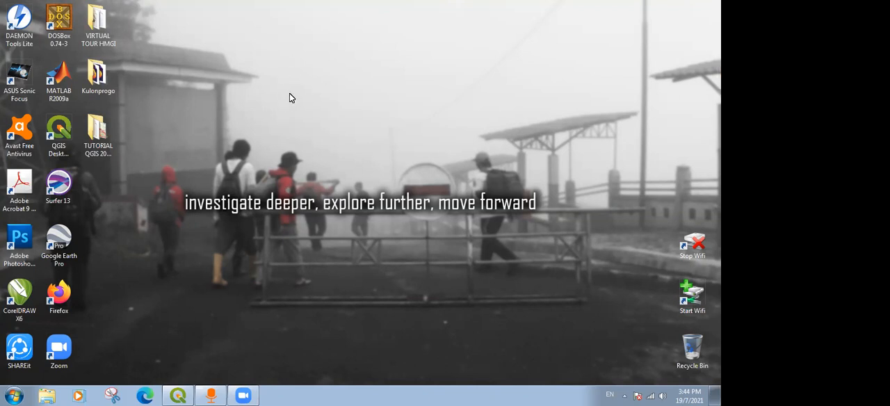
Switch to QGIS and open the BASEMAP.qgz project from the TUTORIAL QGIS 20210717 folder.
{"action": "left_click", "coordinate": [187, 394]}
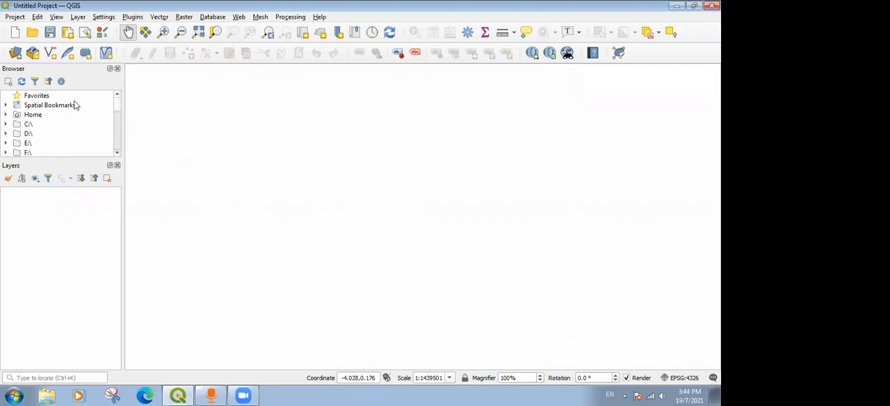
{"action": "left_click", "coordinate": [13, 17]}
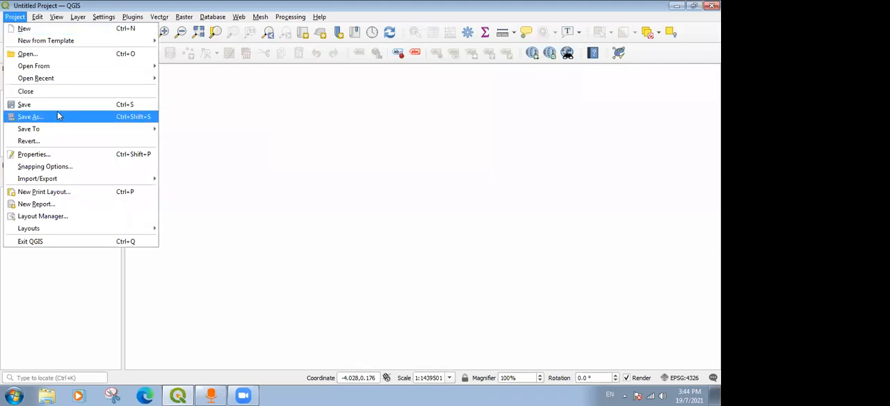
{"action": "left_click", "coordinate": [355, 158]}
{"action": "left_click_drag", "start_coordinate": [355, 158], "coordinate": [261, 143]}
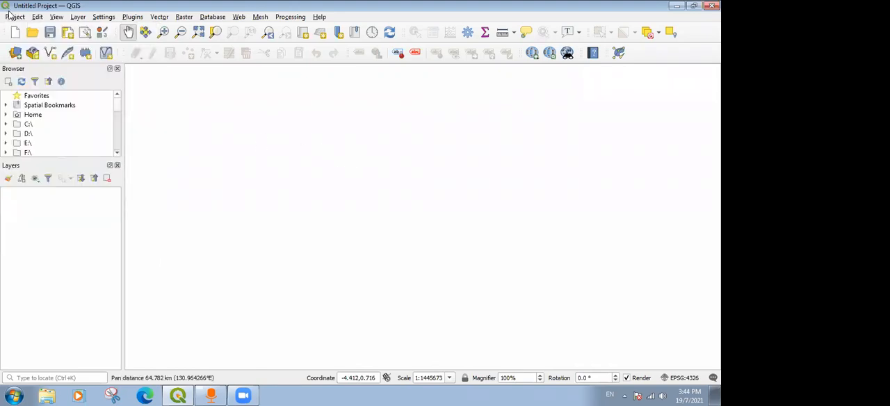
{"action": "left_click", "coordinate": [15, 17]}
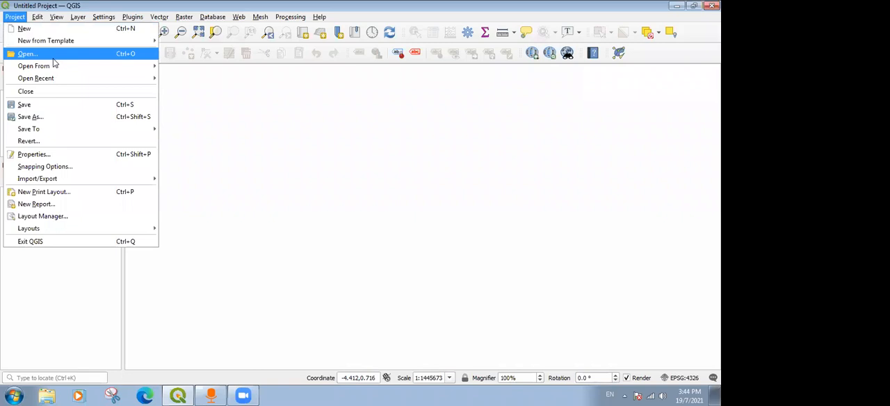
{"action": "left_click", "coordinate": [11, 55]}
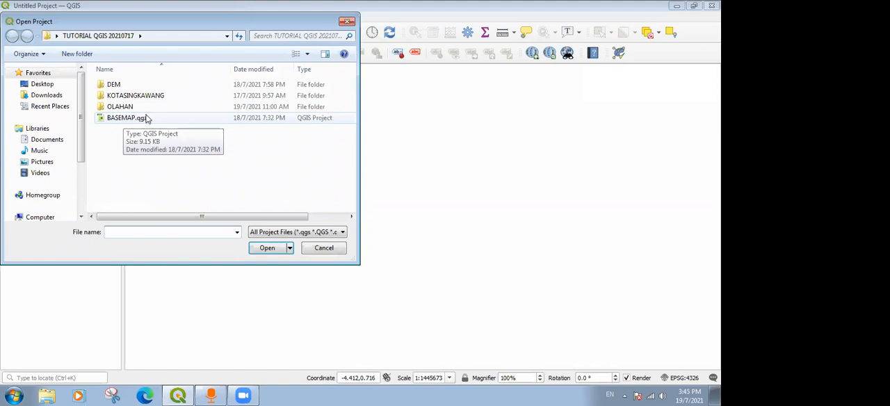
{"action": "left_click", "coordinate": [146, 118]}
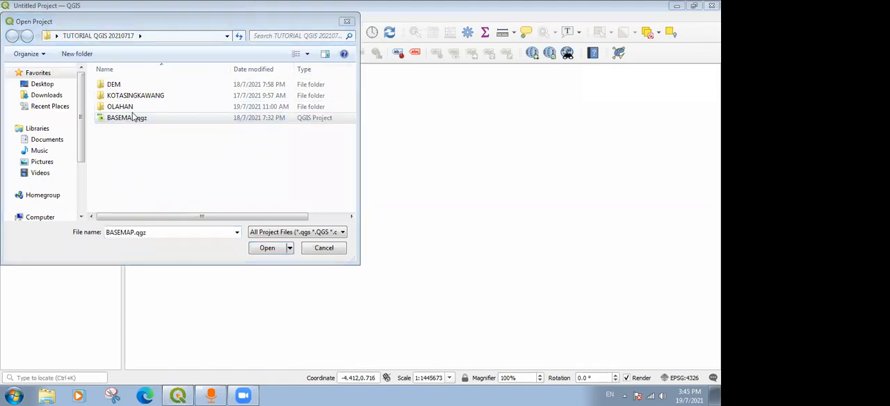
{"action": "double_click", "coordinate": [128, 119]}
{"action": "left_click", "coordinate": [269, 250]}
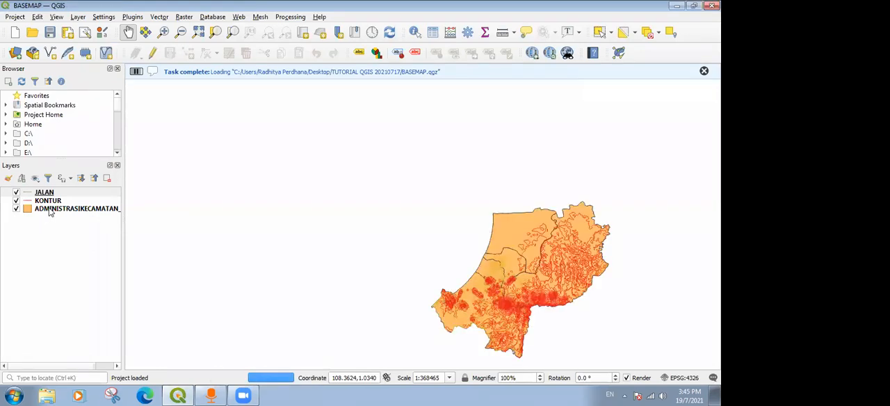
{"action": "left_click_drag", "start_coordinate": [483, 239], "coordinate": [416, 196]}
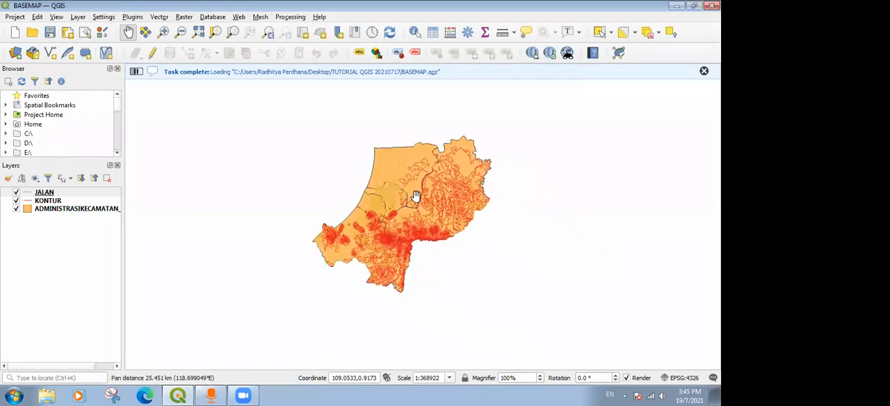
{"action": "scroll", "coordinate": [415, 196], "scroll_direction": "up", "scroll_amount": 1}
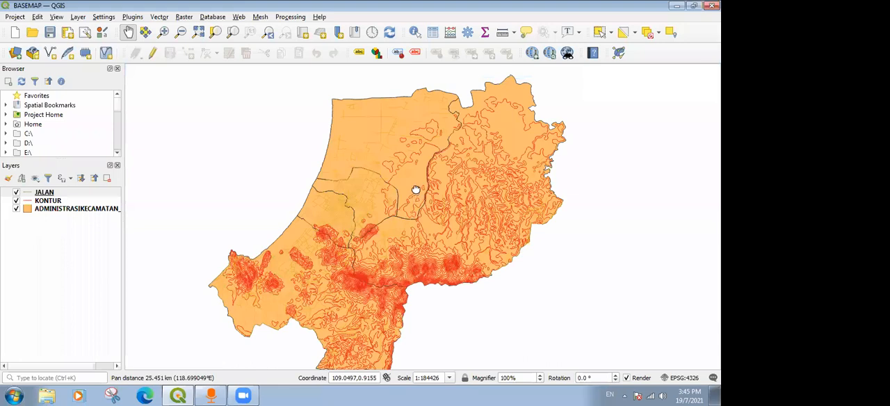
{"action": "left_click_drag", "start_coordinate": [416, 190], "coordinate": [415, 183]}
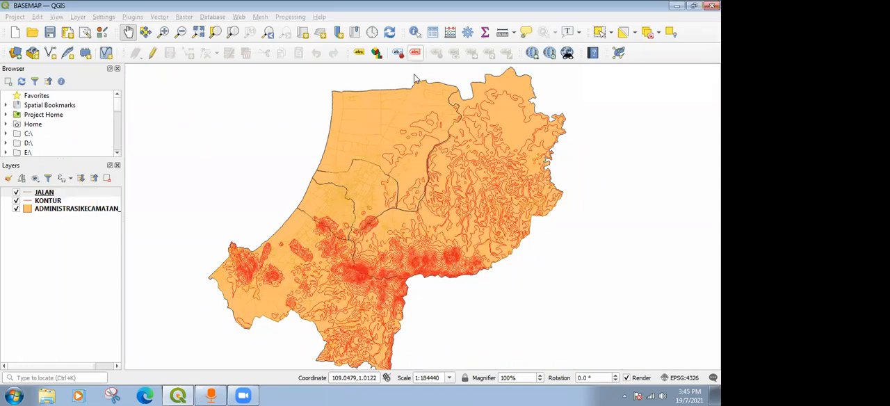
{"action": "left_click_drag", "start_coordinate": [436, 202], "coordinate": [434, 189]}
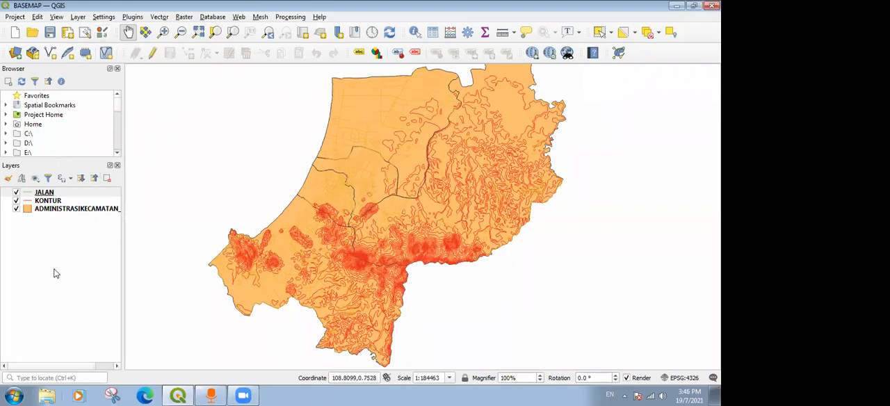
Start adding a vector layer and browse to the KOTASINGKAWANG folder for its source files.
{"action": "left_click", "coordinate": [17, 55]}
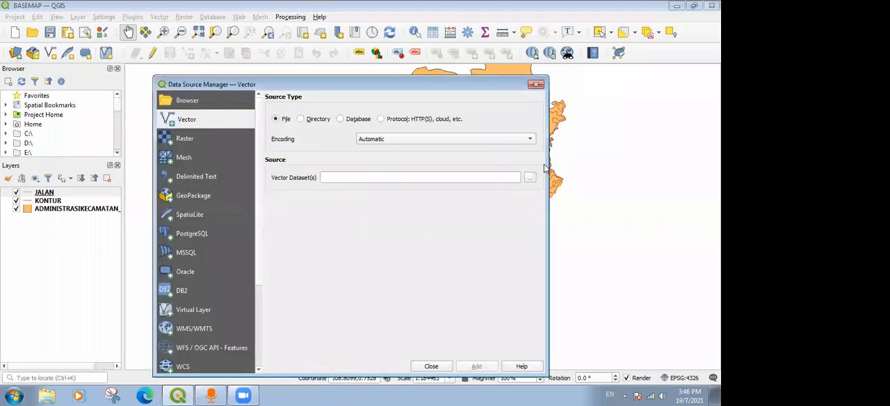
{"action": "left_click", "coordinate": [530, 178]}
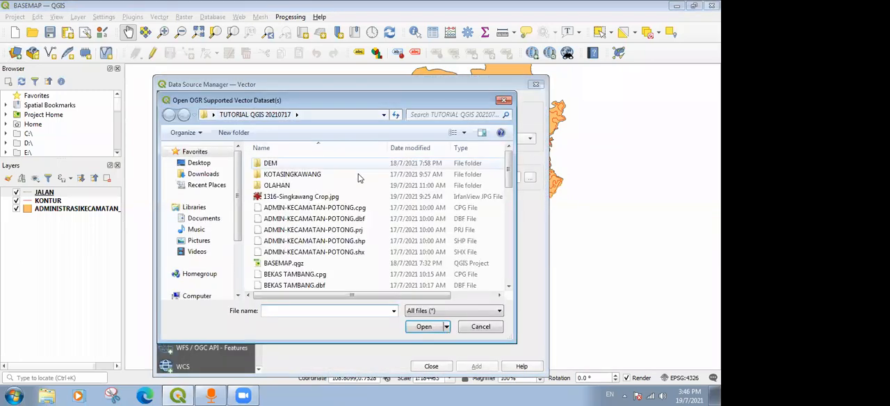
{"action": "double_click", "coordinate": [312, 179]}
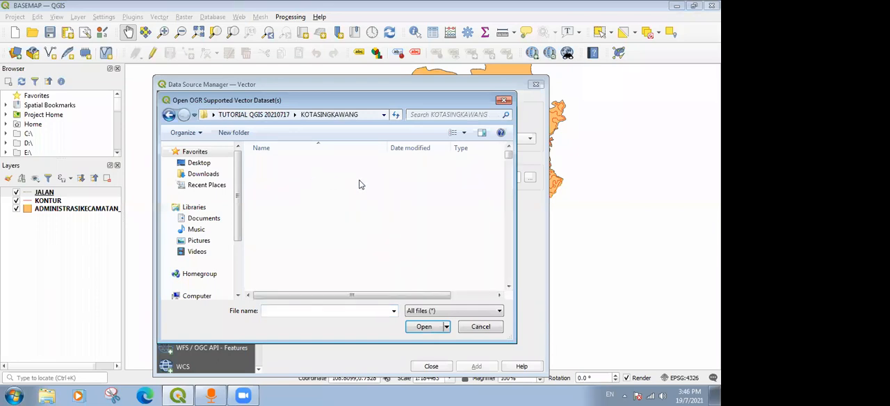
Add SUNGAI_AR_50K.shp and SUNGAI_LN_50K.shp from this folder to the project as vector layers.
{"action": "left_click", "coordinate": [303, 210]}
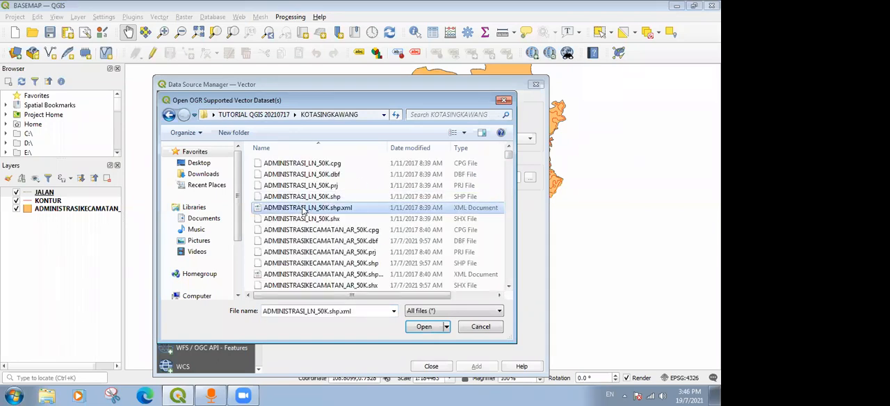
{"action": "key", "text": "s"}
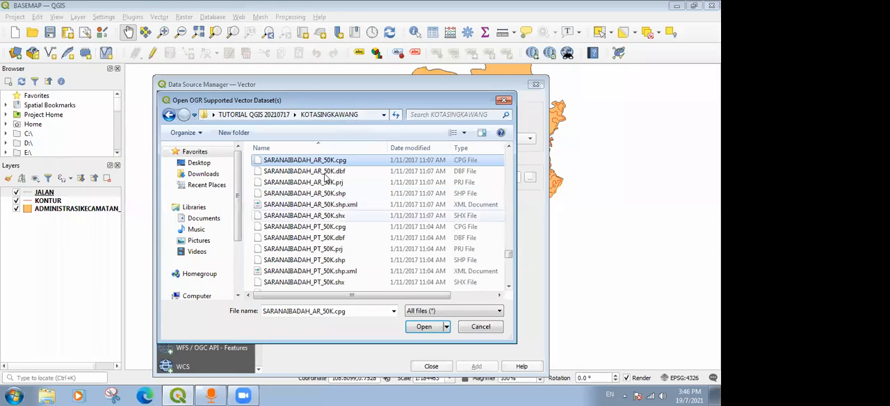
{"action": "left_click", "coordinate": [341, 228]}
{"action": "scroll", "coordinate": [341, 228], "scroll_direction": "down", "scroll_amount": 2}
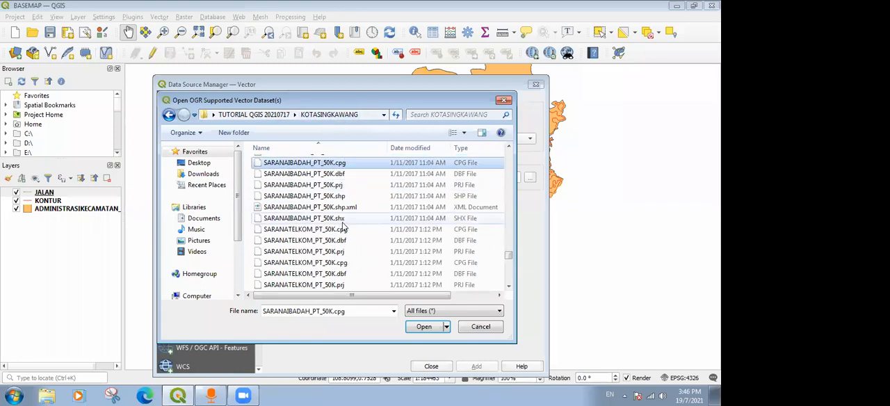
{"action": "scroll", "coordinate": [337, 240], "scroll_direction": "down", "scroll_amount": 4}
{"action": "scroll", "coordinate": [338, 242], "scroll_direction": "up", "scroll_amount": 8}
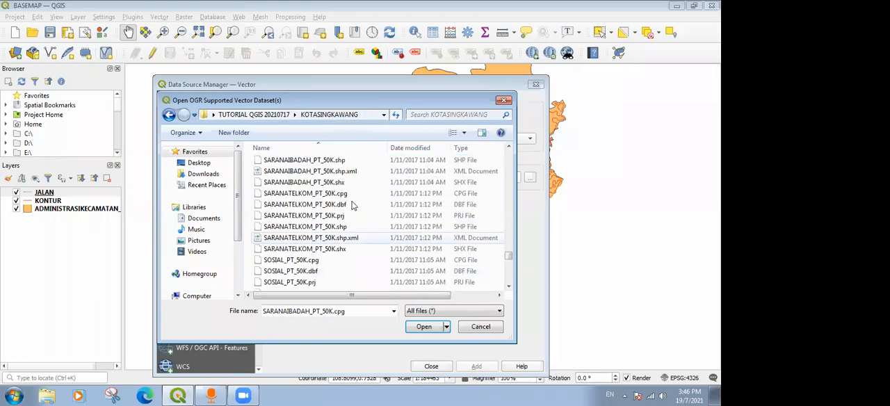
{"action": "scroll", "coordinate": [303, 217], "scroll_direction": "down", "scroll_amount": 5}
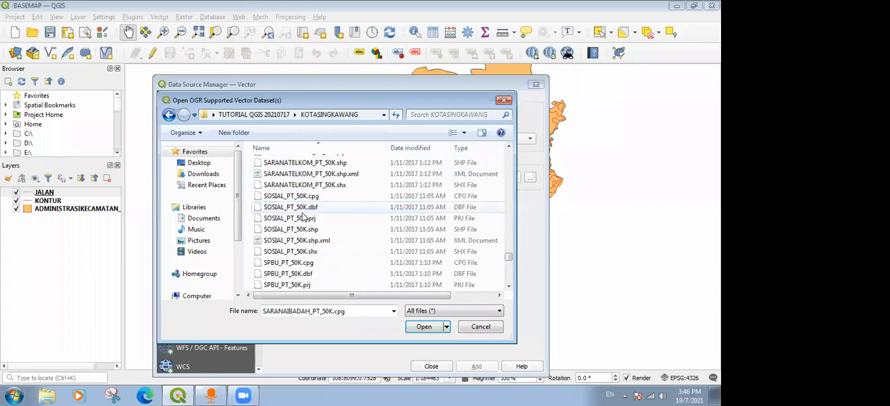
{"action": "scroll", "coordinate": [303, 217], "scroll_direction": "down", "scroll_amount": 5}
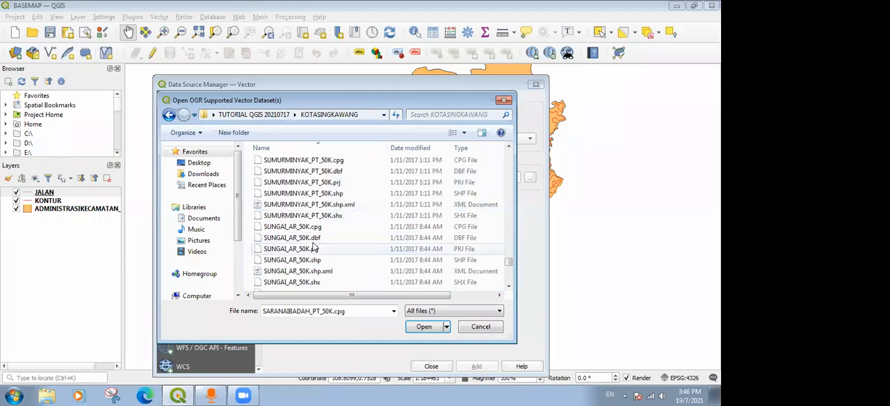
{"action": "scroll", "coordinate": [304, 224], "scroll_direction": "up", "scroll_amount": 1}
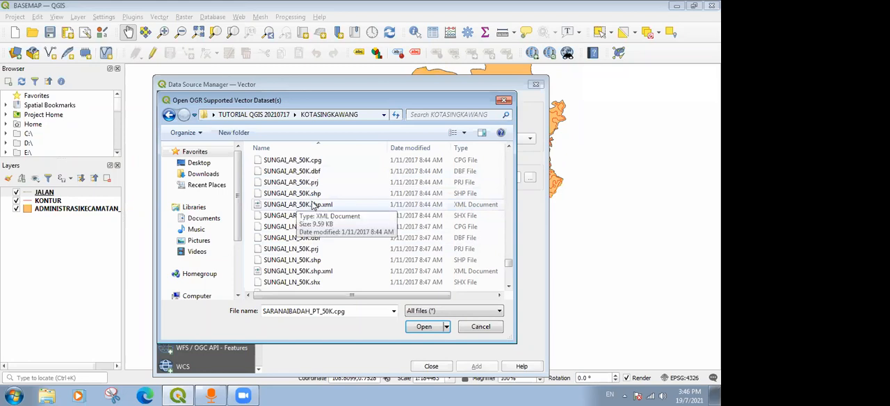
{"action": "left_click", "coordinate": [319, 194]}
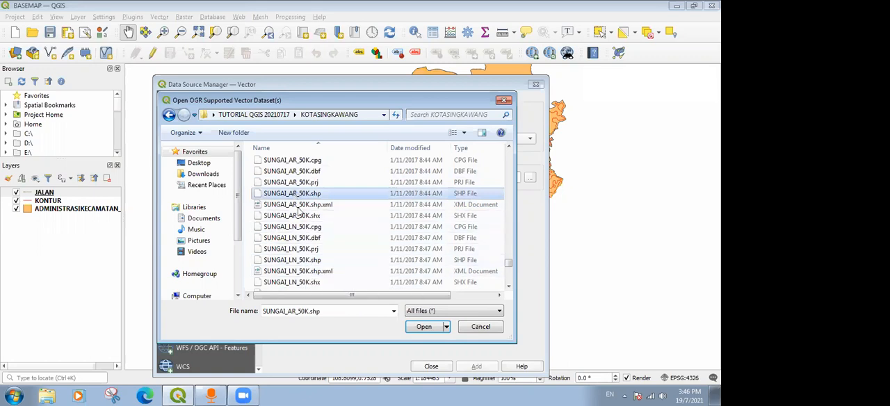
{"action": "left_click", "coordinate": [304, 263], "text": "ctrl"}
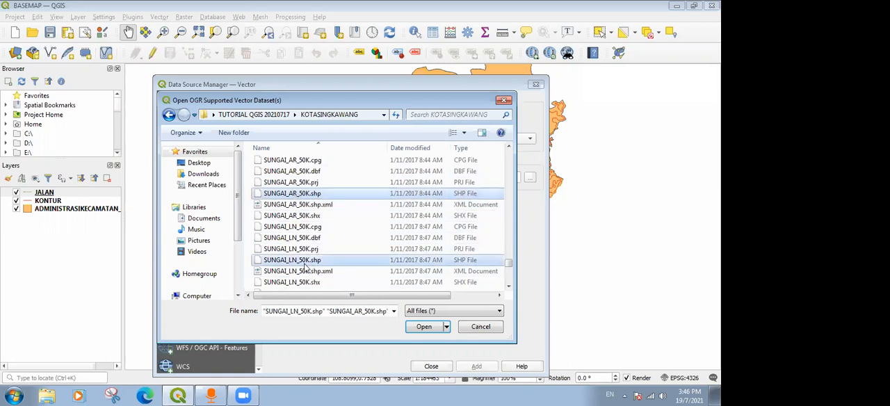
{"action": "left_click", "coordinate": [422, 328]}
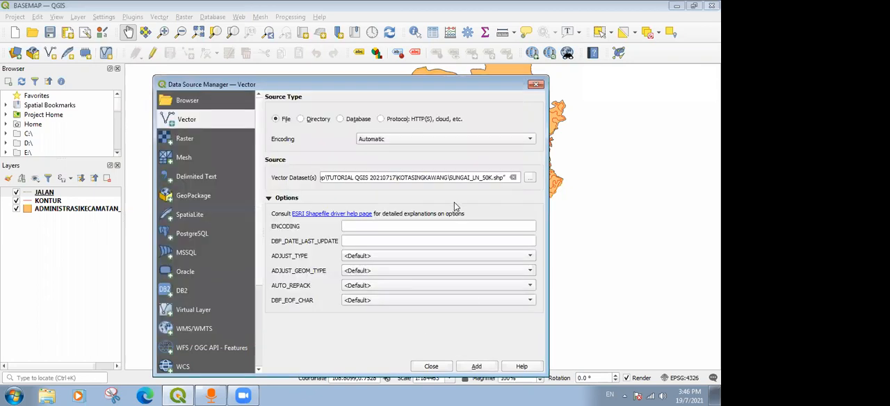
{"action": "left_click", "coordinate": [476, 366]}
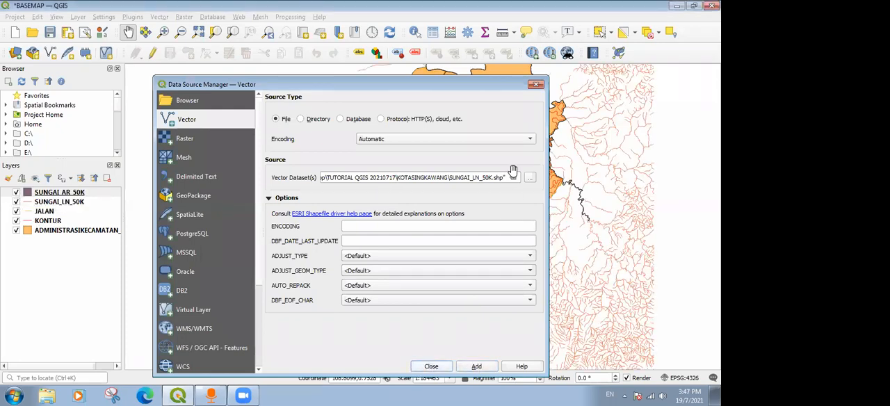
{"action": "left_click", "coordinate": [429, 364]}
Hide the SUNGAI_AR_50K, SUNGAI_LN_50K, JALAN and KONTUR layers, leaving only the administrative district layer displayed.
{"action": "left_click_drag", "start_coordinate": [460, 203], "coordinate": [412, 248]}
{"action": "scroll", "coordinate": [402, 199], "scroll_direction": "down", "scroll_amount": 1}
{"action": "scroll", "coordinate": [402, 198], "scroll_direction": "up", "scroll_amount": 1}
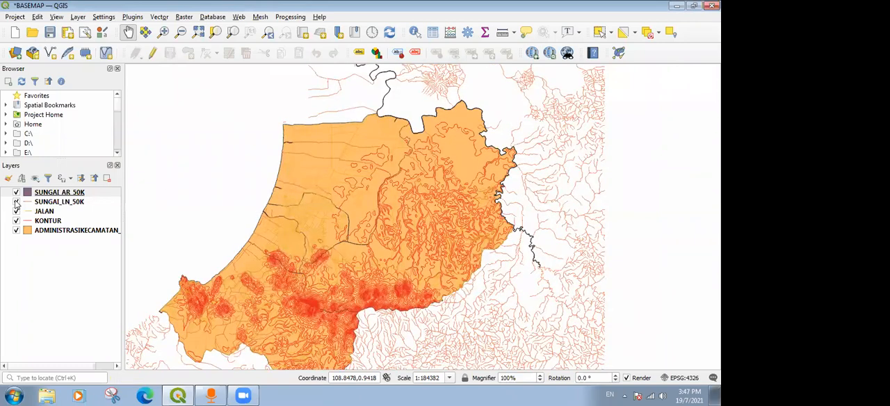
{"action": "left_click", "coordinate": [16, 201]}
{"action": "left_click", "coordinate": [16, 192]}
{"action": "left_click", "coordinate": [16, 211]}
{"action": "left_click", "coordinate": [16, 221]}
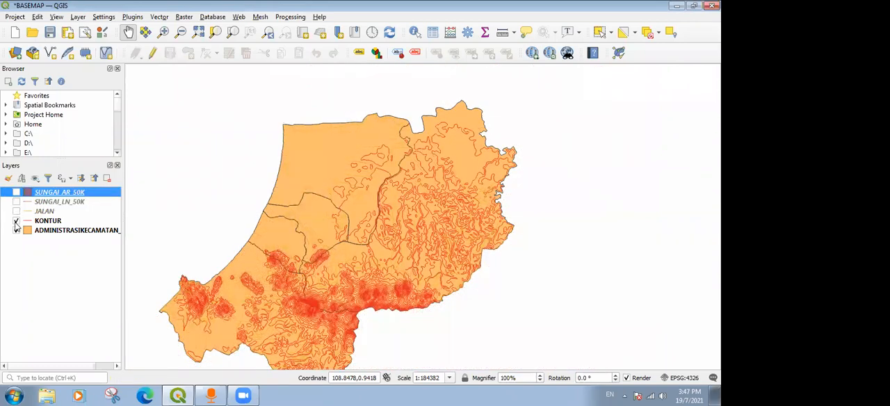
{"action": "left_click_drag", "start_coordinate": [354, 223], "coordinate": [375, 225]}
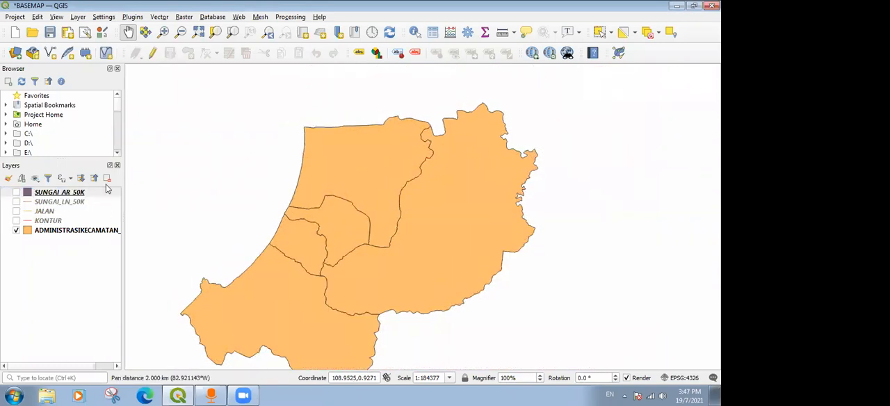
Show the SUNGAI_LN_50K river lines again and check their extent against the district boundary.
{"action": "left_click", "coordinate": [16, 201]}
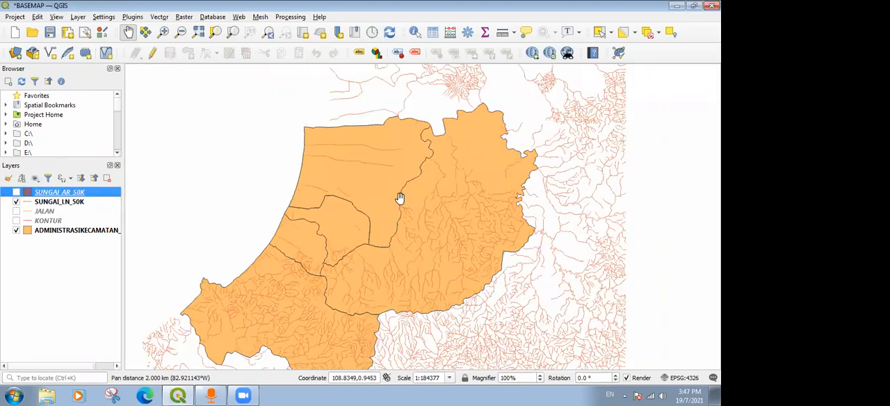
{"action": "left_click_drag", "start_coordinate": [462, 236], "coordinate": [464, 236]}
{"action": "left_click_drag", "start_coordinate": [389, 242], "coordinate": [449, 222]}
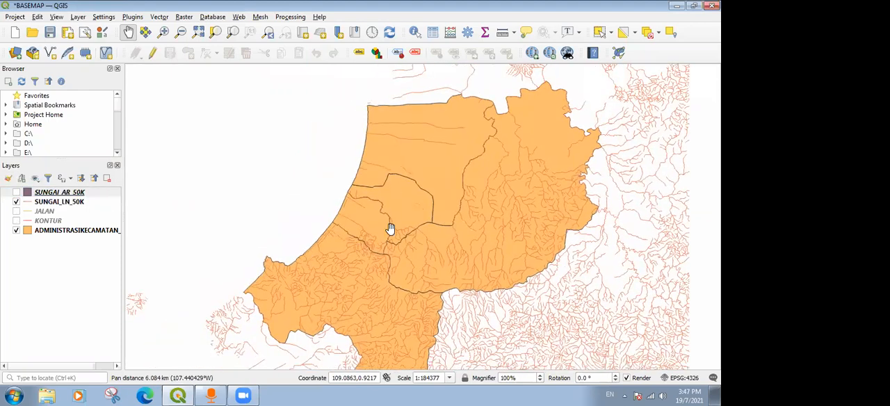
{"action": "left_click_drag", "start_coordinate": [530, 274], "coordinate": [537, 227]}
{"action": "left_click_drag", "start_coordinate": [497, 126], "coordinate": [477, 156]}
{"action": "left_click_drag", "start_coordinate": [535, 215], "coordinate": [515, 247]}
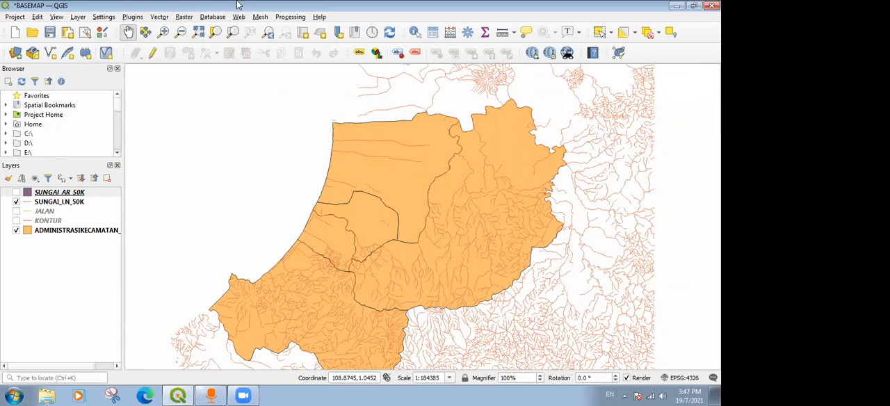
Set up the Clip tool with SUNGAI_LN_50K as the input layer and ADMINISTRASIKECAMATAN_AR_50K as the overlay layer.
{"action": "left_click", "coordinate": [160, 17]}
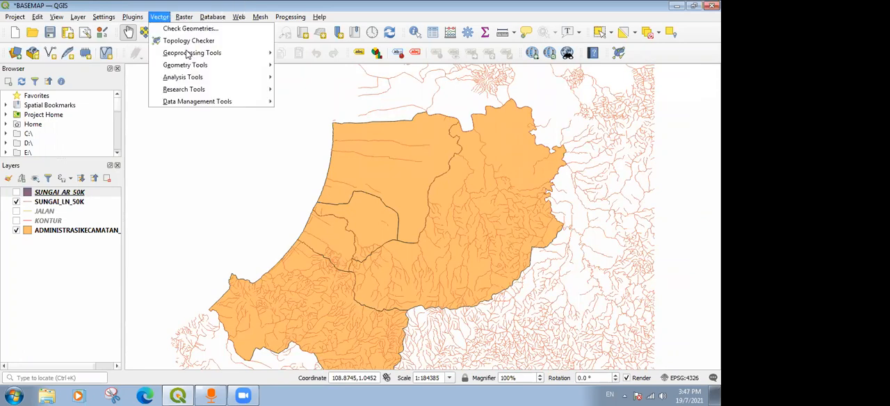
{"action": "mouse_move", "coordinate": [208, 56]}
{"action": "left_click", "coordinate": [309, 64]}
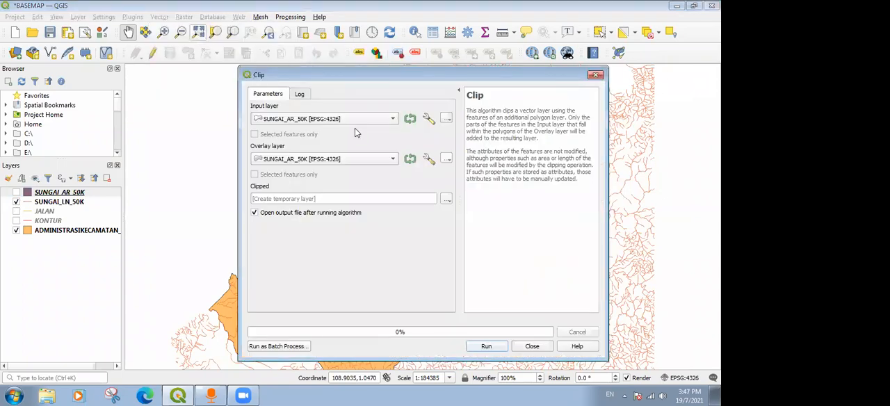
{"action": "left_click", "coordinate": [287, 122]}
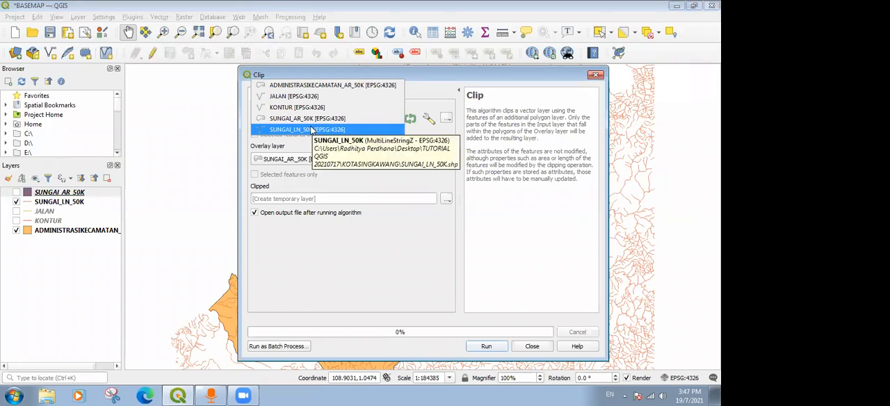
{"action": "left_click", "coordinate": [311, 130]}
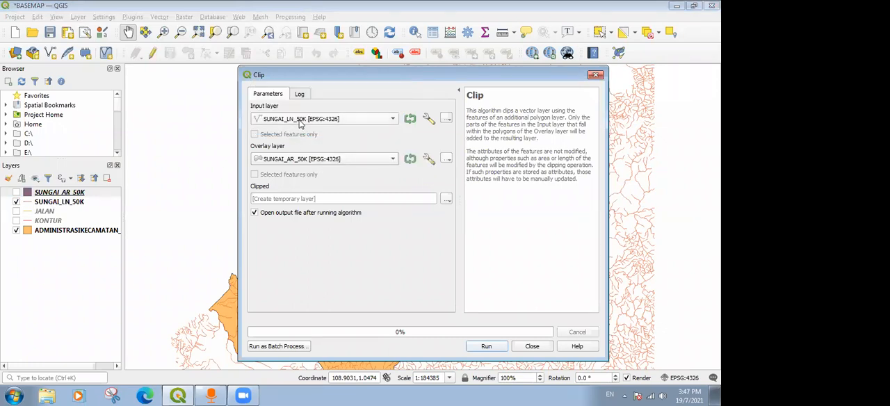
{"action": "left_click", "coordinate": [355, 159]}
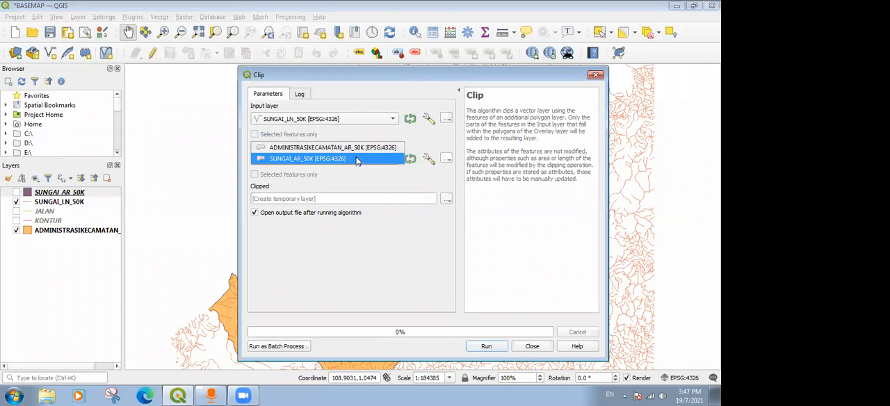
{"action": "left_click", "coordinate": [317, 149]}
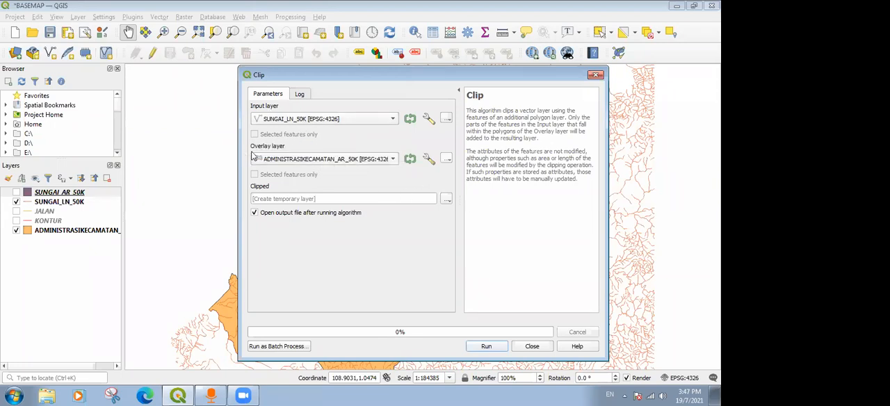
Save the clip output as SUNGAI_LN.shp in the OLAHAN folder, replacing the existing file, and run the clip.
{"action": "left_click", "coordinate": [446, 200]}
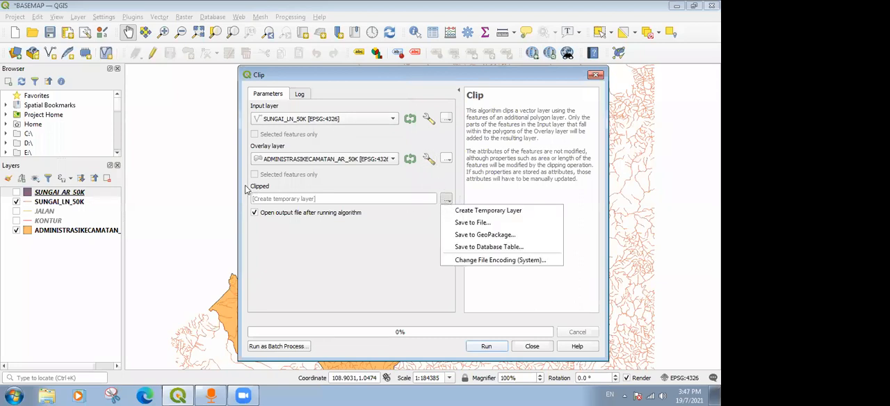
{"action": "left_click", "coordinate": [466, 225]}
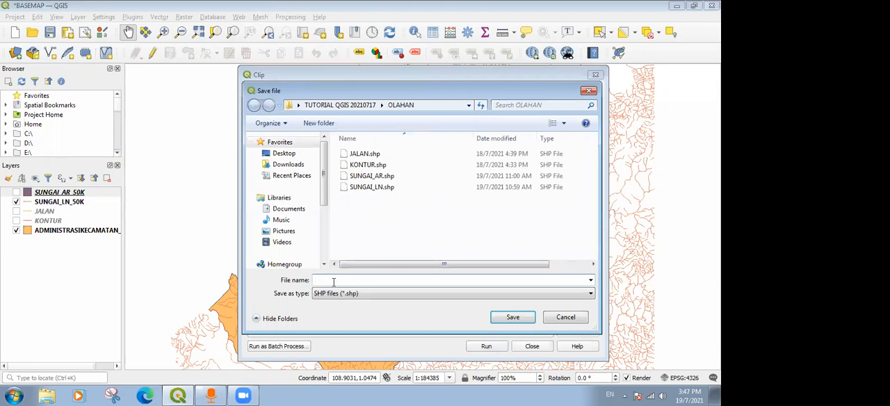
{"action": "left_click", "coordinate": [382, 188]}
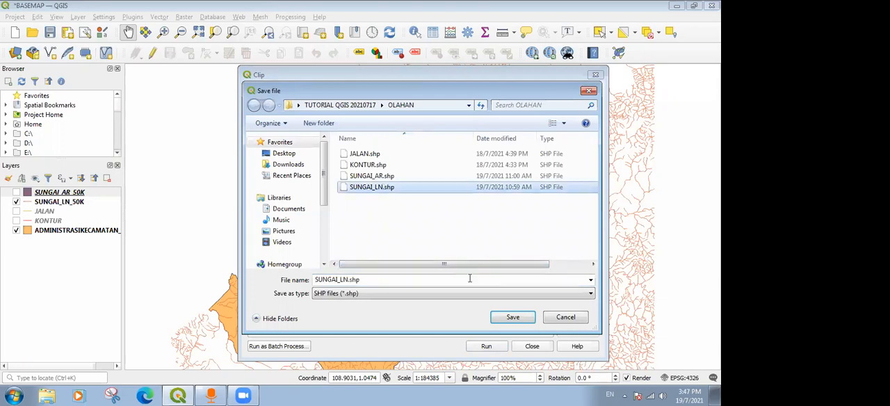
{"action": "left_click", "coordinate": [513, 318]}
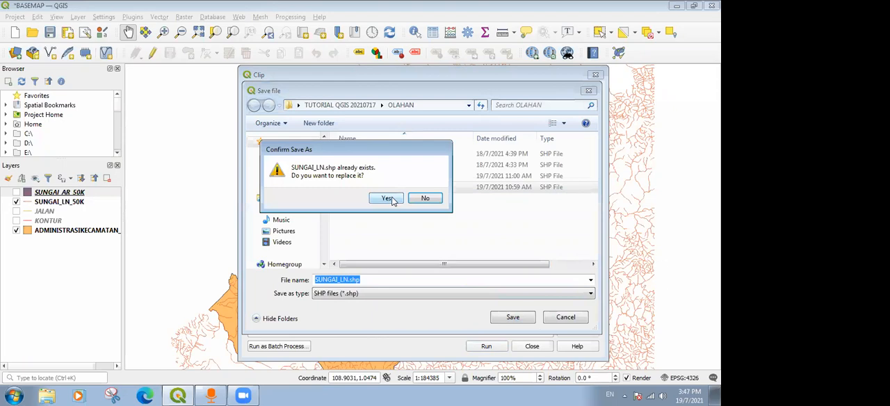
{"action": "left_click", "coordinate": [388, 199]}
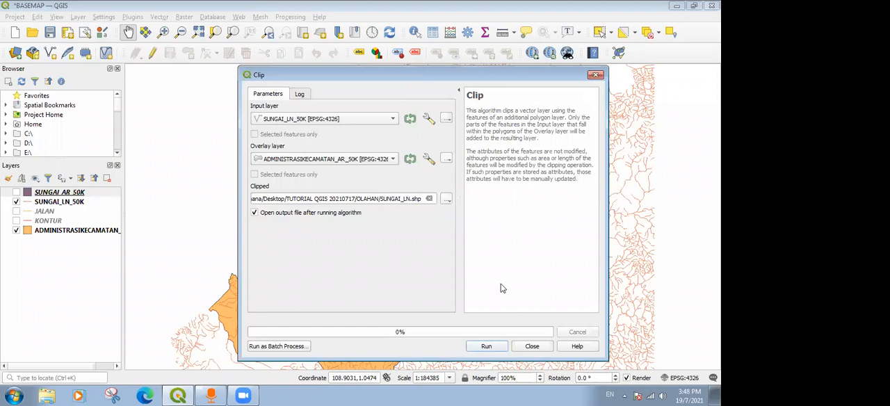
{"action": "left_click", "coordinate": [487, 346]}
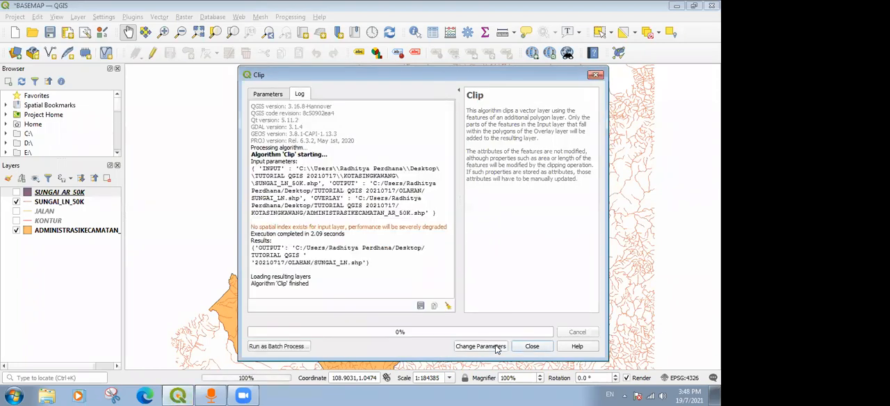
{"action": "left_click", "coordinate": [527, 347]}
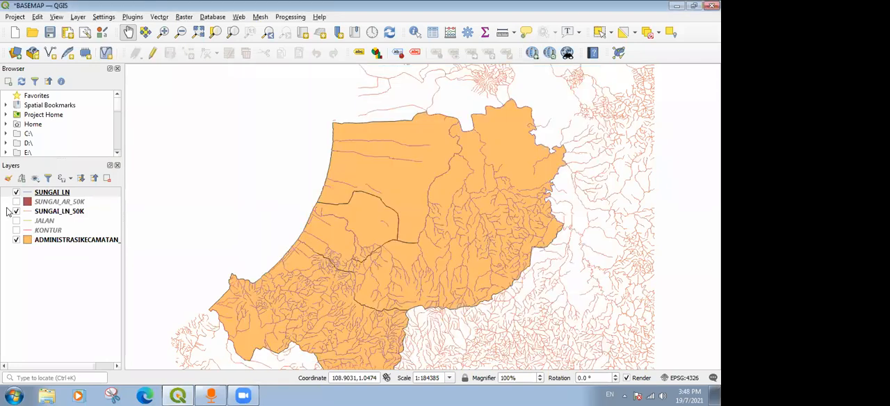
Hide the original SUNGAI_LN_50K layer and remove it from the project.
{"action": "left_click", "coordinate": [16, 213]}
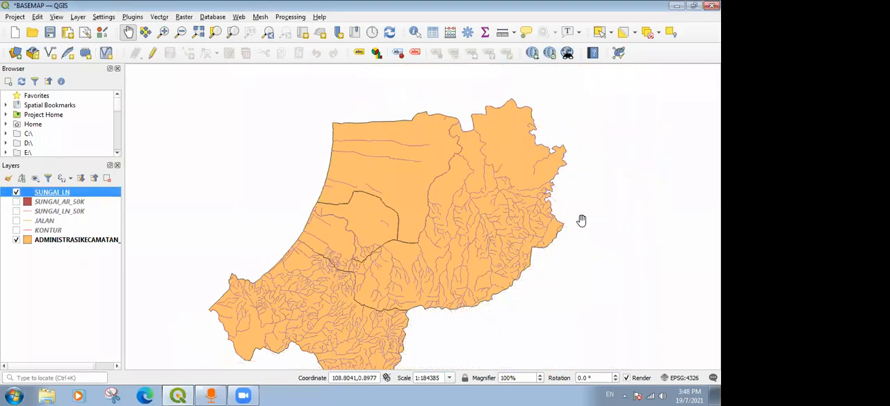
{"action": "left_click", "coordinate": [44, 216]}
{"action": "right_click", "coordinate": [66, 217]}
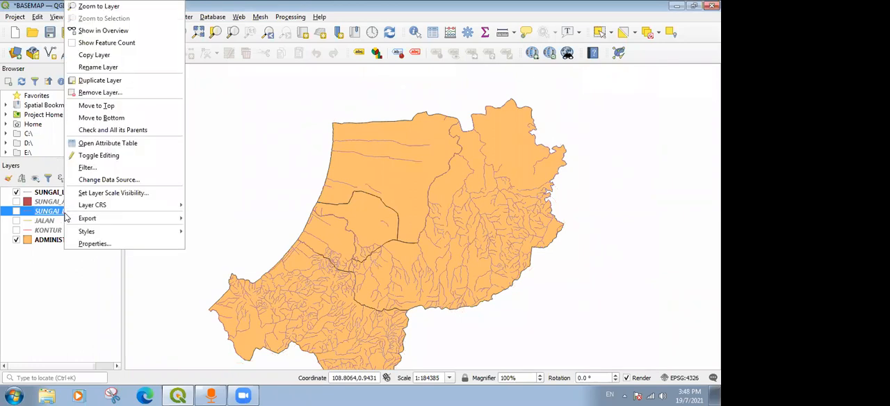
{"action": "left_click", "coordinate": [104, 93]}
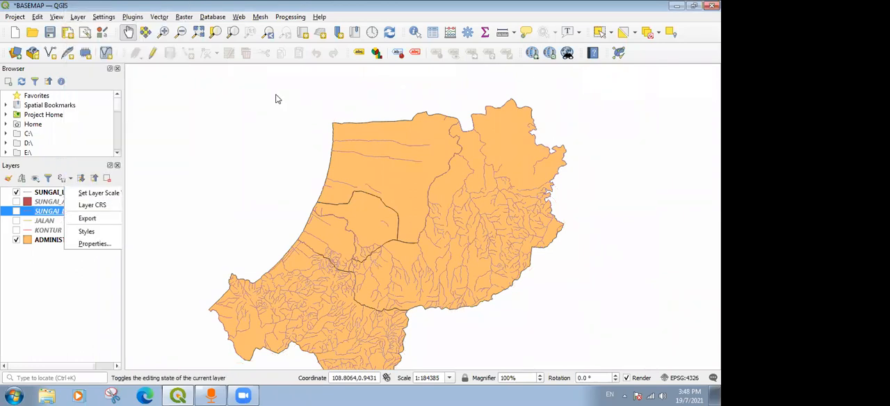
{"action": "left_click", "coordinate": [345, 207]}
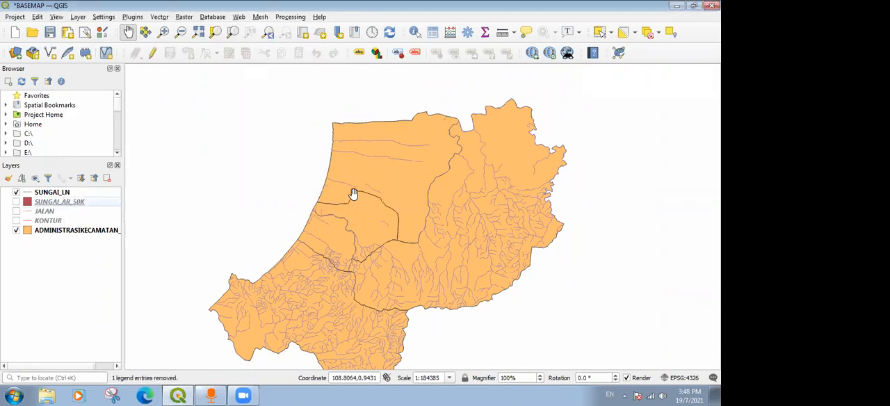
Show the SUNGAI_AR_50K river polygons and examine where they run along and beyond the district boundary.
{"action": "left_click", "coordinate": [16, 202]}
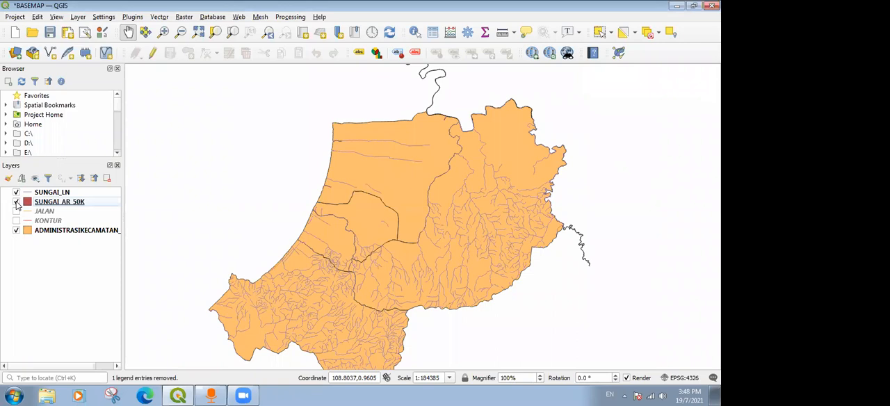
{"action": "scroll", "coordinate": [429, 104], "scroll_direction": "up", "scroll_amount": 4}
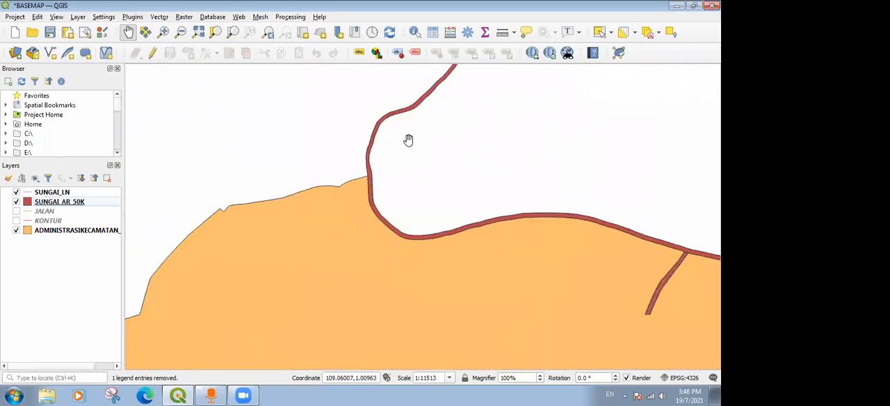
{"action": "left_click_drag", "start_coordinate": [521, 227], "coordinate": [384, 231]}
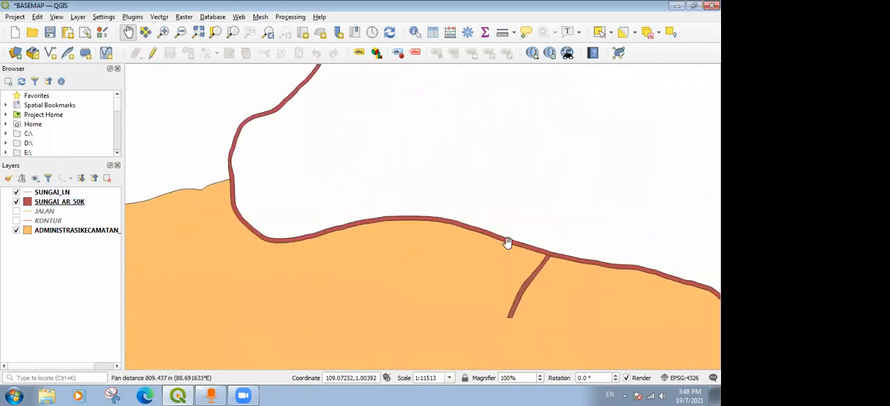
{"action": "scroll", "coordinate": [508, 242], "scroll_direction": "up", "scroll_amount": 1}
{"action": "left_click_drag", "start_coordinate": [584, 274], "coordinate": [592, 264]}
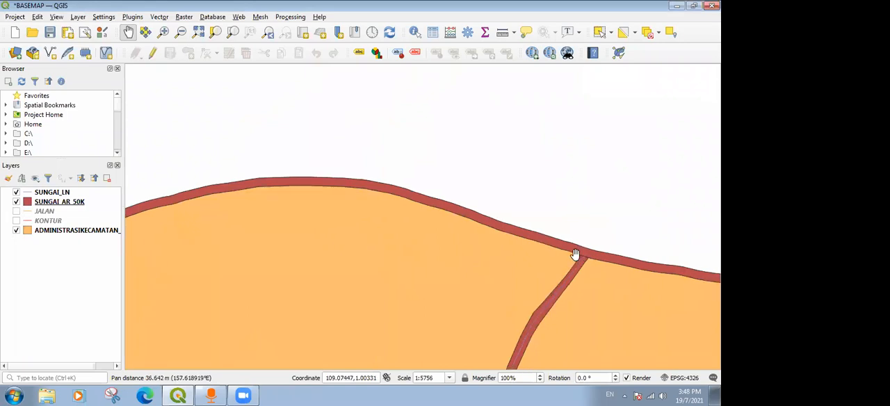
{"action": "scroll", "coordinate": [575, 255], "scroll_direction": "down", "scroll_amount": 1}
{"action": "scroll", "coordinate": [563, 253], "scroll_direction": "down", "scroll_amount": 1}
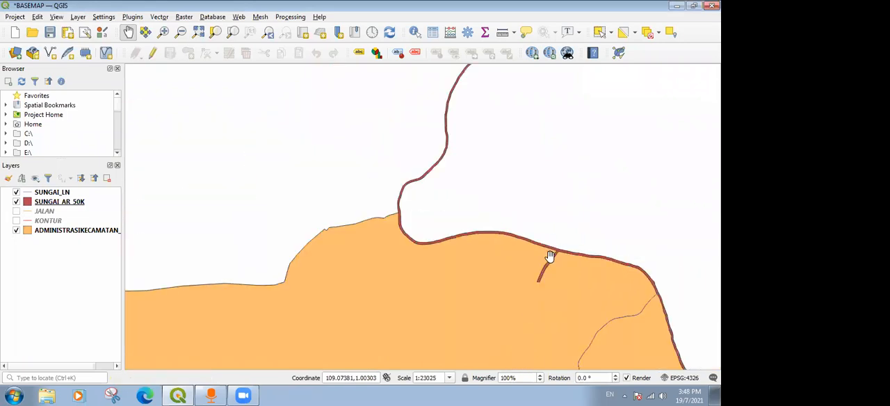
{"action": "scroll", "coordinate": [549, 256], "scroll_direction": "down", "scroll_amount": 1}
{"action": "left_click_drag", "start_coordinate": [359, 222], "coordinate": [353, 290]}
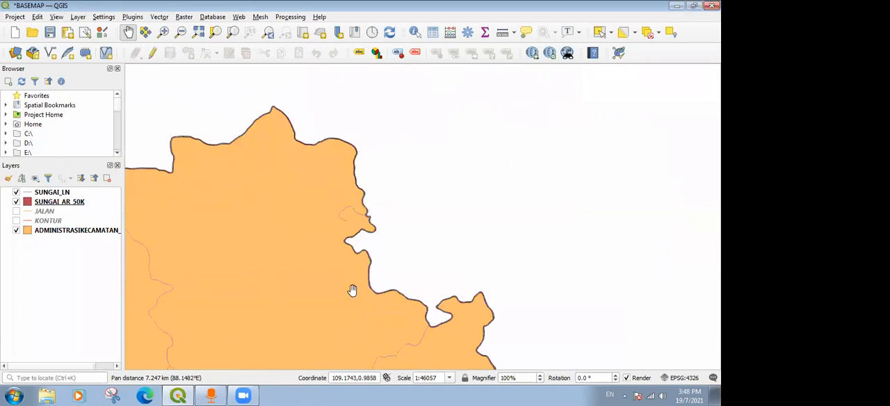
{"action": "scroll", "coordinate": [352, 290], "scroll_direction": "up", "scroll_amount": 2}
{"action": "scroll", "coordinate": [449, 263], "scroll_direction": "down", "scroll_amount": 3}
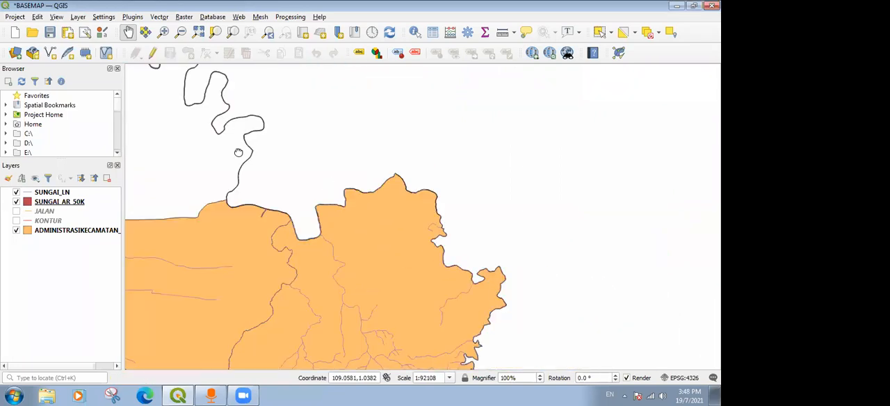
{"action": "left_click_drag", "start_coordinate": [239, 153], "coordinate": [367, 331]}
{"action": "scroll", "coordinate": [312, 231], "scroll_direction": "down", "scroll_amount": 2}
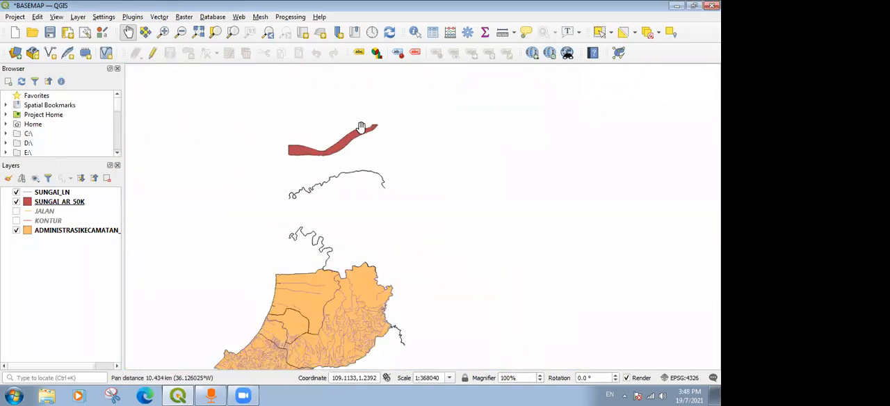
{"action": "left_click_drag", "start_coordinate": [294, 203], "coordinate": [357, 152]}
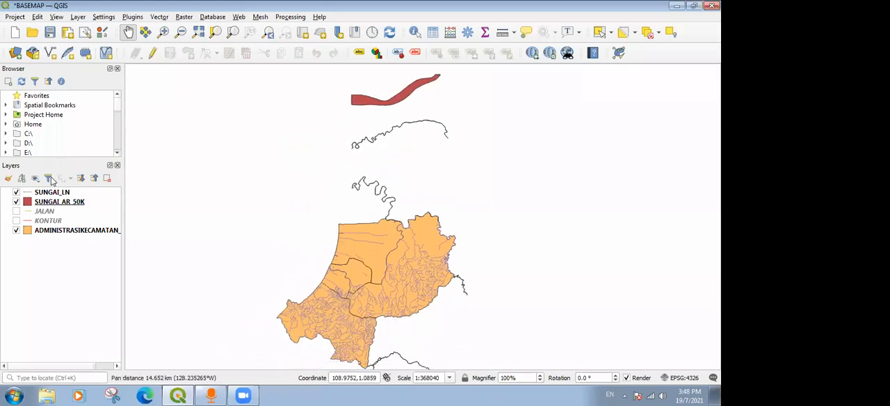
{"action": "scroll", "coordinate": [408, 260], "scroll_direction": "up", "scroll_amount": 2}
{"action": "left_click_drag", "start_coordinate": [372, 291], "coordinate": [351, 182]}
{"action": "scroll", "coordinate": [362, 167], "scroll_direction": "down", "scroll_amount": 1}
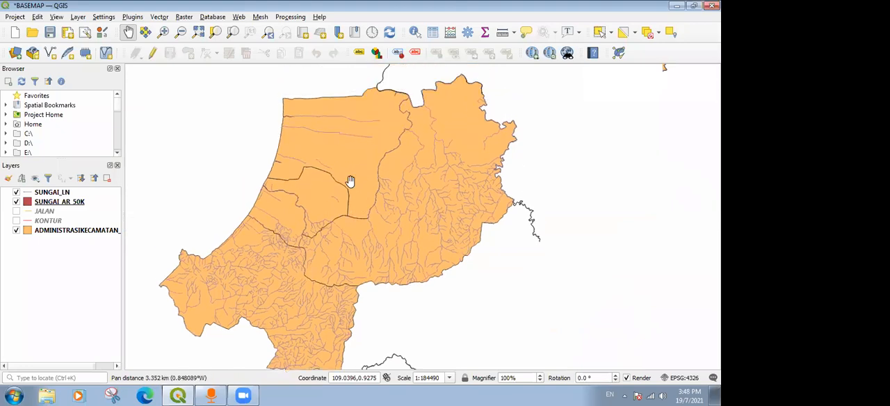
Set up the Clip tool with SUNGAI_AR_50K as the input layer and ADMINISTRASIKECAMATAN_AR_50K as the overlay layer.
{"action": "left_click", "coordinate": [154, 18]}
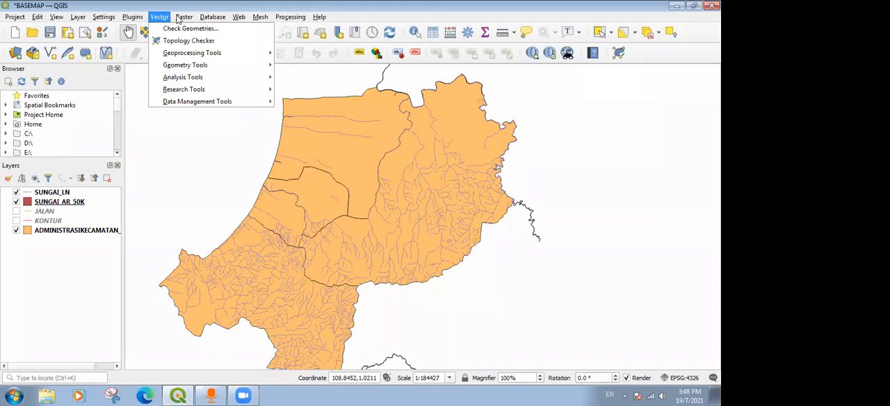
{"action": "mouse_move", "coordinate": [179, 19]}
{"action": "mouse_move", "coordinate": [240, 54]}
{"action": "left_click", "coordinate": [303, 67]}
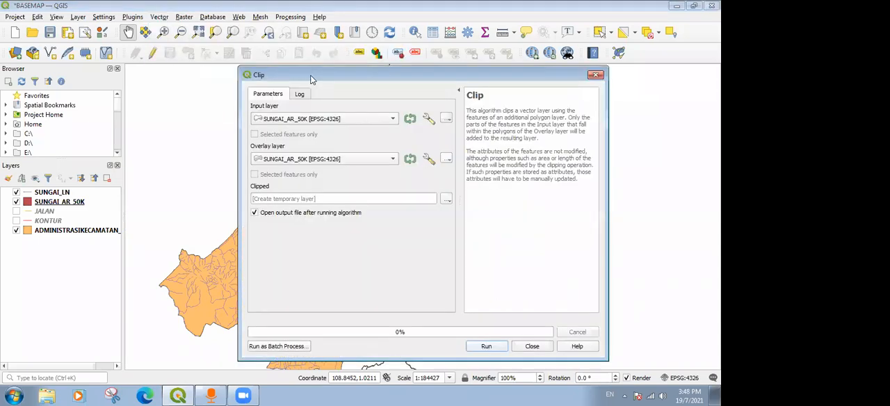
{"action": "left_click", "coordinate": [310, 160]}
{"action": "left_click", "coordinate": [313, 149]}
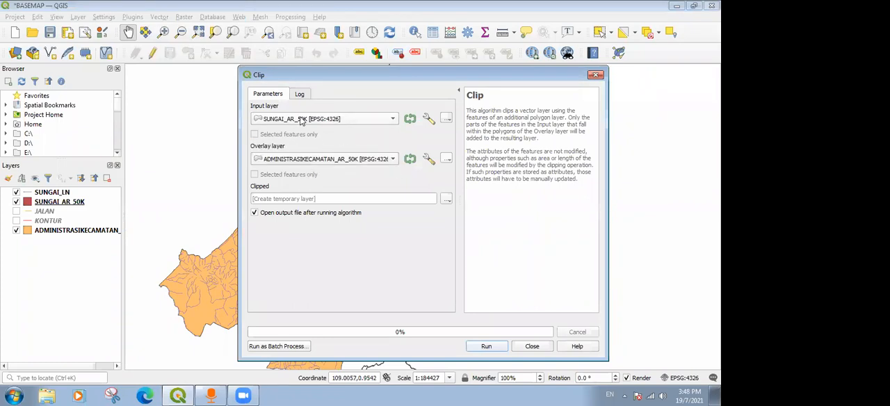
Set the clip output to SUNGAI_AR.shp in the OLAHAN folder, replacing the existing file.
{"action": "left_click", "coordinate": [446, 199]}
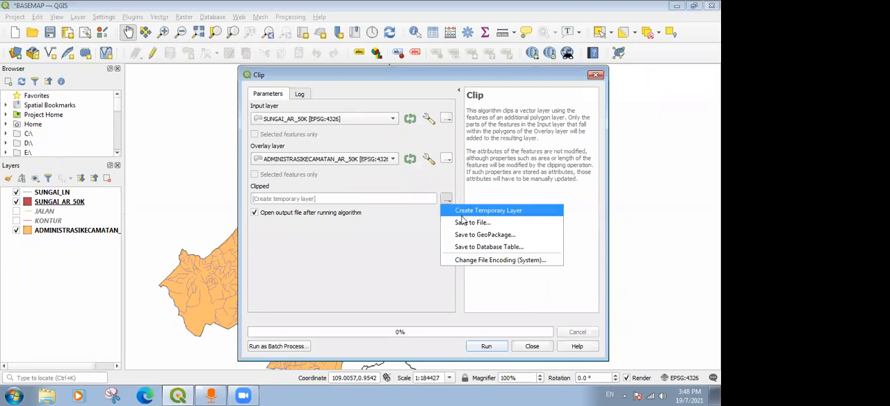
{"action": "left_click", "coordinate": [463, 221]}
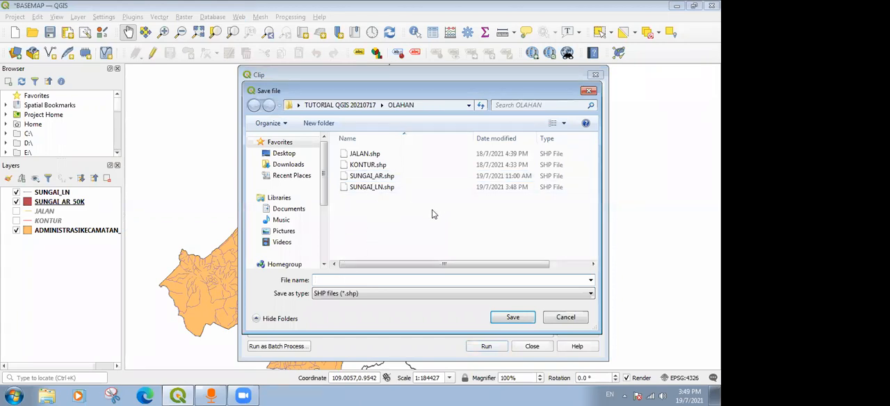
{"action": "left_click", "coordinate": [387, 178]}
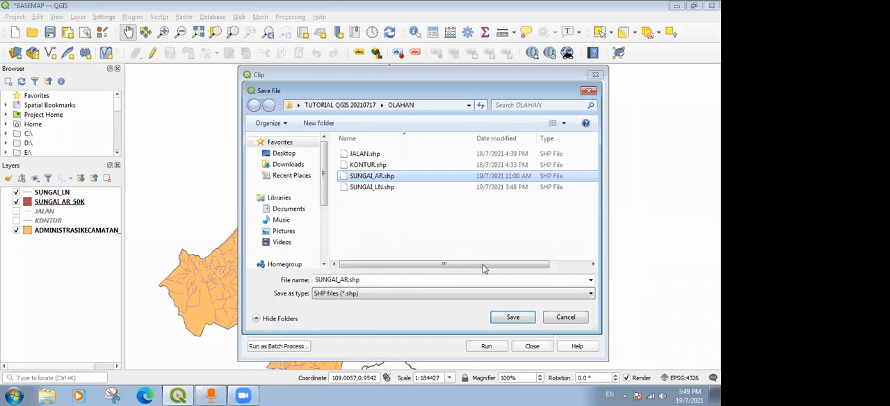
{"action": "left_click", "coordinate": [510, 319]}
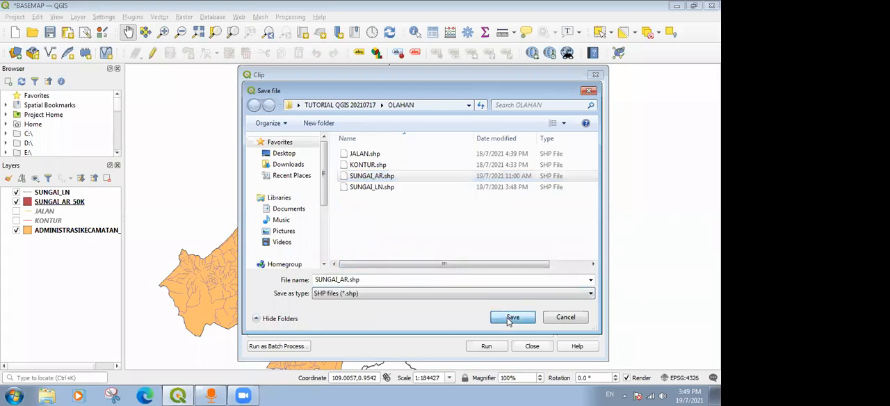
{"action": "left_click", "coordinate": [390, 198]}
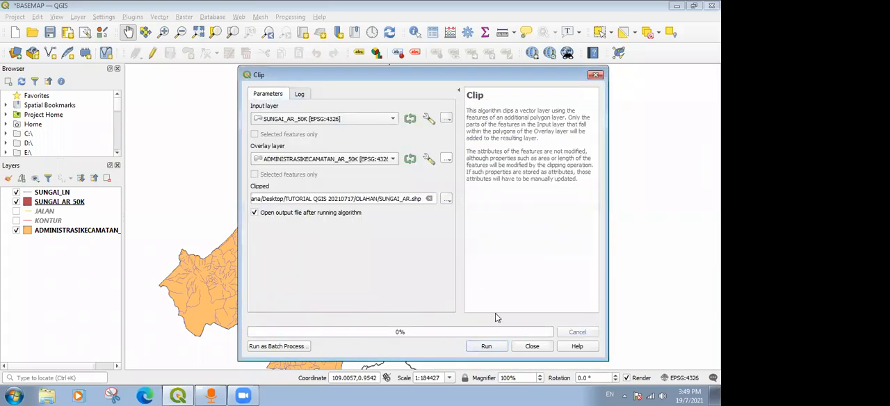
Run the clip of SUNGAI_AR_50K to the district boundary and close the Clip tool.
{"action": "left_click", "coordinate": [485, 346]}
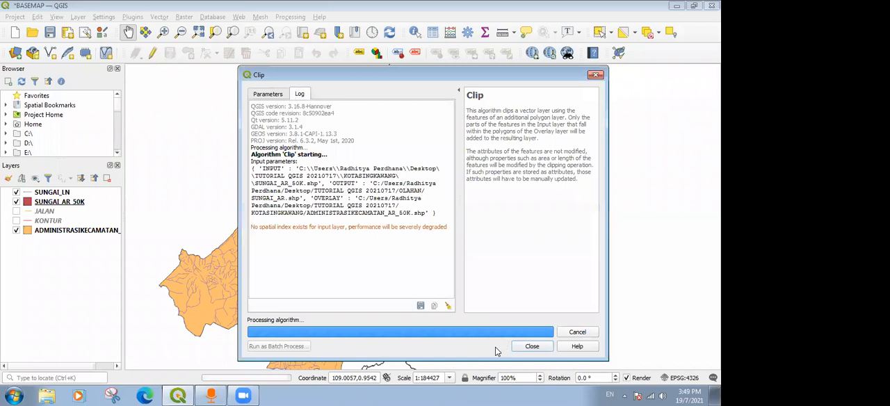
{"action": "double_click", "coordinate": [537, 348]}
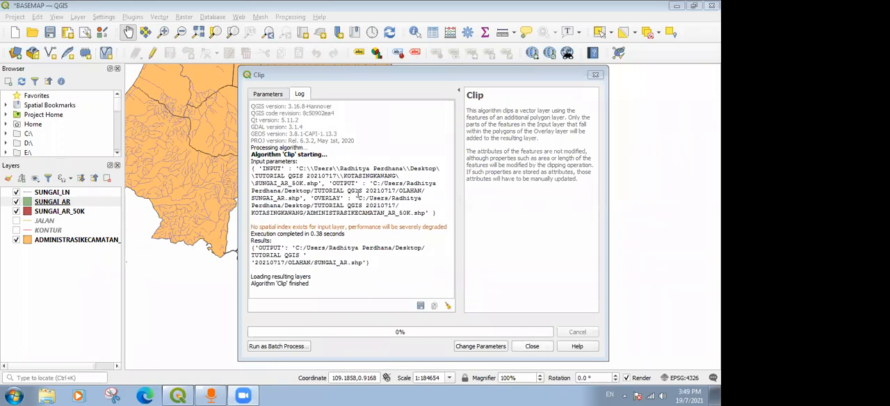
{"action": "left_click", "coordinate": [531, 345]}
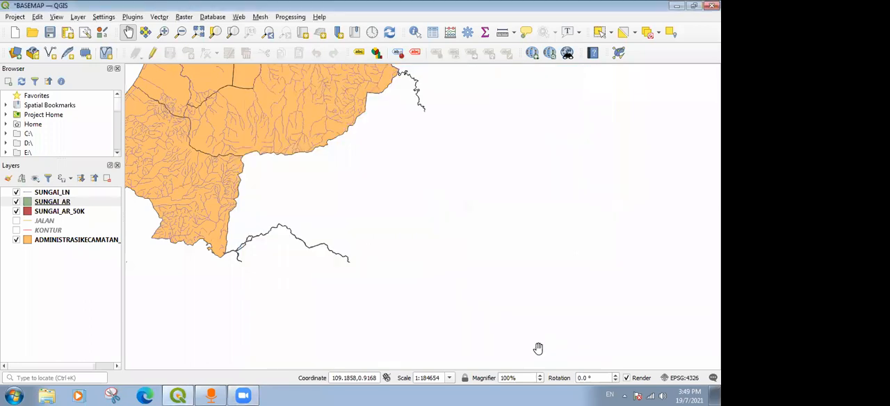
Compare the original SUNGAI_AR_50K layer with the clipped one by toggling its visibility, and remove the original from the project.
{"action": "left_click_drag", "start_coordinate": [404, 296], "coordinate": [206, 197]}
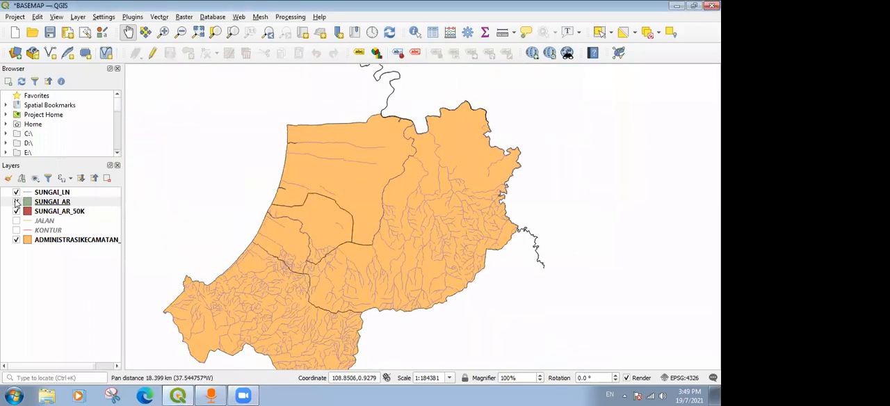
{"action": "left_click", "coordinate": [16, 212]}
{"action": "left_click", "coordinate": [17, 211]}
{"action": "left_click", "coordinate": [17, 211]}
{"action": "right_click", "coordinate": [50, 212]}
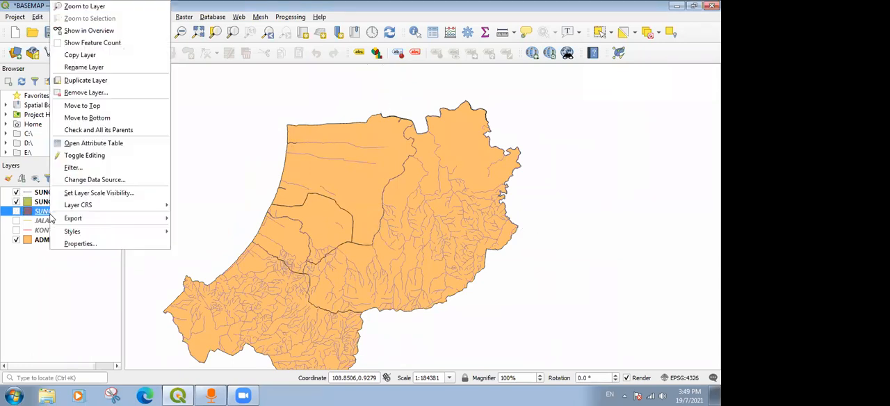
{"action": "left_click", "coordinate": [98, 93]}
{"action": "left_click", "coordinate": [345, 208]}
Show the JALAN and KONTUR layers and examine them together with the clipped rivers inside the district boundary.
{"action": "left_click_drag", "start_coordinate": [358, 179], "coordinate": [400, 169]}
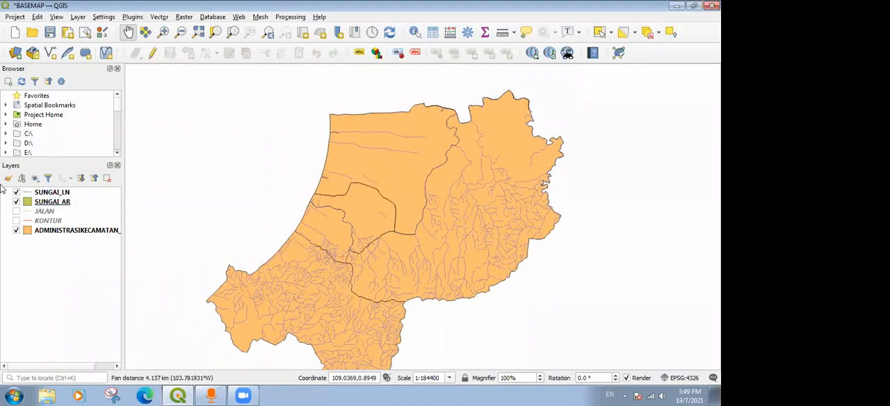
{"action": "scroll", "coordinate": [397, 234], "scroll_direction": "up", "scroll_amount": 1}
{"action": "left_click", "coordinate": [16, 211]}
{"action": "left_click", "coordinate": [16, 220]}
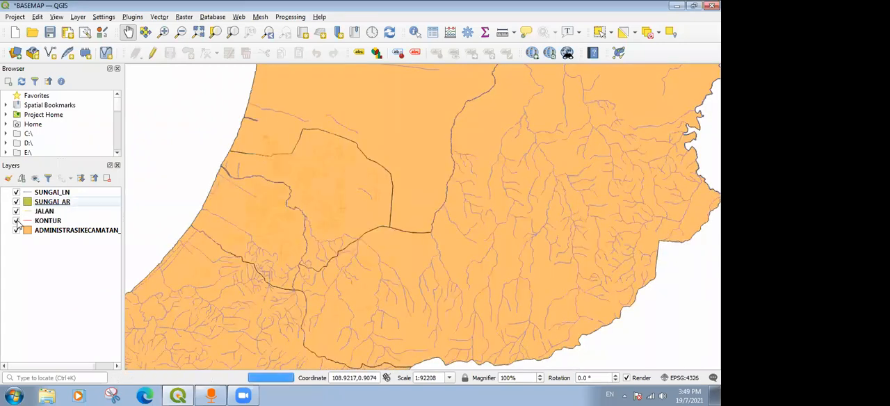
{"action": "left_click_drag", "start_coordinate": [382, 152], "coordinate": [400, 178]}
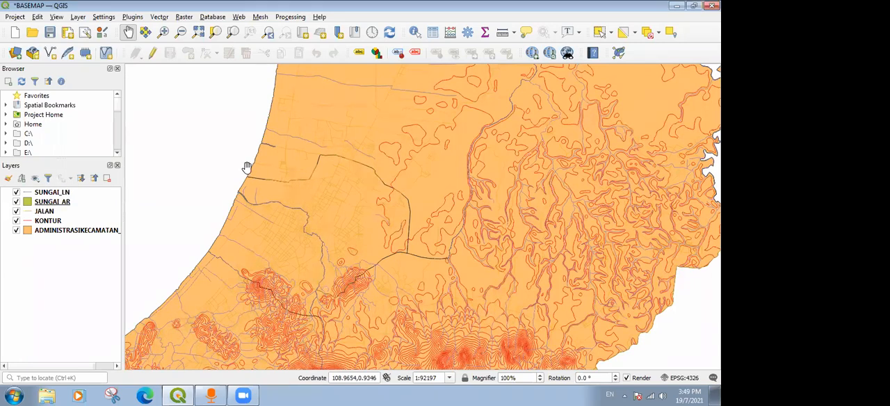
{"action": "scroll", "coordinate": [246, 168], "scroll_direction": "down", "scroll_amount": 1}
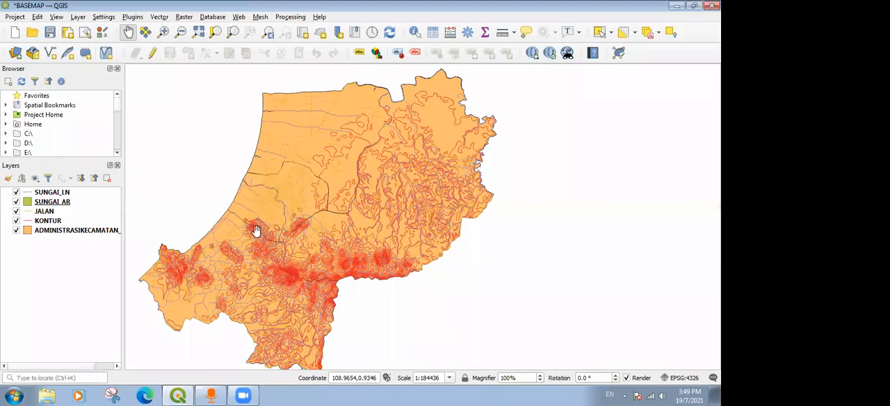
{"action": "scroll", "coordinate": [254, 232], "scroll_direction": "up", "scroll_amount": 1}
{"action": "left_click", "coordinate": [146, 207]}
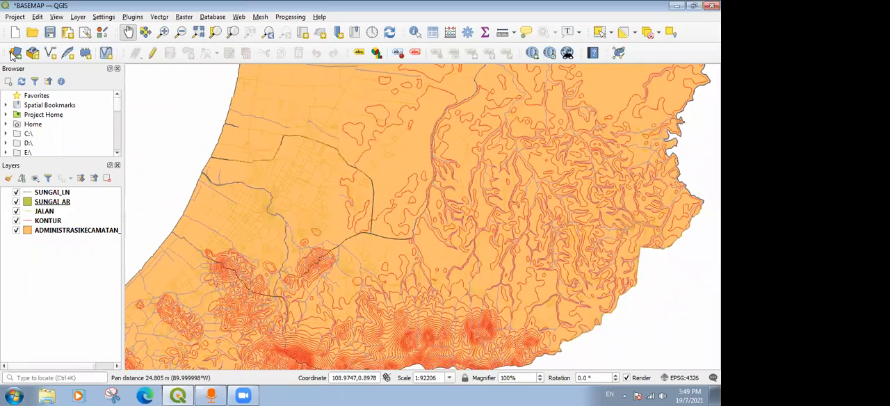
Add the settlement layer PEMUKIMAN_AR_50K.shp from the KOTASINGKAWANG folder to the project as a vector layer.
{"action": "left_click", "coordinate": [15, 53]}
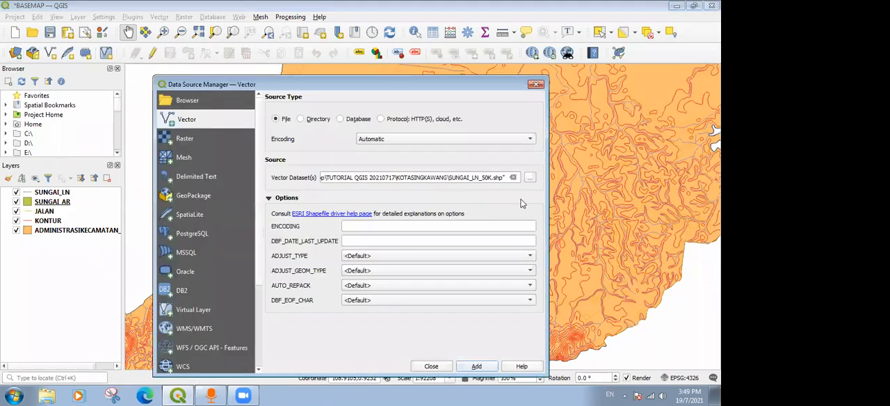
{"action": "left_click", "coordinate": [530, 178]}
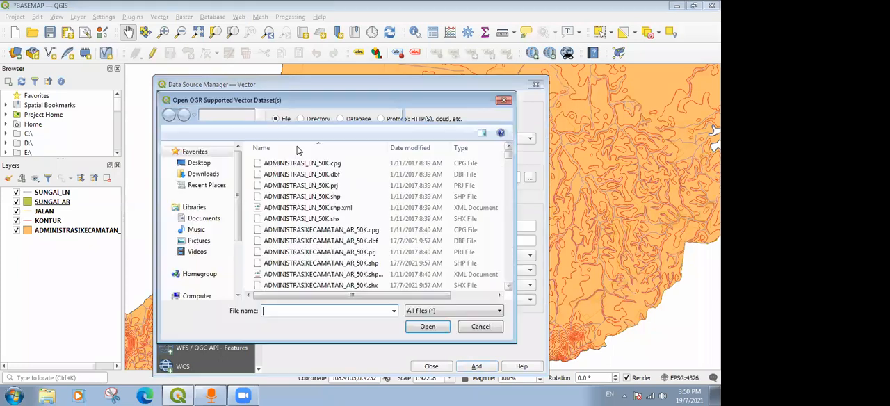
{"action": "left_click", "coordinate": [340, 252]}
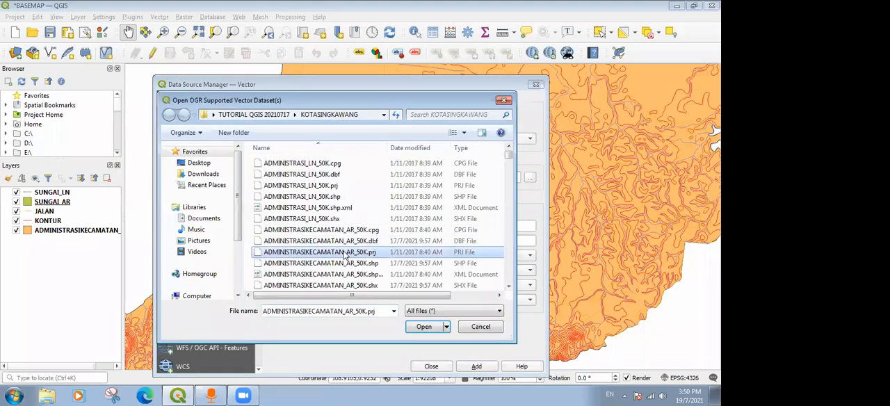
{"action": "scroll", "coordinate": [327, 247], "scroll_direction": "down", "scroll_amount": 5}
{"action": "left_click", "coordinate": [301, 233]}
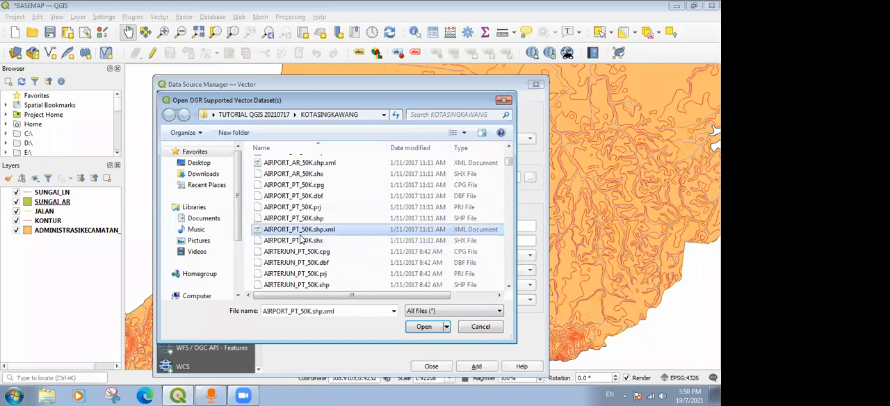
{"action": "key", "text": "p"}
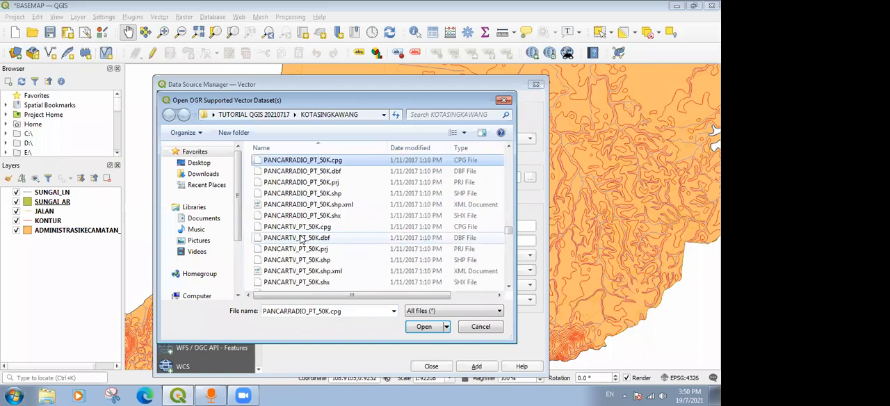
{"action": "scroll", "coordinate": [300, 240], "scroll_direction": "down", "scroll_amount": 5}
{"action": "scroll", "coordinate": [301, 240], "scroll_direction": "down", "scroll_amount": 5}
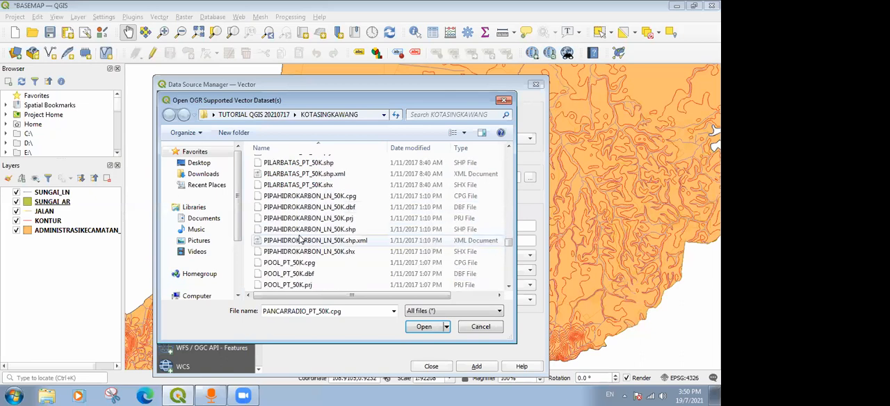
{"action": "scroll", "coordinate": [301, 240], "scroll_direction": "up", "scroll_amount": 5}
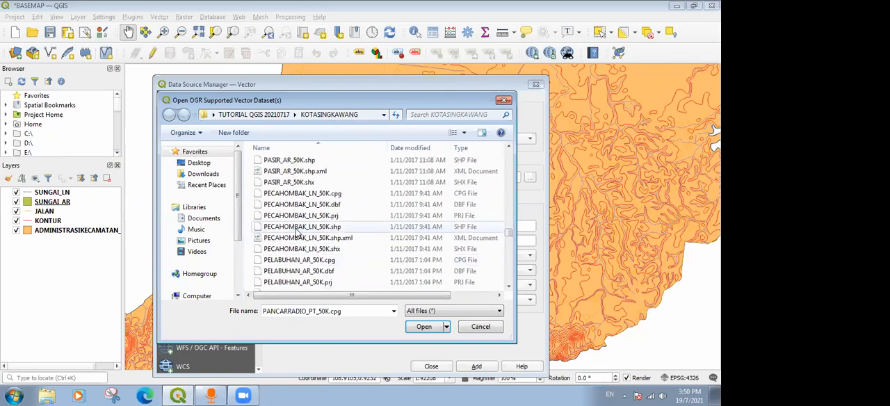
{"action": "scroll", "coordinate": [301, 239], "scroll_direction": "down", "scroll_amount": 8}
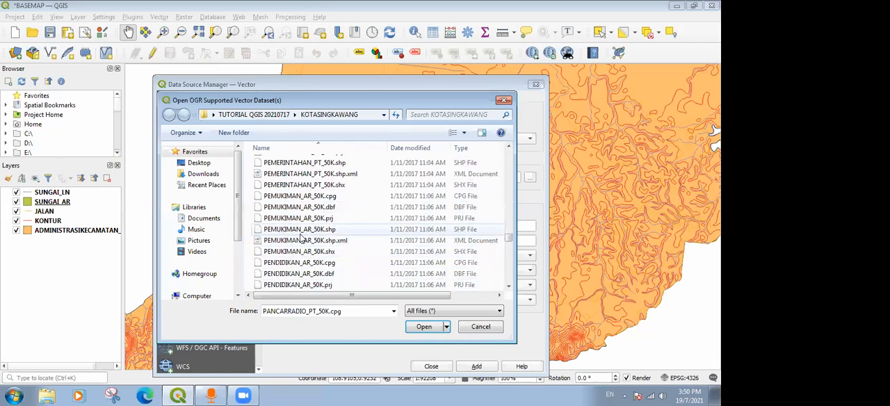
{"action": "left_click", "coordinate": [300, 233]}
{"action": "left_click", "coordinate": [433, 331]}
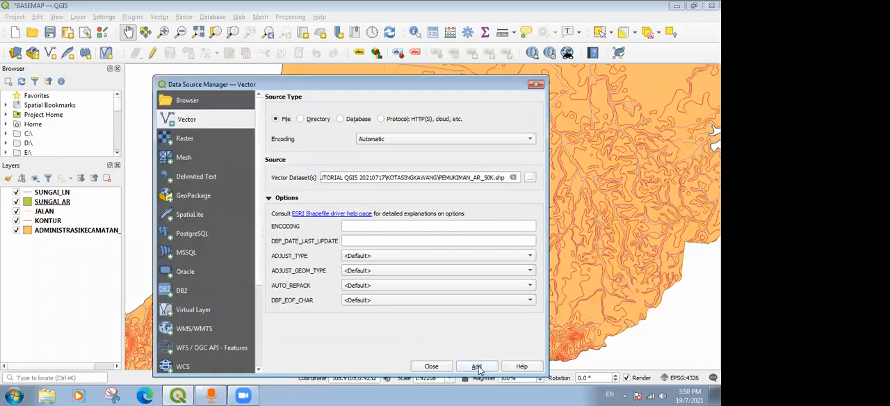
{"action": "left_click", "coordinate": [477, 366]}
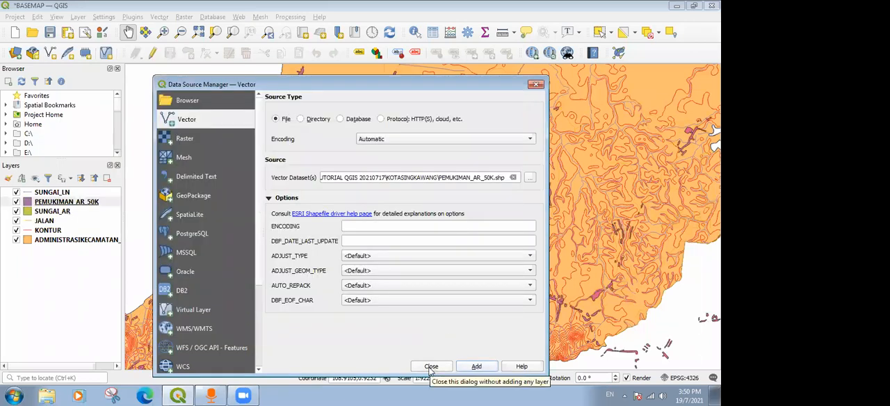
{"action": "left_click", "coordinate": [429, 368]}
Hide the SUNGAI_LN, SUNGAI_AR, JALAN and KONTUR layers, keeping only the settlement and district layers shown.
{"action": "scroll", "coordinate": [402, 220], "scroll_direction": "down", "scroll_amount": 1}
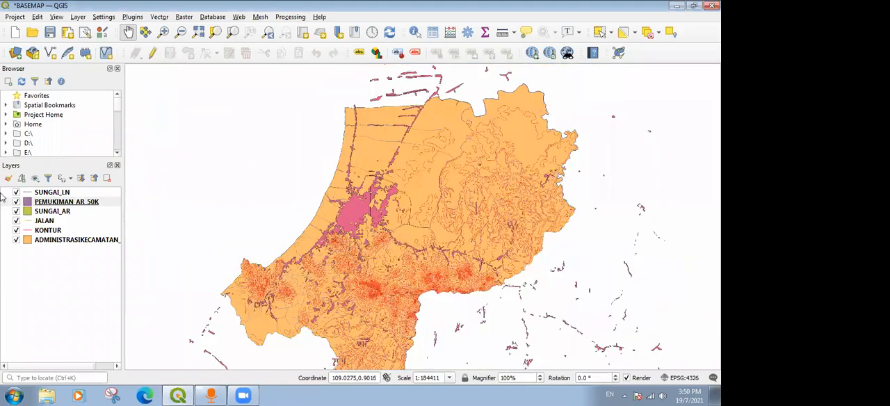
{"action": "left_click", "coordinate": [15, 193]}
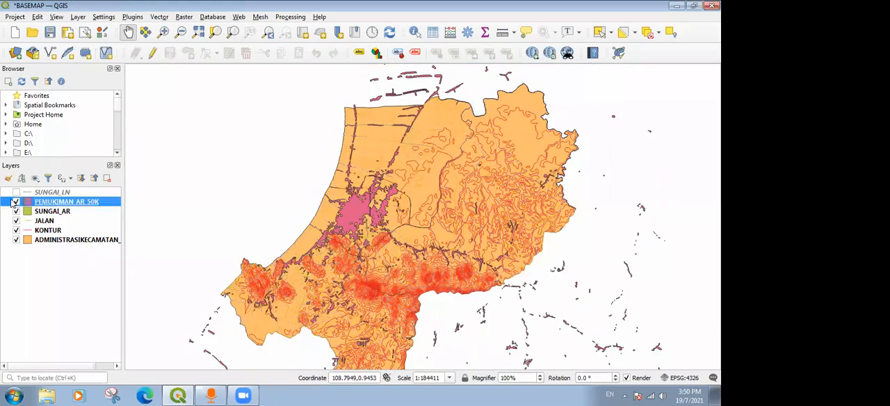
{"action": "left_click", "coordinate": [16, 212]}
{"action": "left_click", "coordinate": [15, 221]}
{"action": "left_click", "coordinate": [15, 230]}
{"action": "left_click", "coordinate": [15, 240]}
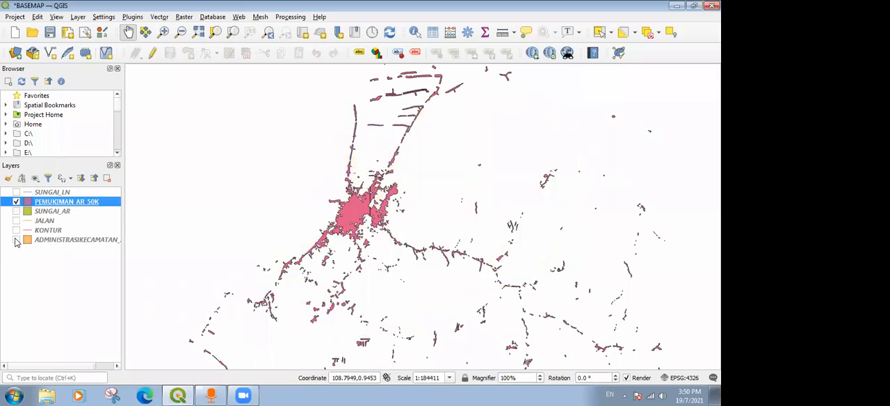
{"action": "left_click", "coordinate": [16, 241]}
Examine the PEMUKIMAN_AR_50K settlement polygons around the city centre and across the district boundary.
{"action": "scroll", "coordinate": [374, 220], "scroll_direction": "up", "scroll_amount": 1}
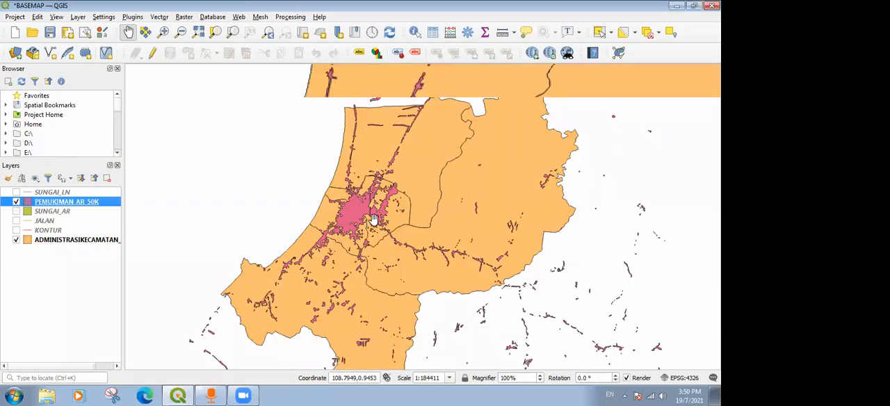
{"action": "scroll", "coordinate": [374, 219], "scroll_direction": "up", "scroll_amount": 1}
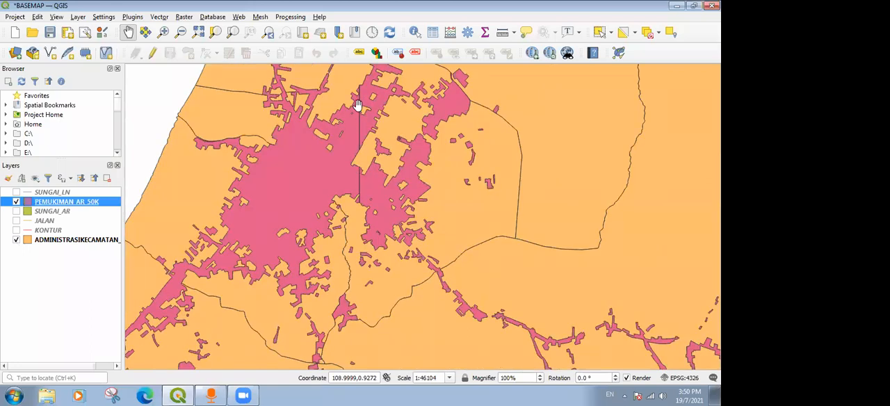
{"action": "scroll", "coordinate": [369, 174], "scroll_direction": "down", "scroll_amount": 1}
{"action": "left_click_drag", "start_coordinate": [342, 141], "coordinate": [332, 207]}
{"action": "scroll", "coordinate": [357, 157], "scroll_direction": "down", "scroll_amount": 1}
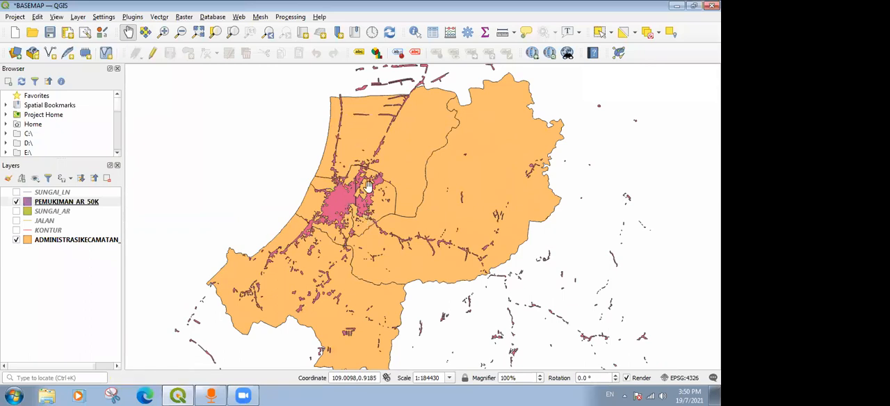
{"action": "scroll", "coordinate": [356, 182], "scroll_direction": "up", "scroll_amount": 1}
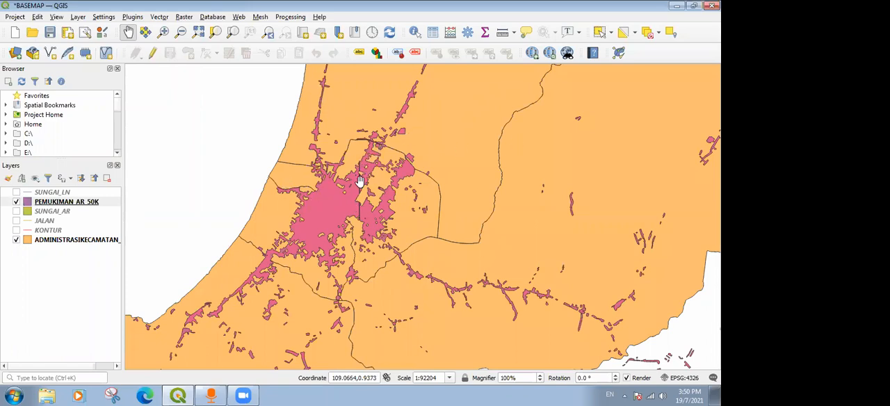
{"action": "scroll", "coordinate": [369, 179], "scroll_direction": "up", "scroll_amount": 1}
{"action": "scroll", "coordinate": [348, 164], "scroll_direction": "down", "scroll_amount": 2}
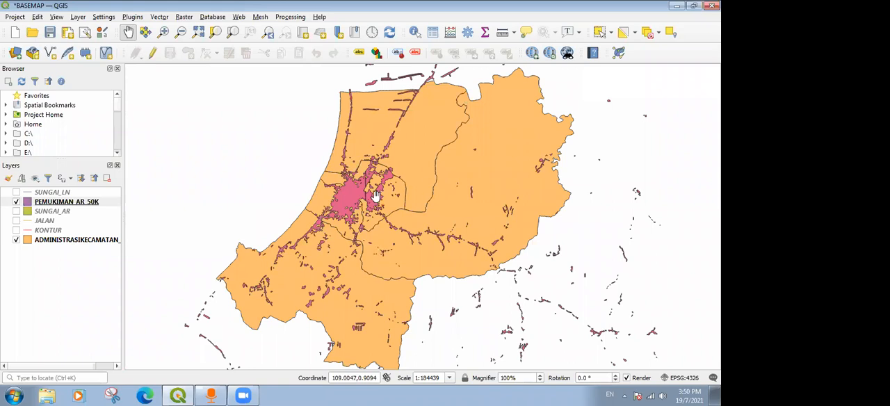
Set up the Clip tool with PEMUKIMAN_AR_50K as the input layer and ADMINISTRASIKECAMATAN_AR_50K as the overlay layer.
{"action": "left_click", "coordinate": [159, 17]}
{"action": "mouse_move", "coordinate": [183, 52]}
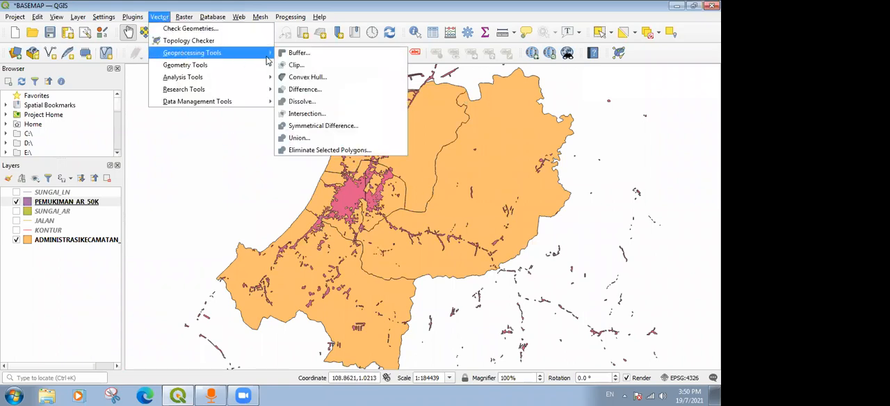
{"action": "left_click", "coordinate": [296, 66]}
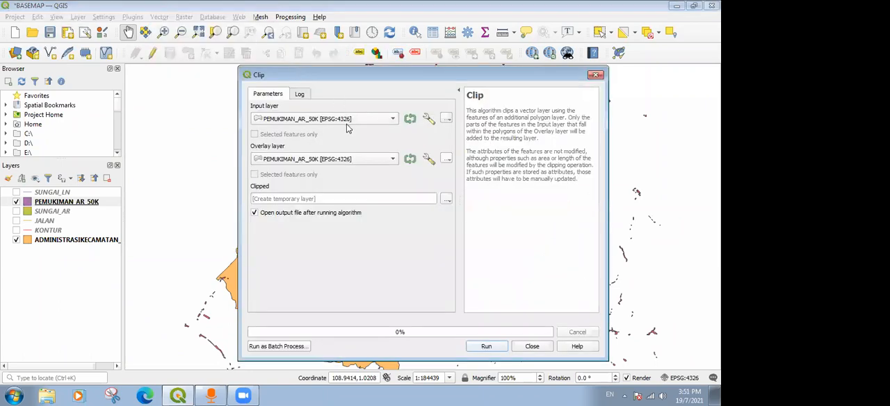
{"action": "left_click", "coordinate": [321, 157]}
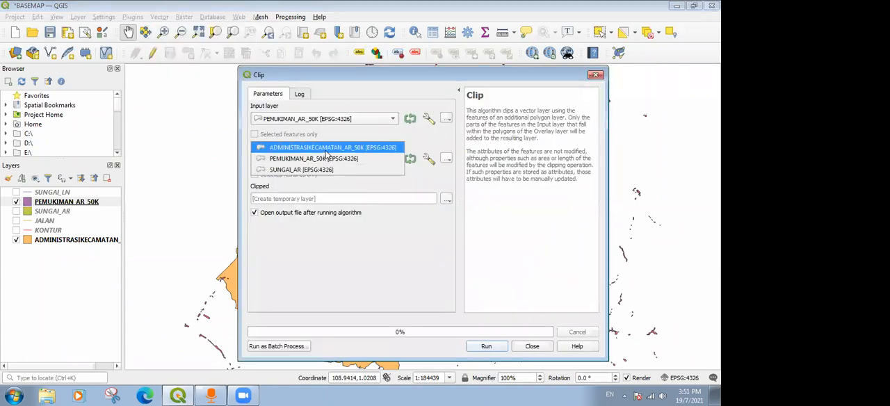
{"action": "left_click", "coordinate": [326, 148]}
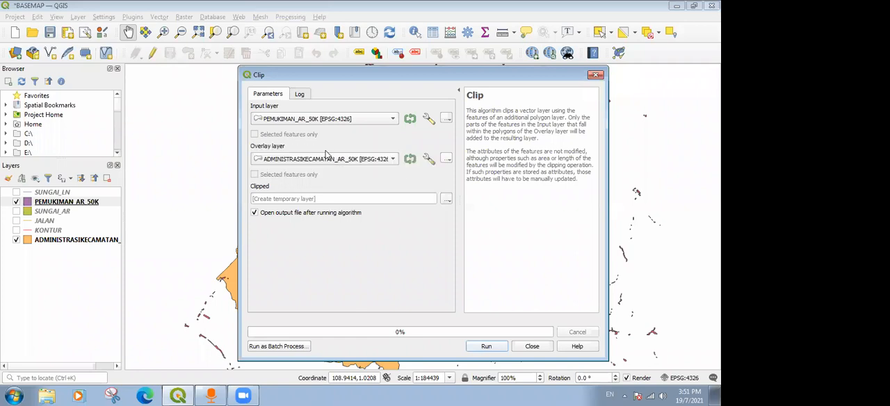
Run the settlement clip with its output as a temporary layer and close the Clip tool.
{"action": "left_click", "coordinate": [321, 200]}
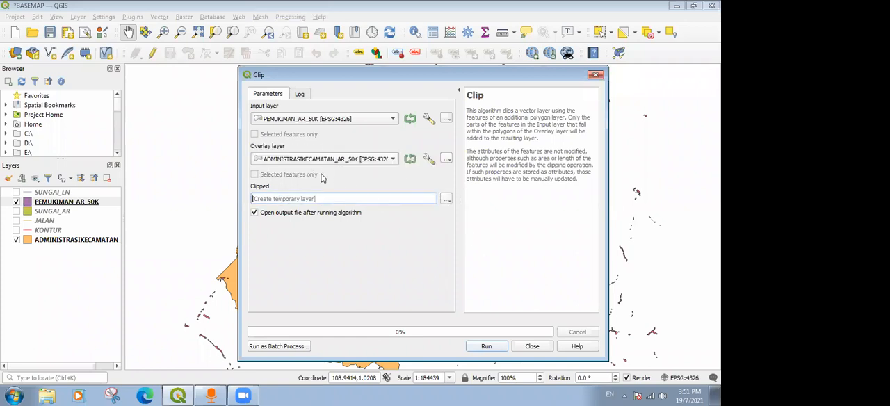
{"action": "left_click", "coordinate": [486, 347]}
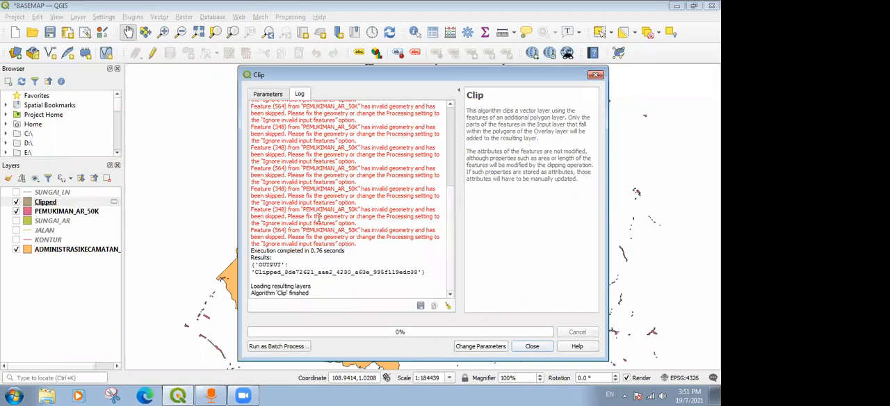
{"action": "left_click", "coordinate": [530, 345]}
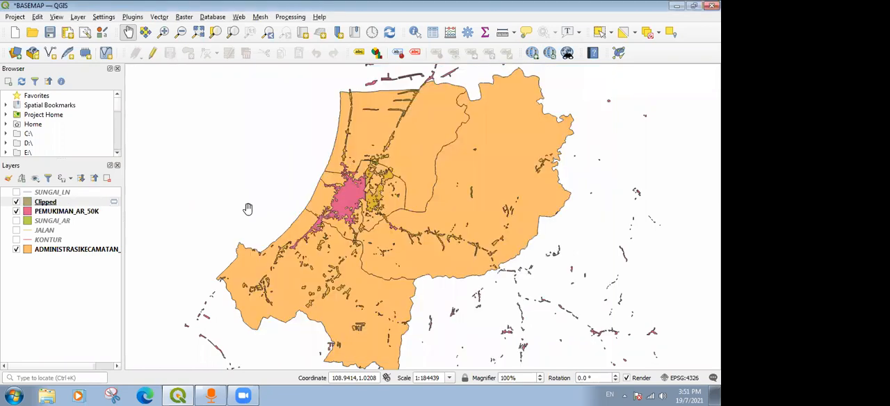
Compare the Clipped layer with the original settlements by repeatedly switching the visibility of PEMUKIMAN_AR_50K.
{"action": "left_click", "coordinate": [16, 212]}
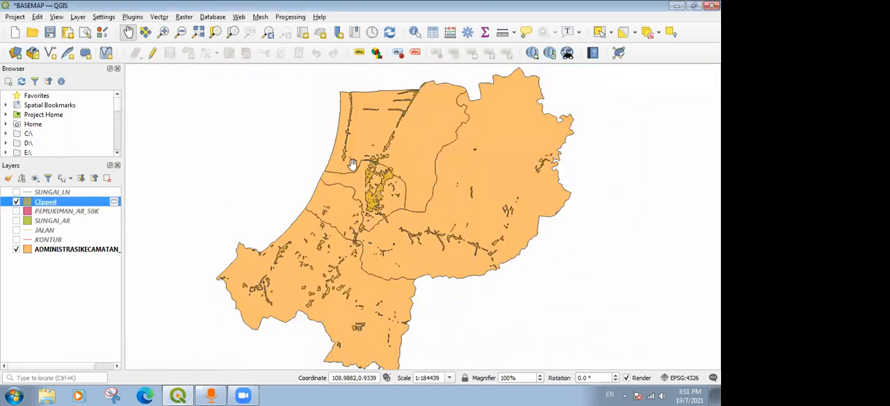
{"action": "left_click", "coordinate": [16, 212]}
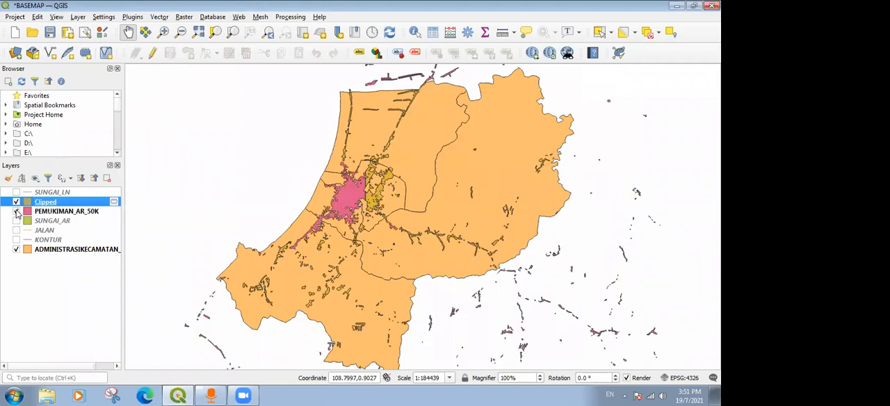
{"action": "left_click", "coordinate": [16, 211]}
{"action": "left_click", "coordinate": [16, 211]}
{"action": "left_click", "coordinate": [16, 211]}
{"action": "left_click", "coordinate": [16, 211]}
{"action": "left_click", "coordinate": [16, 212]}
{"action": "left_click", "coordinate": [16, 211]}
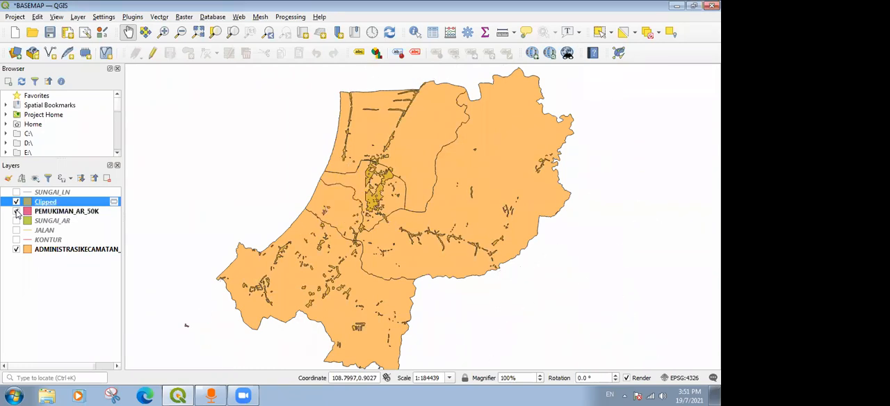
{"action": "left_click", "coordinate": [16, 211]}
{"action": "left_click", "coordinate": [16, 212]}
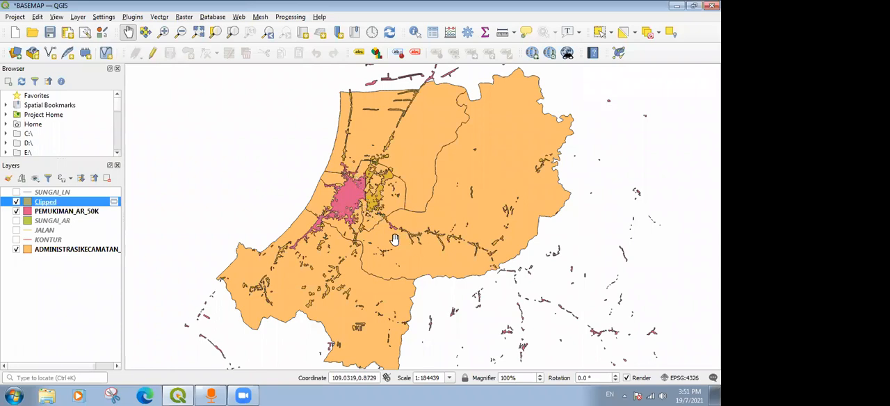
Examine the settlement polygons missing from the clip around the city centre and along the road southeast of it.
{"action": "scroll", "coordinate": [394, 239], "scroll_direction": "up", "scroll_amount": 1}
{"action": "scroll", "coordinate": [374, 216], "scroll_direction": "up", "scroll_amount": 2}
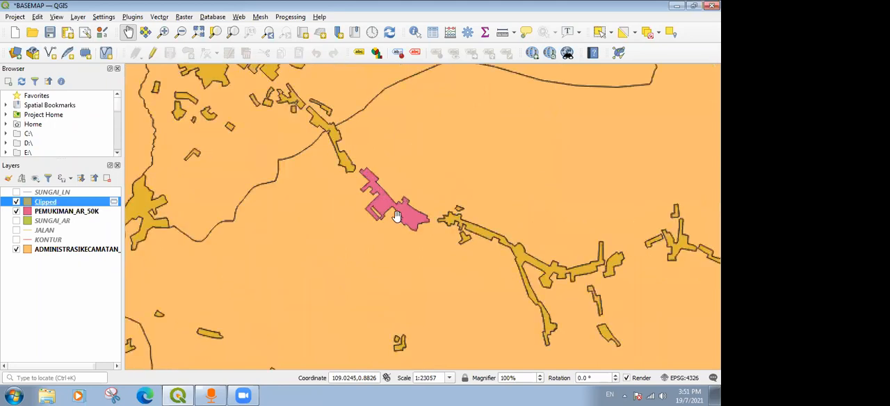
{"action": "scroll", "coordinate": [335, 150], "scroll_direction": "down", "scroll_amount": 2}
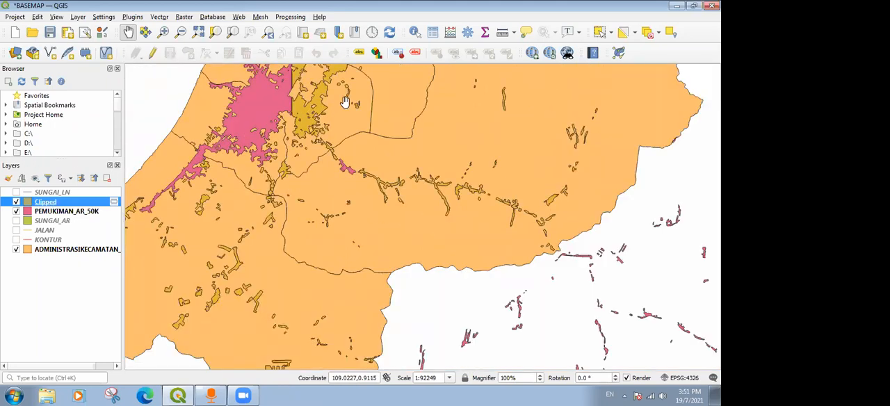
{"action": "scroll", "coordinate": [452, 200], "scroll_direction": "down", "scroll_amount": 1}
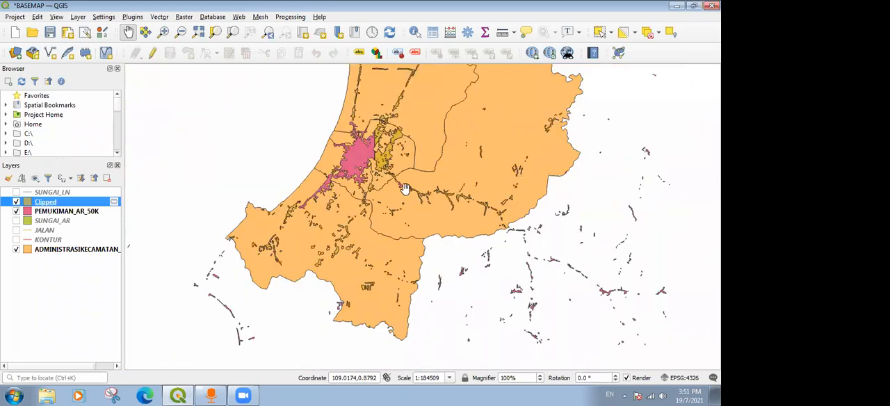
{"action": "scroll", "coordinate": [368, 150], "scroll_direction": "up", "scroll_amount": 1}
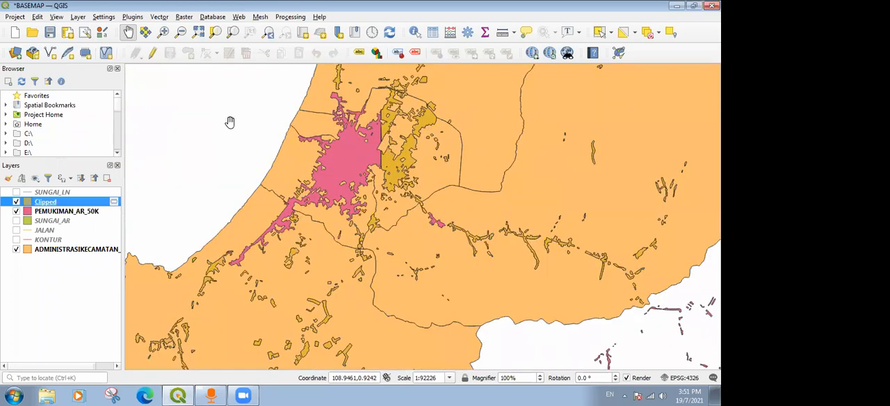
Hide the Clipped layer and search the processing algorithms for "FIX GEOMETRY".
{"action": "left_click", "coordinate": [16, 201]}
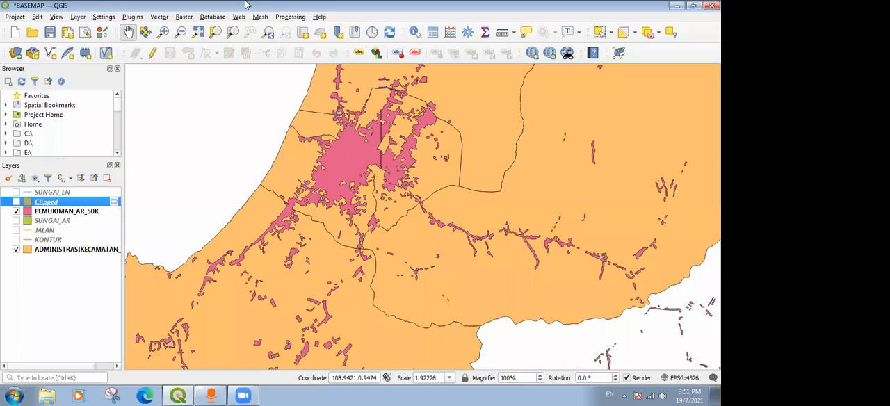
{"action": "left_click", "coordinate": [291, 17]}
{"action": "left_click", "coordinate": [295, 28]}
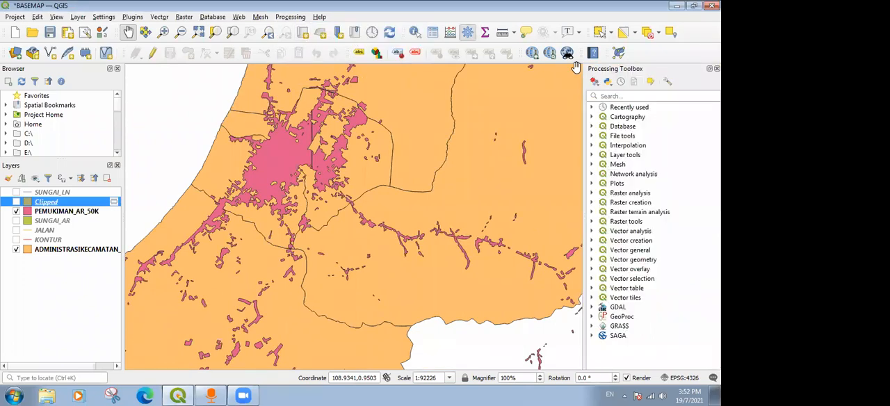
{"action": "left_click", "coordinate": [657, 96]}
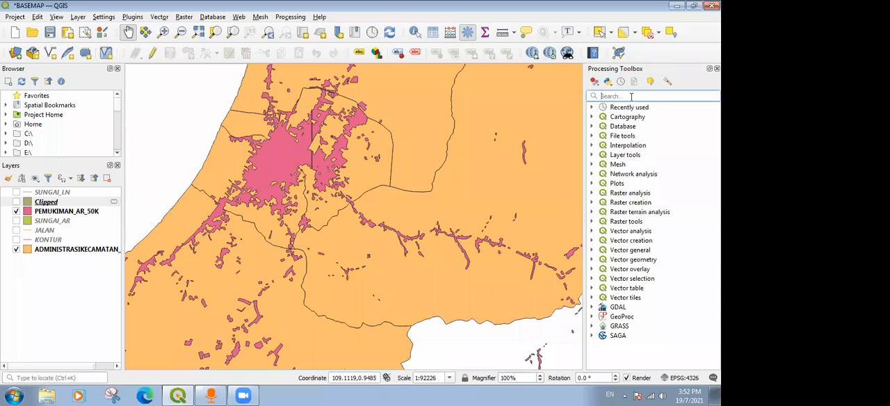
{"action": "type", "text": "GEOMETRI"}
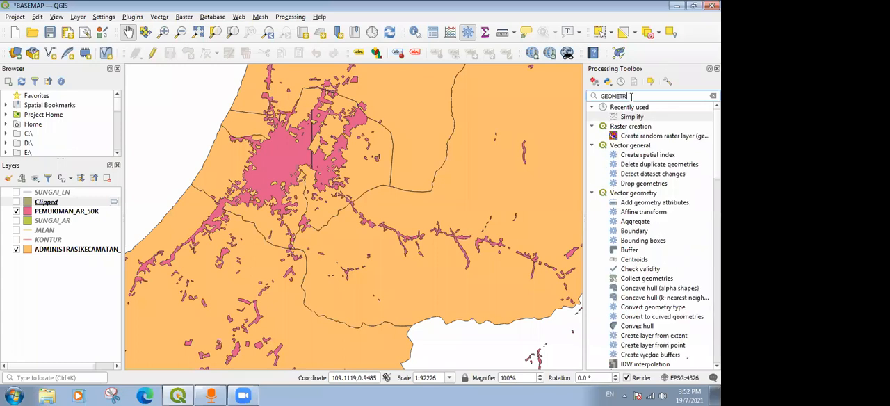
{"action": "left_click", "coordinate": [293, 18]}
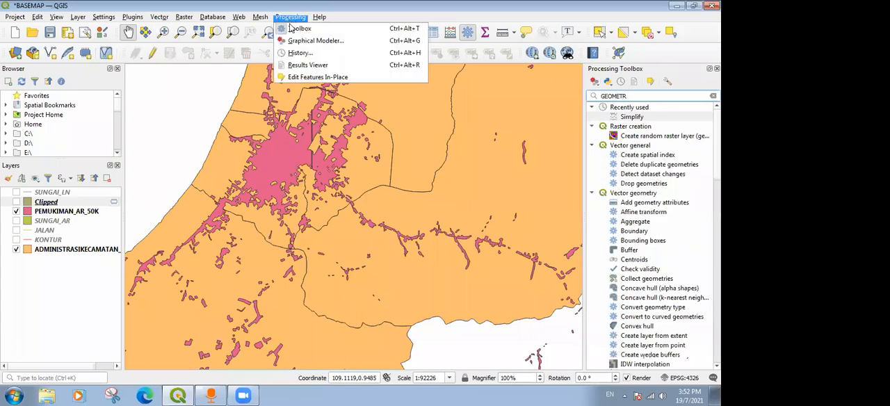
{"action": "left_click", "coordinate": [638, 96]}
{"action": "type", "text": "Y"}
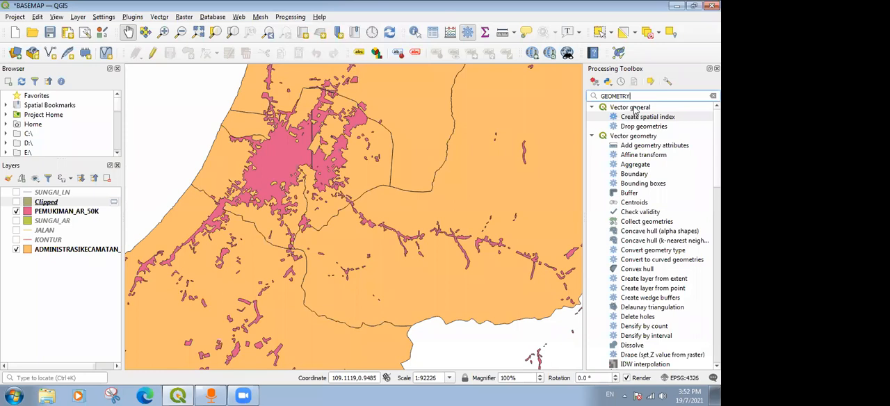
{"action": "key", "text": "Home"}
{"action": "type", "text": "FIX"}
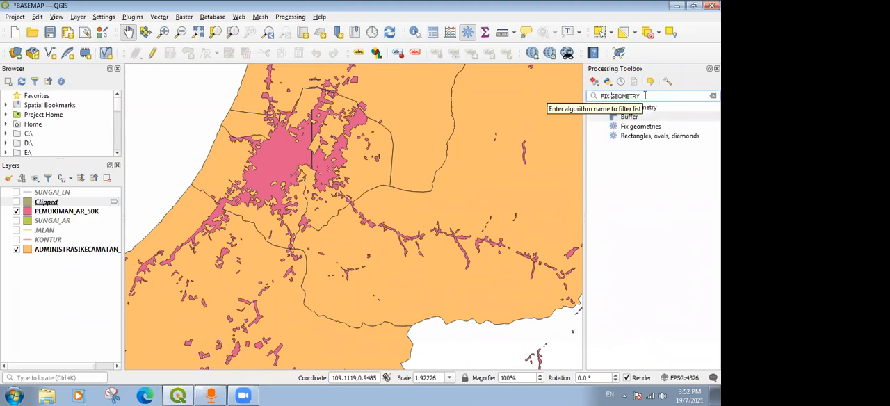
Run Fix geometries on PEMUKIMAN_AR_50K with a temporary output layer, close the tool and hide the original settlement layer.
{"action": "left_click", "coordinate": [634, 173]}
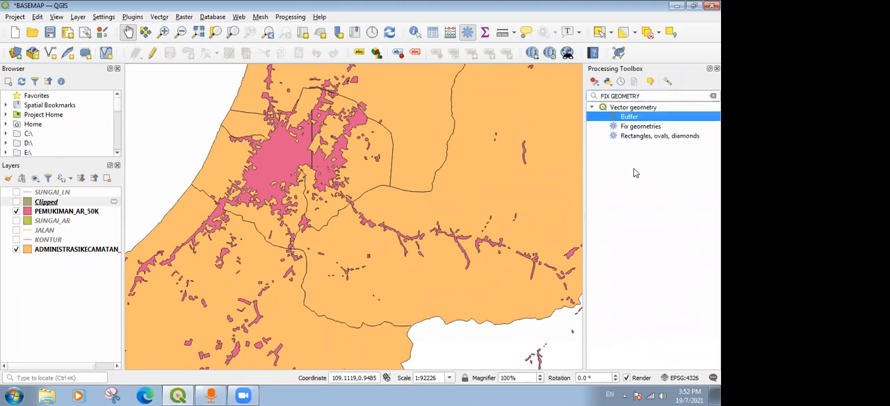
{"action": "left_click", "coordinate": [656, 128]}
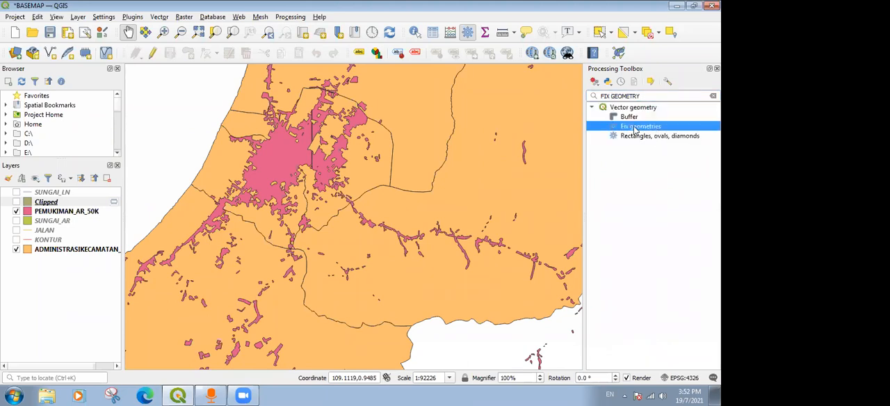
{"action": "double_click", "coordinate": [634, 131]}
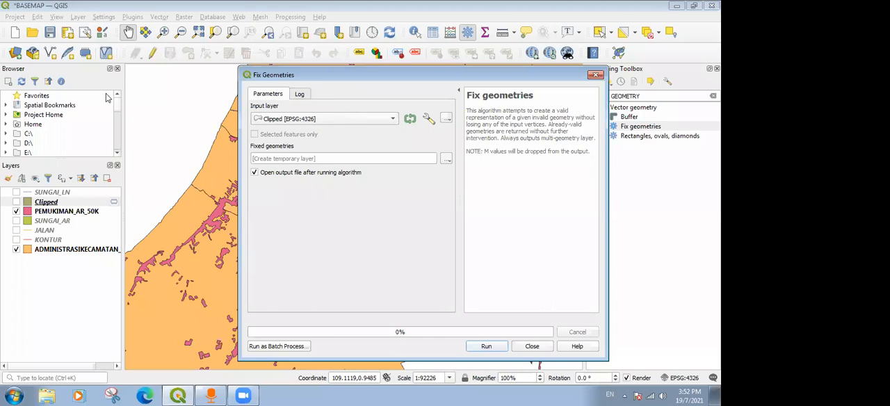
{"action": "left_click", "coordinate": [305, 121]}
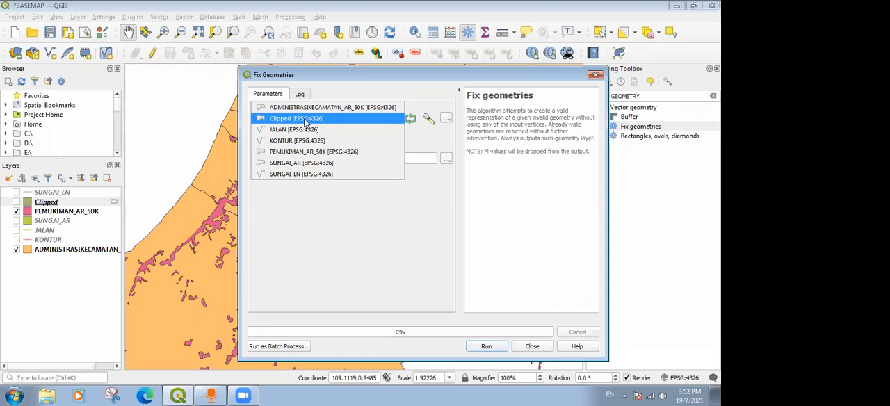
{"action": "left_click", "coordinate": [313, 154]}
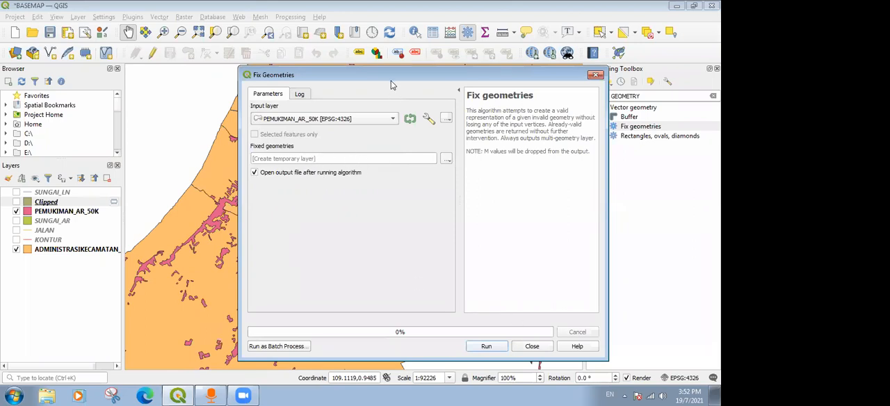
{"action": "left_click_drag", "start_coordinate": [387, 75], "coordinate": [341, 37]}
{"action": "left_click", "coordinate": [439, 310]}
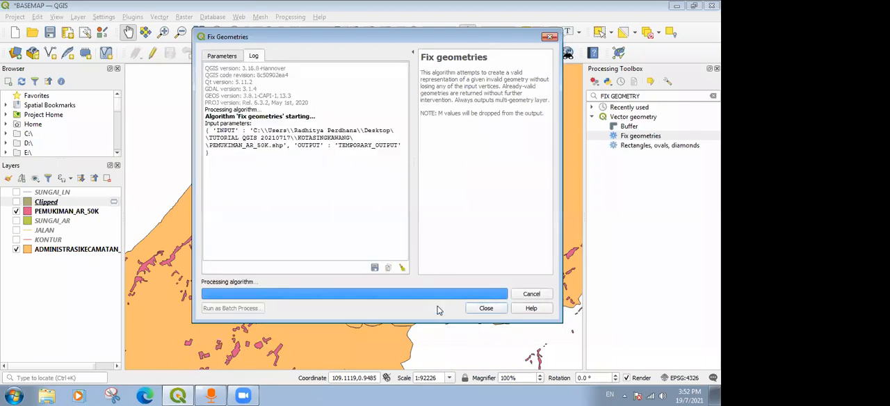
{"action": "left_click", "coordinate": [479, 311]}
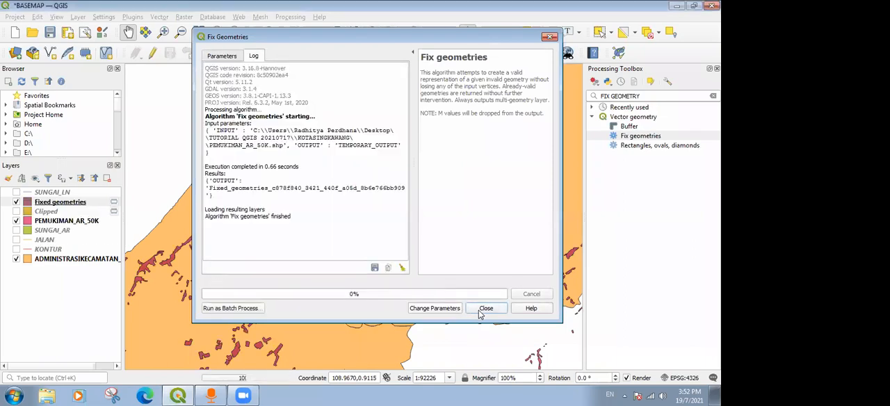
{"action": "left_click", "coordinate": [16, 221]}
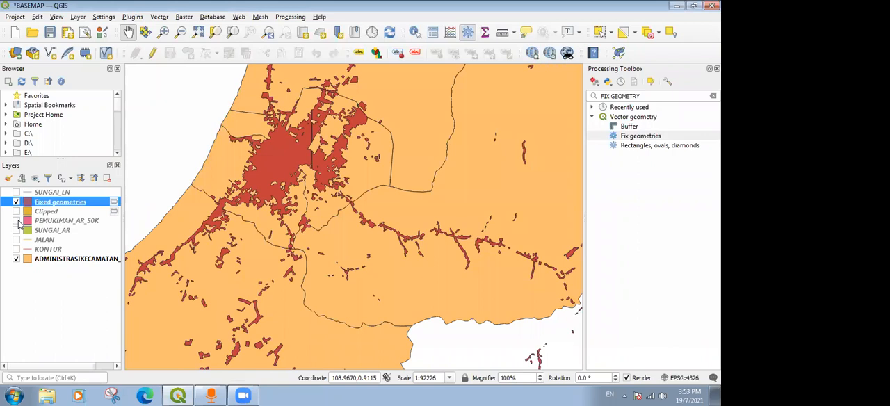
{"action": "left_click_drag", "start_coordinate": [316, 152], "coordinate": [353, 193]}
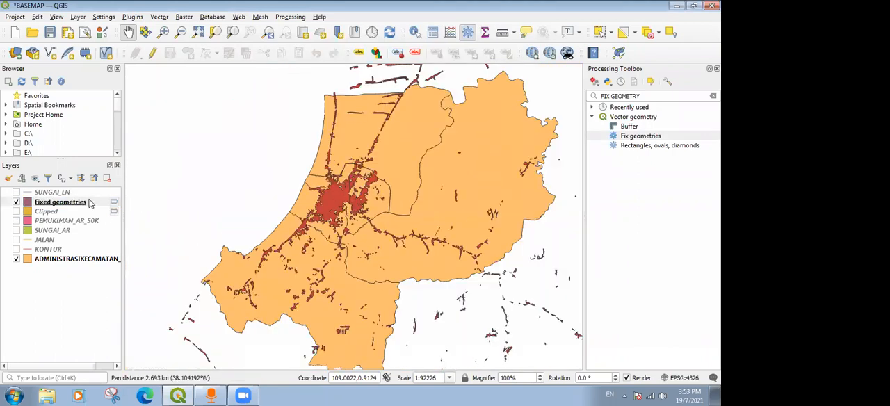
Set up the Clip tool with Fixed geometries as the input layer and ADMINISTRASIKECAMATAN_AR_50K as the overlay layer.
{"action": "left_click", "coordinate": [160, 17]}
{"action": "mouse_move", "coordinate": [204, 54]}
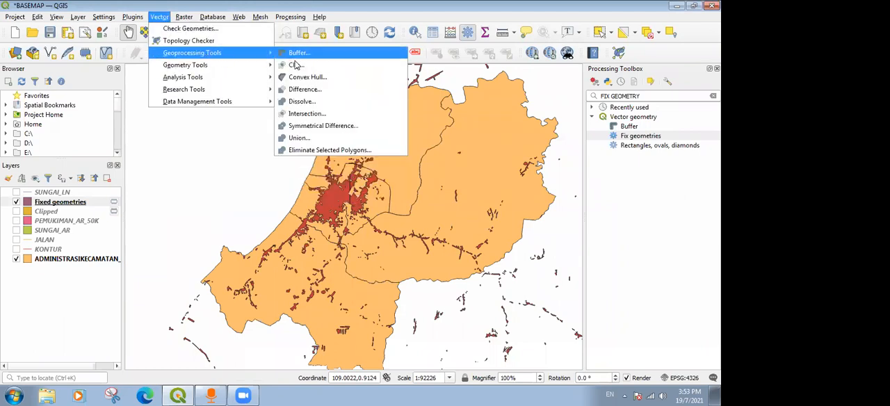
{"action": "left_click", "coordinate": [300, 65]}
{"action": "left_click", "coordinate": [310, 82]}
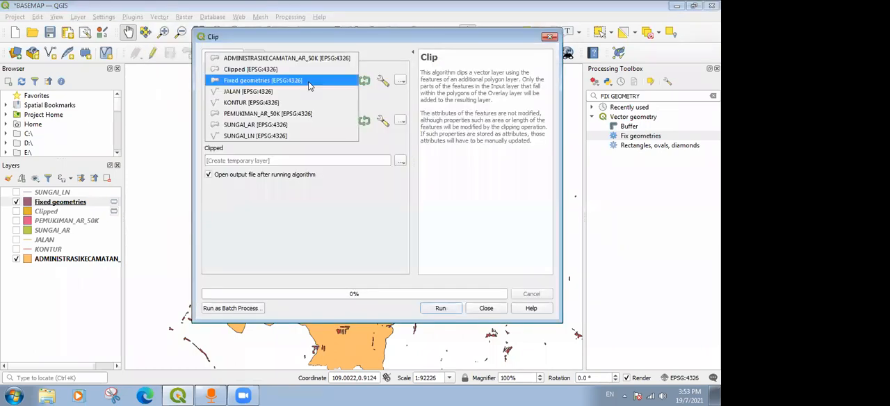
{"action": "left_click", "coordinate": [310, 82]}
{"action": "left_click", "coordinate": [293, 121]}
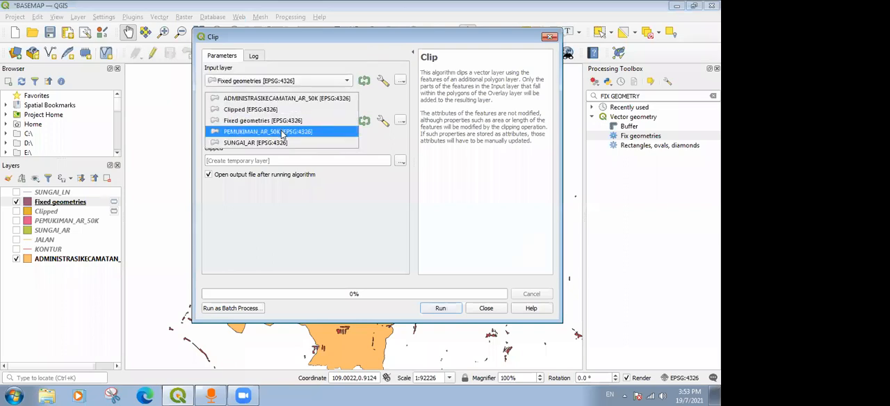
{"action": "left_click", "coordinate": [286, 100]}
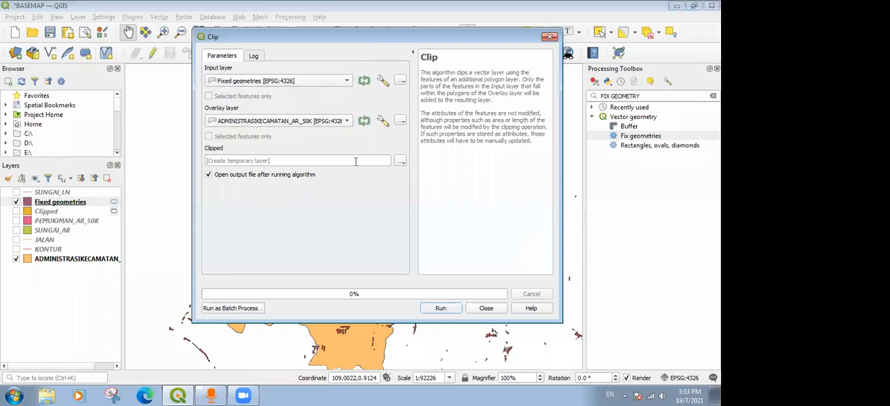
Run the clip into a temporary layer, close the tool and hide the Fixed geometries layer.
{"action": "left_click", "coordinate": [448, 311]}
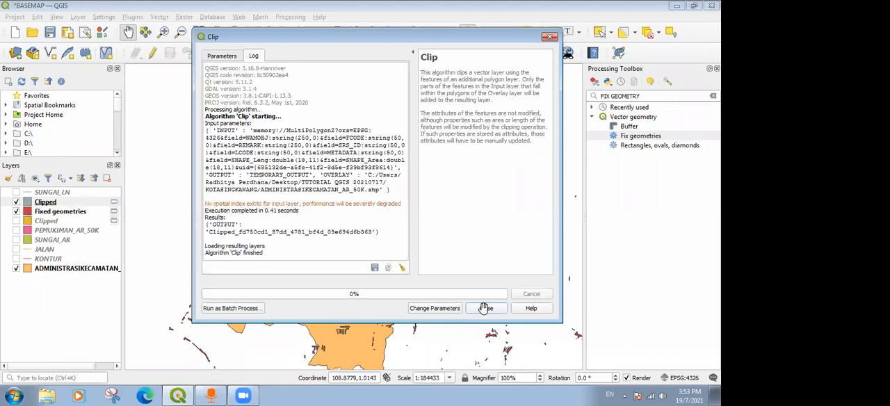
{"action": "left_click", "coordinate": [486, 308]}
{"action": "left_click", "coordinate": [21, 211]}
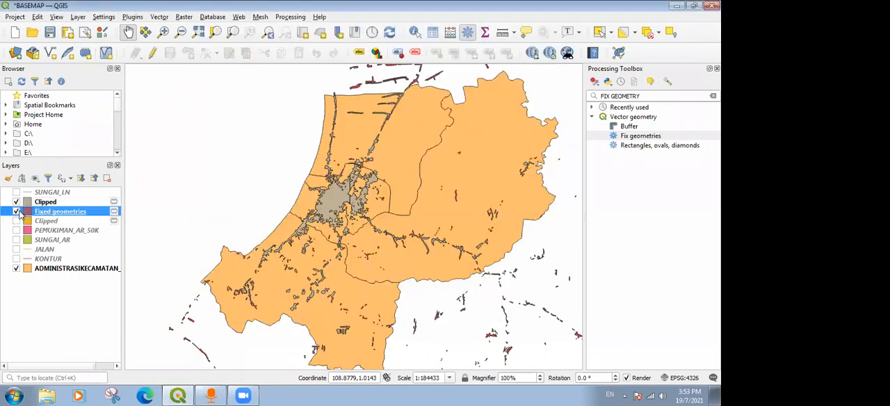
{"action": "left_click", "coordinate": [16, 211]}
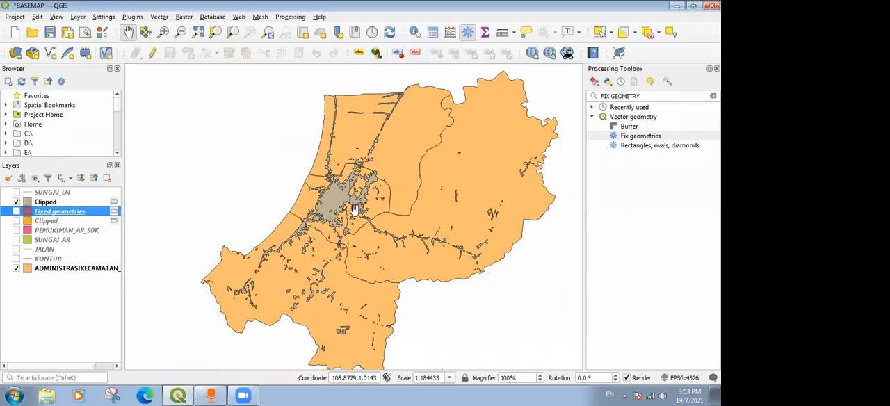
Open the attribute table of the visible Clipped settlement layer and move its window aside.
{"action": "scroll", "coordinate": [342, 162], "scroll_direction": "up", "scroll_amount": 2}
{"action": "scroll", "coordinate": [350, 175], "scroll_direction": "down", "scroll_amount": 2}
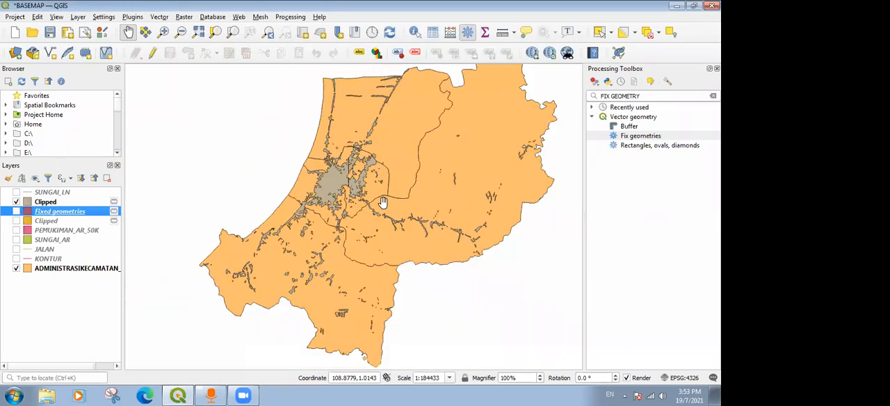
{"action": "scroll", "coordinate": [370, 201], "scroll_direction": "up", "scroll_amount": 2}
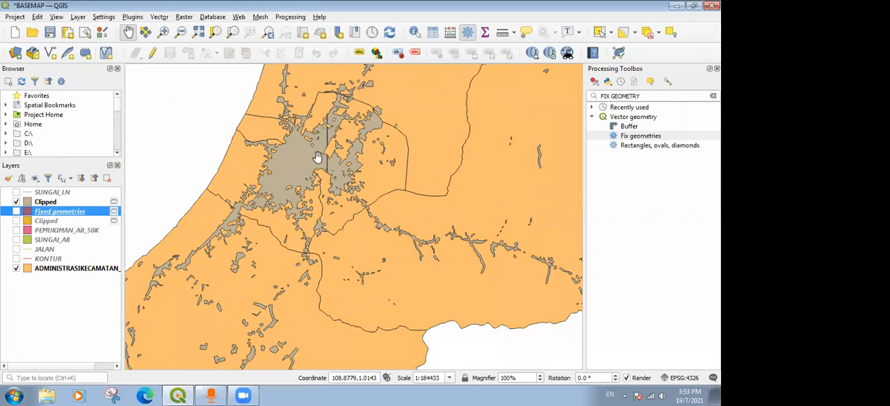
{"action": "left_click_drag", "start_coordinate": [348, 183], "coordinate": [377, 150]}
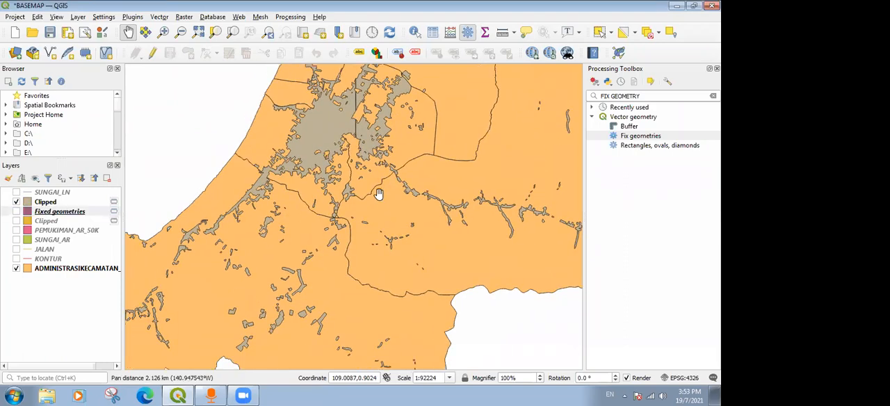
{"action": "right_click", "coordinate": [49, 202]}
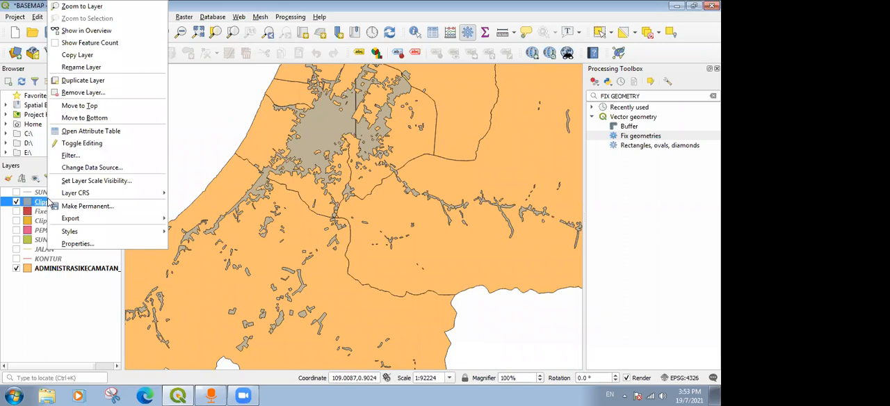
{"action": "left_click", "coordinate": [100, 133]}
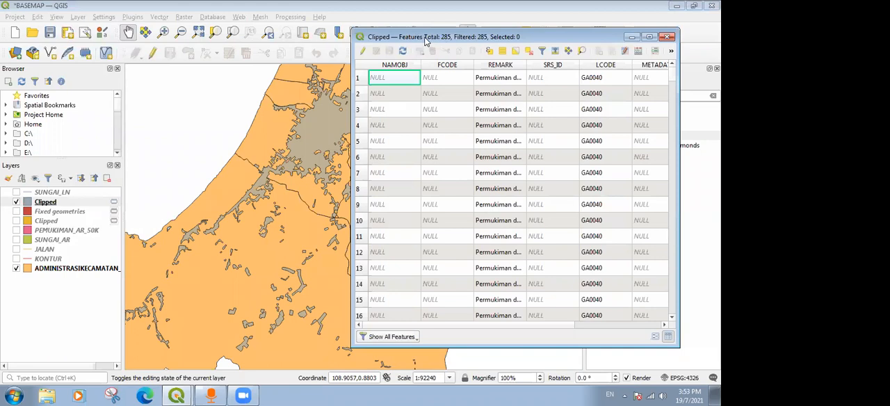
{"action": "left_click_drag", "start_coordinate": [423, 42], "coordinate": [121, 41]}
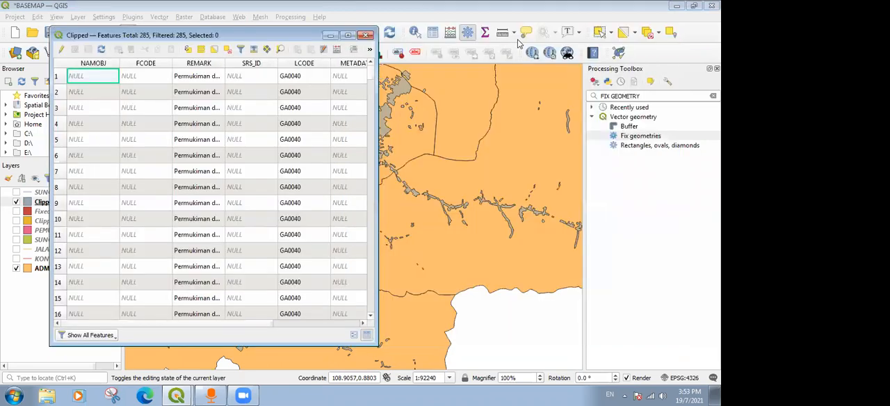
Select the large central settlement polygon on the map, find its highlighted record in the Clipped attribute table and close the table.
{"action": "left_click", "coordinate": [604, 32]}
{"action": "left_click", "coordinate": [332, 125]}
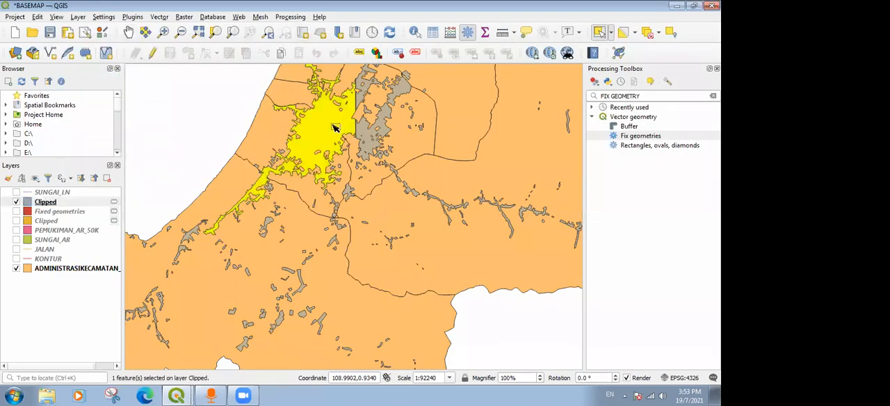
{"action": "left_click", "coordinate": [176, 395]}
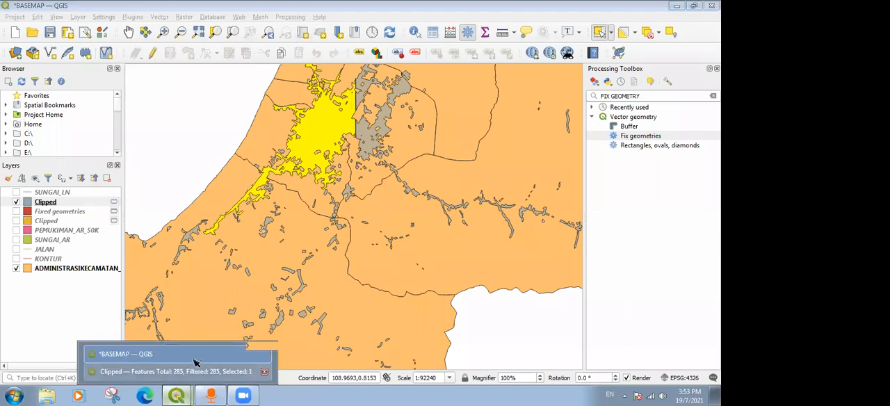
{"action": "left_click", "coordinate": [194, 367]}
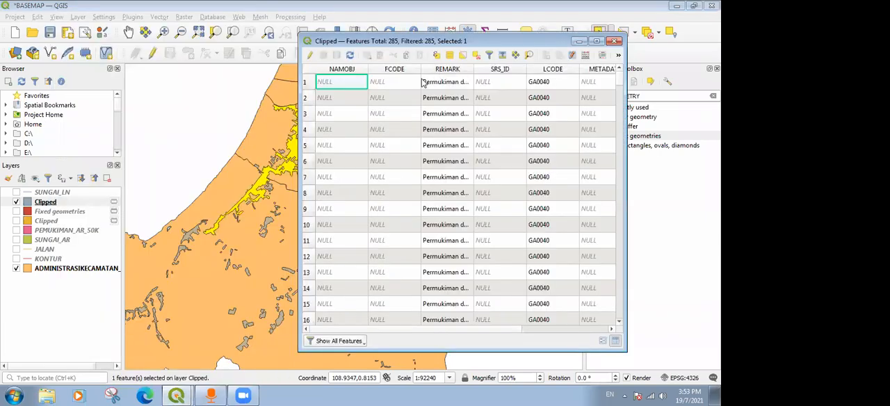
{"action": "left_click_drag", "start_coordinate": [621, 112], "coordinate": [619, 187]}
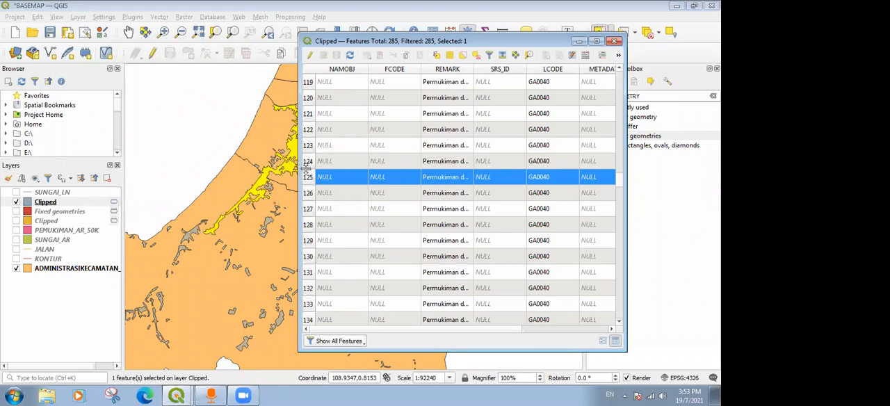
{"action": "left_click_drag", "start_coordinate": [548, 43], "coordinate": [493, 44]}
{"action": "left_click", "coordinate": [559, 43]}
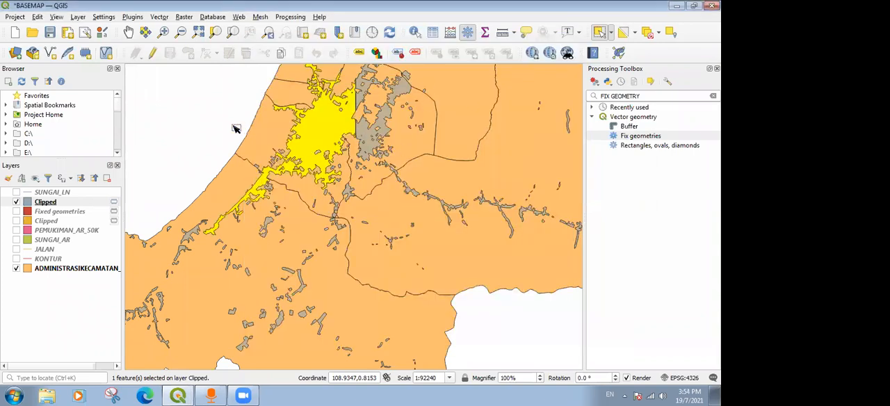
{"action": "left_click", "coordinate": [60, 204]}
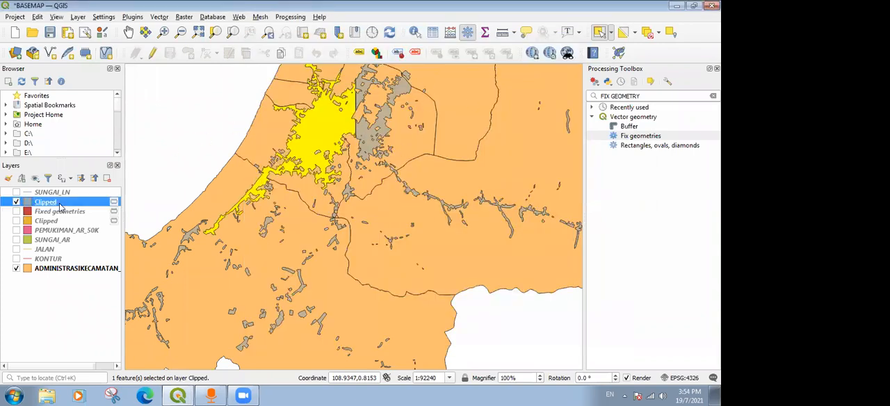
{"action": "left_click", "coordinate": [159, 19]}
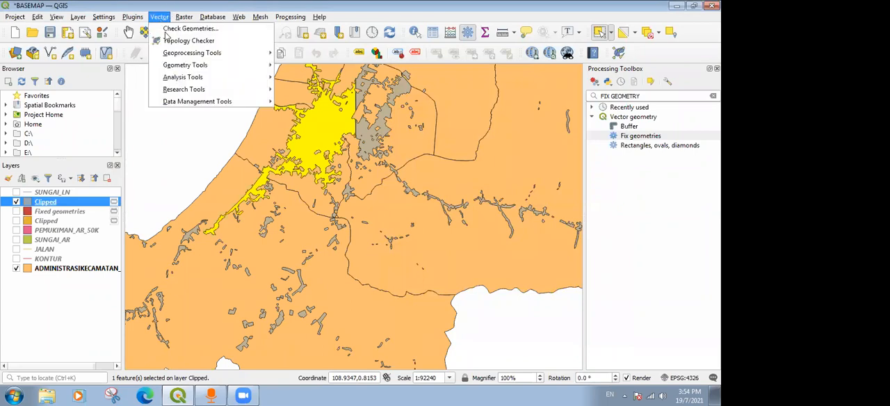
{"action": "mouse_move", "coordinate": [178, 57]}
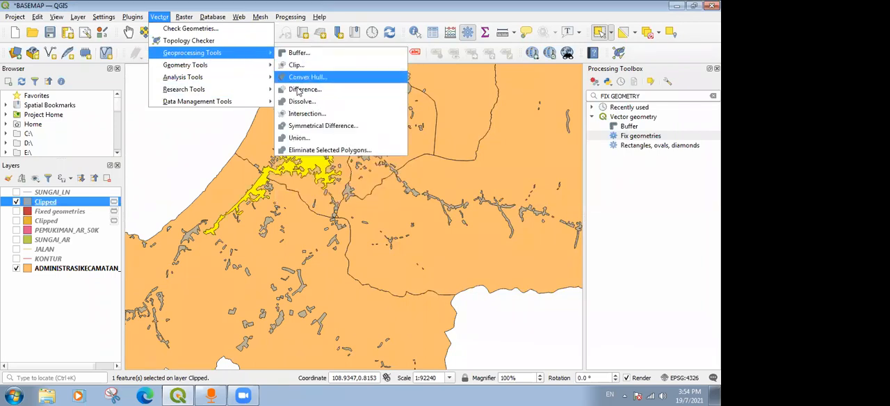
{"action": "left_click", "coordinate": [300, 102]}
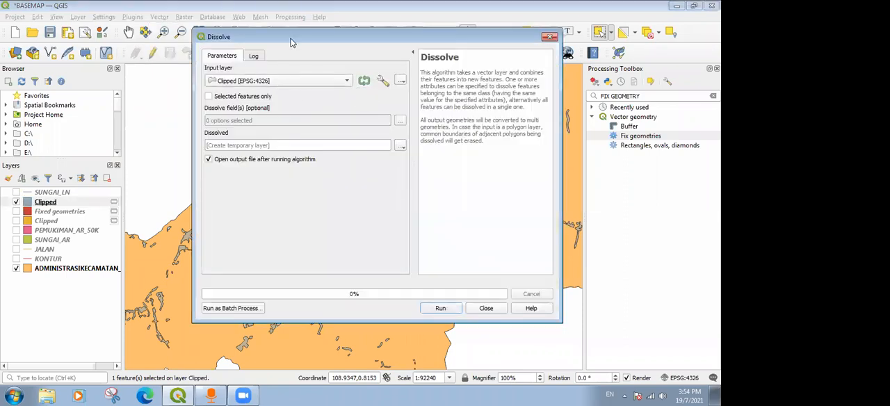
{"action": "left_click_drag", "start_coordinate": [290, 46], "coordinate": [527, 46]}
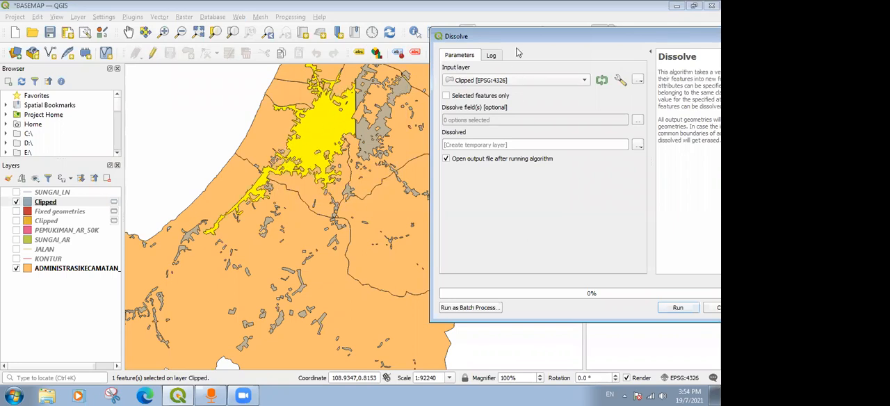
{"action": "left_click_drag", "start_coordinate": [517, 36], "coordinate": [406, 30]}
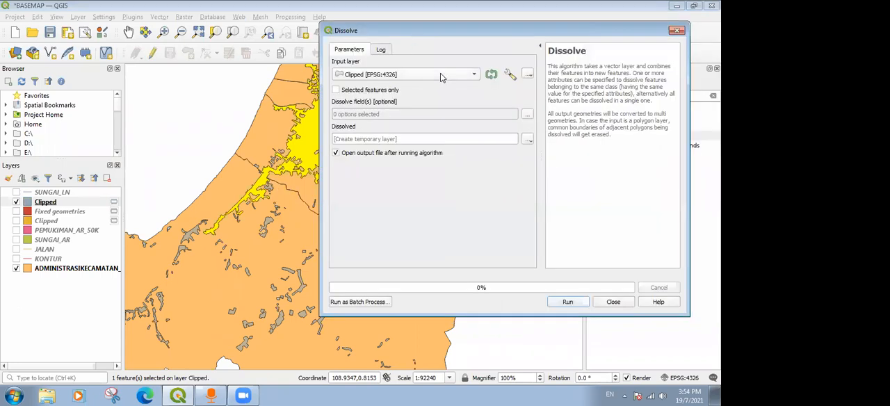
{"action": "left_click", "coordinate": [440, 74]}
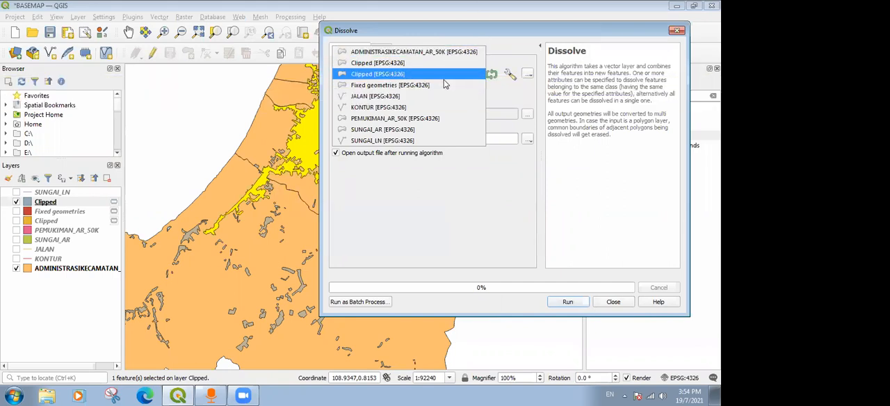
{"action": "left_click", "coordinate": [493, 32]}
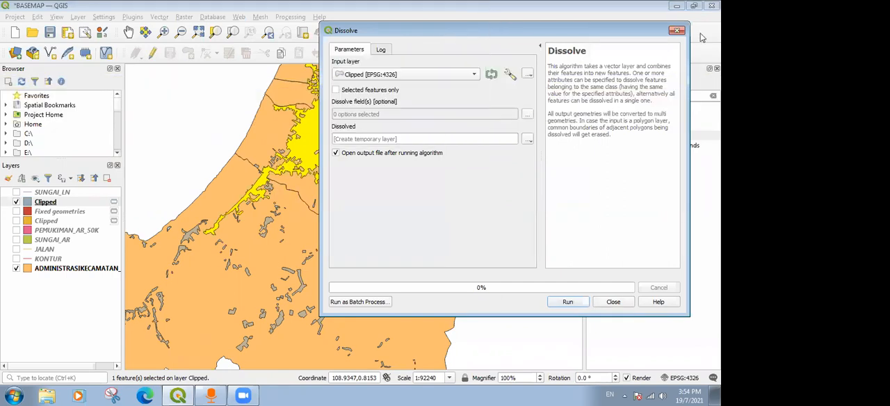
{"action": "left_click", "coordinate": [676, 30]}
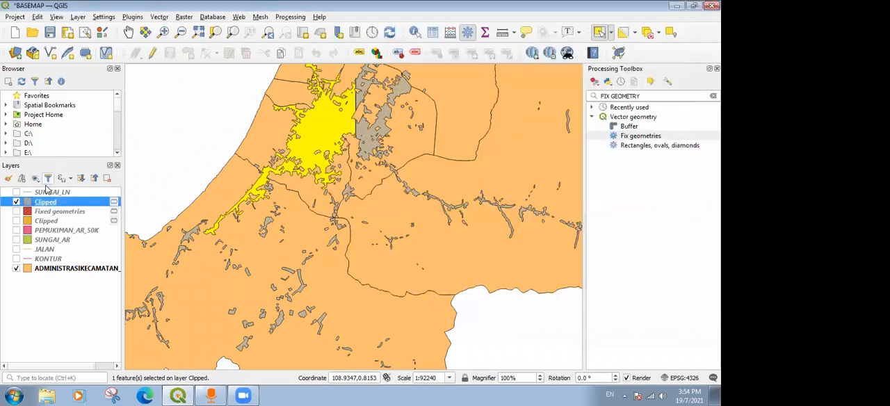
Remove the hidden Clipped layer below Fixed geometries from the project.
{"action": "left_click", "coordinate": [51, 223]}
{"action": "right_click", "coordinate": [51, 224]}
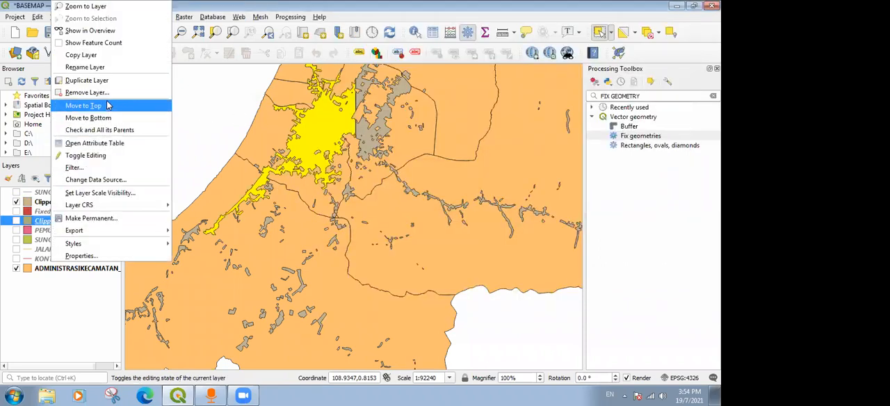
{"action": "left_click", "coordinate": [80, 90]}
{"action": "left_click", "coordinate": [343, 209]}
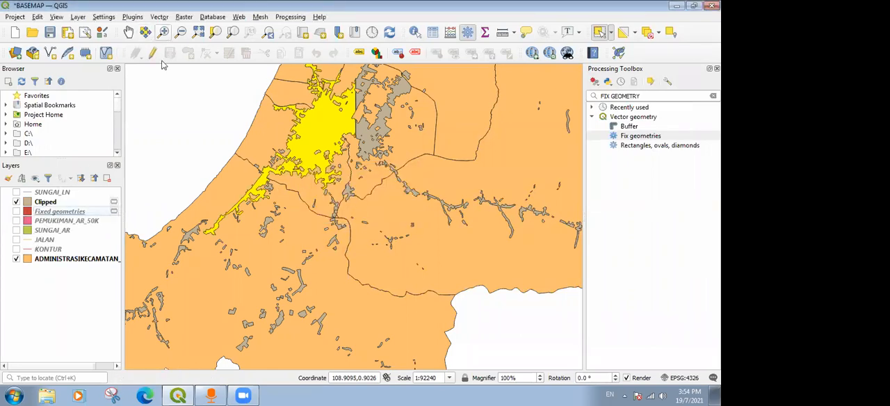
Set up the Clip tool with the remaining Clipped layer as input and ADMINISTRASIKECAMATAN_AR_50K as the overlay layer.
{"action": "left_click", "coordinate": [46, 202]}
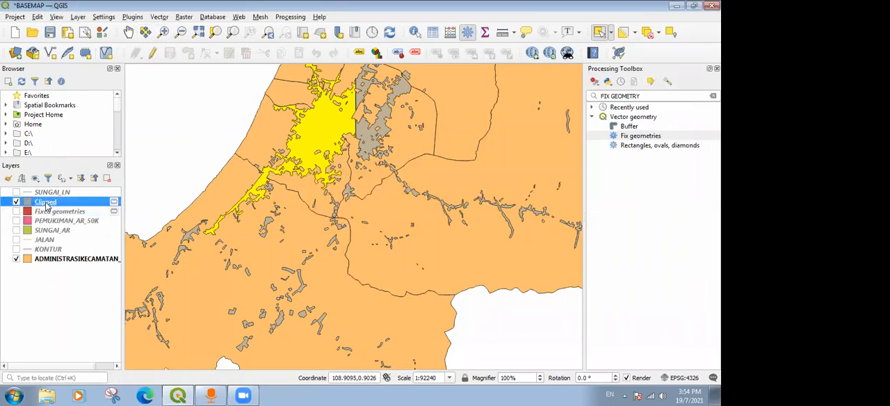
{"action": "left_click", "coordinate": [164, 18]}
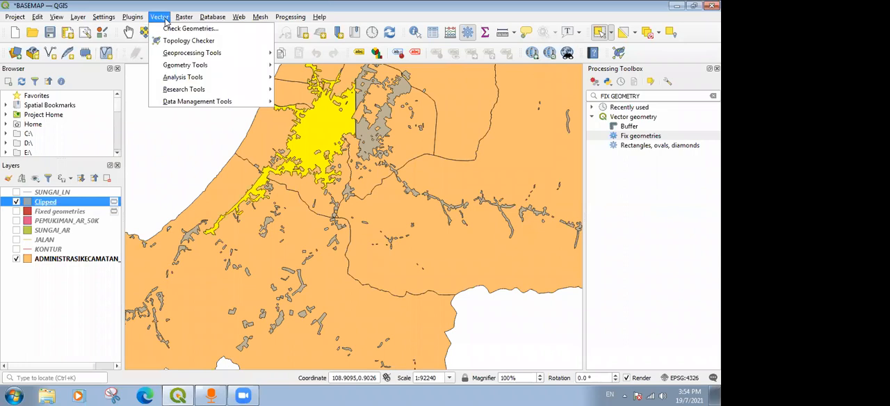
{"action": "mouse_move", "coordinate": [257, 60]}
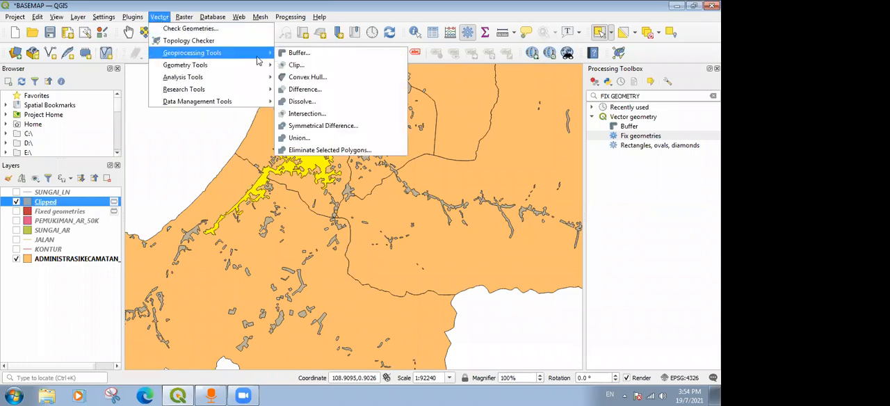
{"action": "left_click", "coordinate": [297, 65]}
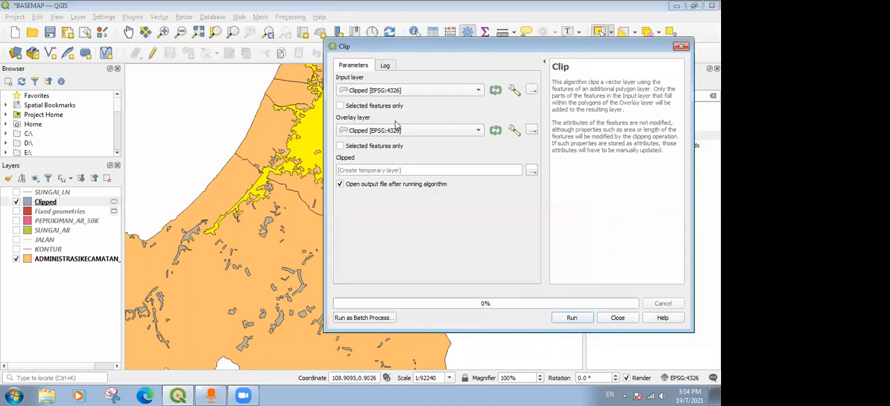
{"action": "left_click", "coordinate": [382, 130]}
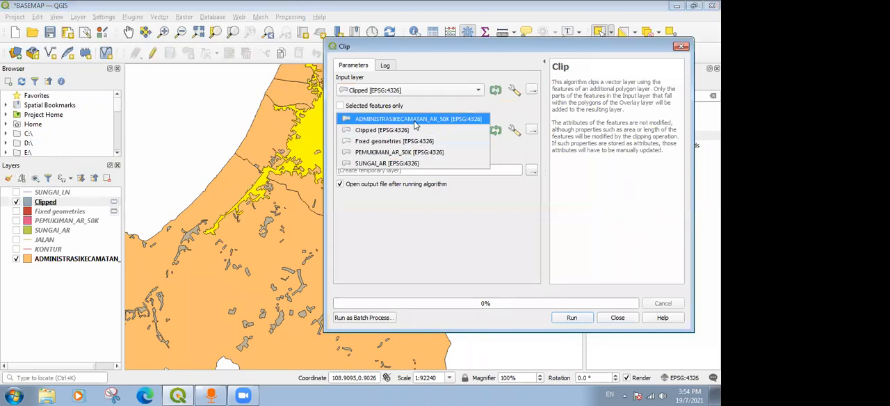
{"action": "left_click", "coordinate": [416, 123]}
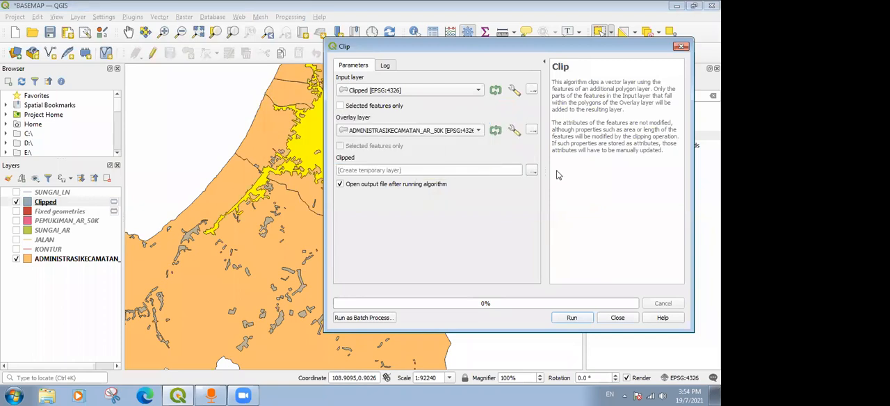
Set the clip output to the shapefile PEMUKIMAN_AR in the OLAHAN folder, run the clip and close the tool.
{"action": "left_click", "coordinate": [532, 171]}
{"action": "left_click", "coordinate": [556, 189]}
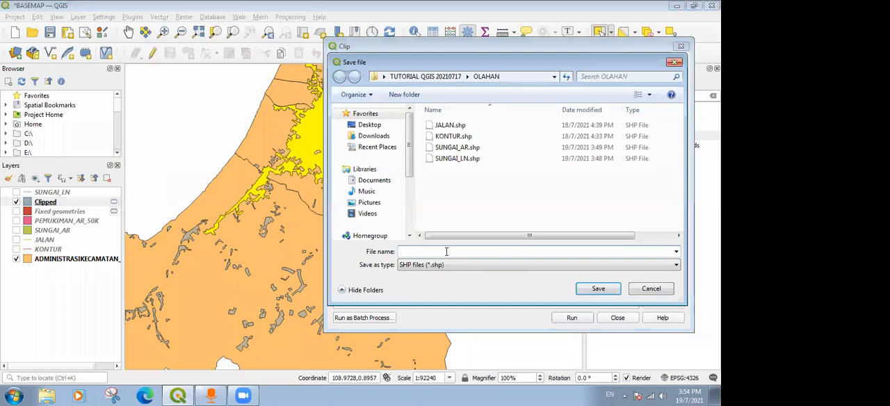
{"action": "type", "text": "PEMUKIMAN_AR"}
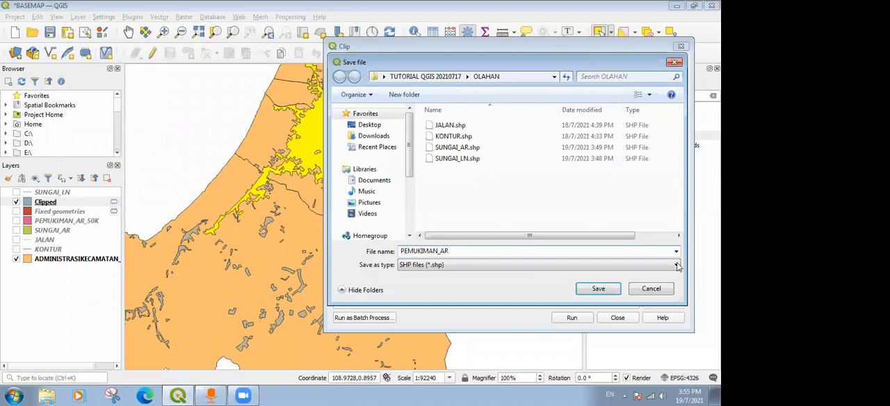
{"action": "left_click", "coordinate": [605, 290]}
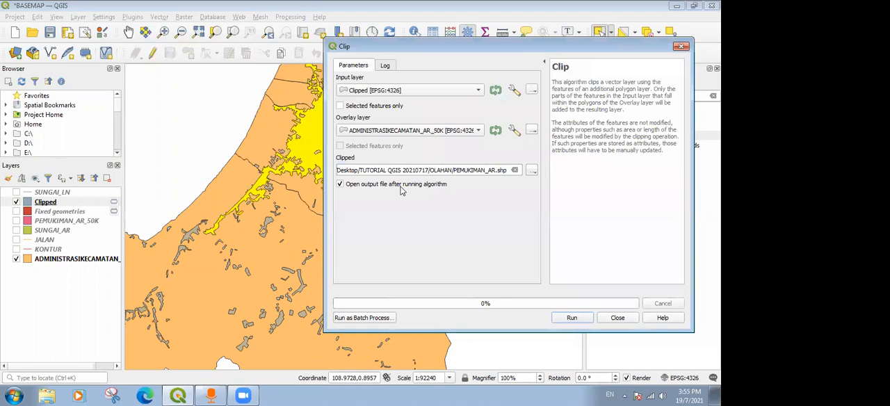
{"action": "left_click", "coordinate": [583, 318]}
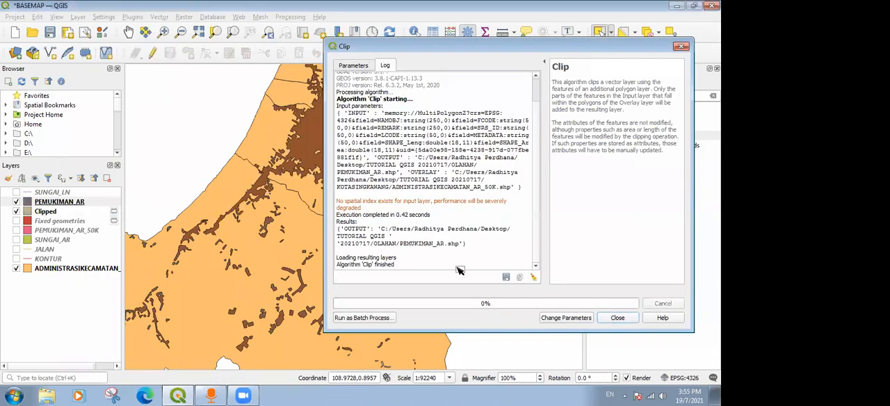
{"action": "left_click", "coordinate": [616, 317]}
Hide the Clipped layer and toggle the visibility of PEMUKIMAN_AR off and on to check it on the map.
{"action": "left_click", "coordinate": [16, 212]}
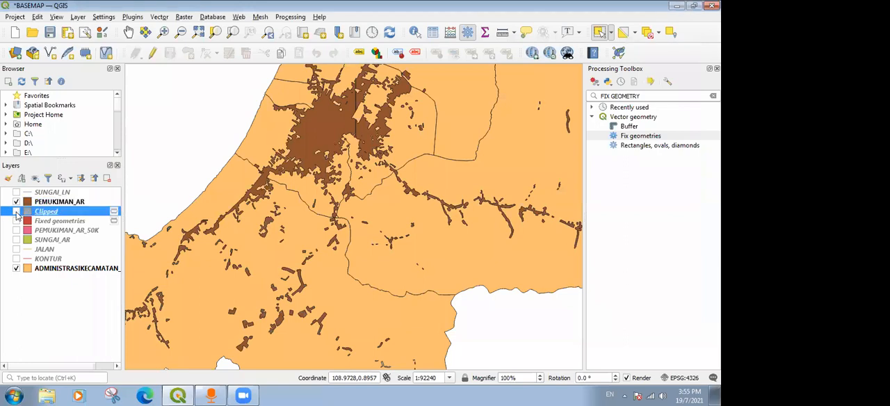
{"action": "left_click", "coordinate": [16, 202]}
{"action": "left_click", "coordinate": [16, 202]}
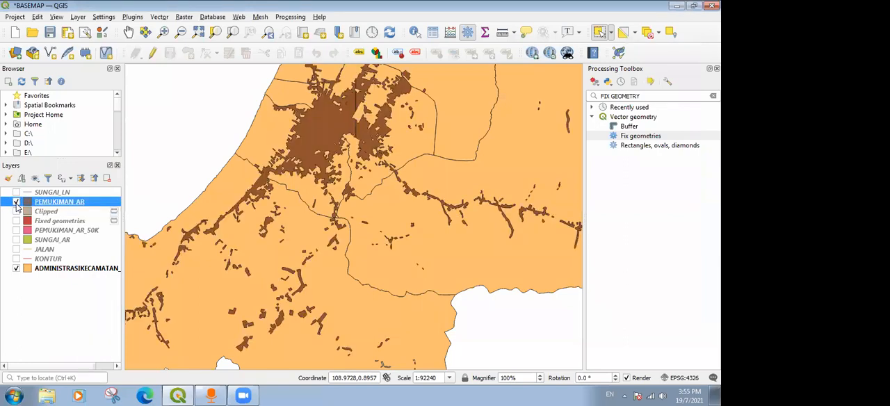
Remove the PEMUKIMAN_AR layer from the project and select the Clipped layer.
{"action": "right_click", "coordinate": [52, 204]}
{"action": "left_click", "coordinate": [84, 90]}
{"action": "left_click", "coordinate": [343, 210]}
{"action": "left_click", "coordinate": [68, 210]}
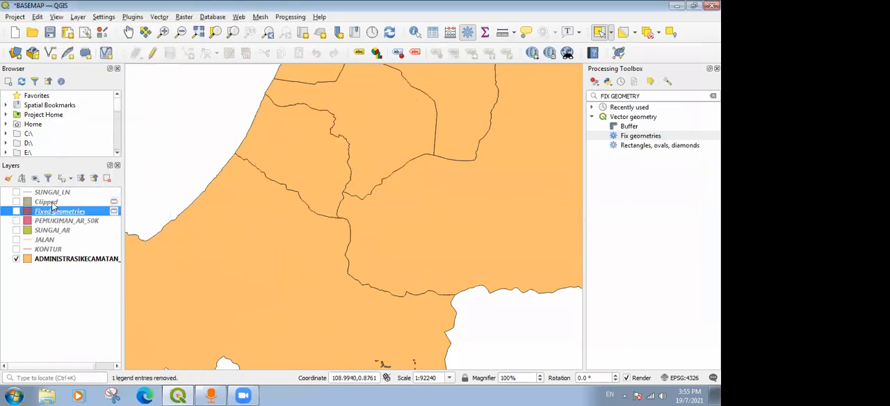
{"action": "left_click", "coordinate": [52, 203]}
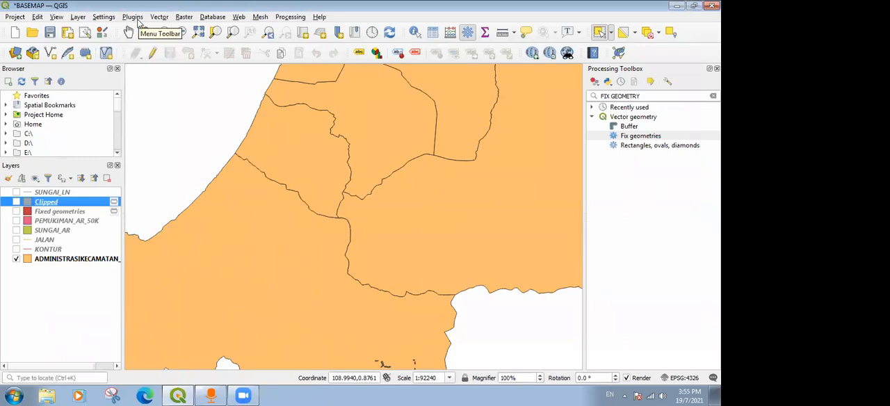
Dissolve the Clipped layer into the shapefile PEMUKIMAN_AR in the OLAHAN folder, overwriting the existing file, and close the tool.
{"action": "left_click", "coordinate": [133, 16]}
{"action": "mouse_move", "coordinate": [160, 16]}
{"action": "mouse_move", "coordinate": [215, 52]}
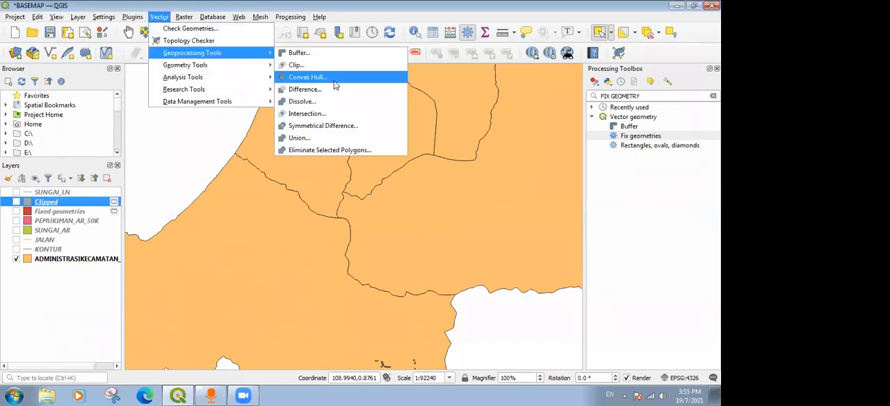
{"action": "left_click", "coordinate": [327, 101]}
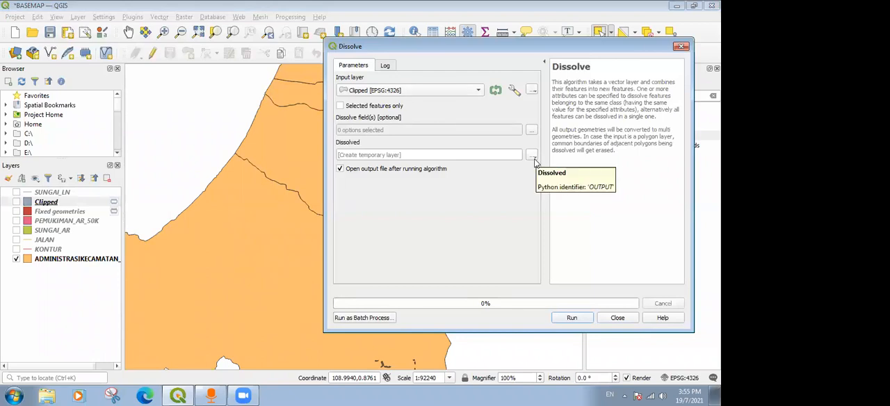
{"action": "left_click", "coordinate": [533, 158]}
{"action": "left_click", "coordinate": [537, 176]}
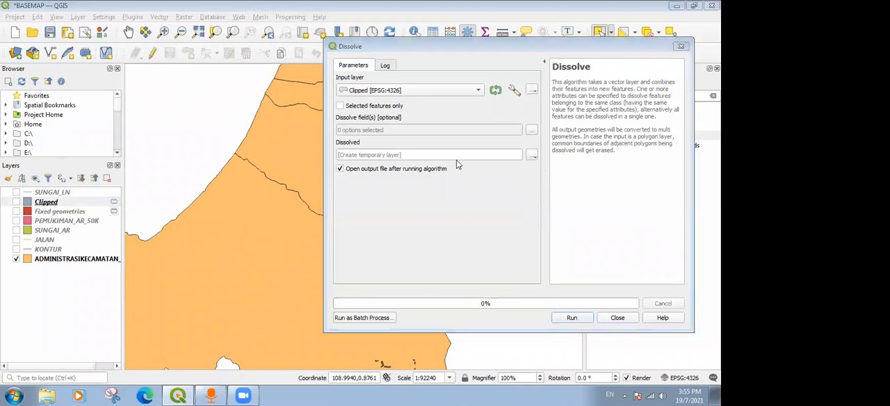
{"action": "left_click", "coordinate": [464, 146]}
{"action": "left_click", "coordinate": [598, 289]}
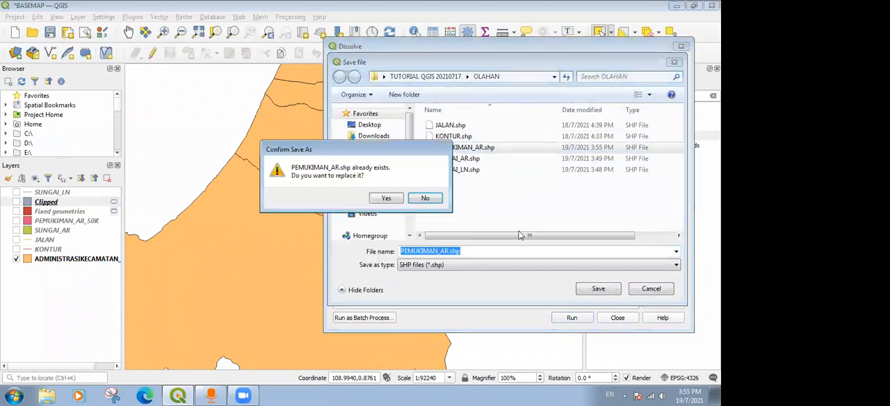
{"action": "left_click", "coordinate": [381, 199]}
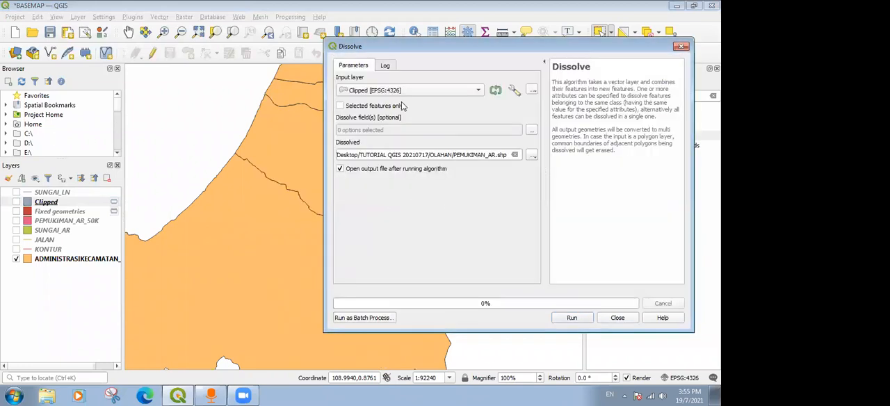
{"action": "left_click", "coordinate": [574, 317]}
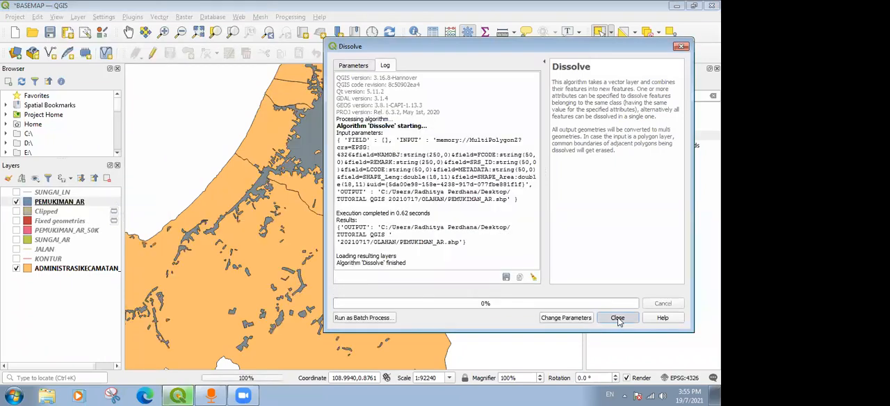
{"action": "left_click", "coordinate": [618, 318]}
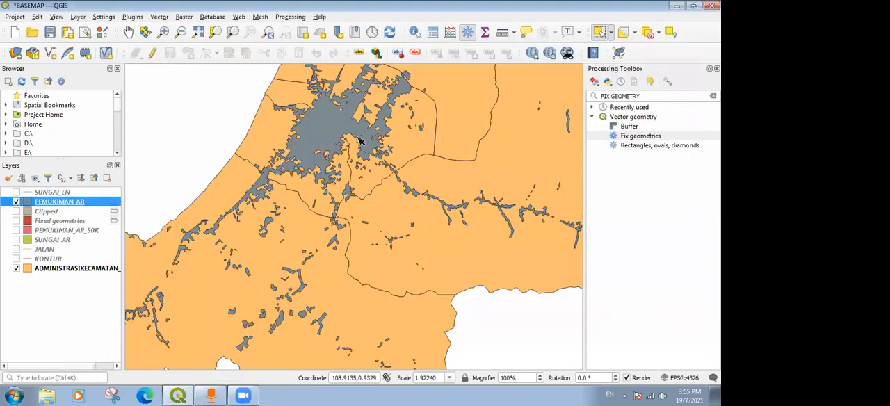
Compare the dissolved PEMUKIMAN_AR layer with the Clipped layer on the map, selecting Clipped's large central settlement polygon.
{"action": "scroll", "coordinate": [360, 141], "scroll_direction": "down", "scroll_amount": 1}
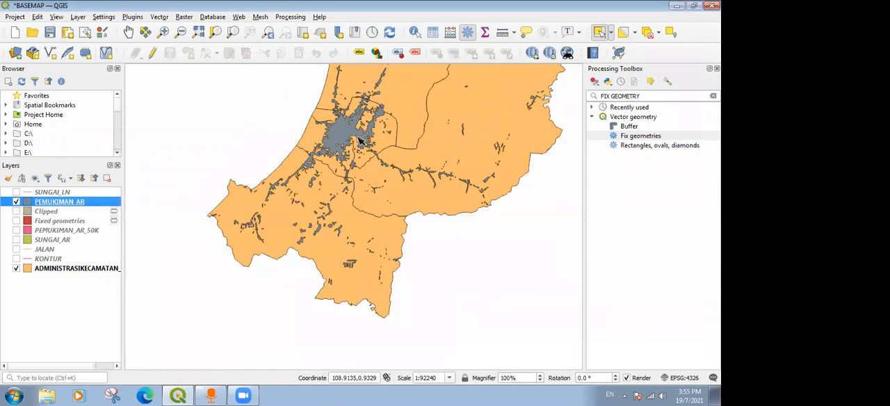
{"action": "scroll", "coordinate": [352, 130], "scroll_direction": "up", "scroll_amount": 1}
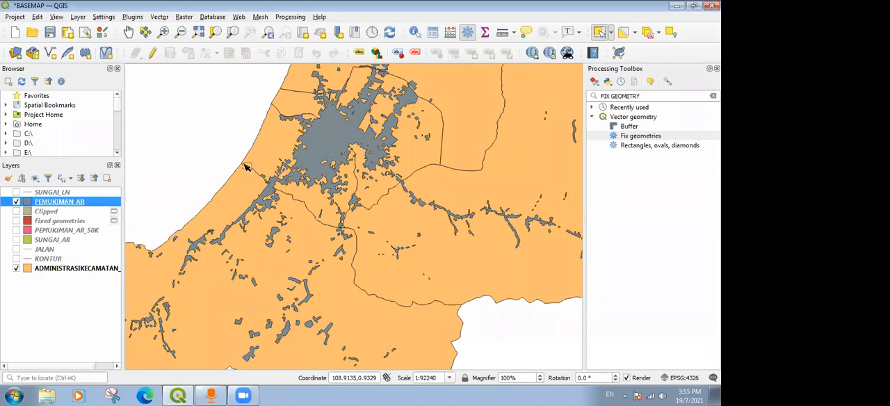
{"action": "left_click", "coordinate": [16, 201]}
{"action": "left_click", "coordinate": [16, 211]}
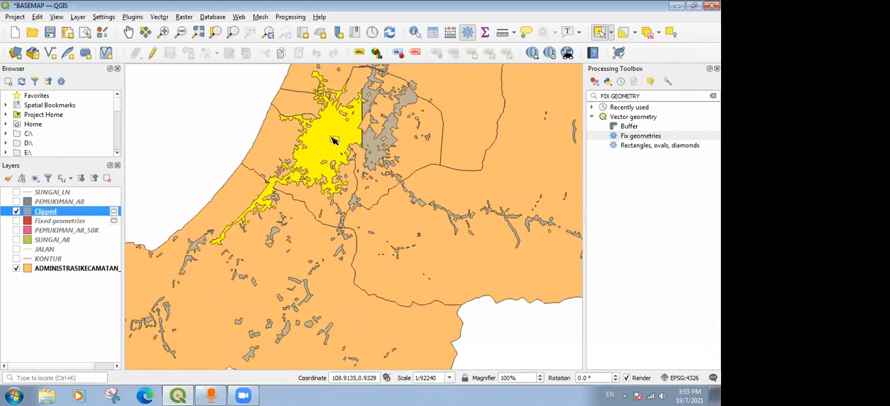
{"action": "left_click", "coordinate": [356, 159]}
{"action": "scroll", "coordinate": [357, 158], "scroll_direction": "down", "scroll_amount": 2}
{"action": "scroll", "coordinate": [360, 149], "scroll_direction": "up", "scroll_amount": 1}
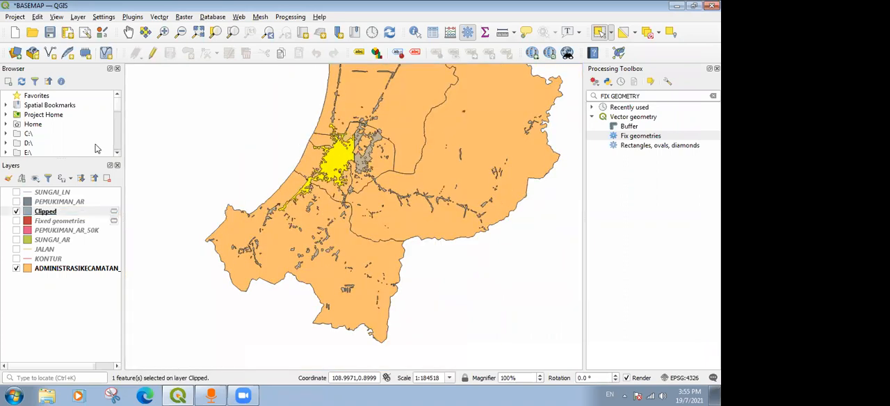
Browse the records in the attribute table of the Clipped layer and close the table.
{"action": "right_click", "coordinate": [58, 212]}
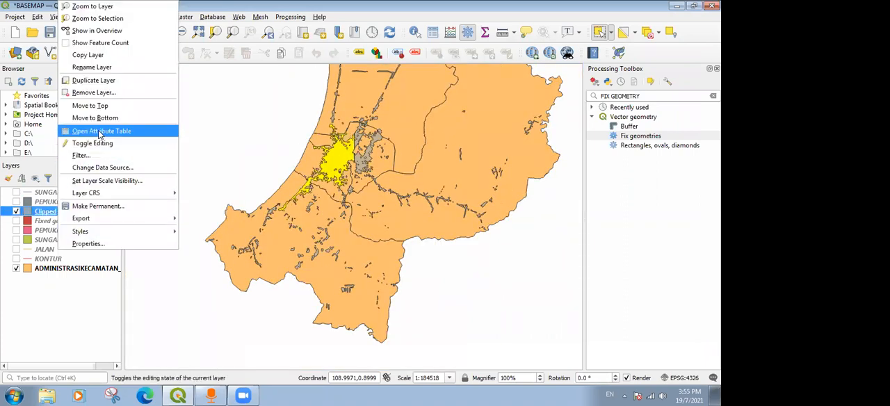
{"action": "left_click", "coordinate": [100, 132]}
{"action": "scroll", "coordinate": [340, 116], "scroll_direction": "down", "scroll_amount": 20}
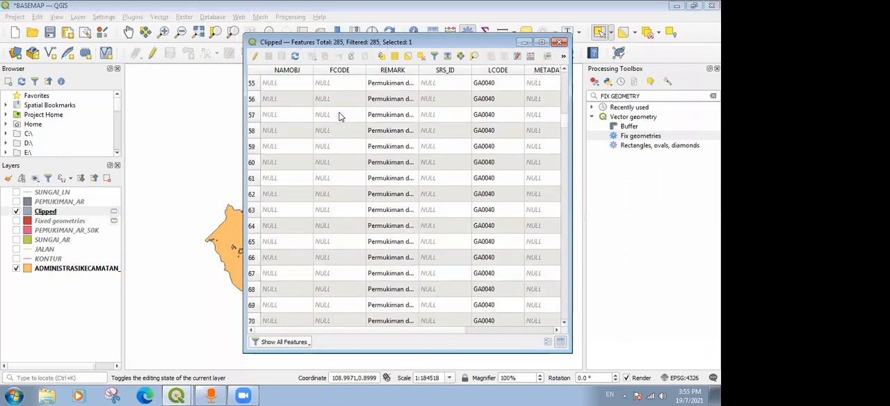
{"action": "scroll", "coordinate": [363, 116], "scroll_direction": "down", "scroll_amount": 5}
{"action": "left_click_drag", "start_coordinate": [564, 158], "coordinate": [563, 59]}
{"action": "left_click", "coordinate": [560, 41]}
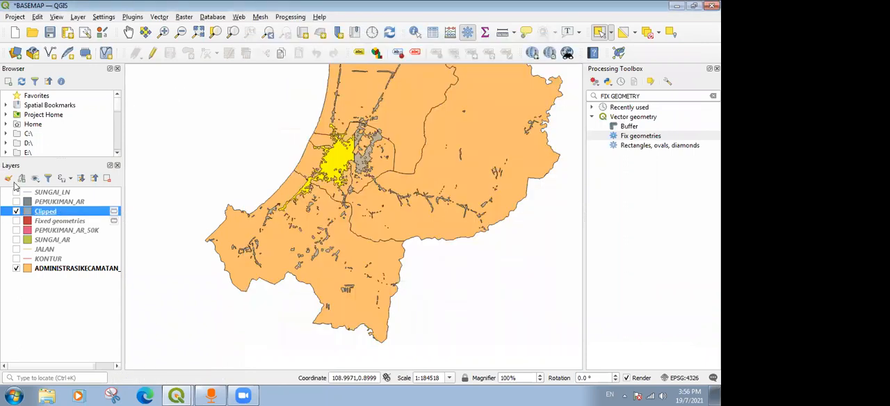
Check the attribute table of the PEMUKIMAN_AR layer and close it.
{"action": "right_click", "coordinate": [56, 202]}
{"action": "left_click", "coordinate": [89, 143]}
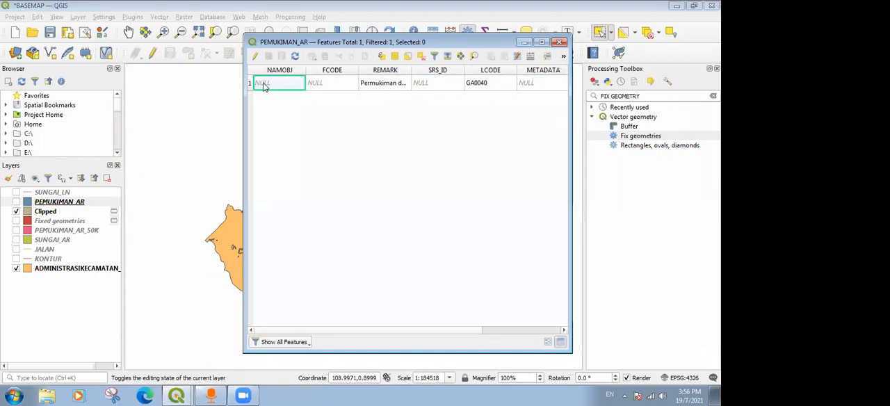
{"action": "left_click", "coordinate": [560, 41]}
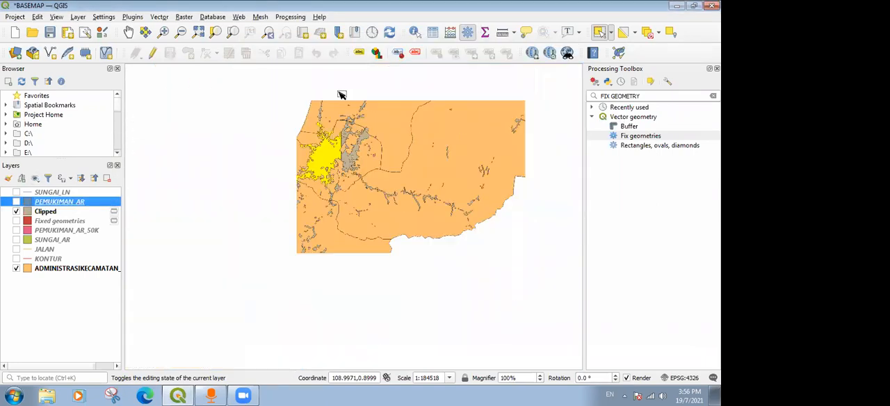
Hide the Clipped layer and compare PEMUKIMAN_AR with the original PEMUKIMAN_AR_50K by toggling their visibility.
{"action": "left_click", "coordinate": [16, 211]}
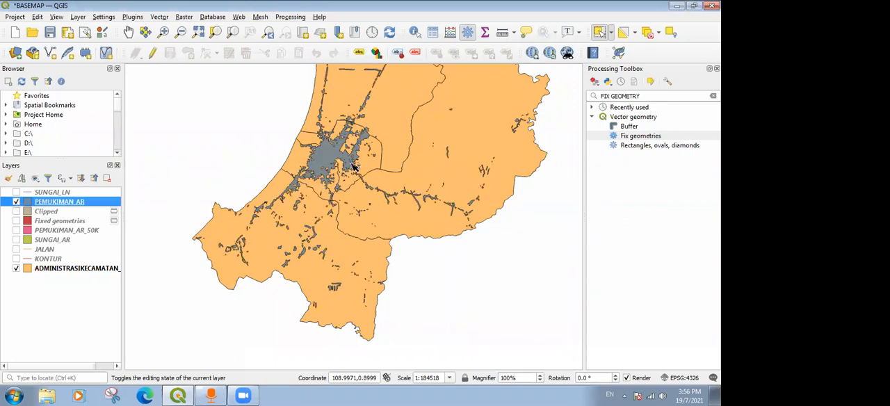
{"action": "scroll", "coordinate": [351, 164], "scroll_direction": "down", "scroll_amount": 1}
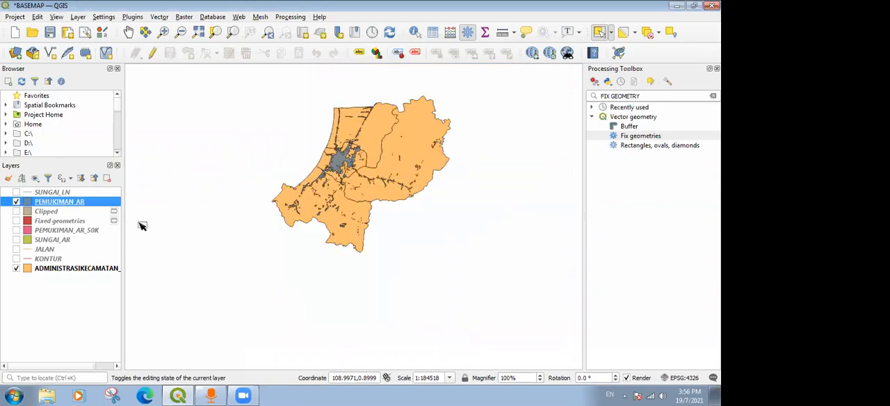
{"action": "left_click", "coordinate": [16, 231]}
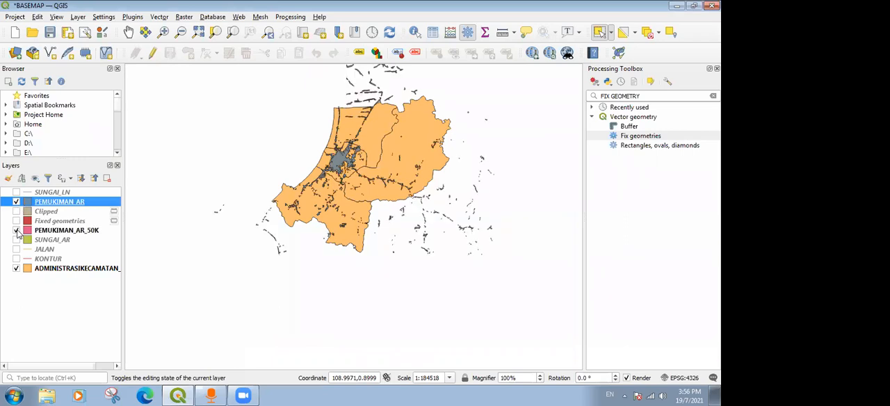
{"action": "left_click", "coordinate": [17, 230]}
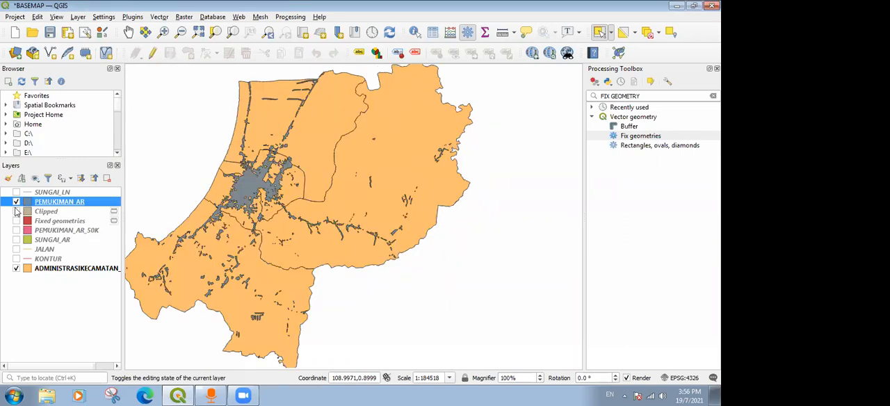
{"action": "left_click", "coordinate": [17, 202]}
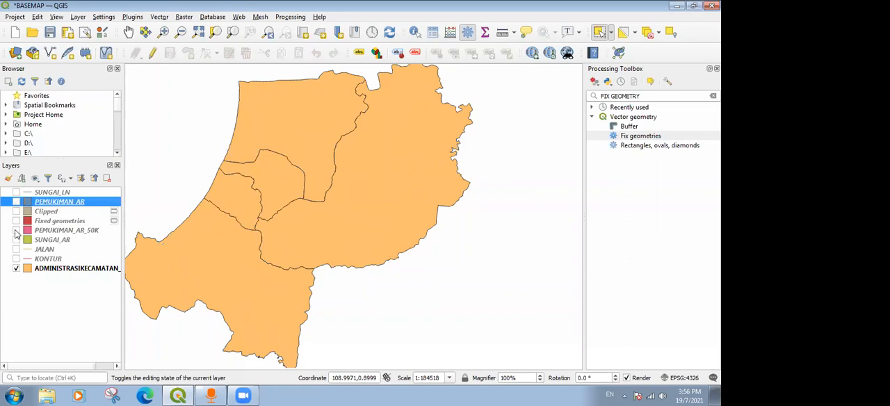
{"action": "left_click", "coordinate": [17, 230]}
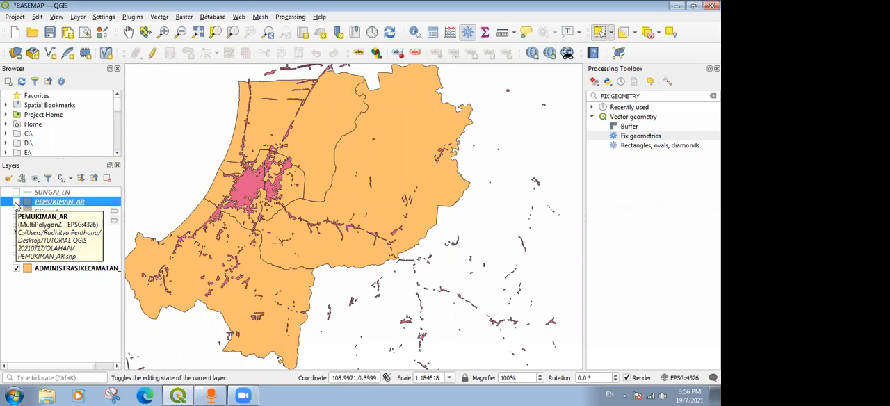
{"action": "left_click", "coordinate": [16, 202]}
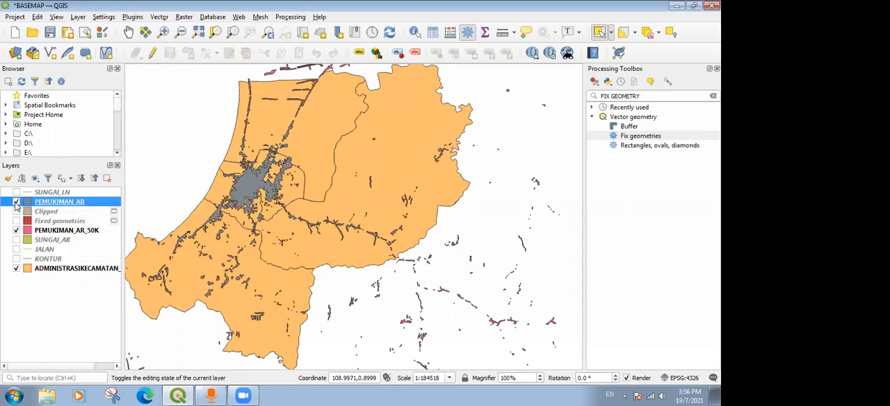
{"action": "left_click", "coordinate": [16, 202]}
{"action": "left_click", "coordinate": [16, 202]}
Remove the PEMUKIMAN_AR_50K, Fixed geometries and Clipped layers from the project.
{"action": "right_click", "coordinate": [56, 233]}
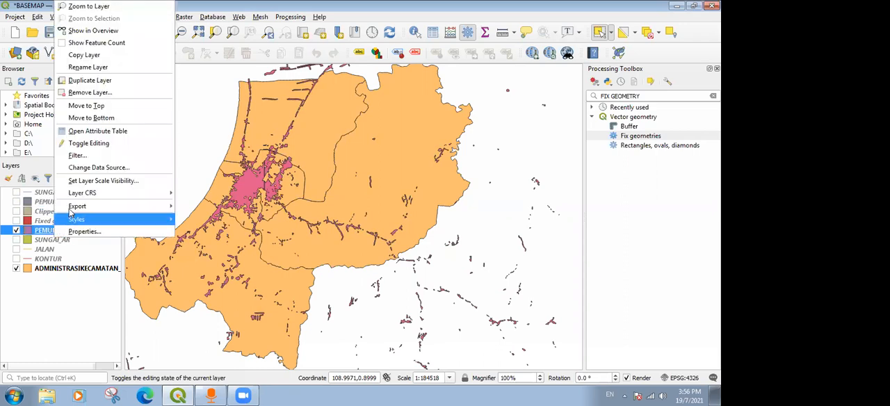
{"action": "left_click", "coordinate": [104, 94]}
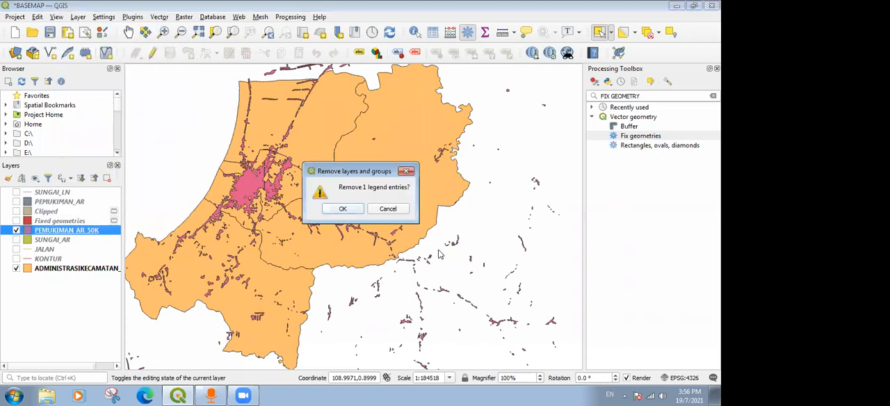
{"action": "left_click", "coordinate": [344, 210]}
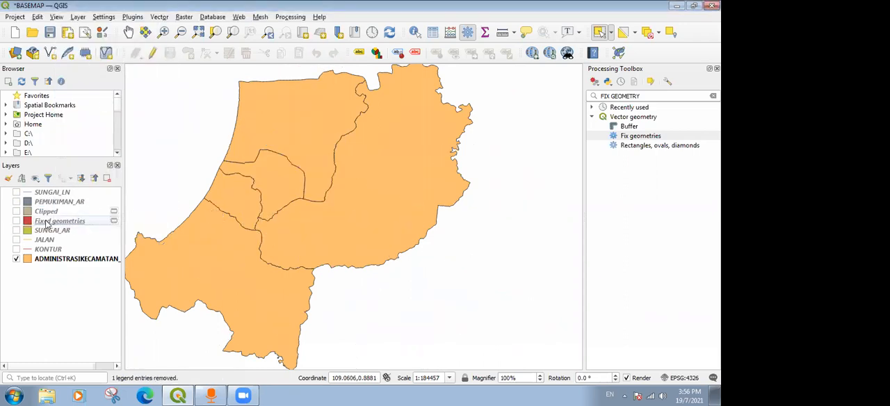
{"action": "right_click", "coordinate": [56, 220]}
{"action": "left_click", "coordinate": [94, 103]}
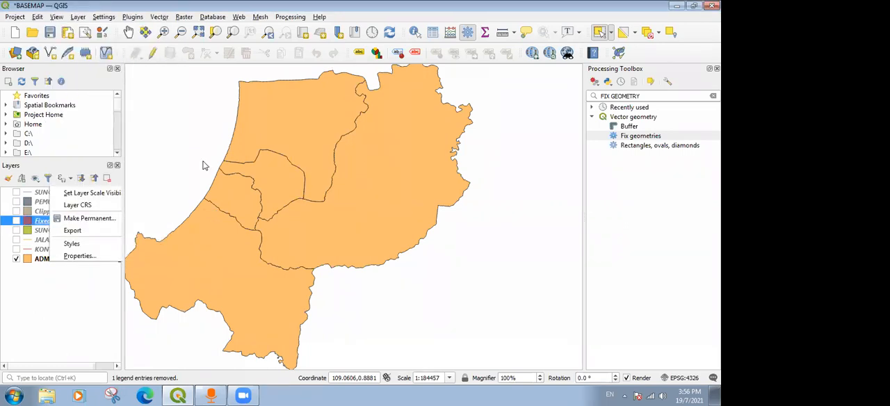
{"action": "left_click", "coordinate": [338, 214]}
{"action": "right_click", "coordinate": [74, 211]}
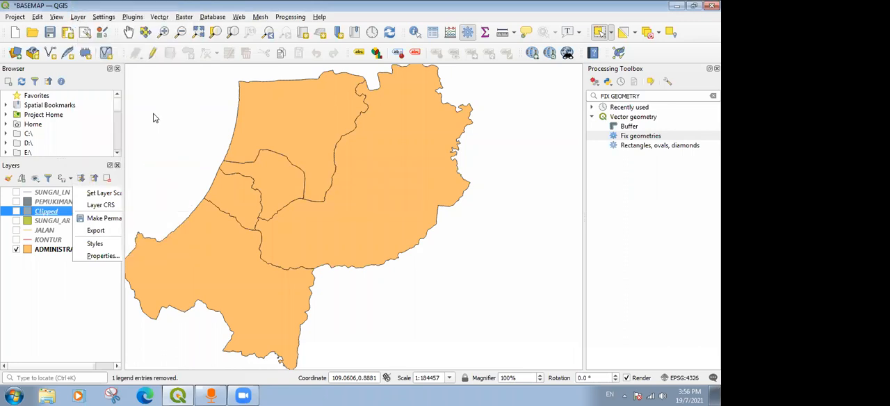
{"action": "left_click", "coordinate": [104, 92]}
{"action": "left_click", "coordinate": [344, 210]}
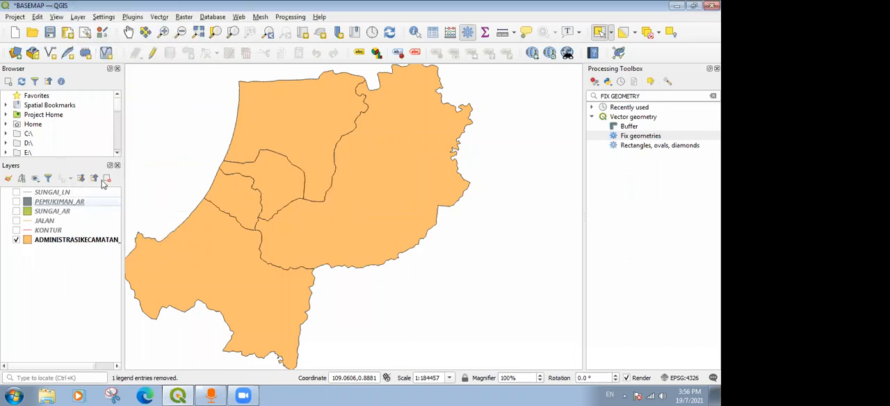
Show the PEMUKIMAN_AR, SUNGAI_AR, JALAN and KONTUR layers and move SUNGAI_AR above PEMUKIMAN_AR.
{"action": "left_click", "coordinate": [16, 201]}
{"action": "left_click", "coordinate": [16, 211]}
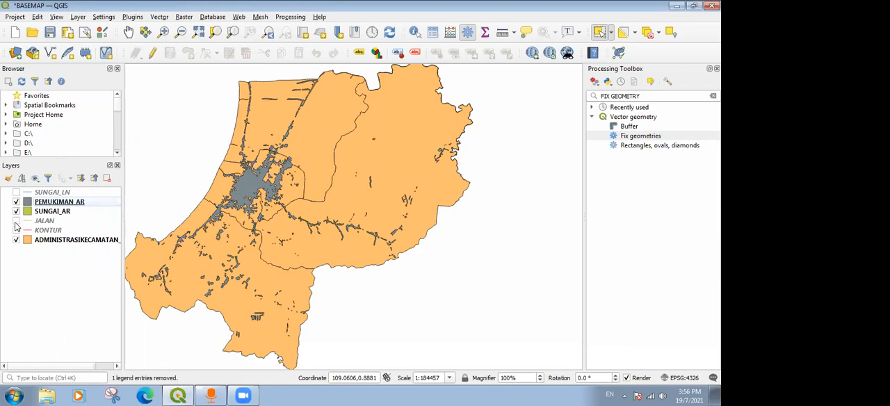
{"action": "left_click_drag", "start_coordinate": [58, 214], "coordinate": [79, 203]}
{"action": "left_click", "coordinate": [16, 221]}
{"action": "left_click", "coordinate": [16, 232]}
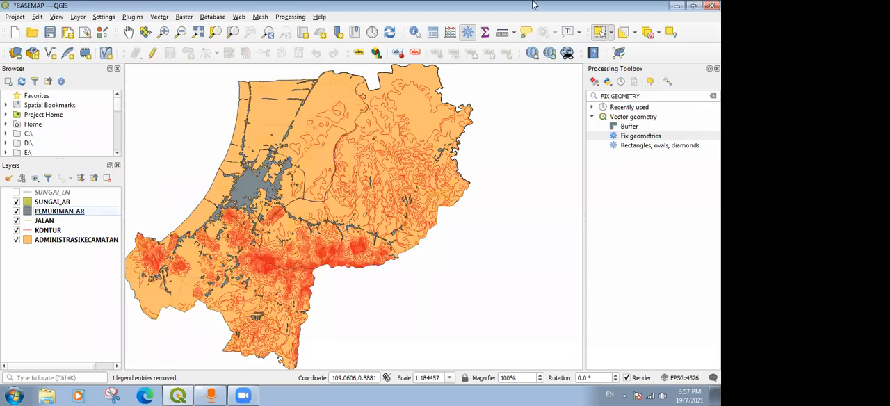
Examine the combined layers around the main settlement area on the map and select the JALAN layer.
{"action": "scroll", "coordinate": [310, 121], "scroll_direction": "up", "scroll_amount": 1}
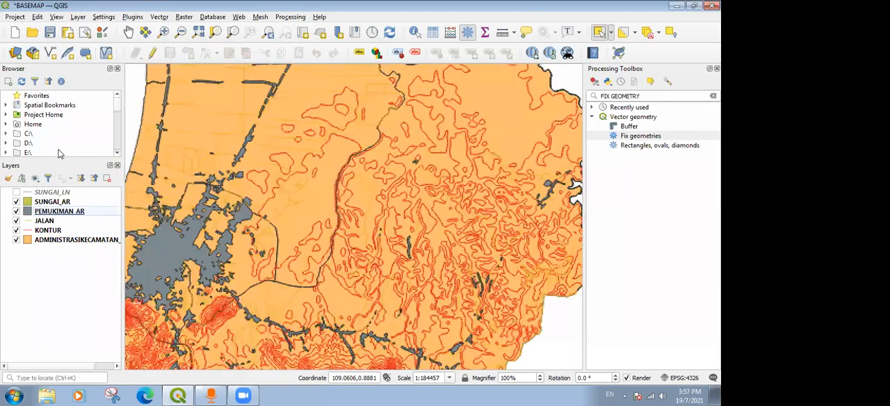
{"action": "left_click", "coordinate": [127, 34]}
{"action": "left_click_drag", "start_coordinate": [244, 138], "coordinate": [297, 159]}
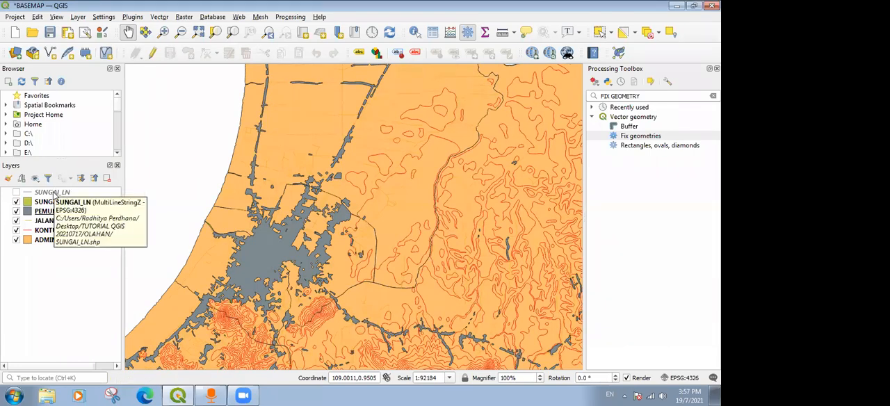
{"action": "left_click", "coordinate": [59, 193]}
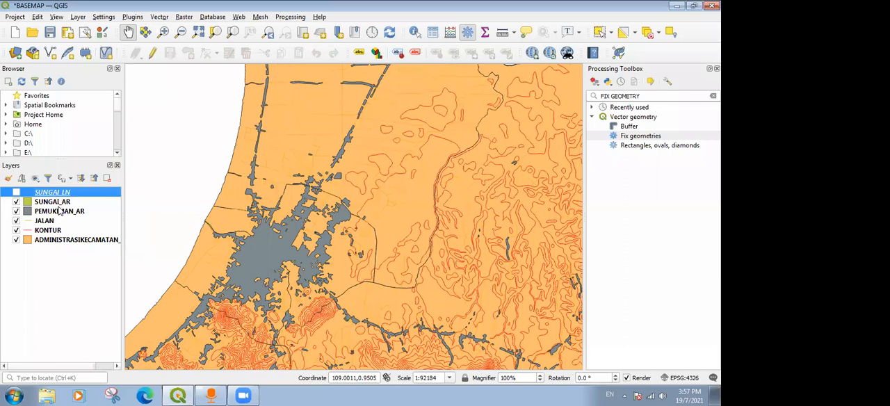
{"action": "left_click", "coordinate": [46, 221]}
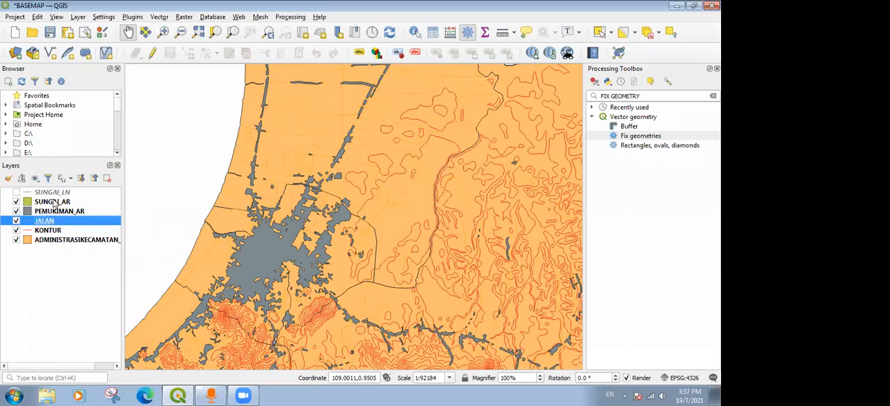
Review the attribute table of the SUNGAI_AR layer, including its river names and REMARK values.
{"action": "left_click", "coordinate": [55, 201]}
{"action": "left_click_drag", "start_coordinate": [278, 237], "coordinate": [285, 231]}
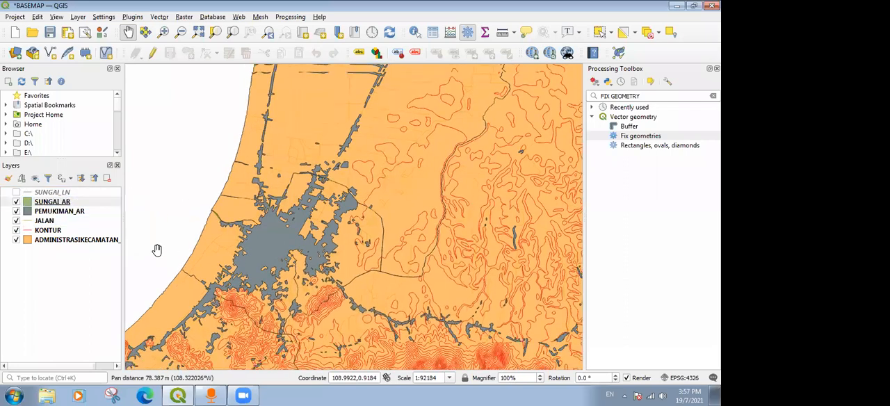
{"action": "left_click_drag", "start_coordinate": [157, 250], "coordinate": [179, 185]}
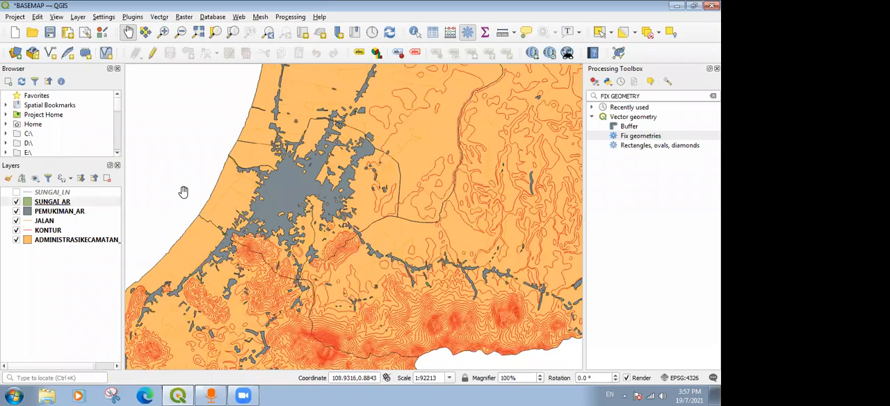
{"action": "left_click", "coordinate": [59, 205]}
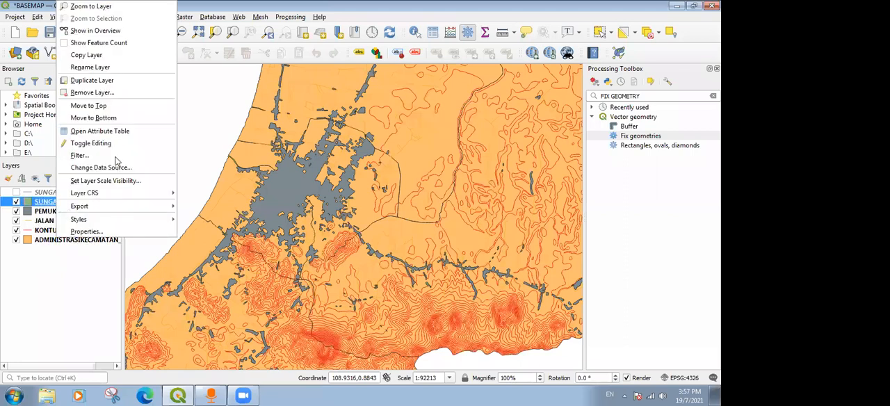
{"action": "left_click", "coordinate": [115, 132]}
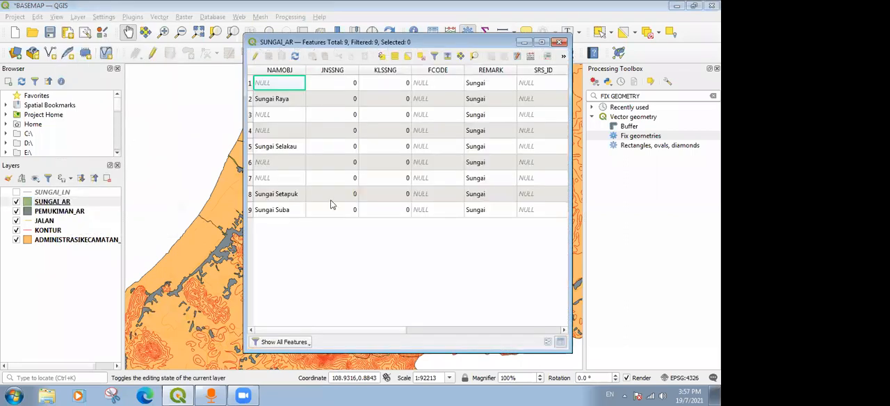
{"action": "left_click_drag", "start_coordinate": [349, 336], "coordinate": [528, 336]}
{"action": "left_click", "coordinate": [319, 332]}
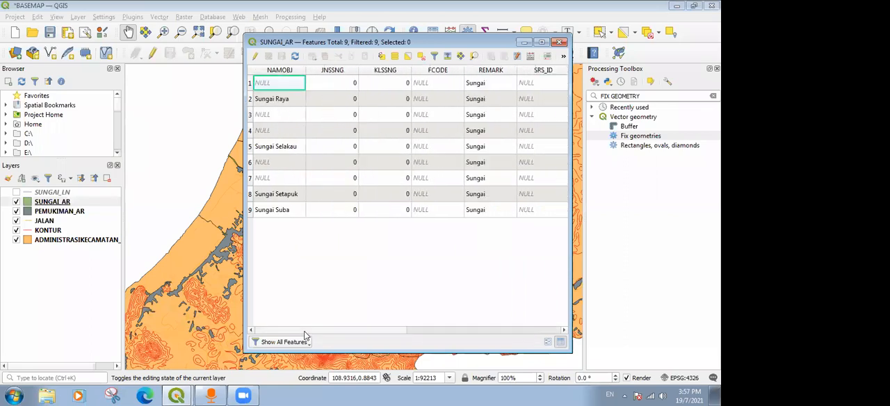
{"action": "left_click", "coordinate": [561, 42]}
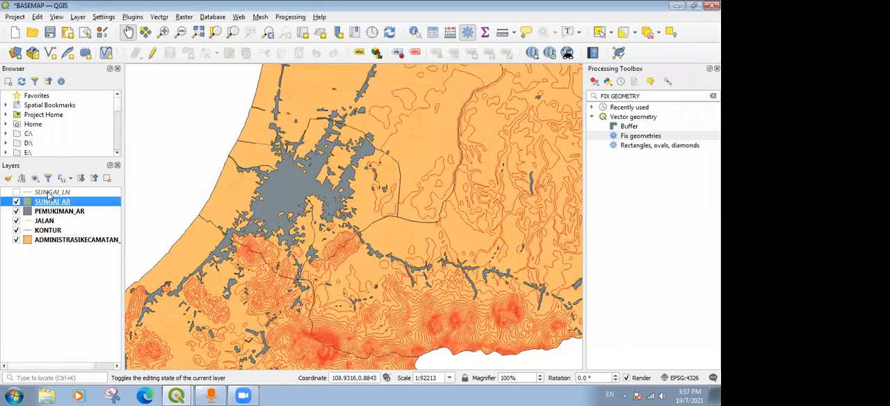
Review the REMARK values in the attribute table of the SUNGAI_LN layer.
{"action": "right_click", "coordinate": [50, 192]}
{"action": "left_click", "coordinate": [97, 132]}
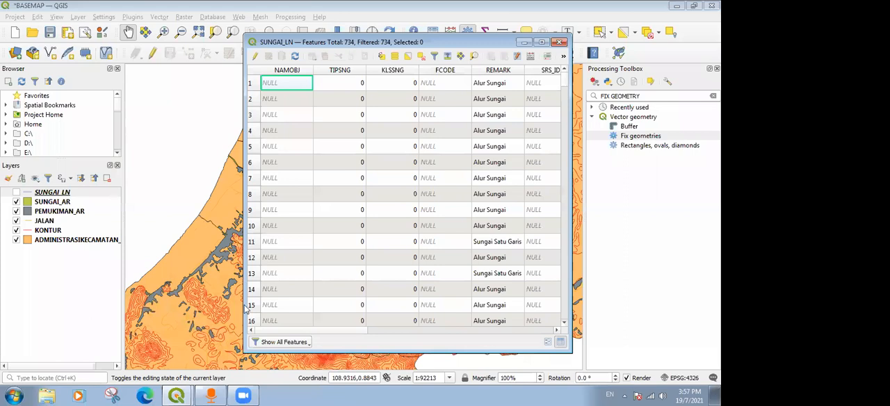
{"action": "left_click_drag", "start_coordinate": [351, 46], "coordinate": [212, 24]}
{"action": "scroll", "coordinate": [212, 312], "scroll_direction": "right", "scroll_amount": 2}
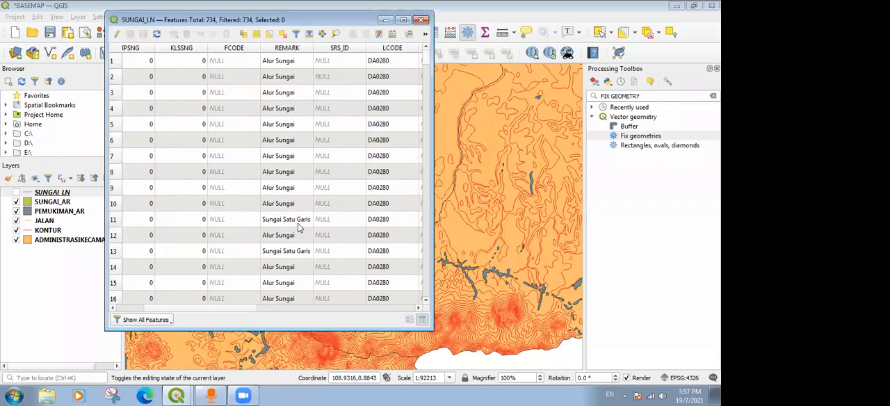
{"action": "scroll", "coordinate": [295, 243], "scroll_direction": "down", "scroll_amount": 9}
{"action": "scroll", "coordinate": [295, 250], "scroll_direction": "down", "scroll_amount": 20}
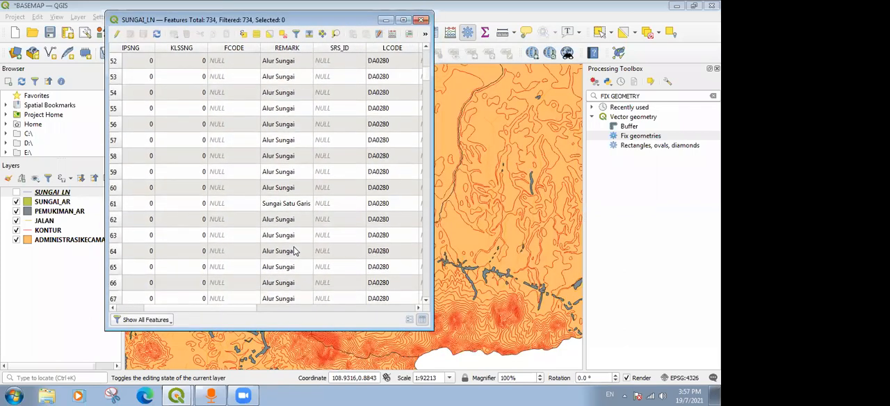
{"action": "scroll", "coordinate": [295, 251], "scroll_direction": "down", "scroll_amount": 15}
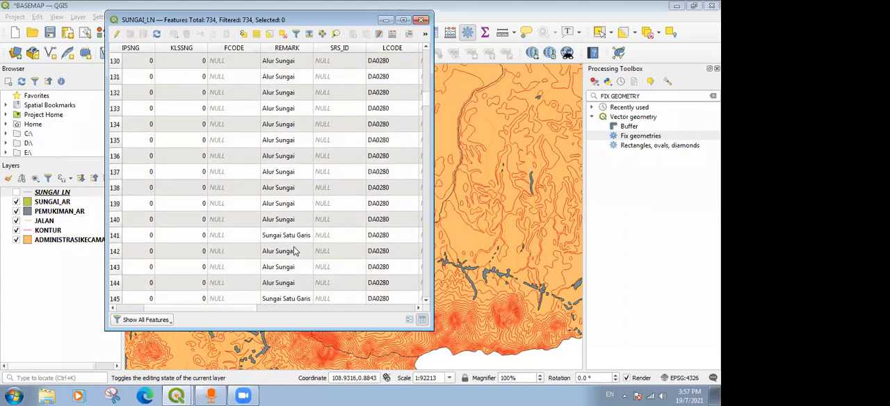
{"action": "left_click_drag", "start_coordinate": [428, 106], "coordinate": [422, 36]}
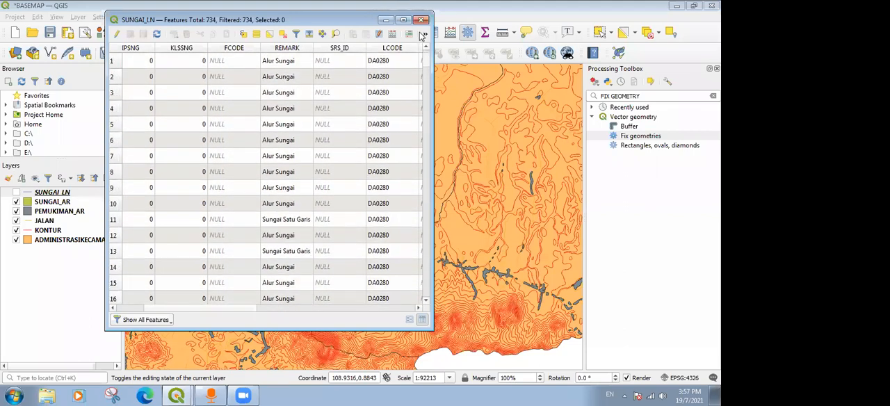
{"action": "left_click", "coordinate": [421, 20]}
Hide the SUNGAI_AR layer and show the SUNGAI_LN layer.
{"action": "scroll", "coordinate": [301, 214], "scroll_direction": "up", "scroll_amount": 1}
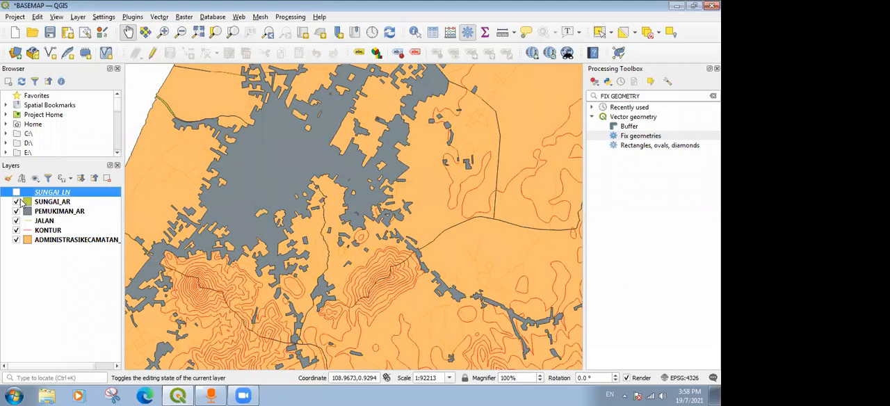
{"action": "left_click", "coordinate": [16, 202]}
{"action": "left_click", "coordinate": [16, 192]}
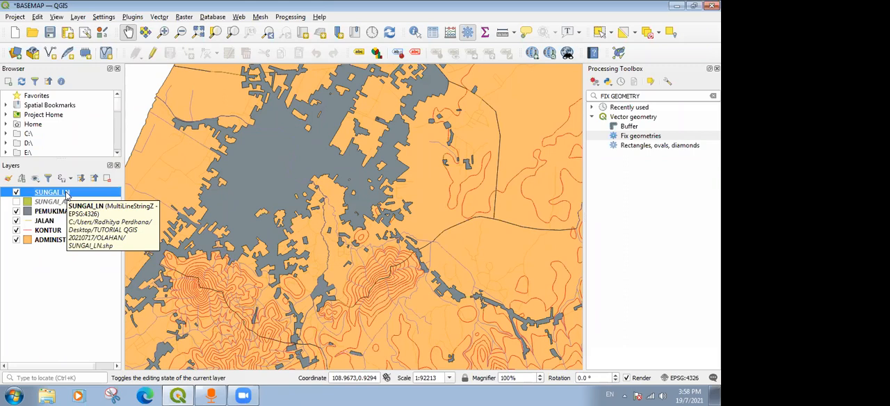
{"action": "right_click", "coordinate": [63, 197]}
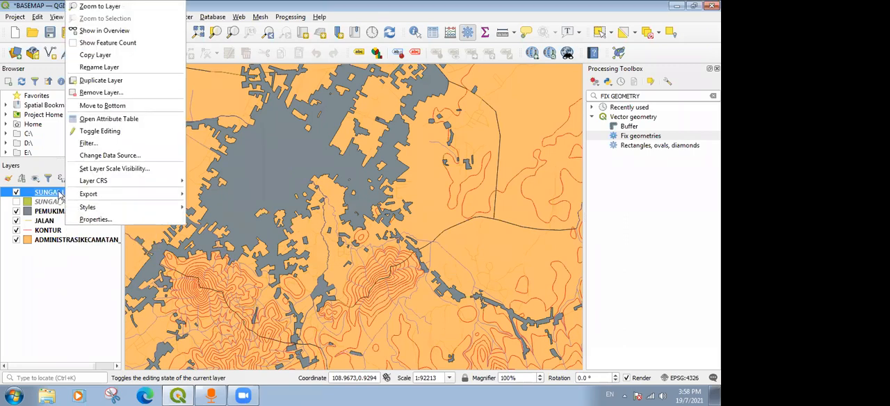
{"action": "left_click", "coordinate": [60, 196]}
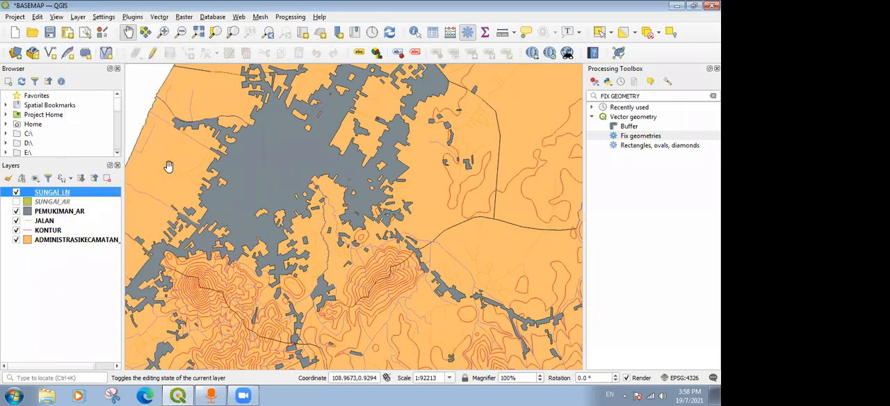
Hide the PEMUKIMAN_AR, JALAN and KONTUR layers, leaving the river lines over the administrative areas.
{"action": "left_click", "coordinate": [16, 212]}
{"action": "left_click", "coordinate": [16, 221]}
{"action": "left_click", "coordinate": [16, 230]}
{"action": "left_click", "coordinate": [16, 221]}
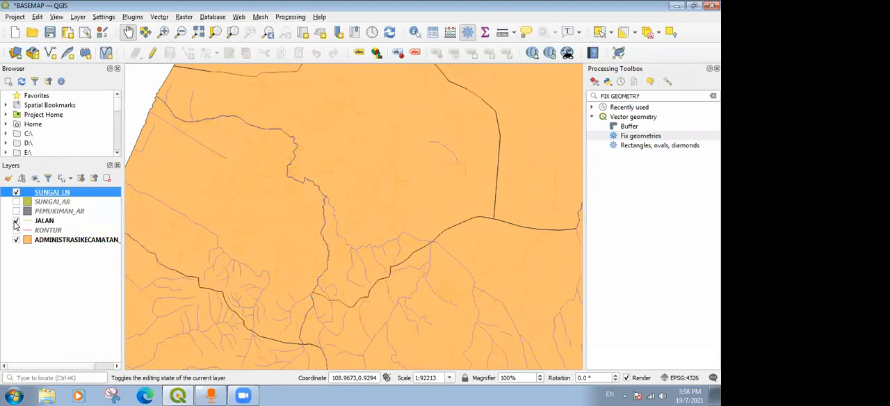
{"action": "left_click", "coordinate": [16, 221]}
{"action": "scroll", "coordinate": [466, 187], "scroll_direction": "down", "scroll_amount": 5}
{"action": "scroll", "coordinate": [455, 184], "scroll_direction": "up", "scroll_amount": 2}
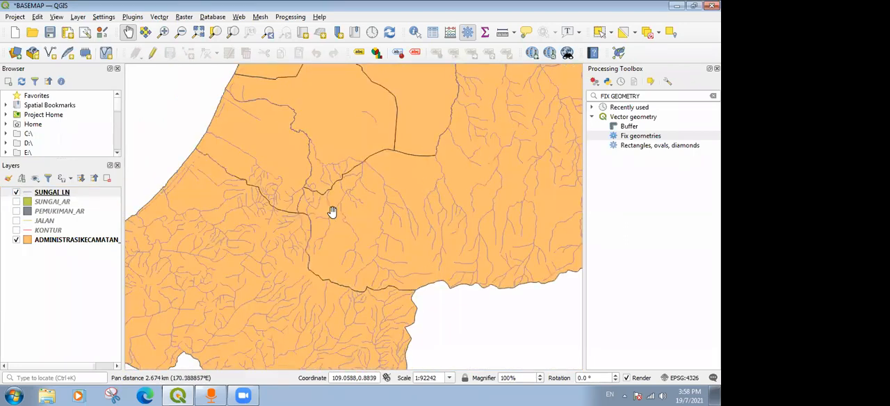
Open the symbology properties of the SUNGAI_LN layer and bring up the available renderer types.
{"action": "right_click", "coordinate": [54, 194]}
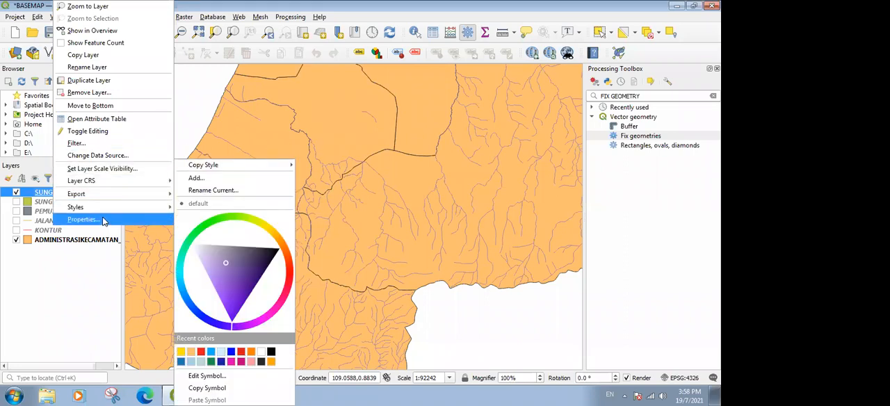
{"action": "left_click", "coordinate": [42, 193]}
{"action": "right_click", "coordinate": [58, 193]}
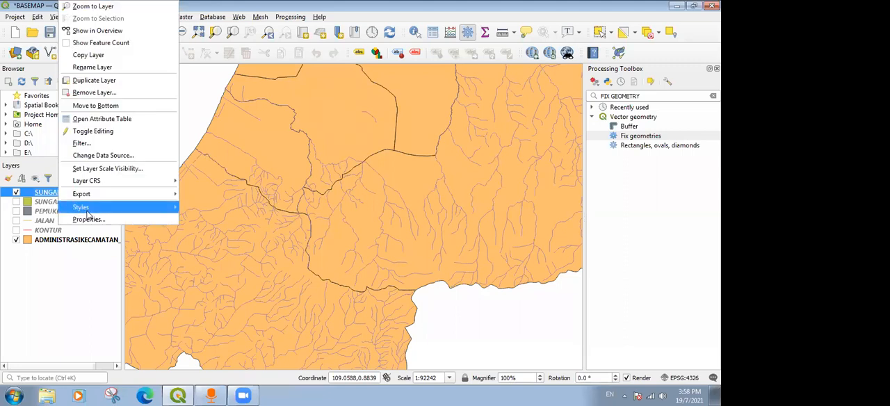
{"action": "left_click", "coordinate": [43, 195]}
{"action": "right_click", "coordinate": [42, 194]}
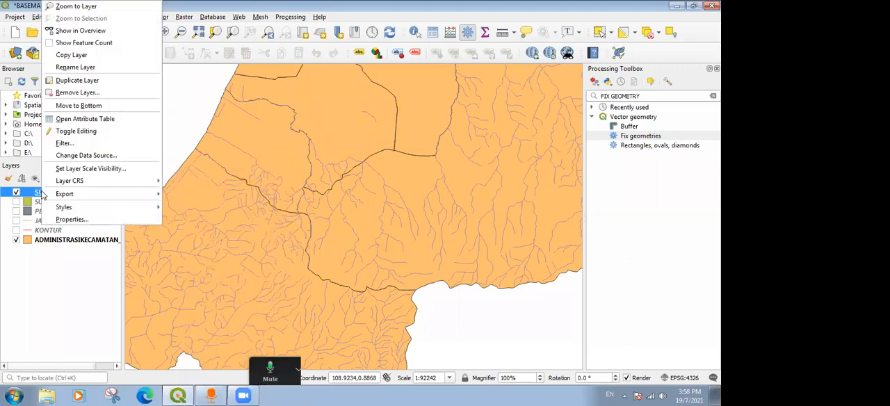
{"action": "left_click", "coordinate": [85, 219]}
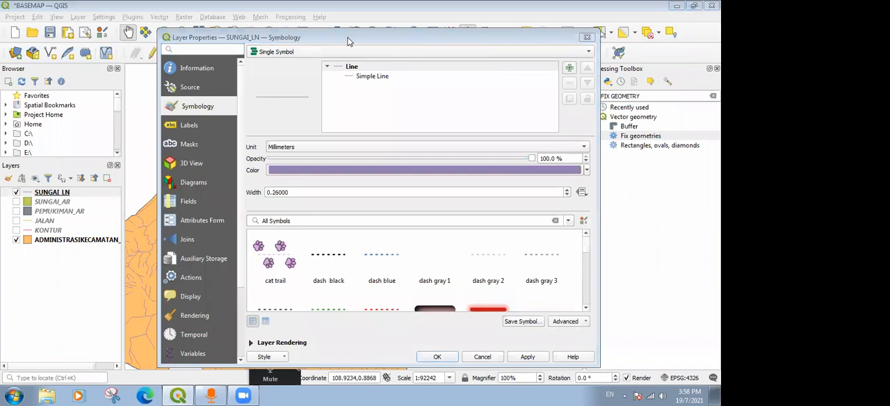
{"action": "left_click_drag", "start_coordinate": [350, 37], "coordinate": [394, 9]}
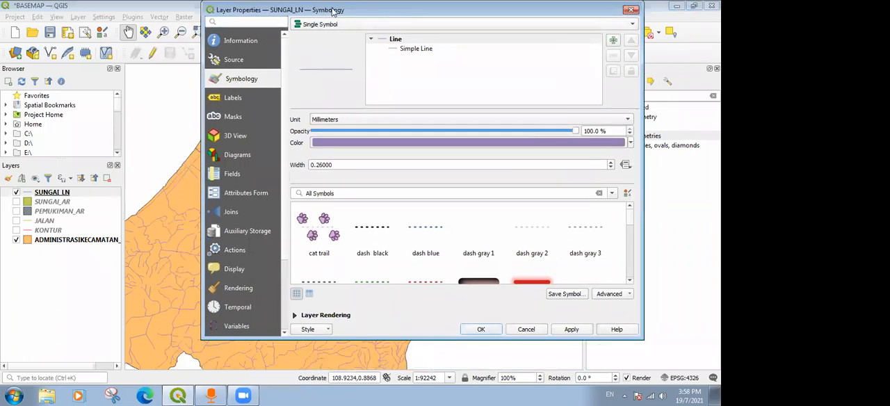
{"action": "left_click_drag", "start_coordinate": [330, 10], "coordinate": [314, 20]}
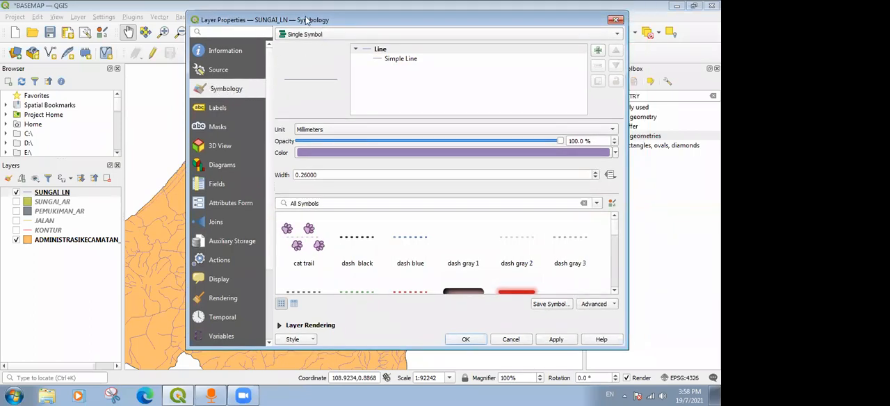
{"action": "left_click_drag", "start_coordinate": [306, 19], "coordinate": [251, 25]}
{"action": "left_click", "coordinate": [275, 42]}
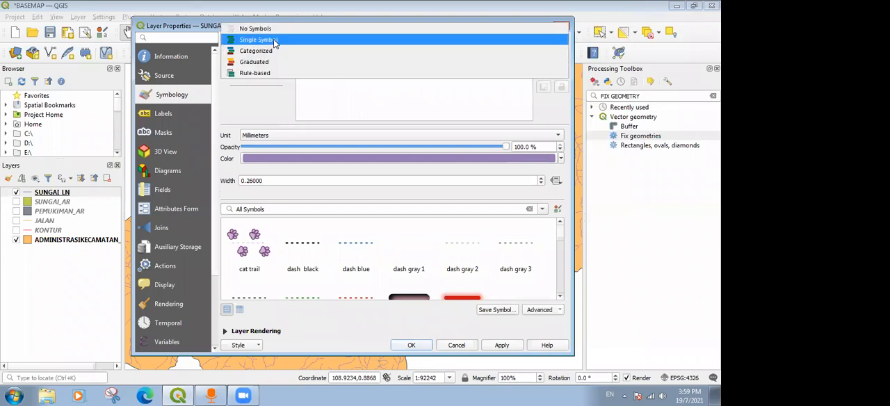
{"action": "left_click", "coordinate": [273, 39]}
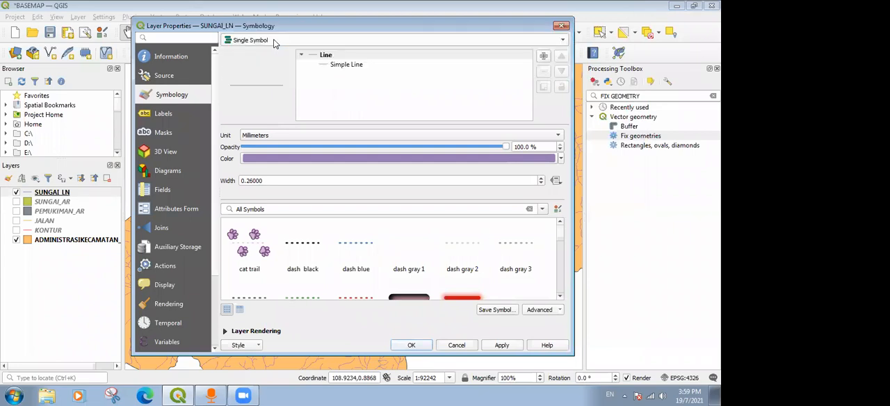
{"action": "left_click", "coordinate": [274, 39]}
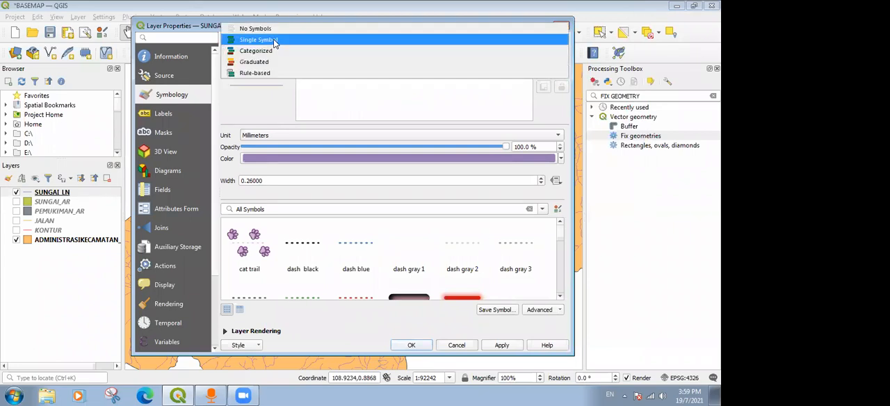
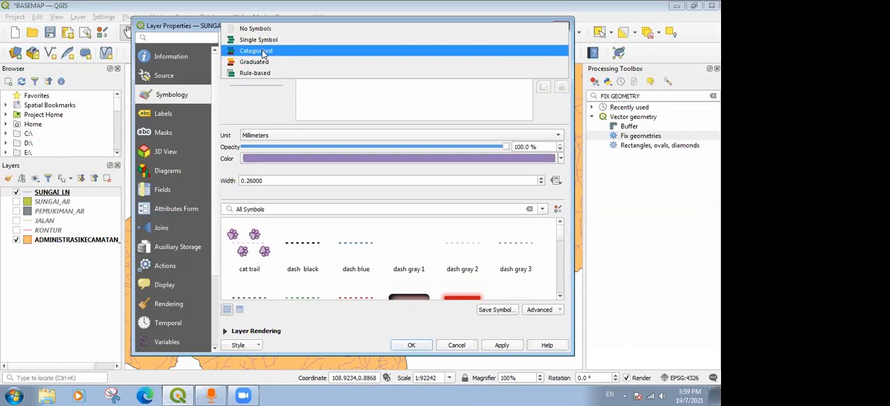
Switch the SUNGAI_LN renderer to Categorized on the REMARK field and classify its values.
{"action": "left_click", "coordinate": [261, 52]}
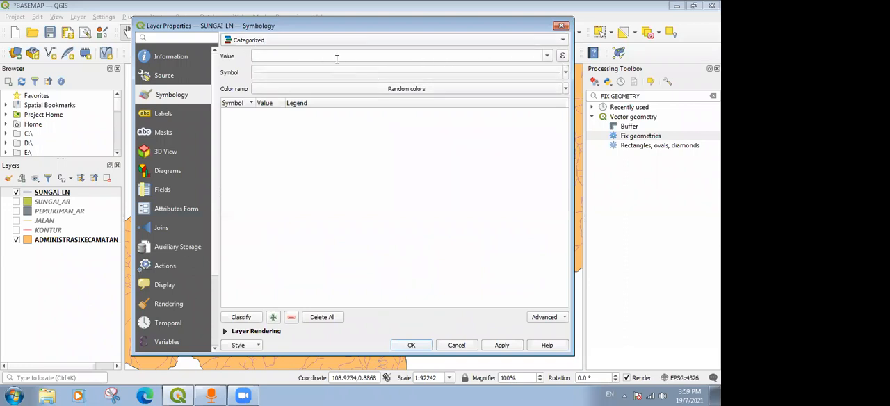
{"action": "left_click", "coordinate": [548, 55]}
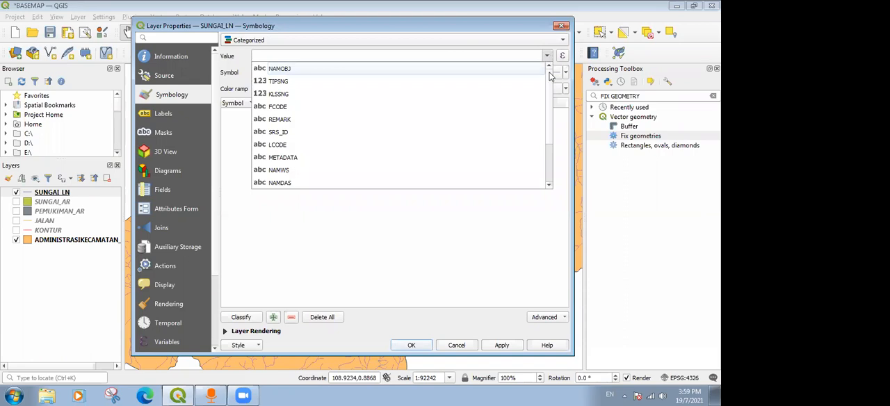
{"action": "scroll", "coordinate": [551, 87], "scroll_direction": "down", "scroll_amount": 2}
{"action": "scroll", "coordinate": [551, 87], "scroll_direction": "up", "scroll_amount": 2}
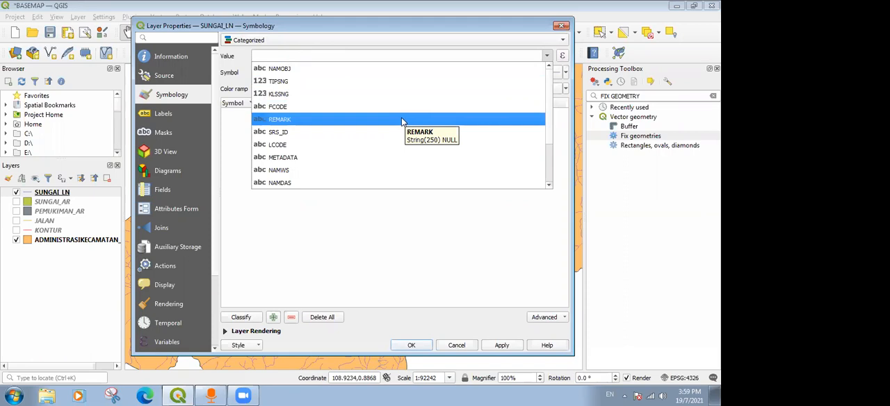
{"action": "left_click", "coordinate": [401, 120]}
{"action": "left_click", "coordinate": [247, 318]}
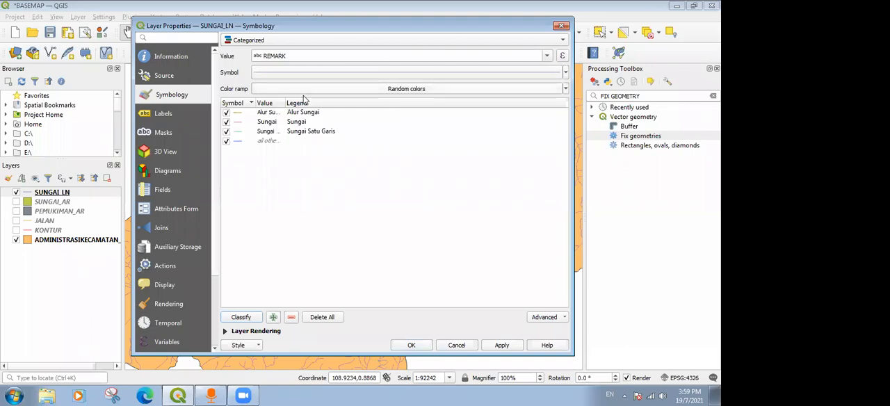
{"action": "left_click", "coordinate": [546, 56]}
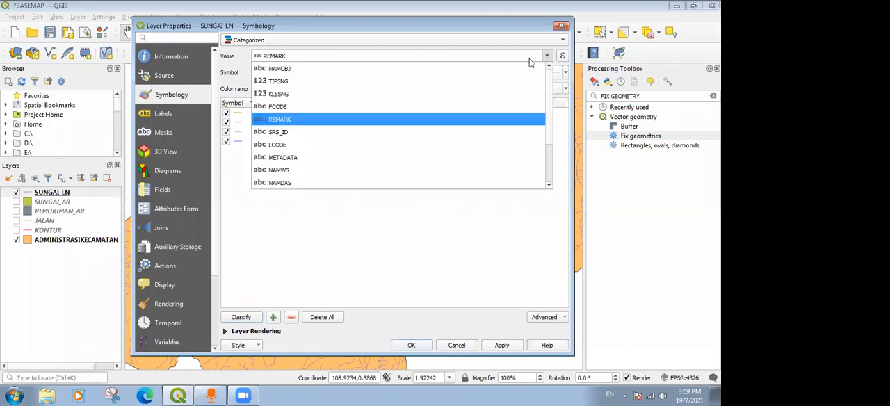
{"action": "left_click", "coordinate": [324, 119]}
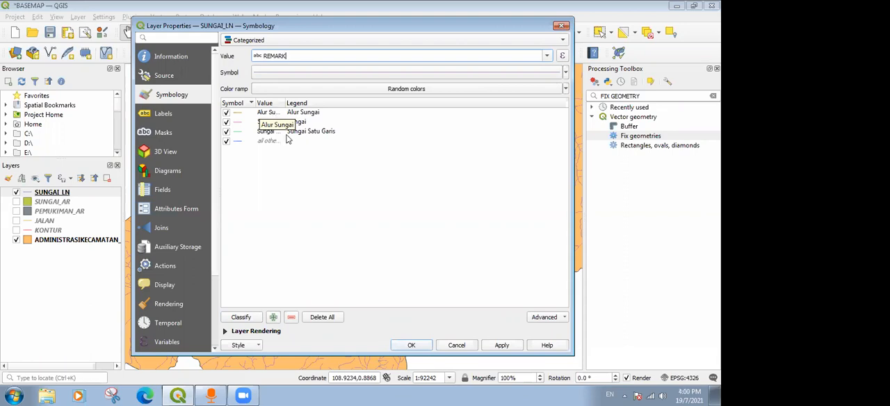
{"action": "left_click", "coordinate": [304, 128]}
{"action": "left_click", "coordinate": [307, 141]}
{"action": "left_click", "coordinate": [318, 246]}
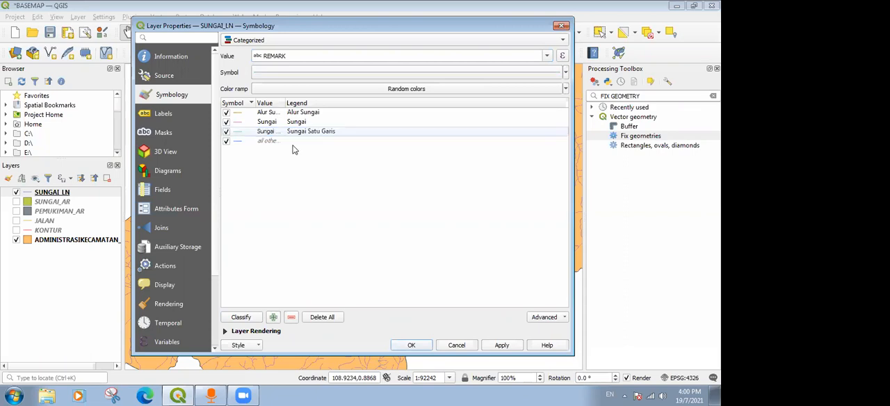
{"action": "left_click", "coordinate": [238, 115]}
{"action": "double_click", "coordinate": [237, 118]}
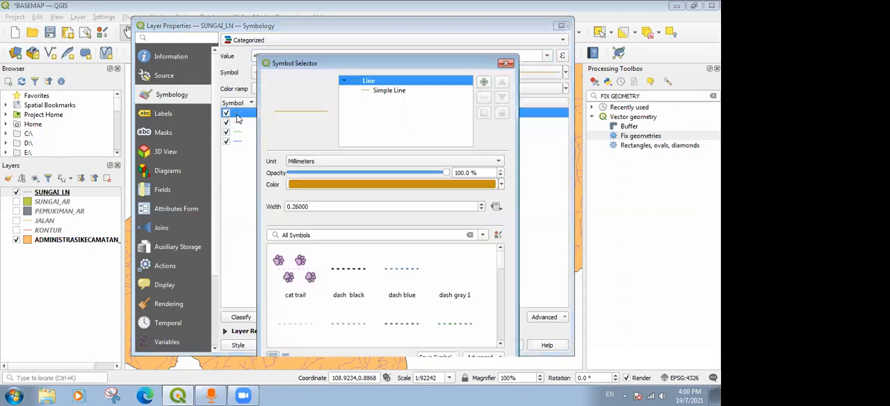
{"action": "left_click", "coordinate": [505, 64]}
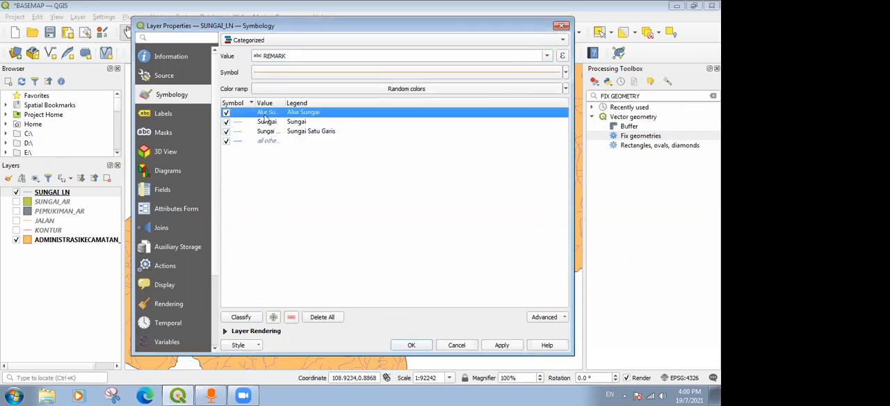
{"action": "left_click", "coordinate": [226, 113]}
{"action": "left_click", "coordinate": [226, 113]}
Style the Alur Sungai category as a bright blue simple line with the Dash Line stroke style.
{"action": "double_click", "coordinate": [238, 119]}
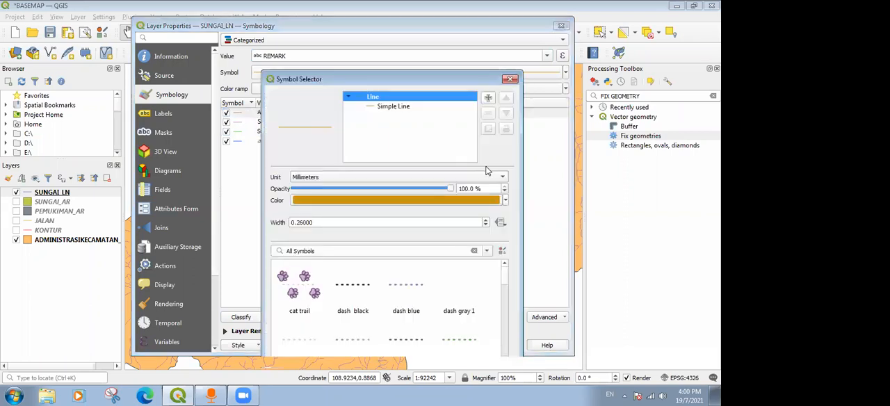
{"action": "left_click", "coordinate": [390, 108]}
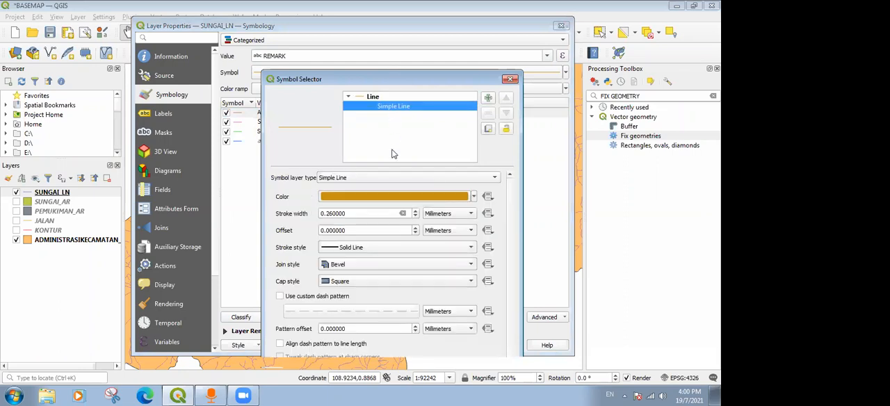
{"action": "left_click", "coordinate": [474, 197]}
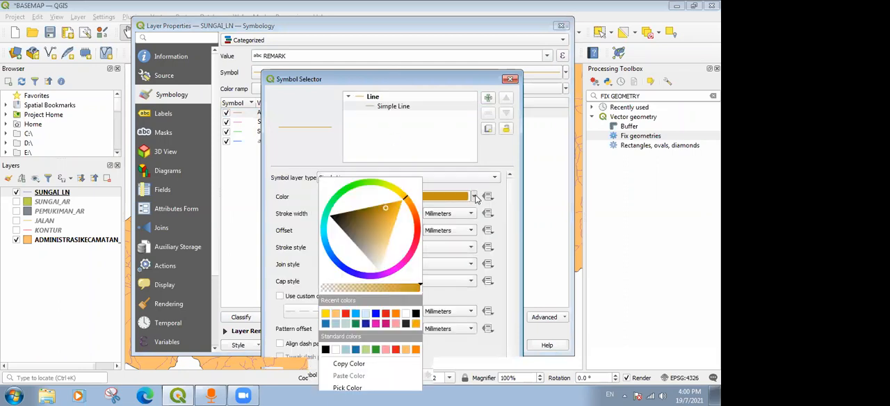
{"action": "left_click", "coordinate": [356, 313]}
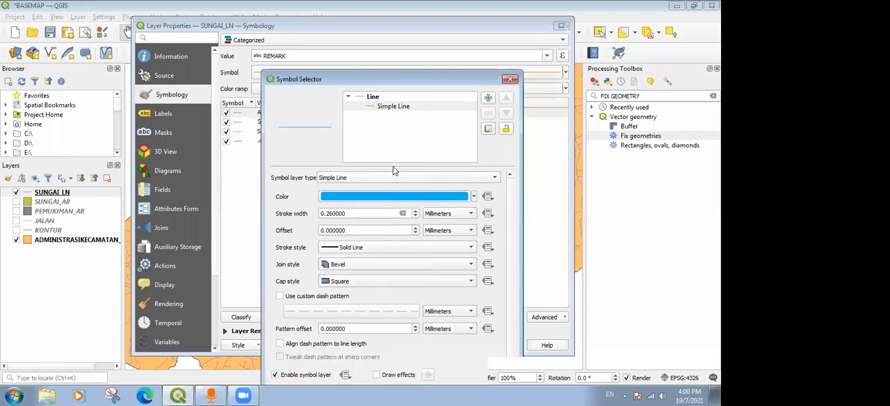
{"action": "left_click", "coordinate": [392, 251]}
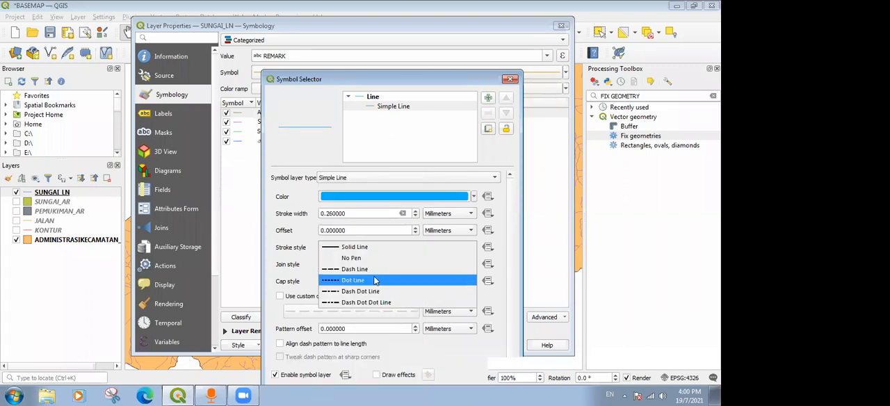
{"action": "left_click", "coordinate": [375, 275]}
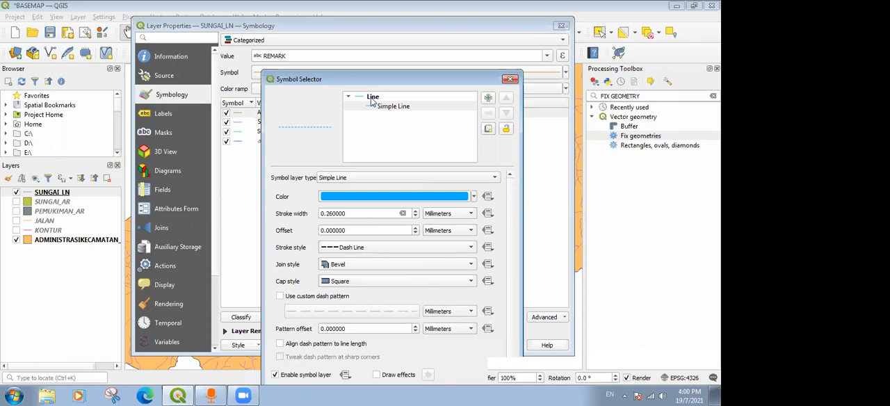
{"action": "left_click_drag", "start_coordinate": [382, 82], "coordinate": [383, 68]}
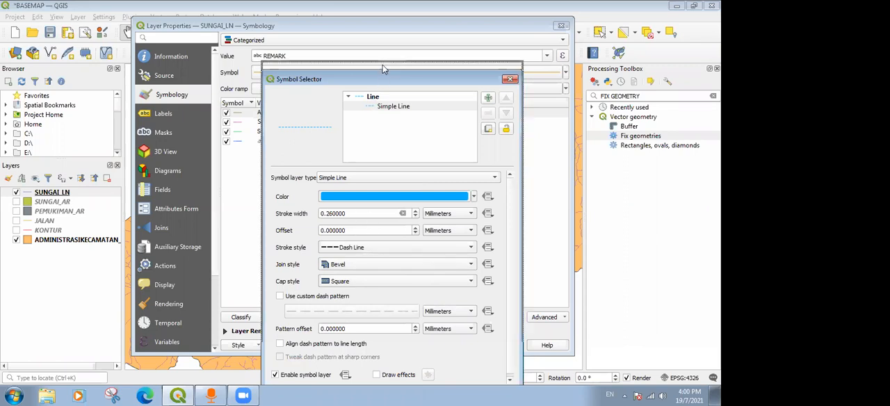
{"action": "left_click", "coordinate": [409, 380]}
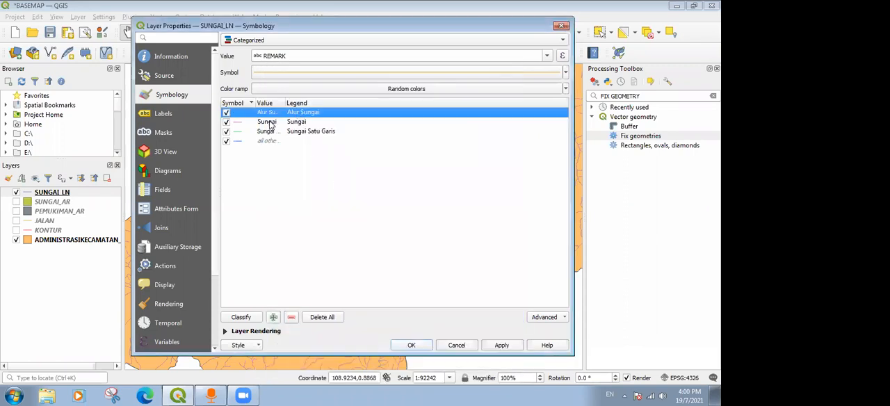
Give the Sungai category's line symbol the same bright blue color and a width of 0.32 mm.
{"action": "left_click", "coordinate": [270, 123]}
{"action": "left_click", "coordinate": [271, 122]}
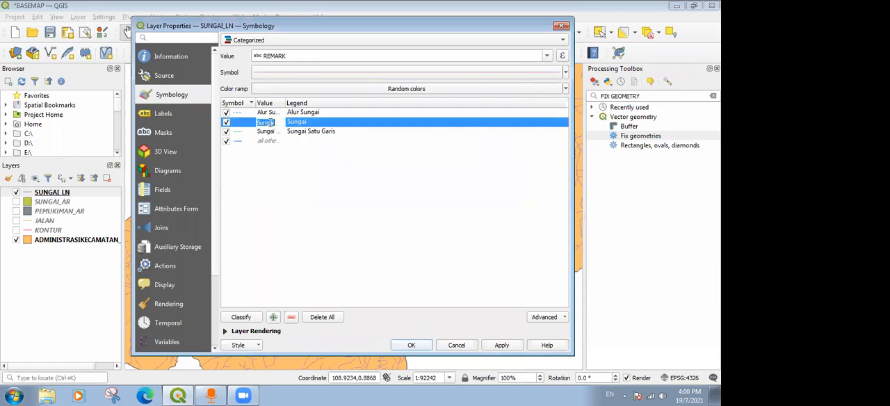
{"action": "left_click", "coordinate": [240, 125]}
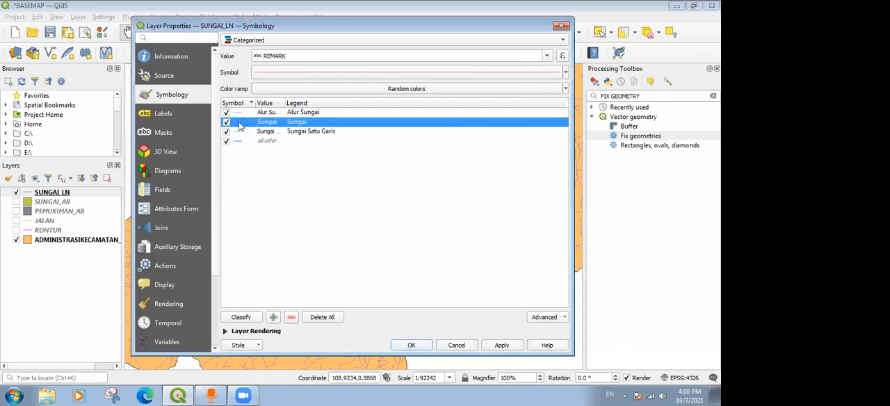
{"action": "double_click", "coordinate": [239, 125]}
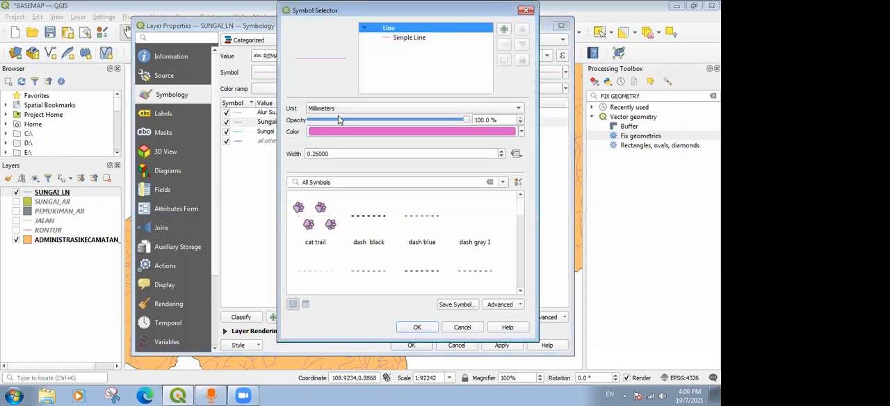
{"action": "left_click", "coordinate": [520, 134]}
{"action": "left_click", "coordinate": [521, 134]}
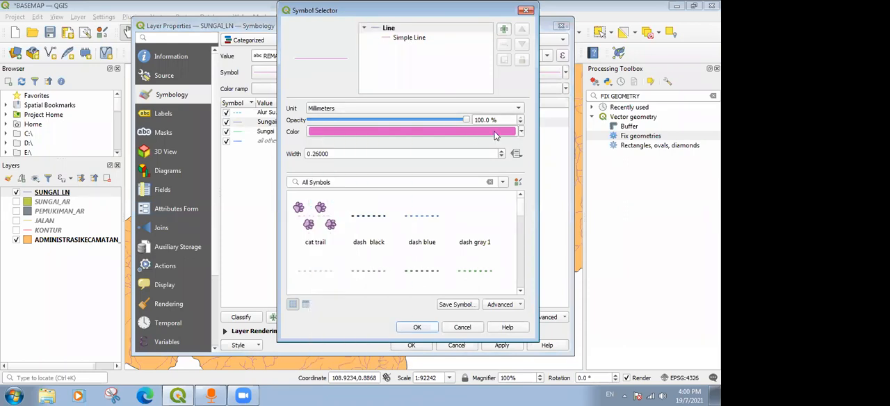
{"action": "left_click", "coordinate": [520, 134]}
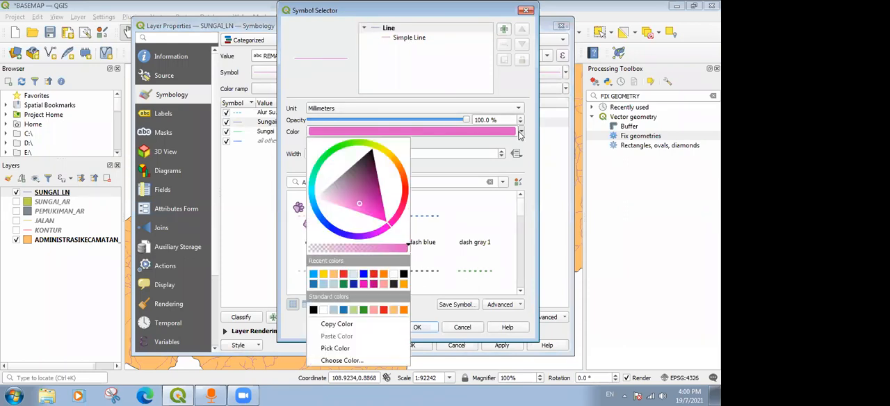
{"action": "left_click", "coordinate": [314, 274]}
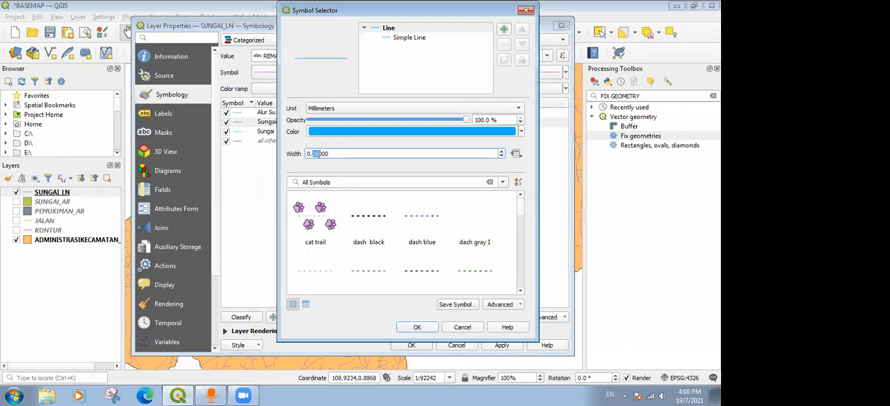
{"action": "type", "text": "32"}
{"action": "left_click", "coordinate": [416, 327]}
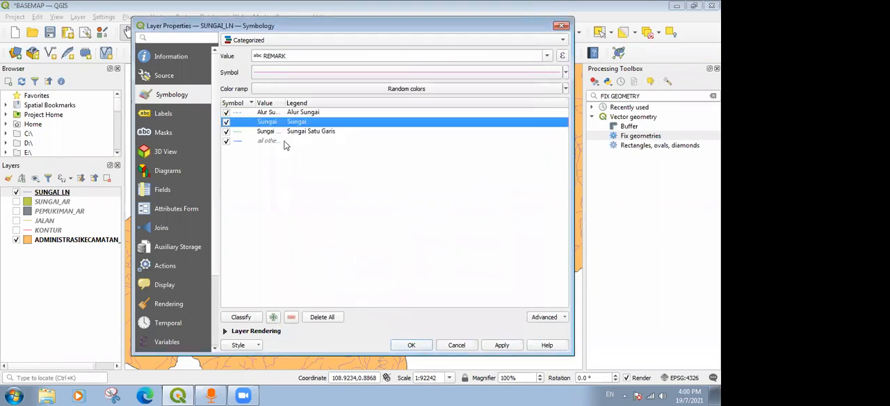
Color the Sungai Satu Garis category's line the same bright blue and apply the categorized symbology to SUNGAI_LN.
{"action": "left_click", "coordinate": [243, 134]}
{"action": "double_click", "coordinate": [241, 135]}
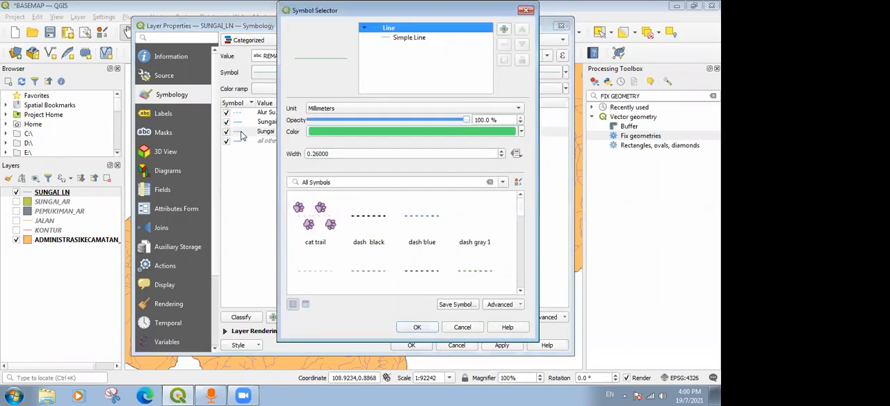
{"action": "left_click", "coordinate": [386, 42]}
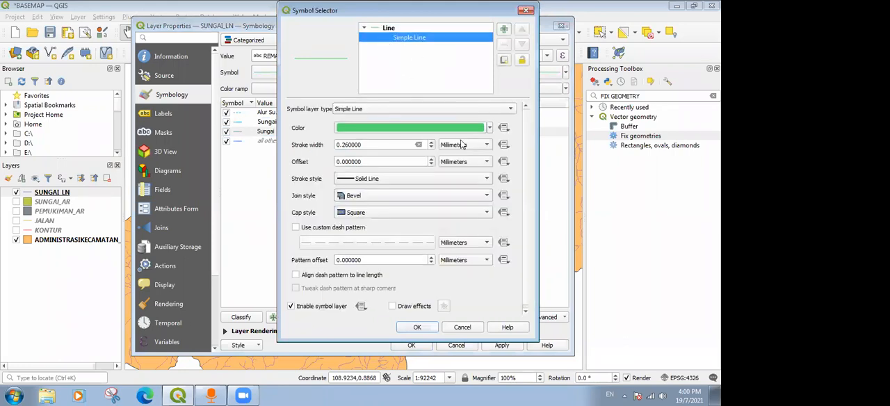
{"action": "left_click", "coordinate": [490, 127]}
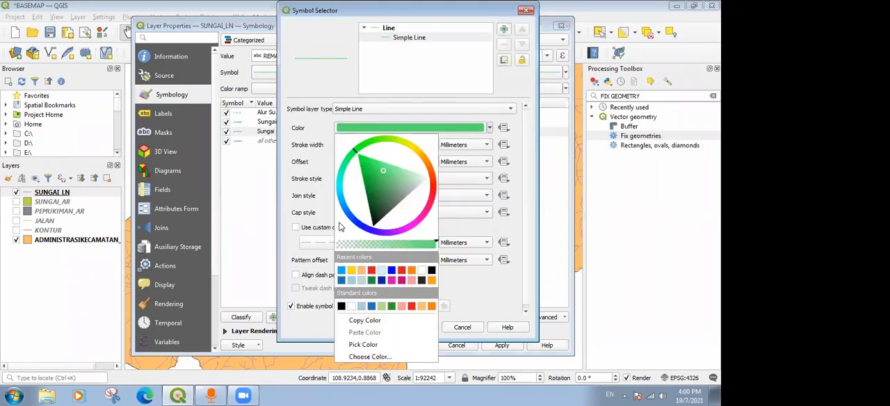
{"action": "left_click", "coordinate": [341, 271]}
{"action": "left_click", "coordinate": [415, 328]}
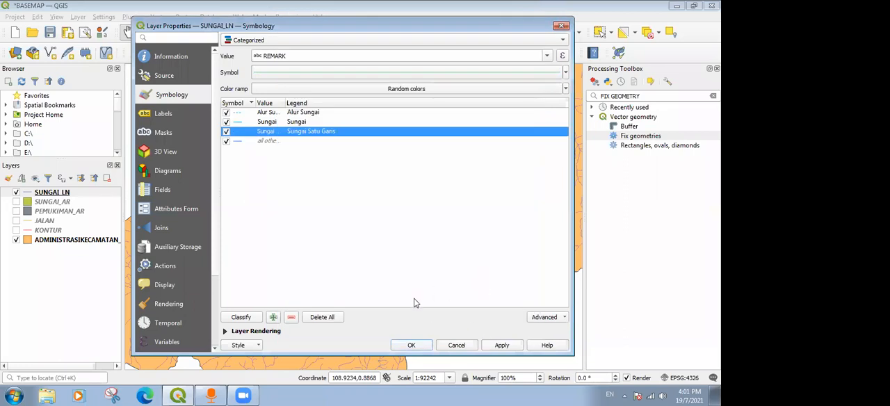
{"action": "left_click", "coordinate": [500, 345]}
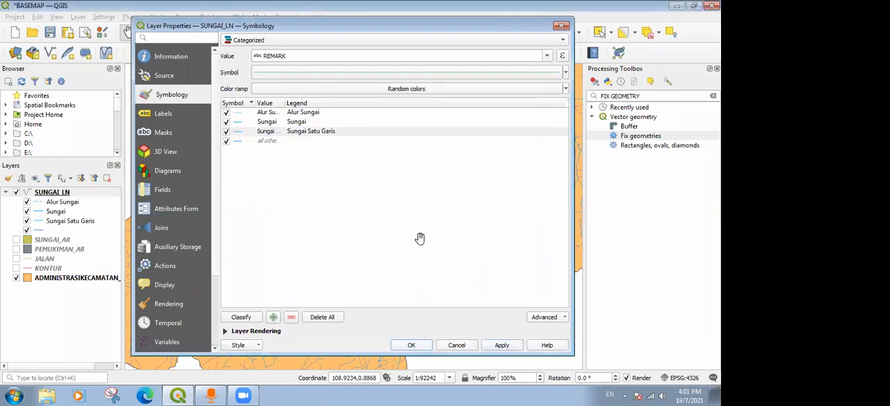
{"action": "key", "text": "Return"}
Hide the Sungai and Sungai Satu Garis categories of SUNGAI_LN to isolate the Alur Sungai lines on the map.
{"action": "scroll", "coordinate": [229, 169], "scroll_direction": "up", "scroll_amount": 1}
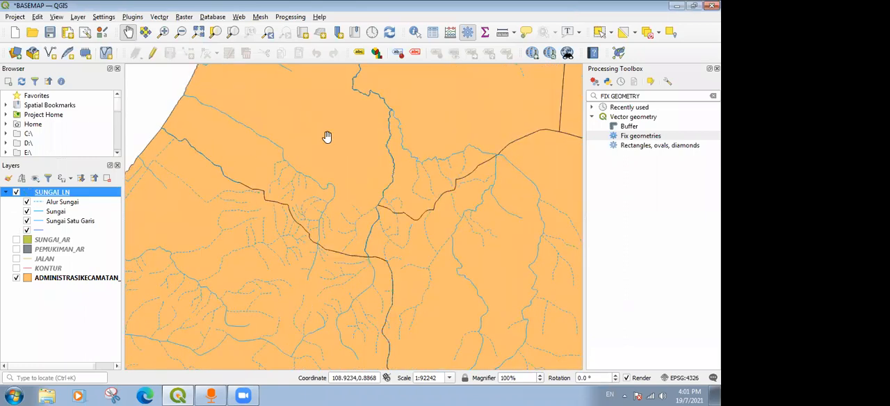
{"action": "left_click", "coordinate": [27, 212]}
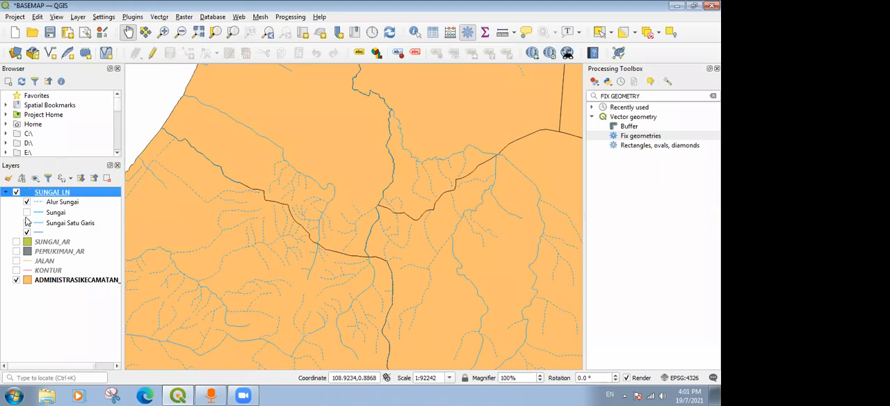
{"action": "left_click", "coordinate": [26, 223]}
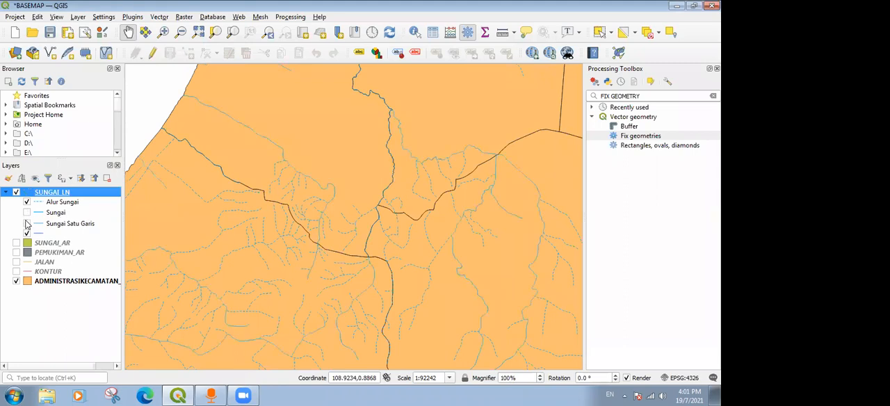
{"action": "scroll", "coordinate": [304, 223], "scroll_direction": "down", "scroll_amount": 3}
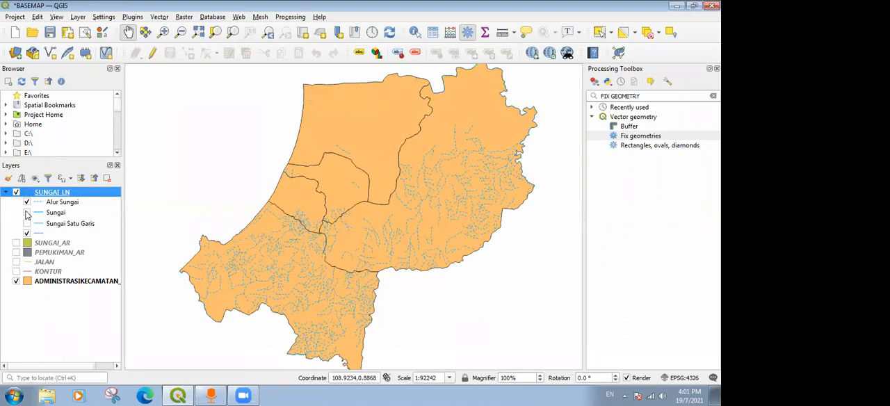
Show the Sungai category of SUNGAI_LN again and check its lines on the map.
{"action": "double_click", "coordinate": [50, 192]}
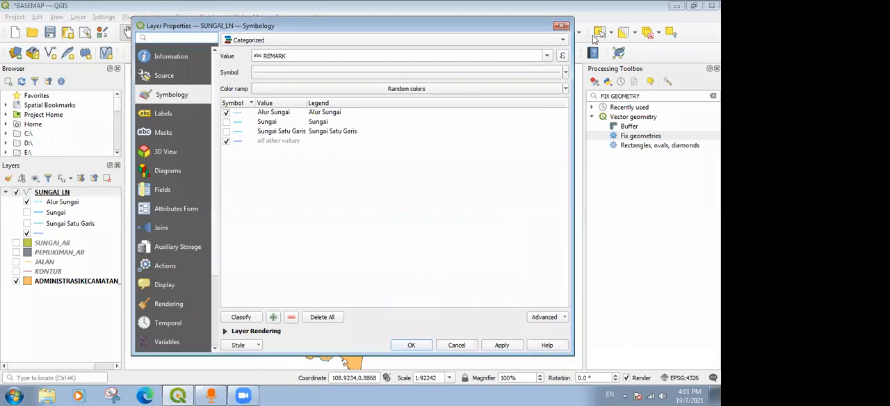
{"action": "key", "text": "Escape"}
{"action": "left_click", "coordinate": [27, 213]}
{"action": "scroll", "coordinate": [298, 93], "scroll_direction": "up", "scroll_amount": 2}
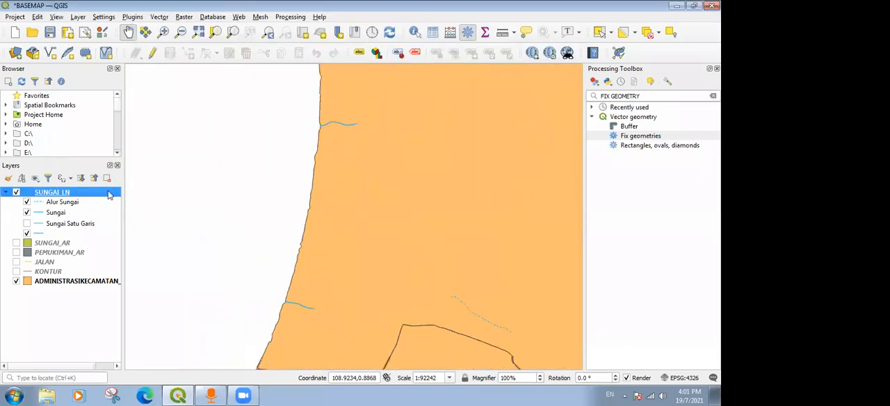
Show the Sungai Satu Garis category of SUNGAI_LN again and check all river lines across the map.
{"action": "left_click", "coordinate": [27, 224]}
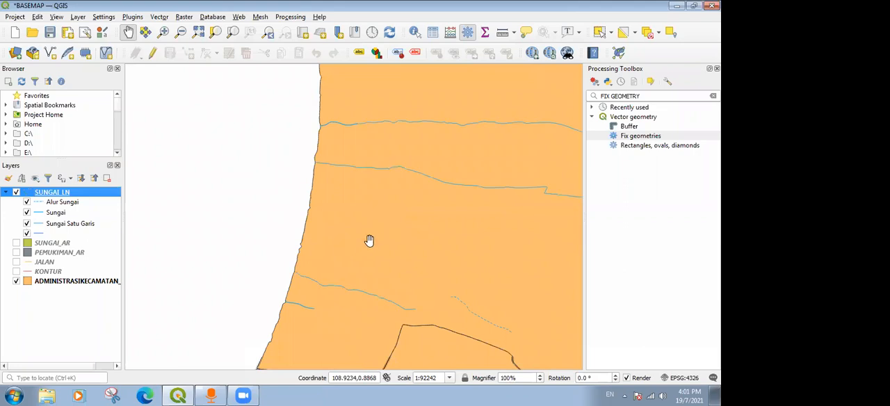
{"action": "scroll", "coordinate": [377, 239], "scroll_direction": "down", "scroll_amount": 1}
{"action": "left_click_drag", "start_coordinate": [529, 268], "coordinate": [368, 160]}
{"action": "scroll", "coordinate": [368, 160], "scroll_direction": "down", "scroll_amount": 1}
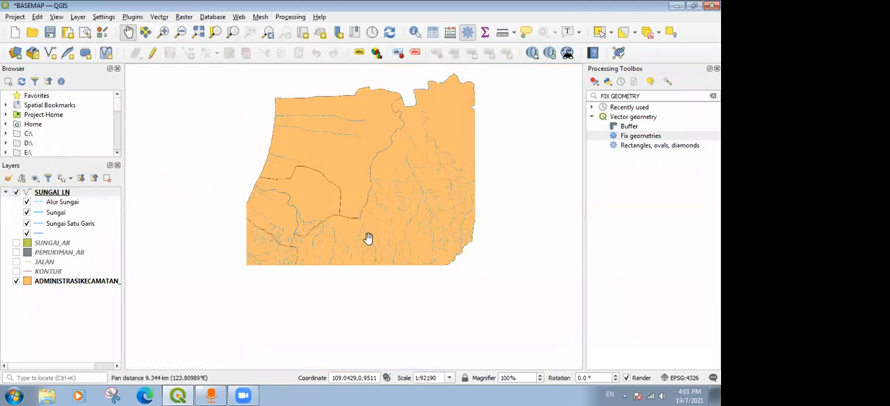
{"action": "left_click_drag", "start_coordinate": [350, 243], "coordinate": [402, 179]}
{"action": "scroll", "coordinate": [368, 178], "scroll_direction": "up", "scroll_amount": 1}
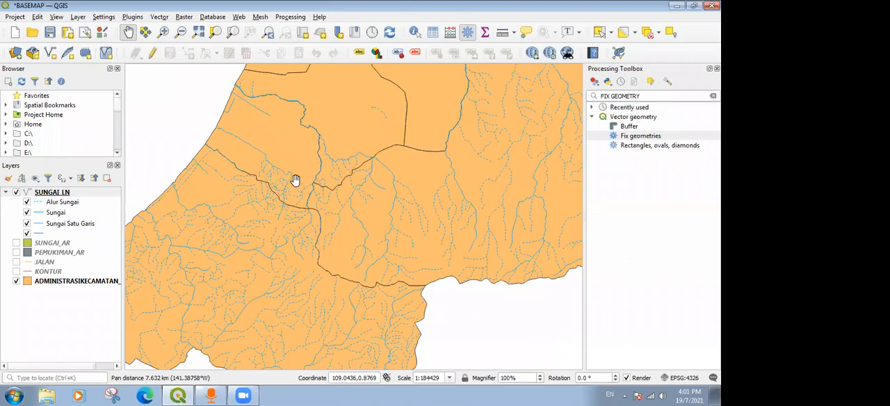
Delete the "all other values" category from SUNGAI_LN's categorized symbology and accept the layer properties.
{"action": "left_click", "coordinate": [48, 196]}
{"action": "right_click", "coordinate": [47, 198]}
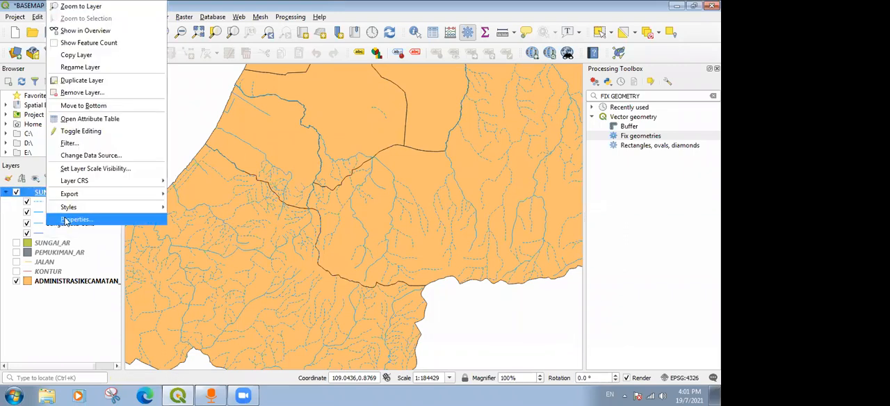
{"action": "left_click", "coordinate": [66, 220]}
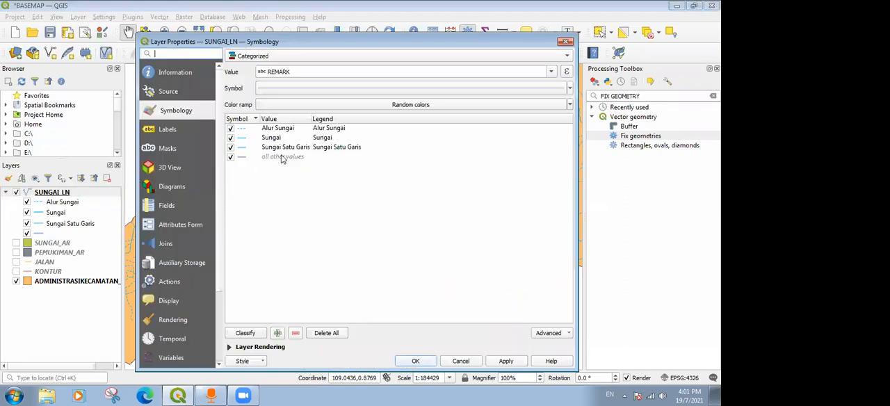
{"action": "left_click", "coordinate": [282, 157]}
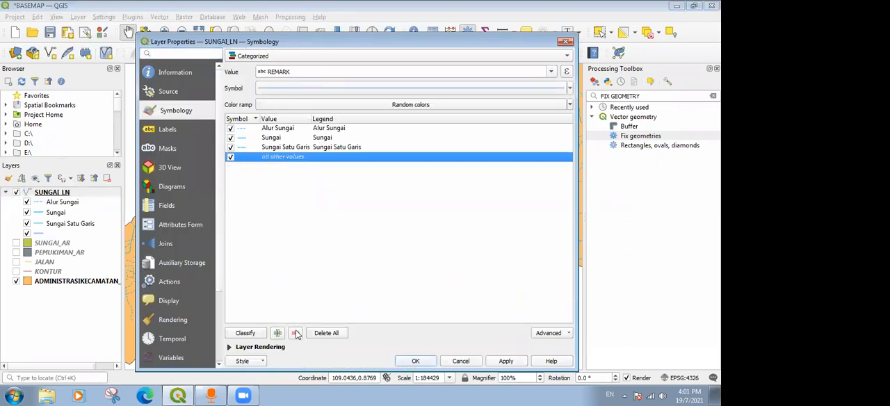
{"action": "left_click", "coordinate": [278, 148]}
{"action": "left_click", "coordinate": [276, 157]}
{"action": "left_click", "coordinate": [296, 335]}
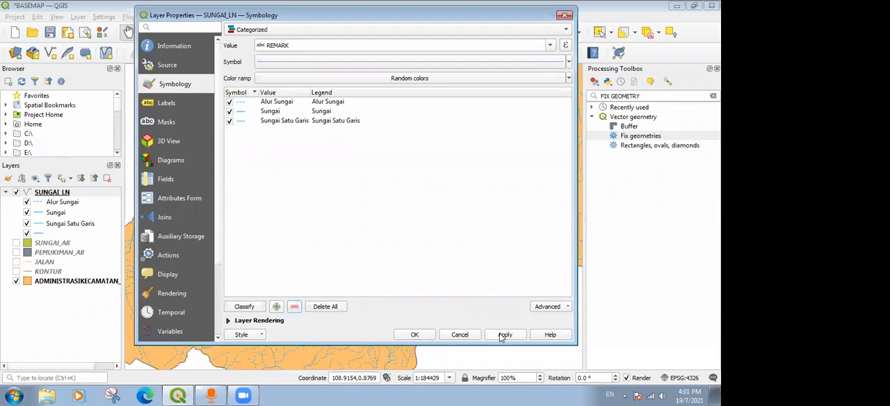
{"action": "left_click", "coordinate": [414, 334]}
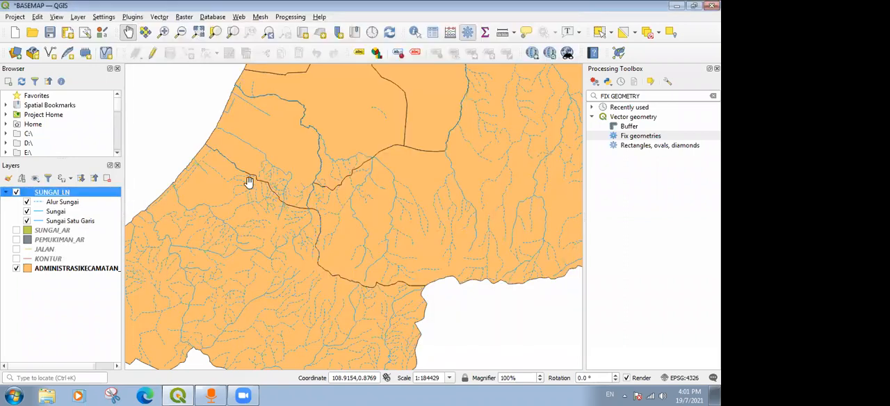
Hide the Alur Sungai category of SUNGAI_LN and check the remaining river lines in the northern part of the map.
{"action": "scroll", "coordinate": [485, 134], "scroll_direction": "up", "scroll_amount": 1}
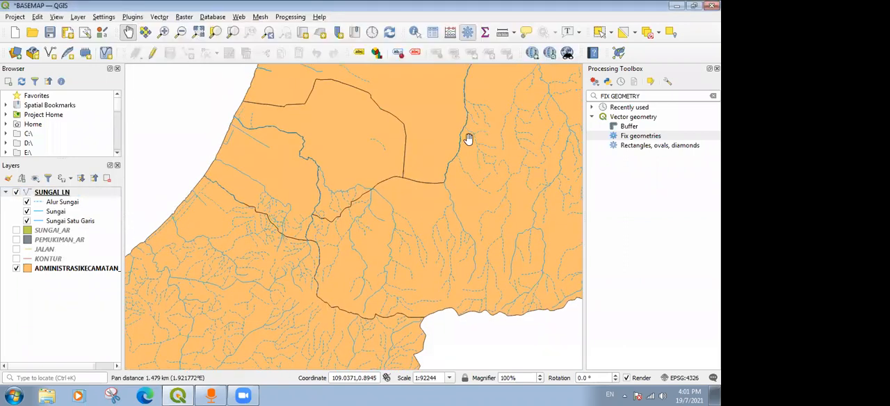
{"action": "scroll", "coordinate": [468, 139], "scroll_direction": "down", "scroll_amount": 3}
{"action": "scroll", "coordinate": [457, 139], "scroll_direction": "up", "scroll_amount": 2}
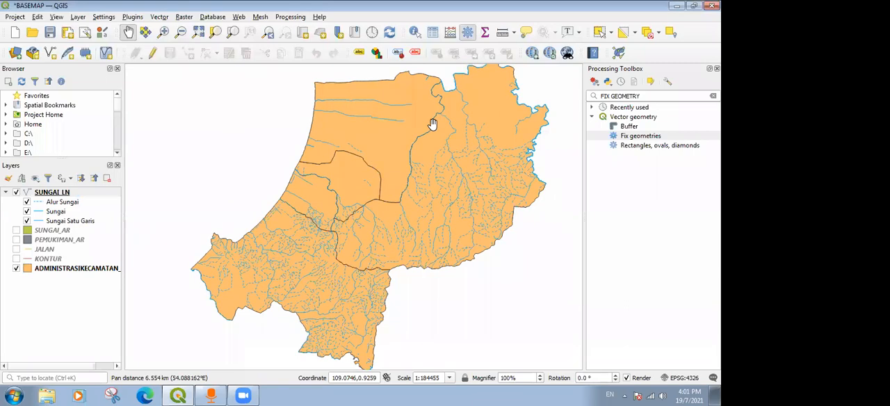
{"action": "scroll", "coordinate": [427, 162], "scroll_direction": "up", "scroll_amount": 1}
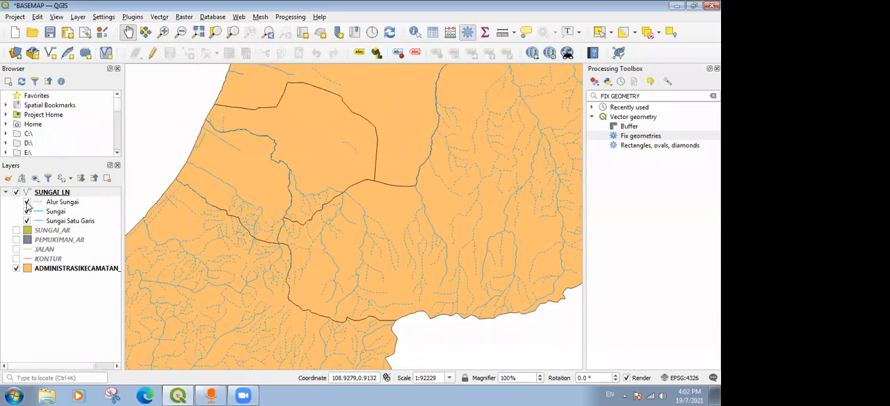
{"action": "left_click", "coordinate": [26, 202]}
{"action": "left_click_drag", "start_coordinate": [399, 132], "coordinate": [329, 218]}
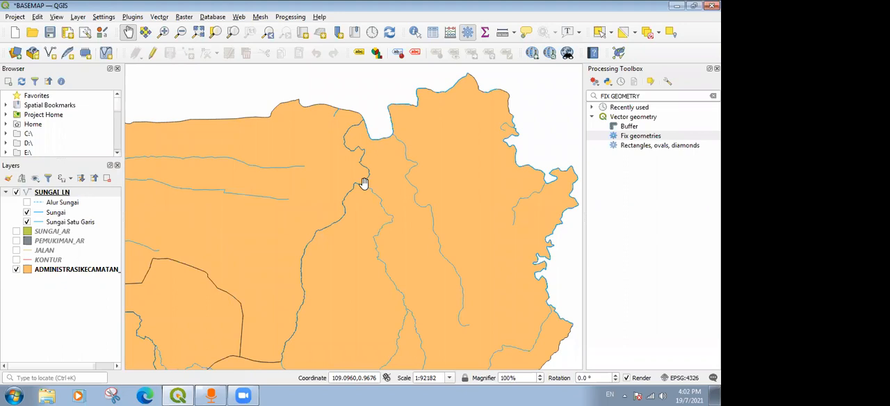
Show the SUNGAI_AR layer, hide the Sungai category of SUNGAI_LN and collapse that layer's legend.
{"action": "left_click", "coordinate": [16, 231]}
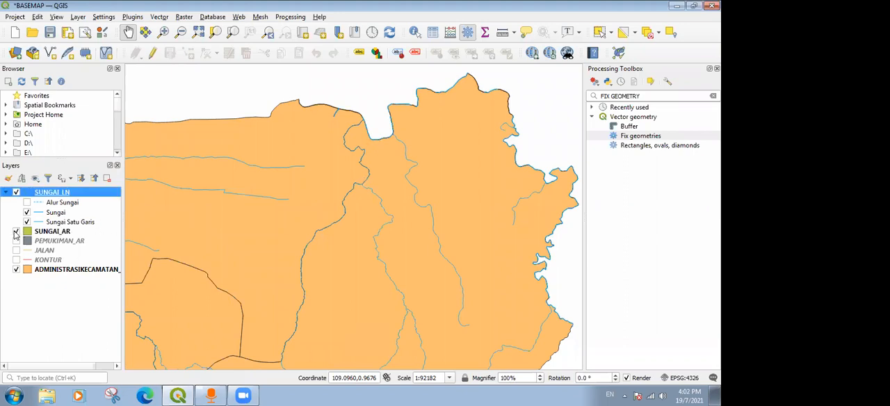
{"action": "left_click_drag", "start_coordinate": [318, 235], "coordinate": [477, 235]}
{"action": "left_click_drag", "start_coordinate": [385, 158], "coordinate": [149, 178]}
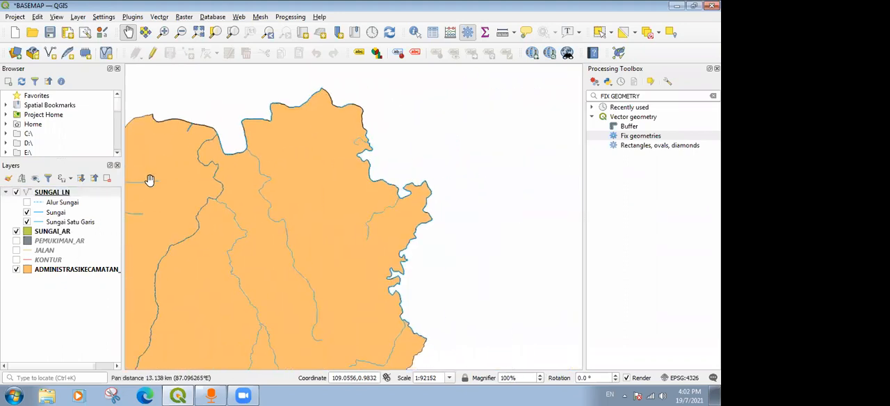
{"action": "left_click", "coordinate": [25, 213]}
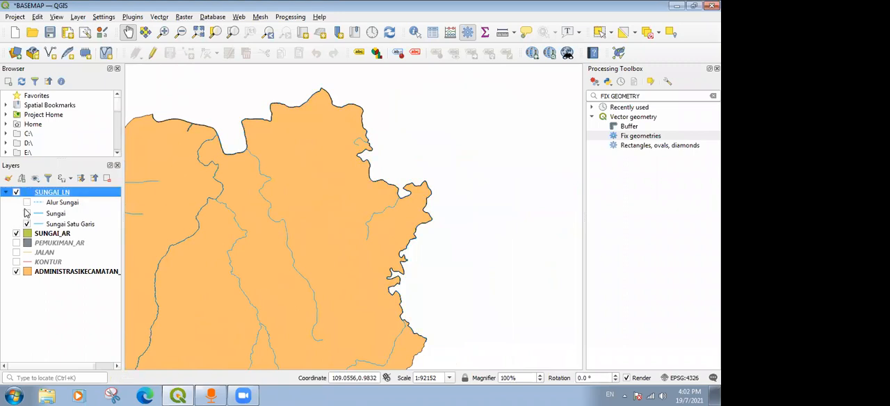
{"action": "left_click", "coordinate": [17, 234]}
{"action": "left_click", "coordinate": [16, 234]}
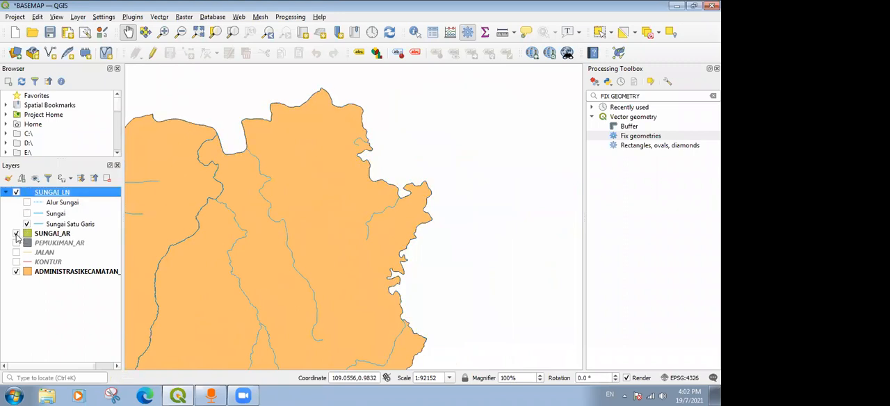
{"action": "left_click", "coordinate": [5, 193]}
{"action": "left_click", "coordinate": [58, 205]}
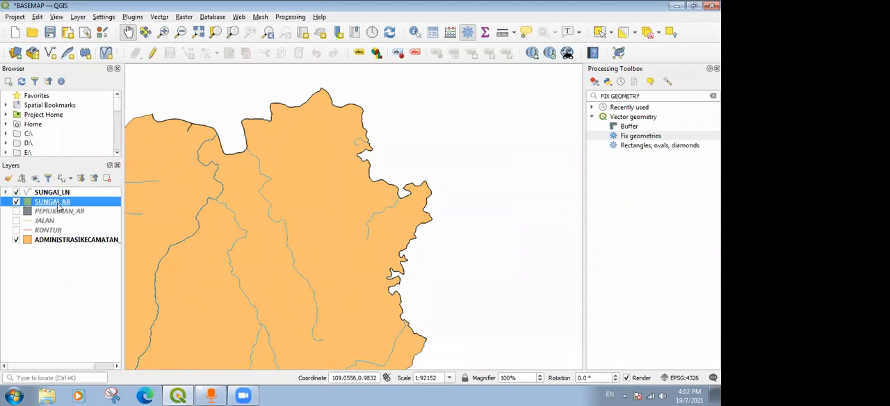
{"action": "left_click", "coordinate": [57, 194]}
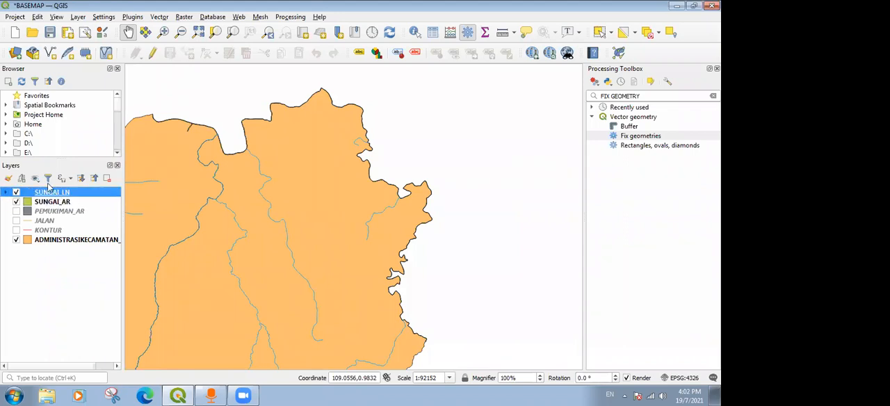
{"action": "left_click", "coordinate": [49, 202]}
{"action": "left_click", "coordinate": [57, 194]}
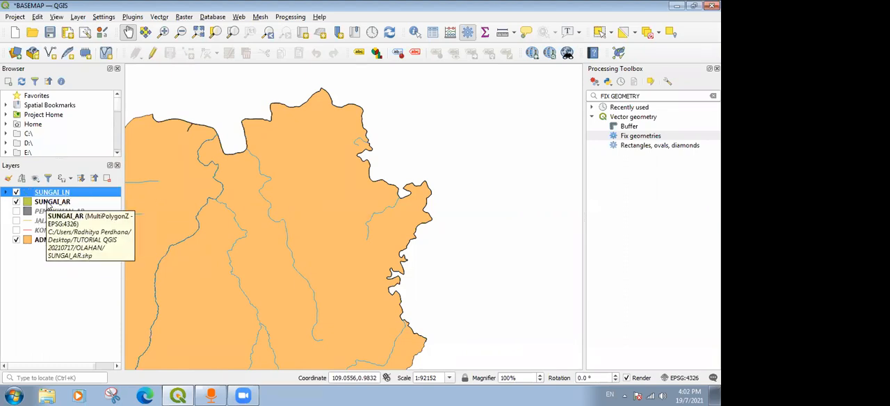
{"action": "left_click", "coordinate": [50, 203]}
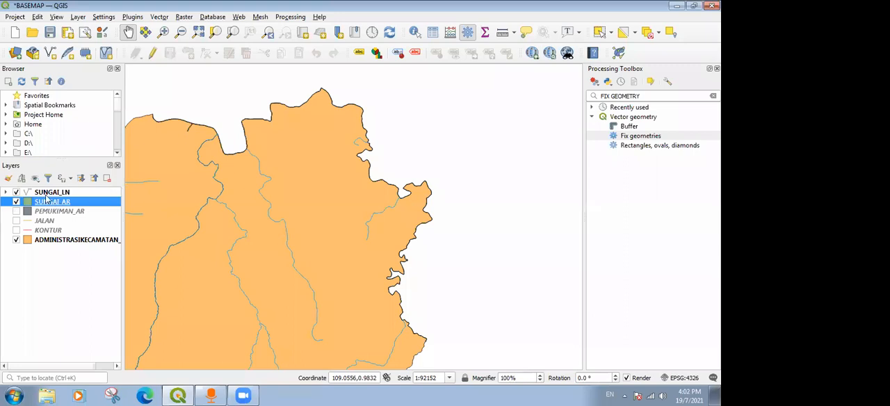
{"action": "left_click", "coordinate": [53, 193]}
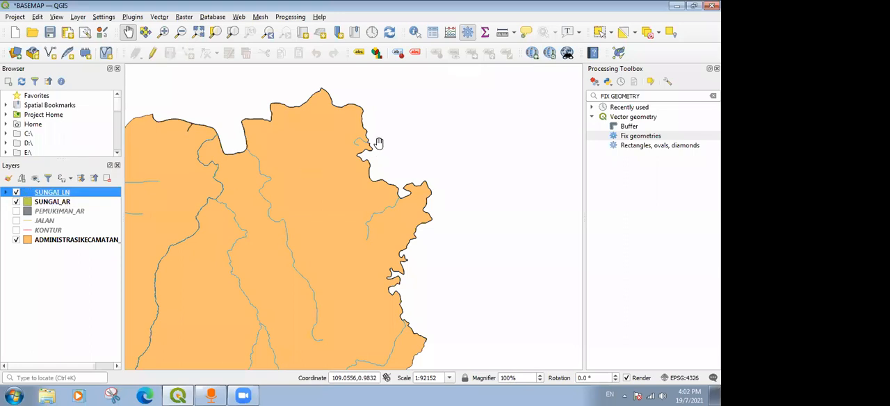
Examine up close how the SUNGAI_LN lines meet the SUNGAI_AR polygons along the northeastern district boundary.
{"action": "scroll", "coordinate": [380, 167], "scroll_direction": "up", "scroll_amount": 5}
{"action": "scroll", "coordinate": [377, 202], "scroll_direction": "up", "scroll_amount": 2}
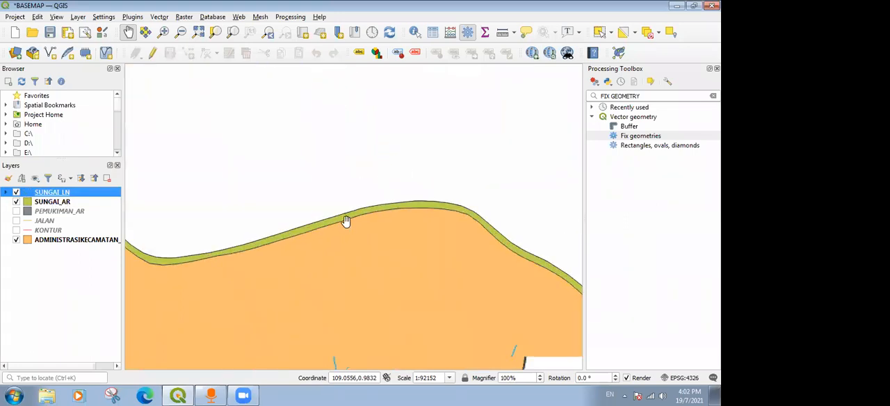
{"action": "left_click", "coordinate": [16, 193]}
{"action": "scroll", "coordinate": [261, 192], "scroll_direction": "down", "scroll_amount": 2}
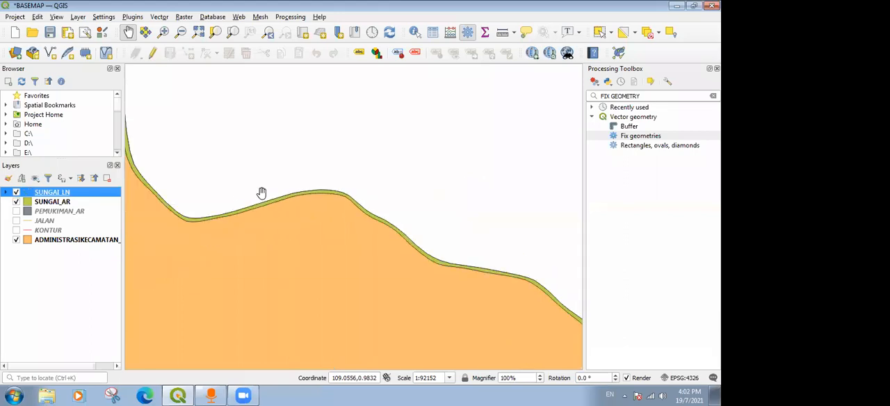
{"action": "left_click", "coordinate": [60, 203]}
{"action": "left_click_drag", "start_coordinate": [312, 197], "coordinate": [421, 251]}
{"action": "left_click_drag", "start_coordinate": [276, 182], "coordinate": [385, 379]}
{"action": "left_click_drag", "start_coordinate": [273, 214], "coordinate": [393, 398]}
{"action": "left_click_drag", "start_coordinate": [339, 104], "coordinate": [334, 224]}
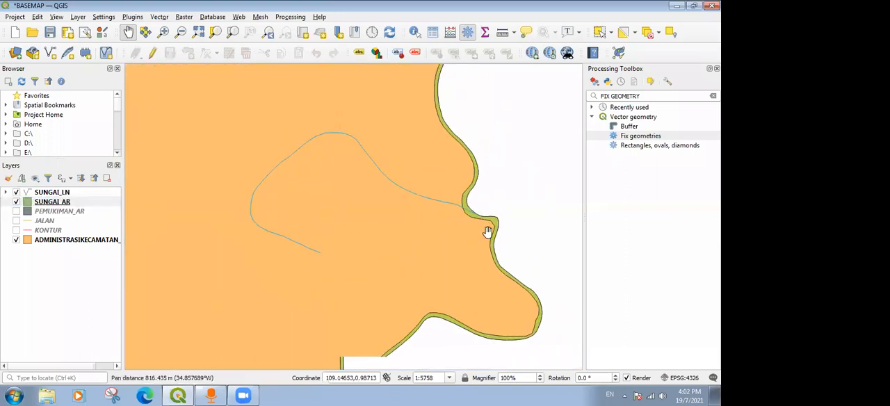
{"action": "scroll", "coordinate": [490, 217], "scroll_direction": "up", "scroll_amount": 1}
{"action": "scroll", "coordinate": [424, 212], "scroll_direction": "up", "scroll_amount": 2}
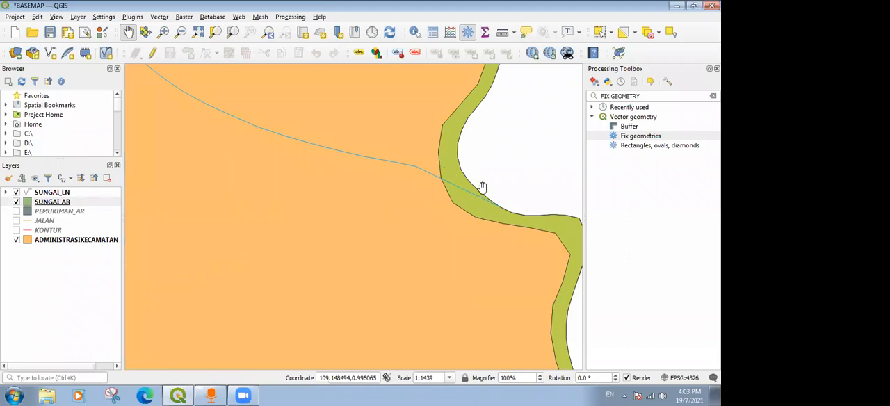
Move the SUNGAI_AR layer above SUNGAI_LN in the layer order.
{"action": "left_click_drag", "start_coordinate": [46, 202], "coordinate": [70, 194]}
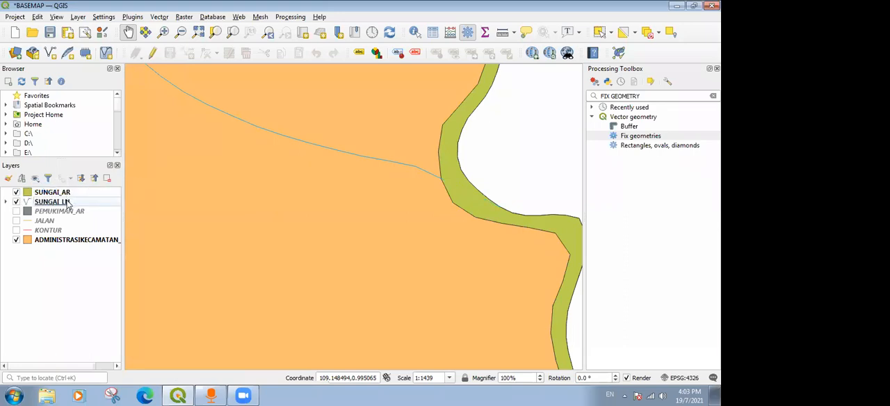
{"action": "left_click", "coordinate": [57, 193]}
{"action": "left_click", "coordinate": [57, 202]}
{"action": "left_click", "coordinate": [58, 194]}
{"action": "double_click", "coordinate": [58, 196]}
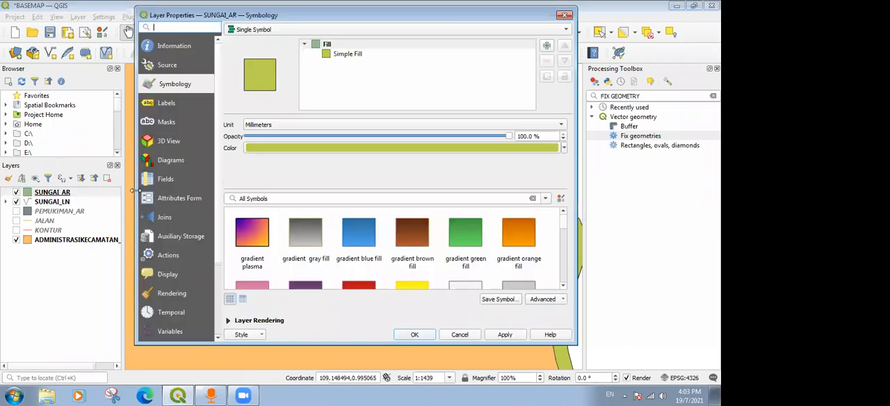
{"action": "left_click", "coordinate": [565, 15]}
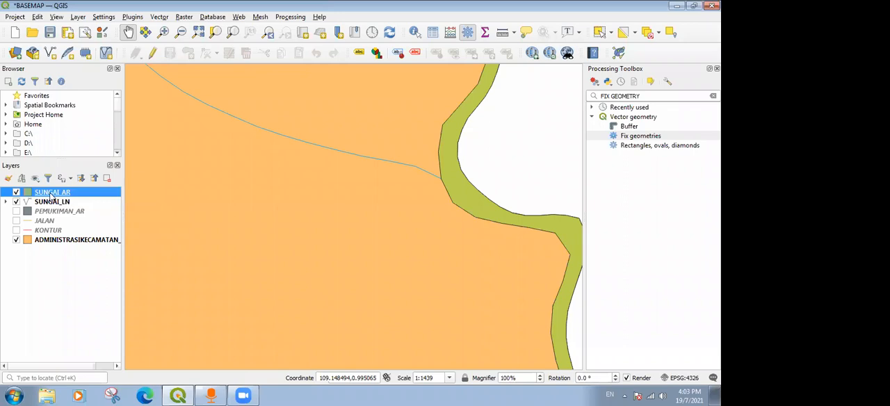
Set the fill color of the SUNGAI_AR layer's simple fill to the light blue standard color.
{"action": "double_click", "coordinate": [51, 197]}
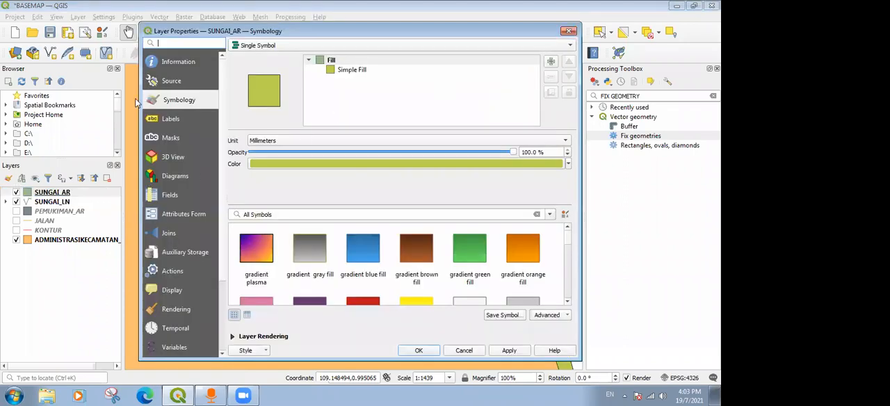
{"action": "left_click", "coordinate": [285, 47]}
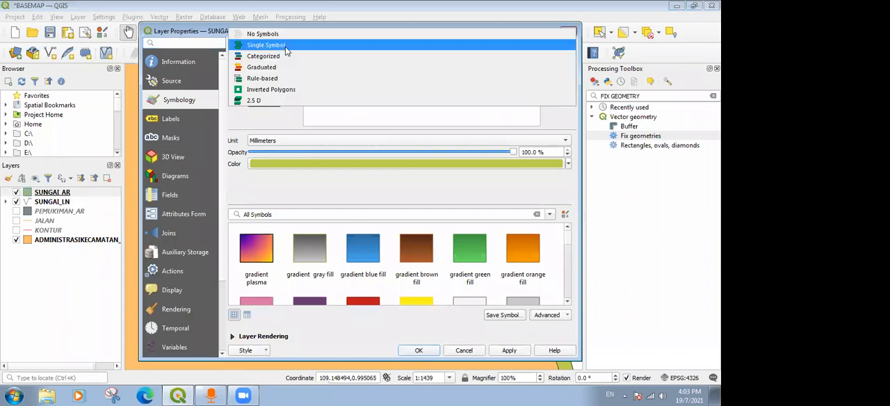
{"action": "left_click", "coordinate": [354, 117]}
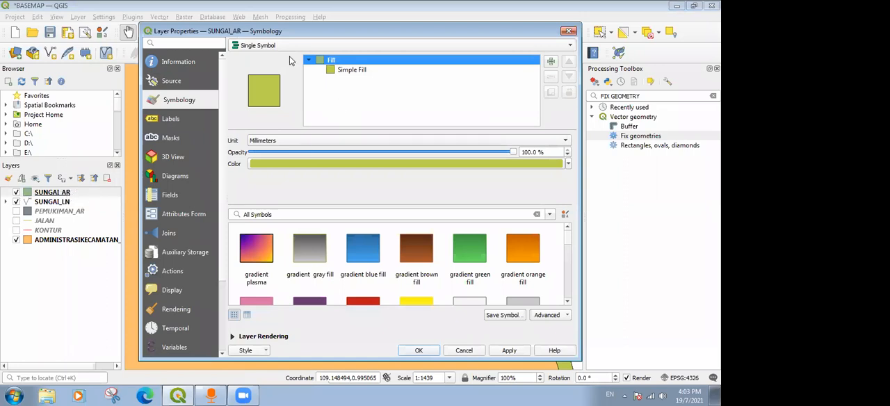
{"action": "left_click", "coordinate": [359, 45]}
{"action": "left_click", "coordinate": [359, 46]}
{"action": "left_click", "coordinate": [366, 72]}
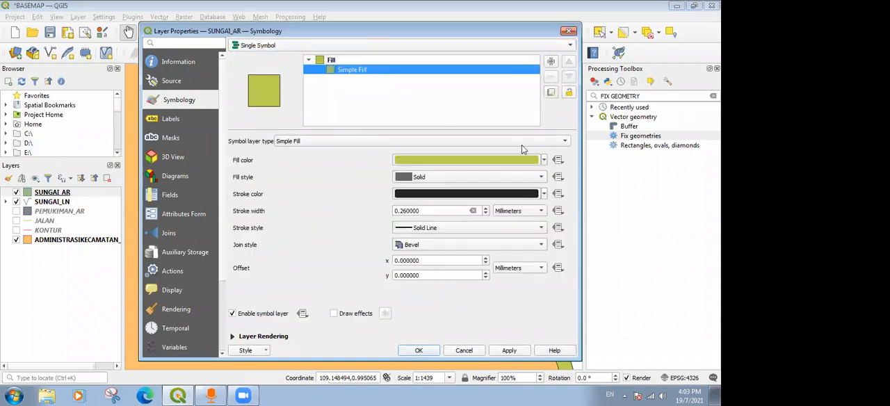
{"action": "left_click", "coordinate": [357, 61]}
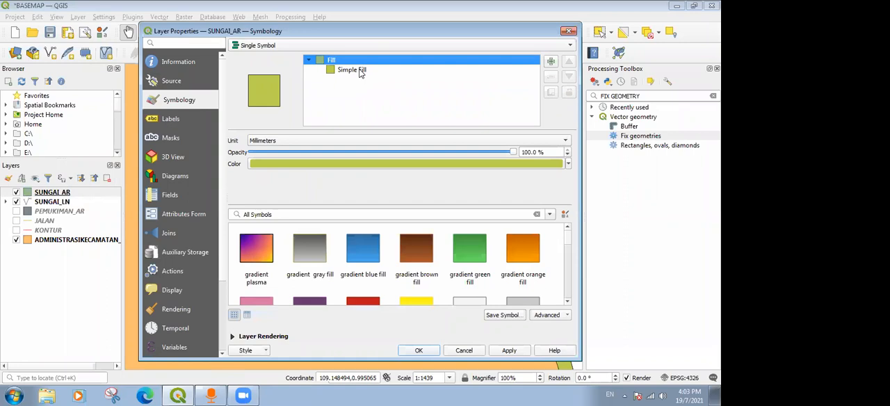
{"action": "left_click", "coordinate": [359, 71]}
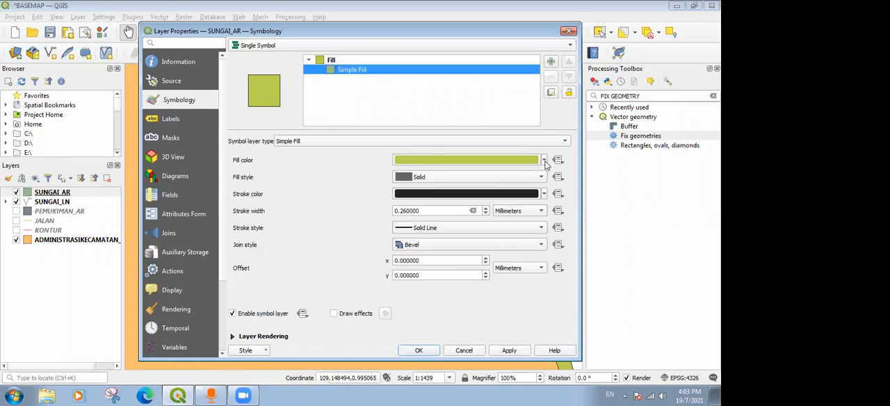
{"action": "left_click", "coordinate": [523, 165]}
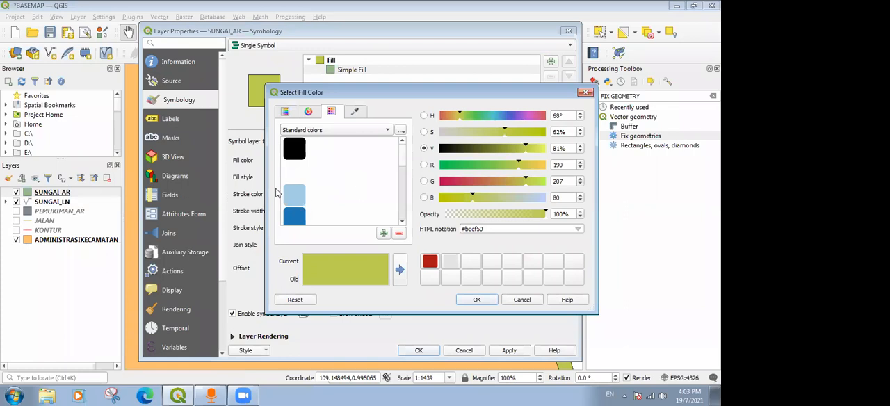
{"action": "left_click", "coordinate": [322, 195]}
{"action": "left_click", "coordinate": [477, 300]}
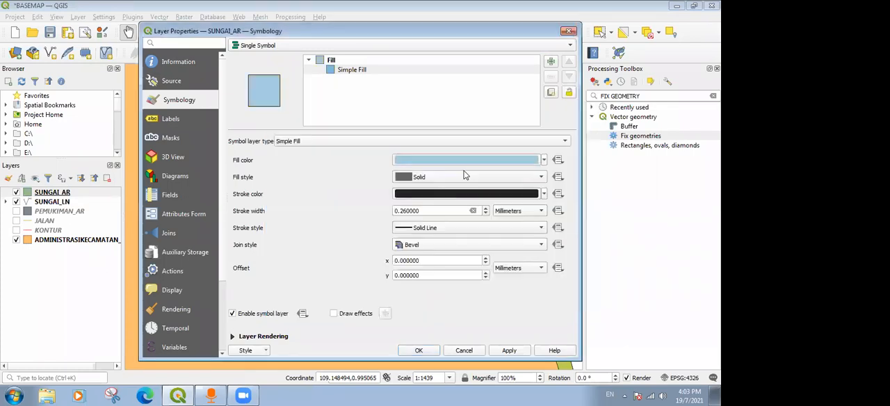
Give the SUNGAI_AR polygons a bright blue stroke color and apply the layer style.
{"action": "left_click", "coordinate": [544, 194]}
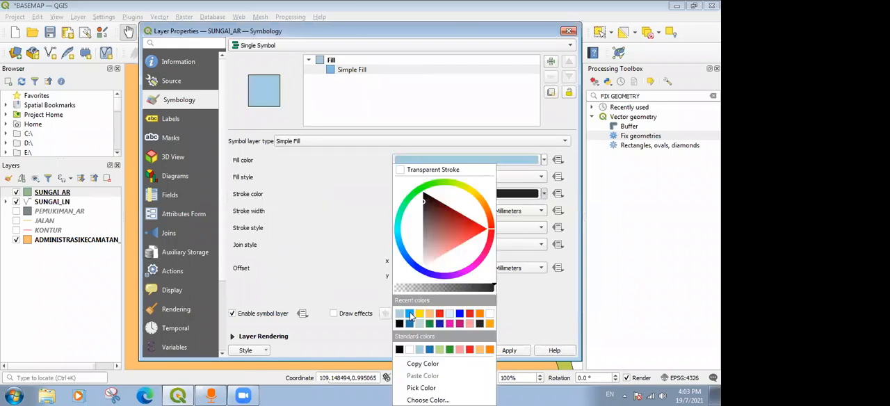
{"action": "left_click", "coordinate": [410, 315]}
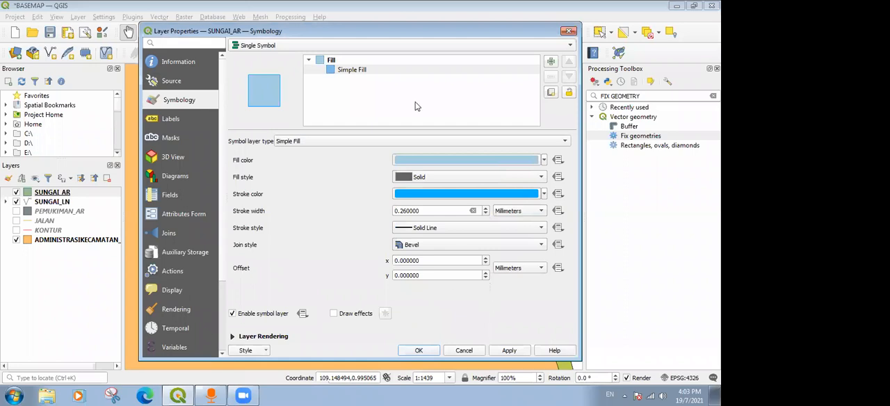
{"action": "left_click_drag", "start_coordinate": [382, 28], "coordinate": [343, 10]}
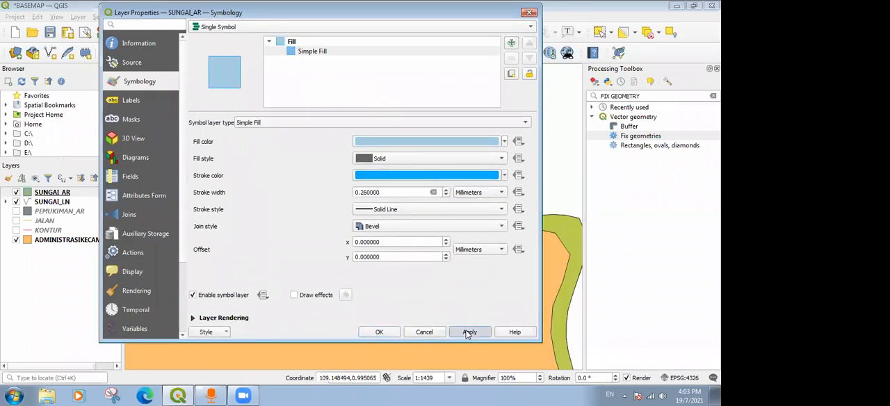
{"action": "left_click", "coordinate": [468, 332]}
{"action": "left_click", "coordinate": [371, 333]}
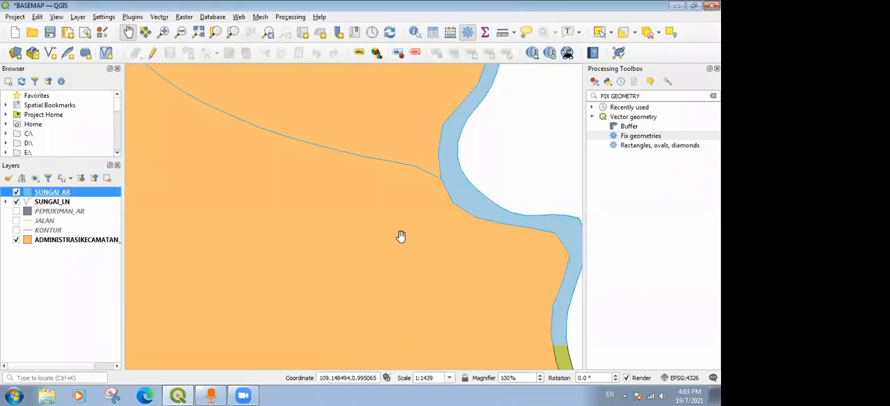
Examine the restyled river polygons and lines along the northeastern boundary and across the rest of the map.
{"action": "scroll", "coordinate": [450, 181], "scroll_direction": "up", "scroll_amount": 3}
{"action": "scroll", "coordinate": [409, 171], "scroll_direction": "down", "scroll_amount": 7}
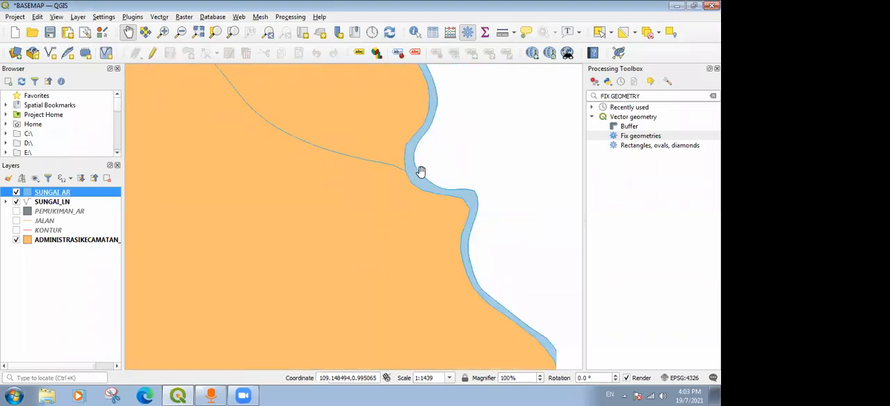
{"action": "scroll", "coordinate": [426, 170], "scroll_direction": "down", "scroll_amount": 6}
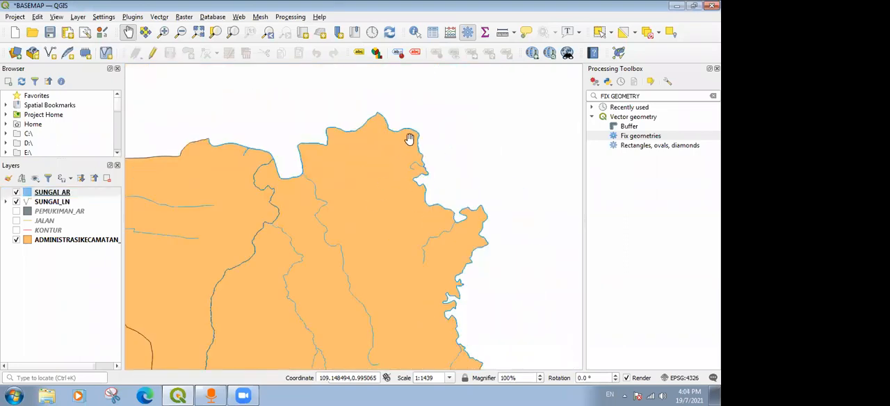
{"action": "left_click_drag", "start_coordinate": [408, 139], "coordinate": [426, 128]}
{"action": "left_click_drag", "start_coordinate": [383, 225], "coordinate": [431, 151]}
{"action": "left_click_drag", "start_coordinate": [360, 255], "coordinate": [436, 171]}
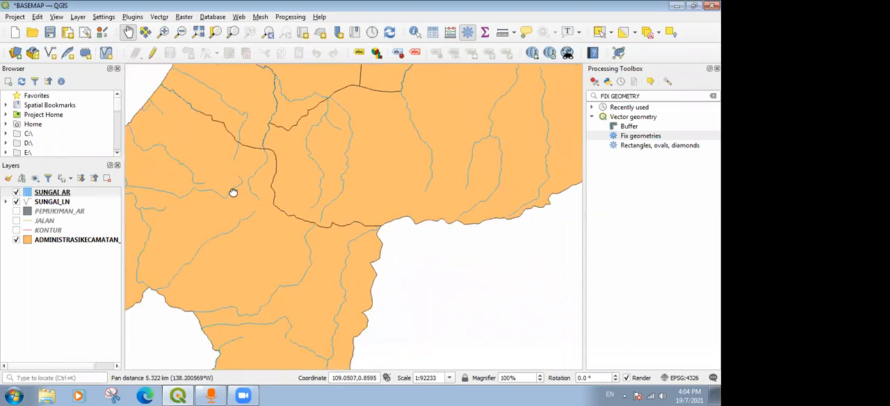
{"action": "left_click_drag", "start_coordinate": [232, 192], "coordinate": [334, 233]}
{"action": "left_click_drag", "start_coordinate": [504, 124], "coordinate": [237, 235]}
{"action": "left_click_drag", "start_coordinate": [368, 219], "coordinate": [516, 167]}
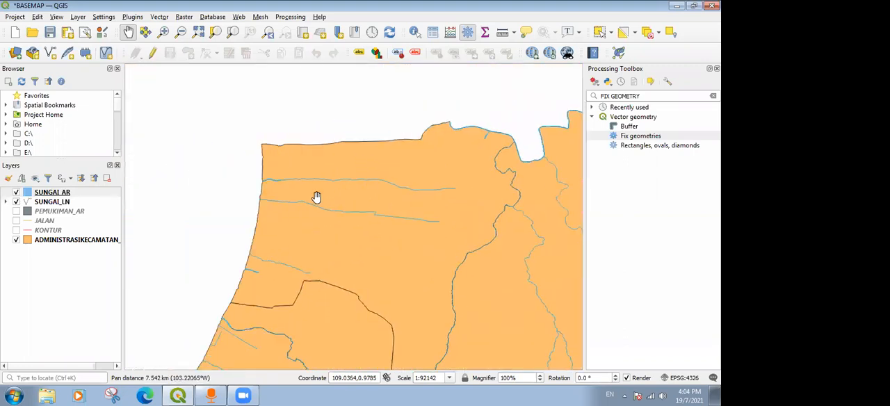
{"action": "left_click_drag", "start_coordinate": [380, 250], "coordinate": [381, 150]}
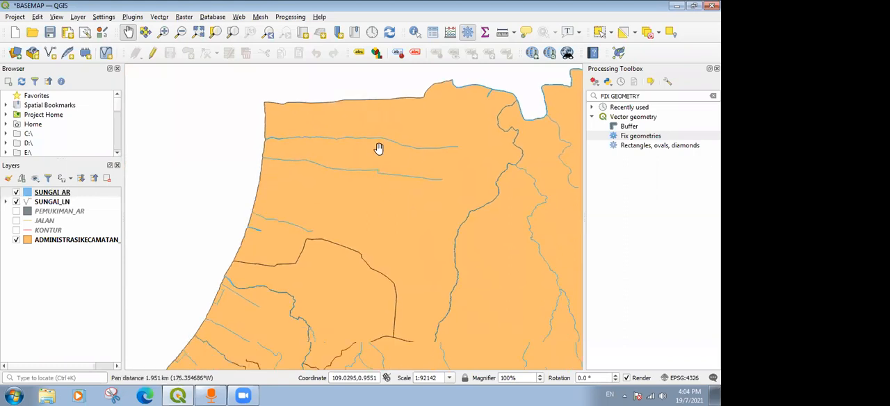
{"action": "scroll", "coordinate": [396, 215], "scroll_direction": "down", "scroll_amount": 1}
{"action": "left_click_drag", "start_coordinate": [408, 271], "coordinate": [389, 201]}
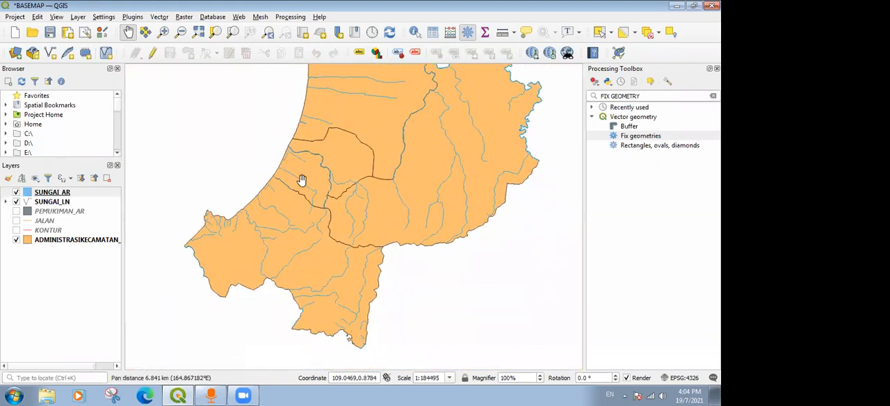
{"action": "left_click_drag", "start_coordinate": [249, 180], "coordinate": [237, 235]}
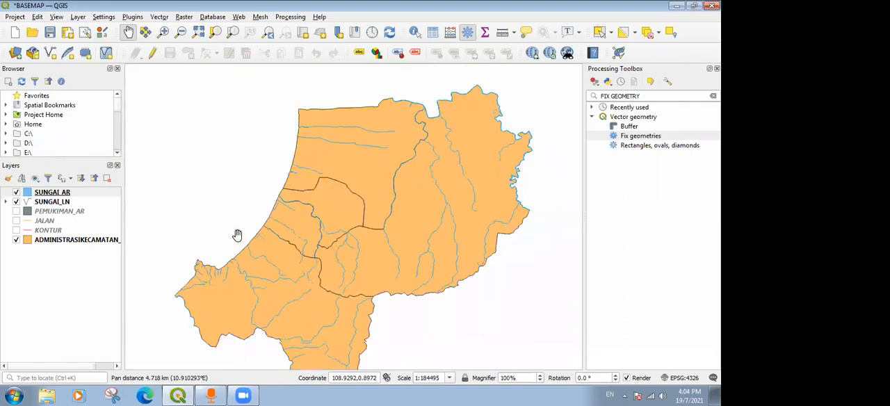
Move the JALAN layer above SUNGAI_AR in the layer order and show it on the map.
{"action": "left_click", "coordinate": [39, 210]}
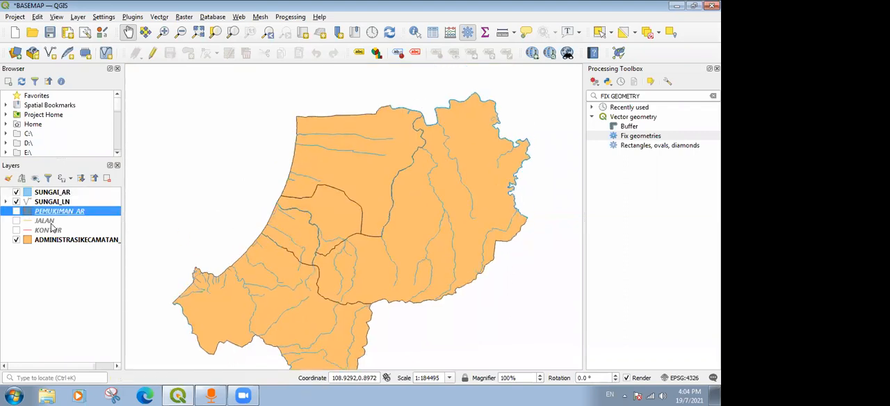
{"action": "left_click", "coordinate": [49, 221]}
{"action": "left_click_drag", "start_coordinate": [50, 221], "coordinate": [69, 192]}
{"action": "left_click", "coordinate": [45, 194]}
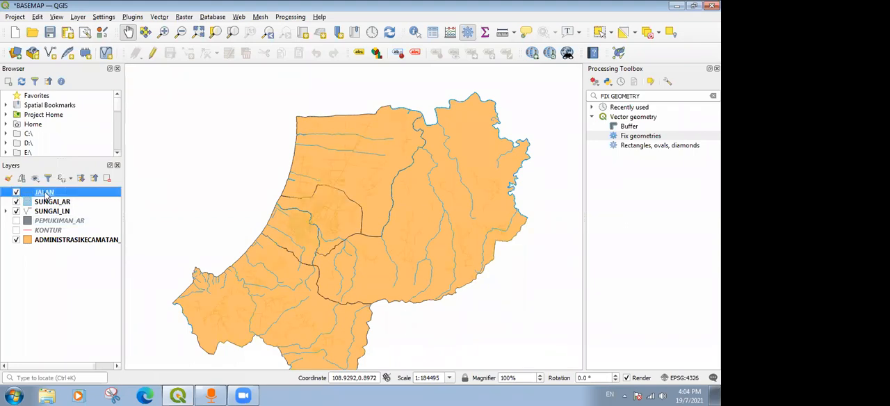
Categorize the JALAN layer's symbology by the REMARK field and remove the category for all other values.
{"action": "double_click", "coordinate": [45, 193]}
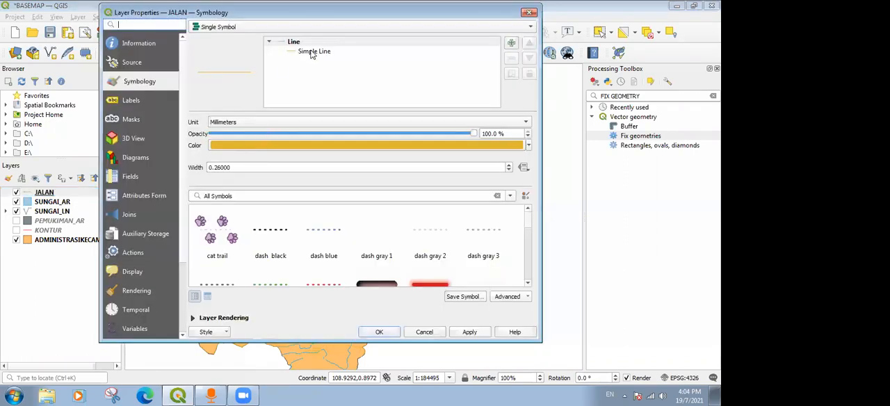
{"action": "left_click", "coordinate": [238, 28]}
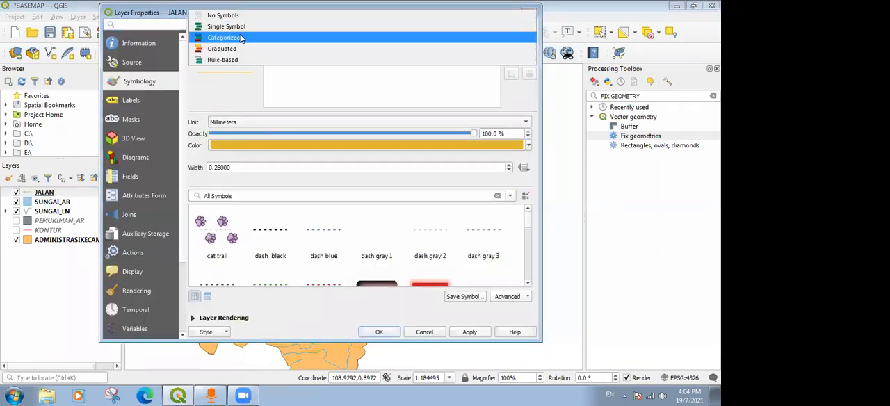
{"action": "left_click", "coordinate": [241, 38]}
{"action": "left_click", "coordinate": [522, 43]}
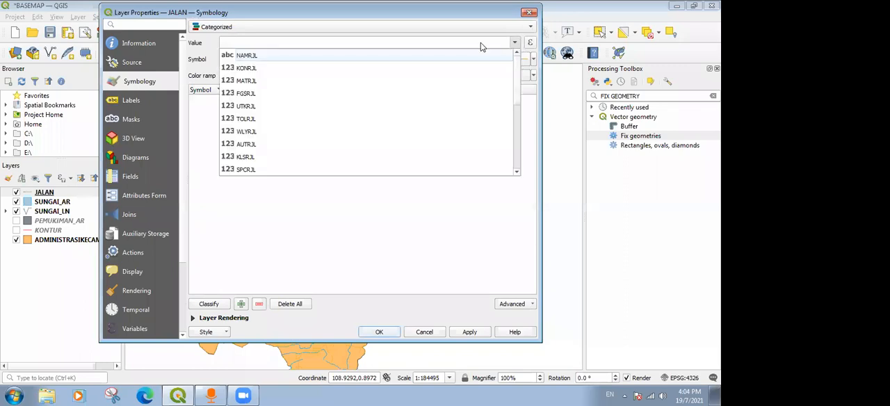
{"action": "scroll", "coordinate": [254, 122], "scroll_direction": "down", "scroll_amount": 3}
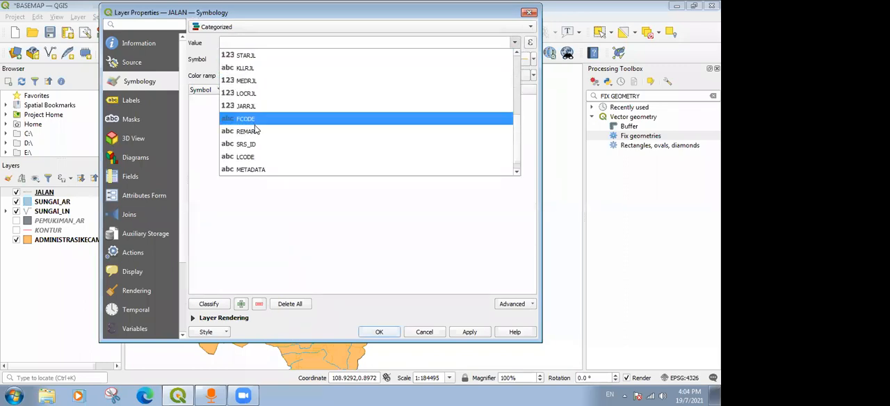
{"action": "left_click", "coordinate": [257, 131]}
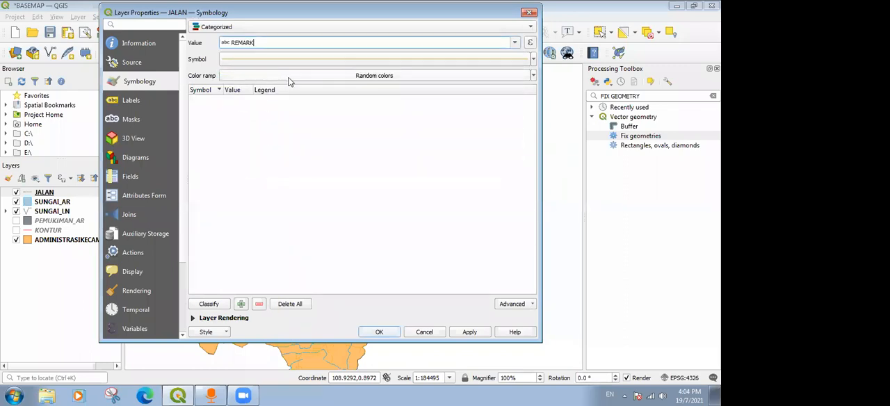
{"action": "left_click", "coordinate": [209, 303]}
{"action": "left_click", "coordinate": [248, 148]}
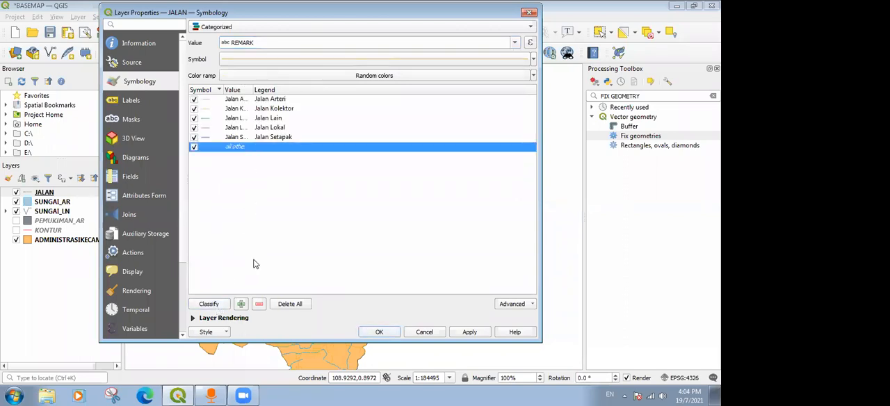
{"action": "left_click", "coordinate": [258, 304]}
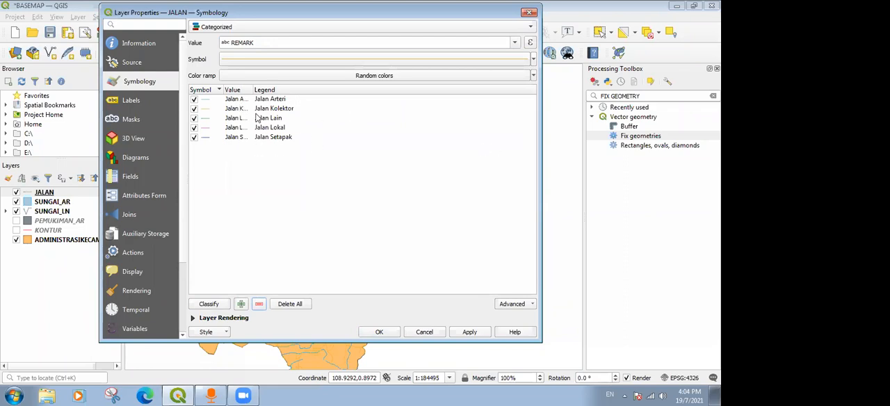
Style the Jalan Arteri category with a red line 0.36 mm wide.
{"action": "left_click", "coordinate": [205, 101]}
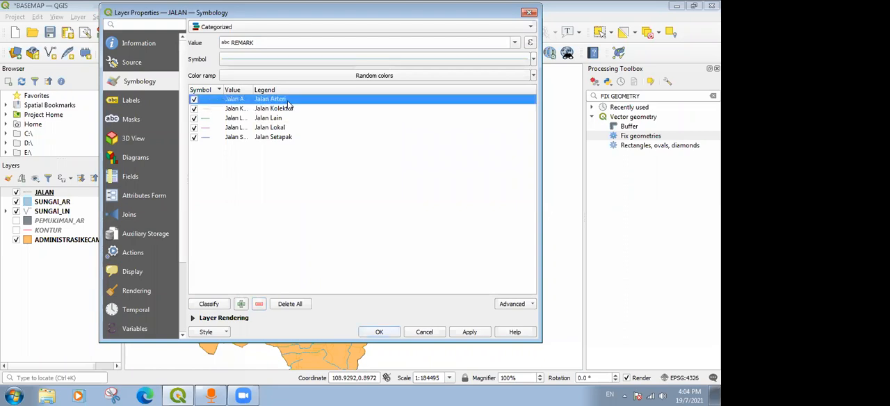
{"action": "left_click", "coordinate": [209, 109]}
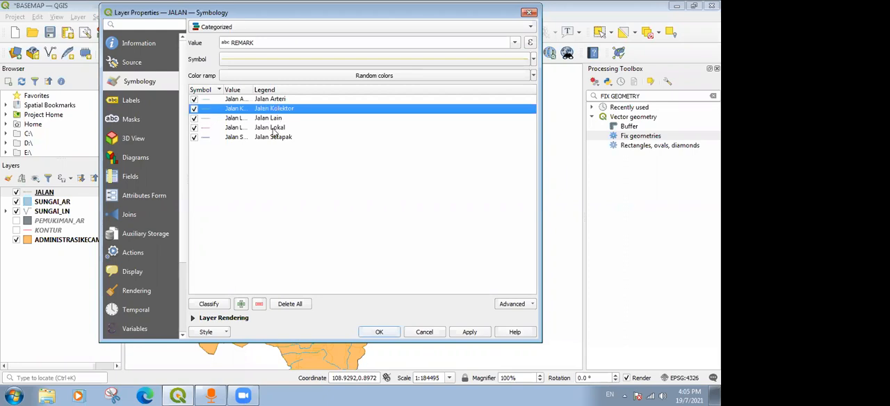
{"action": "left_click", "coordinate": [208, 100]}
{"action": "double_click", "coordinate": [206, 101]}
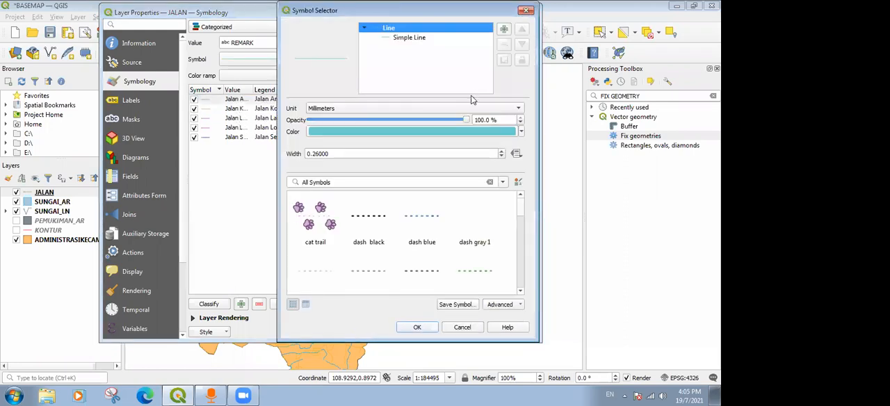
{"action": "left_click_drag", "start_coordinate": [312, 153], "coordinate": [364, 153]}
{"action": "type", "text": "2"}
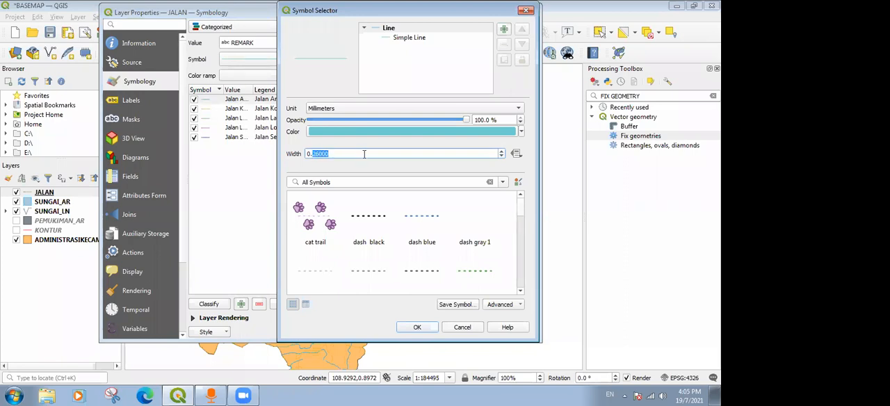
{"action": "type", "text": "36"}
{"action": "left_click", "coordinate": [438, 68]}
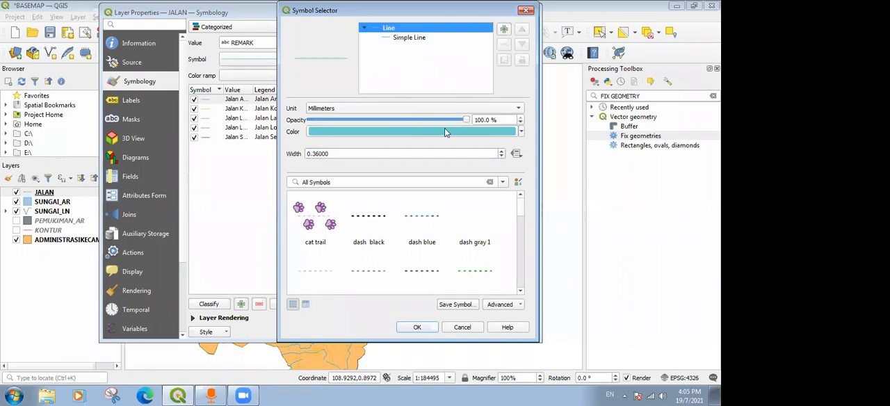
{"action": "left_click", "coordinate": [521, 132]}
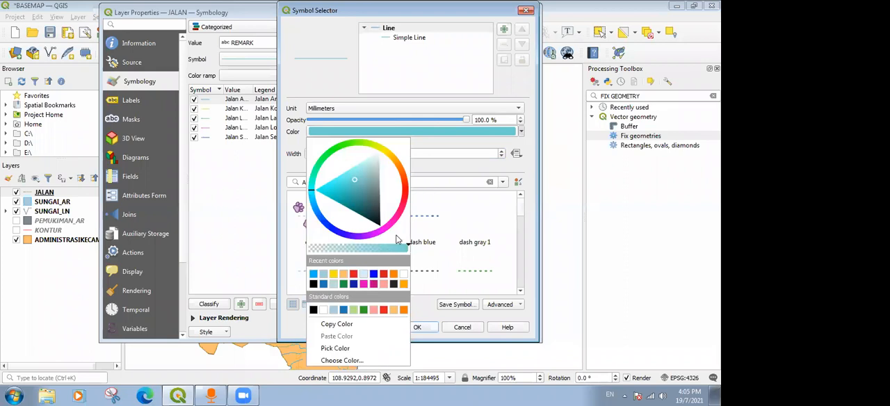
{"action": "left_click", "coordinate": [353, 275]}
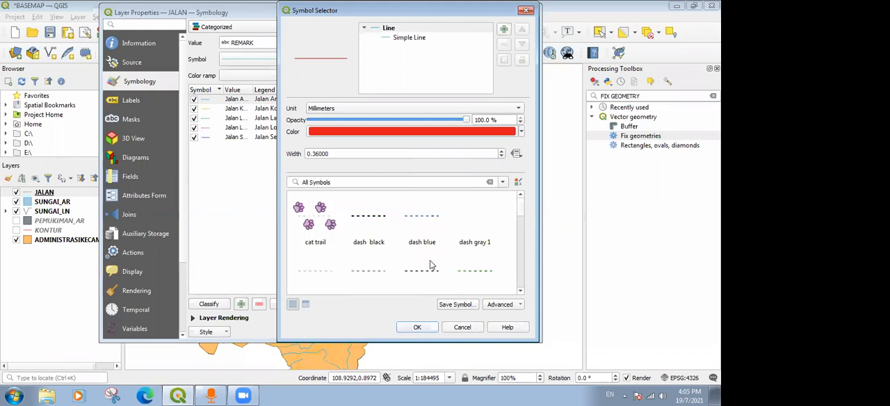
{"action": "left_click", "coordinate": [419, 327]}
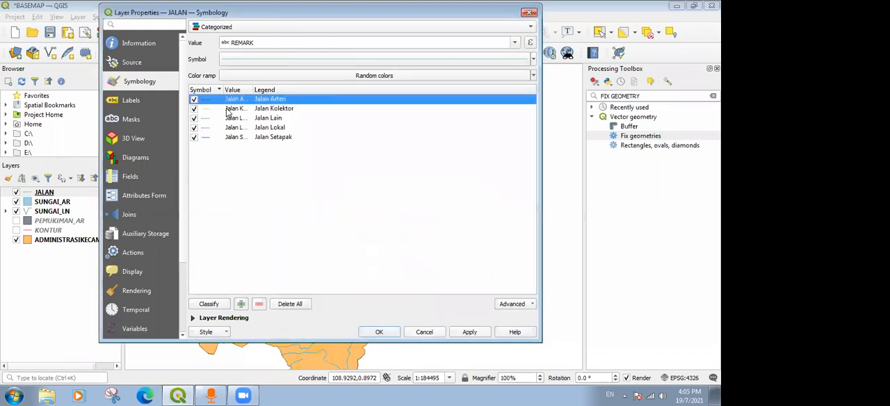
Style the Jalan Kolektor category with a red line 0.3 mm wide and apply the JALAN layer style.
{"action": "double_click", "coordinate": [209, 109]}
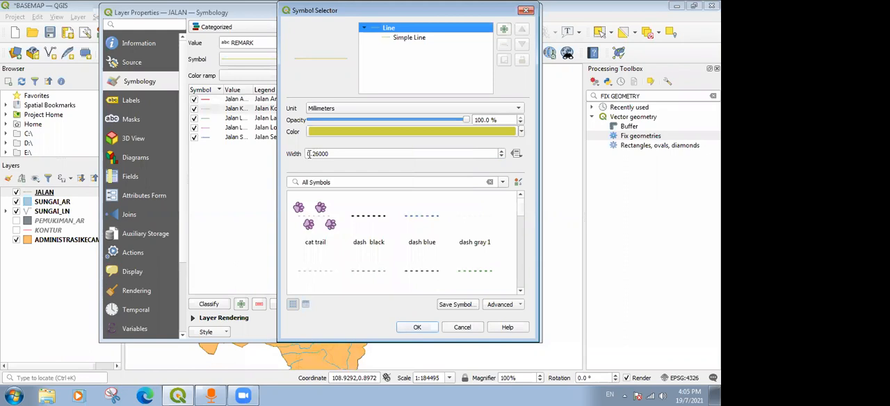
{"action": "left_click_drag", "start_coordinate": [313, 154], "coordinate": [363, 154]}
{"action": "type", "text": "3"}
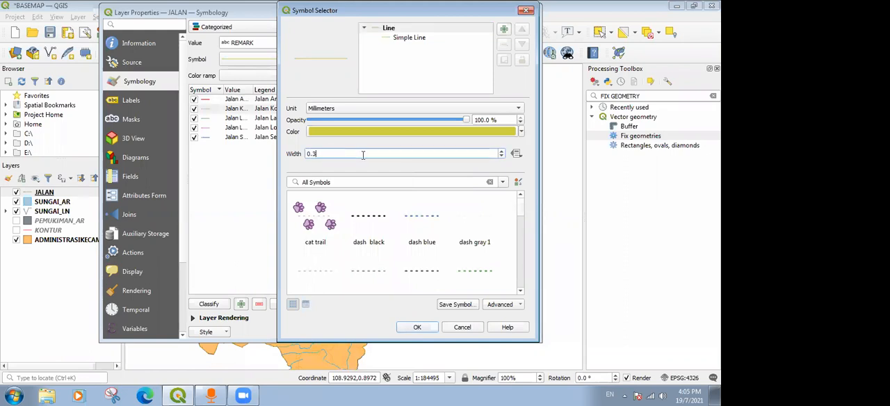
{"action": "left_click", "coordinate": [521, 135]}
{"action": "left_click", "coordinate": [314, 275]}
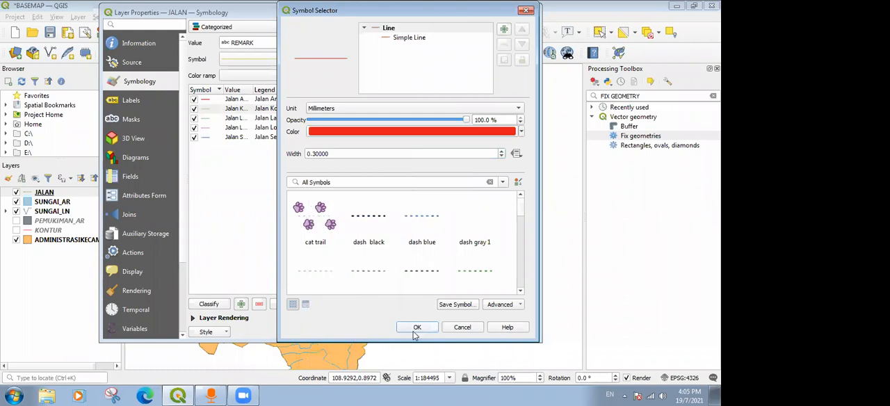
{"action": "left_click", "coordinate": [415, 329]}
{"action": "left_click", "coordinate": [208, 130]}
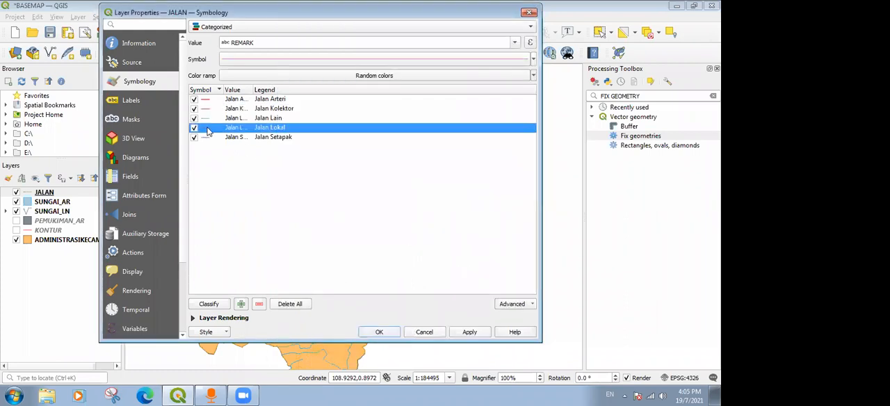
{"action": "left_click", "coordinate": [469, 332]}
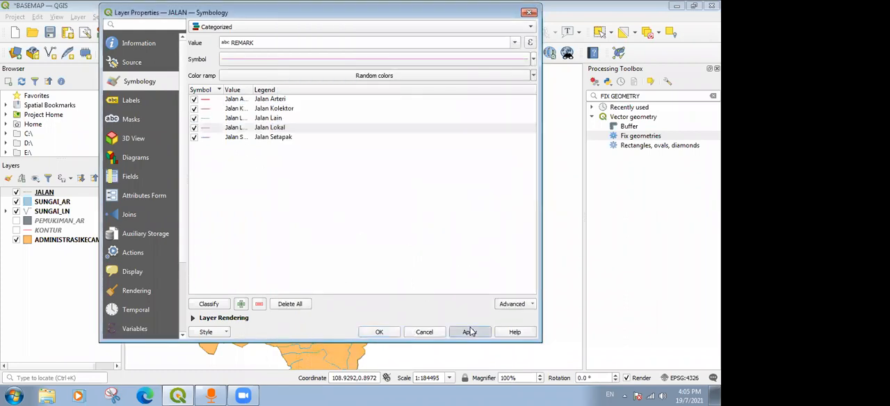
{"action": "left_click", "coordinate": [379, 331]}
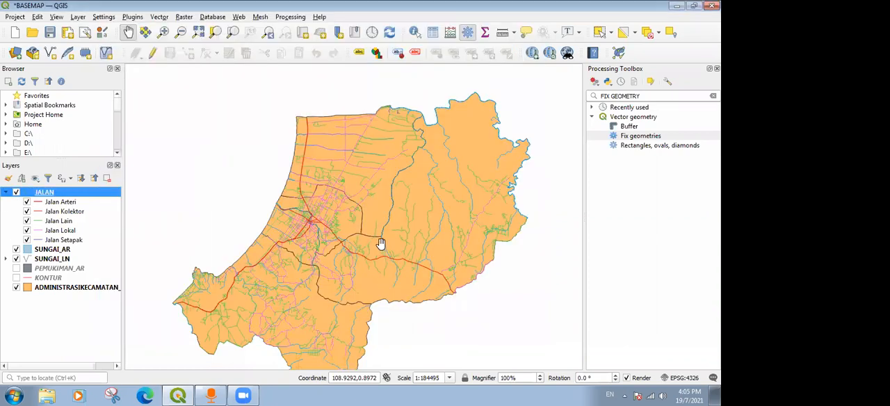
Toggle the Jalan Arteri, Jalan Kolektor and Jalan Lain categories off and on to see which roads each one covers.
{"action": "scroll", "coordinate": [303, 201], "scroll_direction": "up", "scroll_amount": 2}
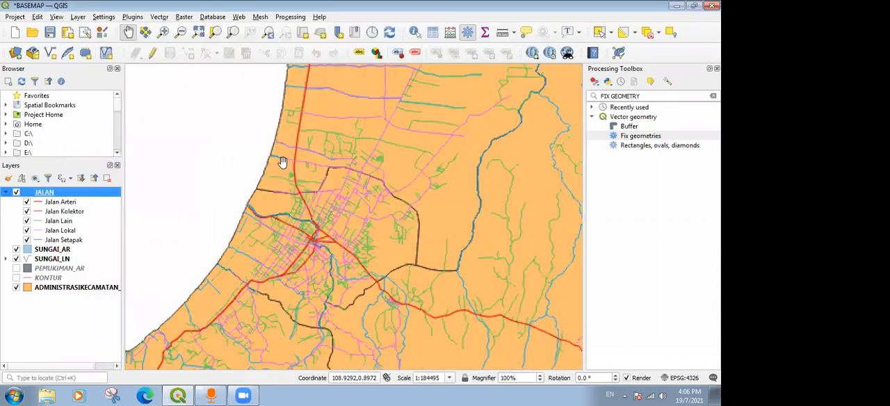
{"action": "left_click", "coordinate": [26, 203]}
{"action": "left_click", "coordinate": [27, 203]}
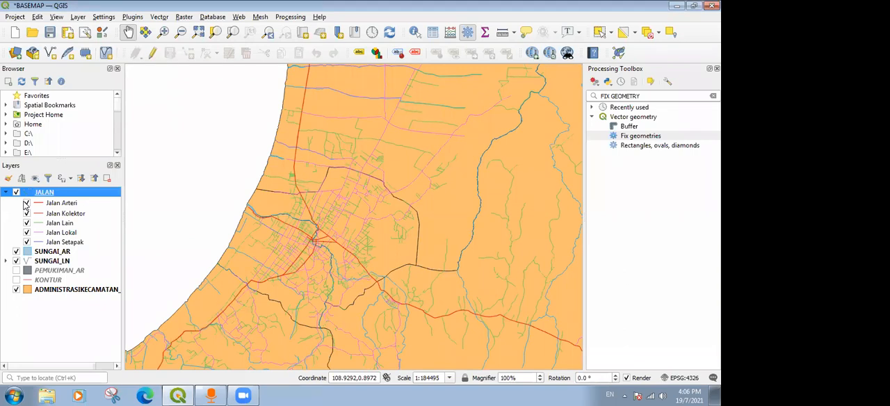
{"action": "left_click", "coordinate": [27, 214]}
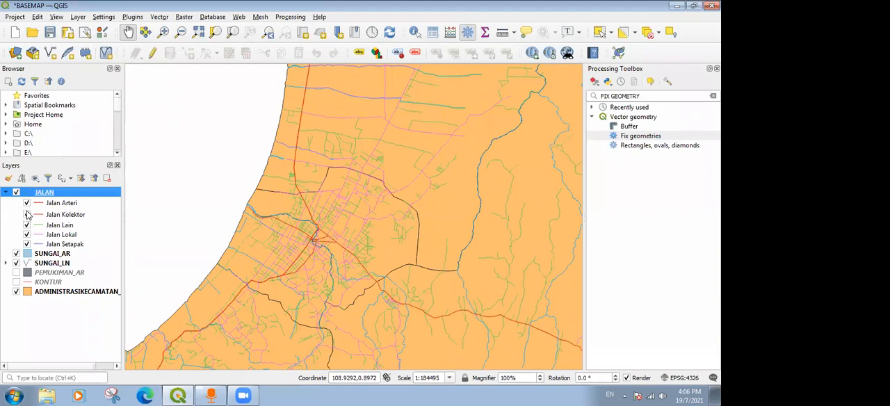
{"action": "left_click", "coordinate": [27, 214]}
{"action": "left_click", "coordinate": [27, 225]}
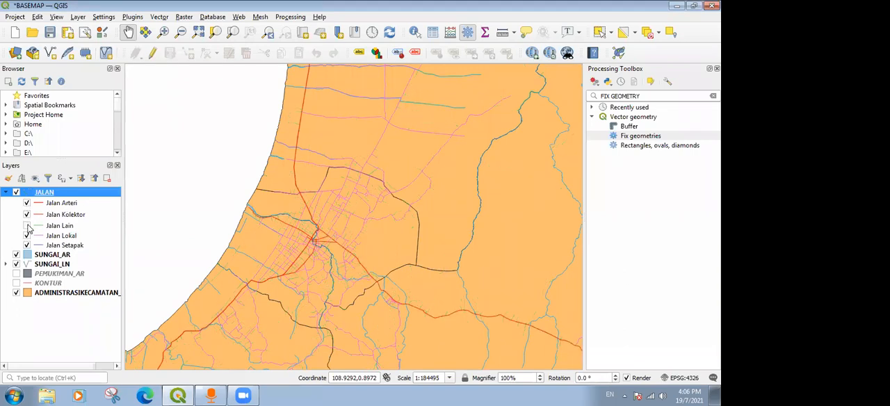
{"action": "left_click", "coordinate": [27, 225]}
{"action": "left_click", "coordinate": [27, 225]}
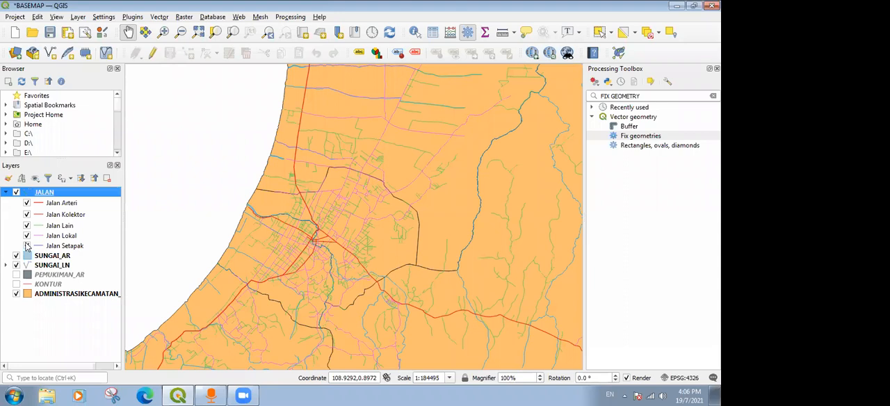
Hide the Jalan Lain and Jalan Setapak categories on the map while keeping Jalan Lokal shown.
{"action": "left_click", "coordinate": [27, 236]}
{"action": "left_click", "coordinate": [27, 225]}
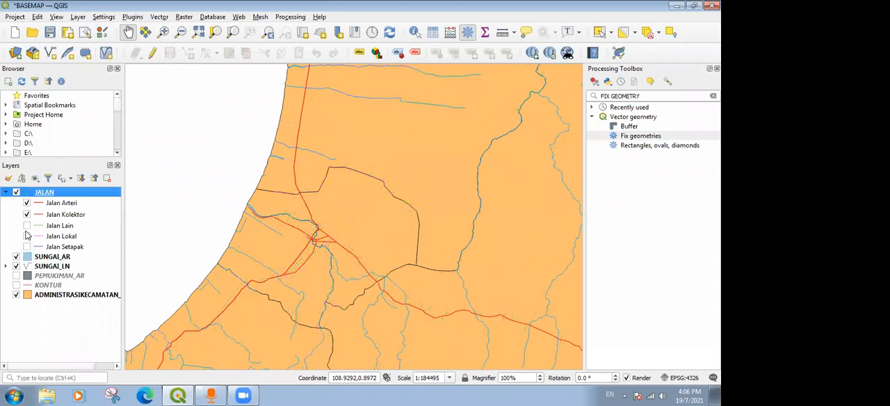
{"action": "left_click", "coordinate": [27, 236]}
Change the line color of the Jalan Lokal category to red.
{"action": "double_click", "coordinate": [54, 237]}
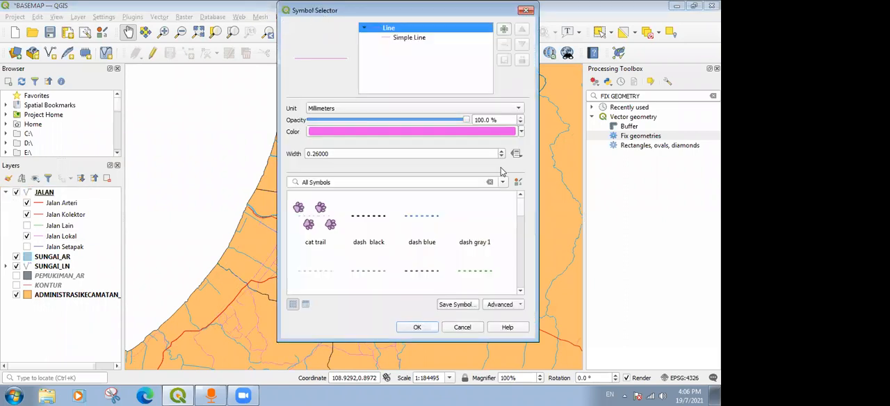
{"action": "left_click", "coordinate": [522, 132]}
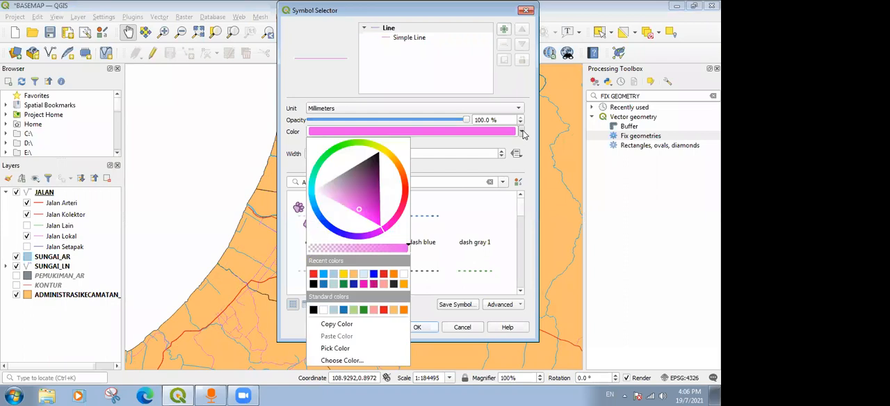
{"action": "left_click", "coordinate": [313, 275]}
{"action": "left_click", "coordinate": [426, 327]}
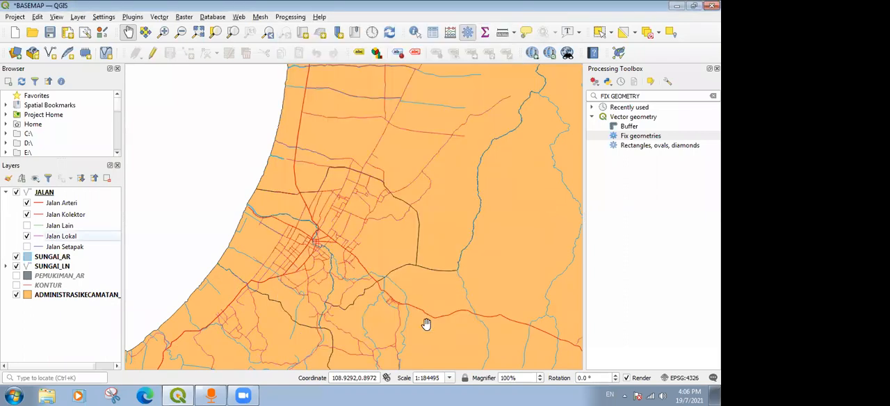
Change the line color of the Jalan Lain category to magenta and show the category on the map.
{"action": "double_click", "coordinate": [56, 228]}
{"action": "left_click", "coordinate": [520, 132]}
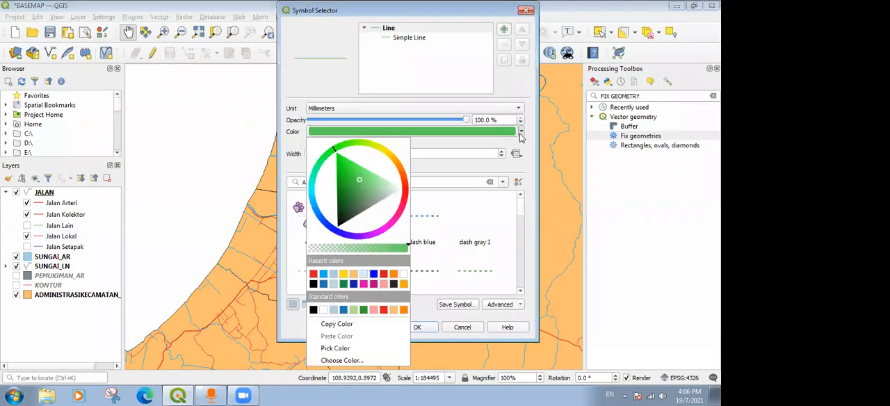
{"action": "left_click", "coordinate": [363, 284]}
{"action": "left_click", "coordinate": [419, 327]}
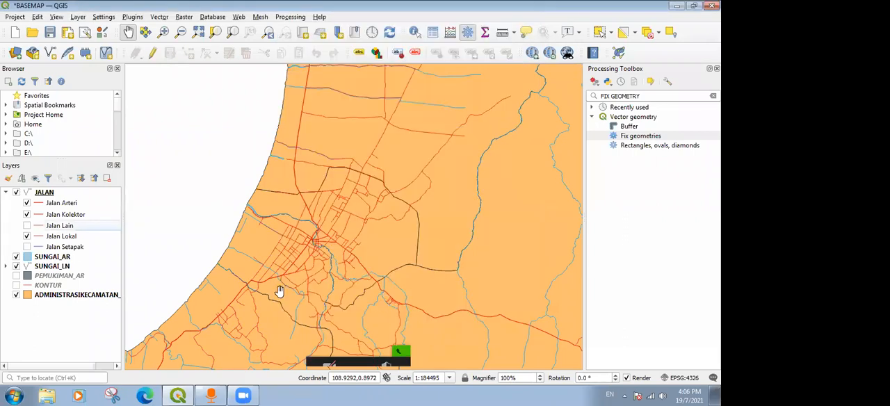
{"action": "left_click", "coordinate": [27, 225]}
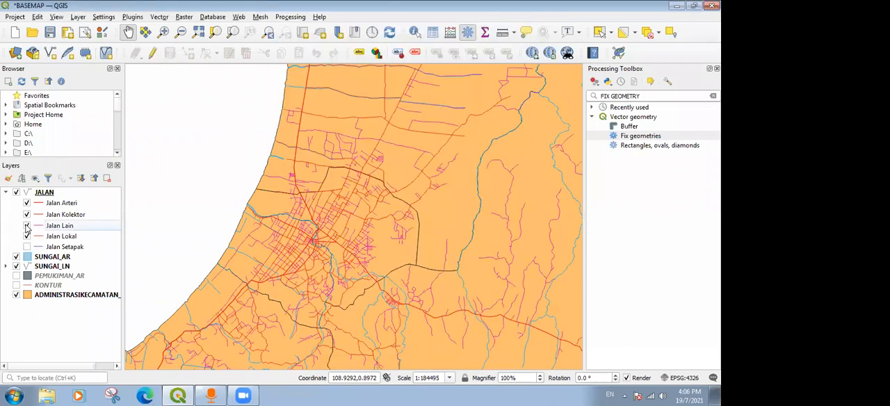
Check the density of the Jalan Lain roads across the map and hide that category.
{"action": "scroll", "coordinate": [224, 249], "scroll_direction": "down", "scroll_amount": 2}
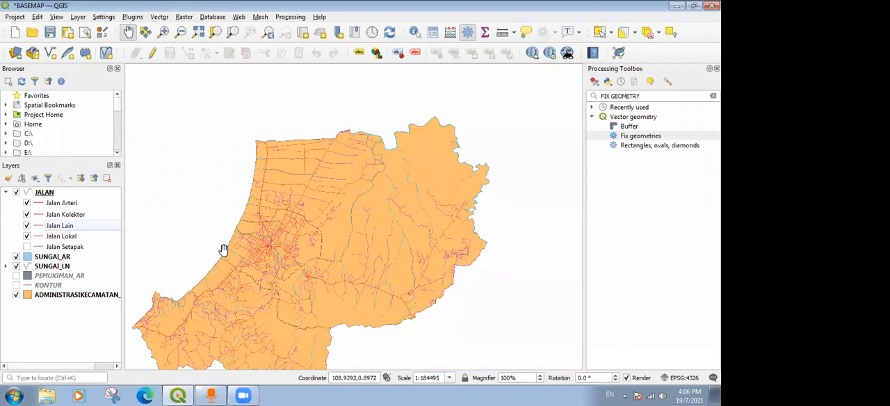
{"action": "scroll", "coordinate": [260, 239], "scroll_direction": "up", "scroll_amount": 2}
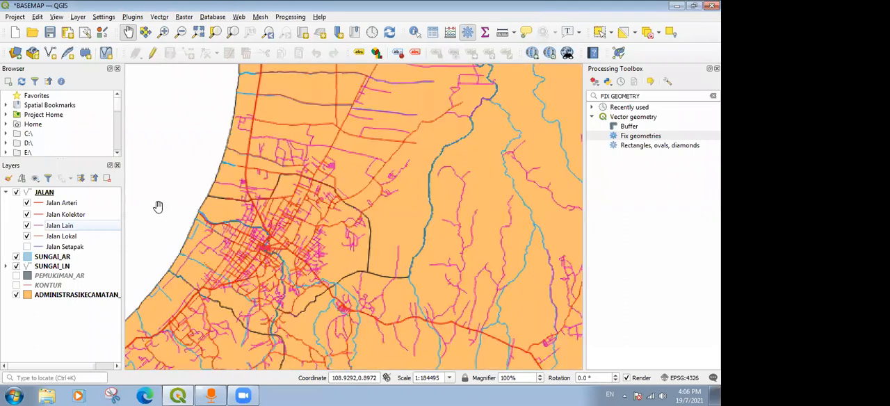
{"action": "left_click", "coordinate": [26, 226]}
{"action": "left_click", "coordinate": [26, 226]}
{"action": "scroll", "coordinate": [373, 198], "scroll_direction": "down", "scroll_amount": 2}
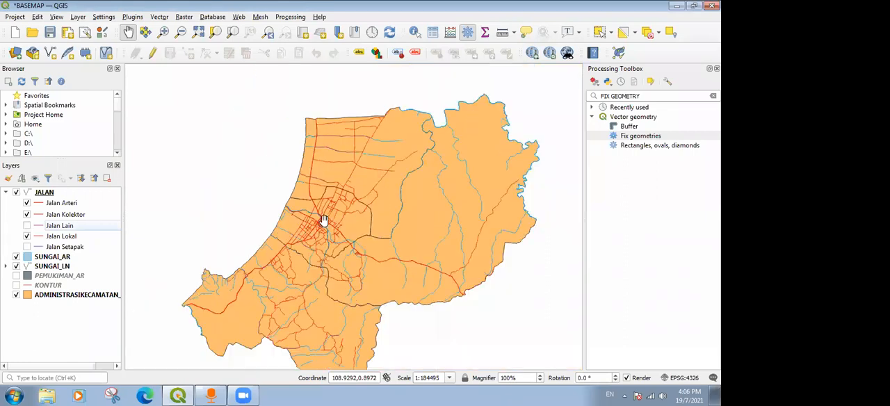
Examine the remaining roads and rivers across the map and collapse the JALAN layer's category list.
{"action": "scroll", "coordinate": [276, 248], "scroll_direction": "up", "scroll_amount": 1}
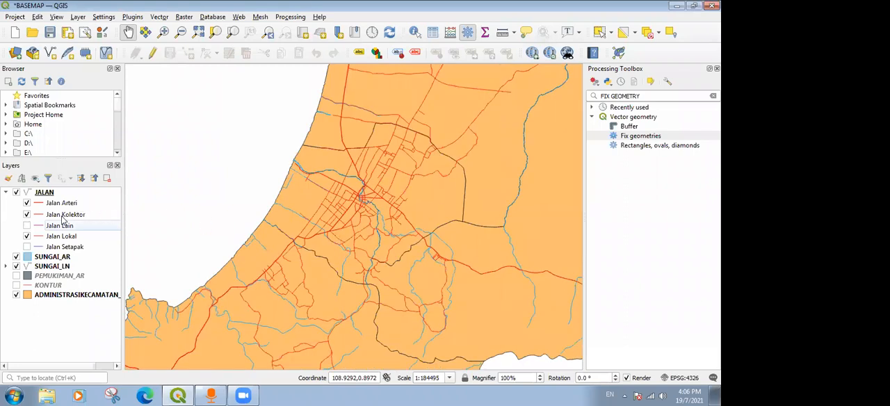
{"action": "scroll", "coordinate": [393, 183], "scroll_direction": "down", "scroll_amount": 1}
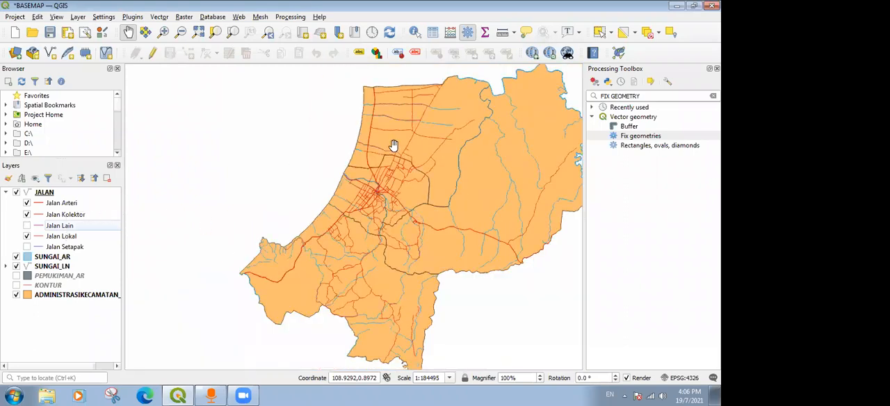
{"action": "scroll", "coordinate": [371, 224], "scroll_direction": "up", "scroll_amount": 1}
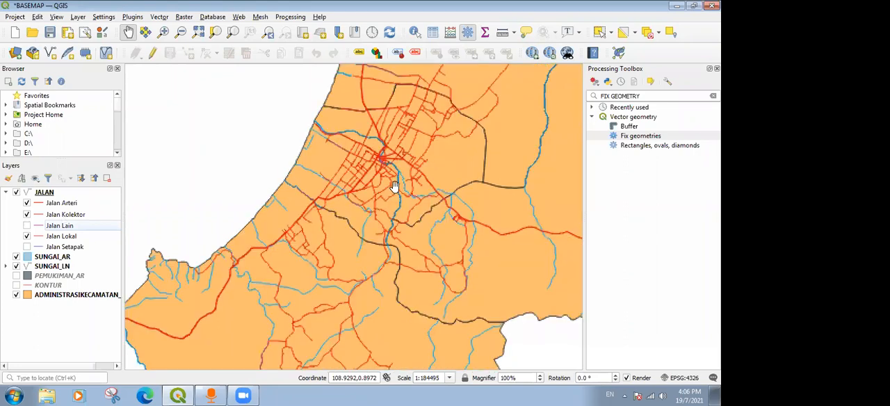
{"action": "scroll", "coordinate": [397, 179], "scroll_direction": "up", "scroll_amount": 1}
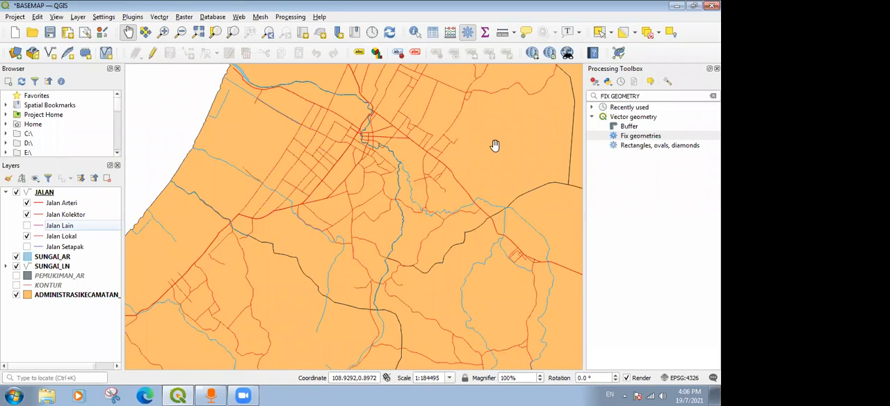
{"action": "left_click", "coordinate": [5, 192]}
{"action": "scroll", "coordinate": [401, 176], "scroll_direction": "down", "scroll_amount": 1}
{"action": "scroll", "coordinate": [409, 173], "scroll_direction": "up", "scroll_amount": 1}
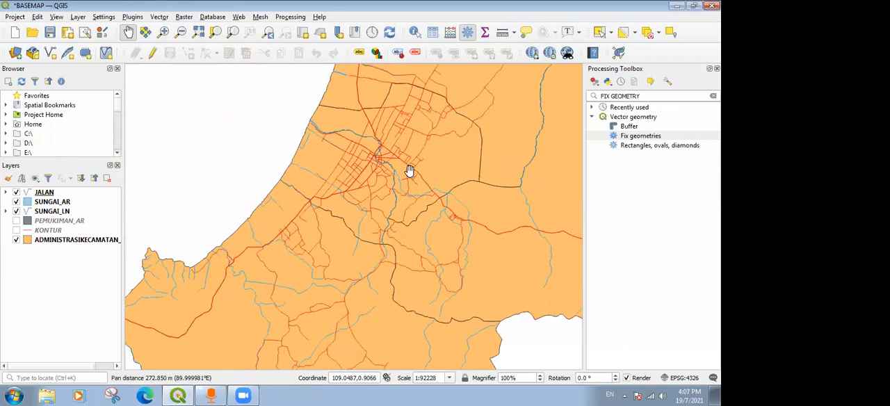
{"action": "left_click_drag", "start_coordinate": [410, 173], "coordinate": [237, 175]}
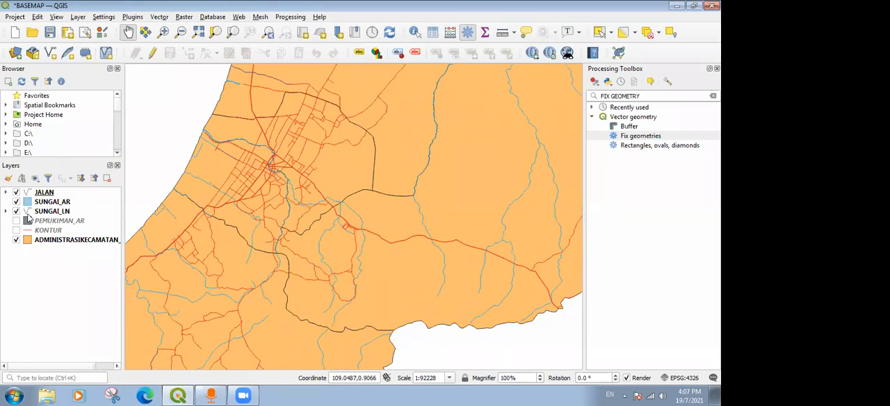
Show the PEMUKIMAN_AR layer on the map and move it to the top of the layer order.
{"action": "left_click", "coordinate": [17, 221]}
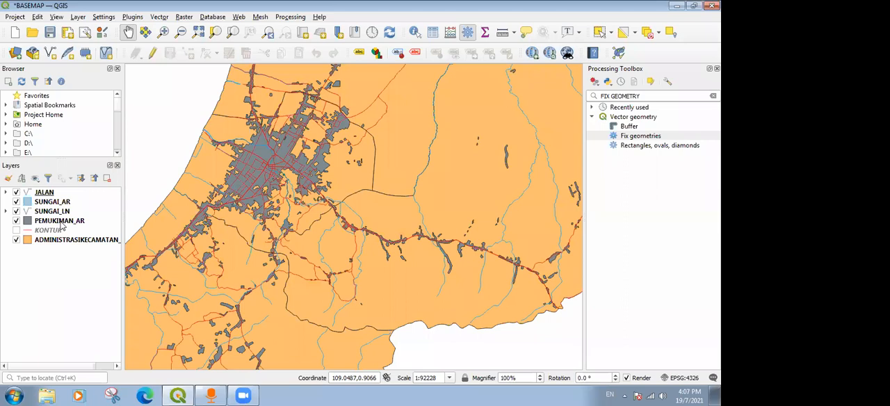
{"action": "left_click", "coordinate": [62, 221]}
{"action": "left_click_drag", "start_coordinate": [84, 225], "coordinate": [94, 193]}
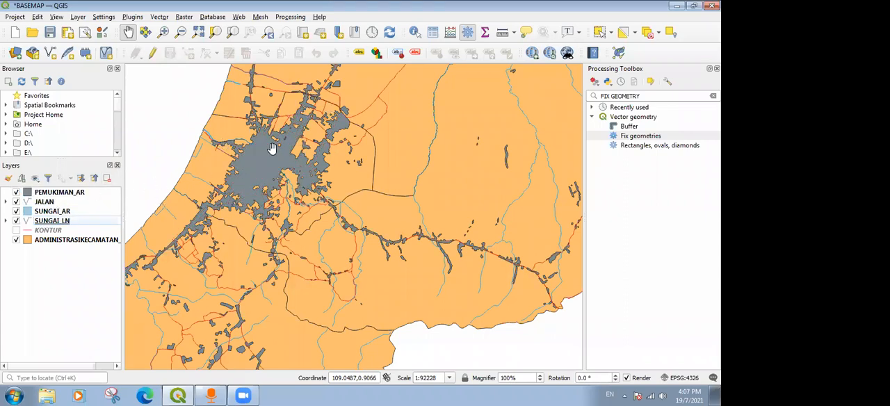
Move the PEMUKIMAN_AR layer beneath the roads, rivers and KONTUR, directly above the ADMINISTRASIKECAMATAN layer.
{"action": "left_click", "coordinate": [81, 194]}
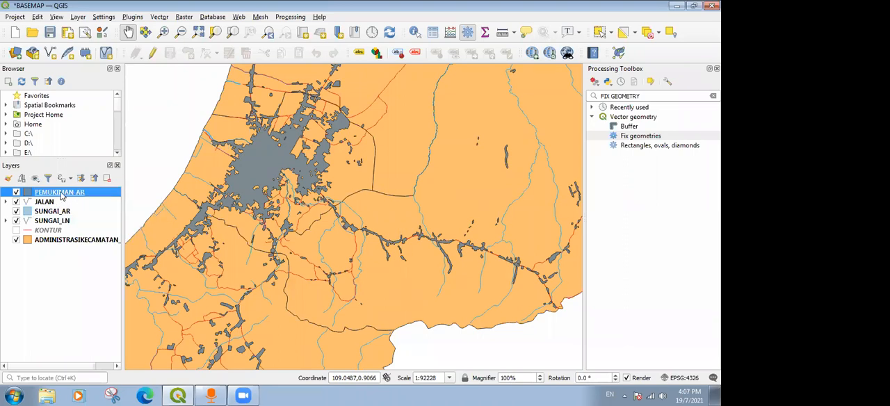
{"action": "left_click_drag", "start_coordinate": [61, 195], "coordinate": [87, 228]}
{"action": "left_click_drag", "start_coordinate": [85, 227], "coordinate": [86, 235]}
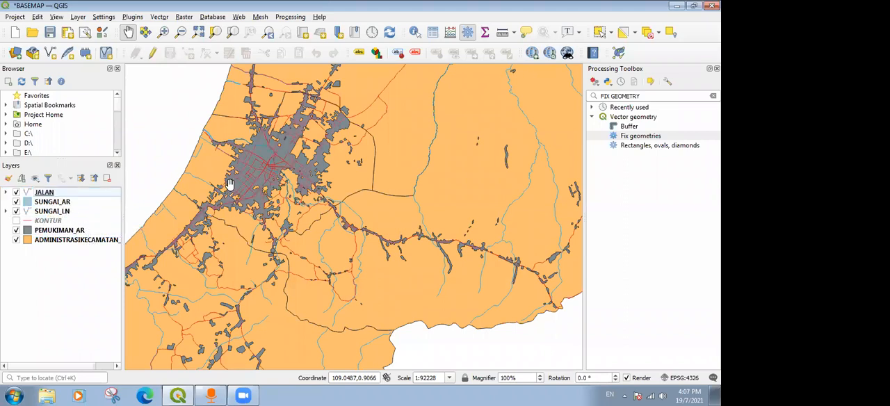
Hide the KONTUR layer and place it below PEMUKIMAN_AR in the layer order.
{"action": "scroll", "coordinate": [247, 162], "scroll_direction": "up", "scroll_amount": 2}
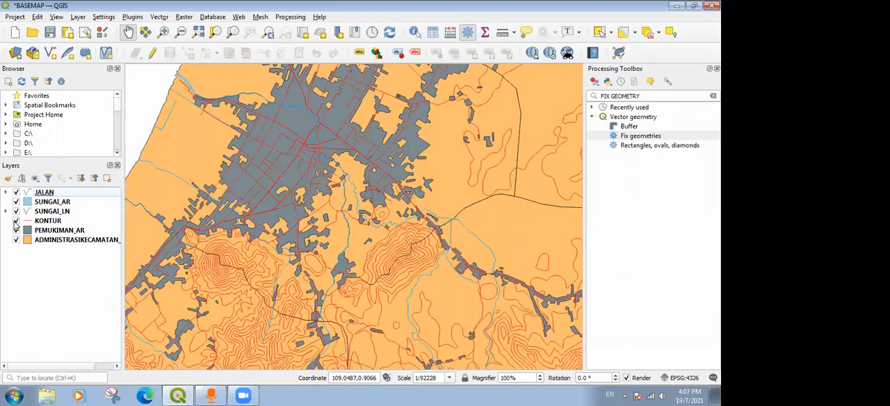
{"action": "left_click", "coordinate": [16, 221]}
{"action": "left_click_drag", "start_coordinate": [58, 235], "coordinate": [46, 226]}
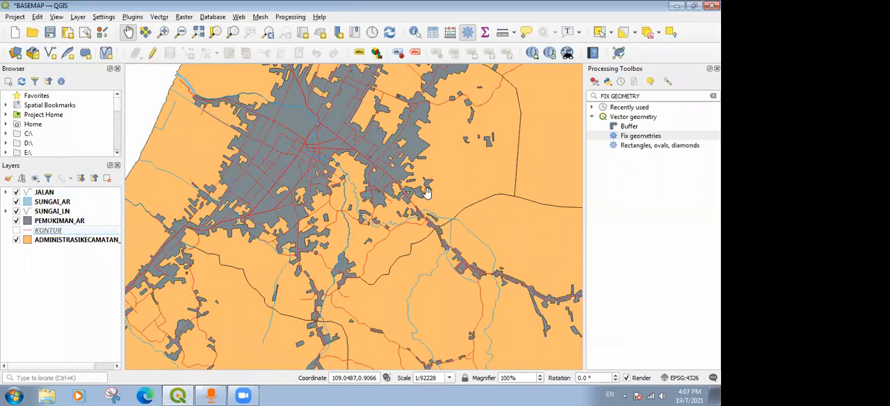
Examine how the roads and rivers read over the PEMUKIMAN_AR settlement areas at different scales.
{"action": "scroll", "coordinate": [427, 193], "scroll_direction": "down", "scroll_amount": 2}
{"action": "scroll", "coordinate": [430, 206], "scroll_direction": "up", "scroll_amount": 3}
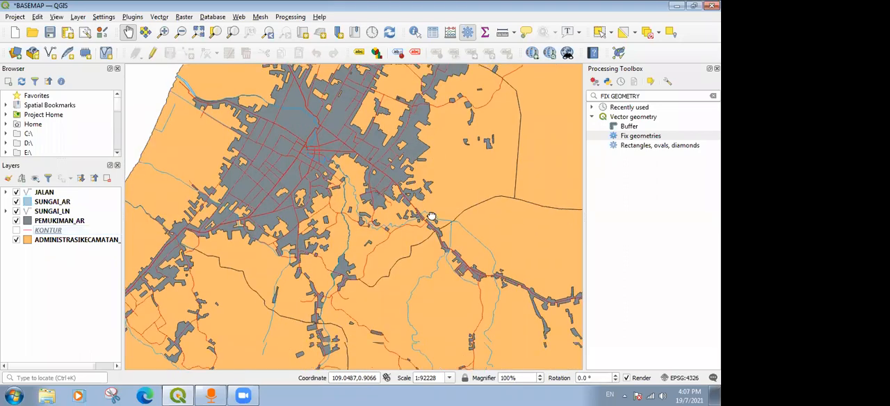
{"action": "left_click_drag", "start_coordinate": [431, 215], "coordinate": [314, 180]}
{"action": "scroll", "coordinate": [290, 223], "scroll_direction": "up", "scroll_amount": 5}
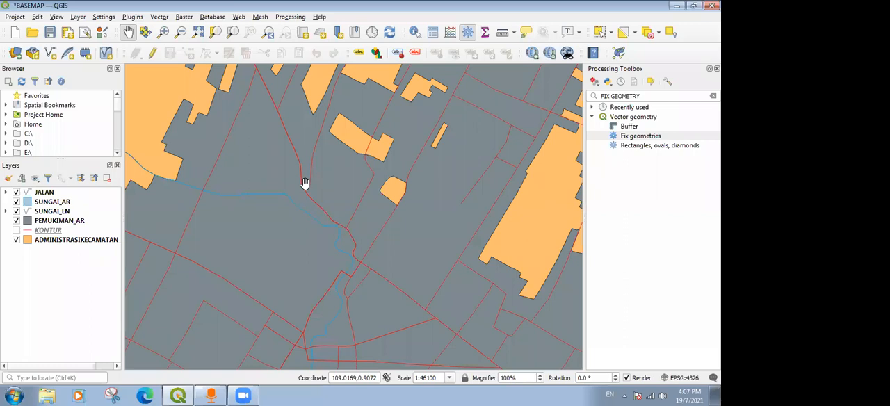
{"action": "scroll", "coordinate": [296, 187], "scroll_direction": "down", "scroll_amount": 4}
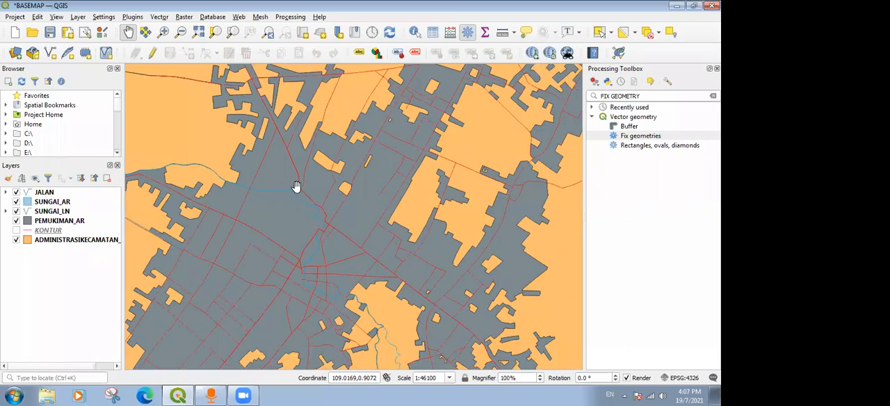
{"action": "left_click", "coordinate": [423, 168]}
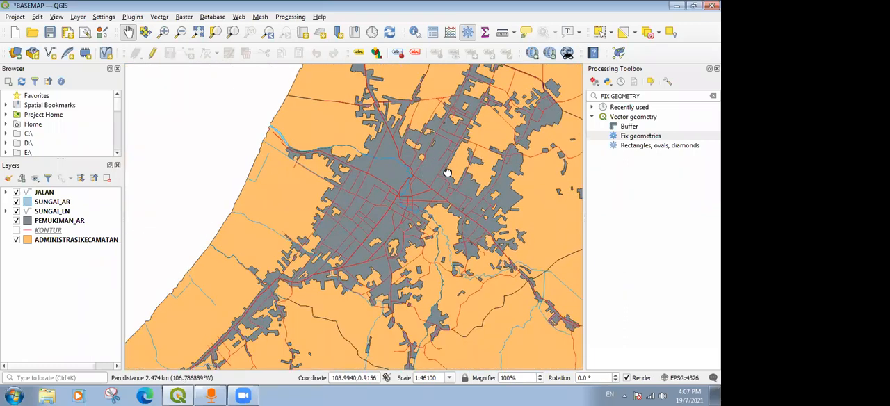
{"action": "left_click_drag", "start_coordinate": [417, 185], "coordinate": [127, 192]}
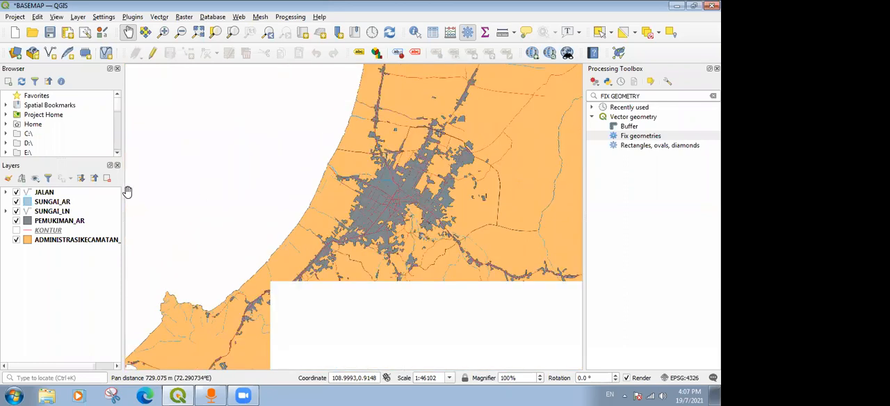
Change the simple fill color of the PEMUKIMAN_AR layer to orange (#e08600) and apply it.
{"action": "left_click", "coordinate": [57, 222]}
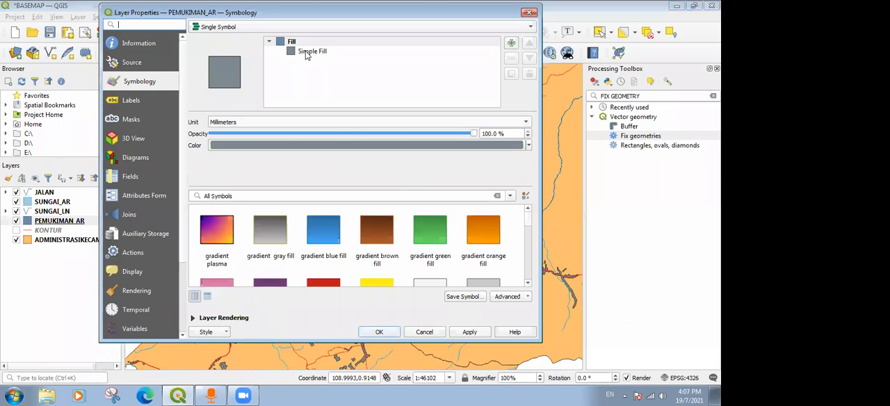
{"action": "left_click", "coordinate": [306, 53]}
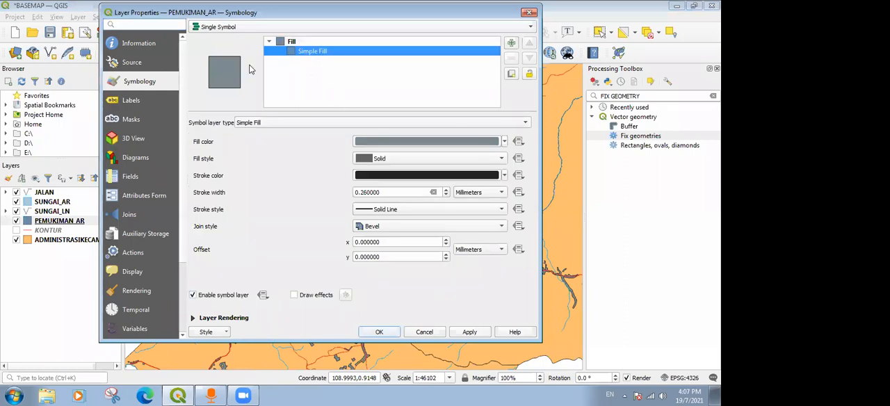
{"action": "left_click", "coordinate": [505, 141]}
{"action": "left_click", "coordinate": [505, 144]}
{"action": "left_click", "coordinate": [487, 144]}
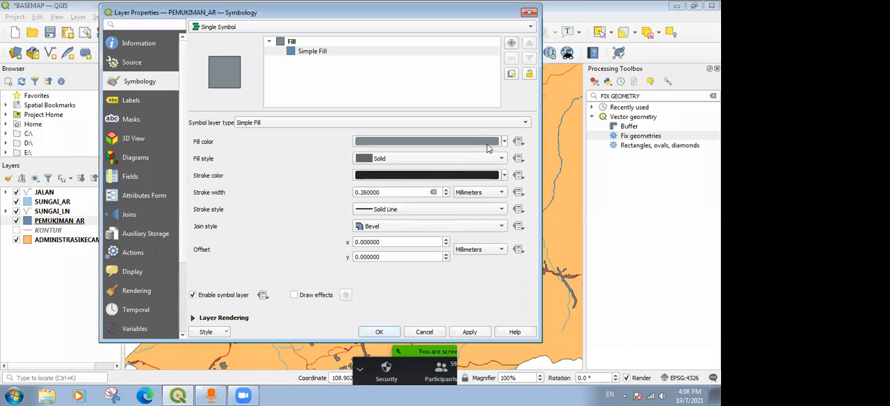
{"action": "scroll", "coordinate": [405, 201], "scroll_direction": "down", "scroll_amount": 3}
{"action": "scroll", "coordinate": [403, 199], "scroll_direction": "up", "scroll_amount": 3}
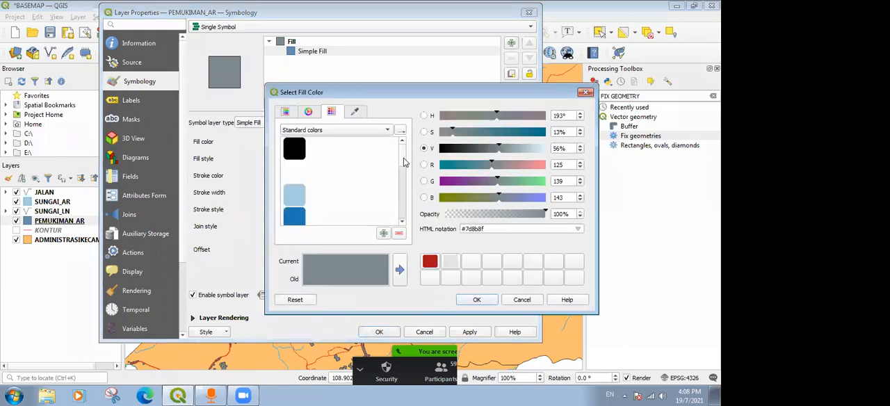
{"action": "left_click", "coordinate": [309, 112]}
{"action": "left_click", "coordinate": [337, 112]}
{"action": "left_click", "coordinate": [290, 115]}
{"action": "mouse_move", "coordinate": [360, 204]}
{"action": "left_mouse_down"}
{"action": "mouse_move", "coordinate": [381, 221]}
{"action": "mouse_move", "coordinate": [360, 173]}
{"action": "mouse_move", "coordinate": [391, 160]}
{"action": "mouse_move", "coordinate": [364, 169]}
{"action": "mouse_move", "coordinate": [369, 175]}
{"action": "mouse_move", "coordinate": [391, 148]}
{"action": "mouse_move", "coordinate": [368, 146]}
{"action": "mouse_move", "coordinate": [390, 150]}
{"action": "left_mouse_up"}
{"action": "left_click", "coordinate": [309, 112]}
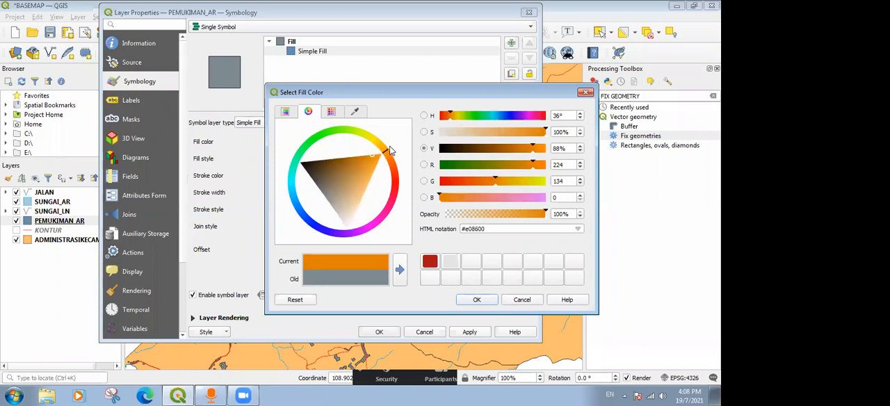
{"action": "left_click", "coordinate": [478, 300]}
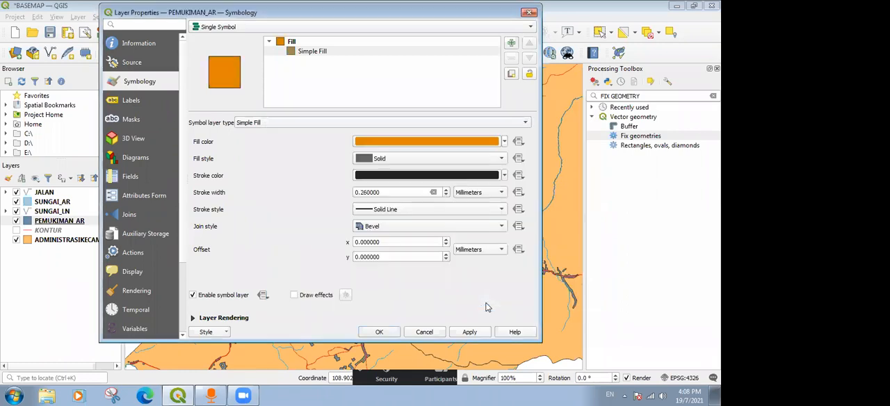
{"action": "left_click", "coordinate": [467, 333]}
{"action": "left_click", "coordinate": [380, 332]}
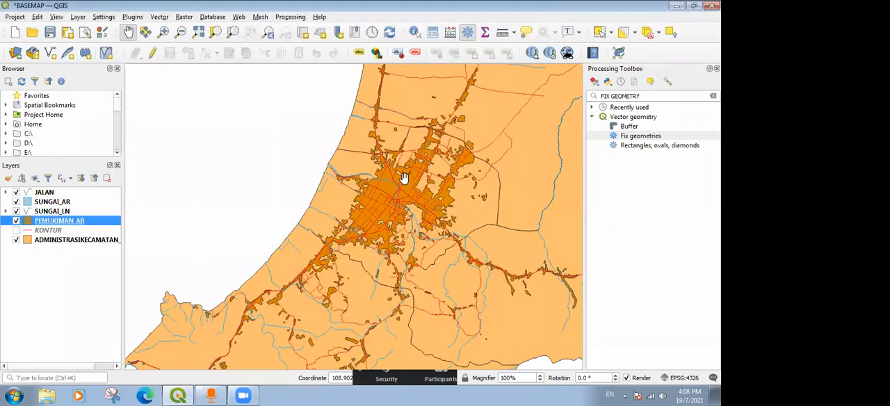
Check the contrast between the orange settlement areas and the ADMINISTRASIKECAMATAN background across the map.
{"action": "scroll", "coordinate": [433, 159], "scroll_direction": "up", "scroll_amount": 2}
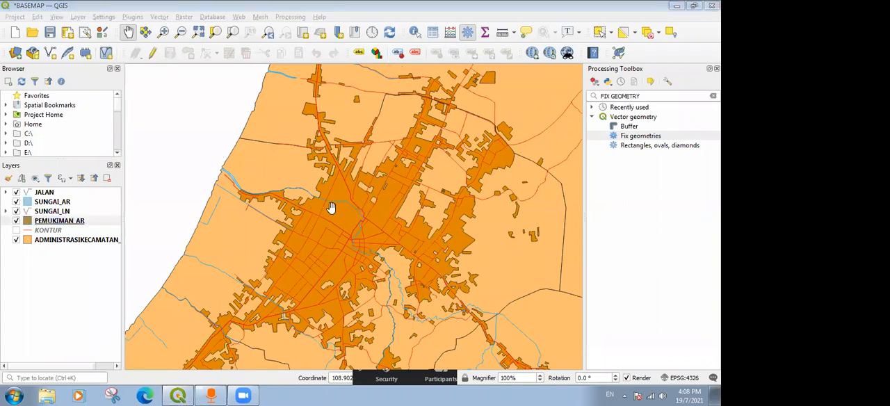
{"action": "left_click", "coordinate": [482, 158]}
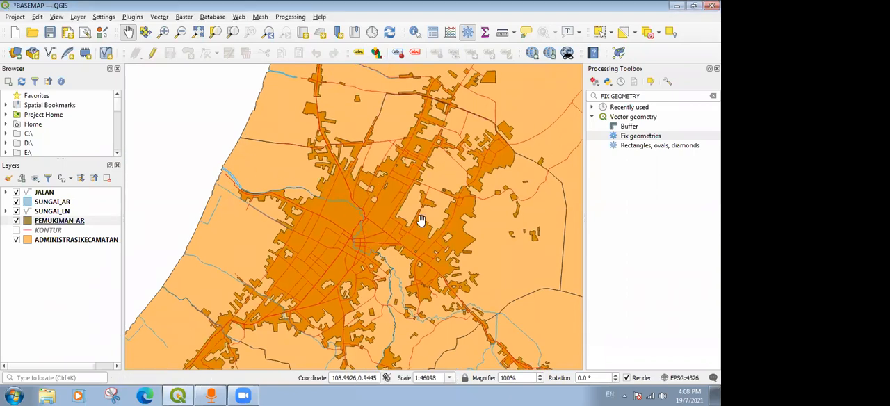
{"action": "left_click", "coordinate": [76, 240]}
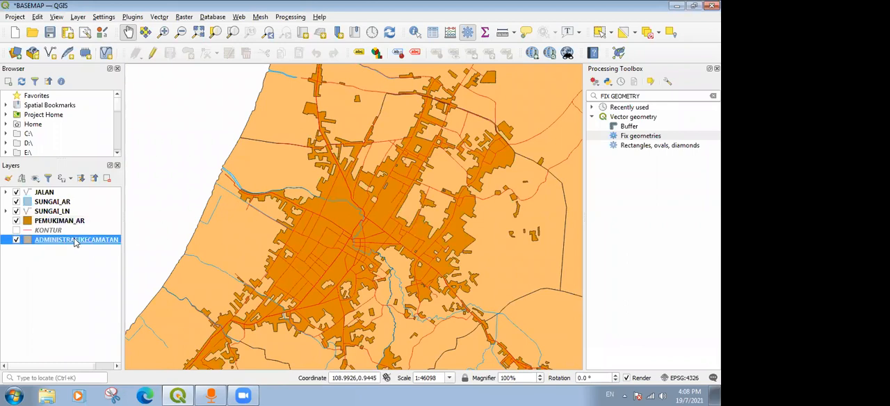
{"action": "scroll", "coordinate": [257, 233], "scroll_direction": "down", "scroll_amount": 1}
{"action": "left_click_drag", "start_coordinate": [379, 228], "coordinate": [272, 277]}
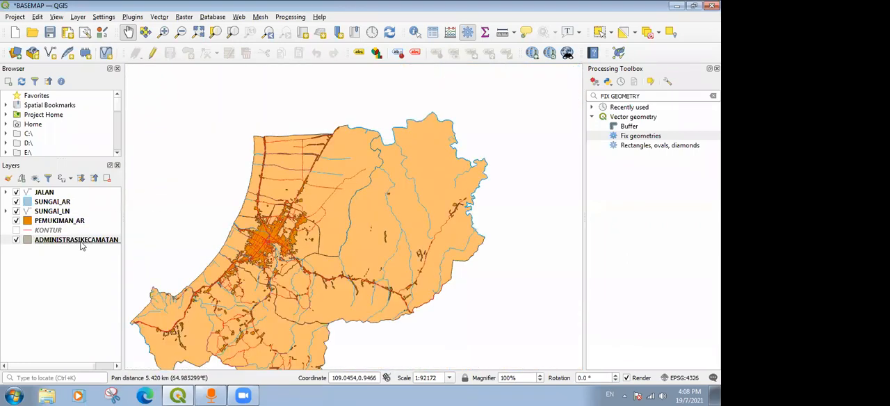
Change the simple fill color of the ADMINISTRASIKECAMATAN_AR_50K layer to pale cream (#fde5ac) and apply it.
{"action": "left_click", "coordinate": [48, 240]}
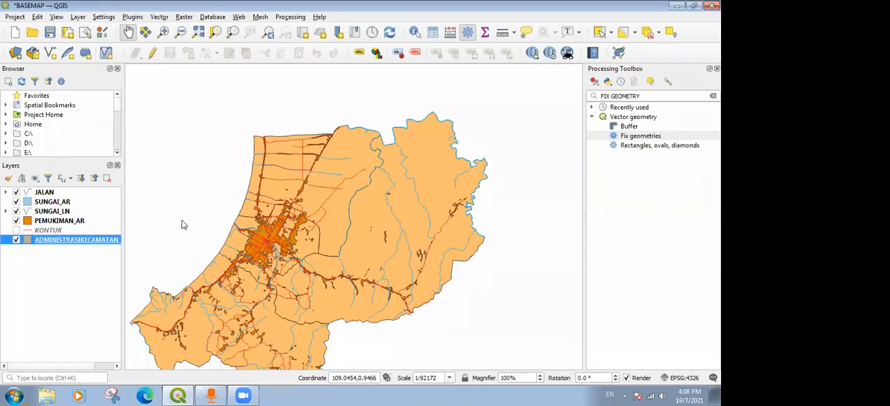
{"action": "double_click", "coordinate": [42, 239]}
{"action": "left_click", "coordinate": [311, 51]}
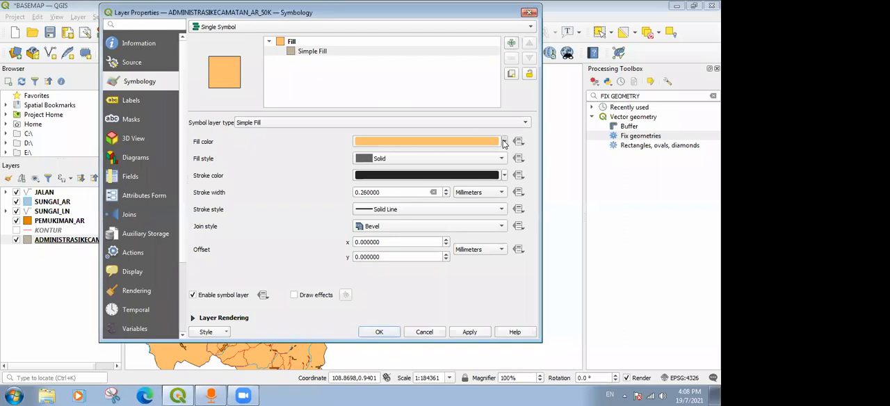
{"action": "left_click", "coordinate": [468, 144]}
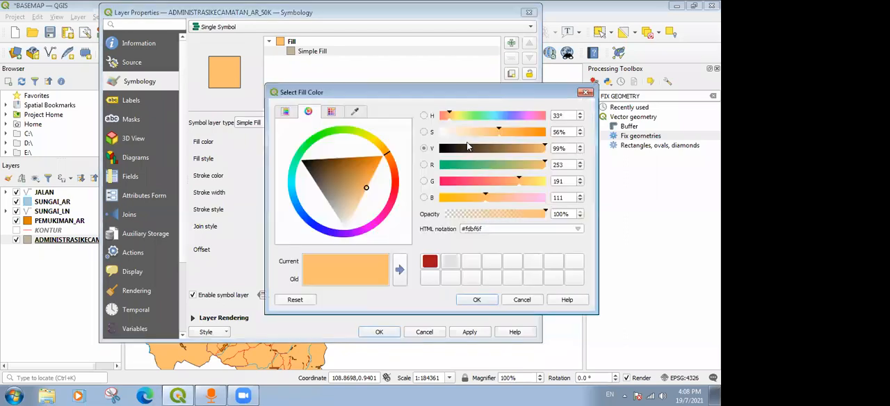
{"action": "left_click", "coordinate": [284, 111]}
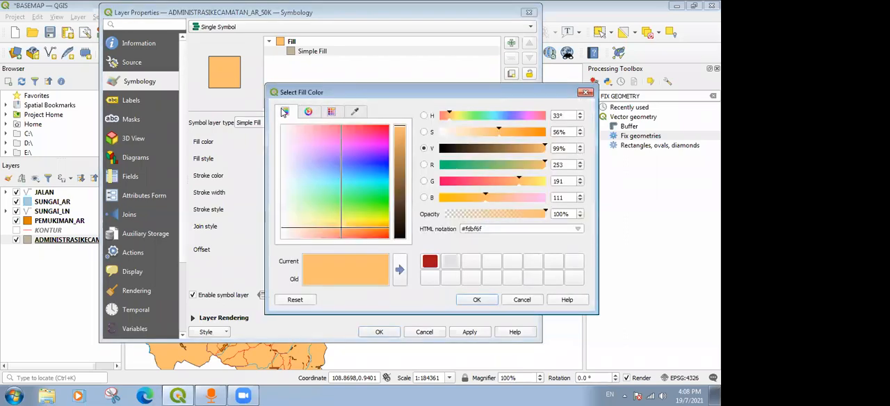
{"action": "left_click", "coordinate": [333, 113]}
{"action": "scroll", "coordinate": [404, 153], "scroll_direction": "down", "scroll_amount": 5}
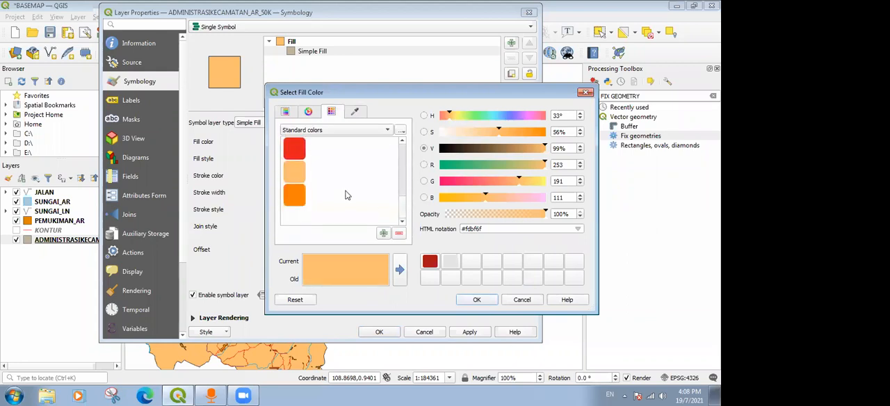
{"action": "left_click", "coordinate": [292, 177]}
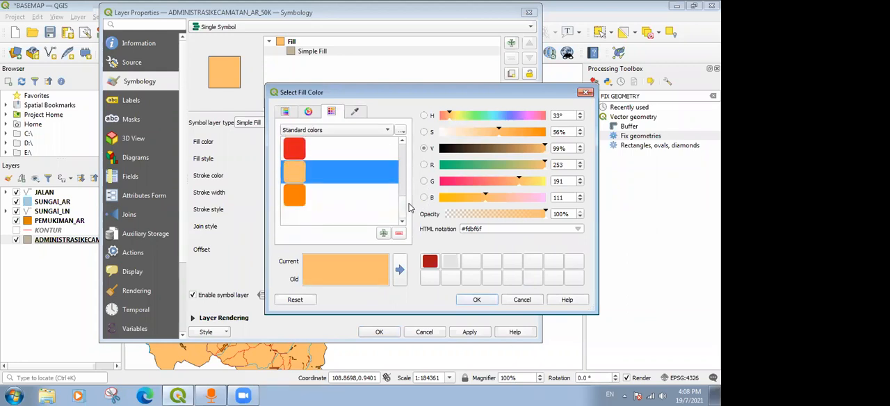
{"action": "left_click_drag", "start_coordinate": [406, 209], "coordinate": [410, 151]}
{"action": "left_click", "coordinate": [286, 112]}
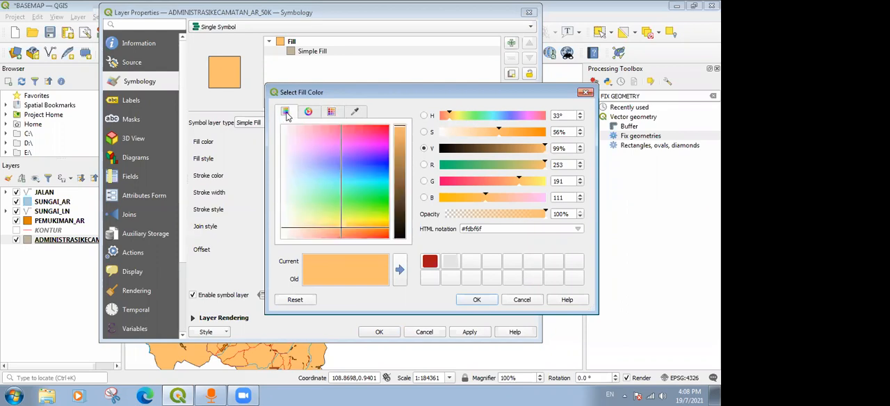
{"action": "left_click_drag", "start_coordinate": [371, 223], "coordinate": [316, 230]}
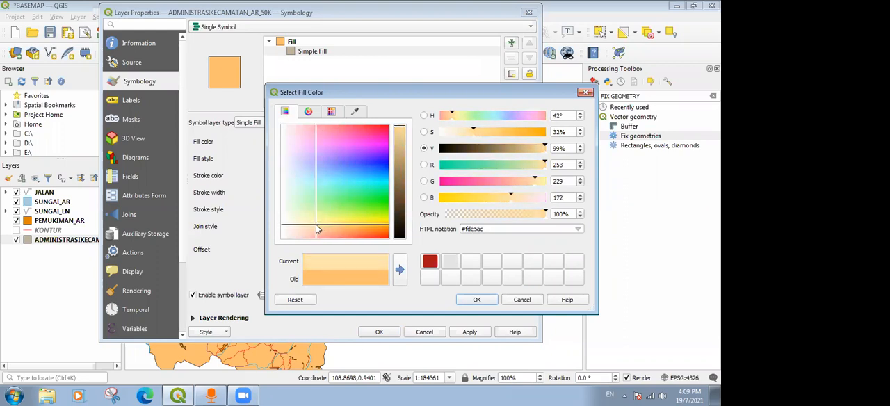
{"action": "left_click", "coordinate": [476, 299]}
{"action": "left_click", "coordinate": [483, 335]}
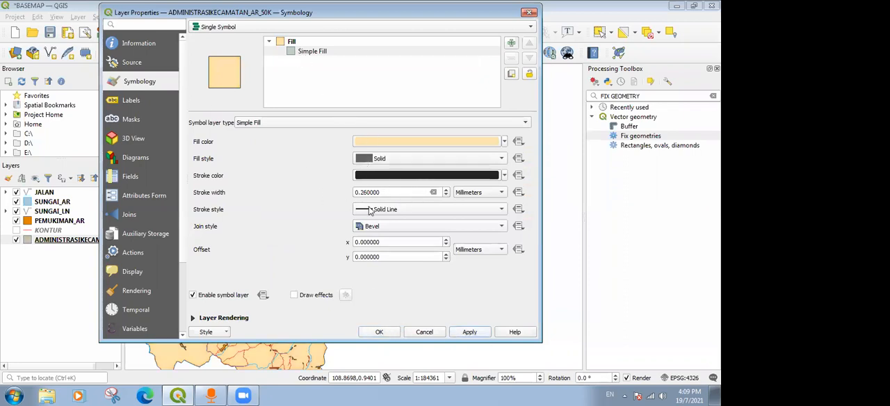
Set the ADMINISTRASIKECAMATAN_AR_50K outline to a Dash Dot Line stroke 0.26 mm wide and apply it.
{"action": "left_click", "coordinate": [409, 212]}
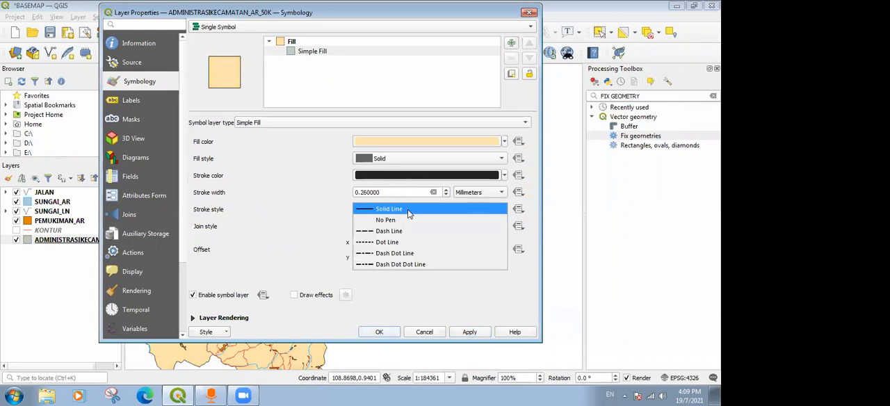
{"action": "left_click", "coordinate": [408, 255]}
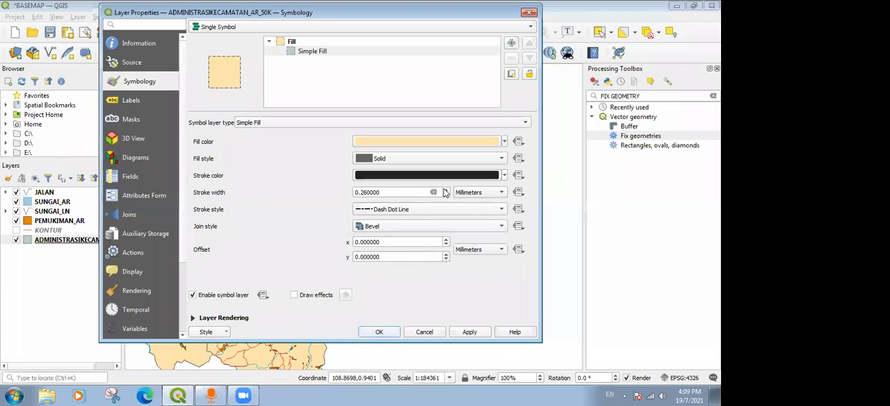
{"action": "left_click", "coordinate": [444, 189]}
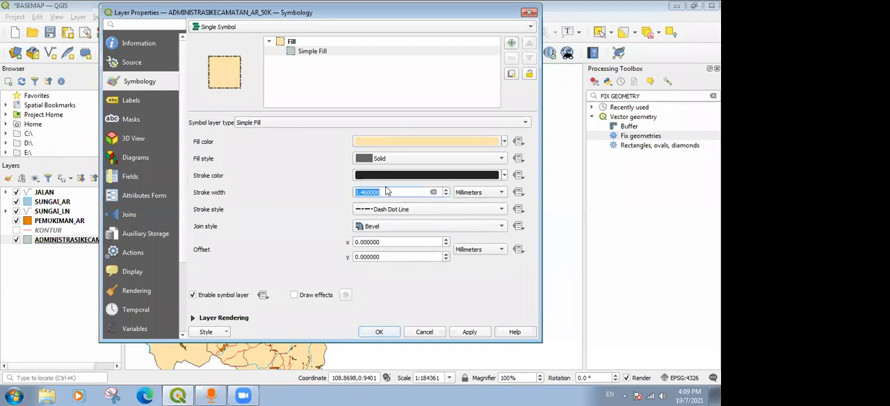
{"action": "left_click", "coordinate": [362, 192]}
{"action": "left_click", "coordinate": [476, 333]}
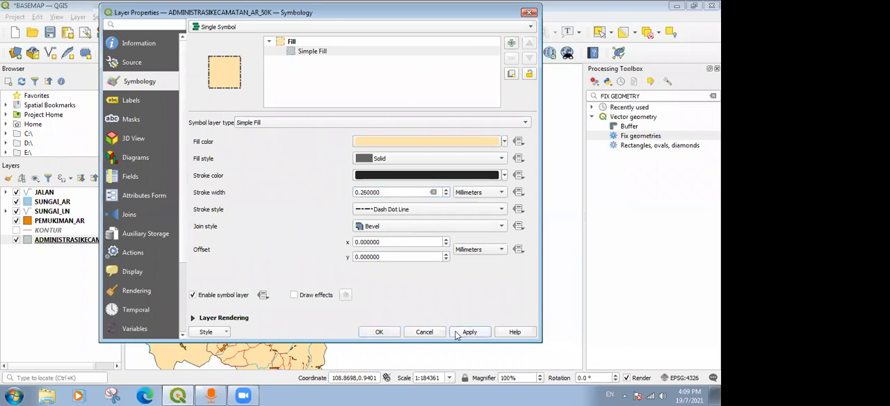
Set the ADMINISTRASIKECAMATAN_AR_50K stroke width to 0.36 mm, apply it and close the layer properties.
{"action": "left_click", "coordinate": [363, 195]}
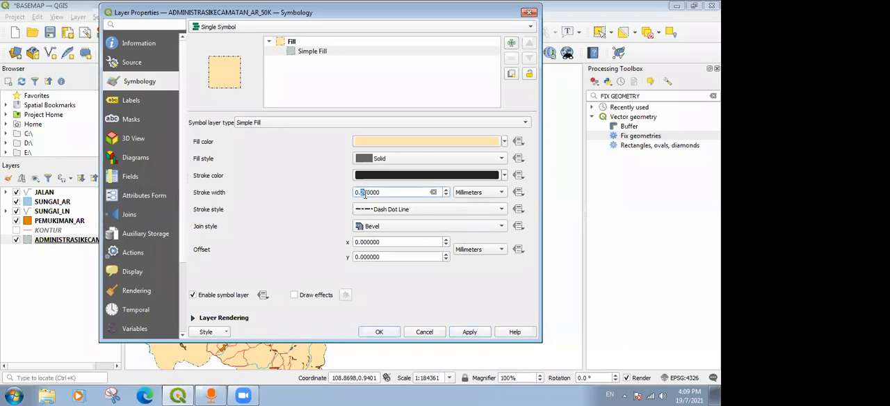
{"action": "left_click", "coordinate": [470, 331]}
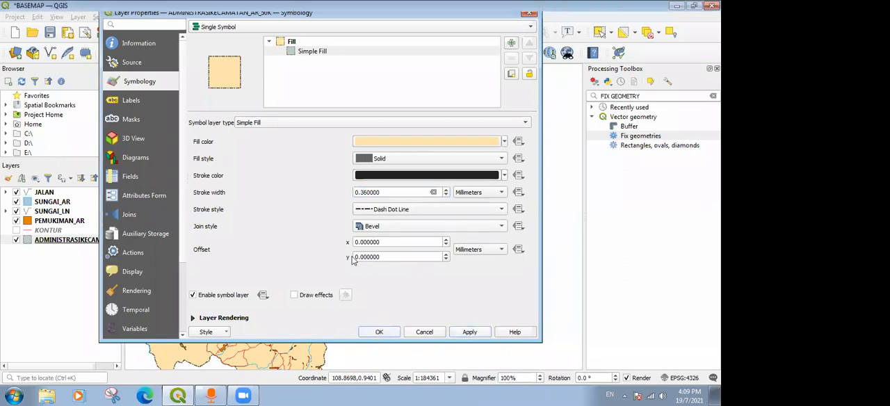
{"action": "key", "text": "Return"}
Inspect the thicker district boundaries around the main settlement, along the coast and across the whole map.
{"action": "scroll", "coordinate": [339, 243], "scroll_direction": "up", "scroll_amount": 2}
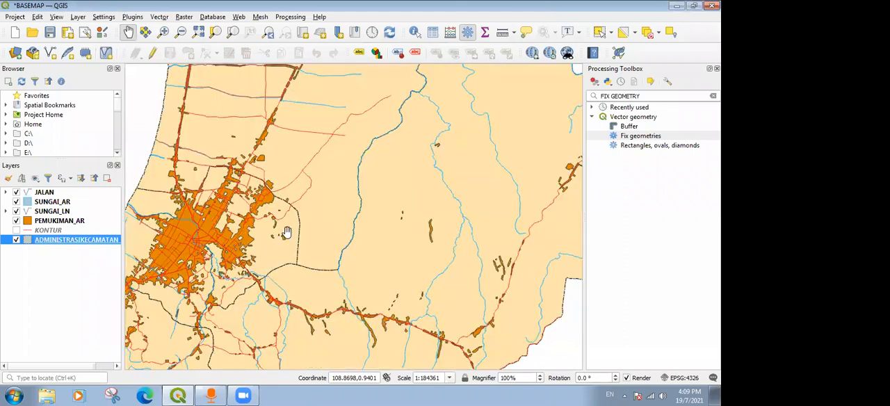
{"action": "scroll", "coordinate": [308, 248], "scroll_direction": "up", "scroll_amount": 1}
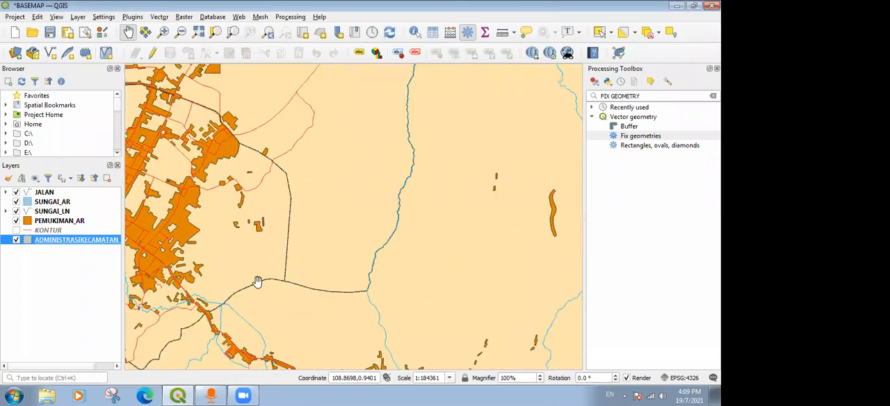
{"action": "left_click_drag", "start_coordinate": [255, 192], "coordinate": [321, 246]}
{"action": "left_click_drag", "start_coordinate": [158, 140], "coordinate": [326, 200]}
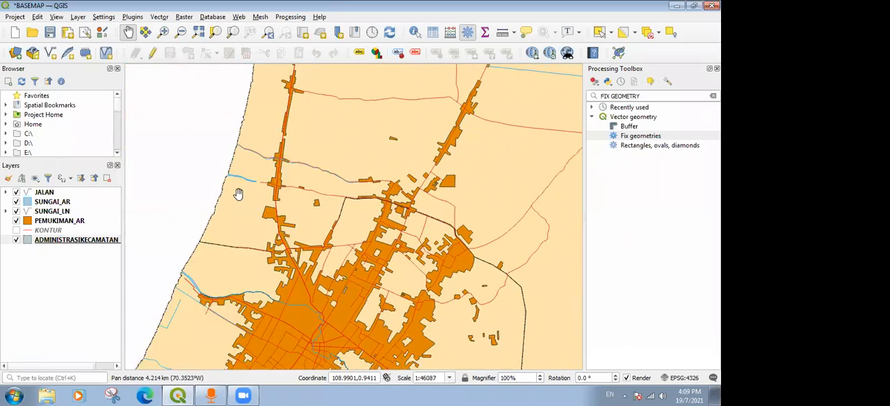
{"action": "scroll", "coordinate": [238, 194], "scroll_direction": "down", "scroll_amount": 1}
{"action": "left_click_drag", "start_coordinate": [204, 258], "coordinate": [261, 187]}
{"action": "left_click_drag", "start_coordinate": [212, 299], "coordinate": [345, 251]}
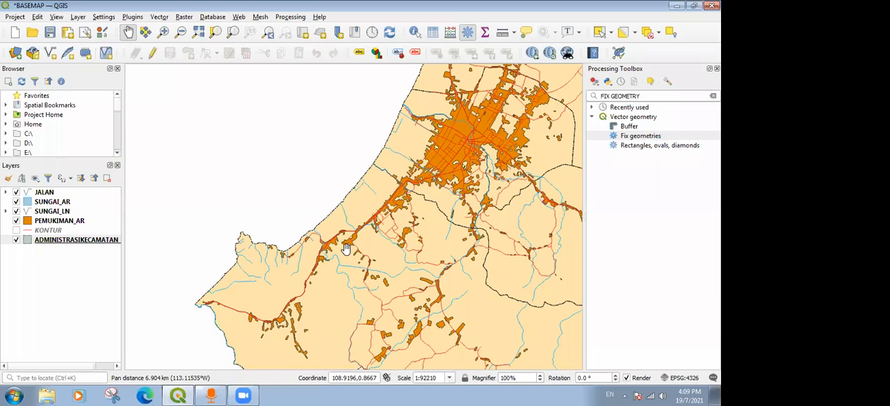
{"action": "scroll", "coordinate": [346, 249], "scroll_direction": "down", "scroll_amount": 1}
{"action": "left_click_drag", "start_coordinate": [488, 184], "coordinate": [417, 187]}
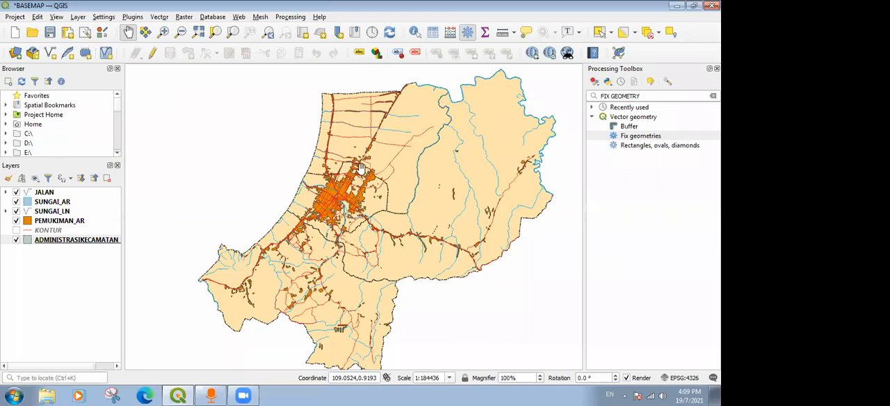
{"action": "left_click_drag", "start_coordinate": [426, 160], "coordinate": [347, 164]}
Make the KONTUR layer visible and check its contour lines around the hills on the southwestern coast.
{"action": "left_click", "coordinate": [16, 232]}
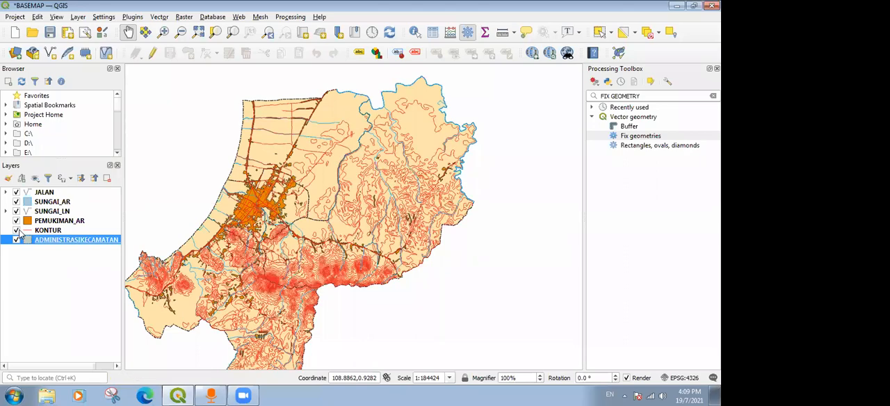
{"action": "scroll", "coordinate": [309, 231], "scroll_direction": "up", "scroll_amount": 1}
{"action": "left_click_drag", "start_coordinate": [242, 201], "coordinate": [393, 200]}
{"action": "left_click_drag", "start_coordinate": [274, 242], "coordinate": [334, 207]}
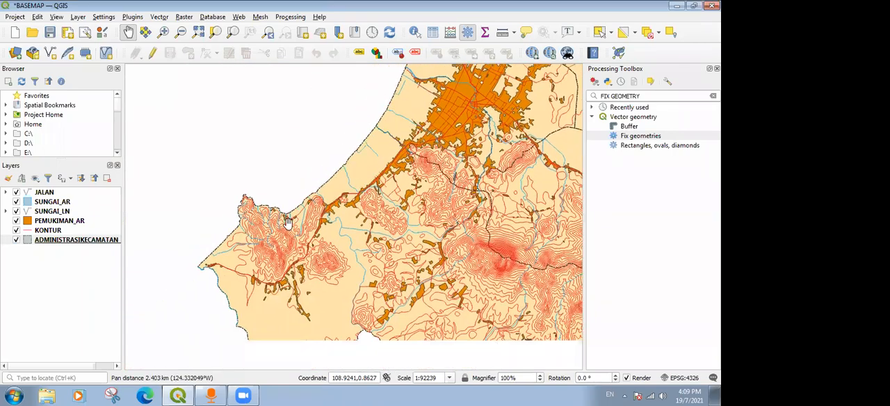
{"action": "scroll", "coordinate": [285, 224], "scroll_direction": "up", "scroll_amount": 1}
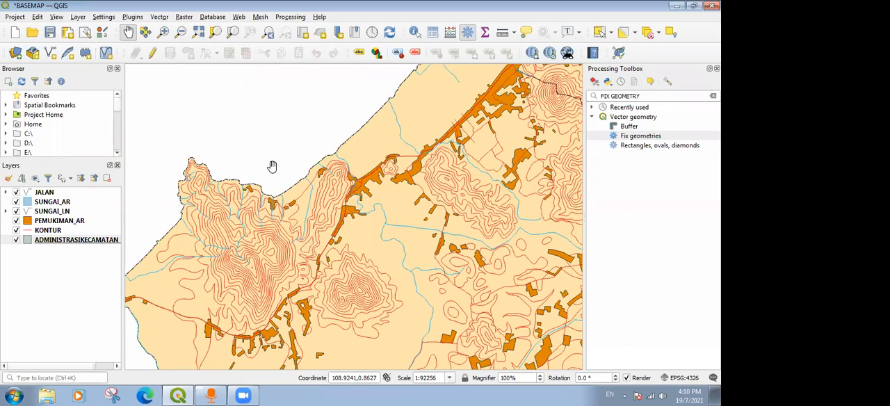
{"action": "left_click_drag", "start_coordinate": [357, 203], "coordinate": [398, 174]}
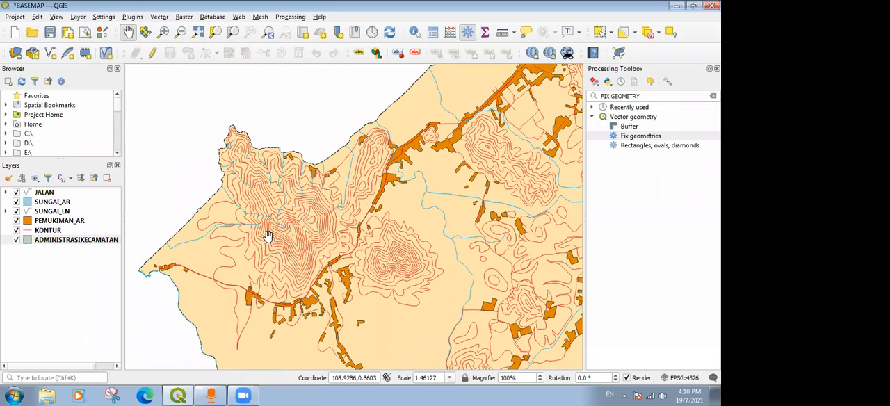
Open the attribute table of the KONTUR layer.
{"action": "right_click", "coordinate": [83, 242]}
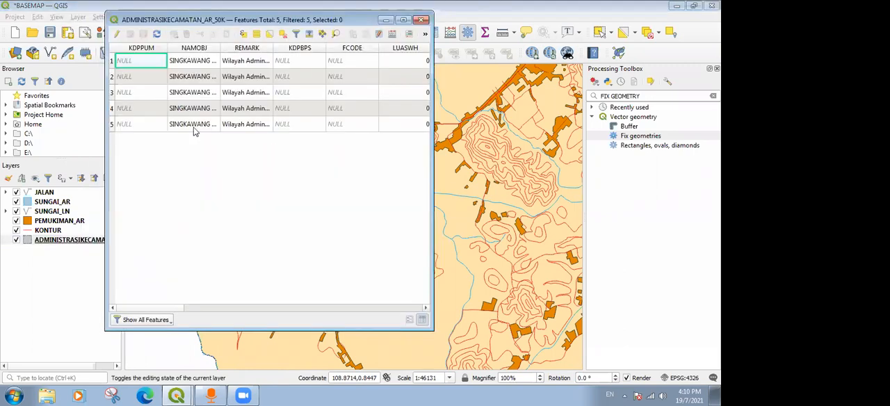
{"action": "left_click", "coordinate": [423, 20]}
{"action": "left_click", "coordinate": [50, 230]}
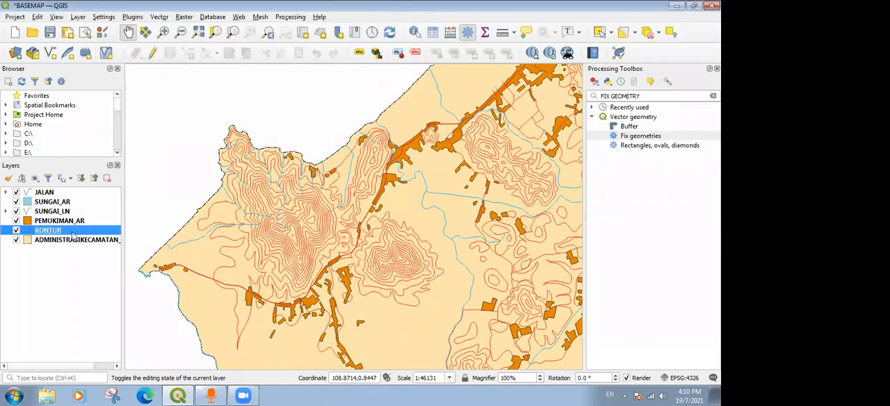
{"action": "right_click", "coordinate": [72, 232]}
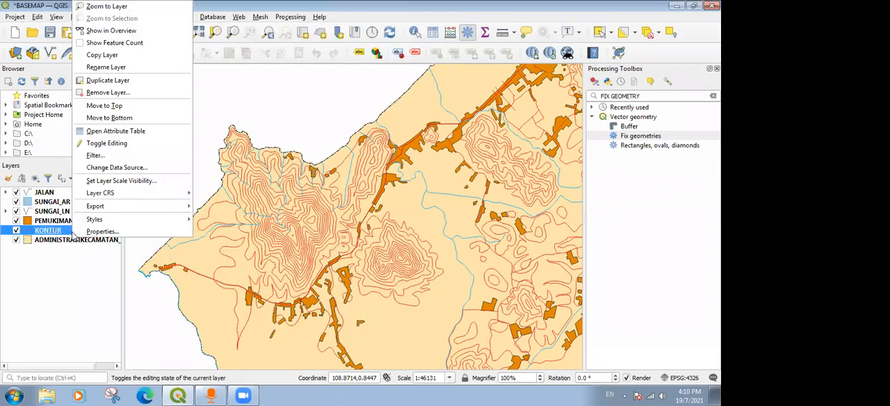
{"action": "left_click", "coordinate": [149, 132]}
{"action": "left_click_drag", "start_coordinate": [322, 24], "coordinate": [429, 25]}
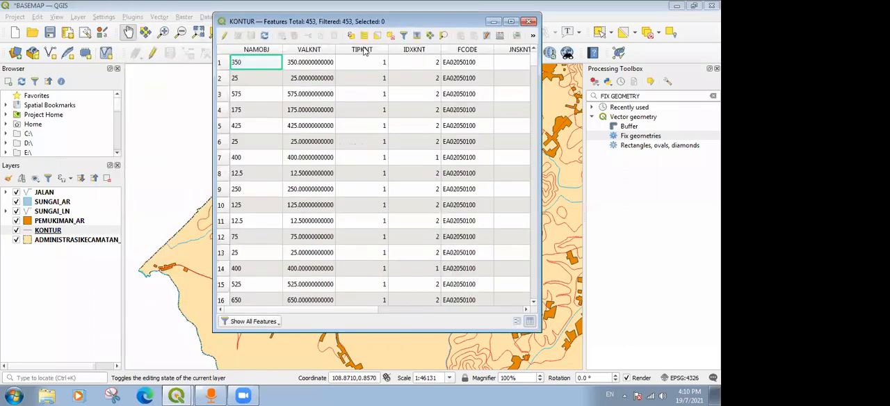
Sort the KONTUR records by VALKNT in ascending order and examine the range of contour values.
{"action": "left_click", "coordinate": [312, 52]}
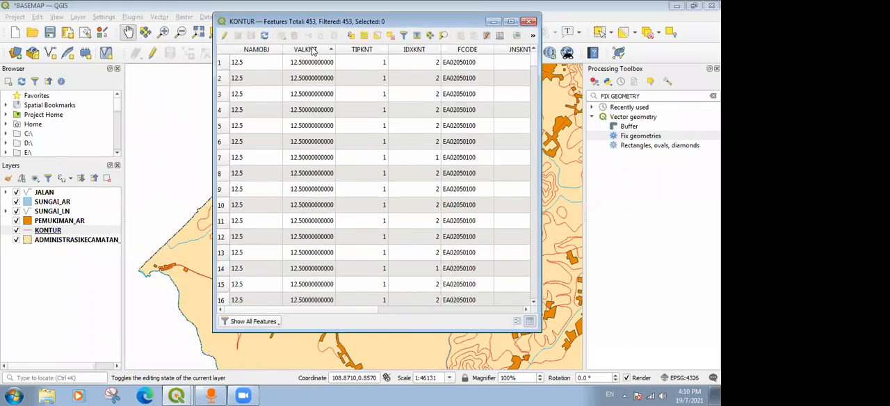
{"action": "scroll", "coordinate": [277, 94], "scroll_direction": "down", "scroll_amount": 10}
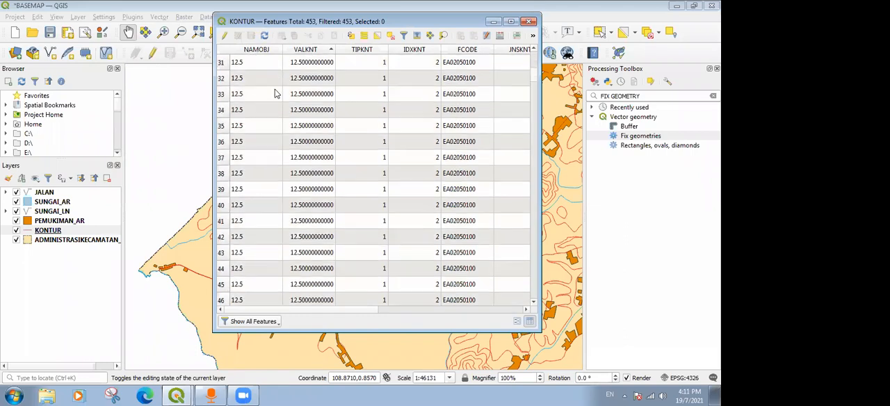
{"action": "scroll", "coordinate": [283, 65], "scroll_direction": "up", "scroll_amount": 10}
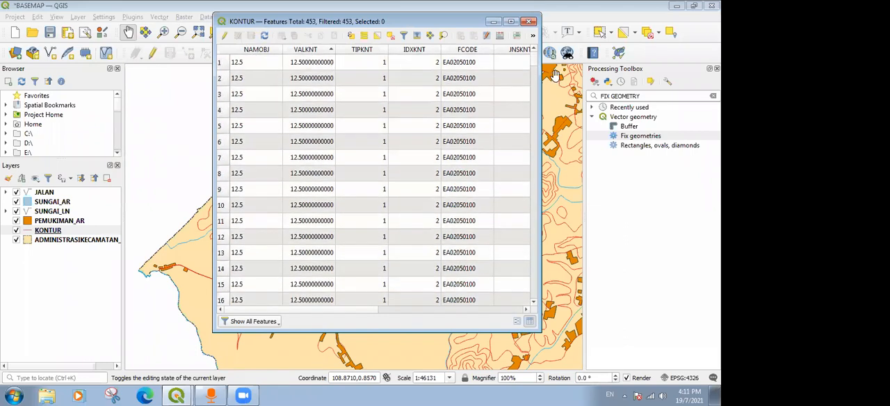
{"action": "left_click", "coordinate": [535, 92]}
{"action": "left_click_drag", "start_coordinate": [535, 93], "coordinate": [541, 326]}
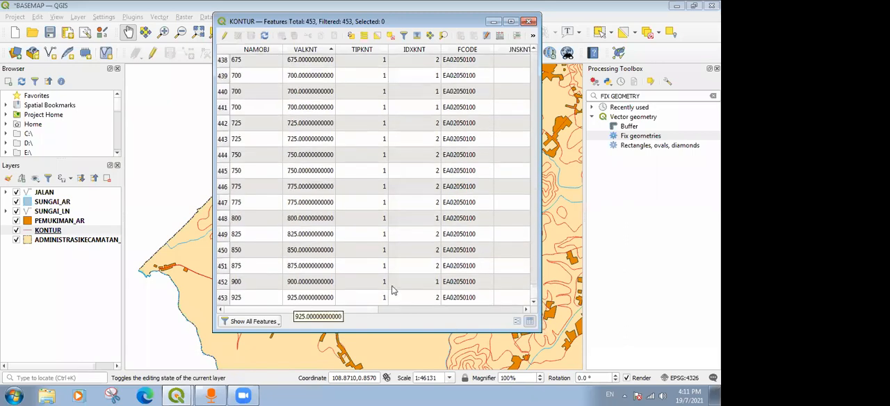
{"action": "left_click_drag", "start_coordinate": [534, 294], "coordinate": [534, 61]}
{"action": "scroll", "coordinate": [300, 72], "scroll_direction": "down", "scroll_amount": 5}
{"action": "scroll", "coordinate": [301, 72], "scroll_direction": "down", "scroll_amount": 9}
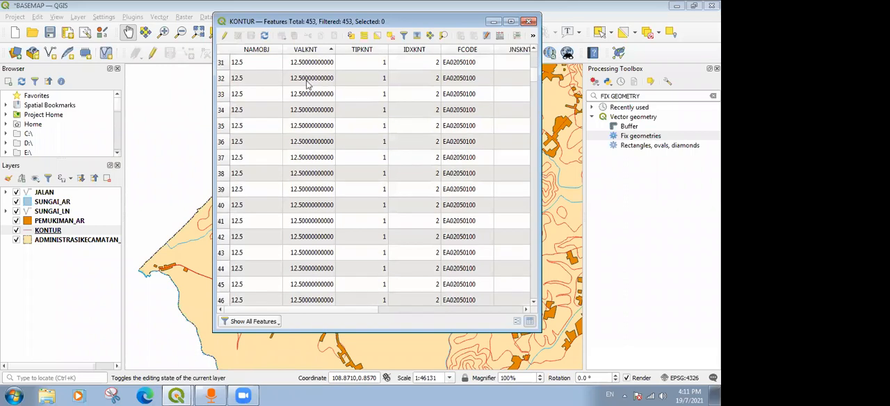
{"action": "scroll", "coordinate": [312, 114], "scroll_direction": "up", "scroll_amount": 14}
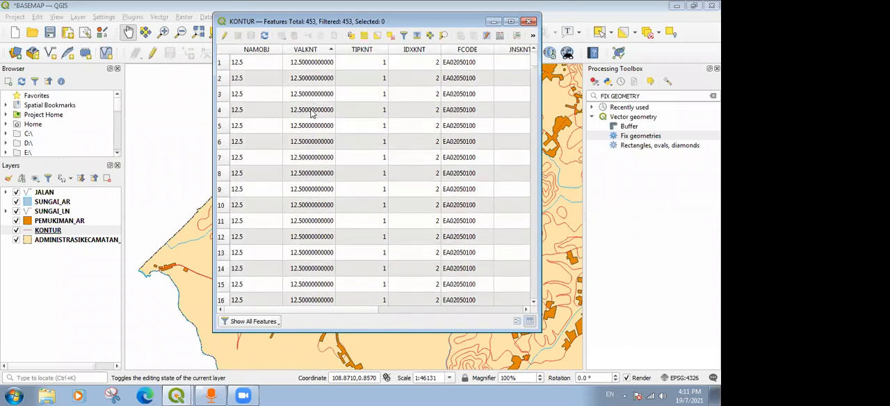
Compare the KONTUR records sorted by descending VALKNT and by ascending NAMOBJ, and close the attribute table.
{"action": "left_click", "coordinate": [319, 51]}
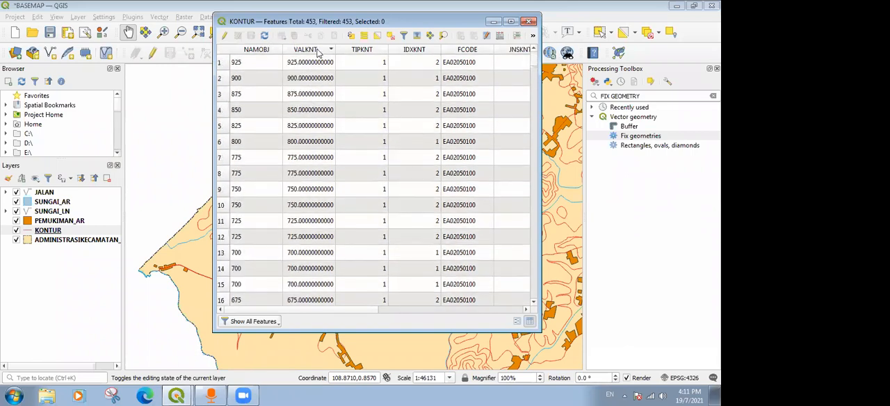
{"action": "left_click", "coordinate": [272, 53]}
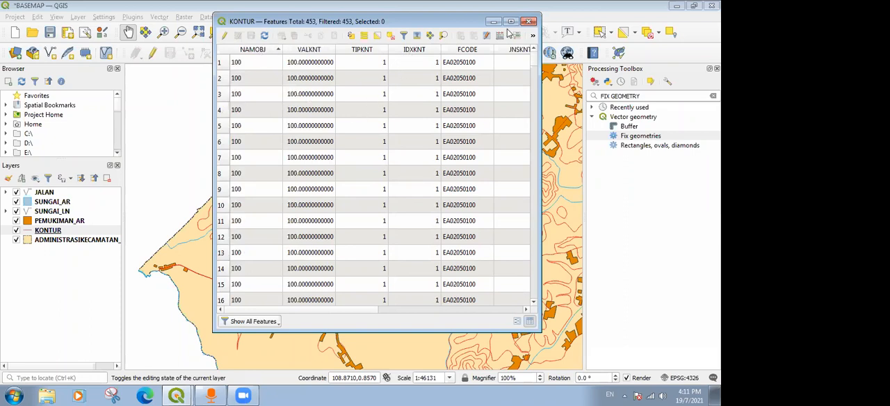
{"action": "scroll", "coordinate": [304, 117], "scroll_direction": "down", "scroll_amount": 6}
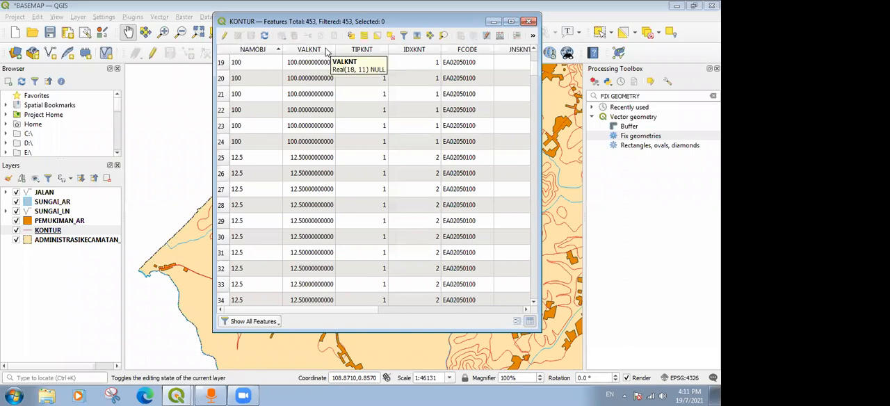
{"action": "left_click", "coordinate": [287, 73]}
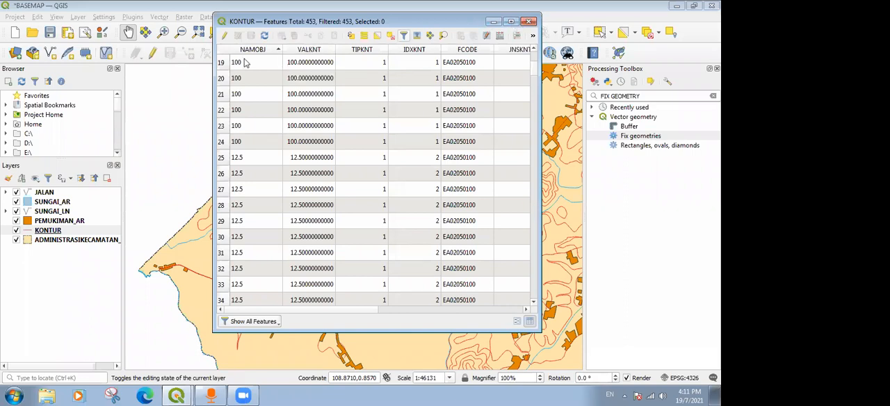
{"action": "left_click", "coordinate": [530, 26]}
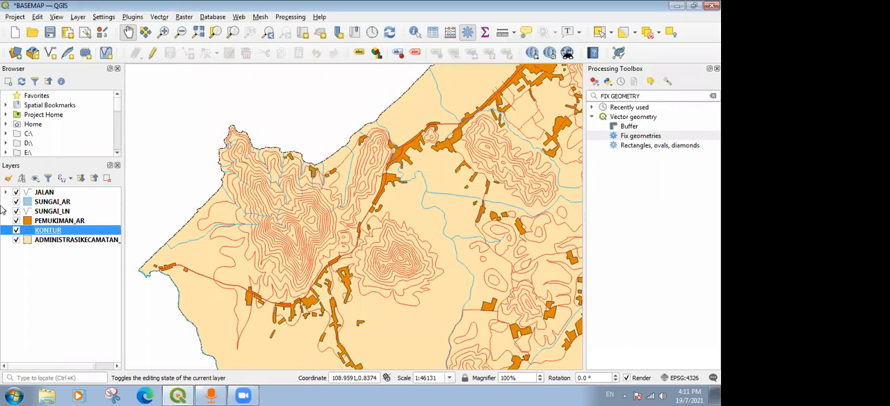
Switch the symbology of the KONTUR layer from Single Symbol to Categorized.
{"action": "right_click", "coordinate": [63, 232]}
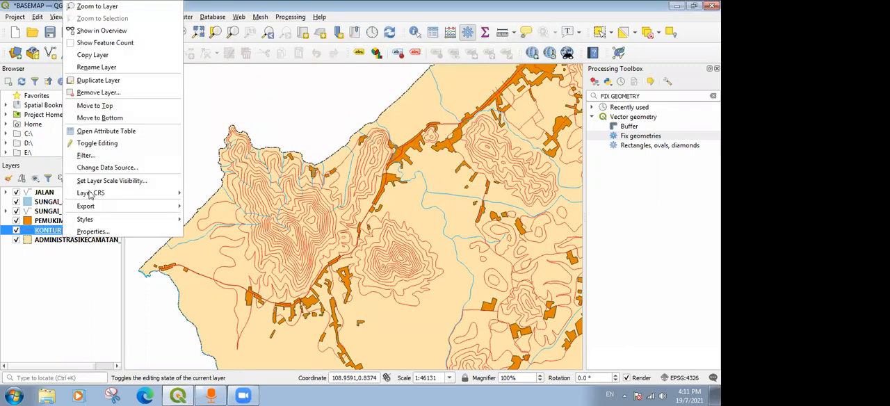
{"action": "left_click", "coordinate": [105, 231]}
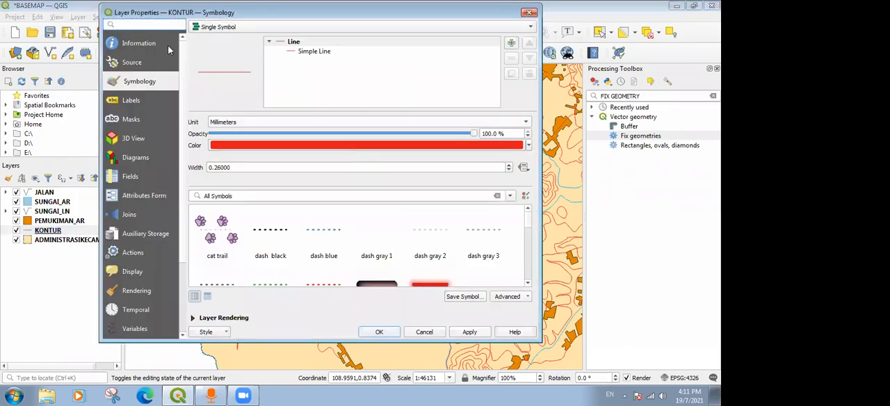
{"action": "left_click", "coordinate": [322, 28]}
{"action": "left_click", "coordinate": [322, 29]}
{"action": "left_click", "coordinate": [322, 29]}
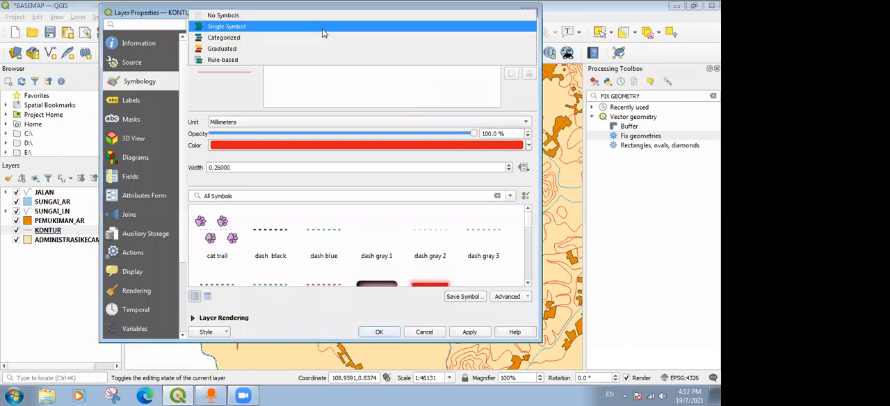
{"action": "left_click", "coordinate": [269, 39]}
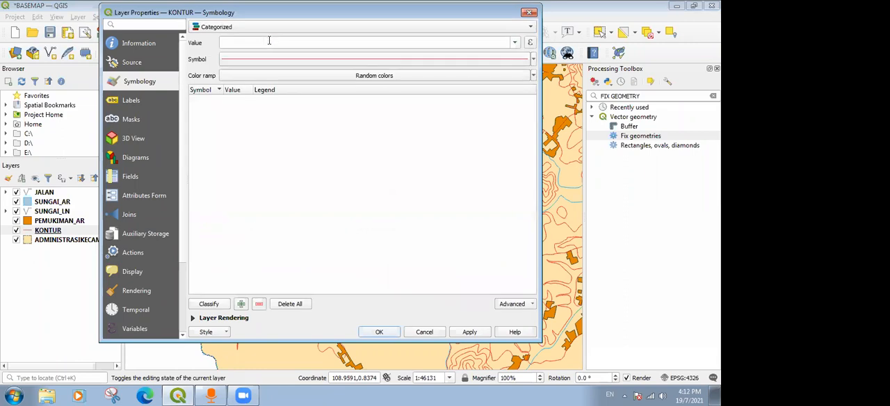
Classify the contour lines by the VALKNT field with random colors and review the list of classes.
{"action": "left_click", "coordinate": [516, 43]}
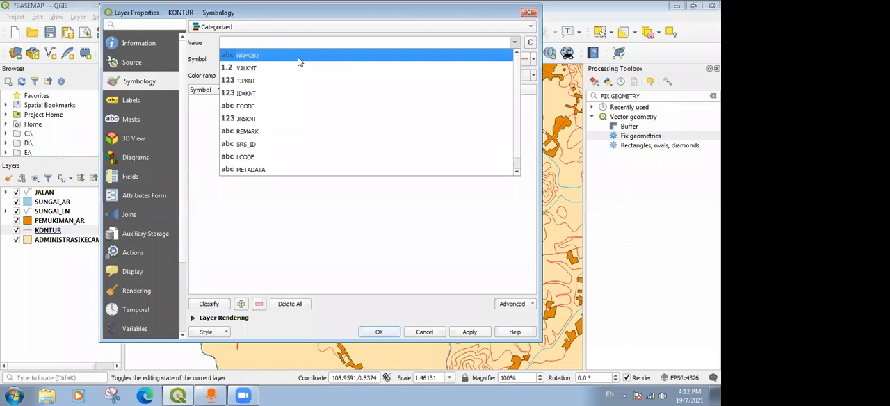
{"action": "left_click", "coordinate": [294, 17]}
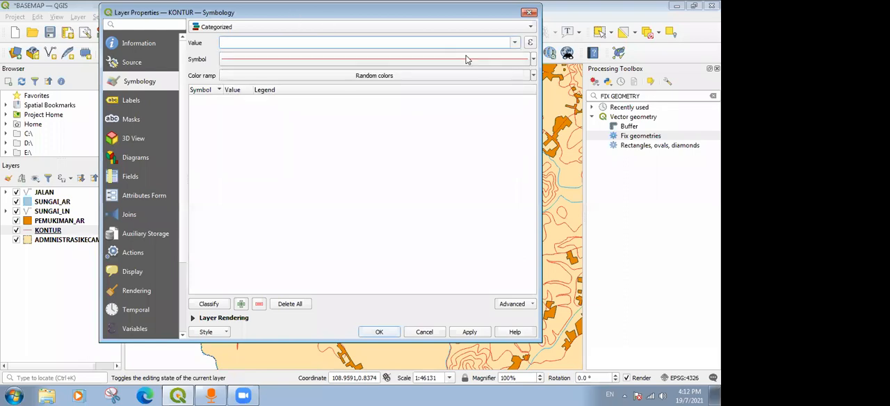
{"action": "left_click", "coordinate": [515, 44]}
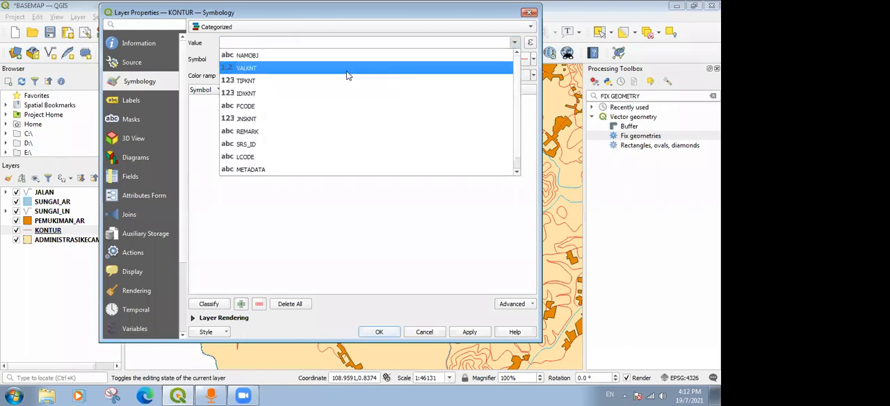
{"action": "left_click", "coordinate": [348, 75]}
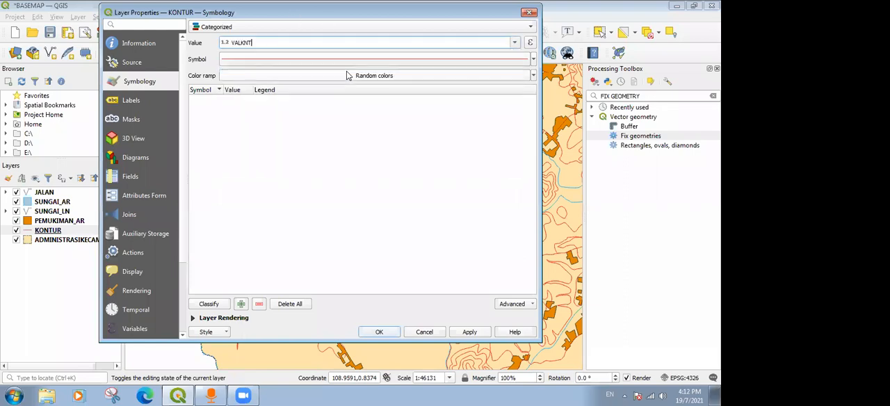
{"action": "left_click", "coordinate": [209, 304]}
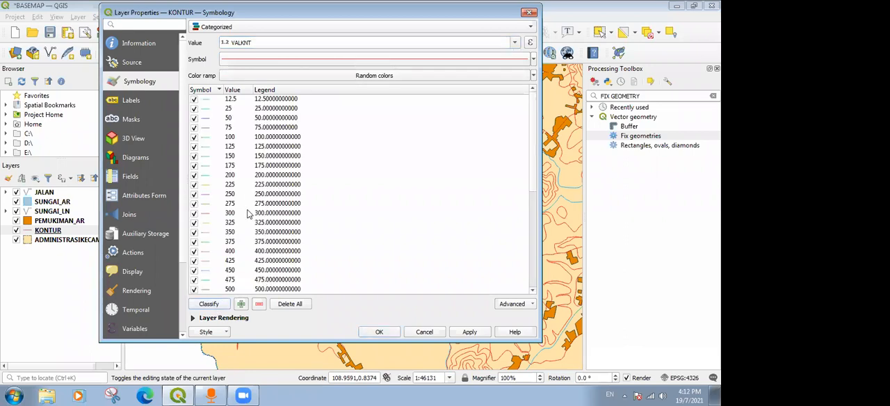
{"action": "left_click_drag", "start_coordinate": [536, 114], "coordinate": [522, 219]}
{"action": "left_click", "coordinate": [534, 115]}
{"action": "scroll", "coordinate": [220, 142], "scroll_direction": "down", "scroll_amount": 7}
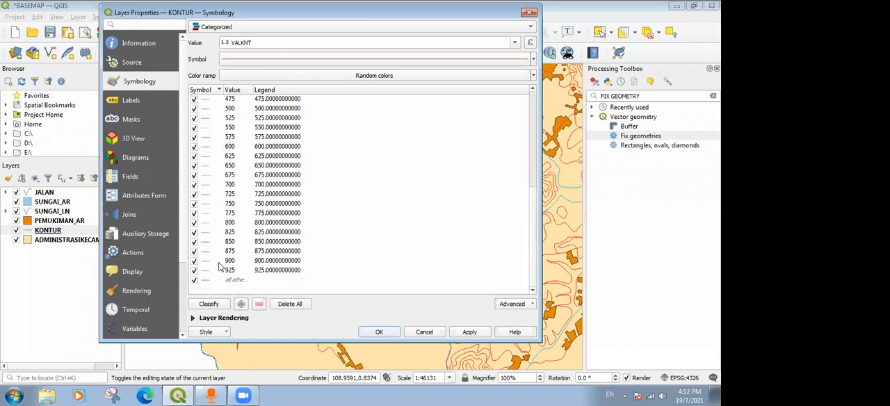
Review the VALKNT classes, then switch the KONTUR symbology to Rule-based, passing through Categorized again to clear the rules carried over from the classes.
{"action": "scroll", "coordinate": [230, 217], "scroll_direction": "up", "scroll_amount": 7}
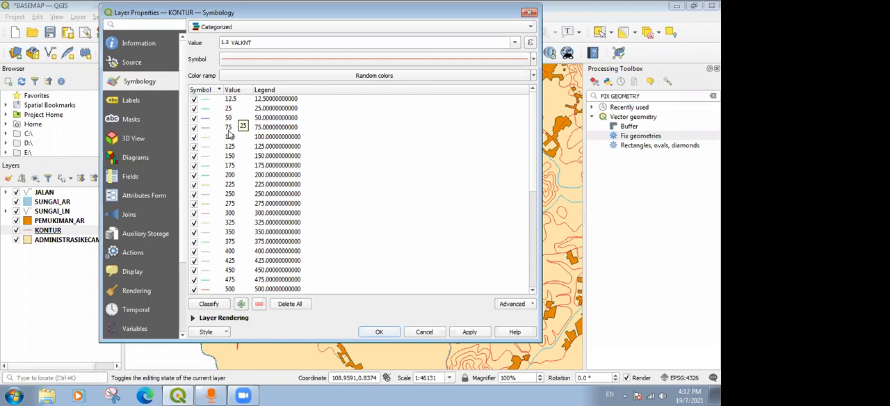
{"action": "scroll", "coordinate": [245, 164], "scroll_direction": "down", "scroll_amount": 6}
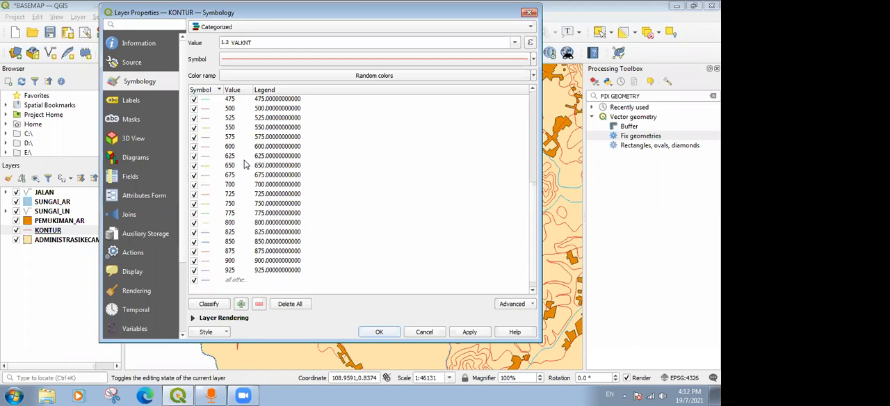
{"action": "left_click", "coordinate": [251, 28]}
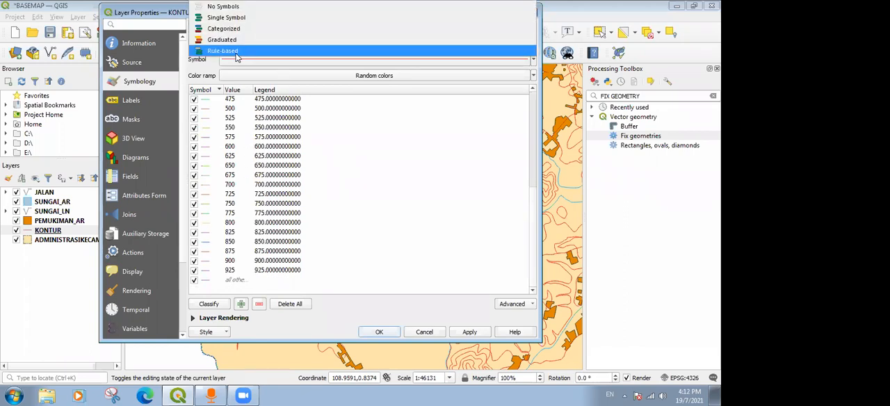
{"action": "left_click", "coordinate": [235, 51]}
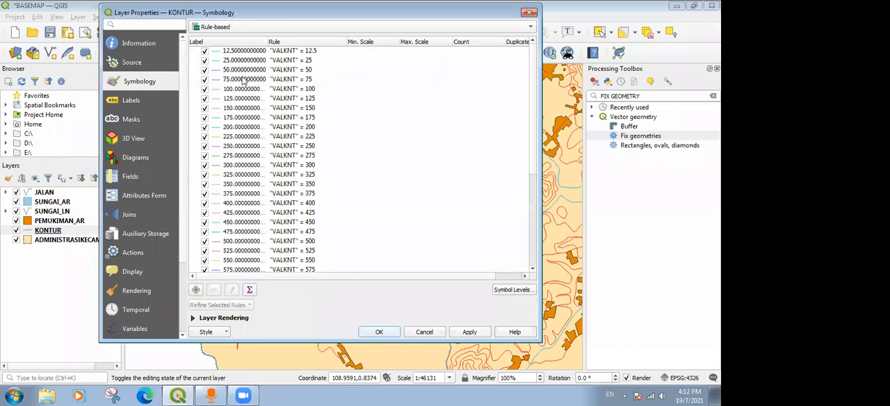
{"action": "left_click", "coordinate": [232, 28]}
{"action": "left_click", "coordinate": [230, 31]}
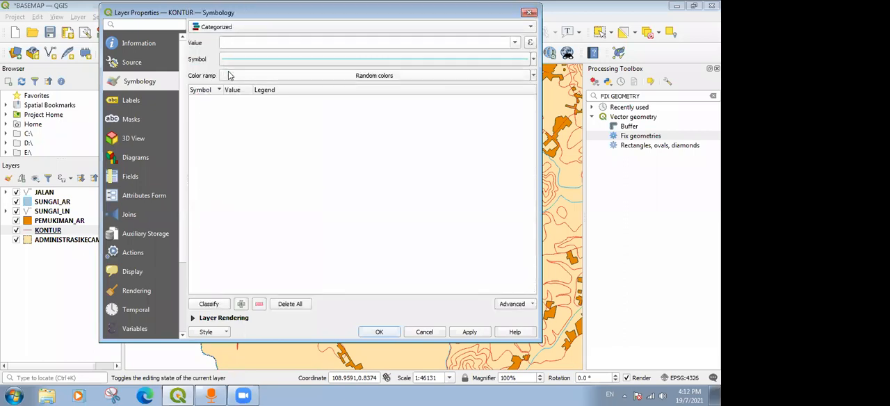
{"action": "left_click", "coordinate": [230, 29]}
{"action": "left_click", "coordinate": [228, 51]}
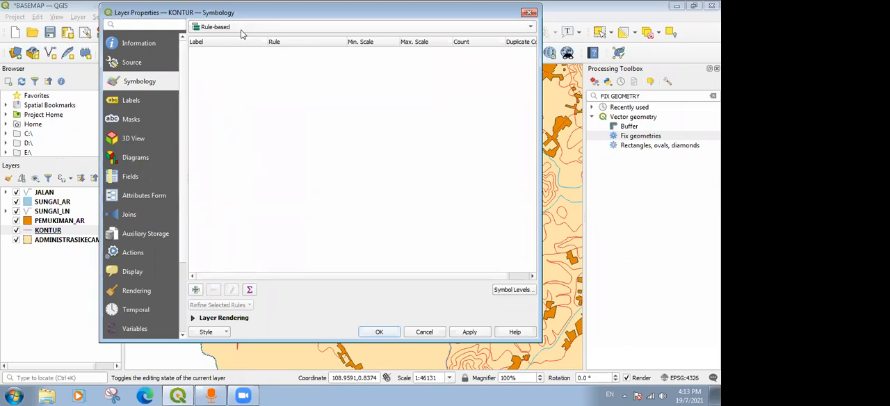
Add a rule to the KONTUR symbology and label it Kontur Mayor.
{"action": "left_click", "coordinate": [195, 291]}
{"action": "left_click", "coordinate": [399, 132]}
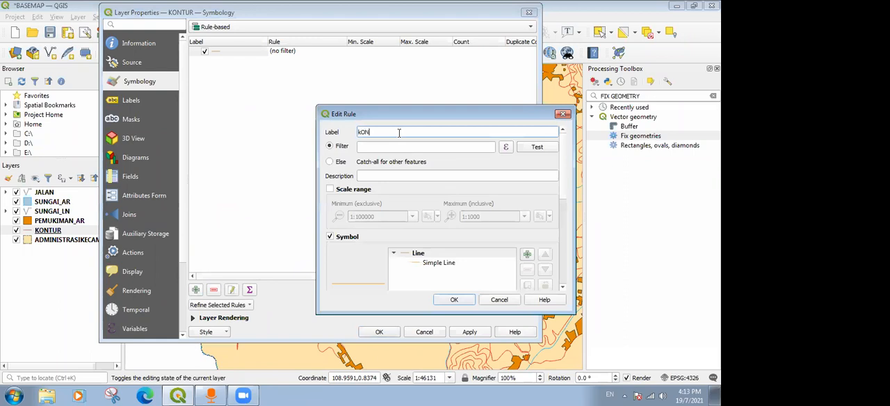
{"action": "type", "text": "Kontur Mayor"}
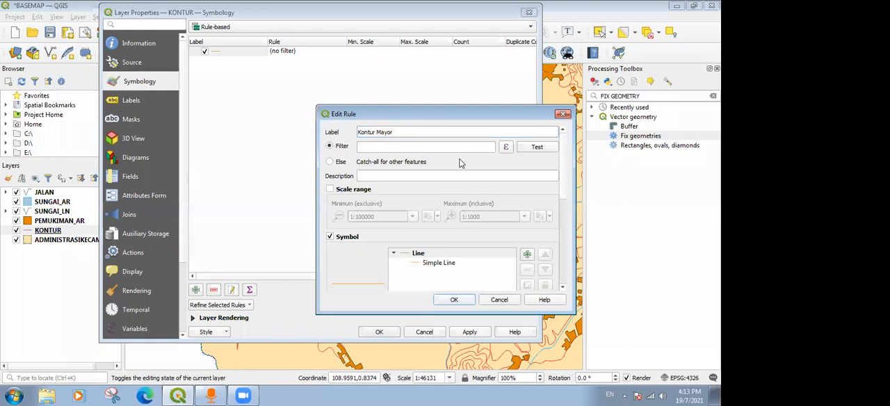
Open the expression builder for the Kontur Mayor filter and expand the Fields and Values group.
{"action": "left_click", "coordinate": [505, 149]}
{"action": "left_click_drag", "start_coordinate": [391, 95], "coordinate": [367, 54]}
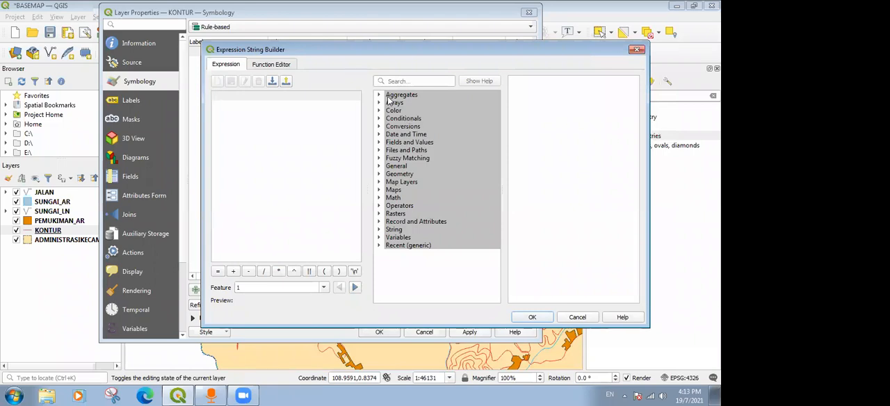
{"action": "left_click", "coordinate": [380, 143]}
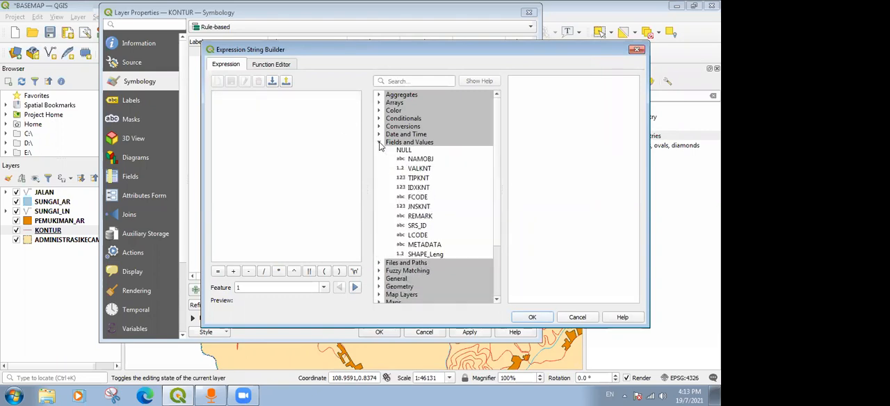
{"action": "left_click", "coordinate": [380, 143]}
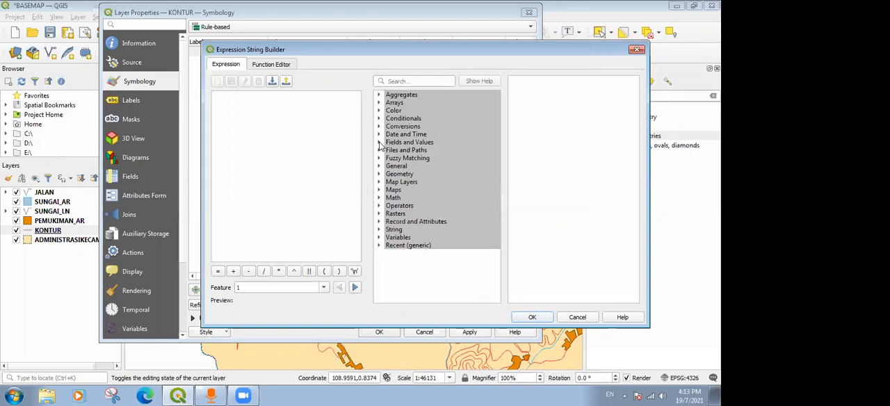
{"action": "left_click", "coordinate": [380, 142]}
{"action": "left_click", "coordinate": [380, 143]}
{"action": "left_click", "coordinate": [392, 152]}
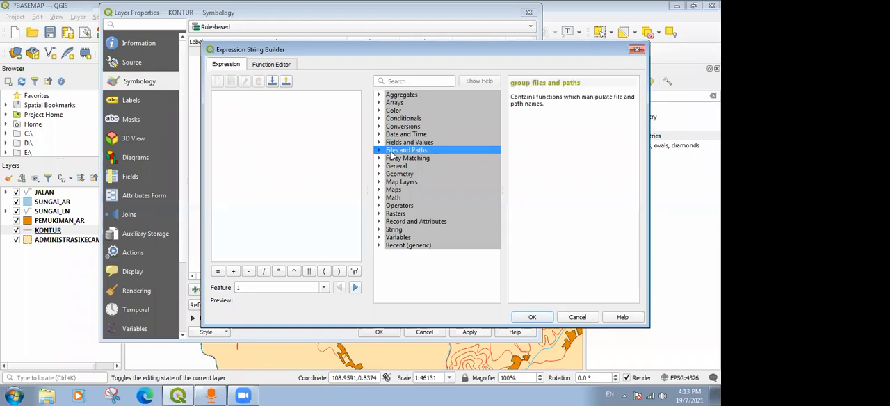
{"action": "left_click", "coordinate": [380, 142]}
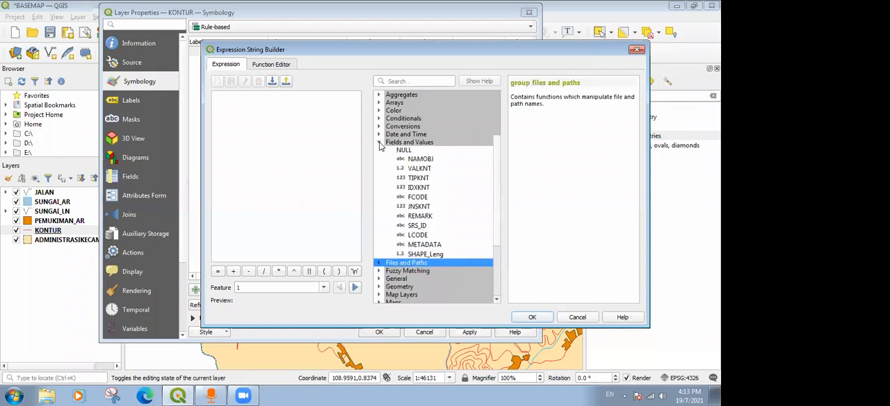
Insert the VALKNT field into the expression, load all its unique values and look through them.
{"action": "left_click", "coordinate": [420, 169]}
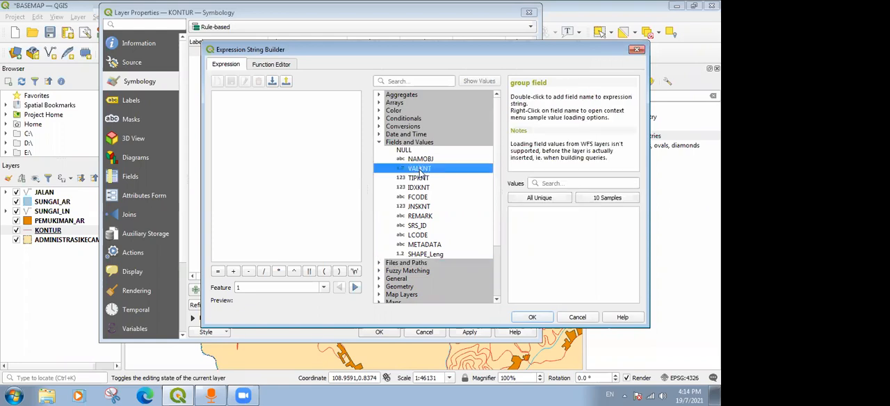
{"action": "double_click", "coordinate": [420, 169]}
{"action": "left_click", "coordinate": [529, 198]}
{"action": "mouse_move", "coordinate": [637, 228]}
{"action": "left_mouse_down"}
{"action": "mouse_move", "coordinate": [632, 300]}
{"action": "mouse_move", "coordinate": [636, 216]}
{"action": "left_mouse_up"}
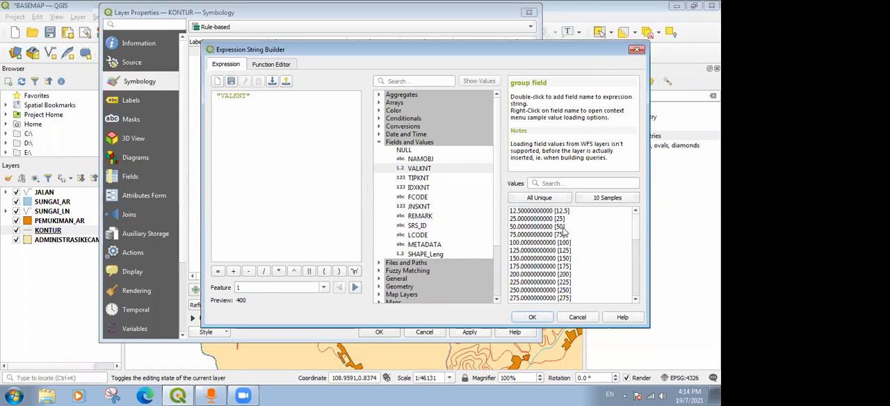
{"action": "scroll", "coordinate": [635, 254], "scroll_direction": "down", "scroll_amount": 3}
{"action": "scroll", "coordinate": [634, 255], "scroll_direction": "down", "scroll_amount": 5}
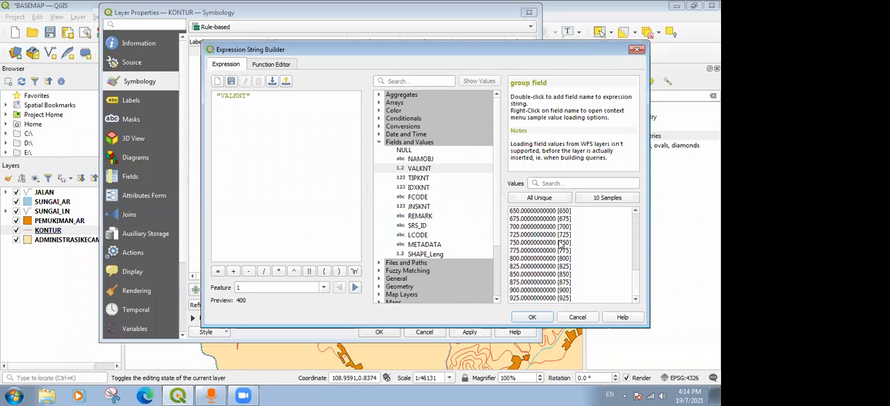
{"action": "scroll", "coordinate": [562, 243], "scroll_direction": "up", "scroll_amount": 9}
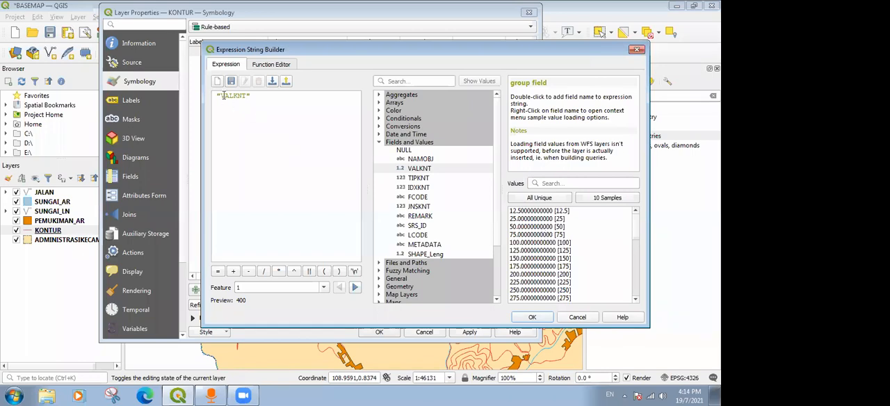
Clear the expression and start it again as "VALKNT" IN (.
{"action": "left_click_drag", "start_coordinate": [265, 95], "coordinate": [192, 99]}
{"action": "key", "text": "BackSpace"}
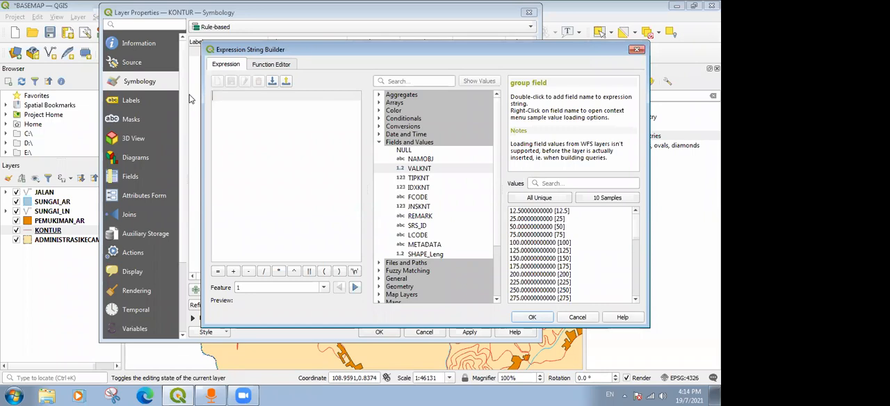
{"action": "double_click", "coordinate": [418, 169]}
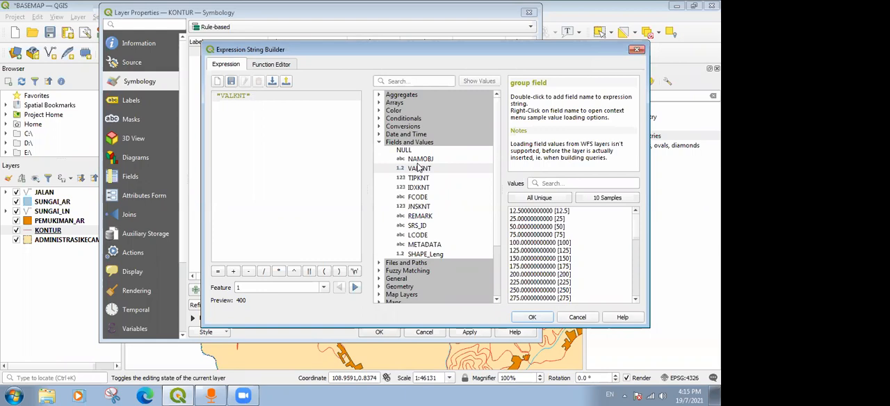
{"action": "type", "text": "i"}
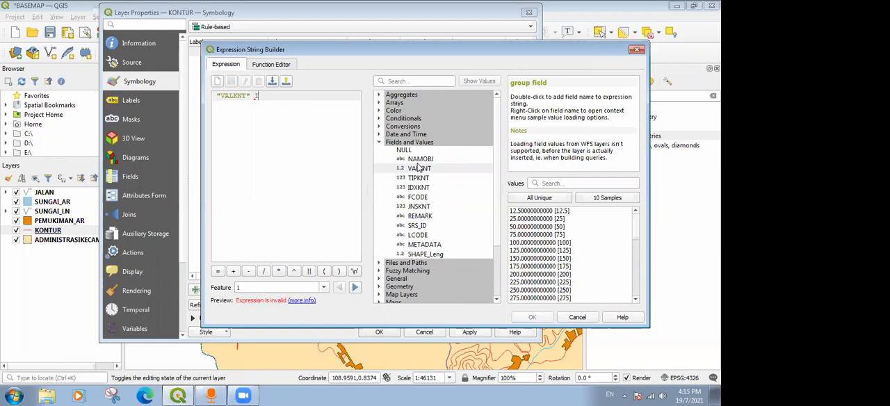
{"action": "type", "text": "N ("}
Add the contour values 100 and 200 to the IN list from the unique values of VALKNT.
{"action": "left_click", "coordinate": [538, 243]}
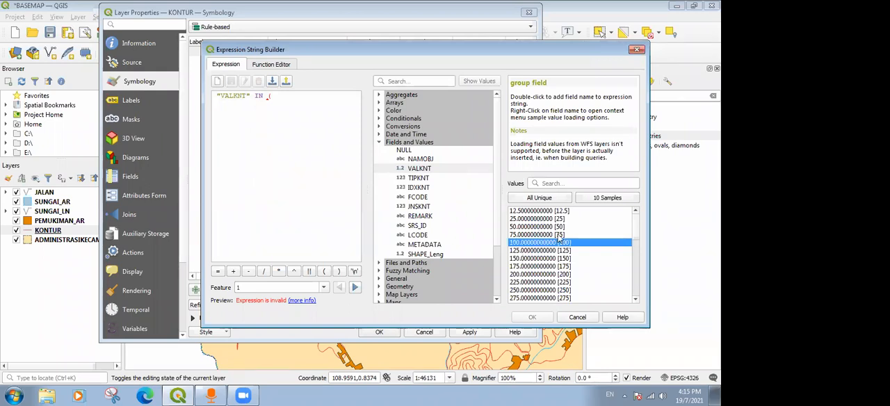
{"action": "scroll", "coordinate": [560, 238], "scroll_direction": "down", "scroll_amount": 1}
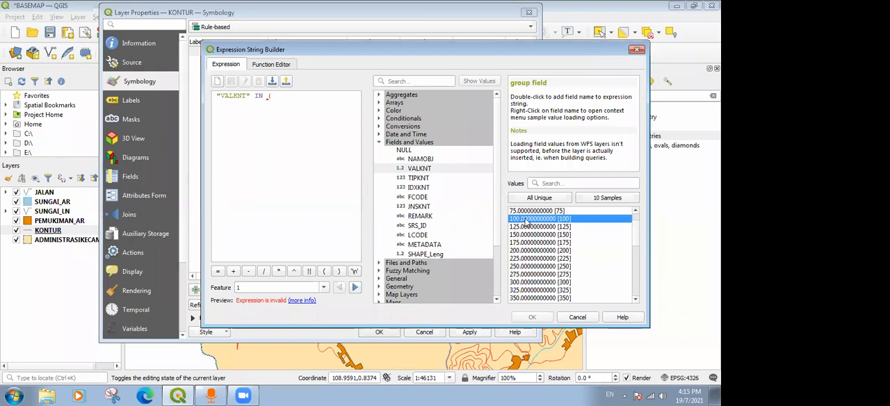
{"action": "scroll", "coordinate": [527, 223], "scroll_direction": "up", "scroll_amount": 1}
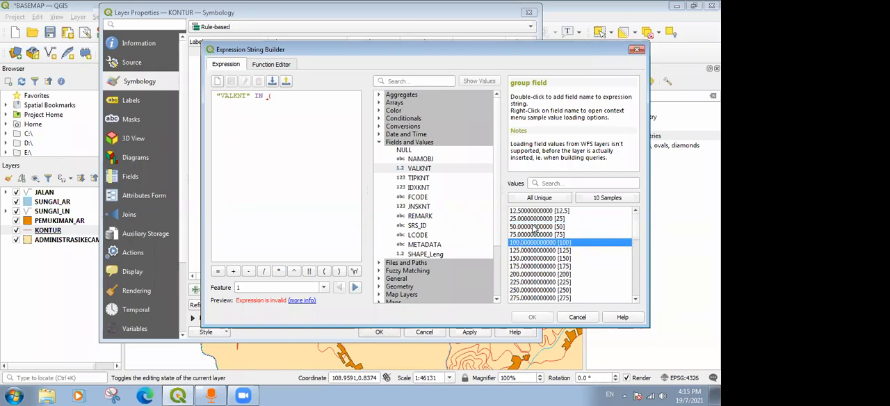
{"action": "left_click", "coordinate": [532, 225]}
{"action": "left_click", "coordinate": [523, 244]}
{"action": "double_click", "coordinate": [523, 243]}
{"action": "double_click", "coordinate": [531, 274]}
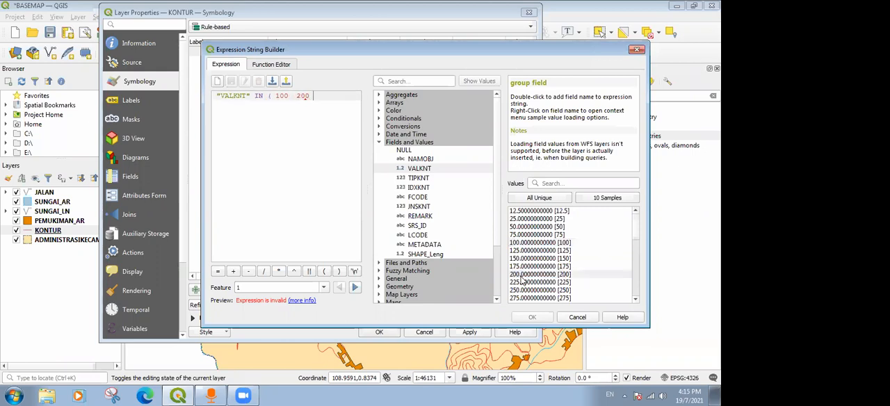
Separate the values with commas, add 300, close the parenthesis and accept the filter "VALKNT" IN (100, 200, 300).
{"action": "scroll", "coordinate": [532, 277], "scroll_direction": "down", "scroll_amount": 1}
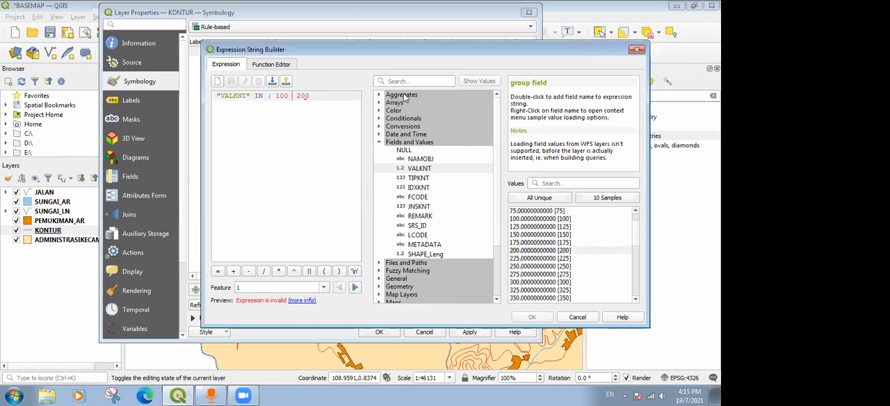
{"action": "type", "text": ","}
{"action": "double_click", "coordinate": [531, 283]}
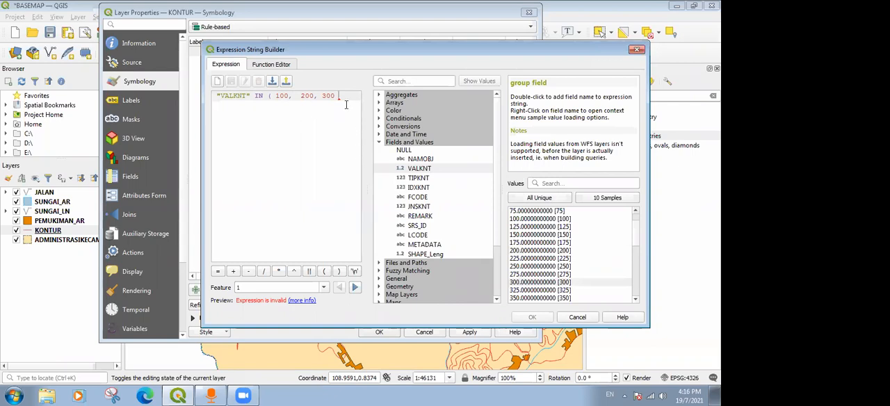
{"action": "type", "text": ")"}
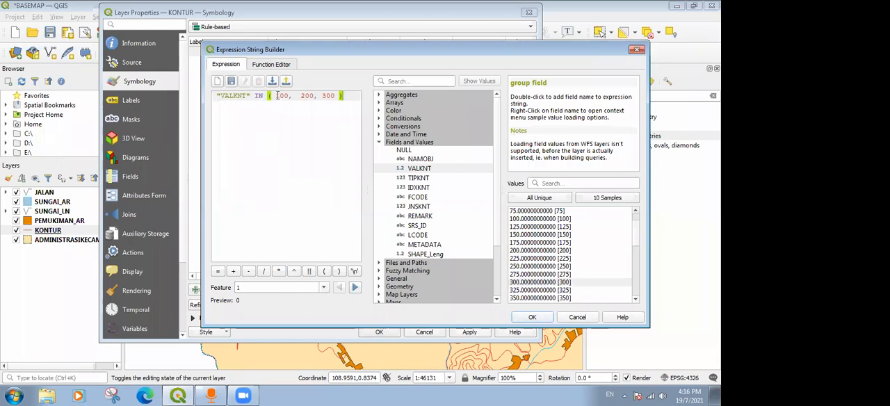
{"action": "left_click", "coordinate": [531, 318]}
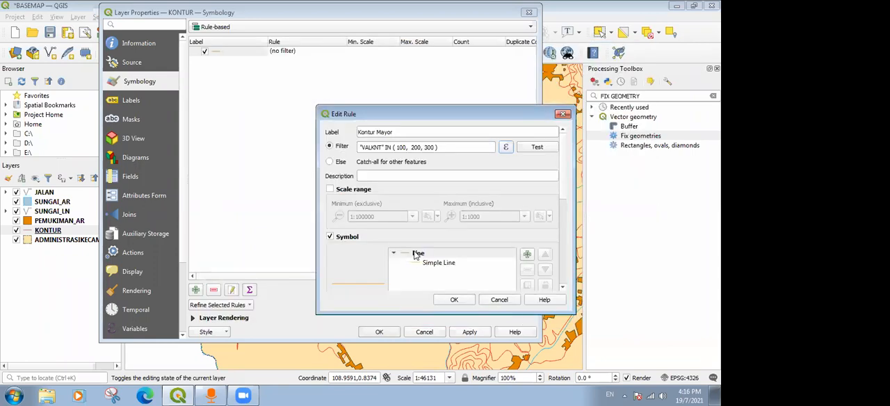
Recheck the Kontur Mayor filter expression and test how many features it returns.
{"action": "left_click", "coordinate": [506, 147]}
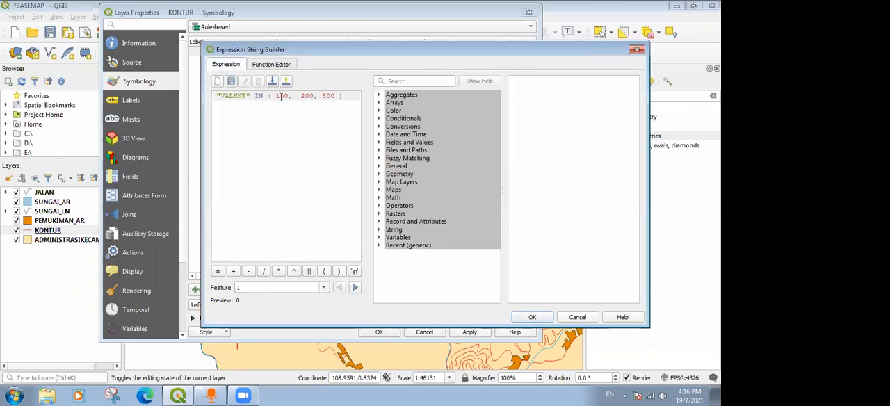
{"action": "left_click", "coordinate": [533, 318]}
{"action": "left_click", "coordinate": [539, 148]}
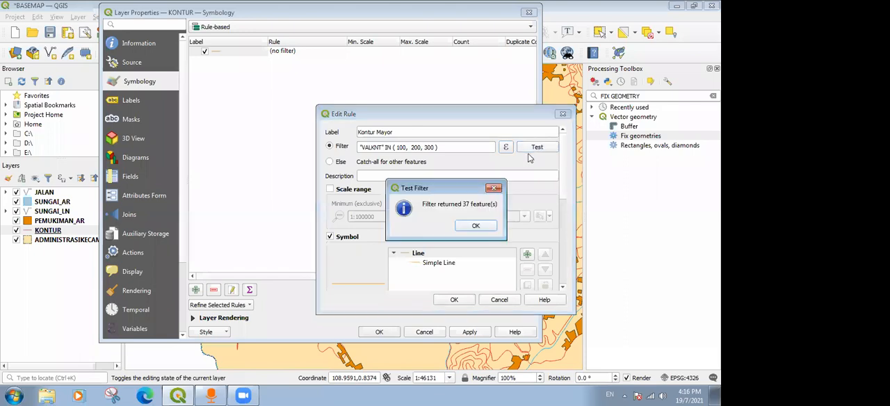
{"action": "left_click", "coordinate": [477, 228]}
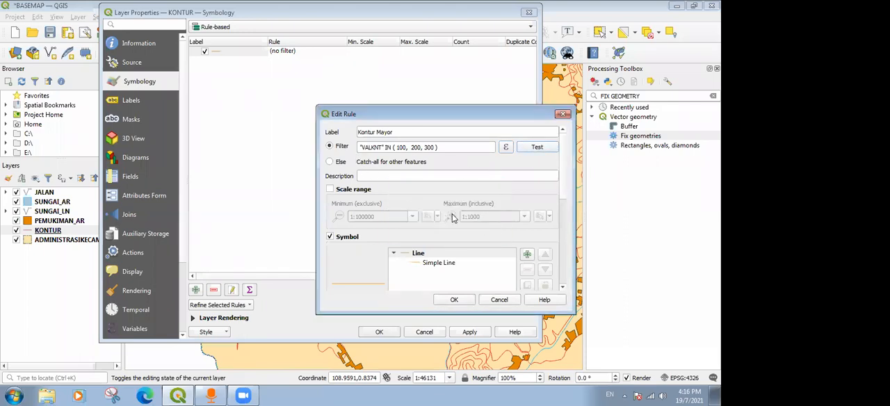
Set the colour of the Kontur Mayor rule's simple line to black.
{"action": "left_click_drag", "start_coordinate": [447, 108], "coordinate": [386, 28]}
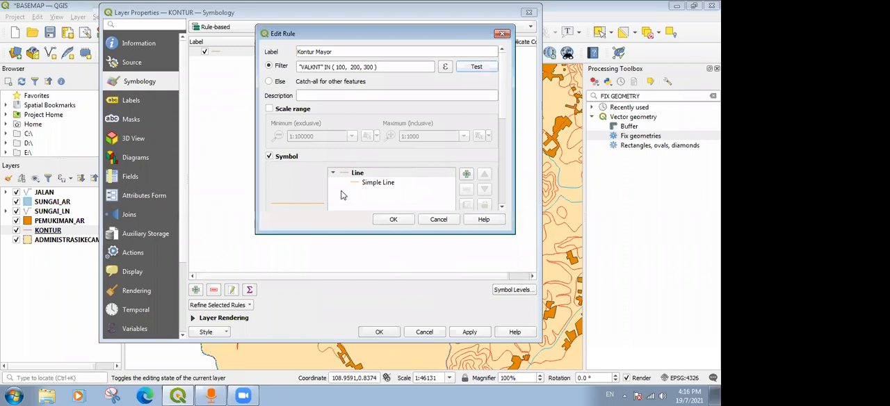
{"action": "left_click", "coordinate": [393, 183]}
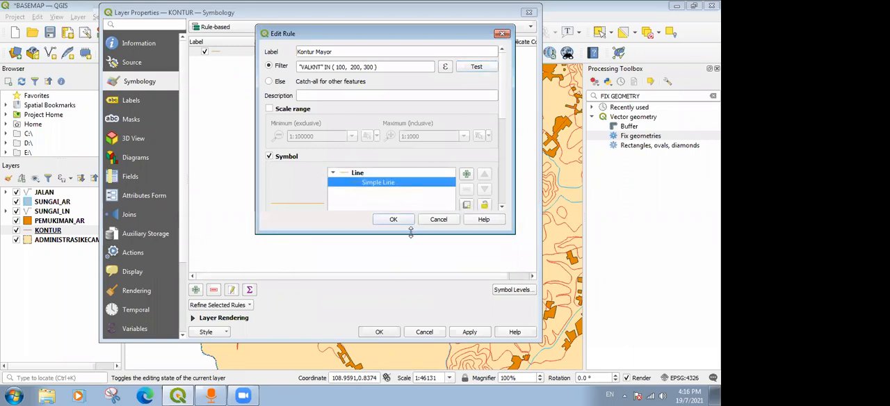
{"action": "left_click_drag", "start_coordinate": [411, 232], "coordinate": [411, 296]}
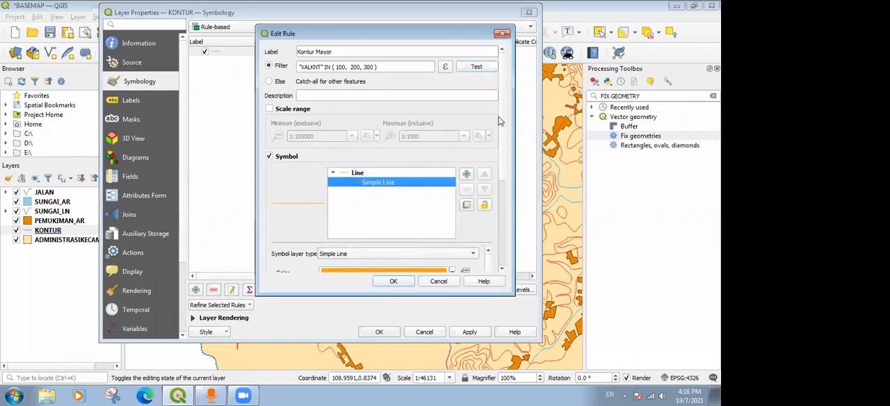
{"action": "scroll", "coordinate": [495, 149], "scroll_direction": "down", "scroll_amount": 2}
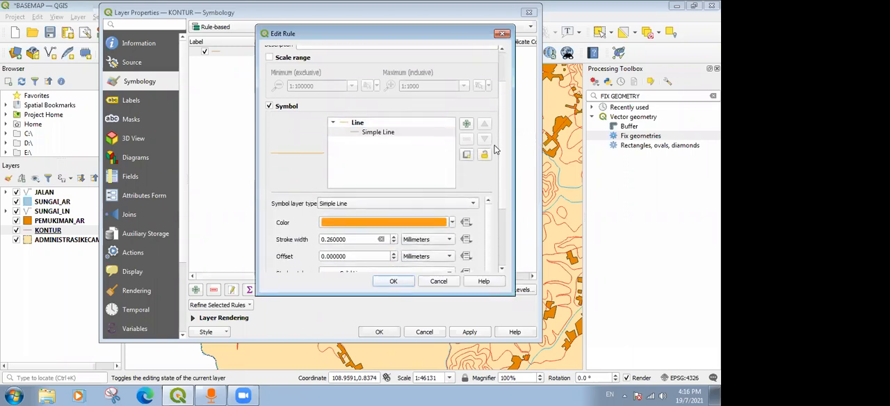
{"action": "left_click", "coordinate": [355, 133]}
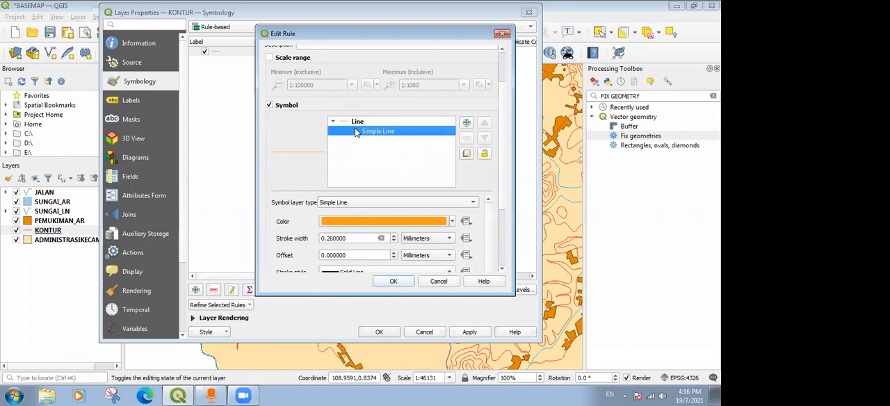
{"action": "left_click", "coordinate": [452, 222]}
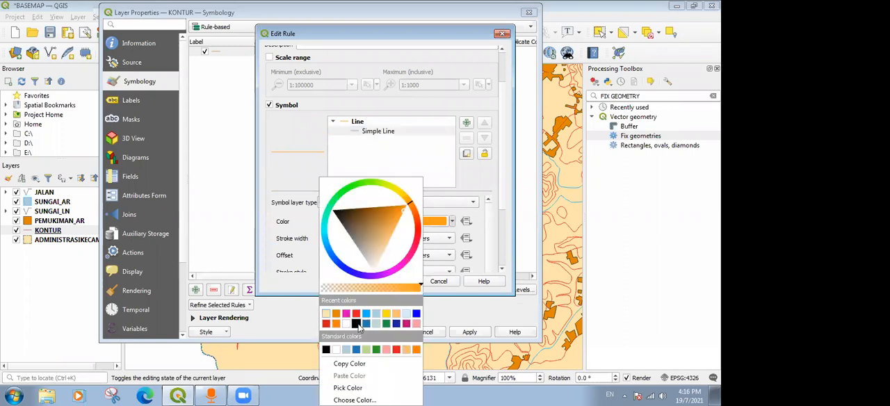
{"action": "left_click", "coordinate": [325, 313]}
Change the first decimal of the Kontur Mayor stroke width to 3, then accept the rule and apply the KONTUR symbology.
{"action": "left_click", "coordinate": [328, 238]}
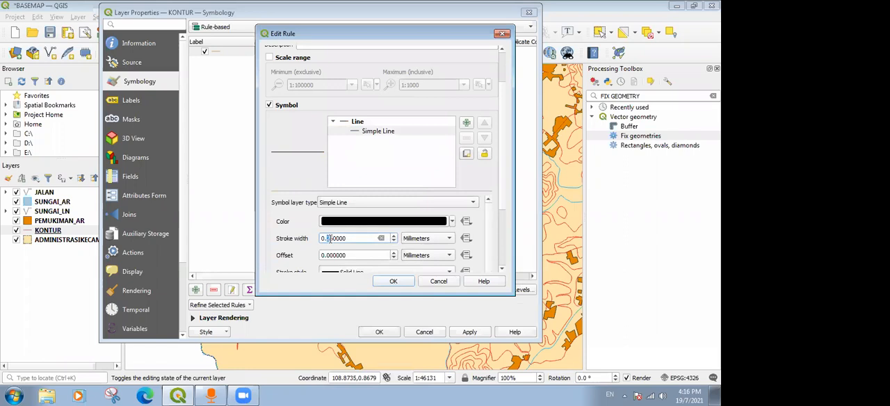
{"action": "type", "text": "3"}
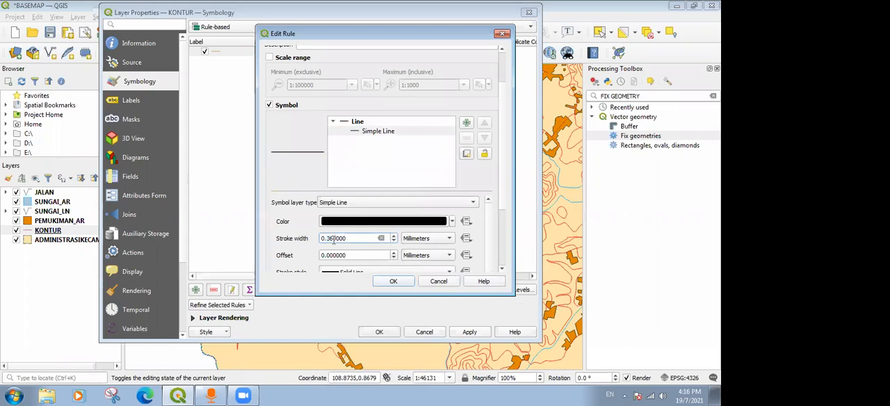
{"action": "left_click", "coordinate": [402, 283]}
{"action": "left_click", "coordinate": [460, 332]}
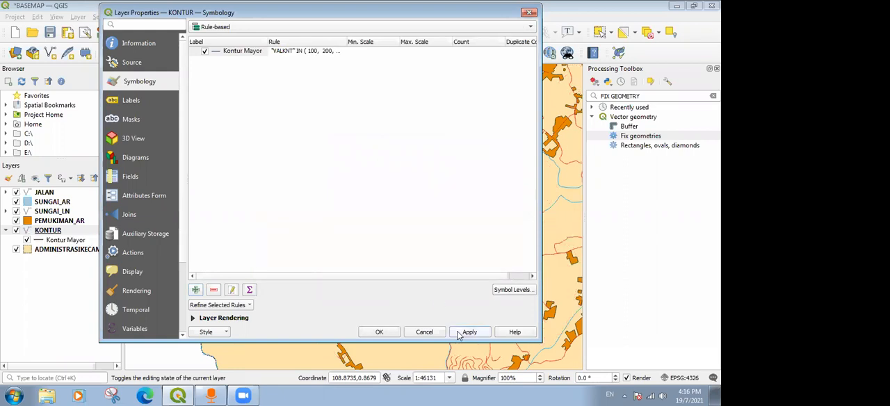
{"action": "left_click", "coordinate": [381, 332]}
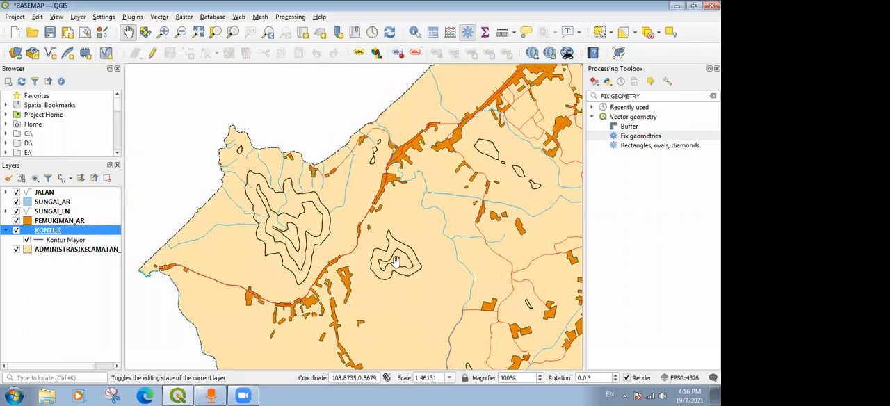
Add a second rule to the KONTUR layer's rule-based symbology.
{"action": "scroll", "coordinate": [342, 221], "scroll_direction": "down", "scroll_amount": 1}
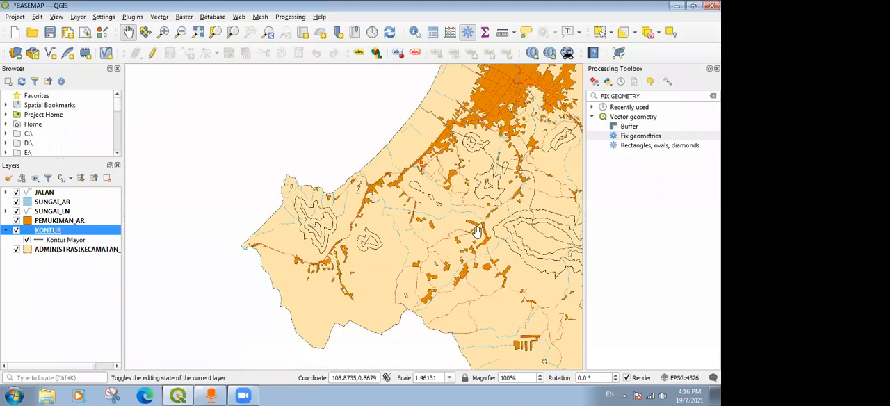
{"action": "scroll", "coordinate": [526, 228], "scroll_direction": "up", "scroll_amount": 1}
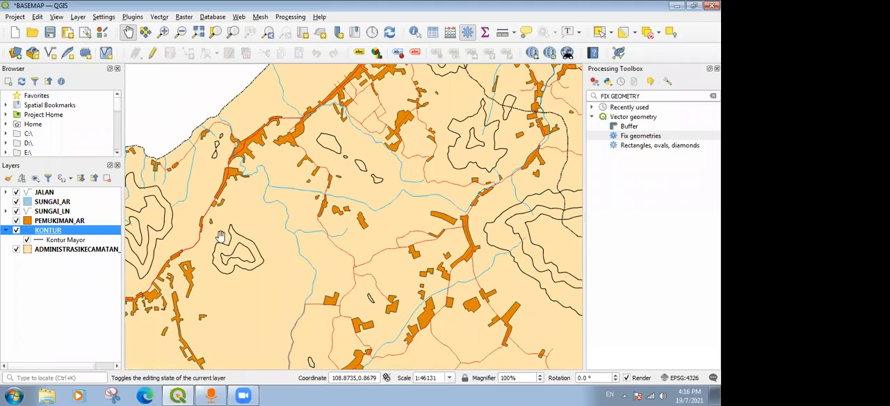
{"action": "scroll", "coordinate": [220, 237], "scroll_direction": "up", "scroll_amount": 1}
{"action": "scroll", "coordinate": [219, 236], "scroll_direction": "down", "scroll_amount": 2}
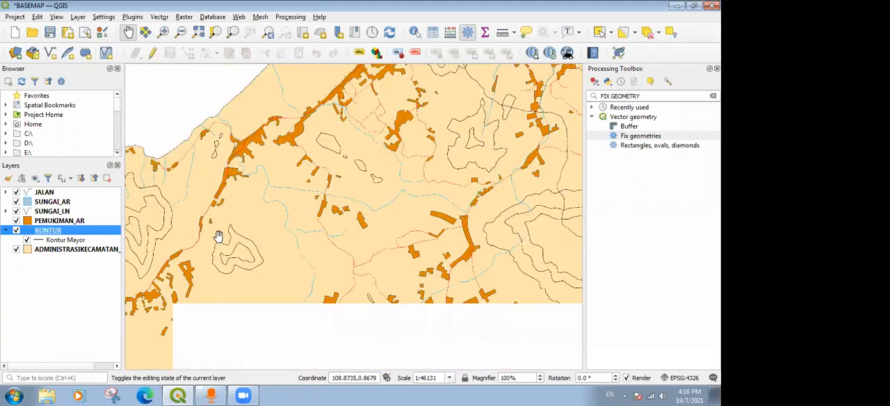
{"action": "right_click", "coordinate": [56, 237]}
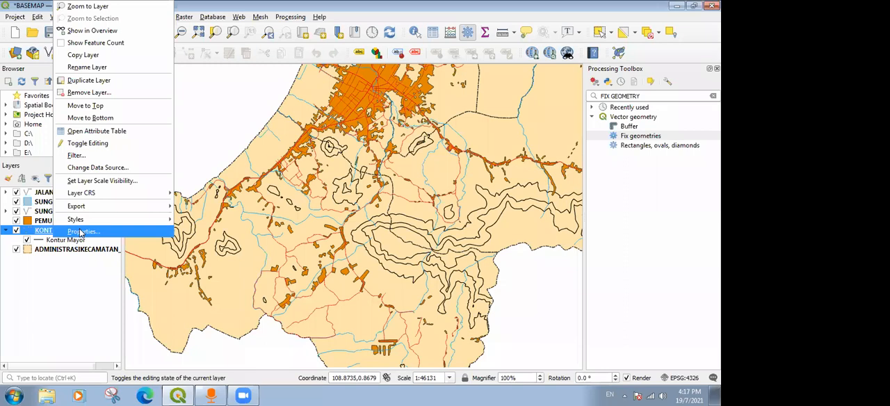
{"action": "left_click", "coordinate": [81, 232]}
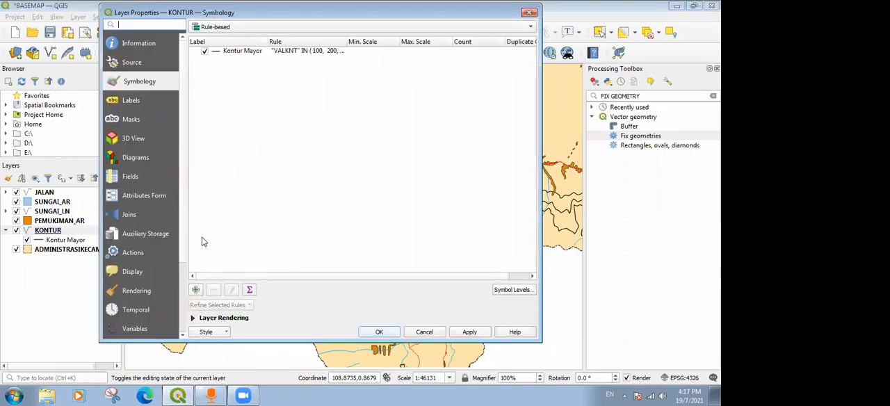
{"action": "left_click", "coordinate": [196, 289]}
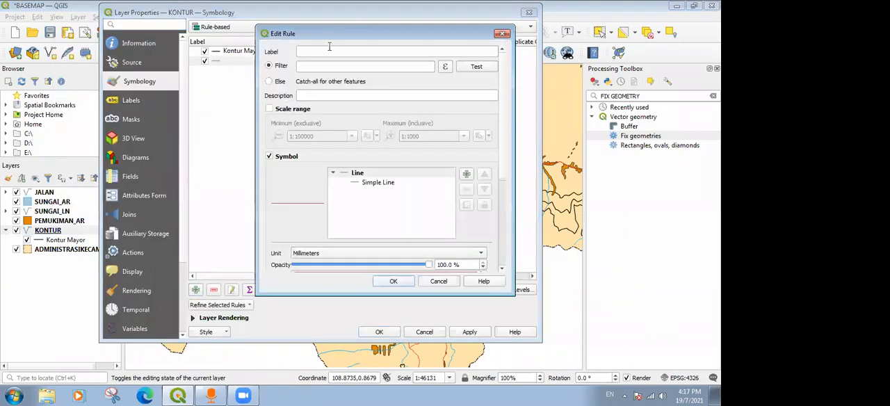
Colour the new rule's simple line black, leave its label and filter empty, and apply the symbology.
{"action": "left_click", "coordinate": [380, 182]}
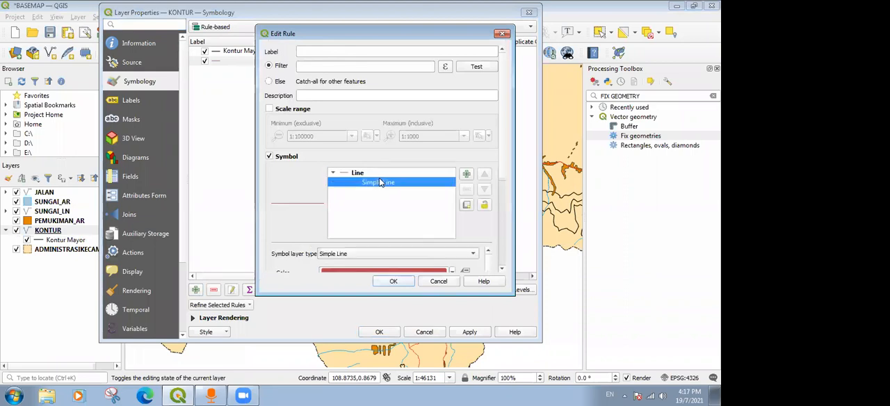
{"action": "left_click_drag", "start_coordinate": [504, 157], "coordinate": [507, 207]}
{"action": "left_click", "coordinate": [452, 192]}
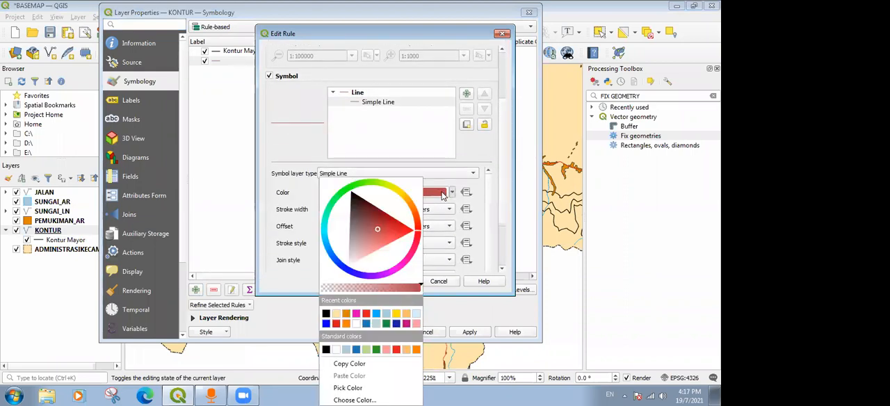
{"action": "left_click", "coordinate": [442, 195]}
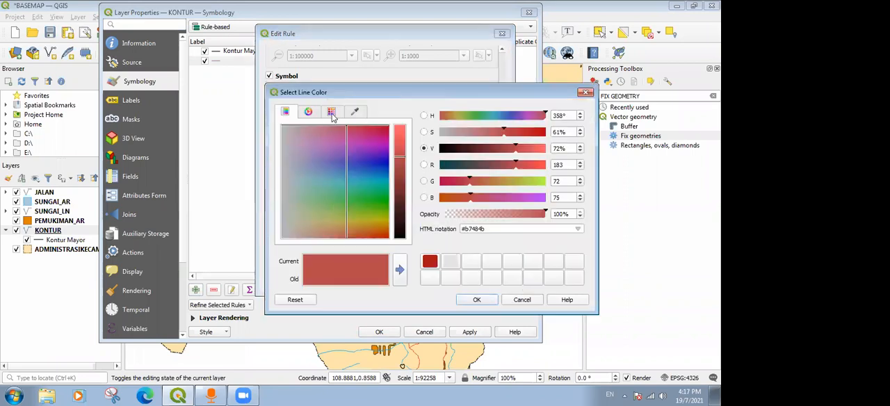
{"action": "left_click", "coordinate": [331, 112]}
{"action": "left_click", "coordinate": [320, 146]}
{"action": "left_click", "coordinate": [477, 299]}
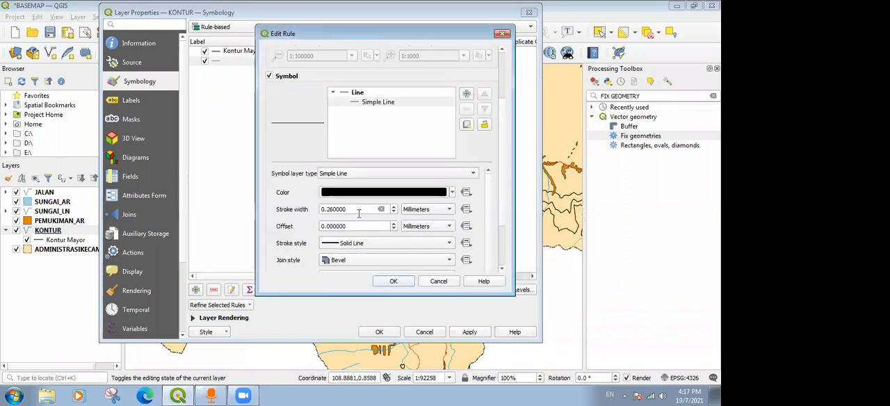
{"action": "left_click", "coordinate": [394, 281]}
{"action": "left_click", "coordinate": [470, 332]}
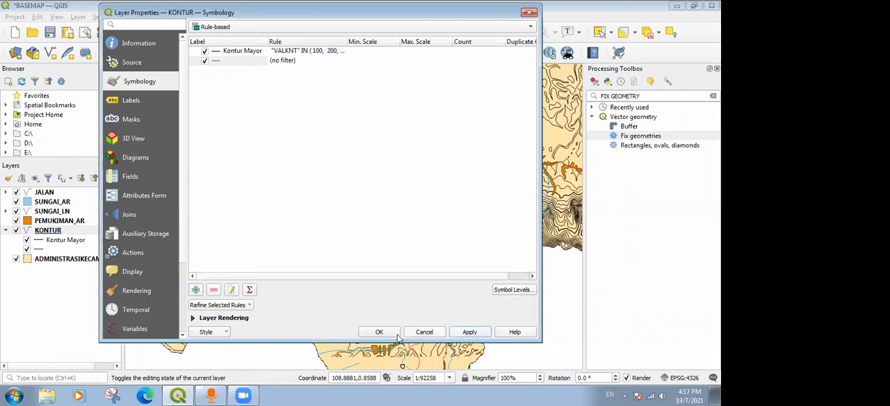
{"action": "left_click", "coordinate": [384, 335]}
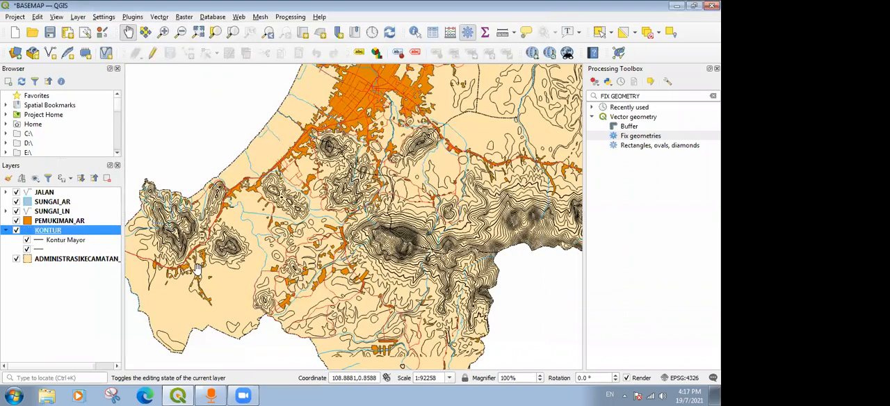
Recolour the unlabelled KONTUR rule's line symbol red.
{"action": "scroll", "coordinate": [233, 254], "scroll_direction": "up", "scroll_amount": 5}
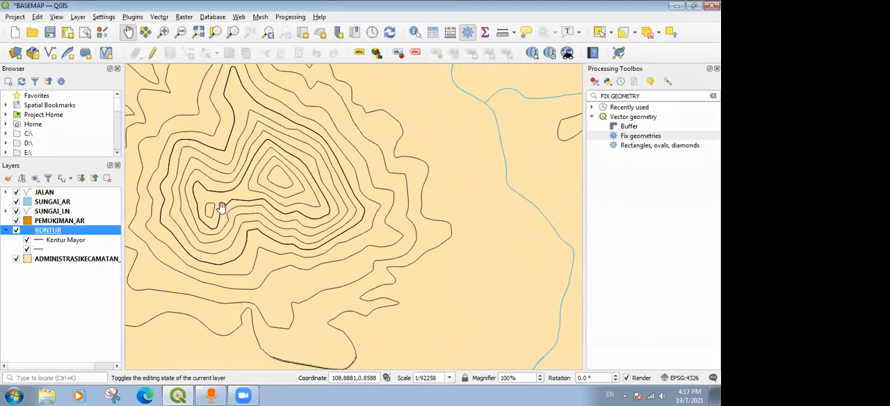
{"action": "scroll", "coordinate": [238, 201], "scroll_direction": "down", "scroll_amount": 3}
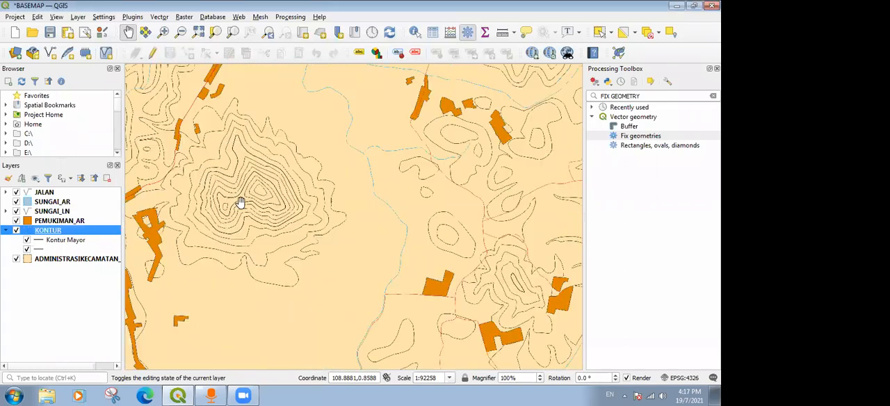
{"action": "double_click", "coordinate": [45, 250]}
{"action": "left_click", "coordinate": [521, 132]}
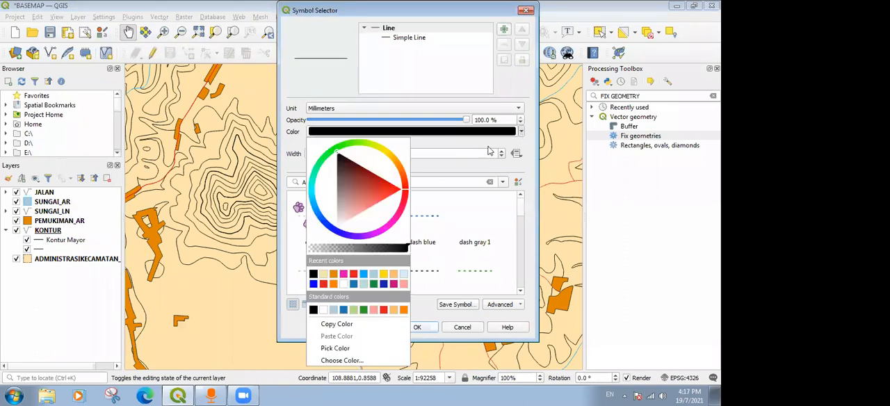
{"action": "left_click", "coordinate": [324, 284]}
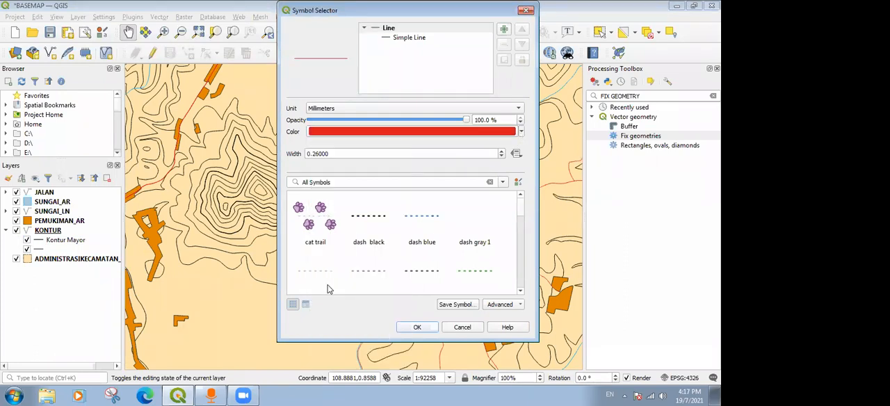
{"action": "left_click", "coordinate": [417, 327]}
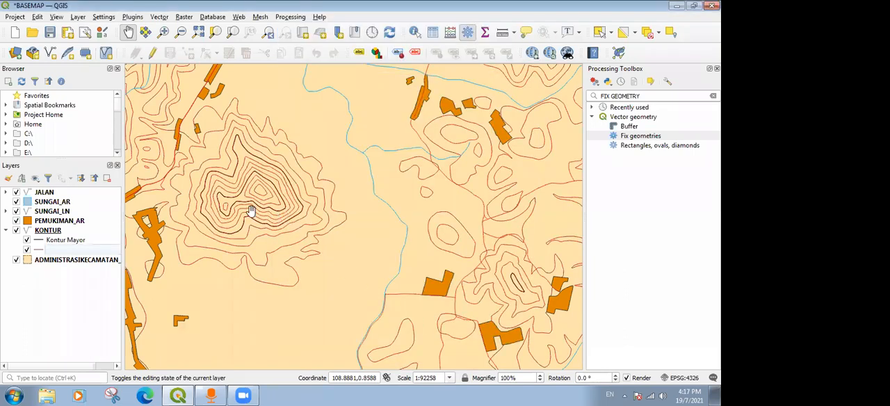
Examine how the black major contours stand out from the red contours across the hills on the map.
{"action": "scroll", "coordinate": [233, 204], "scroll_direction": "up", "scroll_amount": 1}
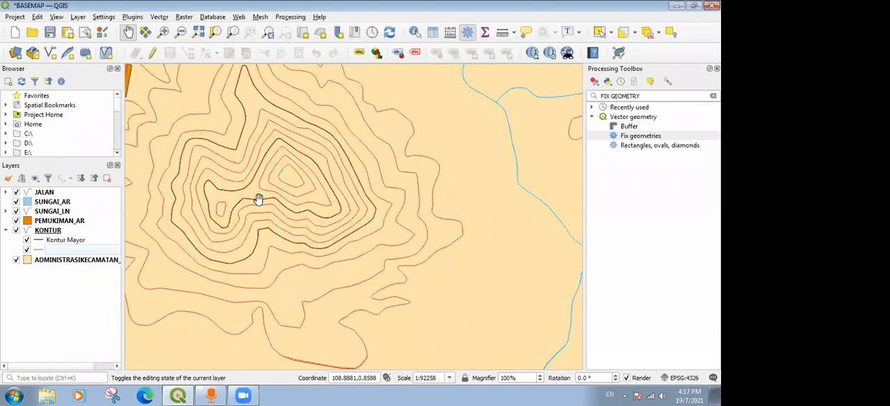
{"action": "scroll", "coordinate": [263, 195], "scroll_direction": "down", "scroll_amount": 2}
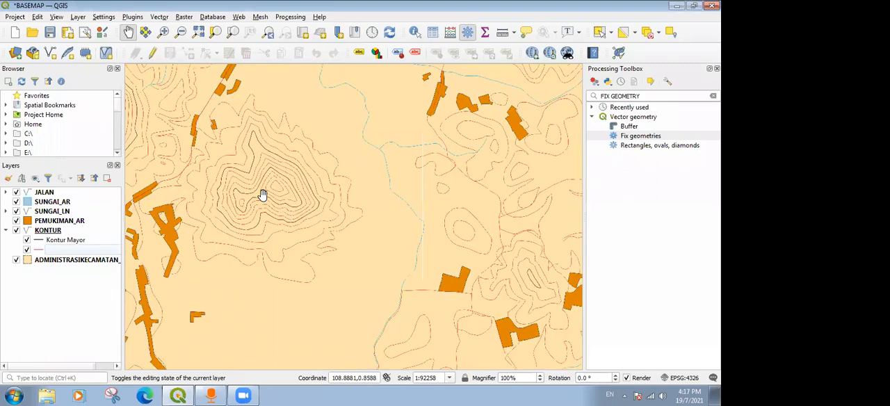
{"action": "left_click_drag", "start_coordinate": [523, 212], "coordinate": [382, 208]}
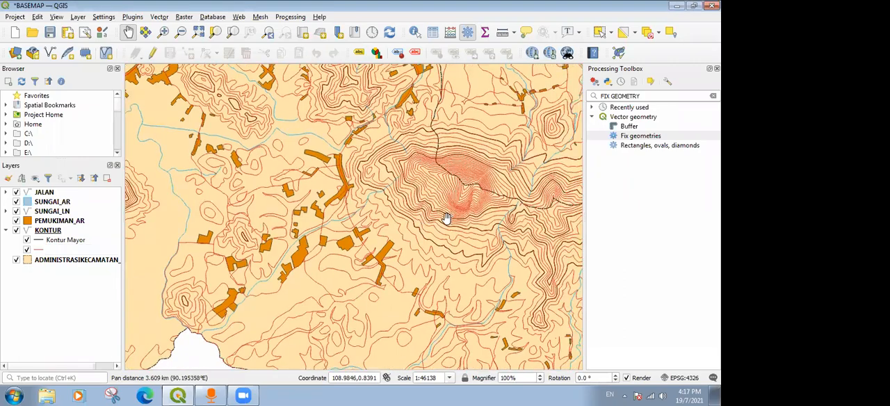
{"action": "scroll", "coordinate": [407, 208], "scroll_direction": "up", "scroll_amount": 1}
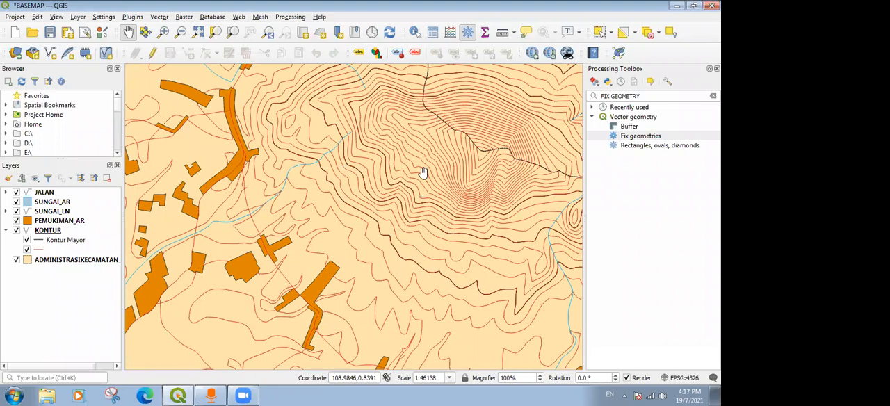
{"action": "scroll", "coordinate": [470, 212], "scroll_direction": "down", "scroll_amount": 3}
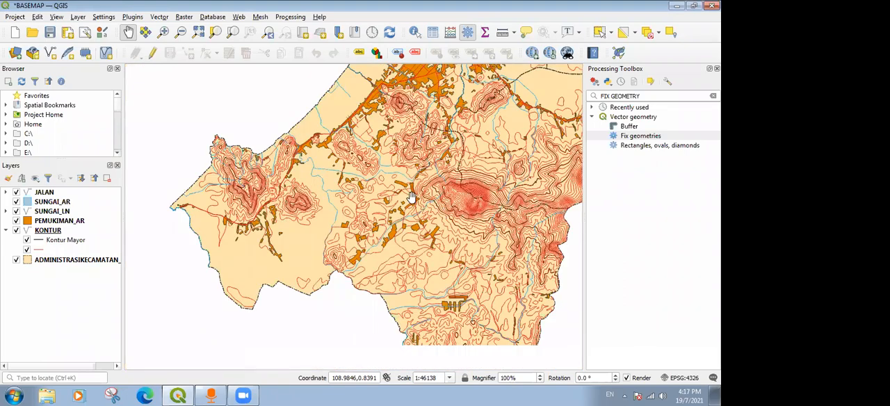
{"action": "scroll", "coordinate": [452, 214], "scroll_direction": "up", "scroll_amount": 2}
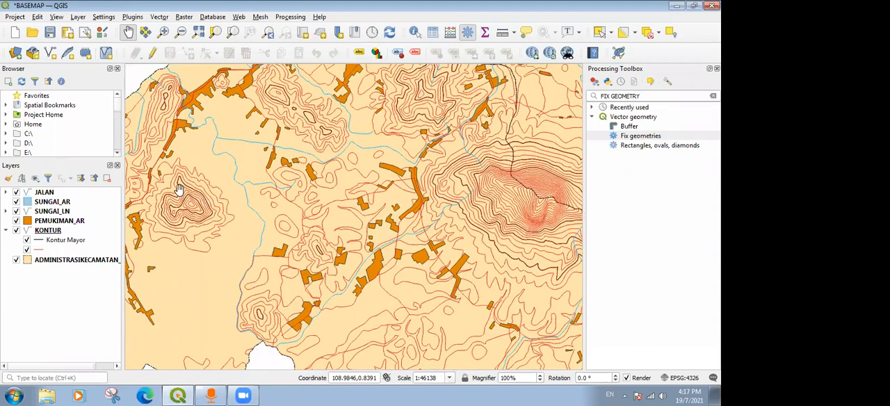
{"action": "left_click_drag", "start_coordinate": [417, 236], "coordinate": [495, 254]}
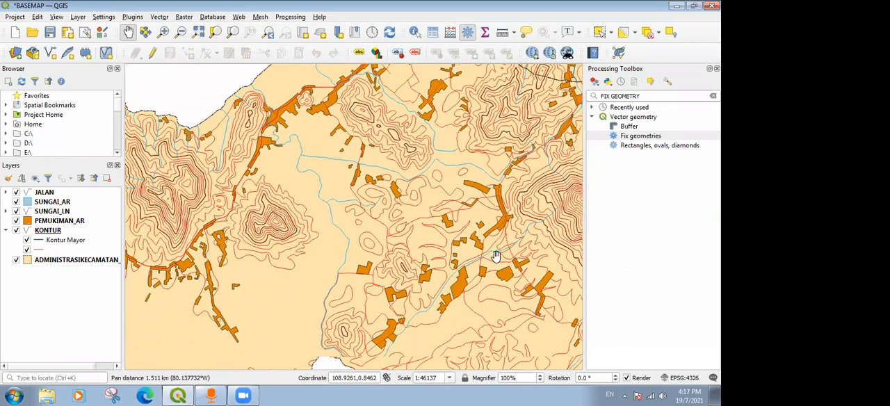
{"action": "left_click_drag", "start_coordinate": [526, 221], "coordinate": [491, 205]}
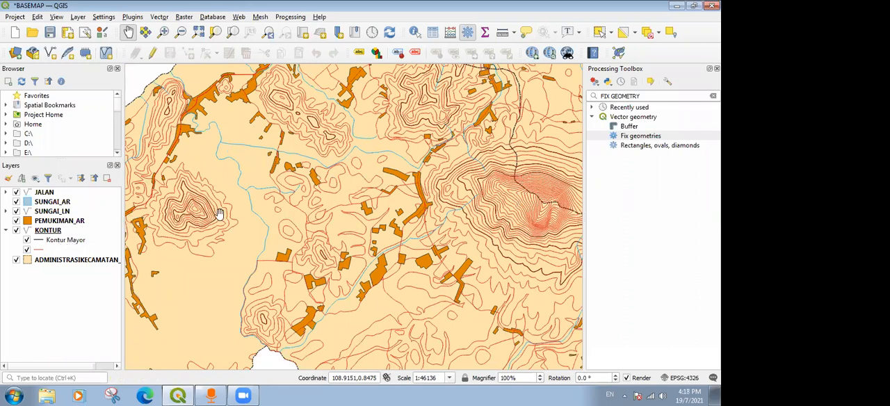
Reopen the Kontur Mayor rule's filter expression and replace the IN list after "VALKNT" with LIKE.
{"action": "left_click", "coordinate": [57, 232]}
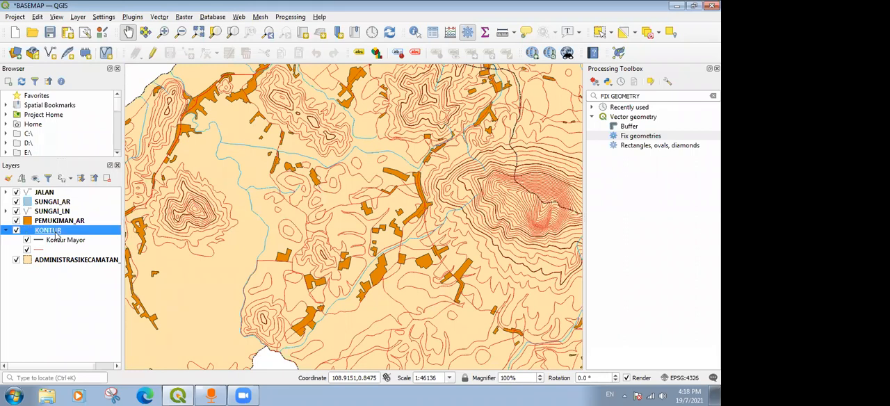
{"action": "right_click", "coordinate": [61, 237]}
{"action": "left_click", "coordinate": [85, 231]}
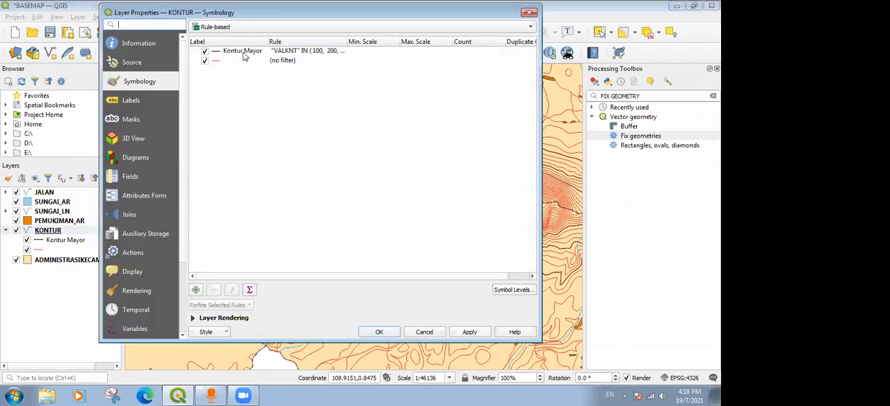
{"action": "double_click", "coordinate": [244, 53]}
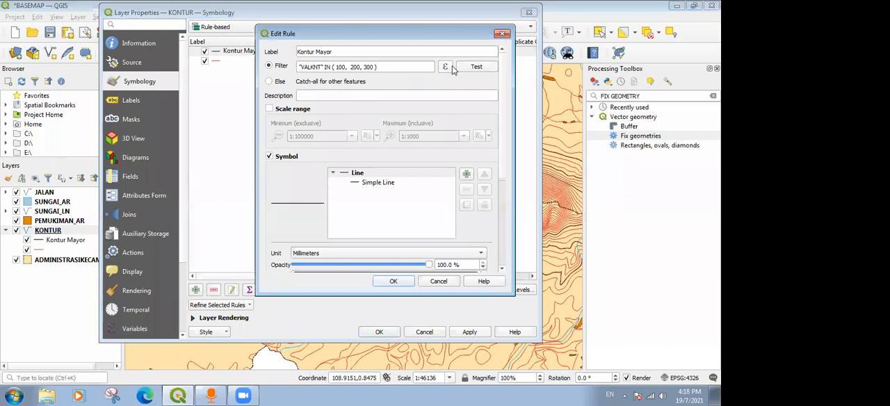
{"action": "left_click", "coordinate": [448, 66]}
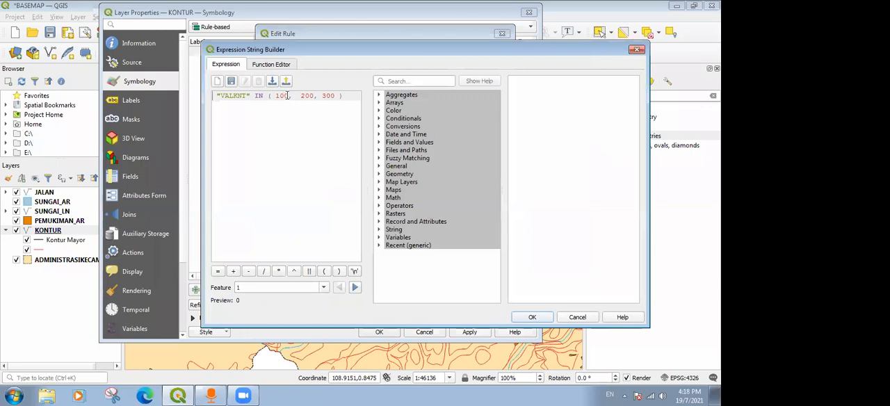
{"action": "left_click_drag", "start_coordinate": [343, 98], "coordinate": [258, 96]}
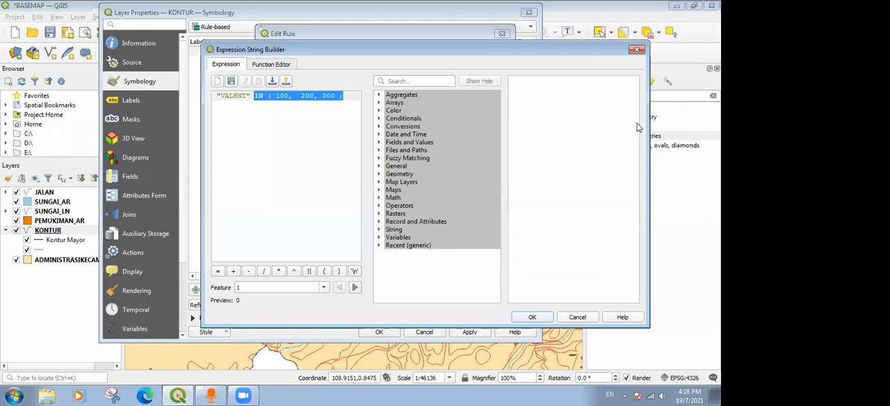
{"action": "type", "text": "LIKE '%0"}
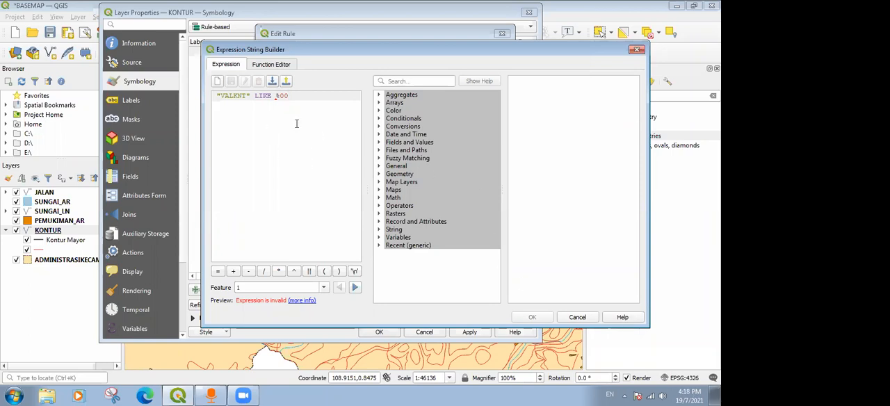
Complete the Kontur Mayor filter expression as "VALKNT" LIKE ('%00') and accept it.
{"action": "left_click", "coordinate": [278, 98]}
{"action": "type", "text": ")"}
{"action": "left_click", "coordinate": [306, 300]}
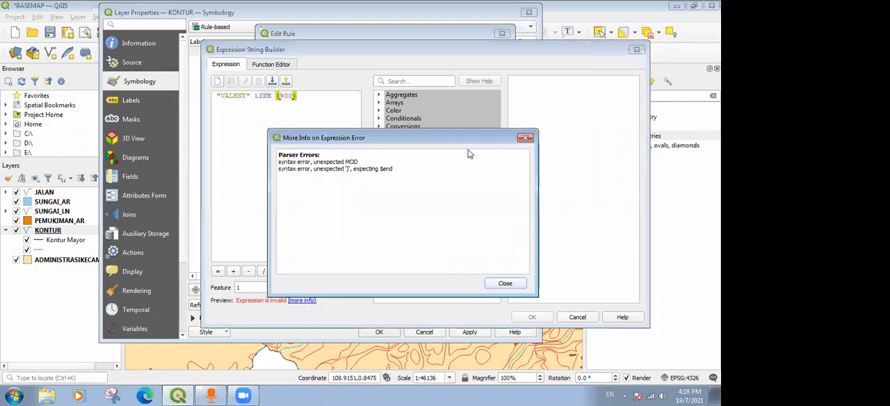
{"action": "left_click", "coordinate": [526, 137]}
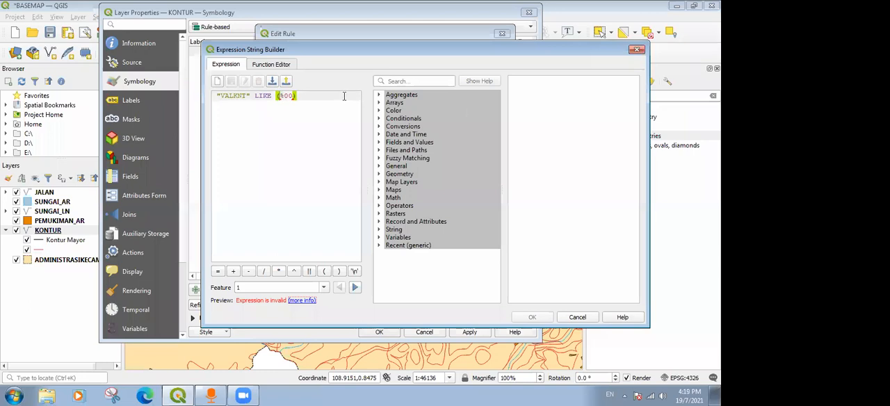
{"action": "type", "text": "'%00'"}
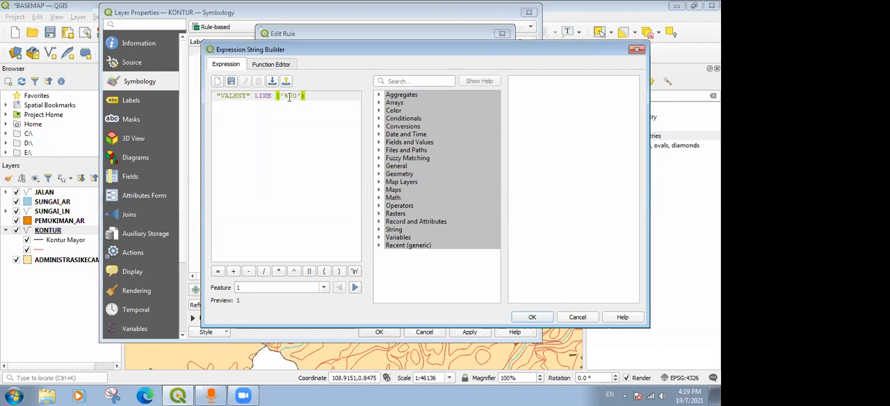
{"action": "left_click", "coordinate": [529, 317]}
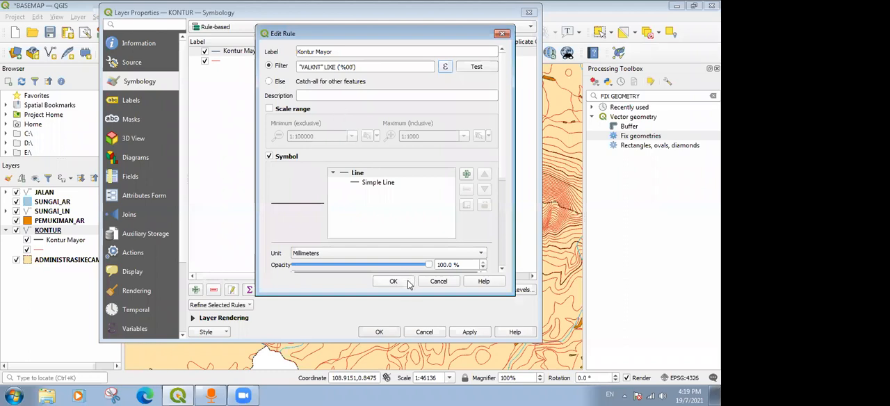
Test the Kontur Mayor rule's filter, accept the rule and apply the KONTUR symbology.
{"action": "left_click", "coordinate": [472, 68]}
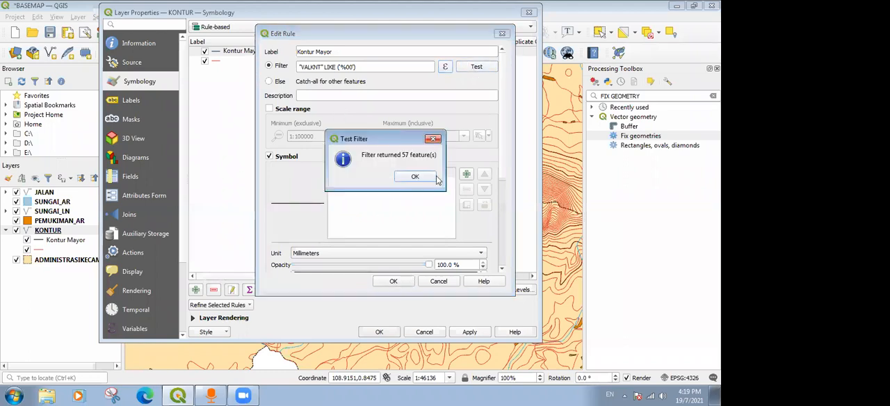
{"action": "left_click", "coordinate": [415, 177]}
{"action": "left_click", "coordinate": [392, 281]}
{"action": "left_click", "coordinate": [468, 333]}
{"action": "left_click", "coordinate": [379, 332]}
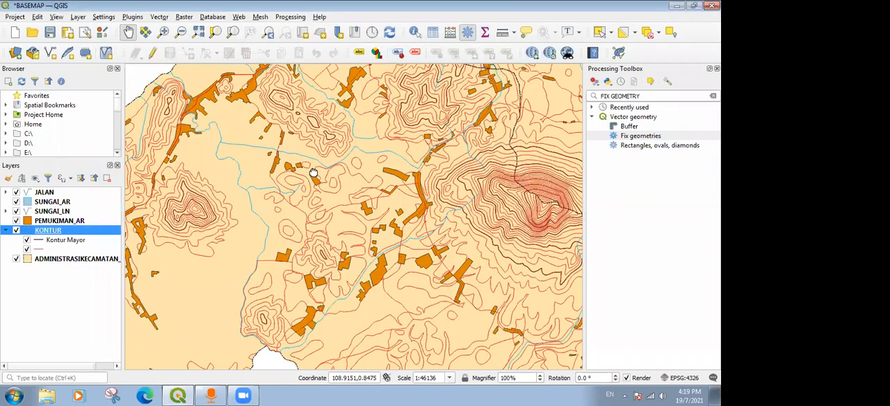
Examine on the map which contours across the hills are drawn as major with the '%00' filter.
{"action": "left_click_drag", "start_coordinate": [313, 174], "coordinate": [322, 165]}
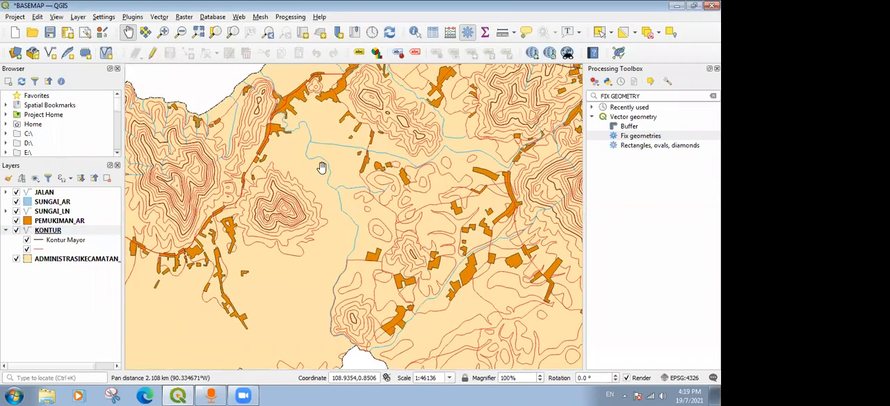
{"action": "scroll", "coordinate": [285, 217], "scroll_direction": "up", "scroll_amount": 3}
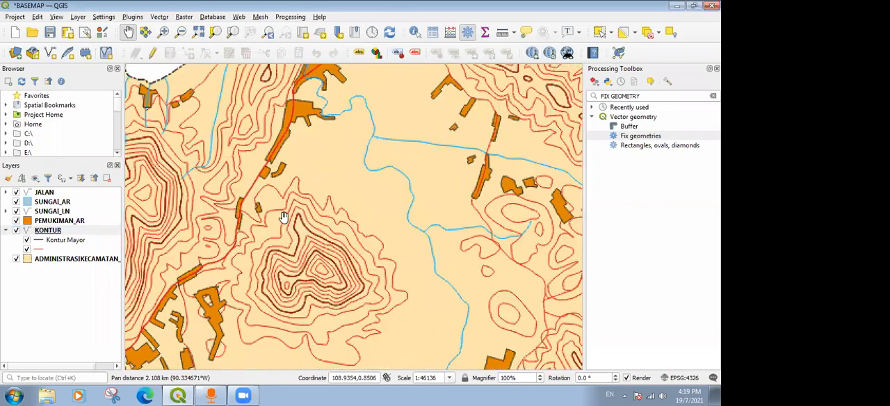
{"action": "scroll", "coordinate": [302, 235], "scroll_direction": "down", "scroll_amount": 2}
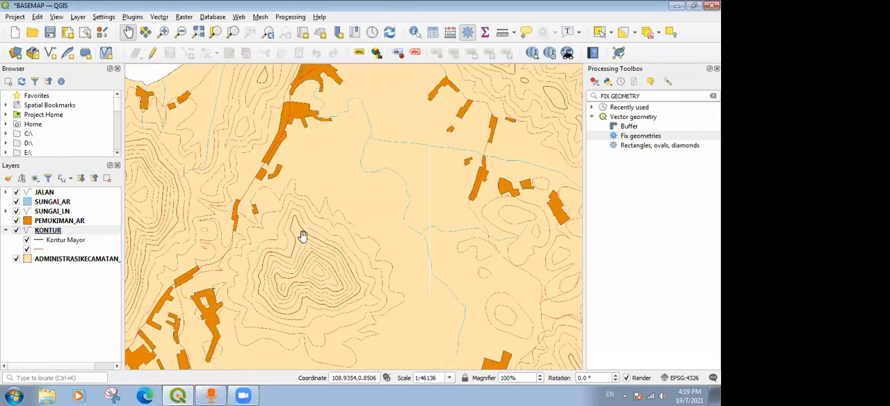
{"action": "left_click_drag", "start_coordinate": [227, 186], "coordinate": [382, 185]}
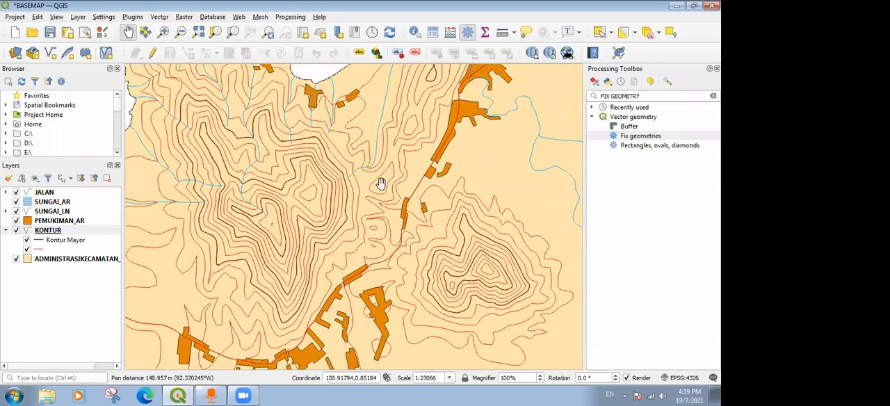
{"action": "scroll", "coordinate": [381, 185], "scroll_direction": "down", "scroll_amount": 1}
{"action": "scroll", "coordinate": [235, 136], "scroll_direction": "up", "scroll_amount": 1}
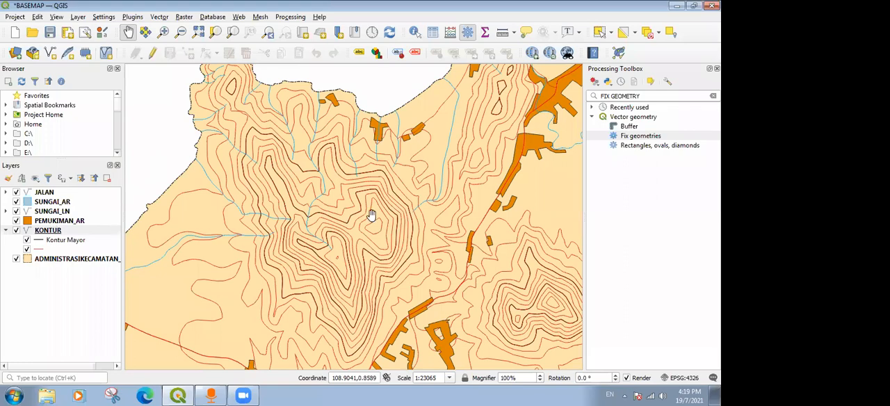
{"action": "scroll", "coordinate": [369, 213], "scroll_direction": "down", "scroll_amount": 1}
{"action": "left_click_drag", "start_coordinate": [496, 203], "coordinate": [323, 141]}
{"action": "left_click_drag", "start_coordinate": [555, 201], "coordinate": [383, 185]}
{"action": "left_click_drag", "start_coordinate": [337, 211], "coordinate": [318, 216]}
{"action": "left_click_drag", "start_coordinate": [233, 176], "coordinate": [365, 199]}
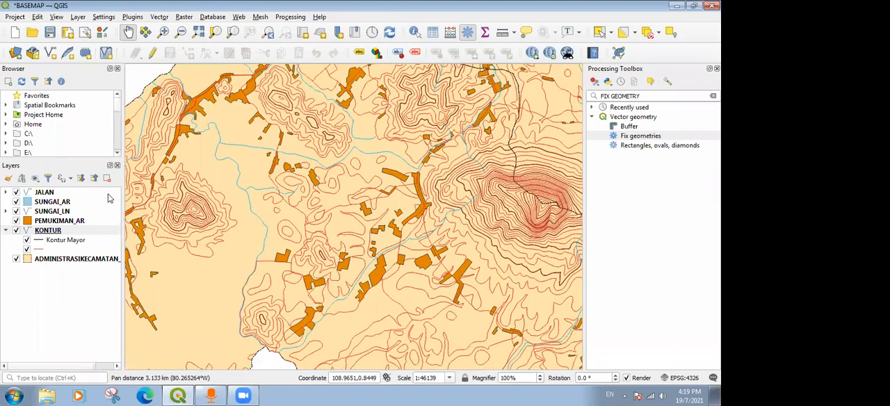
Reopen the Kontur Mayor rule's filter expression and list all unique values of the VALKNT field.
{"action": "right_click", "coordinate": [53, 232]}
{"action": "left_click", "coordinate": [76, 232]}
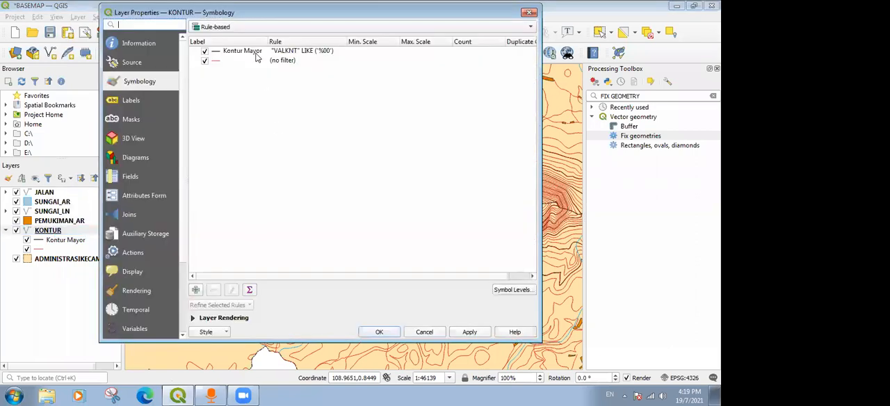
{"action": "double_click", "coordinate": [254, 52]}
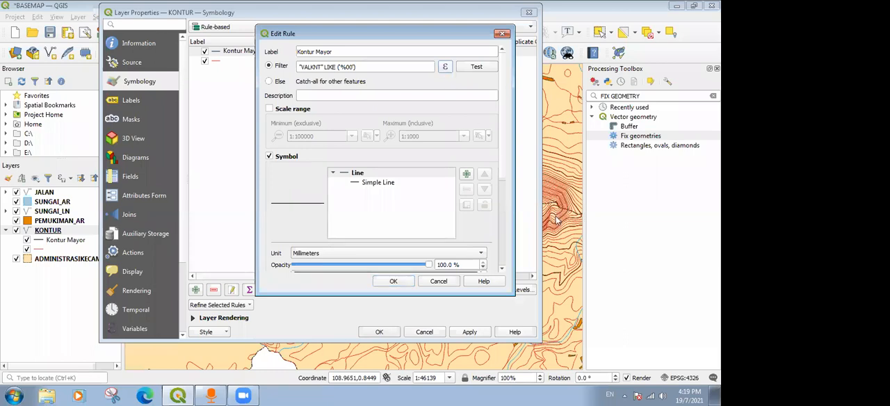
{"action": "left_click", "coordinate": [445, 66]}
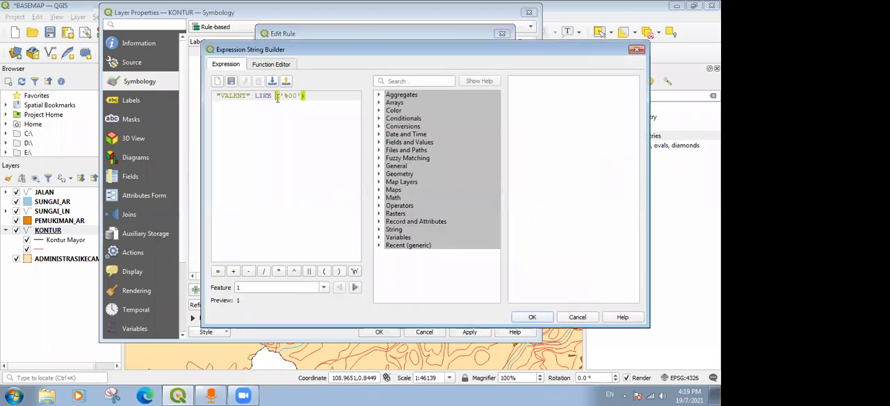
{"action": "left_click", "coordinate": [380, 151]}
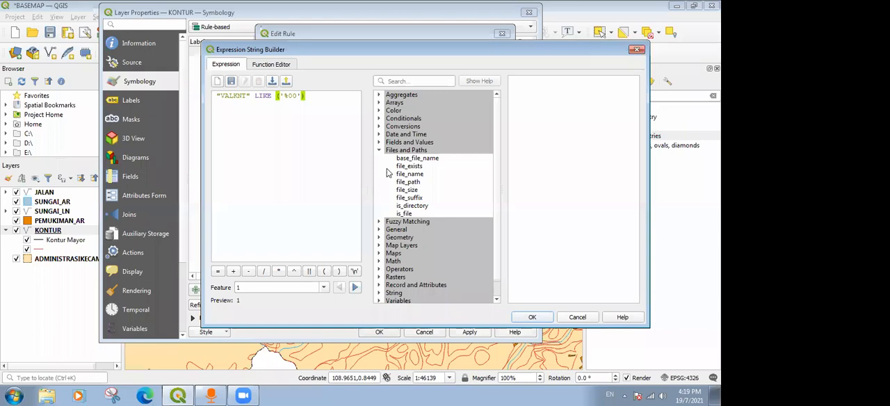
{"action": "left_click", "coordinate": [379, 150]}
{"action": "left_click", "coordinate": [380, 142]}
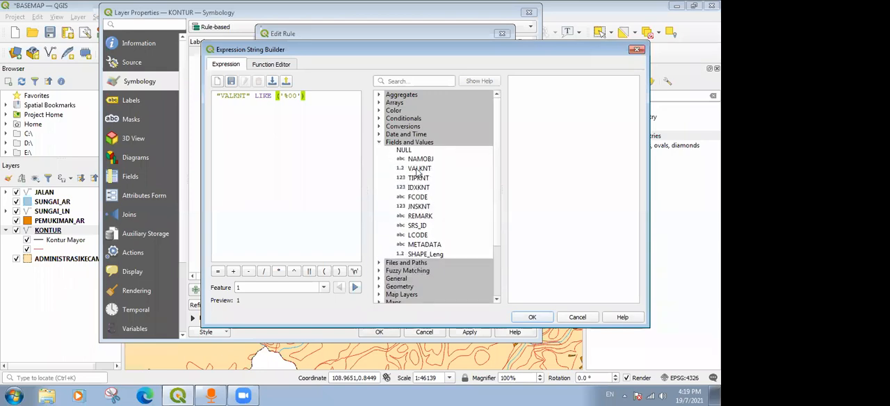
{"action": "double_click", "coordinate": [419, 168]}
{"action": "left_click", "coordinate": [539, 198]}
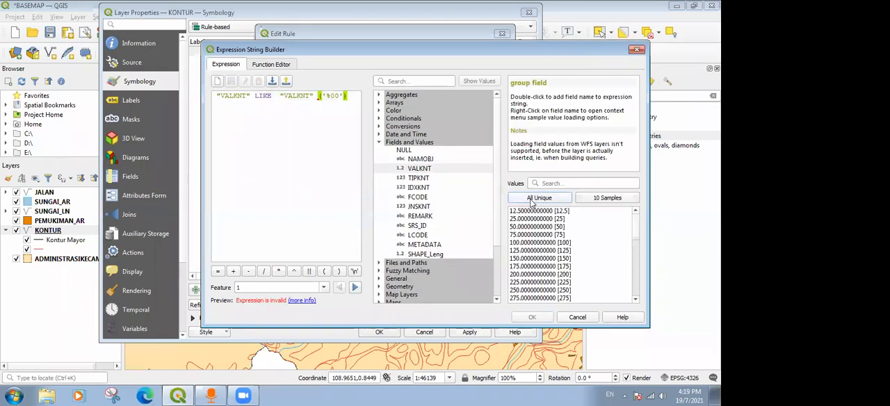
Remove the extra "VALKNT" before ('%00') in the expression and look through the field's unique values.
{"action": "left_click_drag", "start_coordinate": [252, 96], "coordinate": [216, 95]}
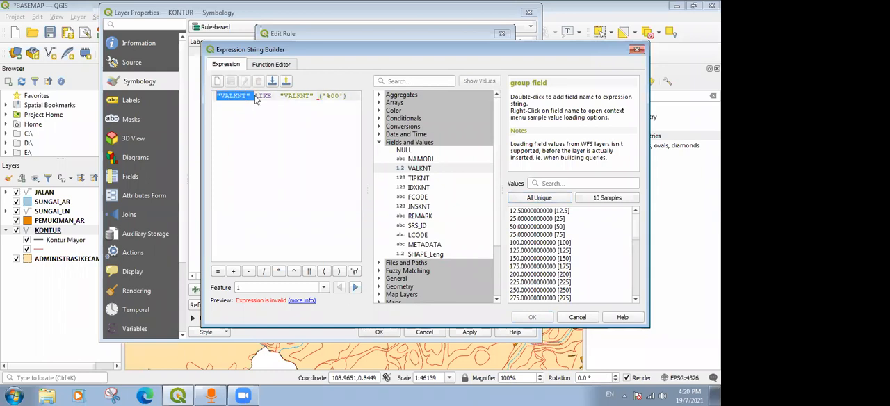
{"action": "left_click_drag", "start_coordinate": [281, 97], "coordinate": [319, 98]}
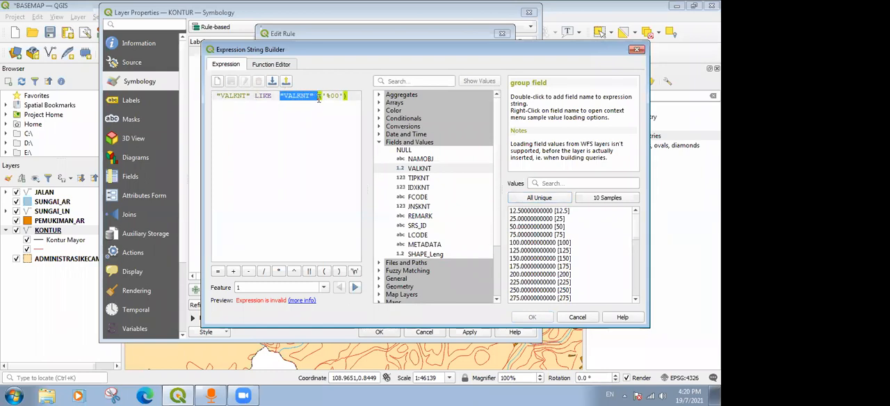
{"action": "key", "text": "BackSpace"}
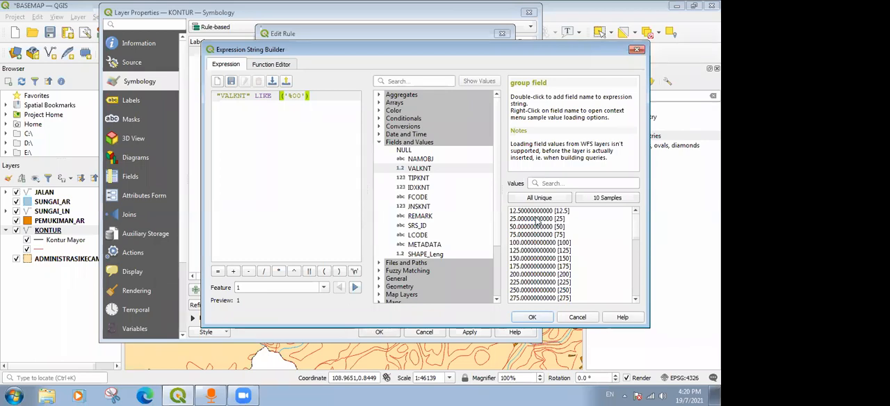
{"action": "left_click_drag", "start_coordinate": [636, 235], "coordinate": [636, 245]}
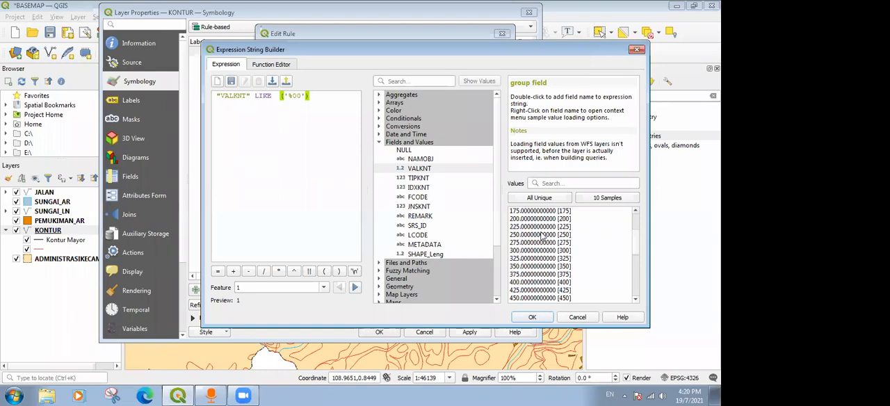
{"action": "scroll", "coordinate": [542, 236], "scroll_direction": "up", "scroll_amount": 3}
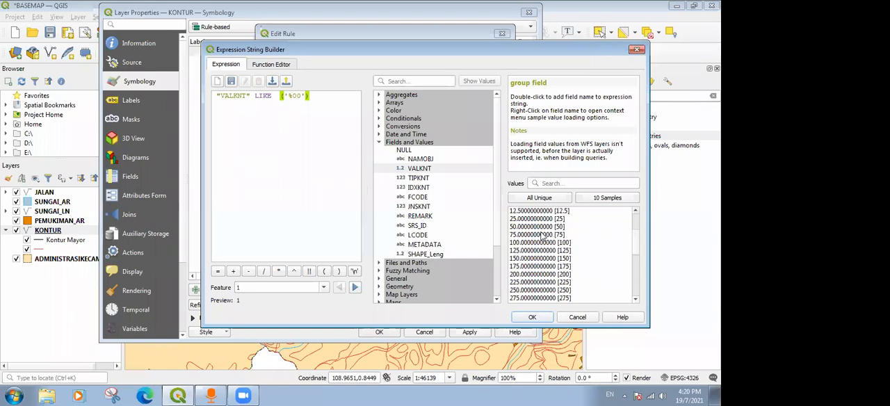
Change the Kontur Mayor filter to "VALKNT" LIKE ('%50') and apply the KONTUR symbology.
{"action": "double_click", "coordinate": [294, 96]}
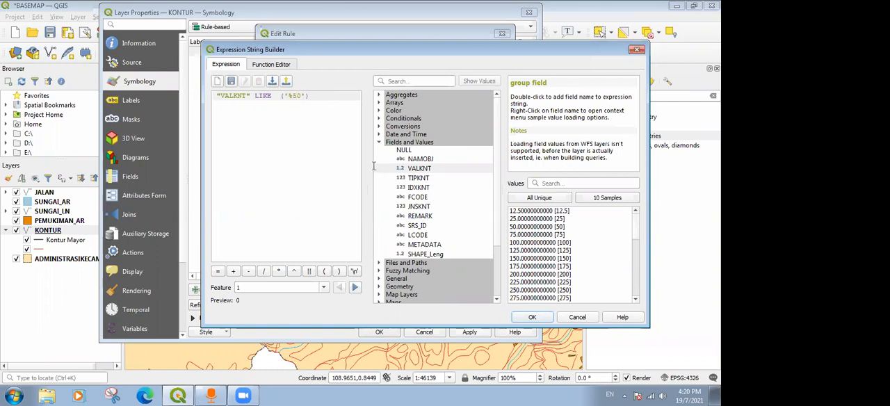
{"action": "left_click", "coordinate": [532, 317]}
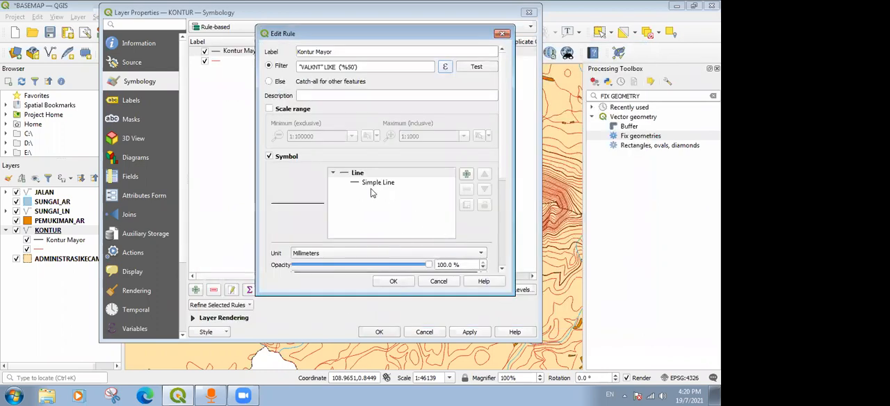
{"action": "left_click", "coordinate": [468, 333]}
{"action": "left_click", "coordinate": [386, 333]}
Examine the major contours selected by the '%50' filter on the individual hills and across the wider map.
{"action": "left_click_drag", "start_coordinate": [254, 209], "coordinate": [189, 199]}
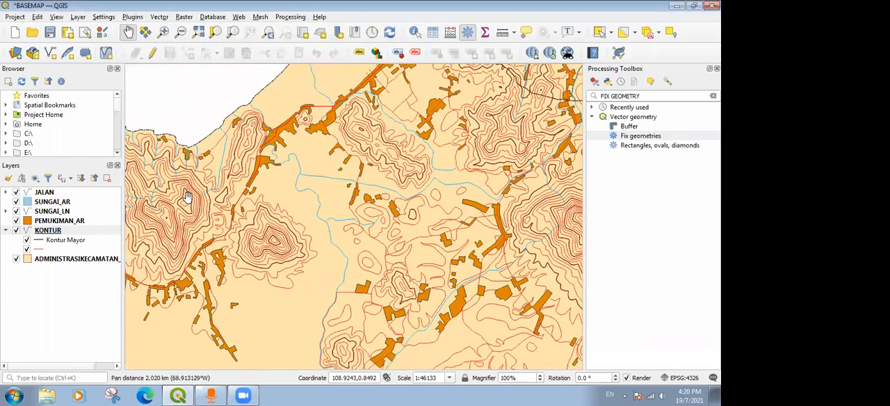
{"action": "scroll", "coordinate": [242, 179], "scroll_direction": "up", "scroll_amount": 1}
{"action": "left_click_drag", "start_coordinate": [340, 205], "coordinate": [358, 222]}
{"action": "left_click_drag", "start_coordinate": [263, 250], "coordinate": [346, 203]}
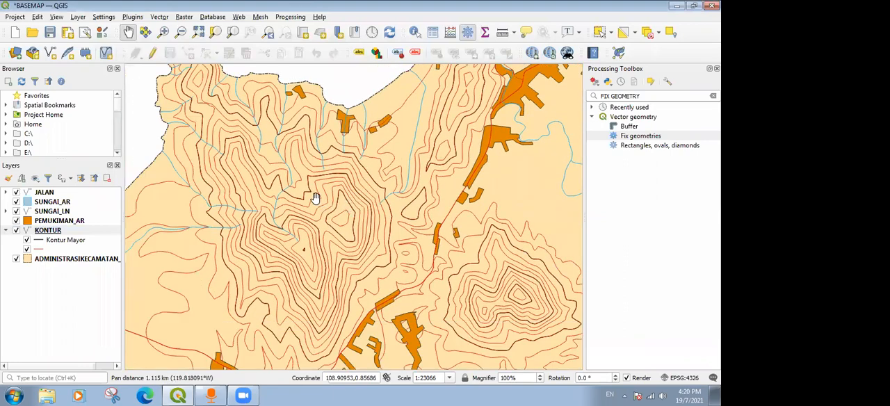
{"action": "scroll", "coordinate": [385, 238], "scroll_direction": "up", "scroll_amount": 2}
{"action": "scroll", "coordinate": [350, 191], "scroll_direction": "down", "scroll_amount": 1}
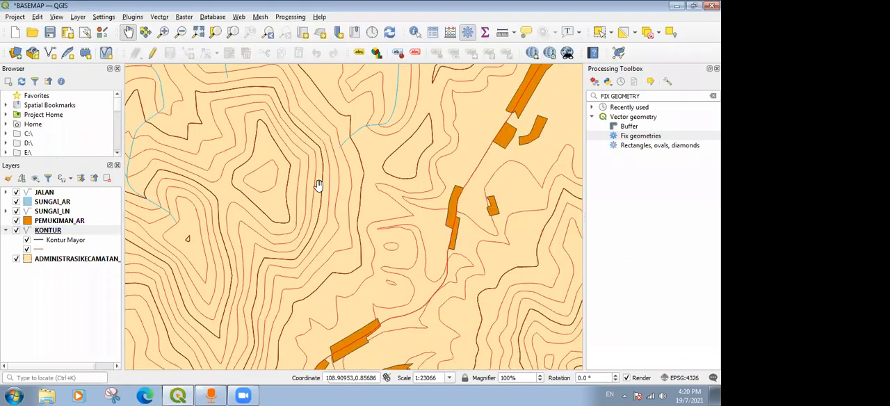
{"action": "left_click_drag", "start_coordinate": [465, 266], "coordinate": [279, 168]}
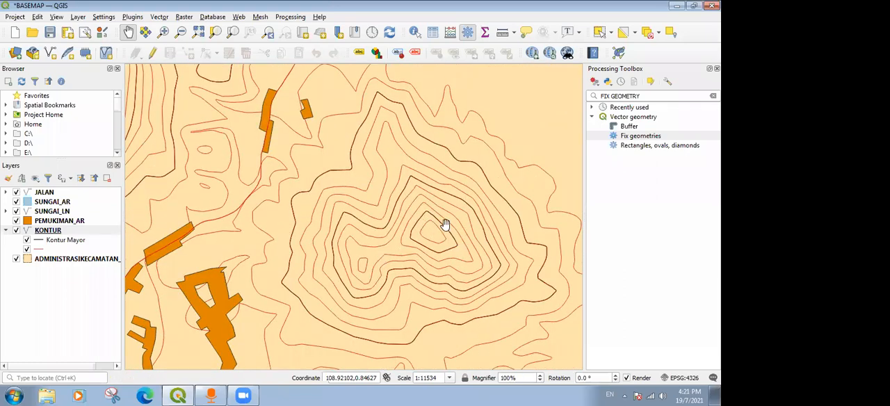
{"action": "scroll", "coordinate": [445, 225], "scroll_direction": "down", "scroll_amount": 3}
{"action": "left_click_drag", "start_coordinate": [469, 221], "coordinate": [347, 173]}
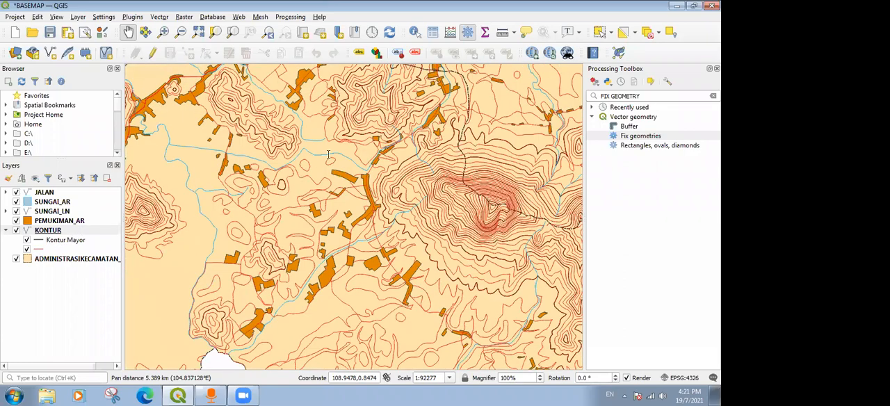
Recolour the unfiltered contour rule of the KONTUR layer from red to dark grey #545454 and apply the symbol.
{"action": "double_click", "coordinate": [40, 249]}
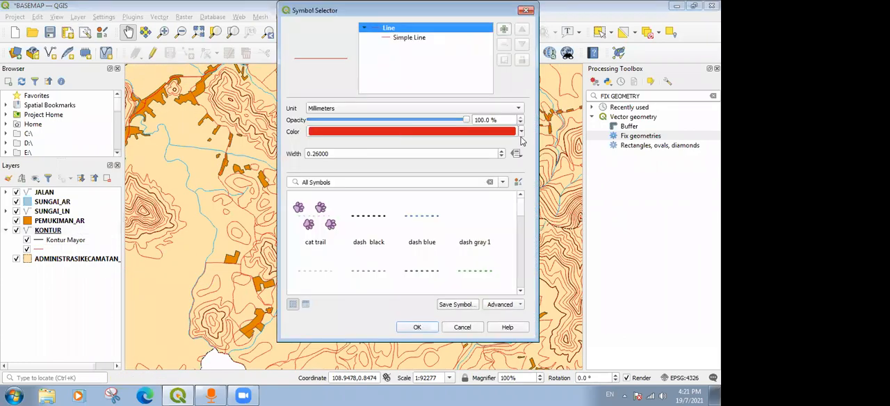
{"action": "left_click", "coordinate": [415, 132]}
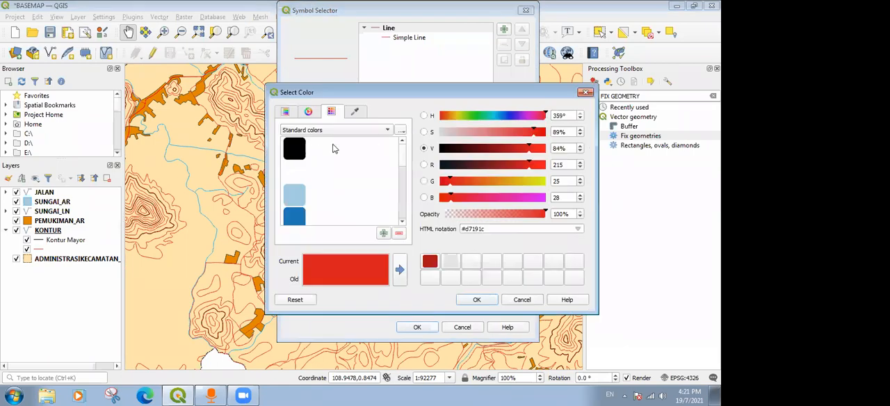
{"action": "left_click", "coordinate": [310, 111]}
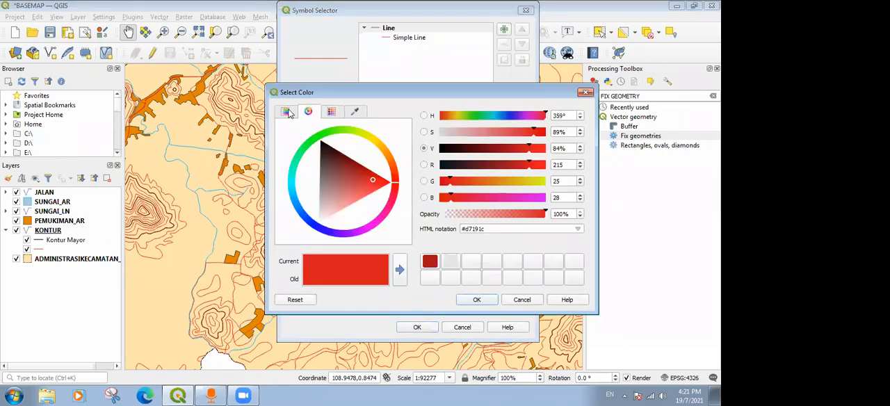
{"action": "left_click", "coordinate": [285, 111]}
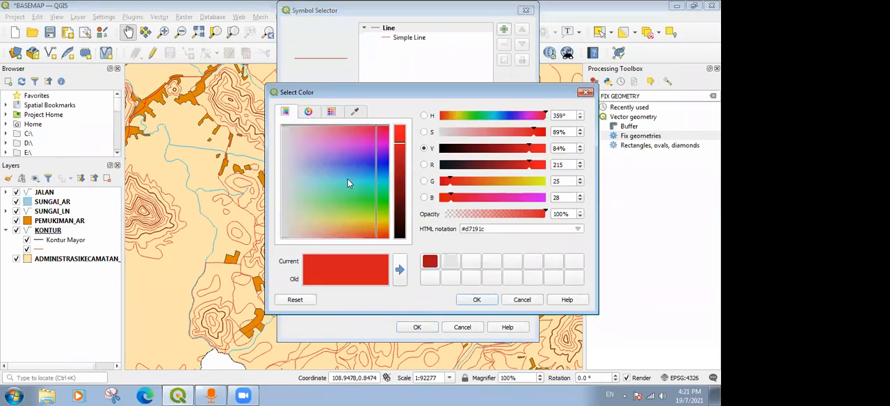
{"action": "left_click", "coordinate": [331, 111]}
{"action": "left_click", "coordinate": [298, 147]}
{"action": "left_click", "coordinate": [308, 111]}
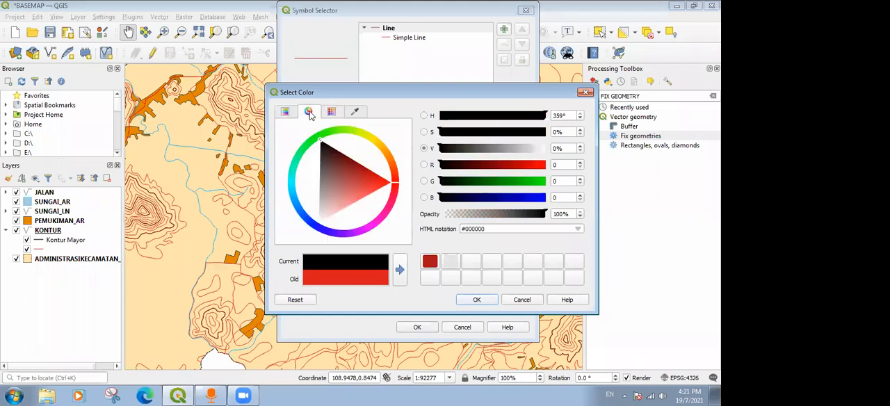
{"action": "left_click", "coordinate": [285, 111]}
{"action": "left_click_drag", "start_coordinate": [402, 159], "coordinate": [413, 203]}
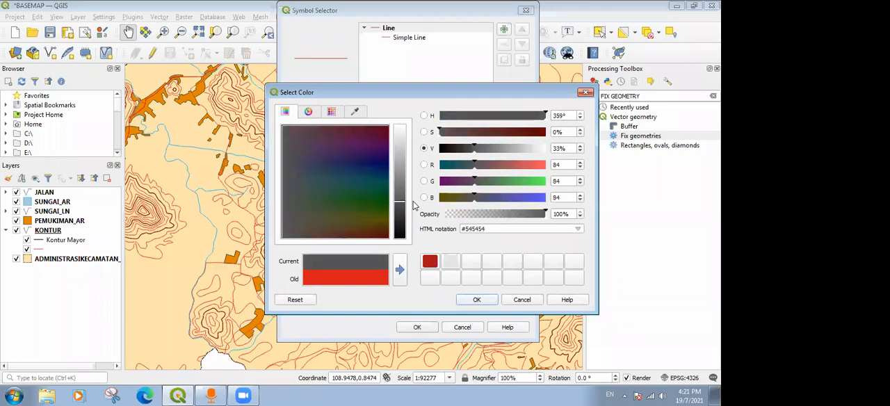
{"action": "left_click", "coordinate": [478, 300]}
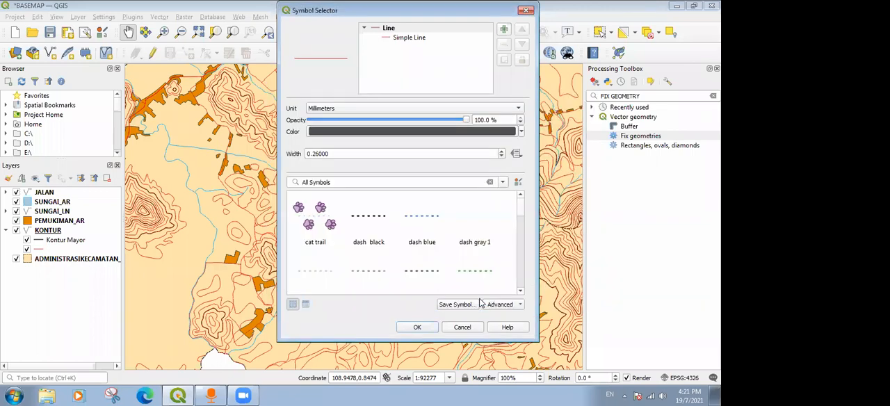
{"action": "left_click", "coordinate": [417, 327]}
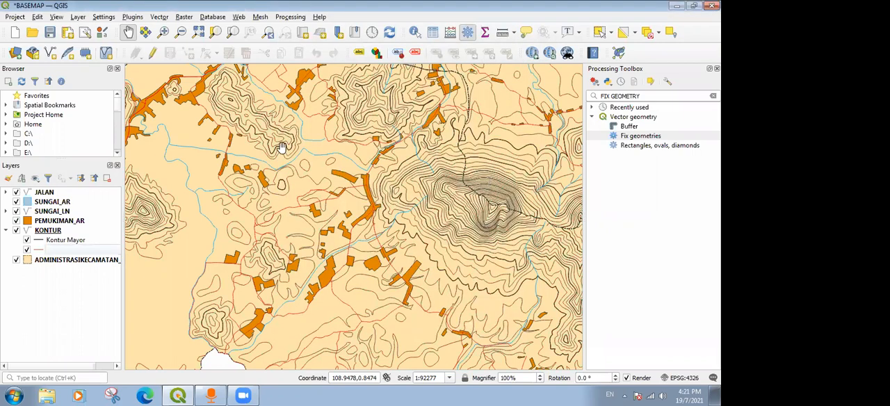
Examine how the major and ordinary contour lines contrast on the coastal hills and the large eastern mountain.
{"action": "left_click_drag", "start_coordinate": [377, 198], "coordinate": [411, 209]}
{"action": "left_click_drag", "start_coordinate": [223, 226], "coordinate": [344, 196]}
{"action": "left_click_drag", "start_coordinate": [211, 203], "coordinate": [288, 186]}
{"action": "left_click_drag", "start_coordinate": [221, 149], "coordinate": [273, 144]}
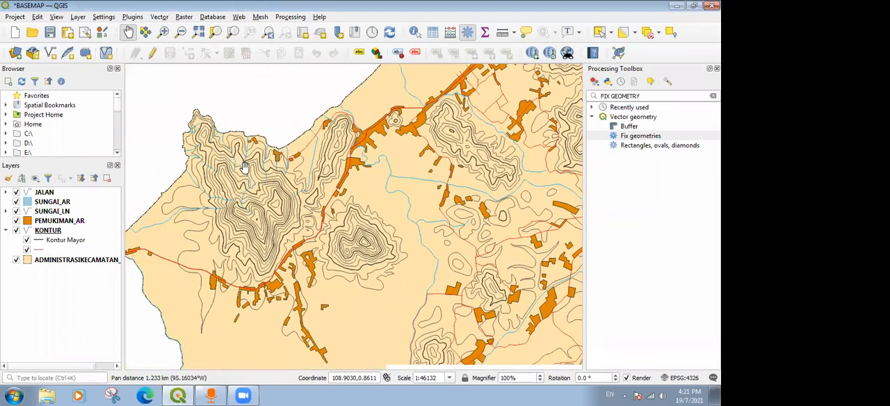
{"action": "left_click_drag", "start_coordinate": [402, 186], "coordinate": [345, 179]}
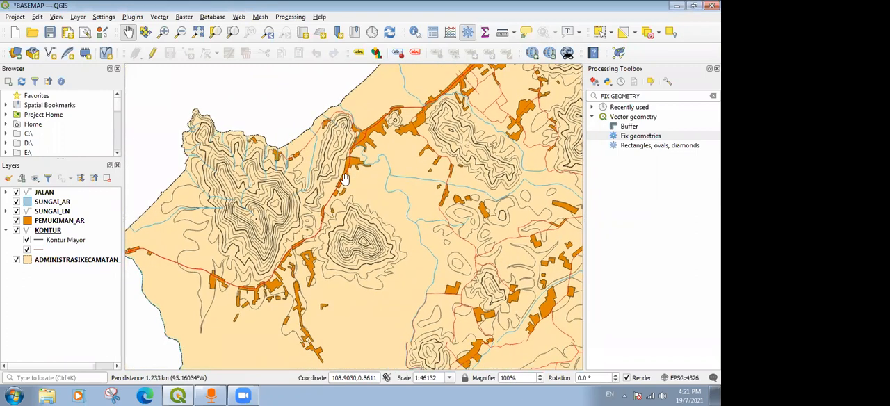
{"action": "left_click_drag", "start_coordinate": [457, 192], "coordinate": [211, 157]}
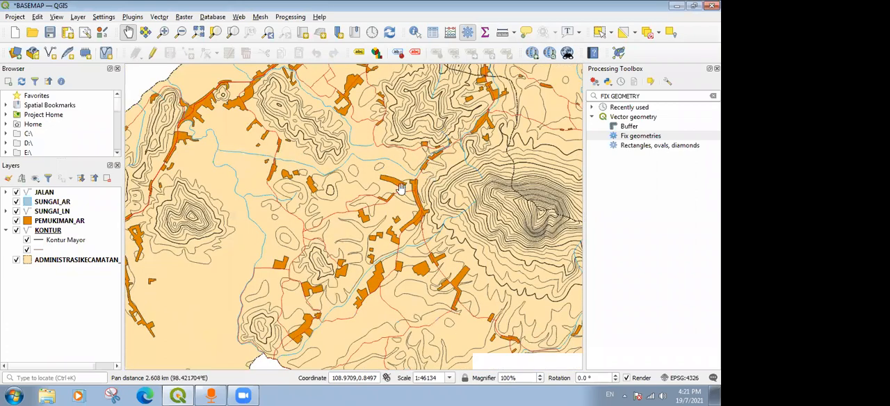
{"action": "left_click_drag", "start_coordinate": [358, 187], "coordinate": [302, 183]}
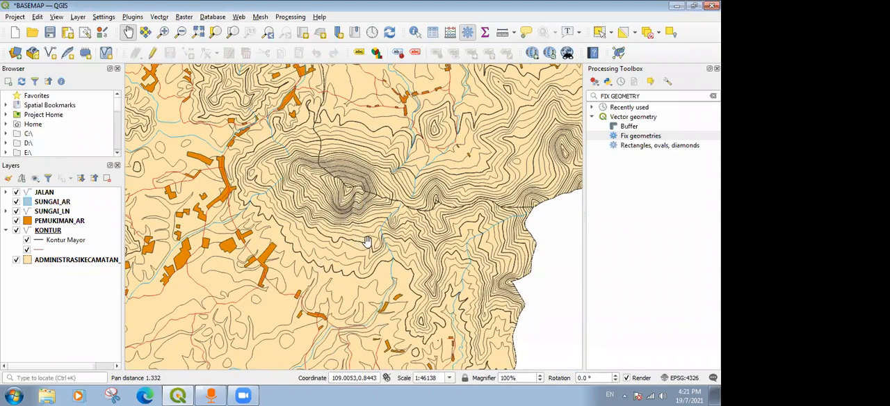
{"action": "left_click_drag", "start_coordinate": [361, 126], "coordinate": [391, 177]}
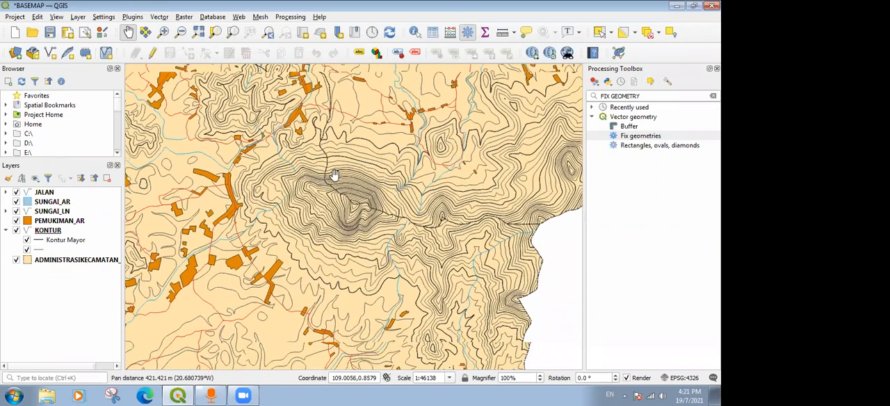
{"action": "left_click_drag", "start_coordinate": [422, 139], "coordinate": [290, 153]}
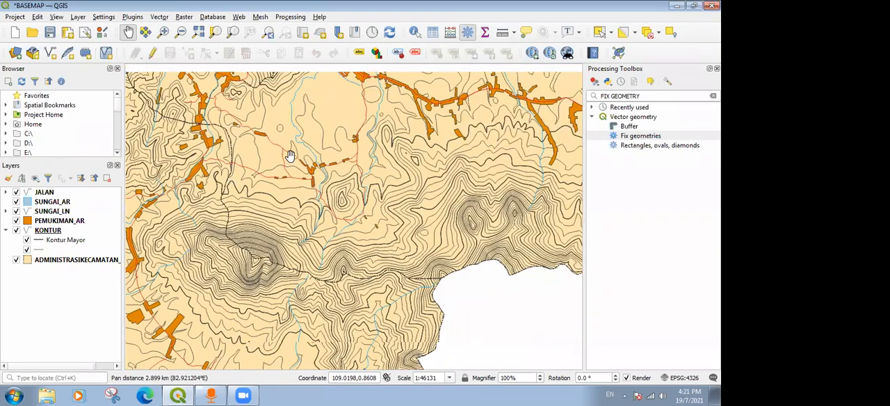
{"action": "left_click_drag", "start_coordinate": [237, 235], "coordinate": [287, 221]}
{"action": "left_click_drag", "start_coordinate": [285, 150], "coordinate": [429, 132]}
{"action": "left_click_drag", "start_coordinate": [482, 160], "coordinate": [417, 159]}
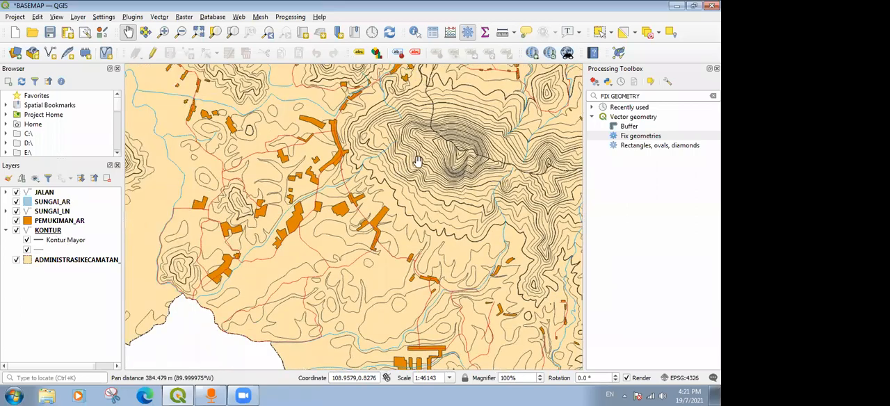
{"action": "scroll", "coordinate": [410, 171], "scroll_direction": "up", "scroll_amount": 1}
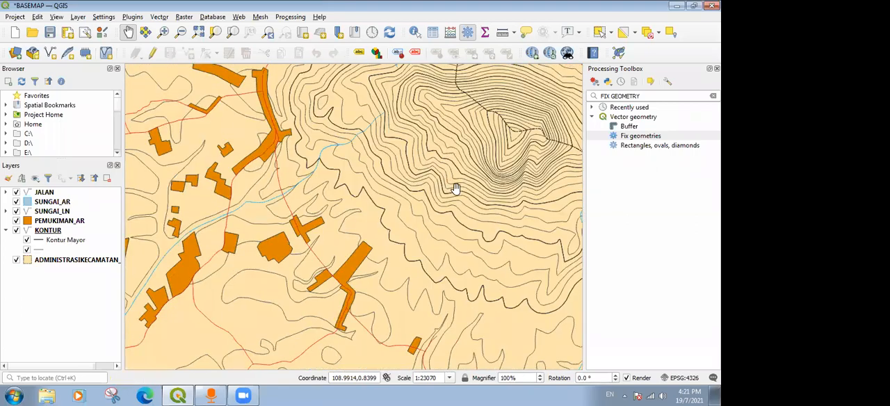
Switch the KONTUR layer's label mode to Rule-based Labeling.
{"action": "right_click", "coordinate": [50, 231]}
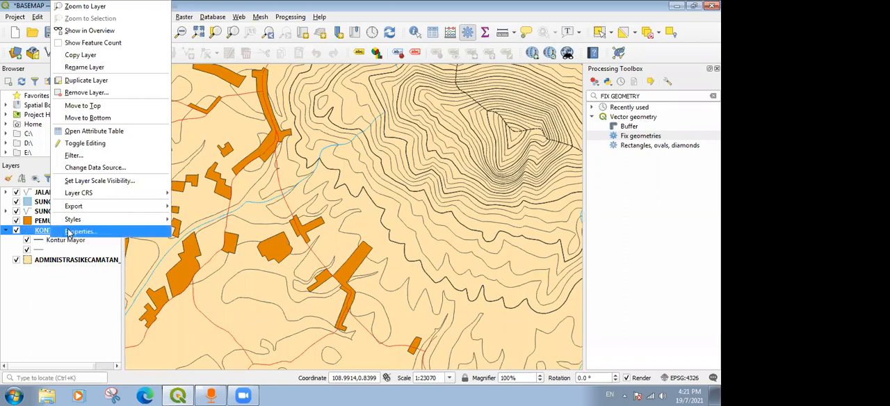
{"action": "left_click", "coordinate": [68, 233]}
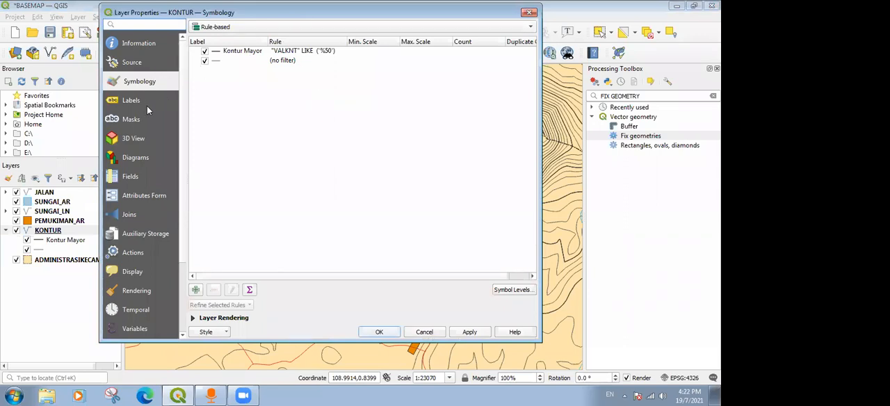
{"action": "left_click", "coordinate": [134, 102]}
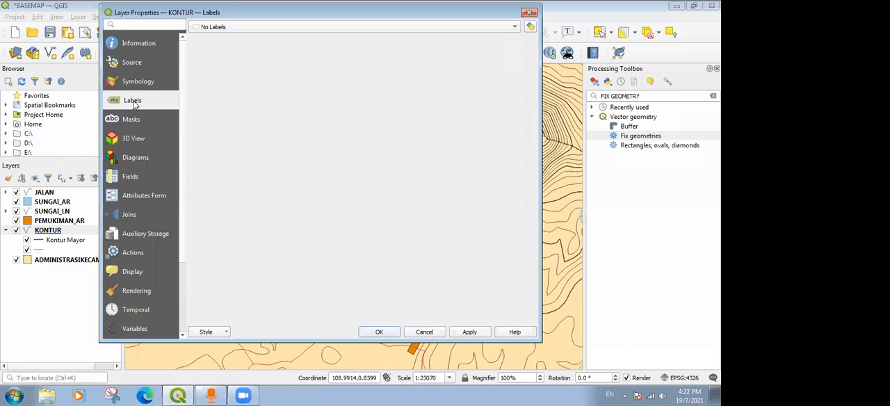
{"action": "left_click", "coordinate": [243, 28]}
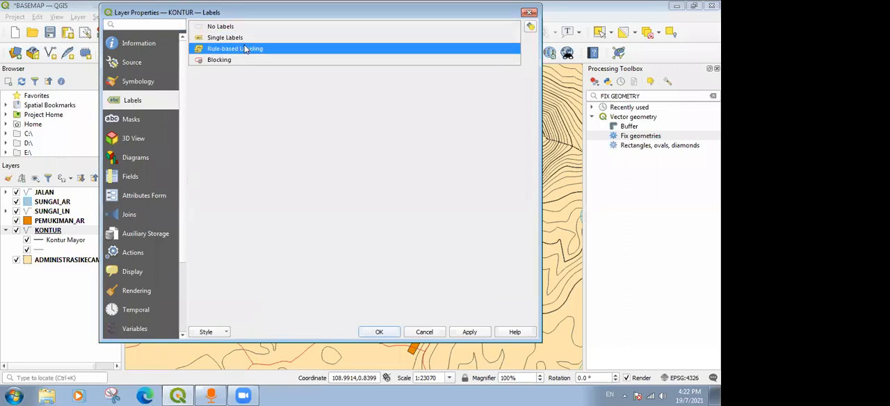
{"action": "left_click", "coordinate": [245, 47]}
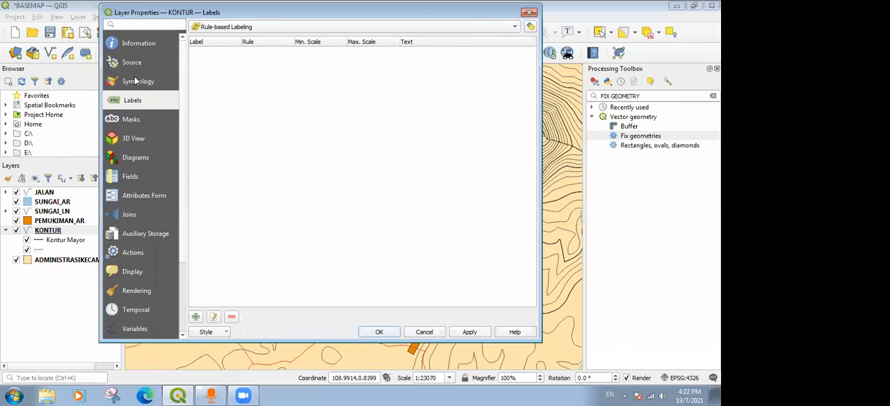
Copy the filter expression "VALKNT" LIKE ('%50') from the Kontur Mayor symbology rule.
{"action": "left_click", "coordinate": [135, 81]}
{"action": "left_click", "coordinate": [268, 53]}
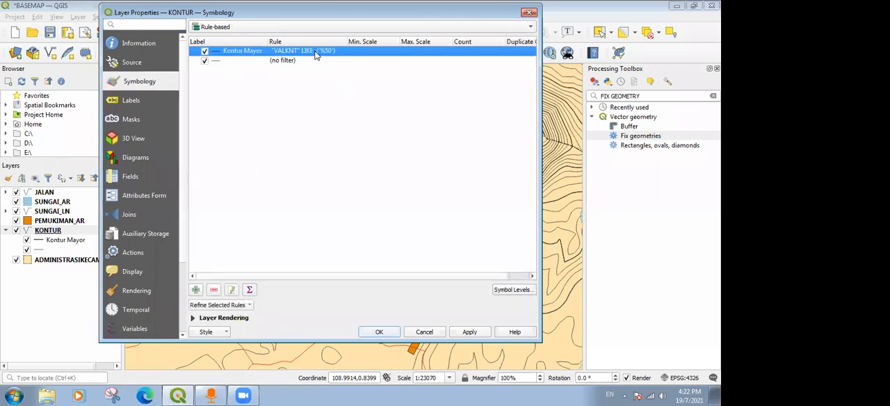
{"action": "double_click", "coordinate": [316, 56]}
{"action": "left_click_drag", "start_coordinate": [431, 67], "coordinate": [285, 64]}
{"action": "key", "text": "ctrl+c"}
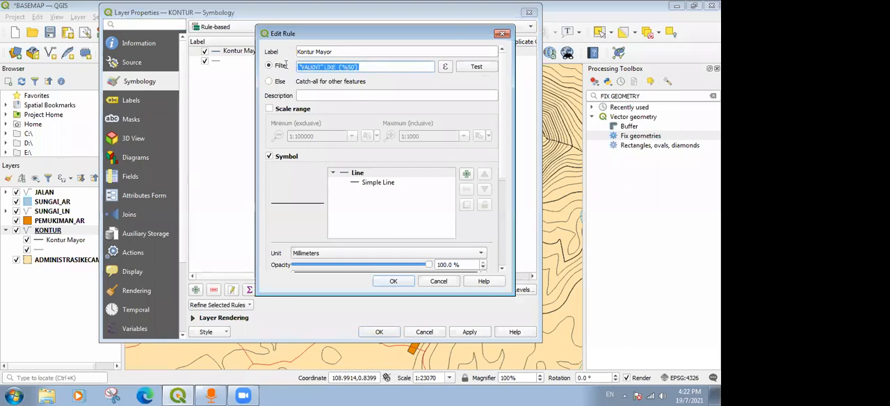
{"action": "left_click", "coordinate": [393, 281]}
Add a KONTUR labelling rule described as Kontur Mayor with the copied filter "VALKNT" LIKE ('%50').
{"action": "left_click", "coordinate": [135, 101]}
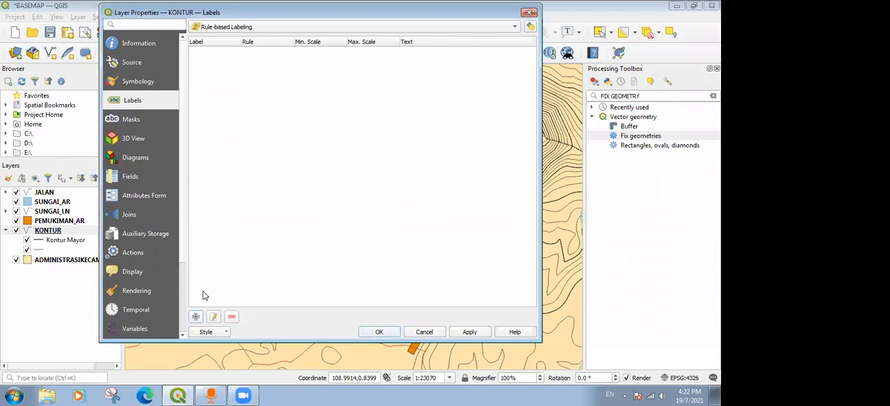
{"action": "left_click", "coordinate": [197, 315]}
{"action": "left_click", "coordinate": [296, 110]}
{"action": "type", "text": "kON"}
{"action": "key", "text": "BackSpace"}
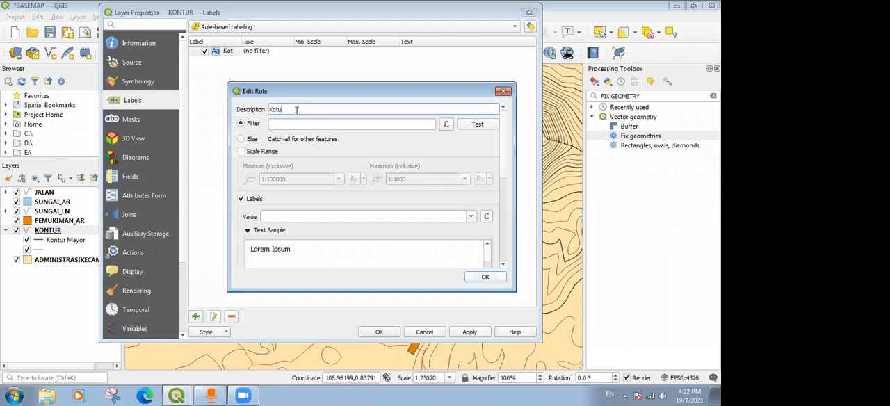
{"action": "type", "text": "tur Mayo"}
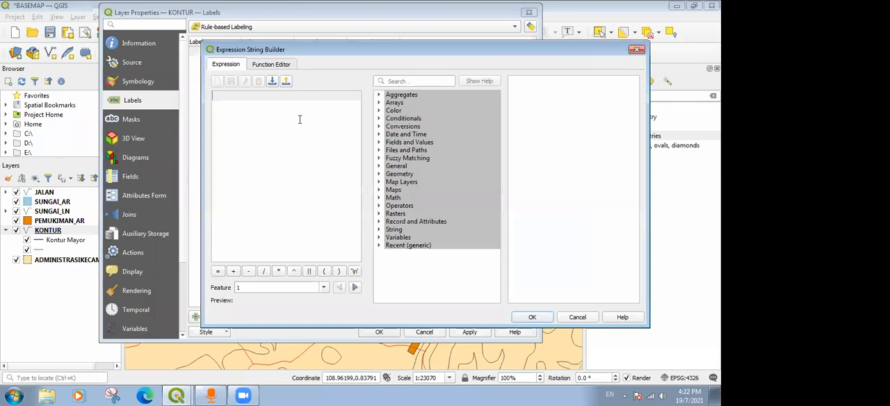
{"action": "key", "text": "ctrl+v"}
{"action": "key", "text": "BackSpace"}
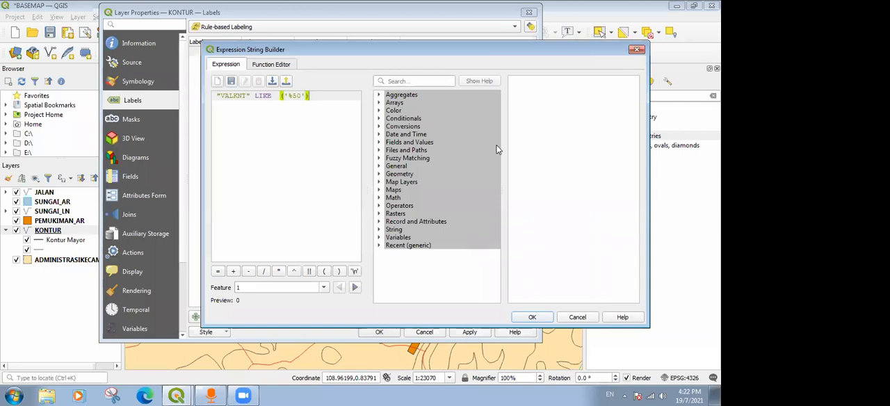
{"action": "left_click", "coordinate": [534, 318]}
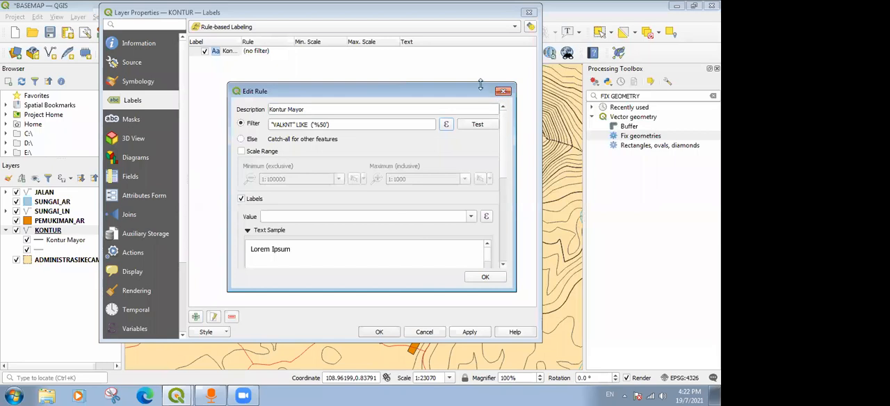
Use the VALKNT field as the label value of the Kontur Mayor label rule.
{"action": "left_click_drag", "start_coordinate": [480, 84], "coordinate": [480, 42]}
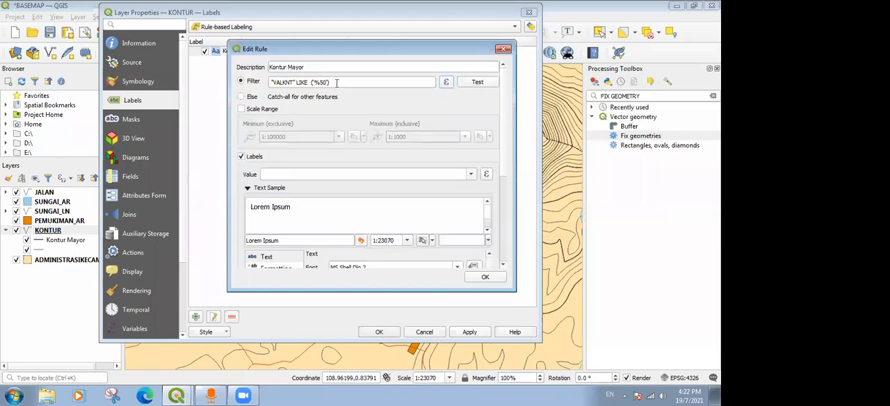
{"action": "left_click", "coordinate": [471, 175]}
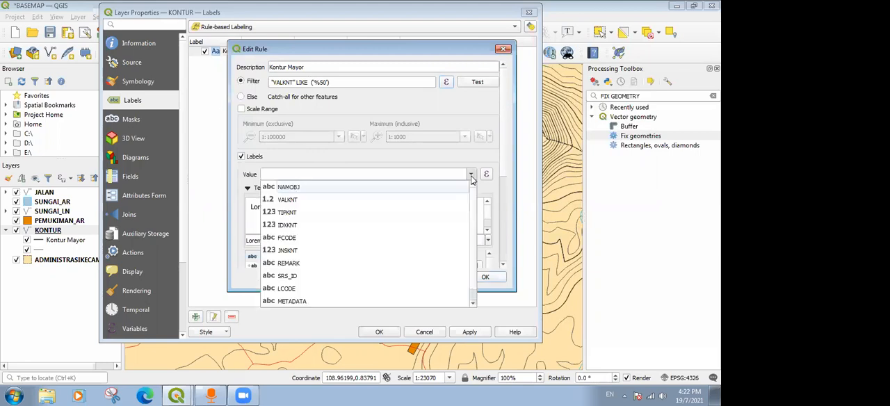
{"action": "left_click", "coordinate": [290, 201]}
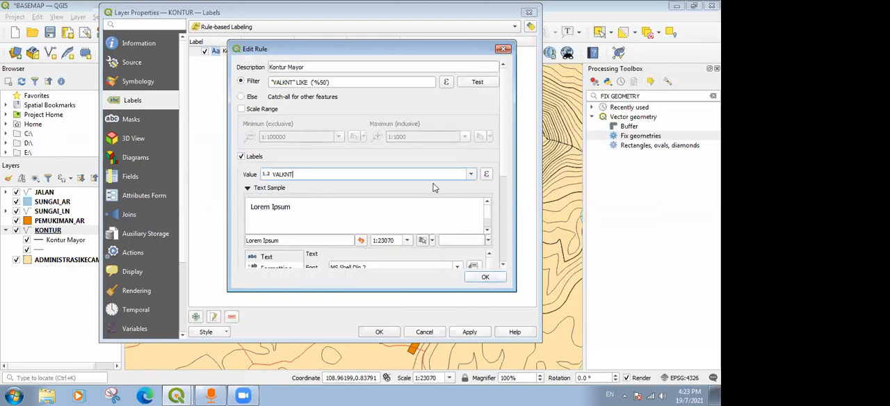
Look through the text, formatting and buffer settings of the Kontur Mayor label rule.
{"action": "scroll", "coordinate": [504, 156], "scroll_direction": "down", "scroll_amount": 5}
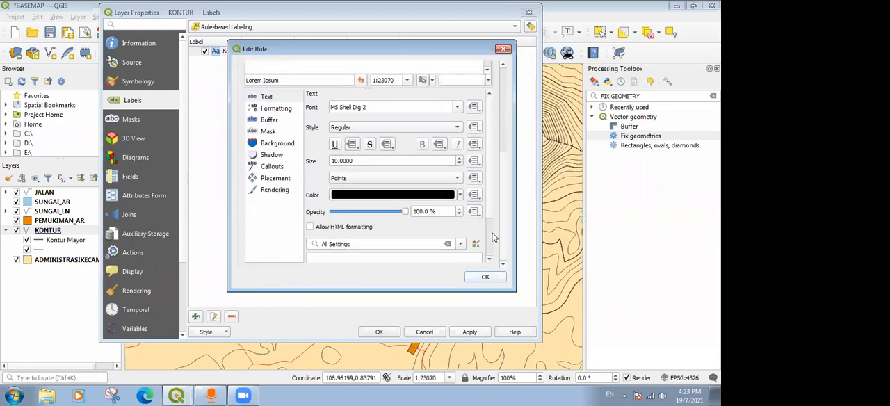
{"action": "left_click", "coordinate": [276, 108]}
{"action": "left_click", "coordinate": [277, 96]}
{"action": "left_click", "coordinate": [269, 120]}
{"action": "left_click", "coordinate": [273, 96]}
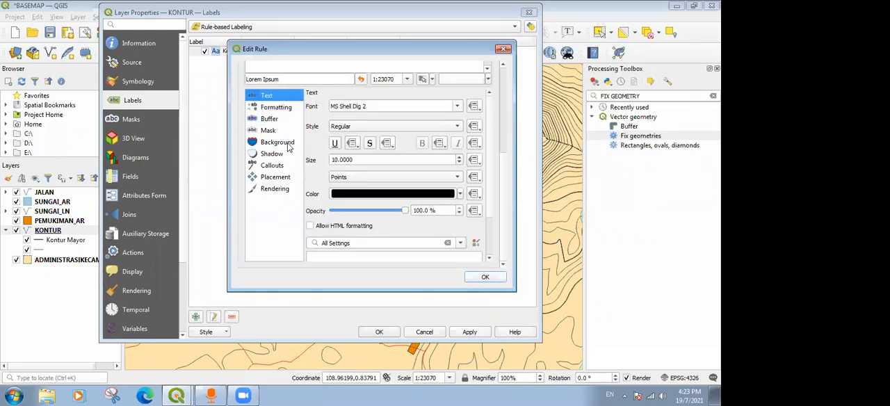
{"action": "scroll", "coordinate": [289, 146], "scroll_direction": "up", "scroll_amount": 2}
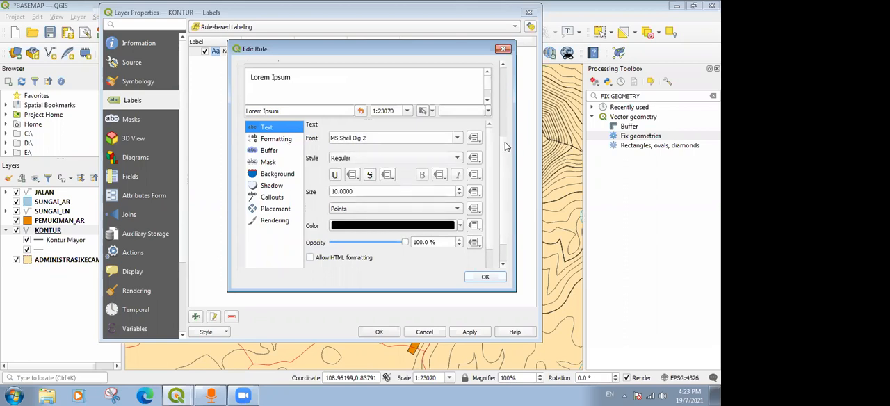
{"action": "scroll", "coordinate": [505, 162], "scroll_direction": "down", "scroll_amount": 2}
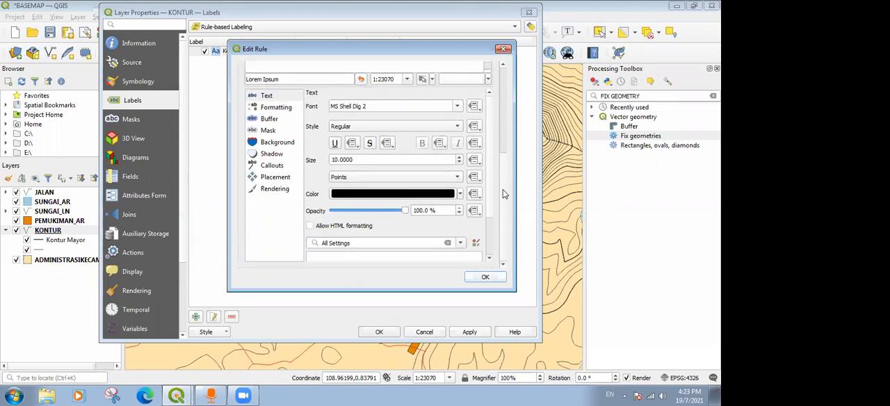
{"action": "left_click", "coordinate": [278, 108]}
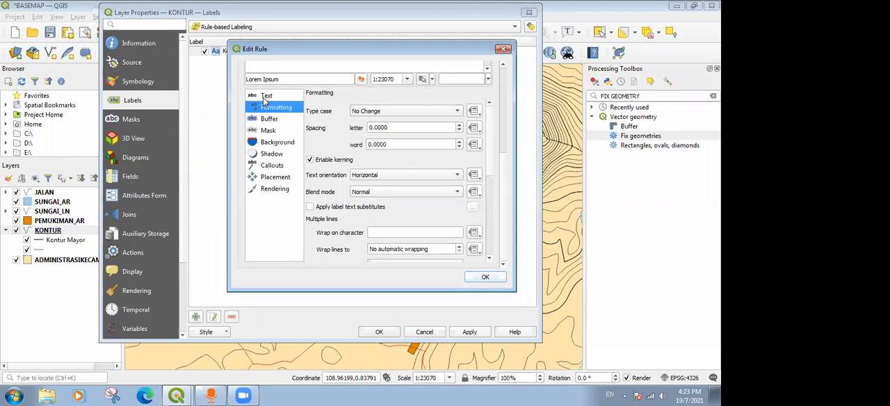
{"action": "left_click", "coordinate": [382, 176]}
{"action": "left_click", "coordinate": [374, 159]}
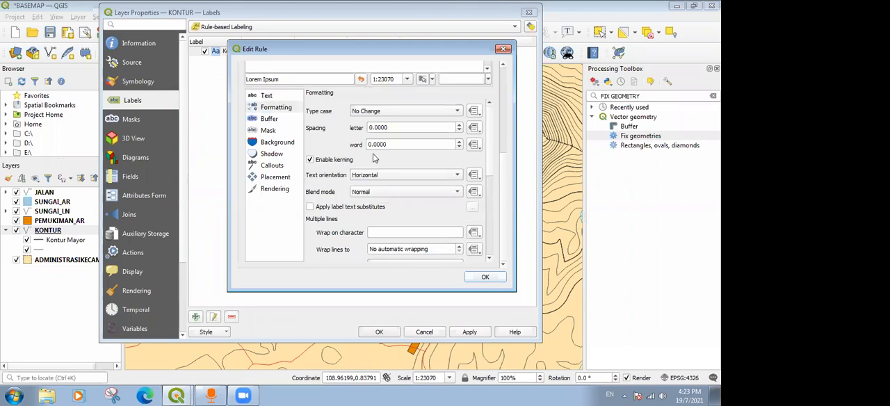
Set the placement mode of the Kontur Mayor labels to Curved.
{"action": "left_click", "coordinate": [271, 179]}
{"action": "left_click", "coordinate": [431, 141]}
{"action": "left_click", "coordinate": [432, 143]}
{"action": "left_click_drag", "start_coordinate": [490, 126], "coordinate": [489, 115]}
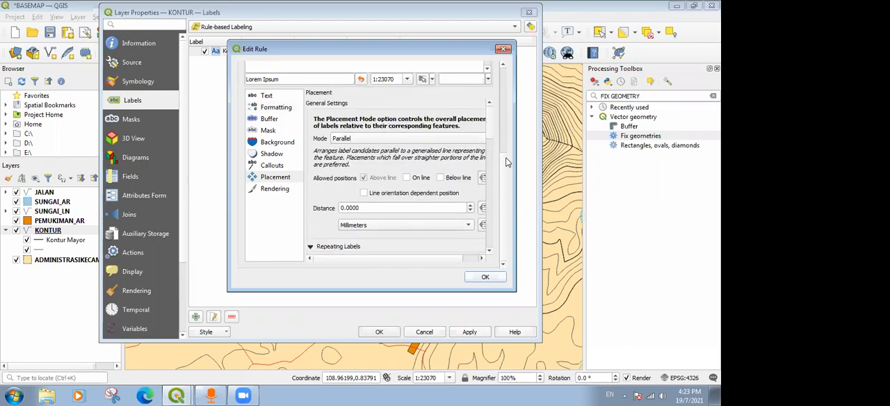
{"action": "left_click_drag", "start_coordinate": [513, 153], "coordinate": [583, 153]}
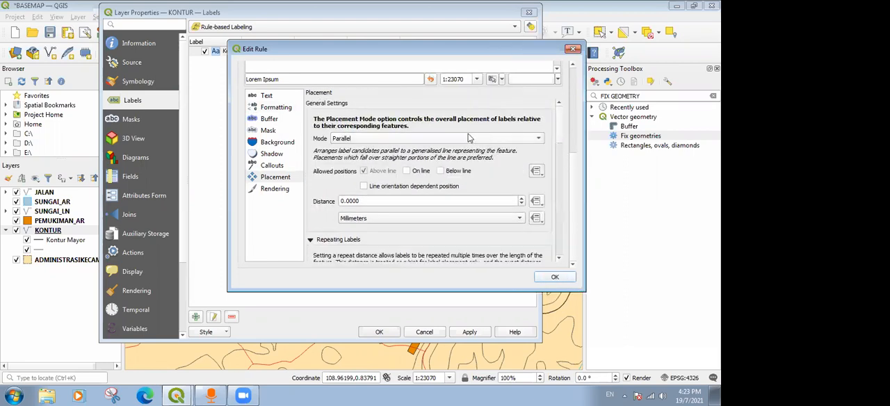
{"action": "left_click", "coordinate": [363, 139]}
{"action": "left_click", "coordinate": [356, 139]}
{"action": "left_click", "coordinate": [347, 140]}
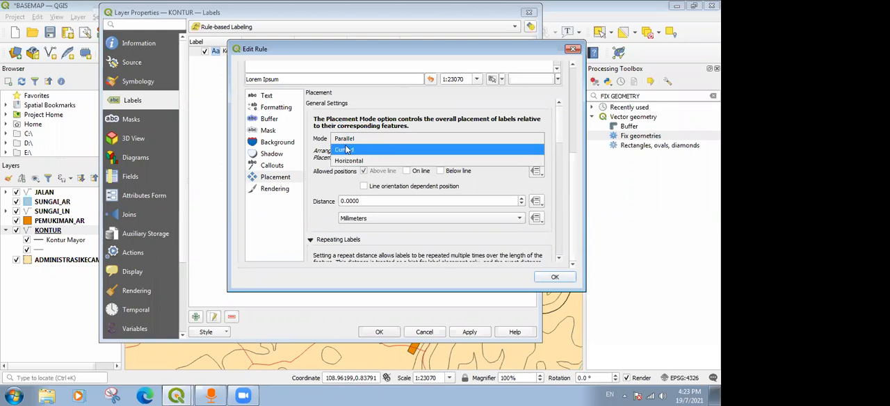
{"action": "left_click", "coordinate": [347, 149]}
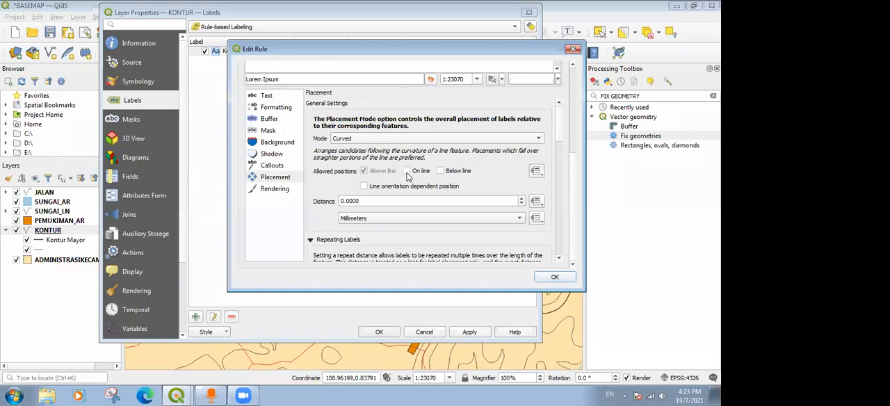
Allow the Kontur Mayor labels only on the line instead of above it, and apply the KONTUR labelling.
{"action": "left_click", "coordinate": [409, 171]}
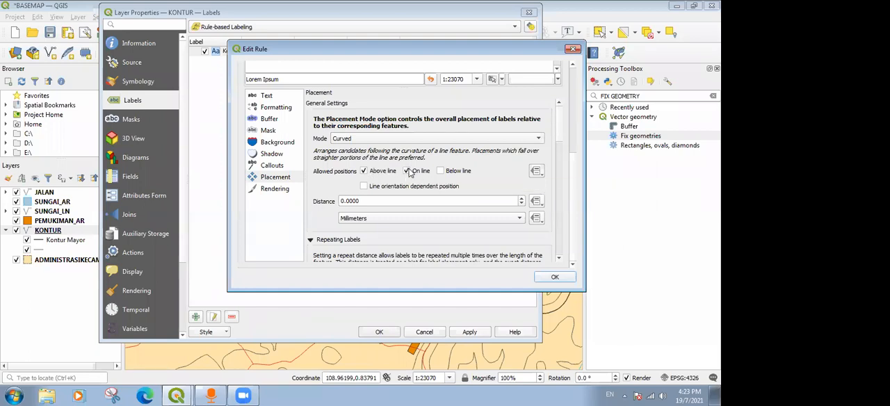
{"action": "left_click", "coordinate": [363, 171]}
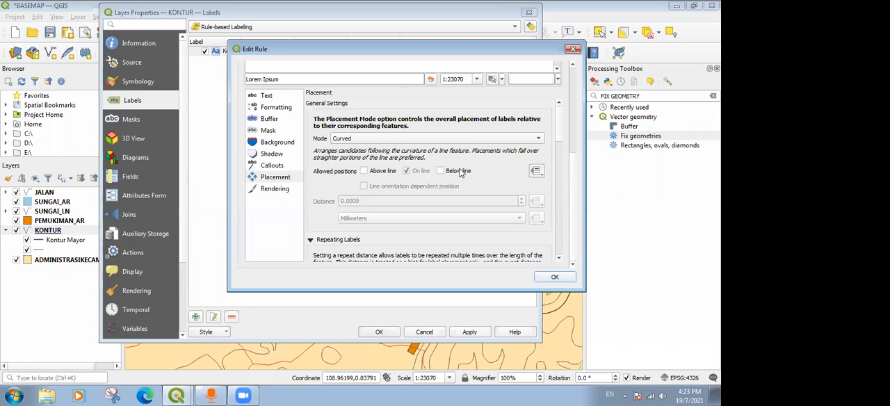
{"action": "scroll", "coordinate": [556, 149], "scroll_direction": "down", "scroll_amount": 2}
{"action": "scroll", "coordinate": [556, 153], "scroll_direction": "down", "scroll_amount": 5}
{"action": "scroll", "coordinate": [558, 201], "scroll_direction": "up", "scroll_amount": 5}
{"action": "left_click", "coordinate": [555, 277]}
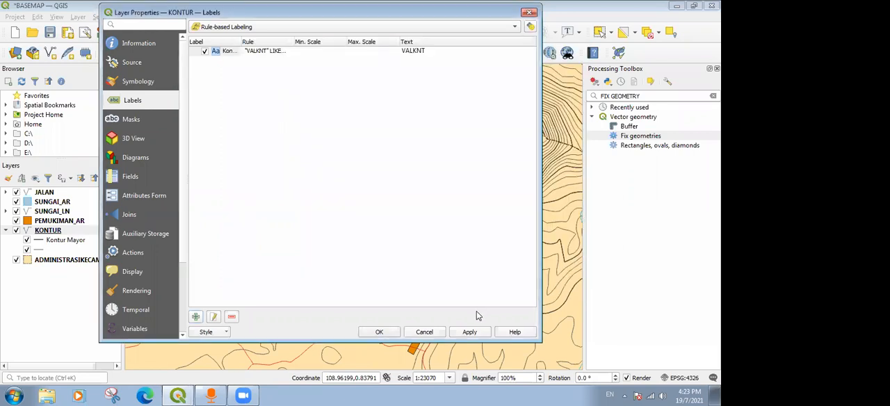
{"action": "left_click", "coordinate": [471, 332]}
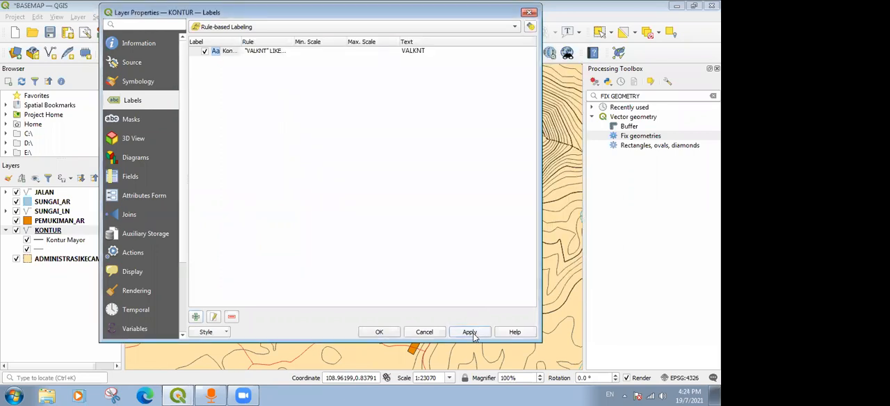
{"action": "left_click", "coordinate": [379, 331]}
Enable the text buffer for the Kontur Mayor label rule with its default settings and apply it to the KONTUR layer.
{"action": "scroll", "coordinate": [367, 186], "scroll_direction": "up", "scroll_amount": 2}
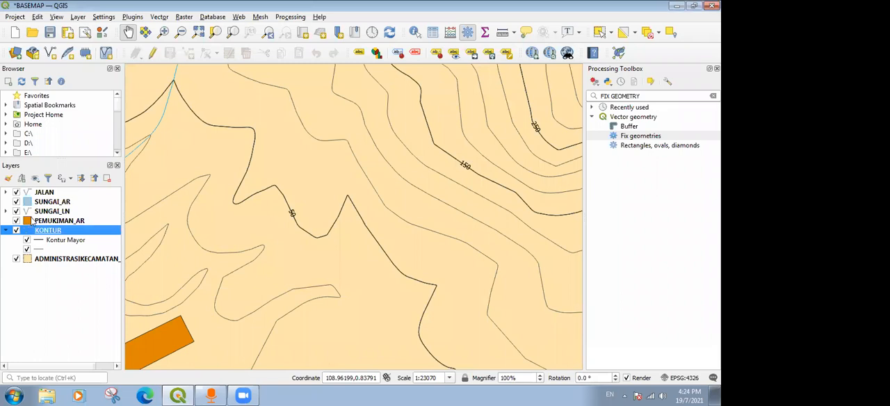
{"action": "right_click", "coordinate": [48, 233]}
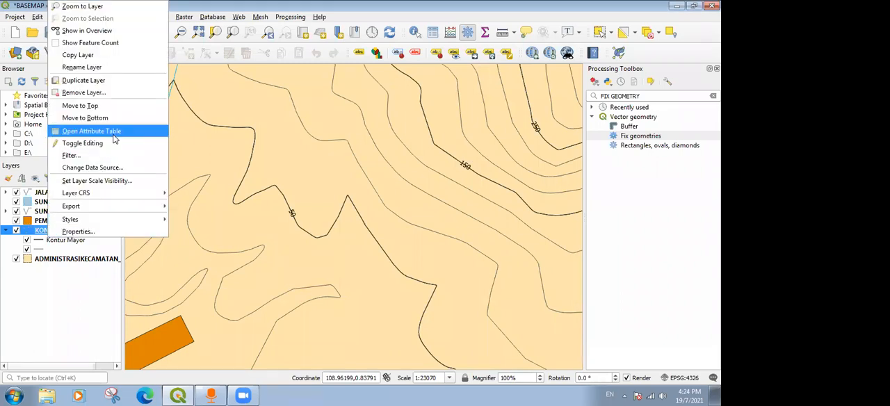
{"action": "left_click", "coordinate": [92, 231]}
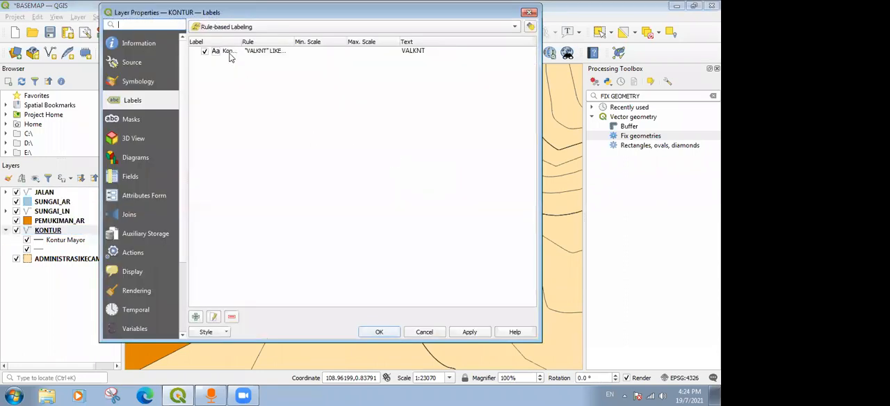
{"action": "left_click", "coordinate": [229, 52]}
{"action": "double_click", "coordinate": [230, 52]}
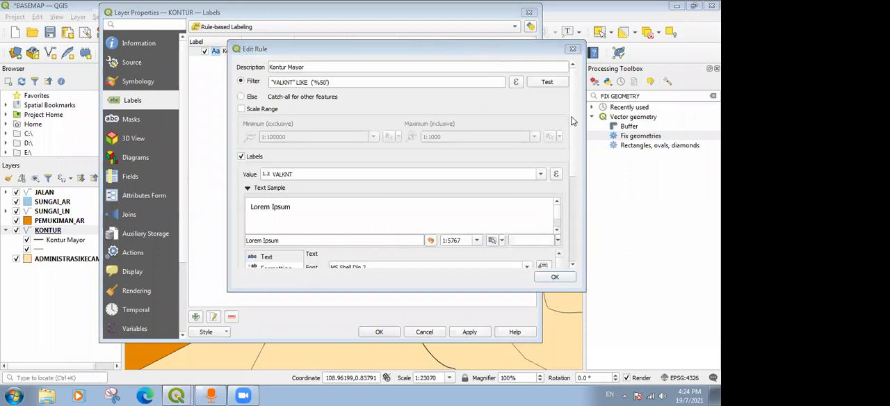
{"action": "scroll", "coordinate": [500, 202], "scroll_direction": "down", "scroll_amount": 5}
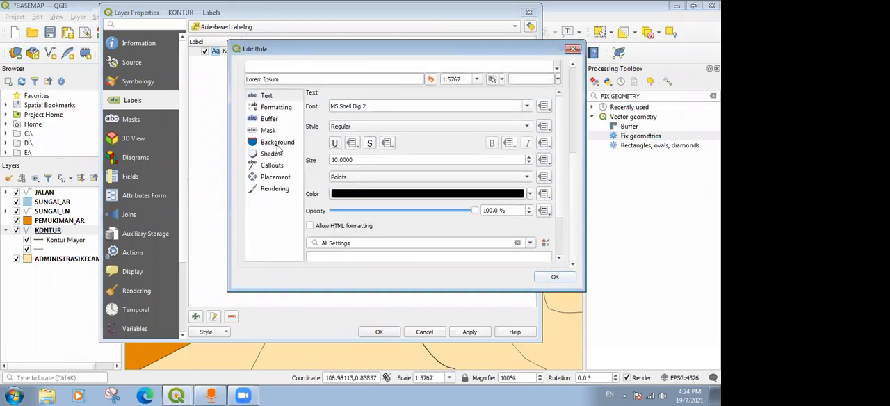
{"action": "left_click", "coordinate": [268, 119]}
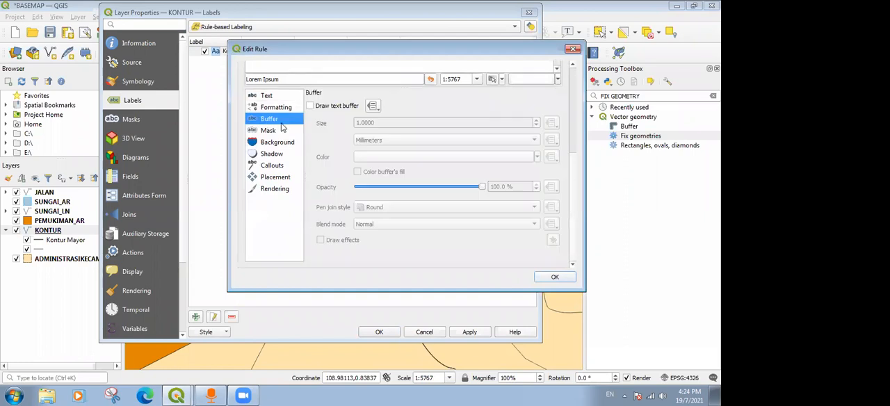
{"action": "left_click", "coordinate": [338, 108]}
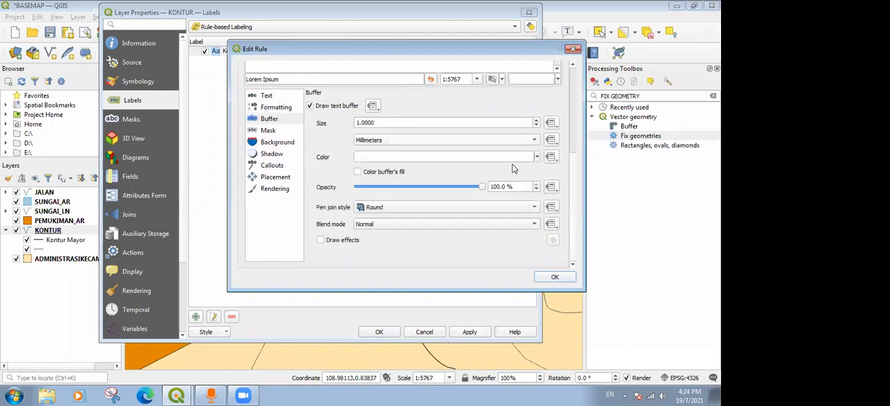
{"action": "left_click", "coordinate": [553, 278]}
{"action": "left_click", "coordinate": [480, 332]}
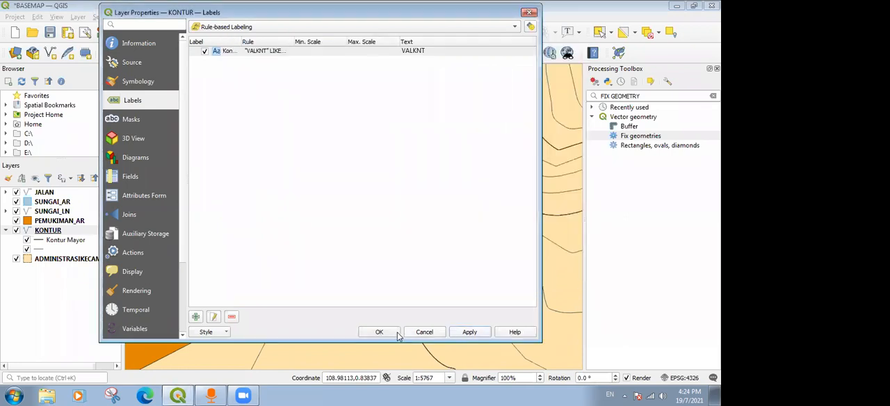
{"action": "left_click", "coordinate": [379, 332]}
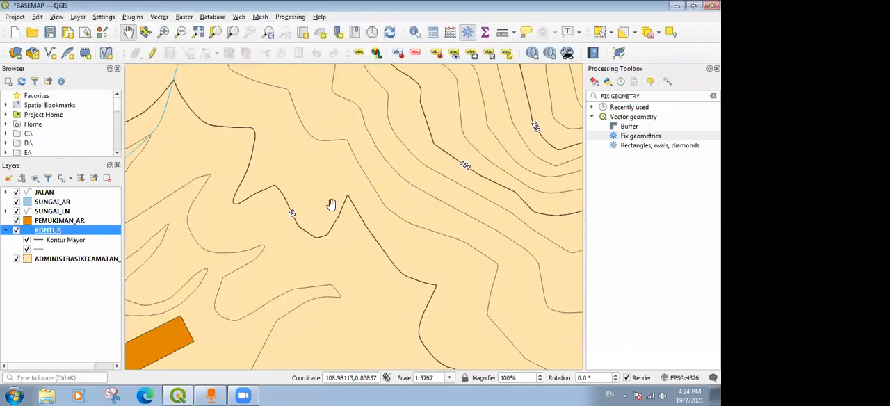
Examine the placement and legibility of the buffered contour labels across the hills at different map scales.
{"action": "scroll", "coordinate": [464, 177], "scroll_direction": "up", "scroll_amount": 5}
{"action": "scroll", "coordinate": [463, 178], "scroll_direction": "down", "scroll_amount": 5}
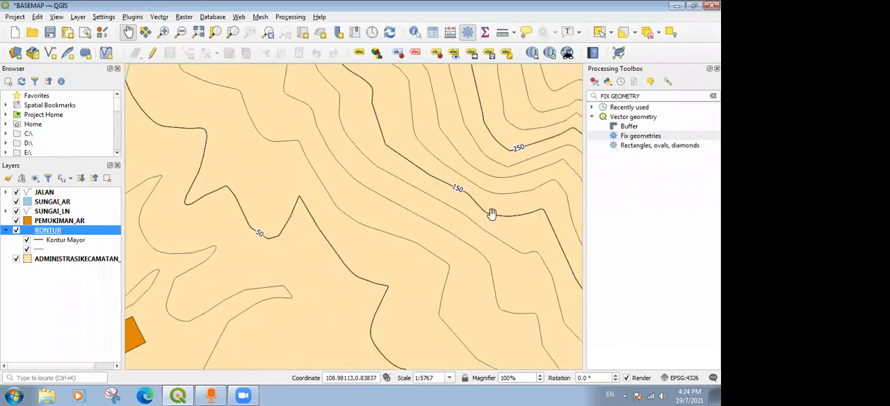
{"action": "scroll", "coordinate": [500, 205], "scroll_direction": "down", "scroll_amount": 1}
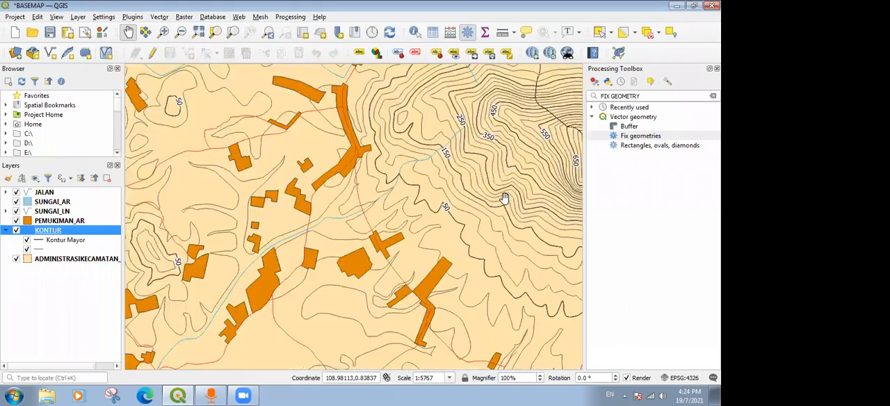
{"action": "scroll", "coordinate": [504, 198], "scroll_direction": "down", "scroll_amount": 1}
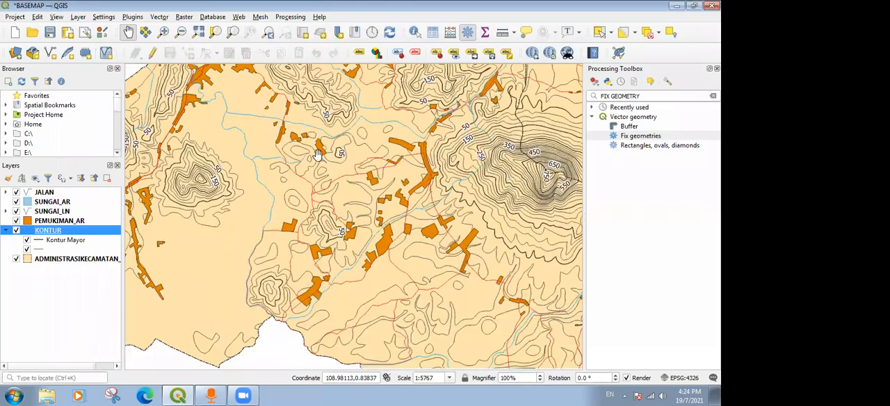
{"action": "scroll", "coordinate": [381, 210], "scroll_direction": "down", "scroll_amount": 1}
{"action": "scroll", "coordinate": [298, 185], "scroll_direction": "down", "scroll_amount": 2}
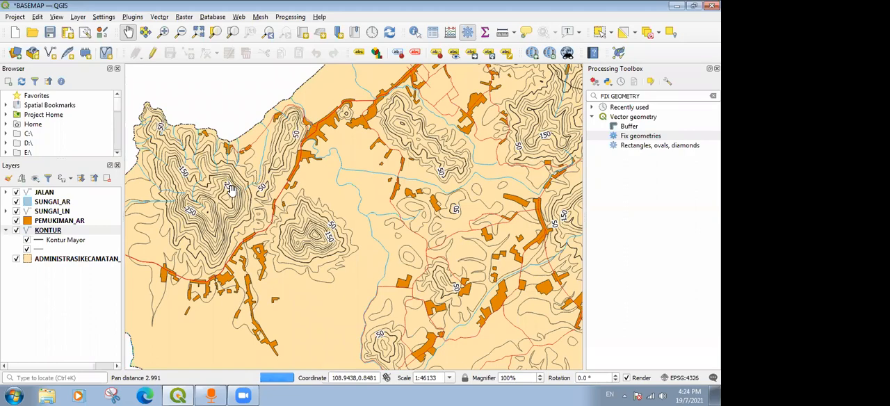
{"action": "scroll", "coordinate": [231, 186], "scroll_direction": "up", "scroll_amount": 1}
{"action": "left_click_drag", "start_coordinate": [206, 213], "coordinate": [333, 217]}
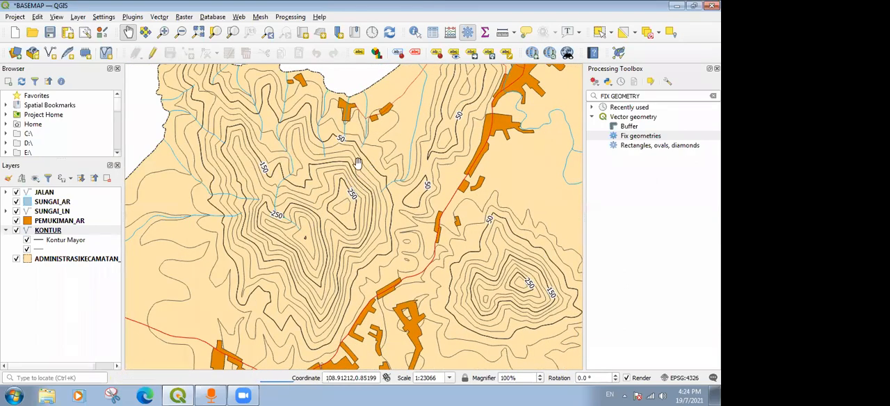
{"action": "left_click", "coordinate": [511, 240]}
{"action": "left_click_drag", "start_coordinate": [541, 250], "coordinate": [519, 213]}
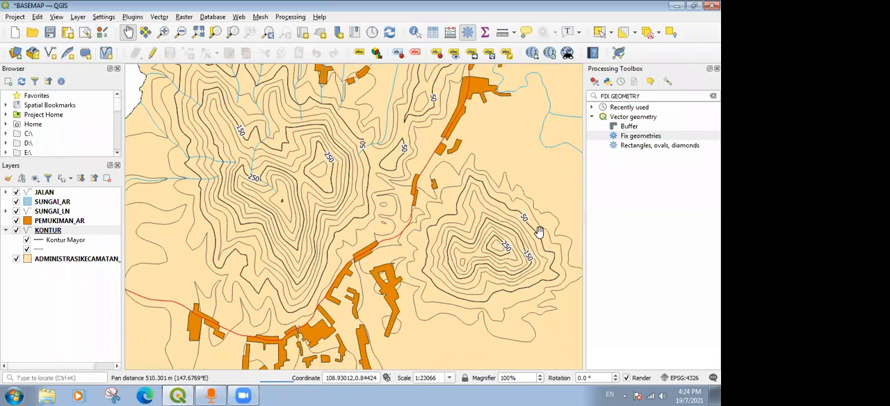
{"action": "left_click_drag", "start_coordinate": [325, 182], "coordinate": [314, 244]}
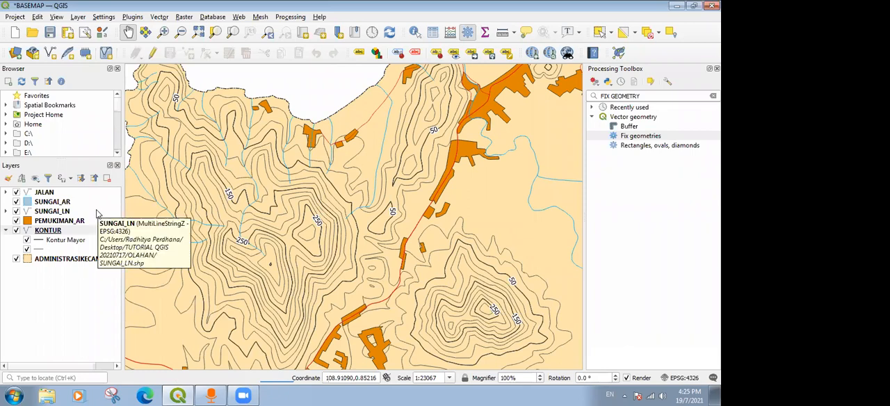
Open the Kontur Mayor label rule of the KONTUR layer at its Repeating Labels placement settings.
{"action": "left_click", "coordinate": [62, 231]}
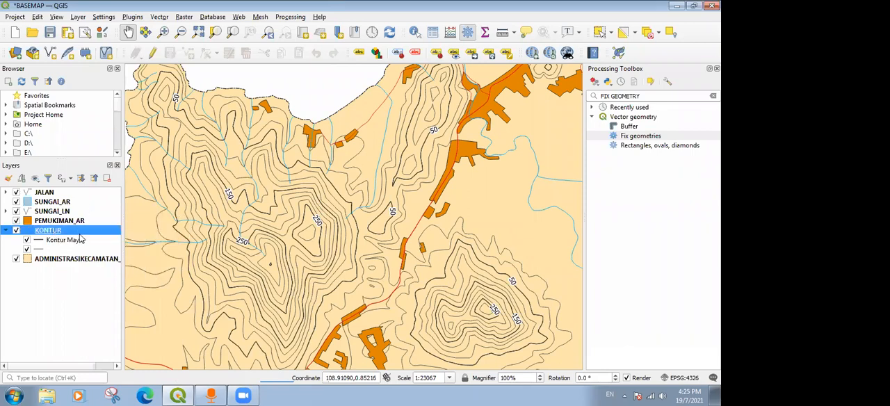
{"action": "right_click", "coordinate": [81, 239]}
{"action": "left_click", "coordinate": [83, 236]}
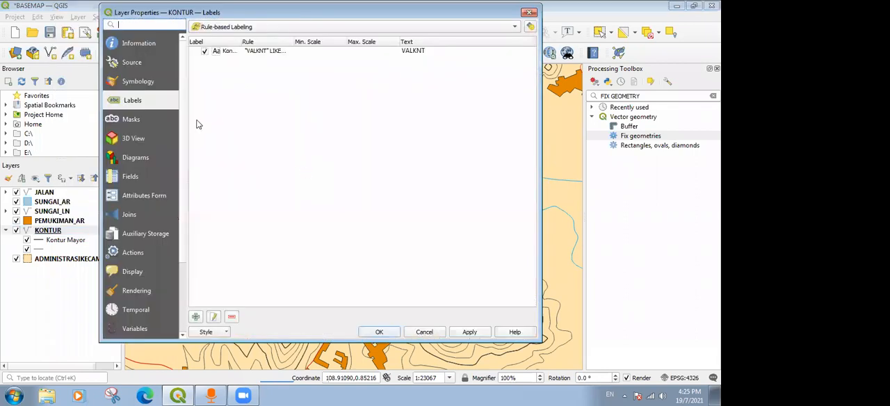
{"action": "left_click", "coordinate": [247, 54]}
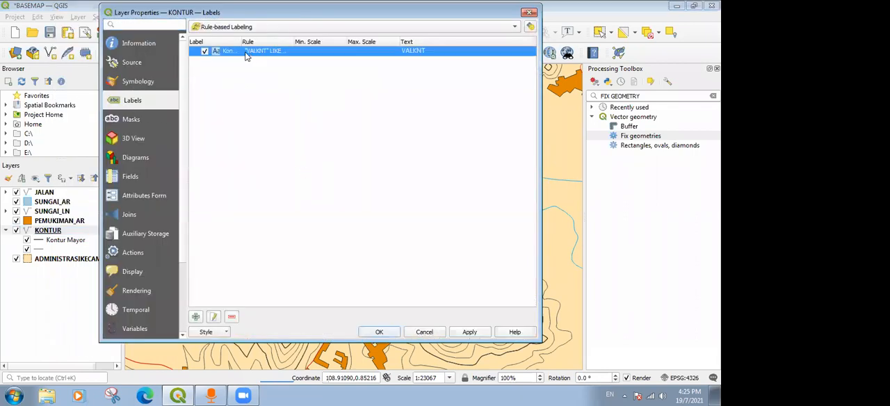
{"action": "double_click", "coordinate": [248, 55]}
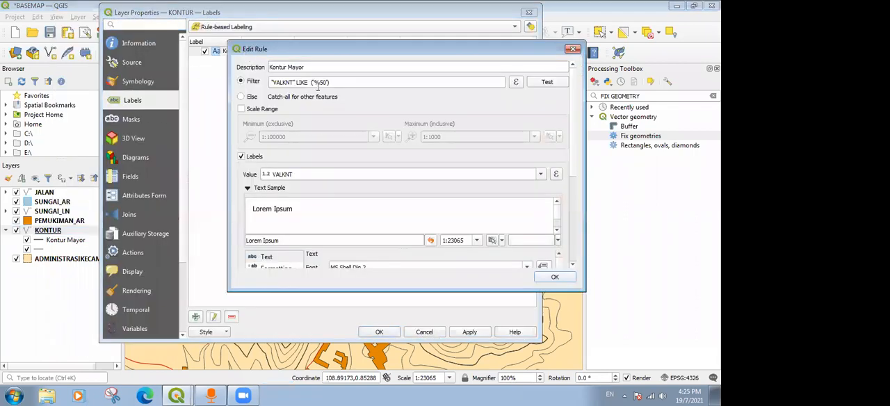
{"action": "scroll", "coordinate": [575, 134], "scroll_direction": "down", "scroll_amount": 5}
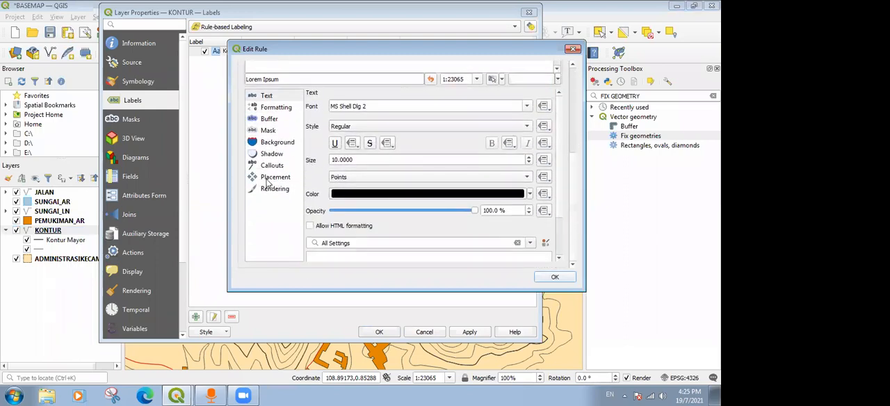
{"action": "left_click", "coordinate": [271, 179]}
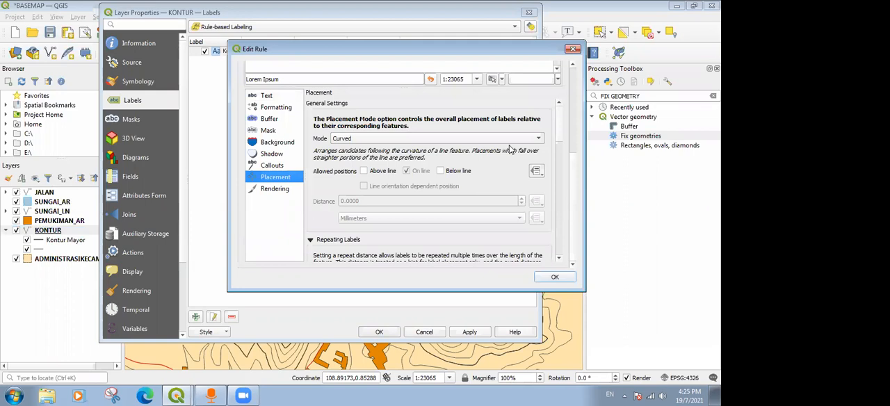
{"action": "scroll", "coordinate": [564, 164], "scroll_direction": "down", "scroll_amount": 4}
{"action": "scroll", "coordinate": [562, 164], "scroll_direction": "up", "scroll_amount": 4}
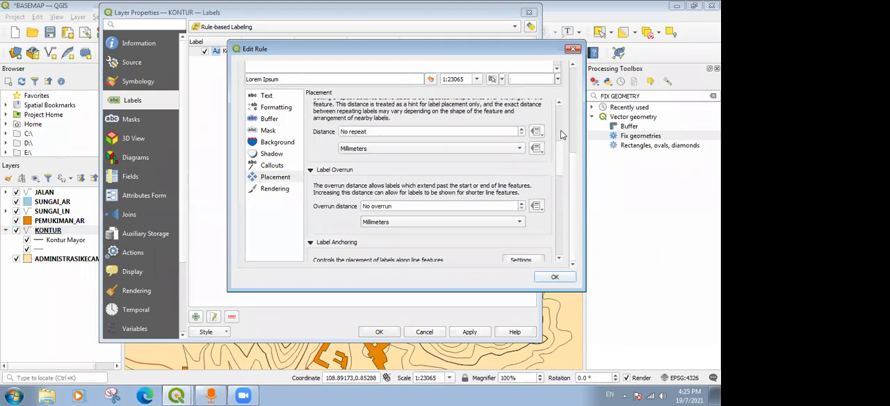
{"action": "scroll", "coordinate": [355, 139], "scroll_direction": "down", "scroll_amount": 2}
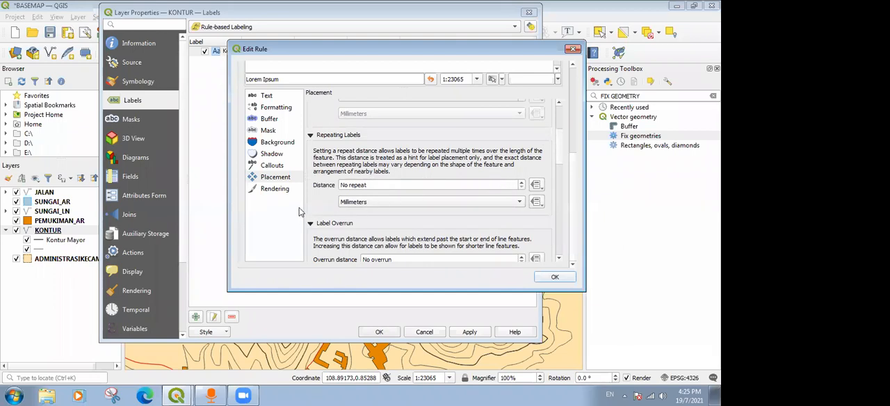
Set the repeat distance of the Kontur Mayor labels to 10 millimetres and apply the KONTUR labelling.
{"action": "left_click", "coordinate": [522, 183]}
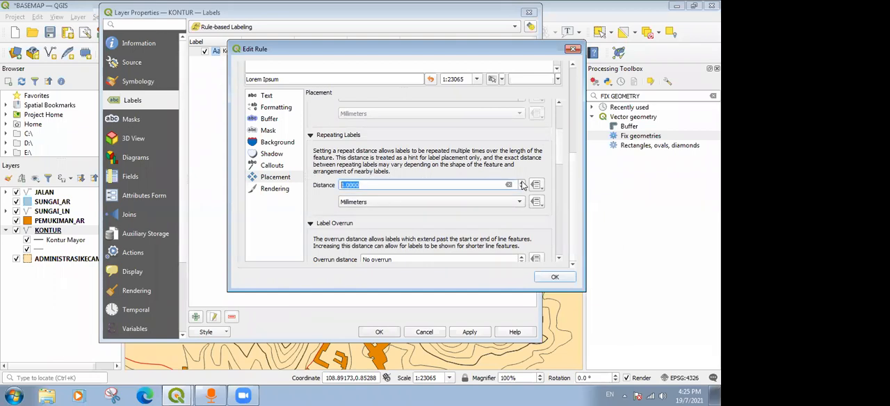
{"action": "left_click", "coordinate": [522, 188]}
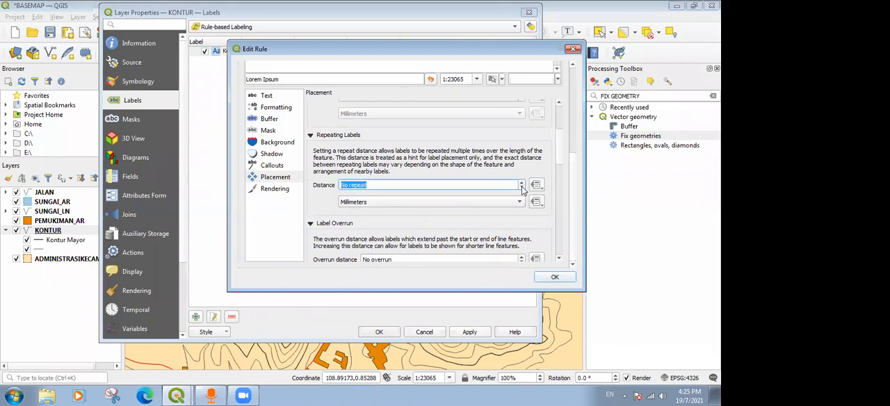
{"action": "left_click", "coordinate": [401, 201]}
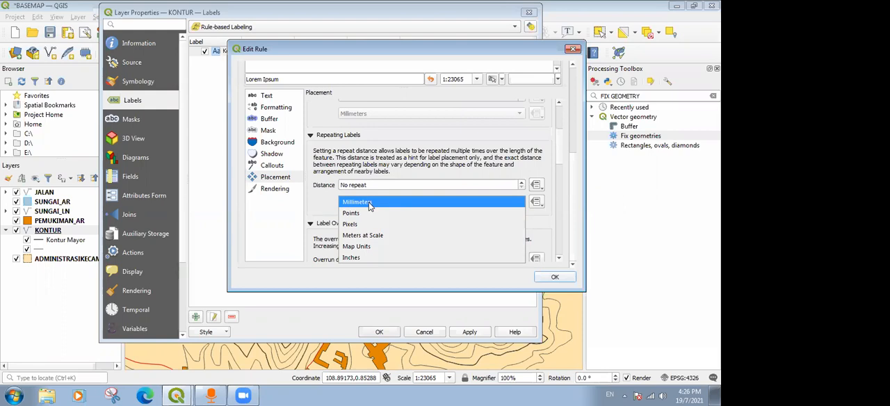
{"action": "left_click", "coordinate": [369, 203]}
{"action": "left_click", "coordinate": [371, 185]}
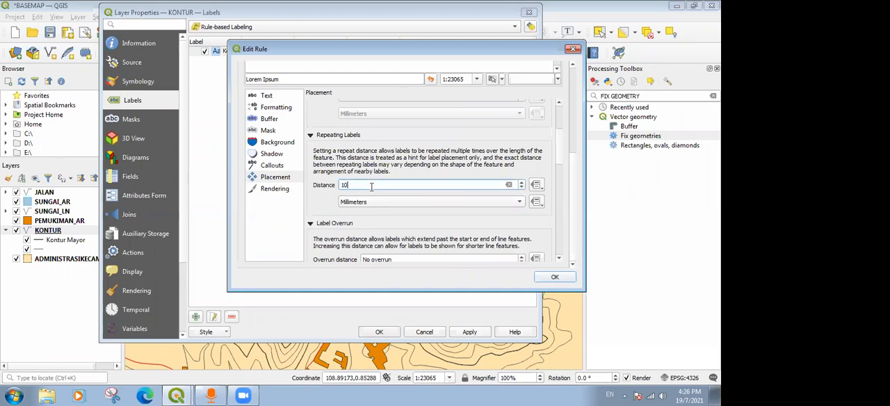
{"action": "left_click", "coordinate": [555, 278]}
{"action": "left_click", "coordinate": [471, 332]}
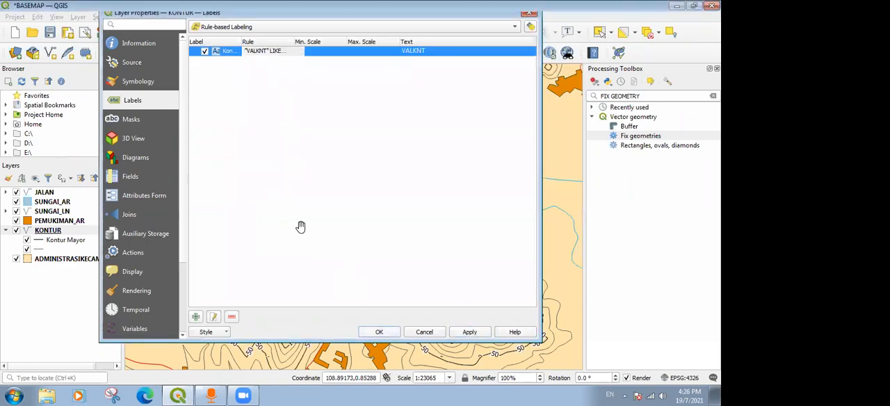
Examine how the elevation labels repeat along the major contours at closer and wider map scales.
{"action": "scroll", "coordinate": [326, 206], "scroll_direction": "up", "scroll_amount": 1}
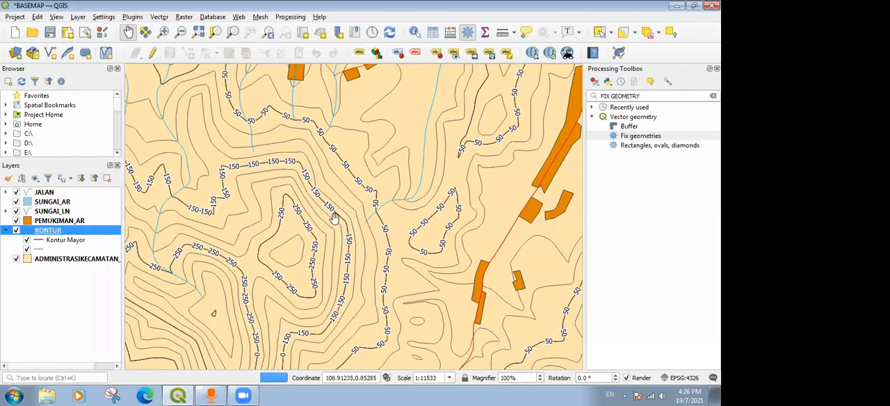
{"action": "scroll", "coordinate": [337, 216], "scroll_direction": "up", "scroll_amount": 1}
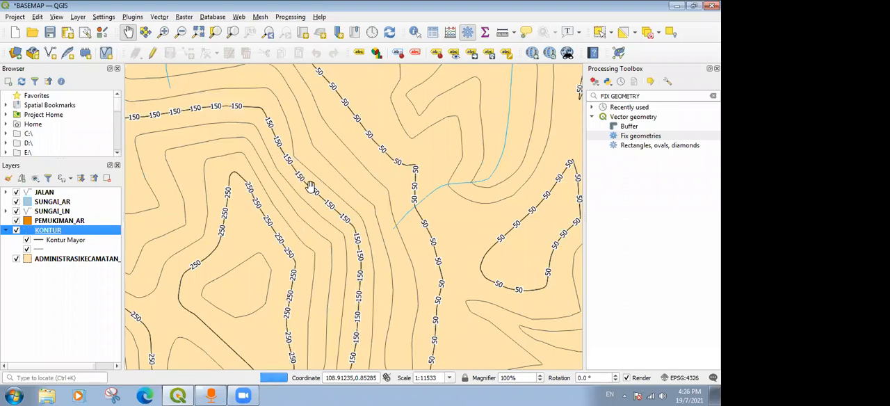
{"action": "scroll", "coordinate": [297, 177], "scroll_direction": "down", "scroll_amount": 2}
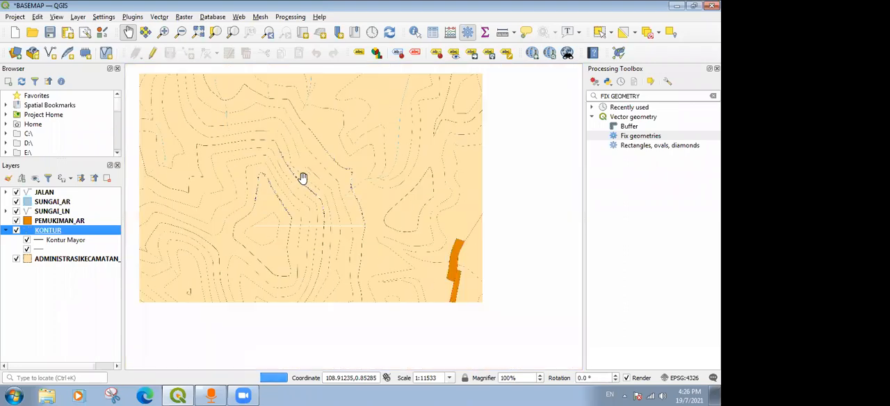
{"action": "scroll", "coordinate": [297, 178], "scroll_direction": "up", "scroll_amount": 2}
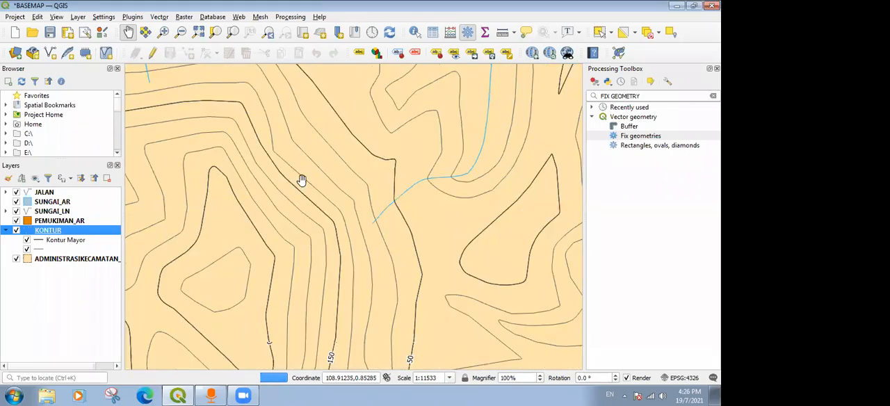
{"action": "scroll", "coordinate": [295, 189], "scroll_direction": "up", "scroll_amount": 2}
{"action": "scroll", "coordinate": [295, 189], "scroll_direction": "down", "scroll_amount": 3}
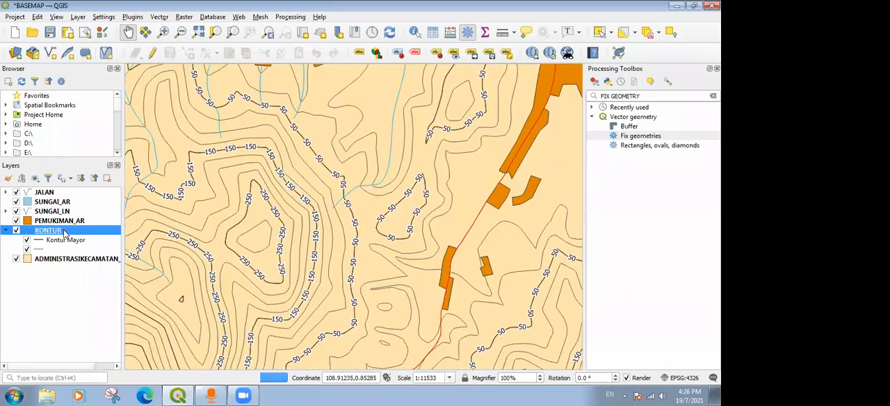
Reopen the Kontur Mayor label rule of the KONTUR layer and bring up its repeat distance among the placement settings.
{"action": "right_click", "coordinate": [60, 232]}
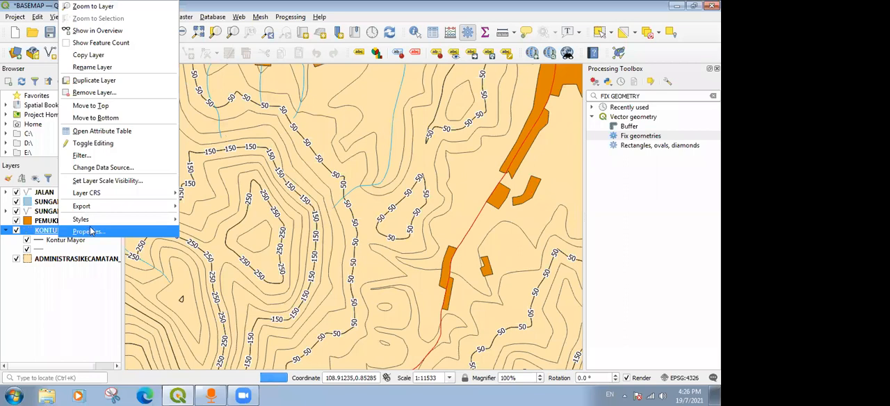
{"action": "left_click", "coordinate": [90, 231]}
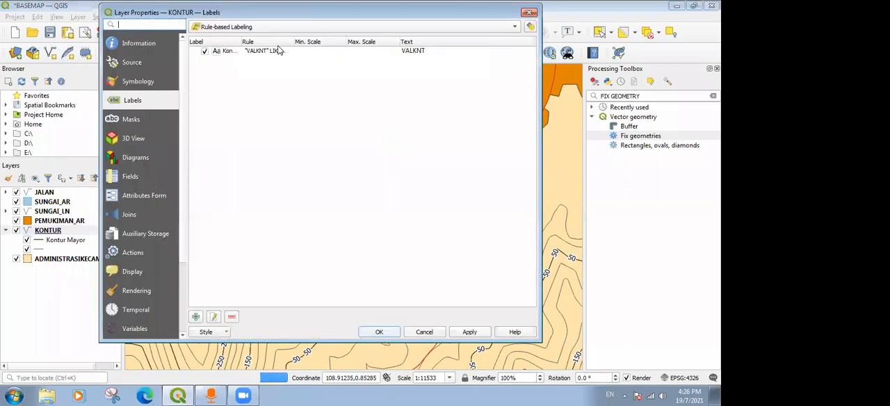
{"action": "left_click", "coordinate": [227, 52]}
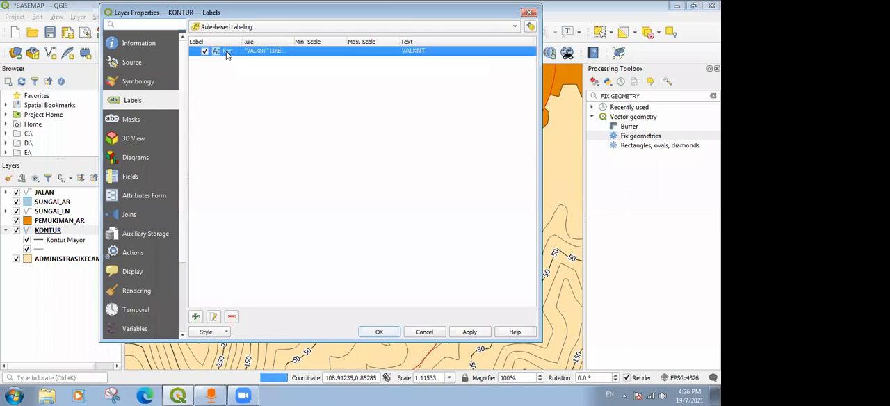
{"action": "double_click", "coordinate": [227, 52]}
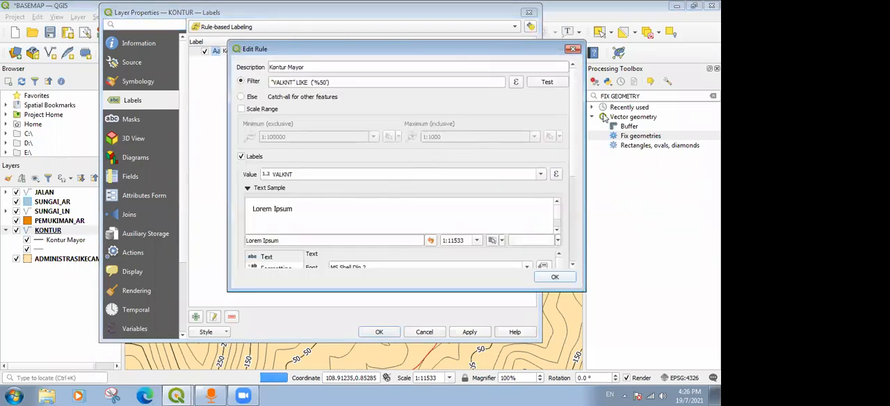
{"action": "scroll", "coordinate": [576, 113], "scroll_direction": "down", "scroll_amount": 3}
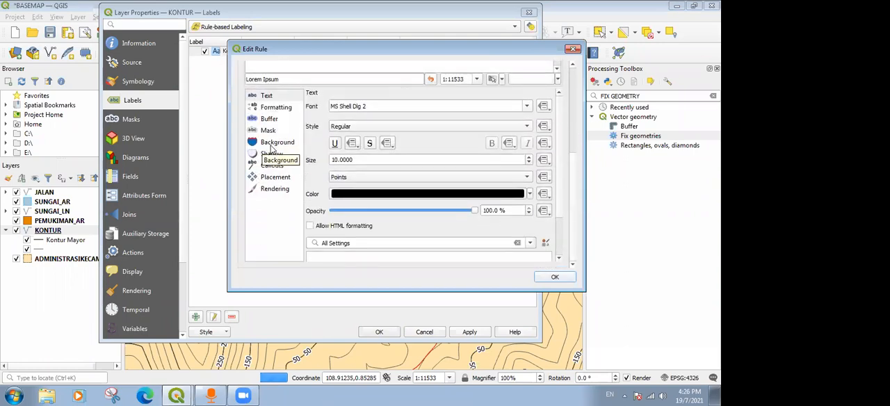
{"action": "left_click", "coordinate": [276, 177]}
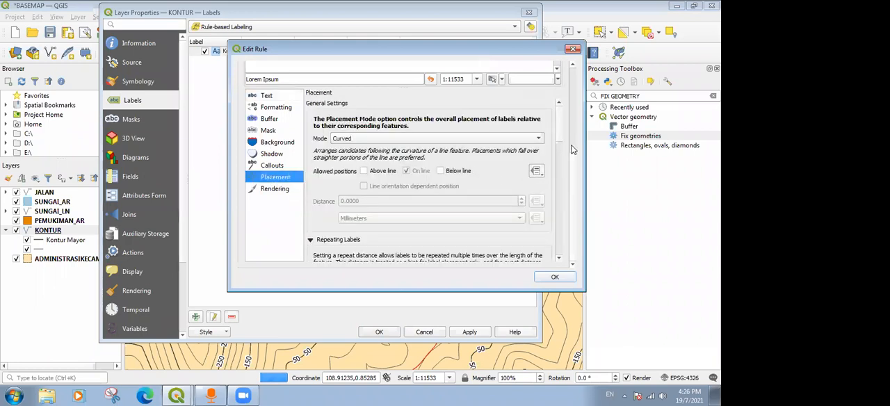
{"action": "left_click_drag", "start_coordinate": [563, 134], "coordinate": [561, 171]}
Change the label repeat distance to 0 in Map Units and apply the KONTUR labelling.
{"action": "left_click", "coordinate": [396, 139]}
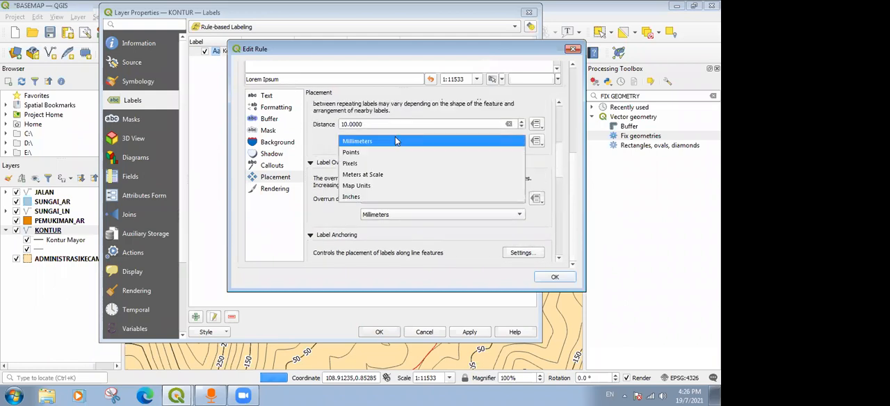
{"action": "left_click", "coordinate": [365, 185]}
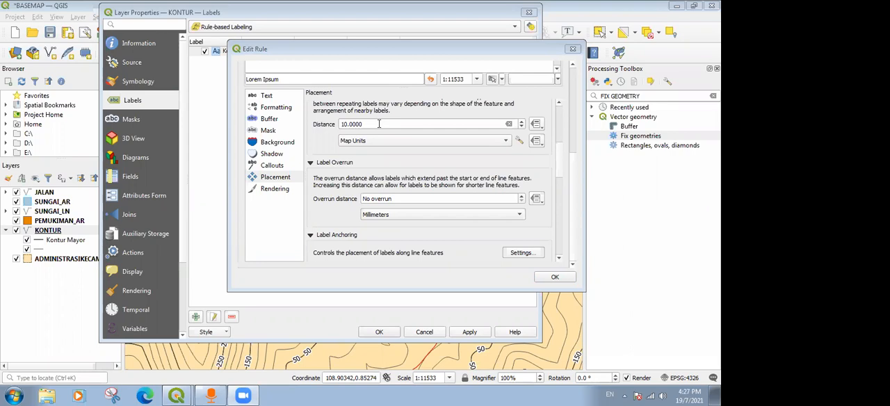
{"action": "double_click", "coordinate": [379, 124]}
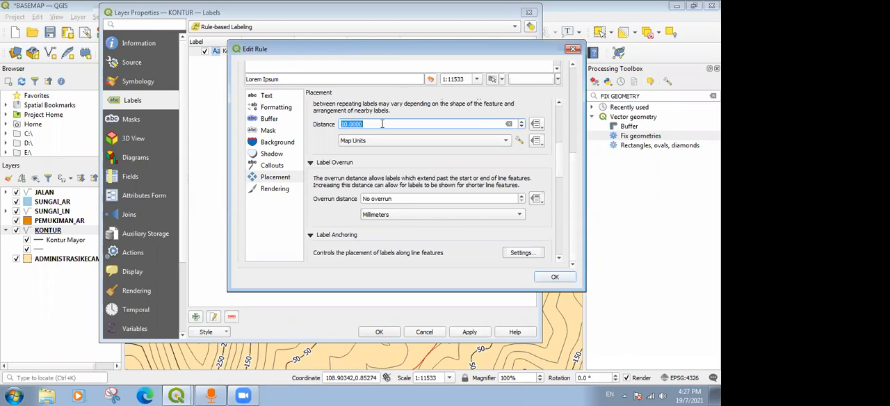
{"action": "type", "text": "0.01"}
{"action": "left_click", "coordinate": [554, 278]}
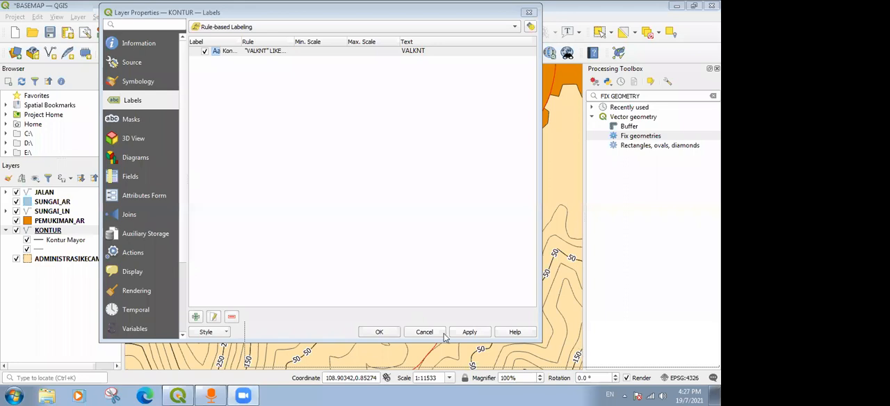
{"action": "left_click", "coordinate": [383, 332]}
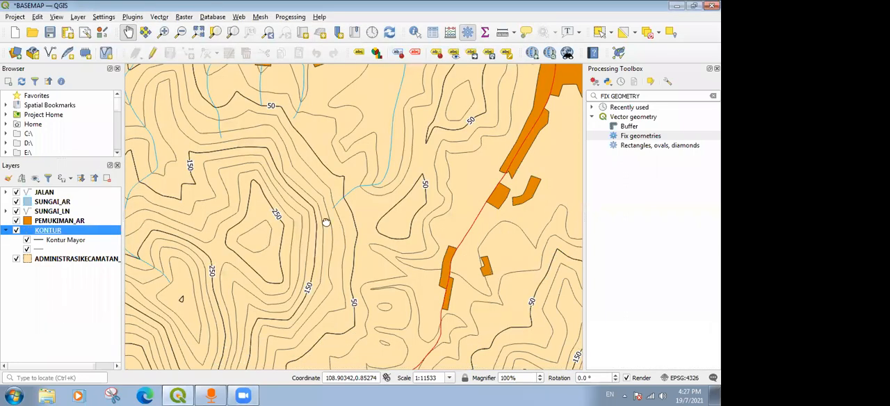
Examine the spacing and legibility of the contour labels across the hills and settlements at different map scales.
{"action": "left_click_drag", "start_coordinate": [326, 223], "coordinate": [394, 213]}
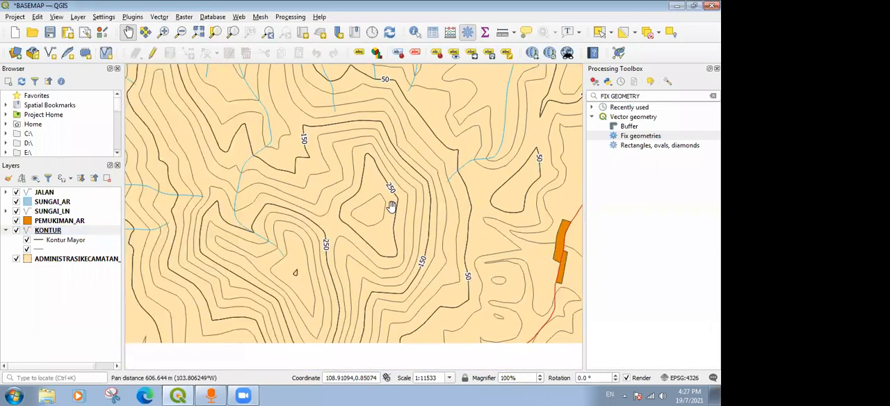
{"action": "scroll", "coordinate": [392, 207], "scroll_direction": "down", "scroll_amount": 1}
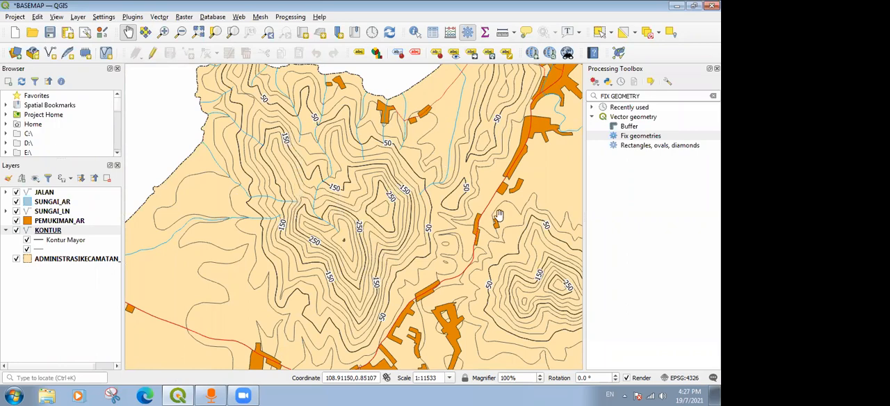
{"action": "scroll", "coordinate": [443, 173], "scroll_direction": "down", "scroll_amount": 2}
{"action": "scroll", "coordinate": [372, 178], "scroll_direction": "up", "scroll_amount": 4}
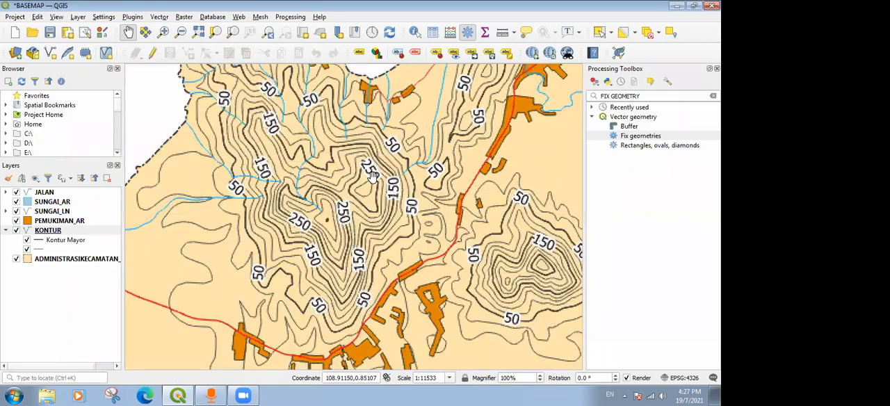
{"action": "scroll", "coordinate": [342, 197], "scroll_direction": "down", "scroll_amount": 2}
{"action": "scroll", "coordinate": [334, 214], "scroll_direction": "up", "scroll_amount": 1}
{"action": "scroll", "coordinate": [341, 168], "scroll_direction": "down", "scroll_amount": 2}
{"action": "scroll", "coordinate": [342, 199], "scroll_direction": "up", "scroll_amount": 1}
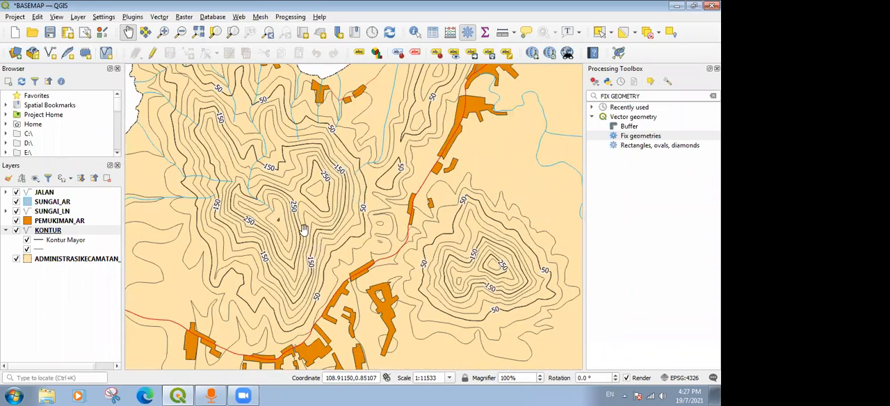
{"action": "left_click_drag", "start_coordinate": [406, 137], "coordinate": [388, 231]}
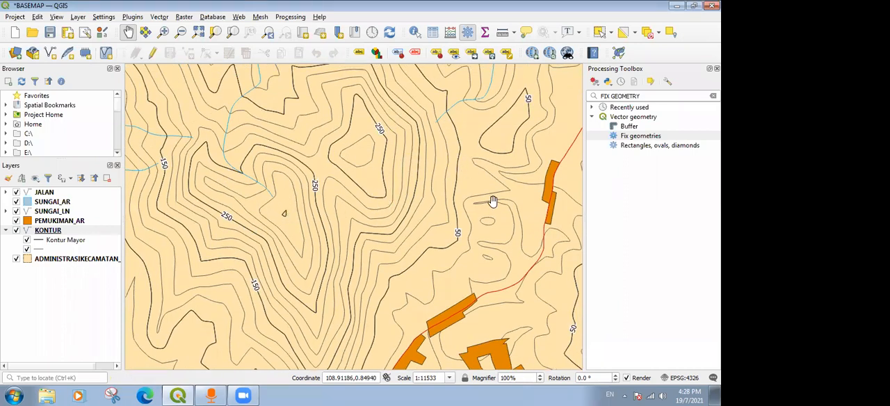
{"action": "scroll", "coordinate": [408, 151], "scroll_direction": "down", "scroll_amount": 3}
{"action": "scroll", "coordinate": [408, 152], "scroll_direction": "up", "scroll_amount": 1}
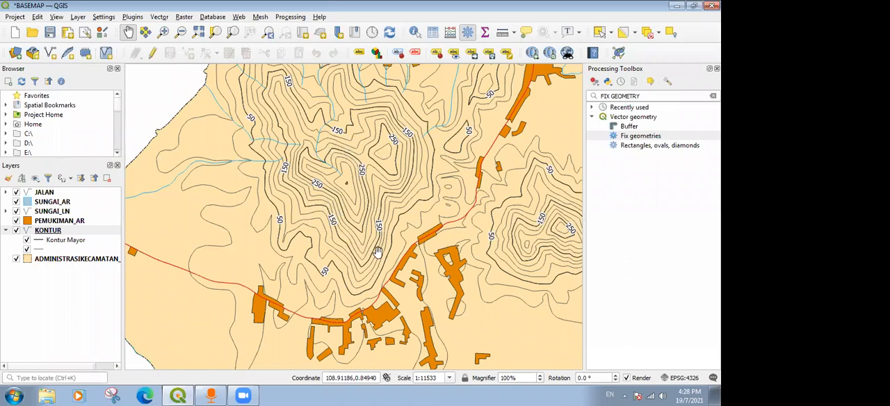
{"action": "scroll", "coordinate": [450, 166], "scroll_direction": "down", "scroll_amount": 1}
{"action": "left_click_drag", "start_coordinate": [449, 168], "coordinate": [405, 216]}
{"action": "left_click_drag", "start_coordinate": [477, 139], "coordinate": [415, 83]}
{"action": "scroll", "coordinate": [414, 84], "scroll_direction": "down", "scroll_amount": 1}
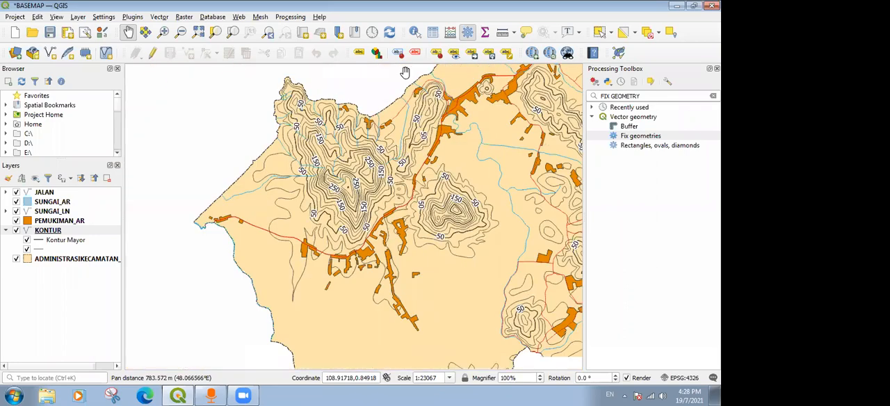
{"action": "left_click_drag", "start_coordinate": [348, 195], "coordinate": [474, 149]}
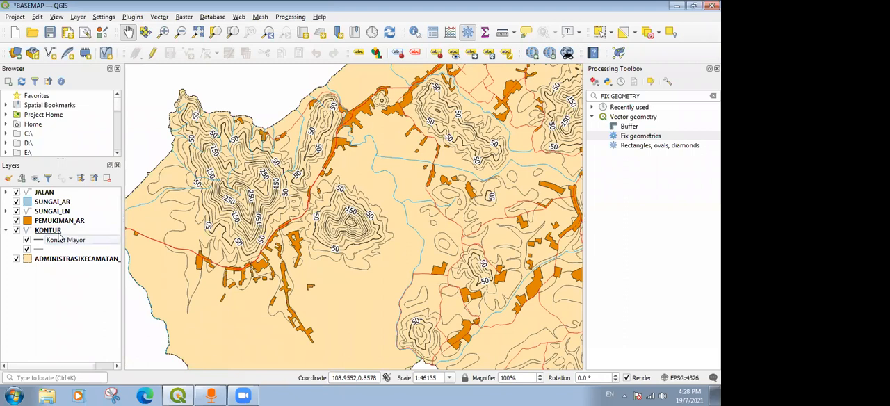
Reopen the Kontur Mayor label rule of the KONTUR layer and review its filter expression in the Expression String Builder.
{"action": "double_click", "coordinate": [60, 234]}
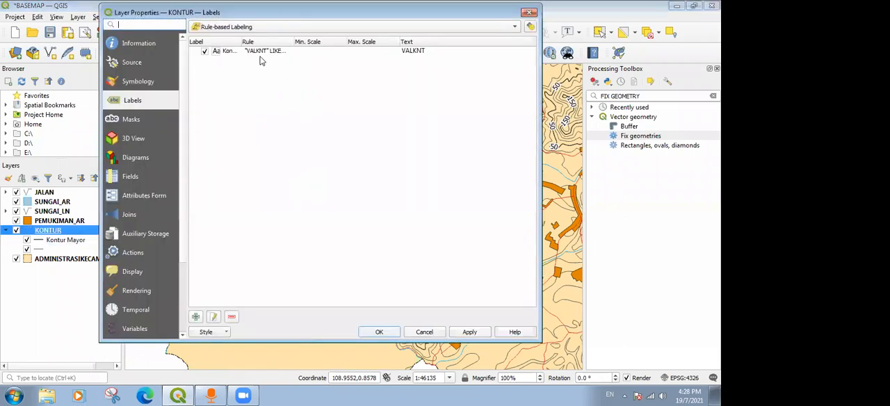
{"action": "left_click", "coordinate": [261, 52]}
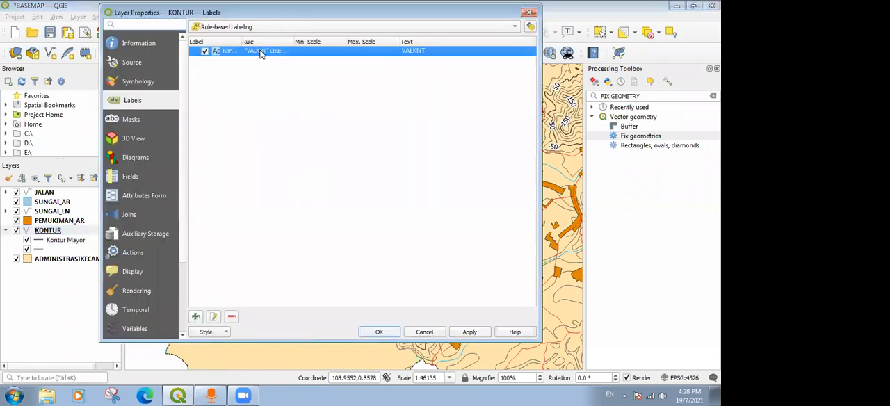
{"action": "double_click", "coordinate": [261, 52]}
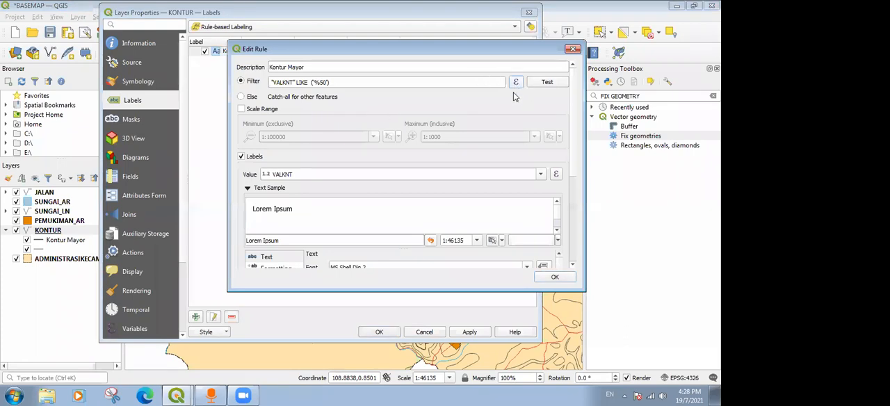
{"action": "left_click", "coordinate": [515, 82]}
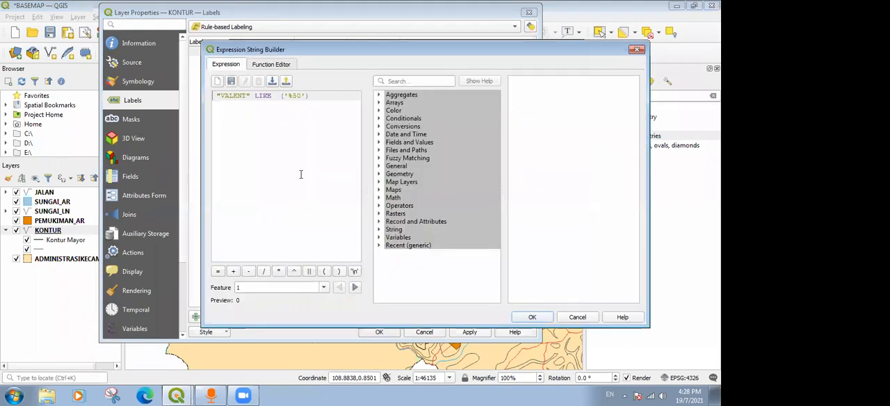
{"action": "left_click_drag", "start_coordinate": [548, 50], "coordinate": [446, 49]}
{"action": "left_click", "coordinate": [532, 48]}
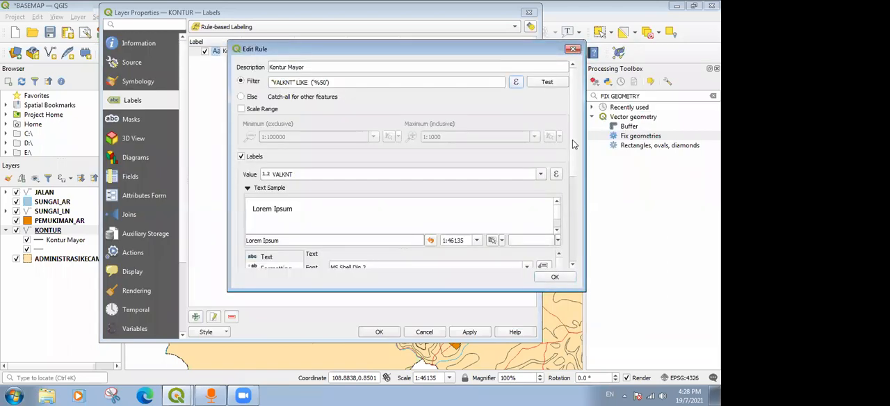
Increase the repeat distance of the Kontur Mayor labels in Map Units and apply the KONTUR labelling.
{"action": "scroll", "coordinate": [358, 178], "scroll_direction": "down", "scroll_amount": 5}
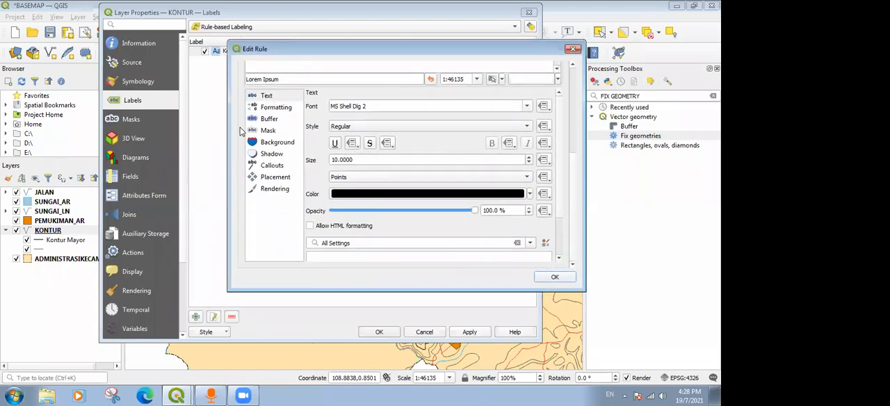
{"action": "left_click", "coordinate": [275, 178]}
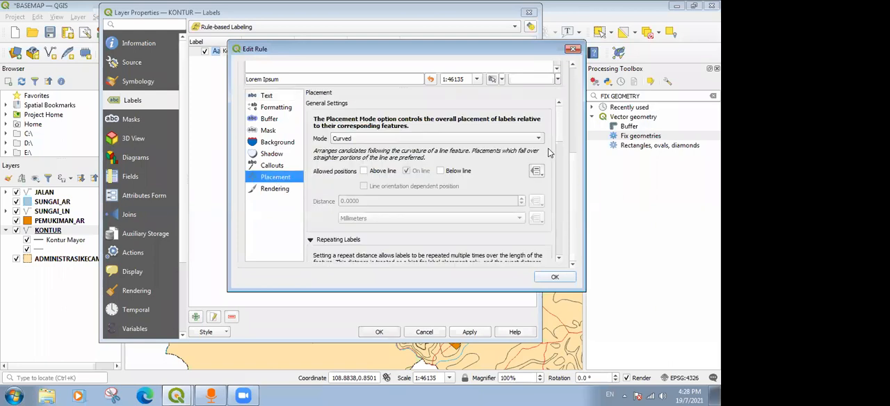
{"action": "left_click_drag", "start_coordinate": [562, 130], "coordinate": [562, 165]}
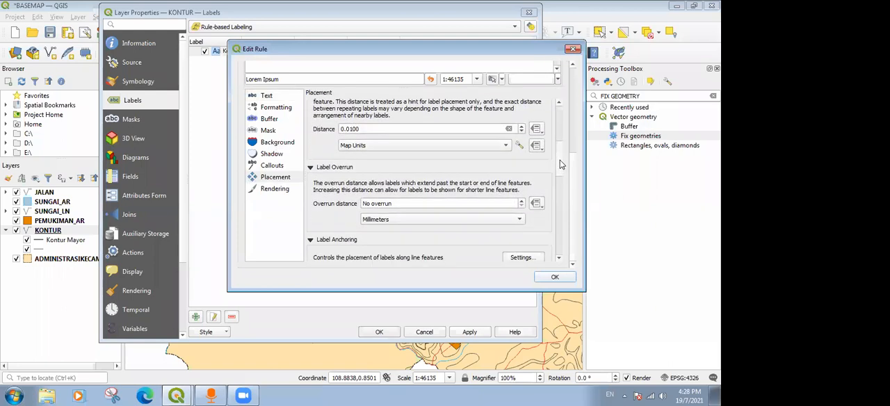
{"action": "left_click", "coordinate": [350, 129]}
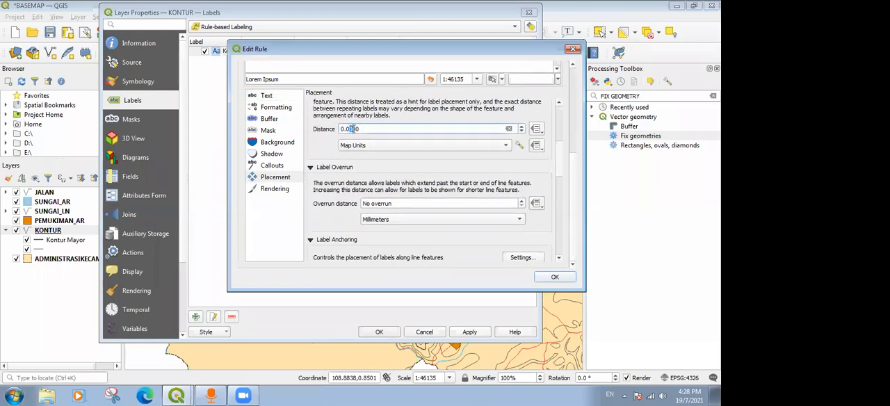
{"action": "left_click", "coordinate": [553, 278]}
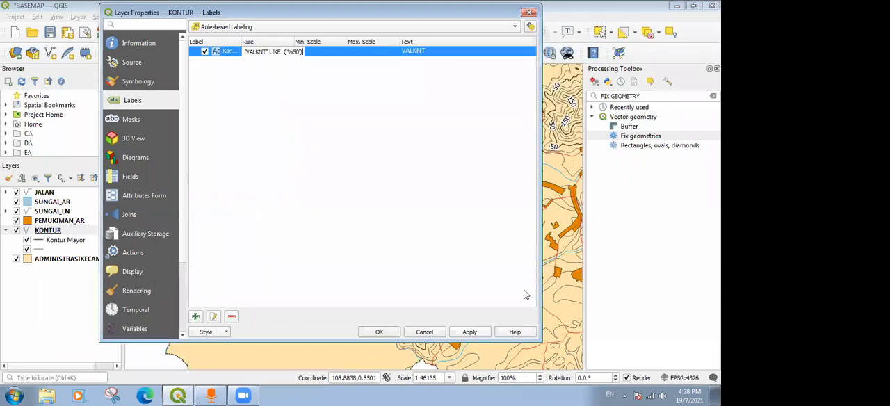
{"action": "left_click", "coordinate": [379, 332]}
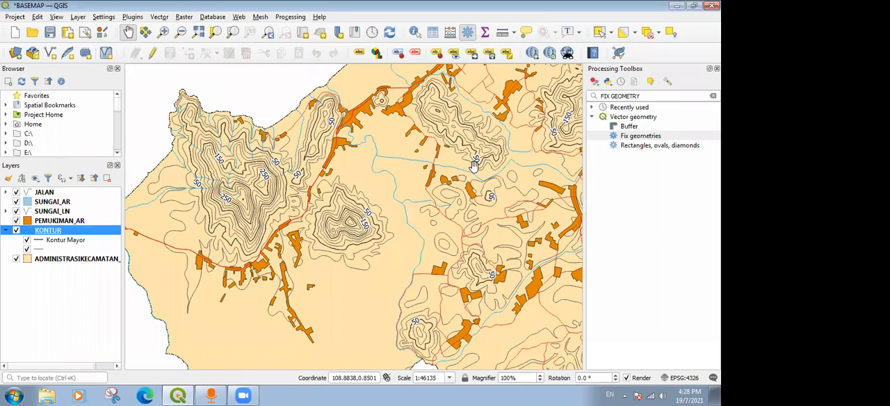
Examine the spacing of the elevation labels over the coastal hills and the larger inland mountain.
{"action": "left_click_drag", "start_coordinate": [499, 155], "coordinate": [429, 179]}
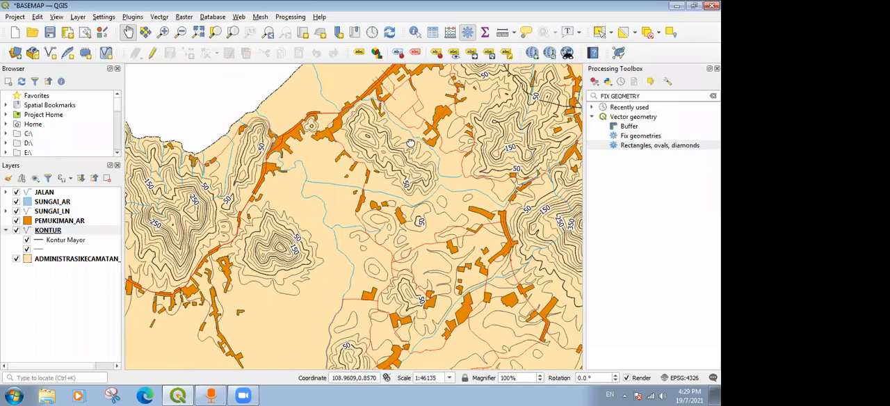
{"action": "left_click_drag", "start_coordinate": [525, 134], "coordinate": [510, 133]}
{"action": "left_click_drag", "start_coordinate": [510, 220], "coordinate": [386, 228]}
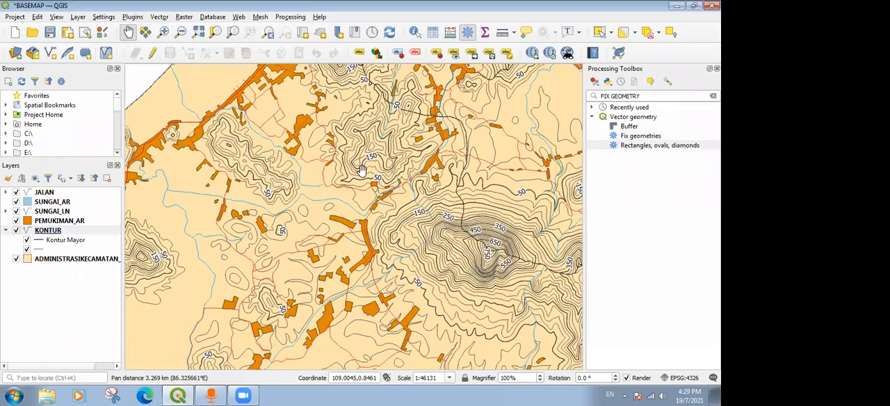
{"action": "left_click_drag", "start_coordinate": [221, 137], "coordinate": [331, 151]}
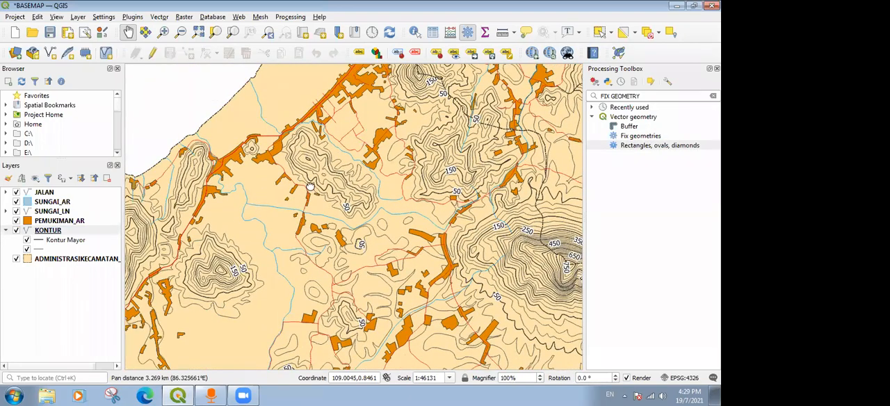
{"action": "left_click_drag", "start_coordinate": [224, 142], "coordinate": [348, 95]}
{"action": "left_click_drag", "start_coordinate": [295, 122], "coordinate": [323, 113]}
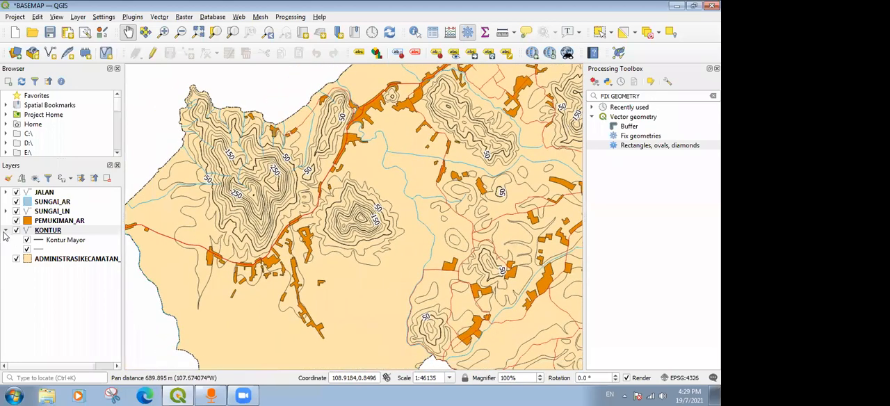
Collapse the KONTUR legend entries and bring the whole district area into view on the map canvas.
{"action": "left_click", "coordinate": [6, 231]}
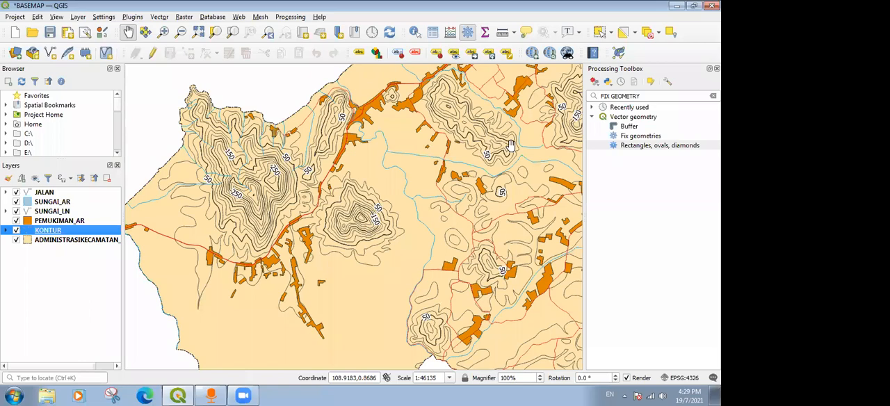
{"action": "scroll", "coordinate": [403, 158], "scroll_direction": "down", "scroll_amount": 1}
{"action": "left_click_drag", "start_coordinate": [580, 183], "coordinate": [409, 213]}
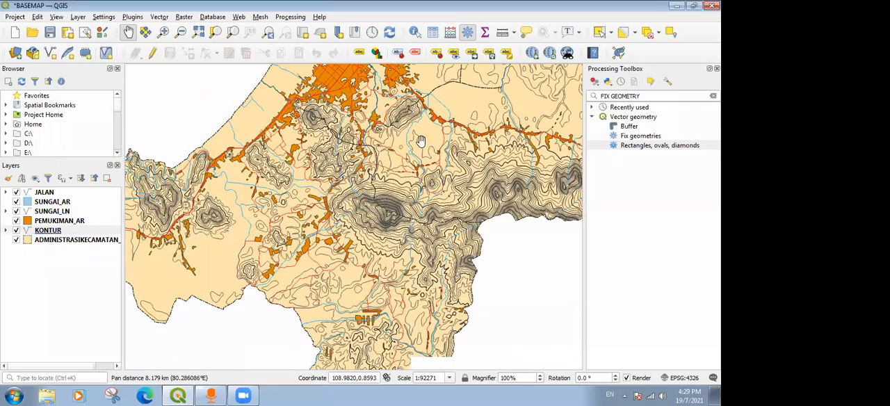
{"action": "left_click_drag", "start_coordinate": [356, 146], "coordinate": [359, 224]}
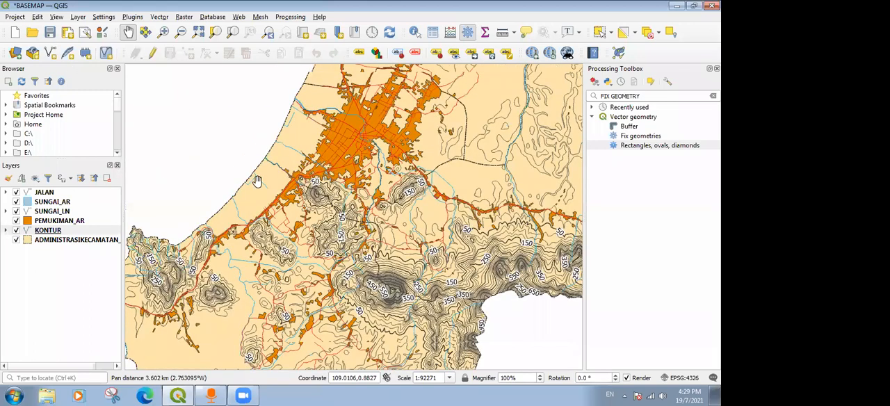
{"action": "left_click_drag", "start_coordinate": [329, 176], "coordinate": [322, 165]}
{"action": "scroll", "coordinate": [351, 145], "scroll_direction": "down", "scroll_amount": 1}
{"action": "scroll", "coordinate": [414, 186], "scroll_direction": "down", "scroll_amount": 1}
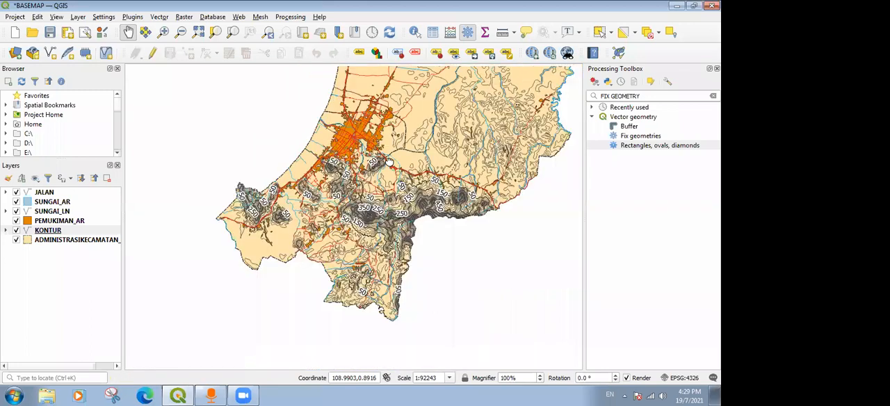
{"action": "left_click_drag", "start_coordinate": [358, 163], "coordinate": [339, 228]}
{"action": "left_click_drag", "start_coordinate": [406, 137], "coordinate": [383, 113]}
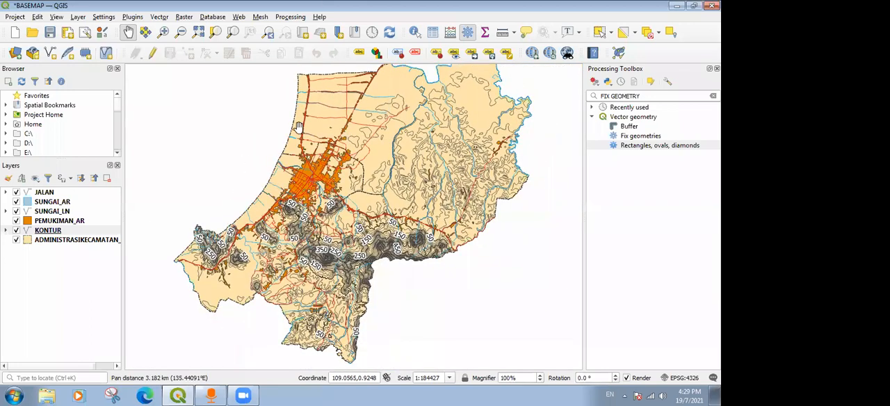
Create a new print layout titled Basemap RBI A4.
{"action": "left_click", "coordinate": [15, 17]}
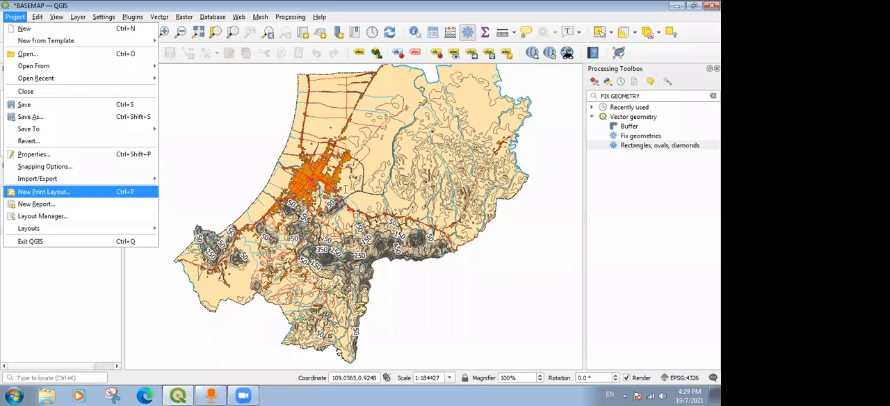
{"action": "key", "text": "Return"}
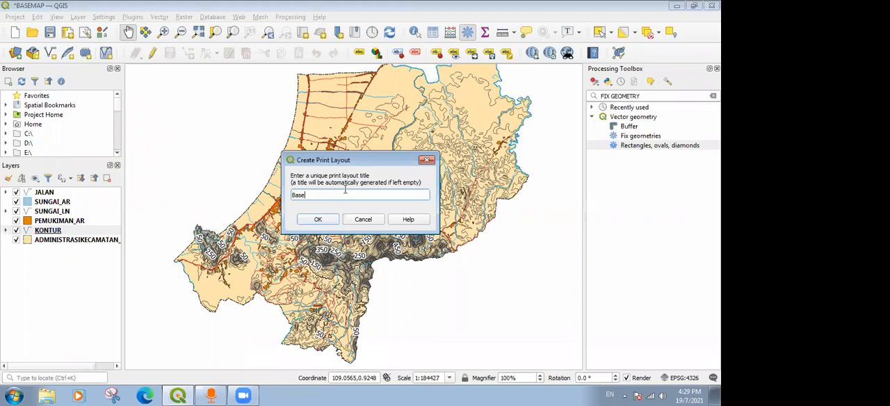
{"action": "type", "text": "Basemap RBI"}
{"action": "left_click", "coordinate": [327, 220]}
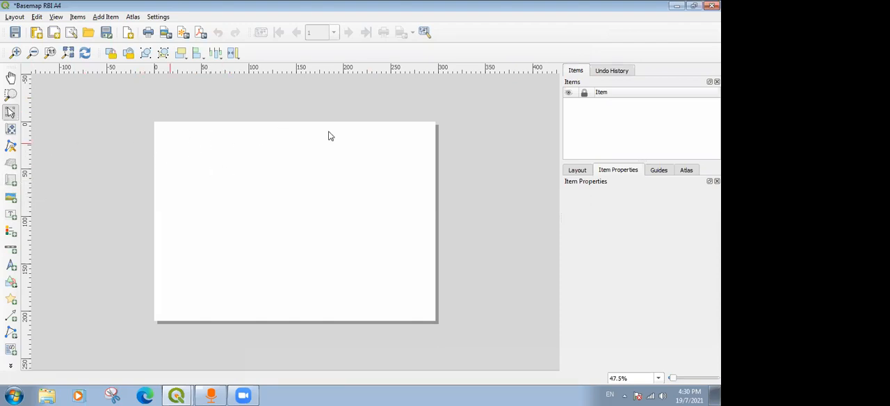
Set the layout's page setup to A4 paper in Portrait orientation.
{"action": "left_click", "coordinate": [587, 170]}
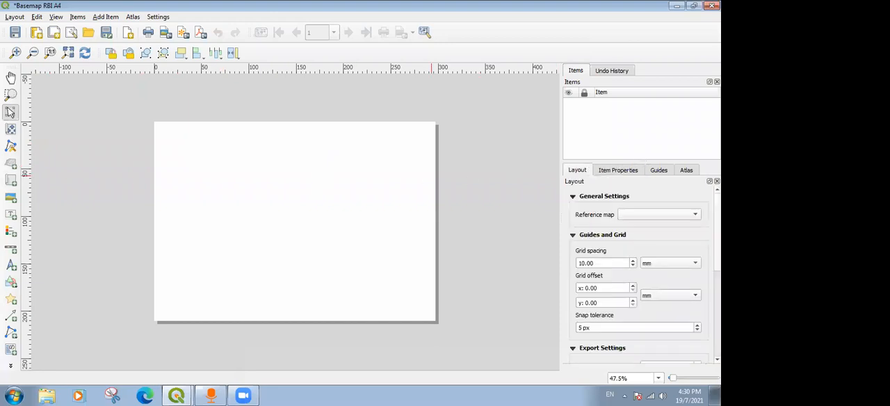
{"action": "left_click", "coordinate": [57, 17]}
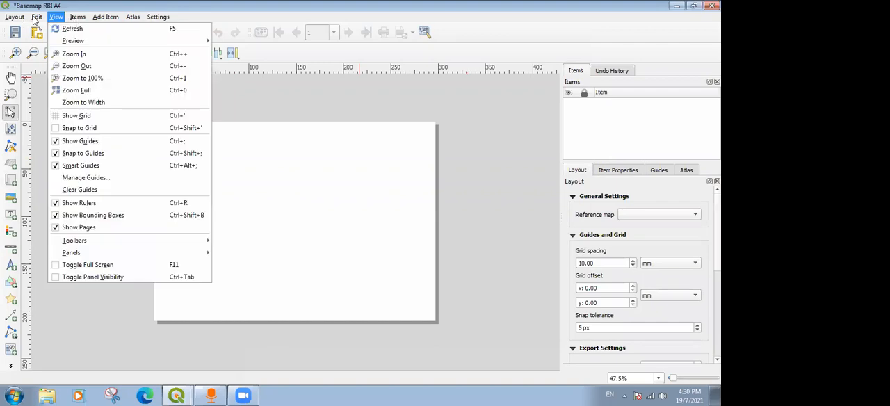
{"action": "mouse_move", "coordinate": [22, 21]}
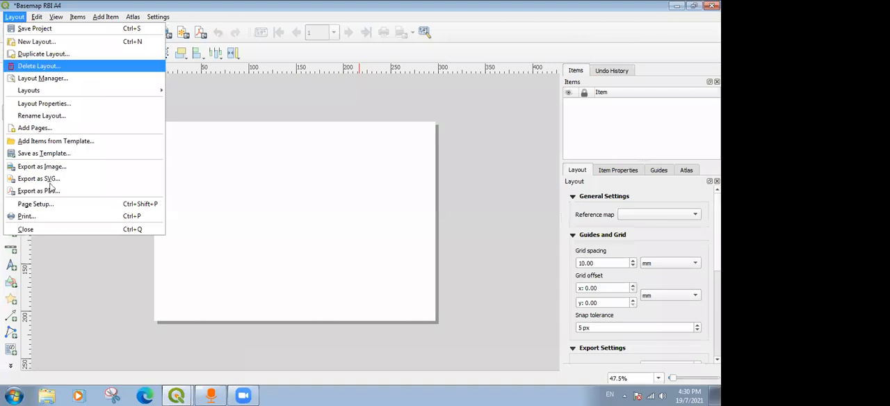
{"action": "left_click", "coordinate": [55, 207]}
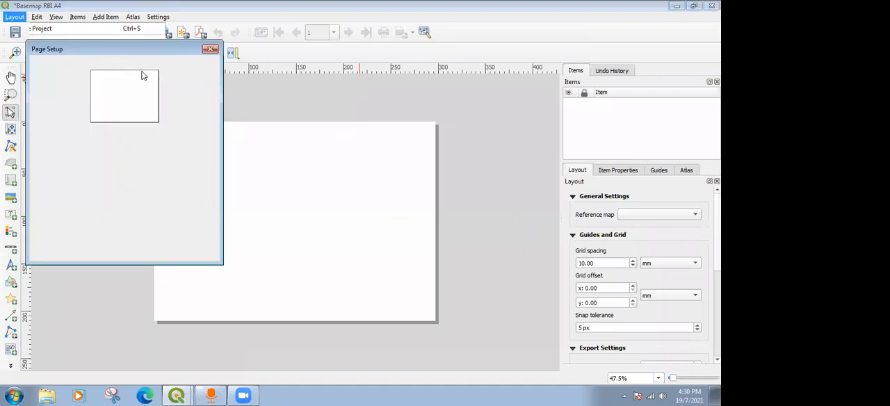
{"action": "left_click", "coordinate": [122, 156]}
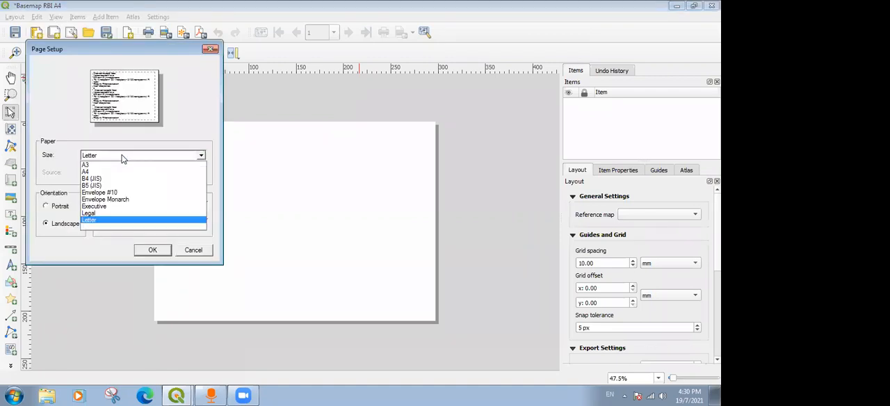
{"action": "left_click", "coordinate": [123, 173]}
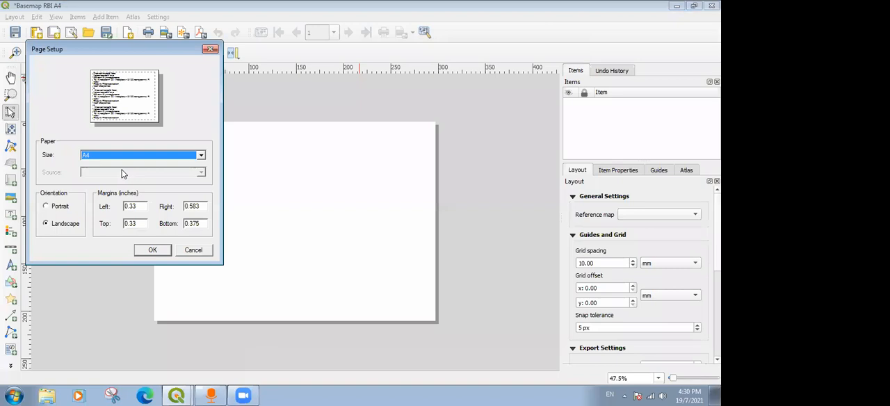
{"action": "left_click", "coordinate": [59, 206]}
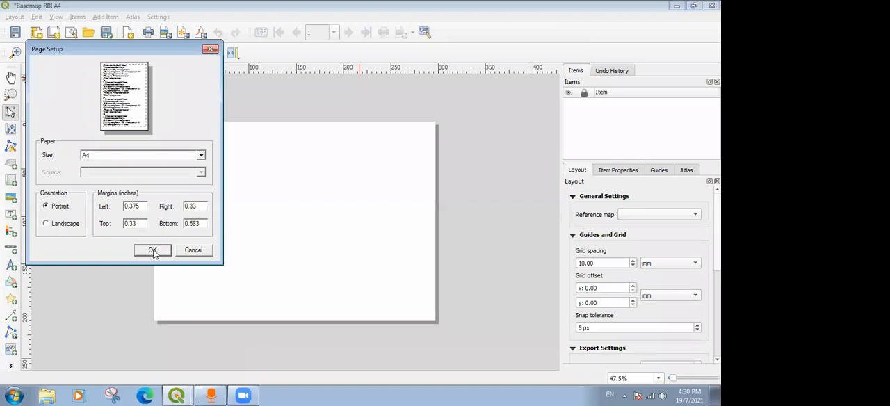
{"action": "left_click", "coordinate": [153, 250]}
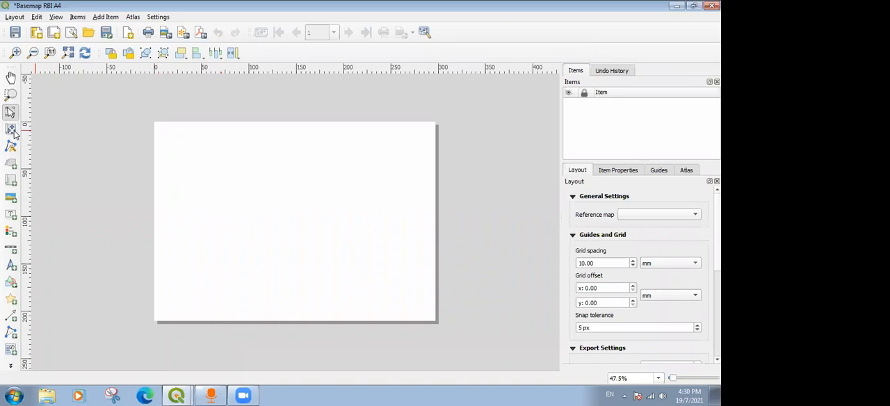
Add a map item about 200 mm wide and 190 mm high to the page's left part and select it.
{"action": "left_click", "coordinate": [11, 179]}
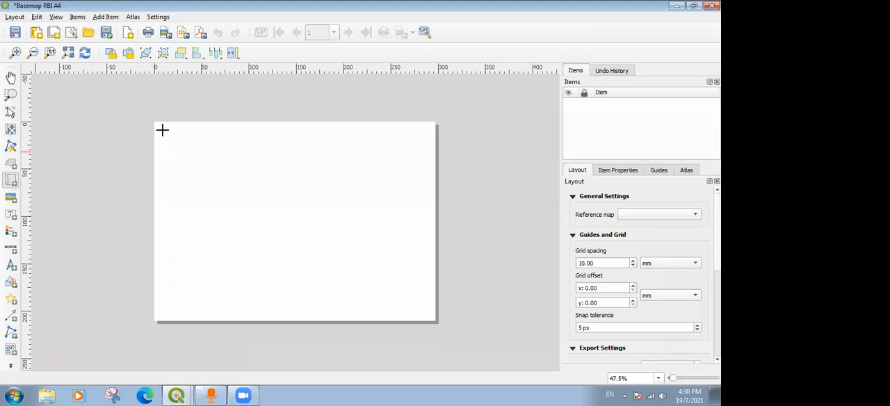
{"action": "left_click_drag", "start_coordinate": [183, 192], "coordinate": [278, 292]}
{"action": "left_click_drag", "start_coordinate": [345, 310], "coordinate": [350, 312]}
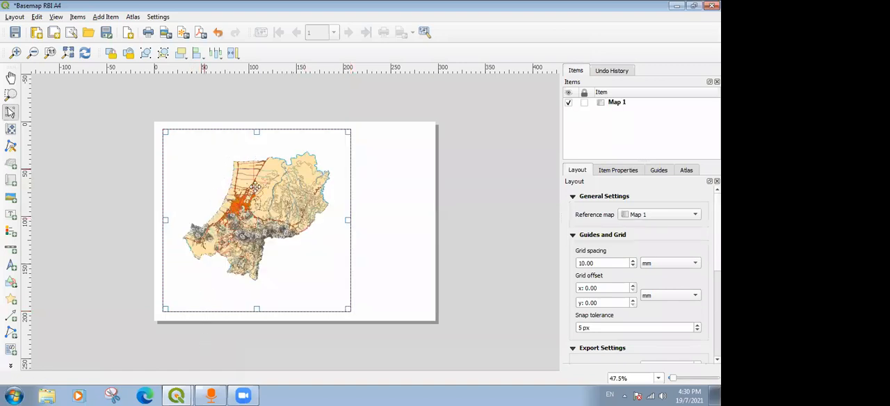
{"action": "left_click", "coordinate": [426, 188]}
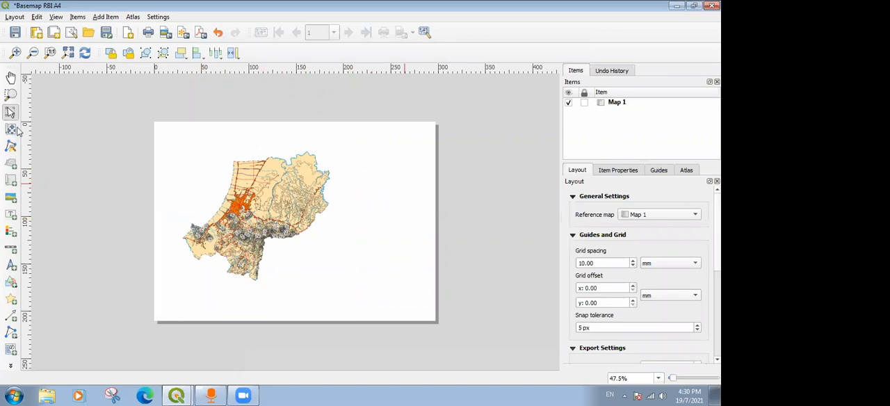
{"action": "left_click", "coordinate": [231, 184]}
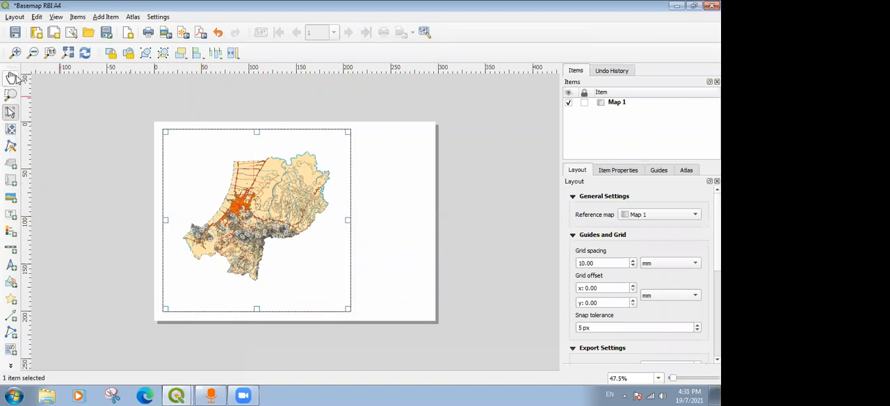
Activate Move item content for the map and shift its content slightly to the west inside the frame.
{"action": "left_click", "coordinate": [10, 115]}
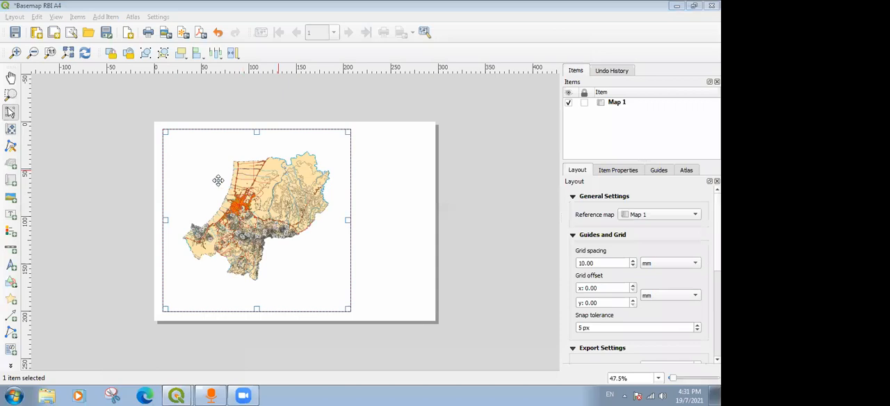
{"action": "left_click", "coordinate": [12, 130]}
{"action": "left_click", "coordinate": [13, 131]}
{"action": "left_click_drag", "start_coordinate": [290, 191], "coordinate": [254, 197]}
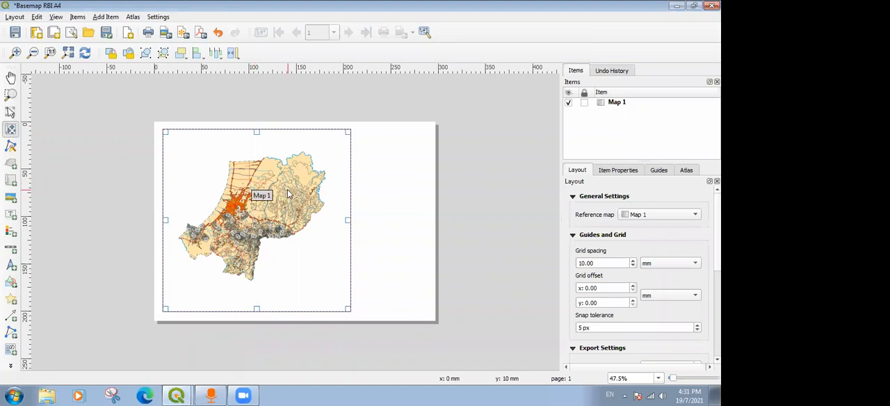
Try zooming the map content in and out inside its frame, shifting it slightly upward at the enlarged view.
{"action": "scroll", "coordinate": [287, 189], "scroll_direction": "up", "scroll_amount": 4}
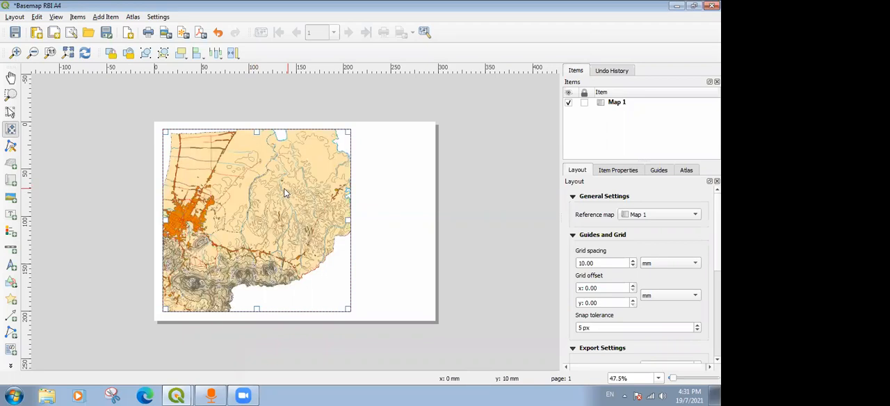
{"action": "scroll", "coordinate": [285, 193], "scroll_direction": "down", "scroll_amount": 4}
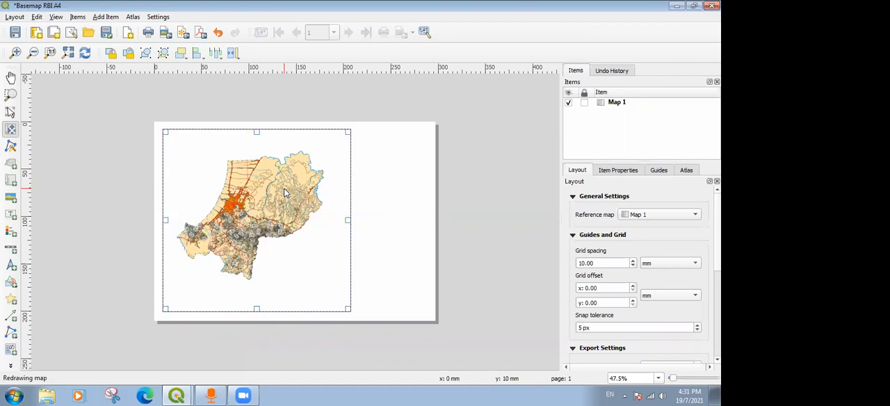
{"action": "scroll", "coordinate": [285, 194], "scroll_direction": "up", "scroll_amount": 4}
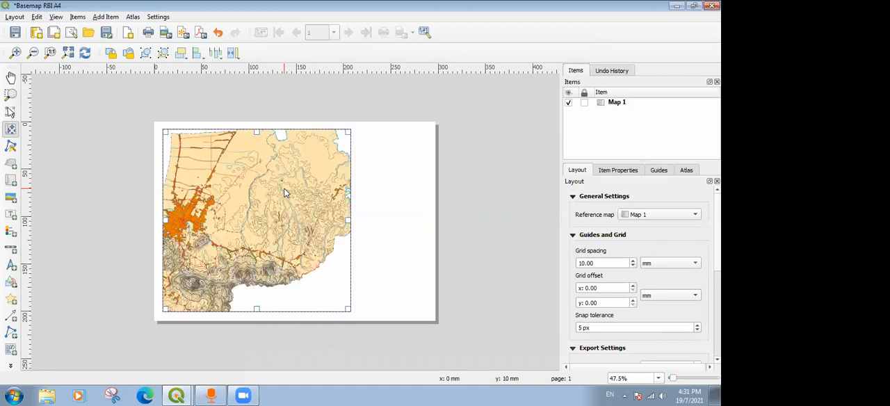
{"action": "scroll", "coordinate": [284, 193], "scroll_direction": "down", "scroll_amount": 3}
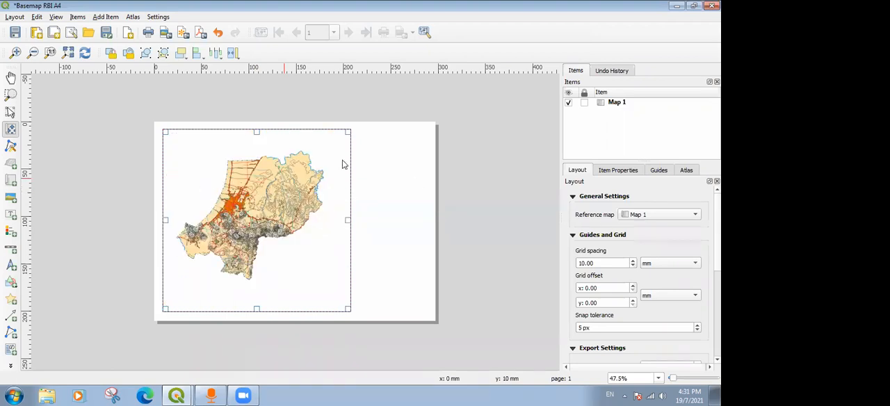
{"action": "scroll", "coordinate": [249, 179], "scroll_direction": "up", "scroll_amount": 3}
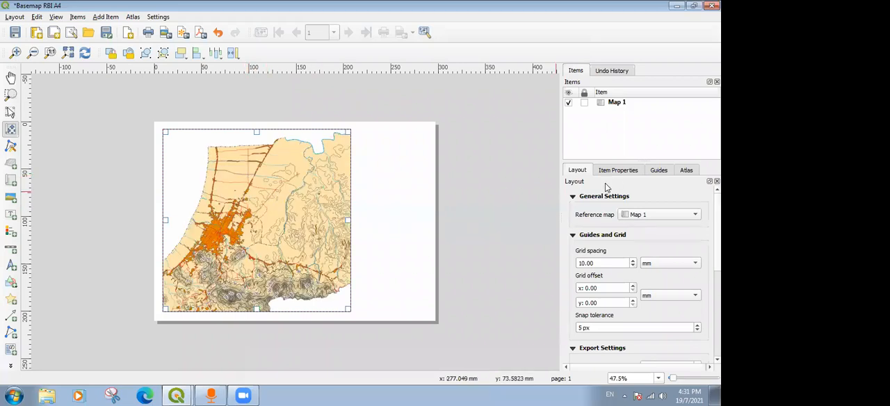
{"action": "left_click_drag", "start_coordinate": [285, 217], "coordinate": [283, 201]}
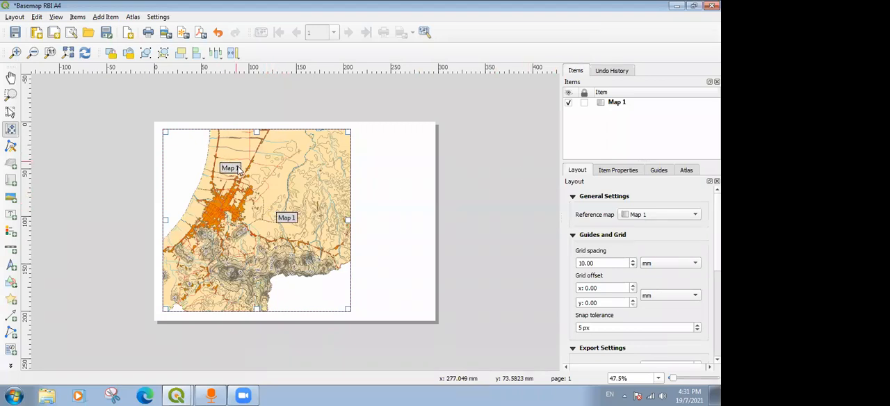
{"action": "scroll", "coordinate": [239, 172], "scroll_direction": "down", "scroll_amount": 3}
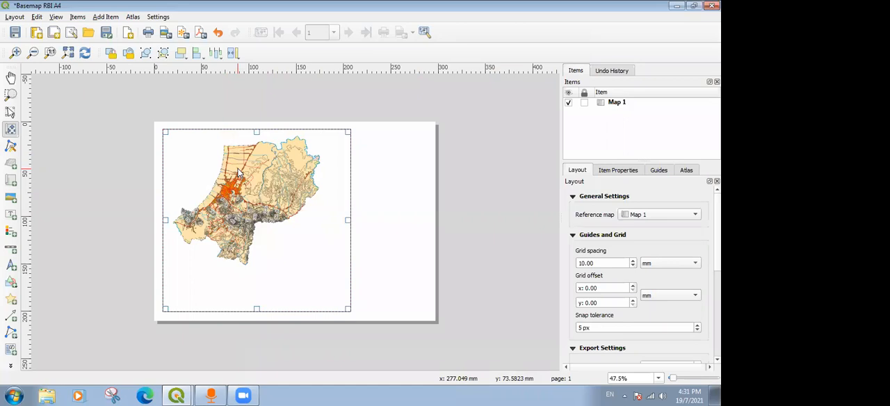
{"action": "scroll", "coordinate": [238, 173], "scroll_direction": "up", "scroll_amount": 3}
Set the map item's scale to 10000.
{"action": "left_click", "coordinate": [611, 173]}
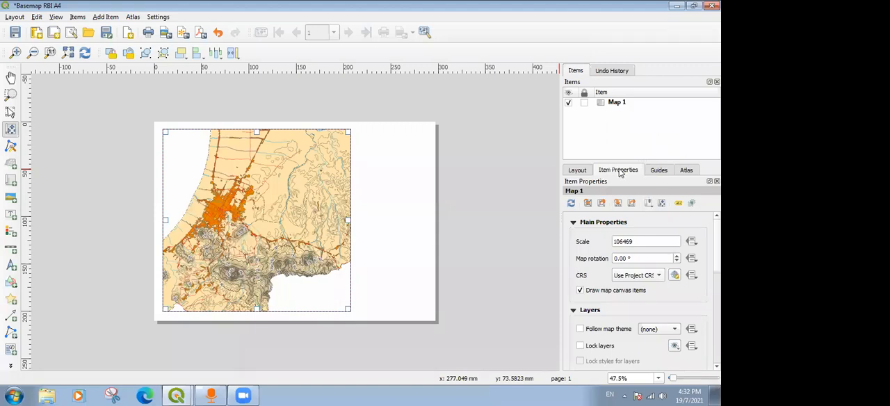
{"action": "double_click", "coordinate": [623, 241]}
{"action": "left_click", "coordinate": [642, 242]}
{"action": "left_click_drag", "start_coordinate": [621, 241], "coordinate": [673, 242]}
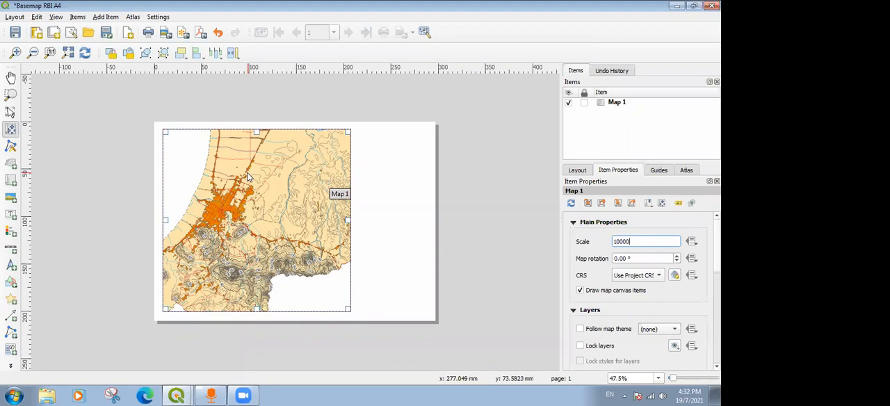
{"action": "key", "text": "Return"}
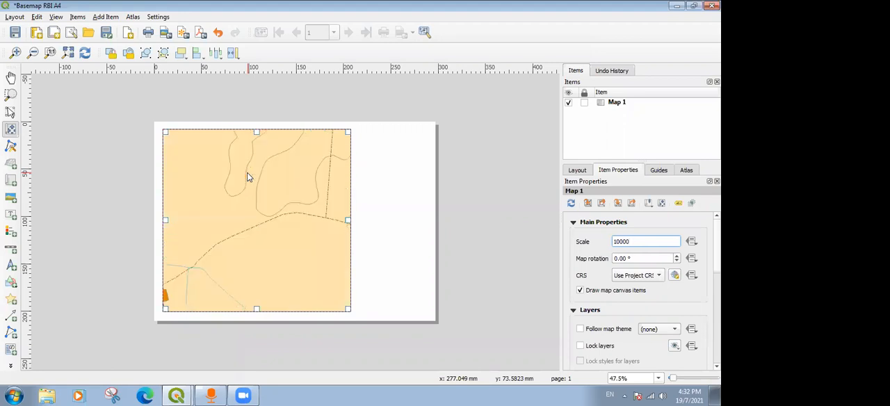
Pan the enlarged map content past the settlement area until the western district boundary lies inside the frame.
{"action": "left_click_drag", "start_coordinate": [219, 181], "coordinate": [324, 196]}
{"action": "left_click_drag", "start_coordinate": [224, 156], "coordinate": [304, 243]}
{"action": "left_click_drag", "start_coordinate": [238, 192], "coordinate": [331, 240]}
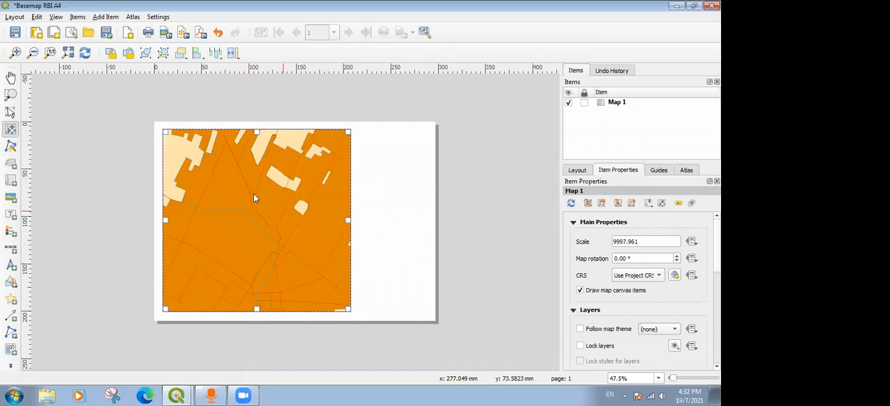
{"action": "left_click_drag", "start_coordinate": [191, 191], "coordinate": [283, 251]}
{"action": "left_click_drag", "start_coordinate": [238, 197], "coordinate": [331, 253]}
{"action": "left_click_drag", "start_coordinate": [193, 189], "coordinate": [272, 186]}
Set the map's scale to 150000 and shift the content up and to the left within the frame.
{"action": "double_click", "coordinate": [623, 243]}
{"action": "left_click_drag", "start_coordinate": [622, 243], "coordinate": [634, 241]}
{"action": "type", "text": "15000"}
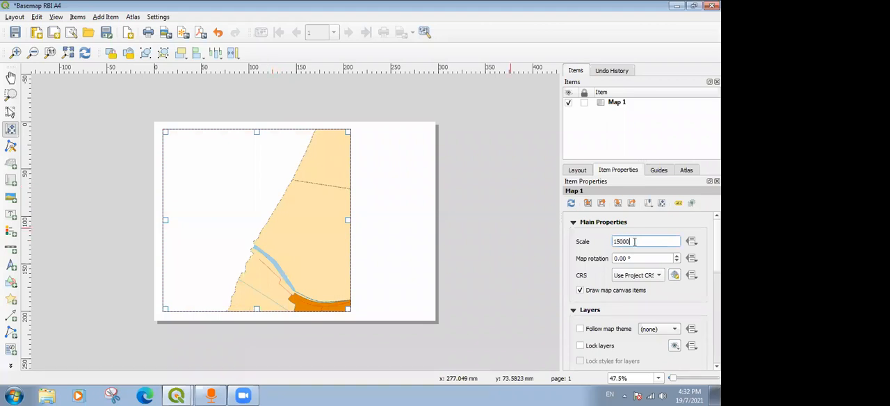
{"action": "type", "text": "0"}
{"action": "key", "text": "Return"}
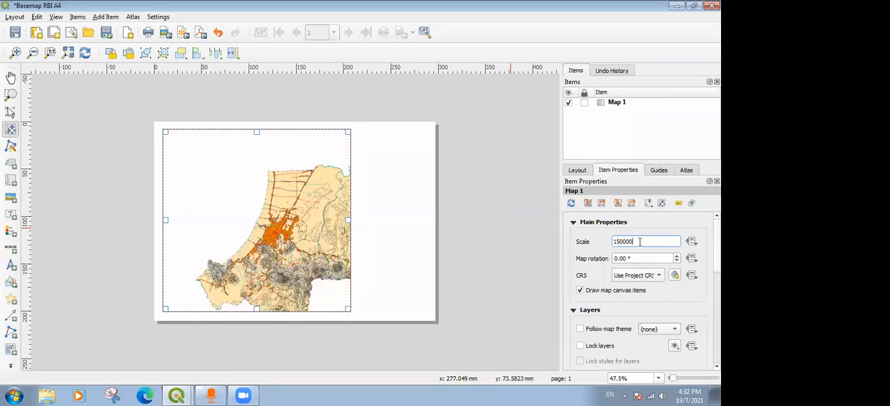
{"action": "left_click_drag", "start_coordinate": [293, 222], "coordinate": [261, 189]}
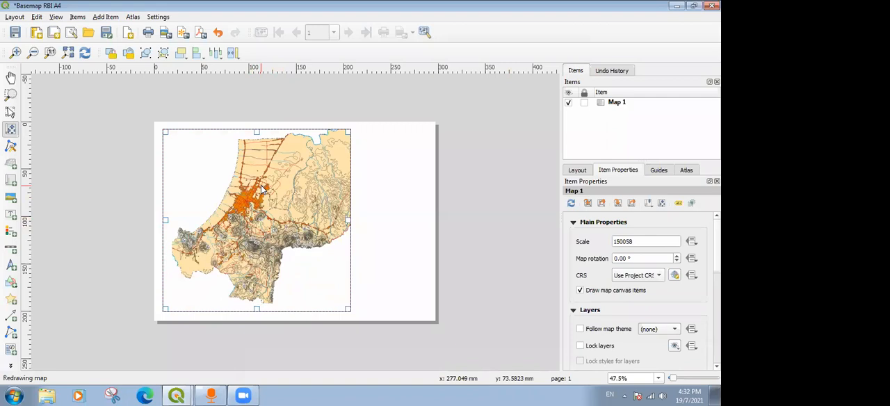
Set the map's scale to 140000 and nudge the content to fit the district area in the frame.
{"action": "double_click", "coordinate": [623, 241]}
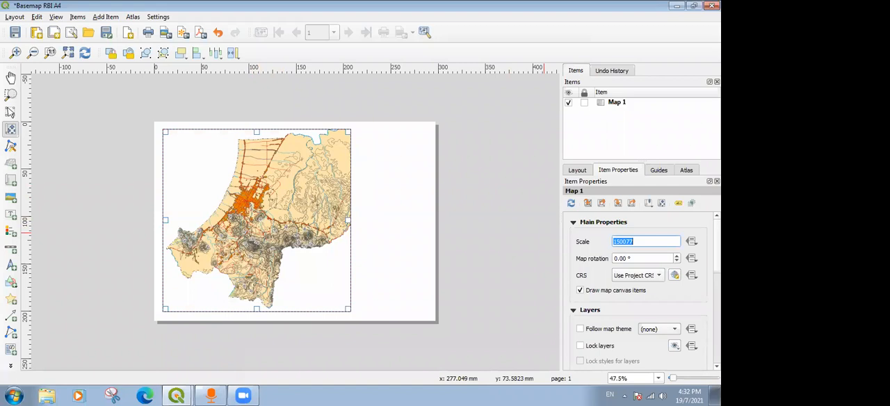
{"action": "type", "text": "1"}
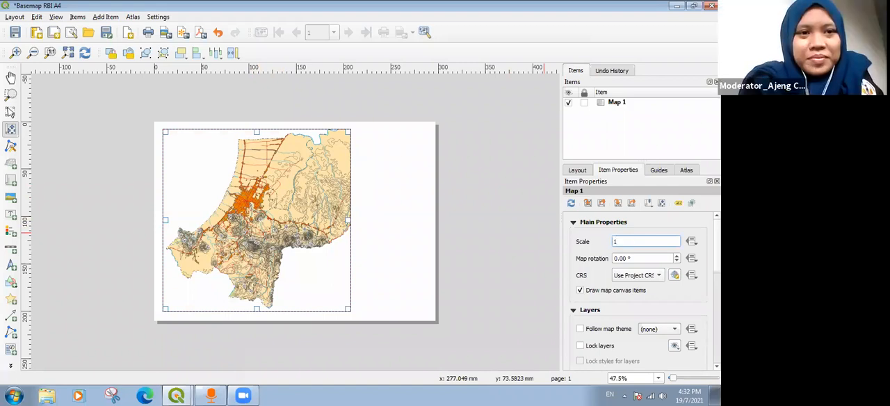
{"action": "type", "text": "40000"}
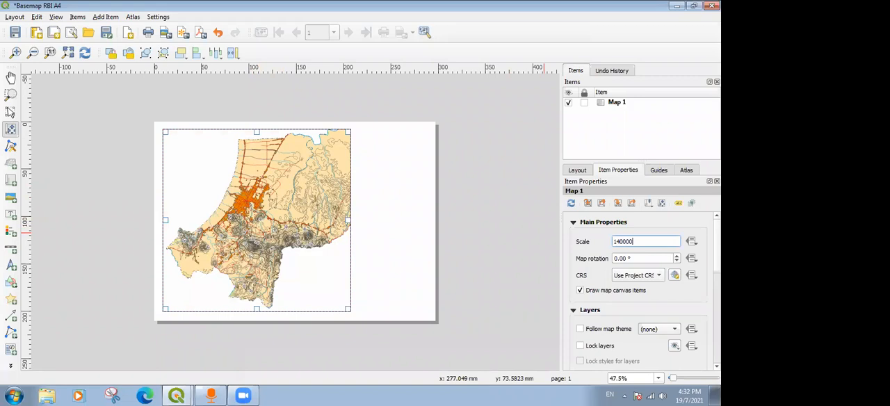
{"action": "key", "text": "Return"}
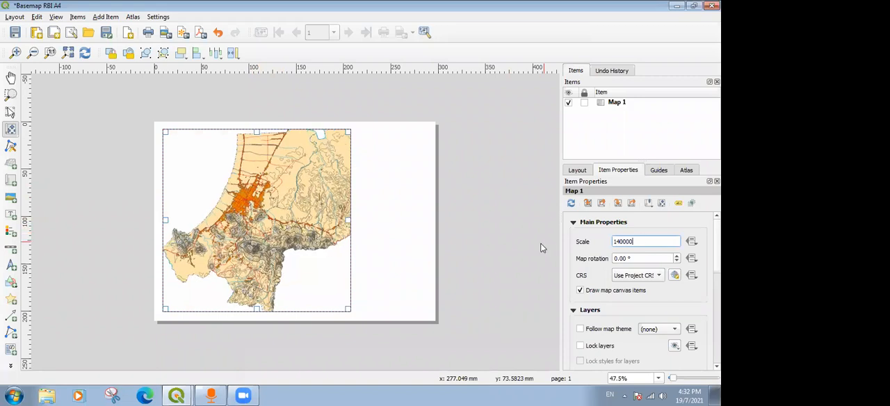
{"action": "left_click_drag", "start_coordinate": [285, 212], "coordinate": [282, 209]}
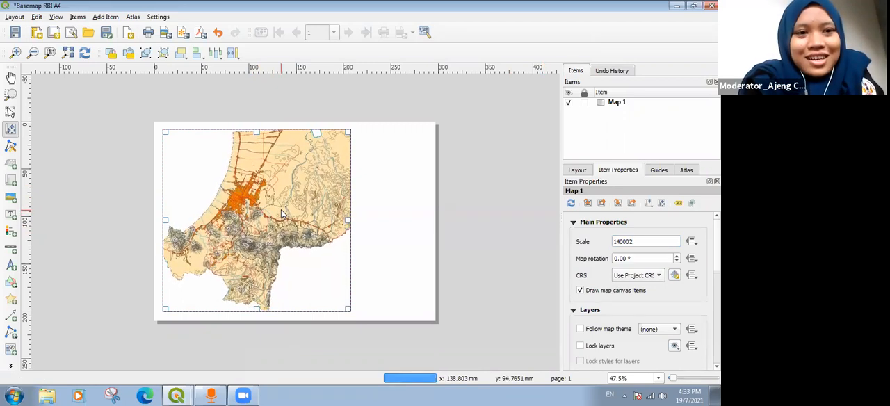
{"action": "left_click_drag", "start_coordinate": [281, 211], "coordinate": [285, 213]}
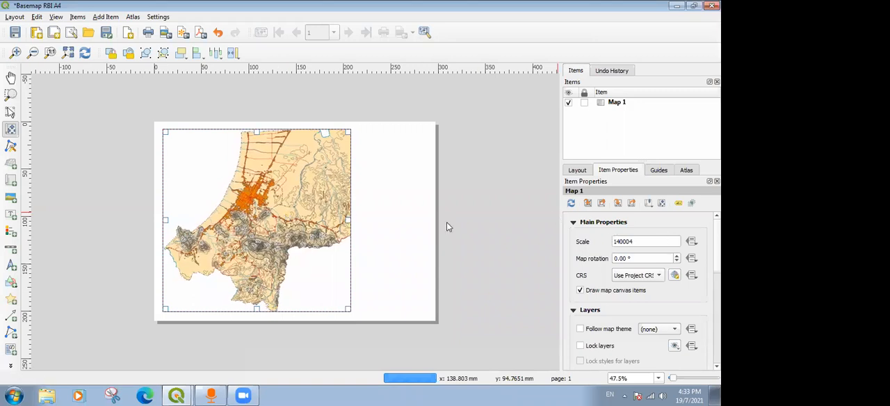
Set the map's scale to 125000 and nudge the content slightly left and down within the frame.
{"action": "left_click", "coordinate": [617, 242]}
{"action": "type", "text": "25"}
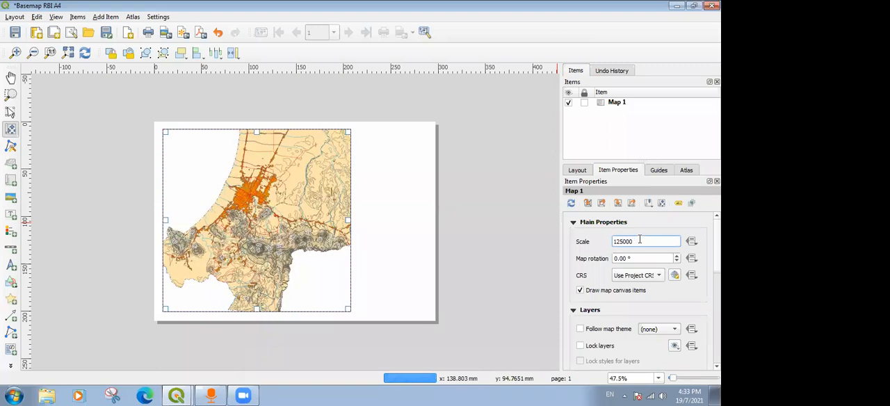
{"action": "left_click_drag", "start_coordinate": [282, 217], "coordinate": [278, 219]}
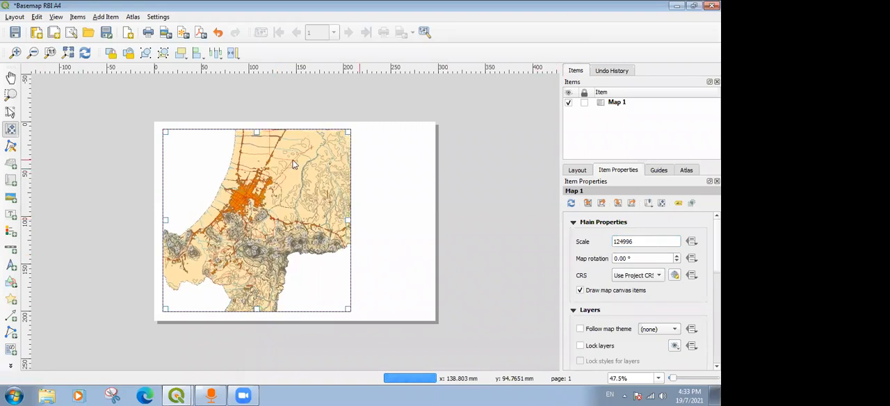
Switch from moving map content to the Select/Move item tool and select the map item.
{"action": "left_click", "coordinate": [12, 113]}
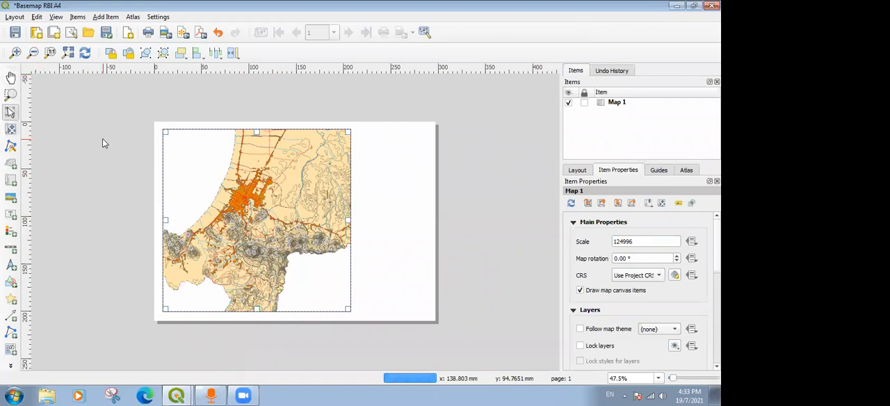
{"action": "left_click", "coordinate": [102, 139]}
{"action": "left_click", "coordinate": [219, 162]}
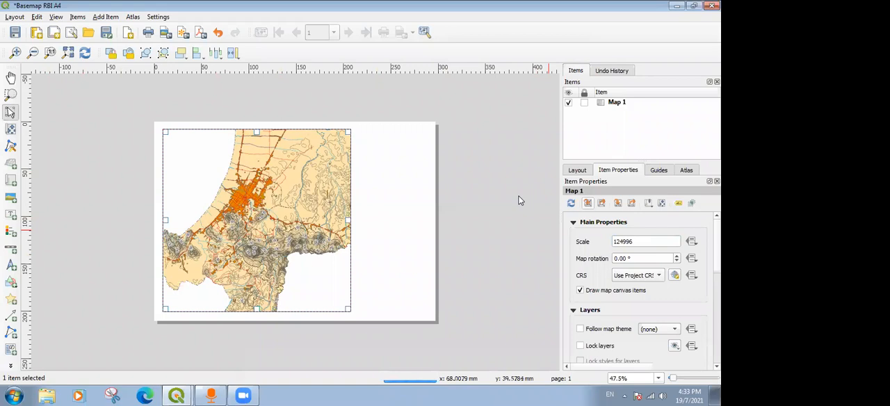
Look through the layout settings and the map item's properties for the grid settings.
{"action": "left_click", "coordinate": [577, 171]}
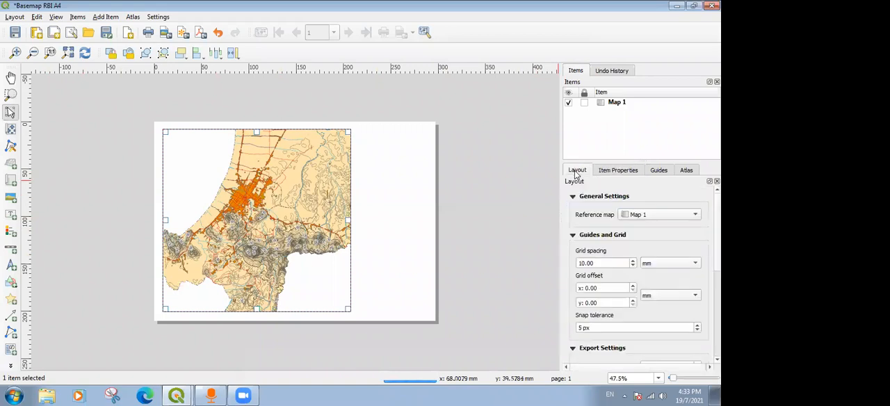
{"action": "left_click", "coordinate": [624, 170]}
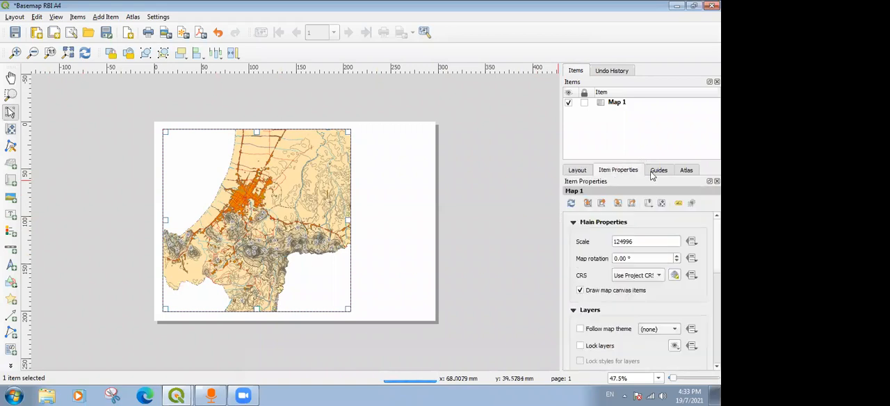
{"action": "left_click", "coordinate": [658, 172]}
{"action": "left_click", "coordinate": [626, 173]}
{"action": "scroll", "coordinate": [640, 292], "scroll_direction": "down", "scroll_amount": 5}
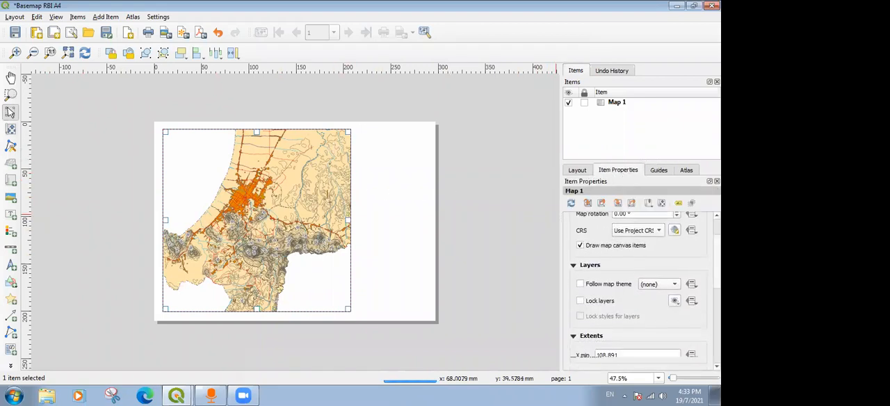
{"action": "scroll", "coordinate": [639, 292], "scroll_direction": "up", "scroll_amount": 4}
{"action": "scroll", "coordinate": [640, 292], "scroll_direction": "down", "scroll_amount": 5}
{"action": "scroll", "coordinate": [639, 292], "scroll_direction": "up", "scroll_amount": 6}
{"action": "scroll", "coordinate": [640, 292], "scroll_direction": "up", "scroll_amount": 1}
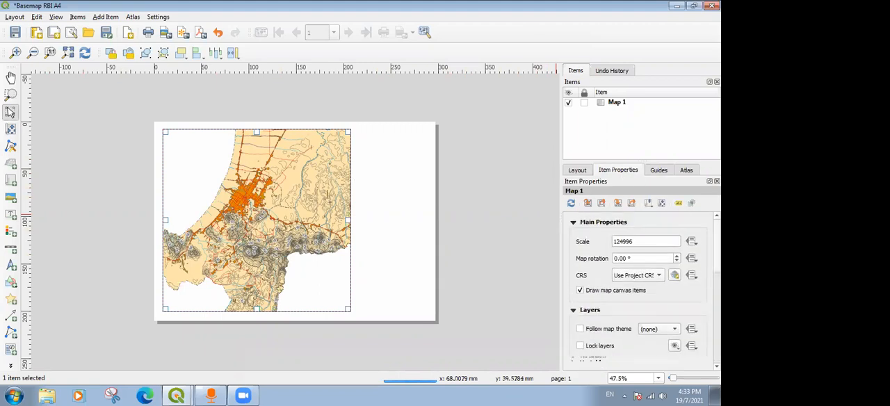
{"action": "scroll", "coordinate": [589, 273], "scroll_direction": "down", "scroll_amount": 5}
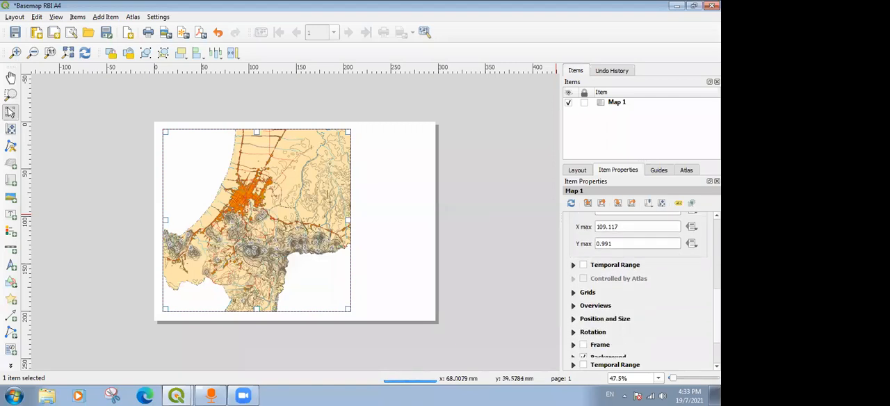
Add a grid to the map item and open its grid properties for modification.
{"action": "left_click", "coordinate": [573, 247]}
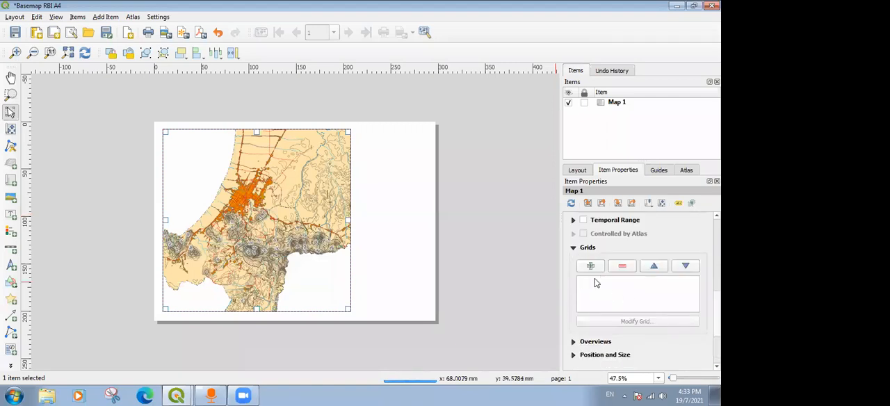
{"action": "left_click", "coordinate": [591, 266]}
{"action": "left_click", "coordinate": [605, 282]}
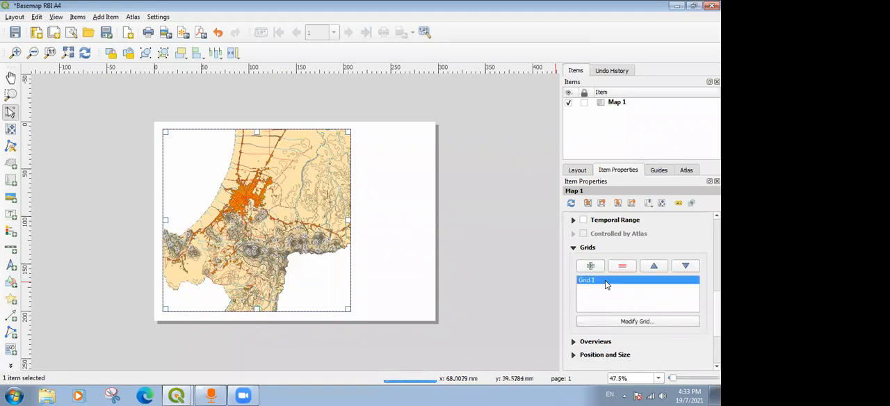
{"action": "left_click", "coordinate": [622, 321]}
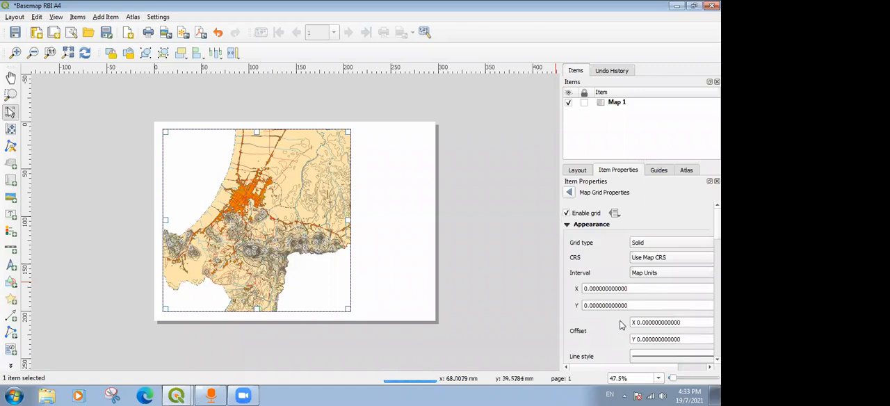
{"action": "scroll", "coordinate": [626, 278], "scroll_direction": "down", "scroll_amount": 3}
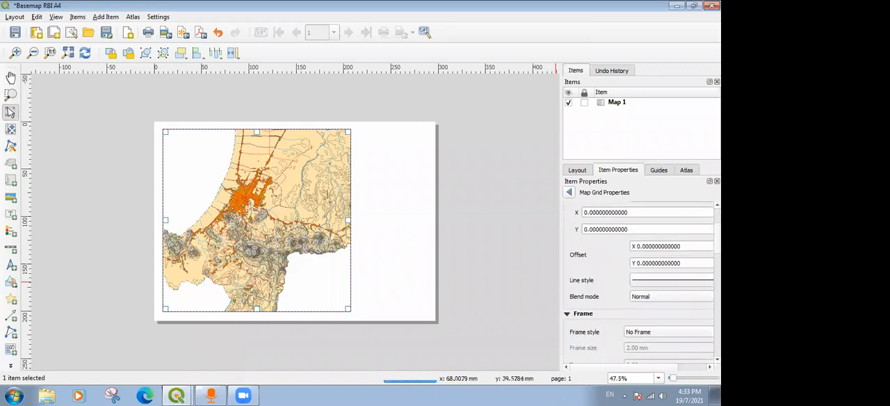
{"action": "scroll", "coordinate": [595, 243], "scroll_direction": "up", "scroll_amount": 2}
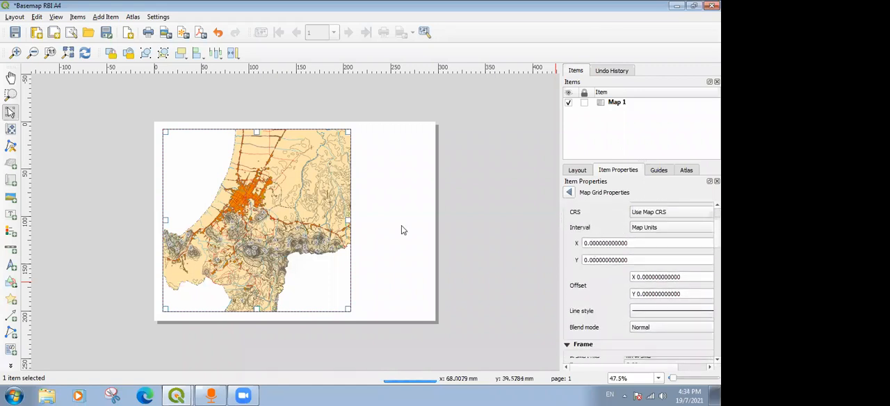
Set the grid's CRS to EPSG:32649 - WGS 84 / UTM zone 49N and its X interval to 1000 map units.
{"action": "left_click", "coordinate": [654, 214]}
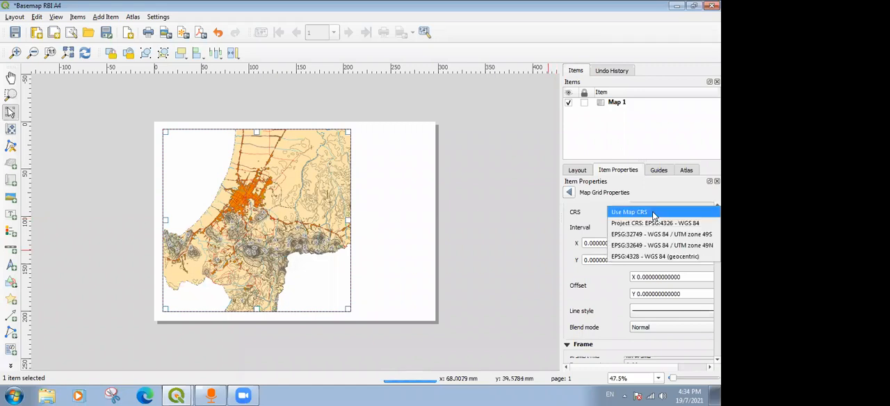
{"action": "left_click", "coordinate": [647, 247]}
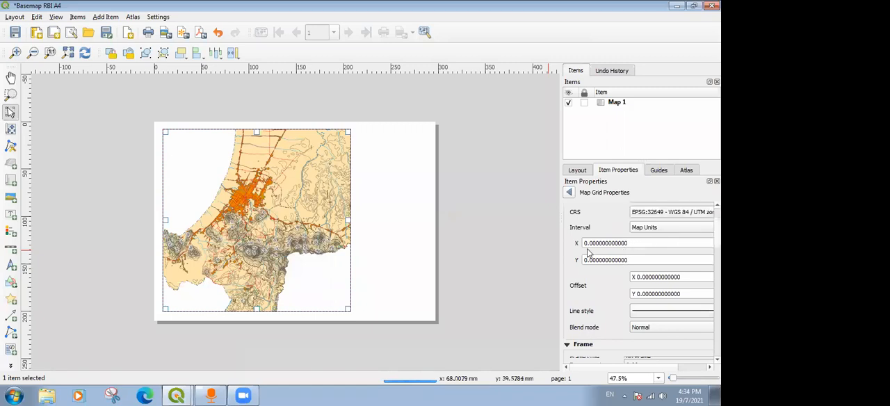
{"action": "left_click_drag", "start_coordinate": [664, 243], "coordinate": [577, 245]}
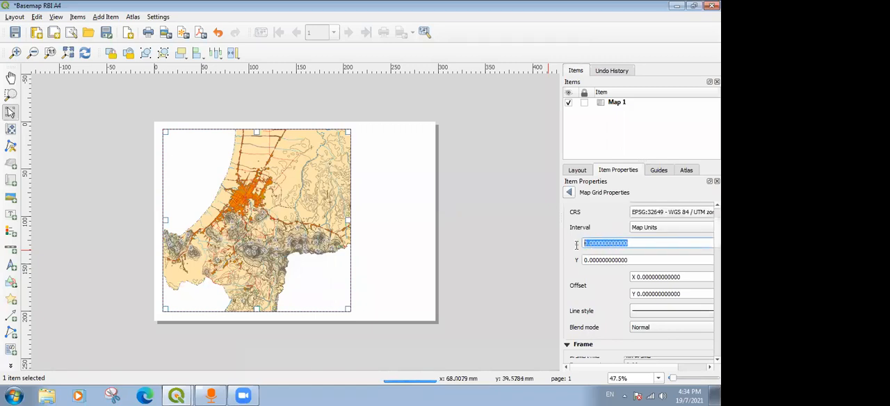
{"action": "type", "text": "100"}
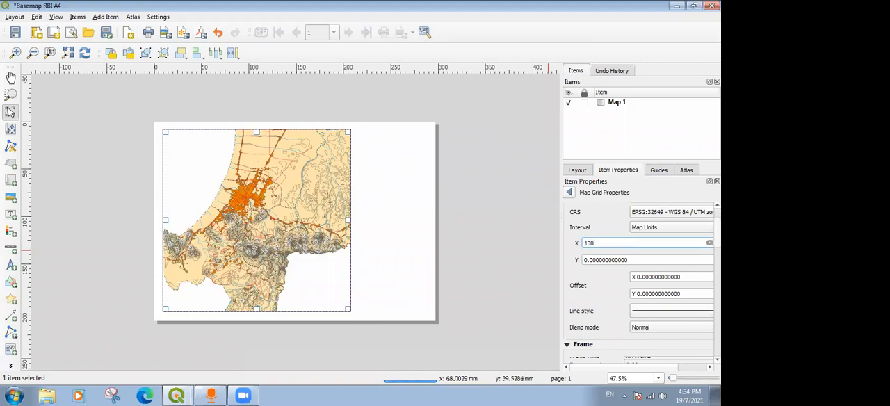
{"action": "type", "text": "0"}
{"action": "left_click", "coordinate": [640, 260]}
Set both the X and Y intervals of the grid to 10000 map units.
{"action": "double_click", "coordinate": [626, 245]}
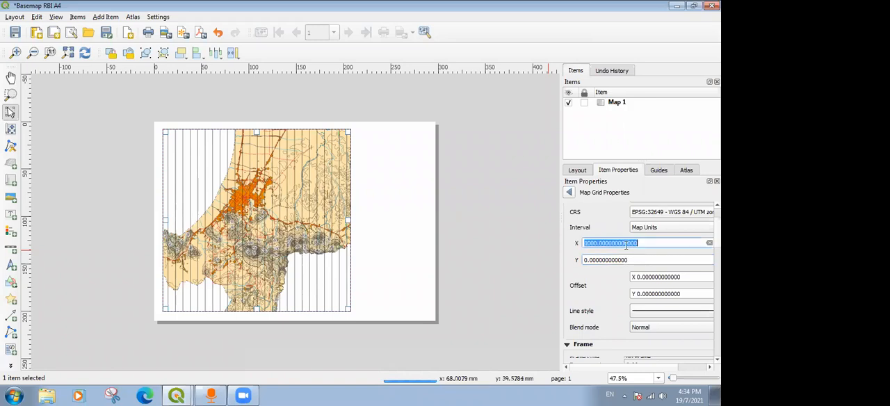
{"action": "type", "text": "100000"}
{"action": "key", "text": "Return"}
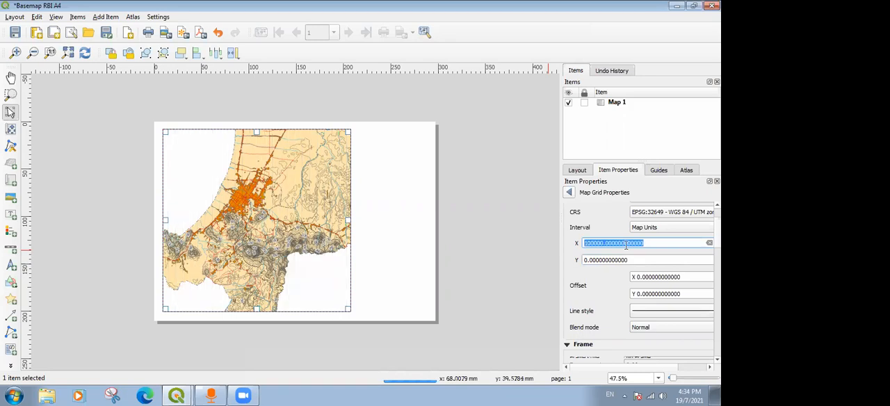
{"action": "left_click", "coordinate": [595, 243]}
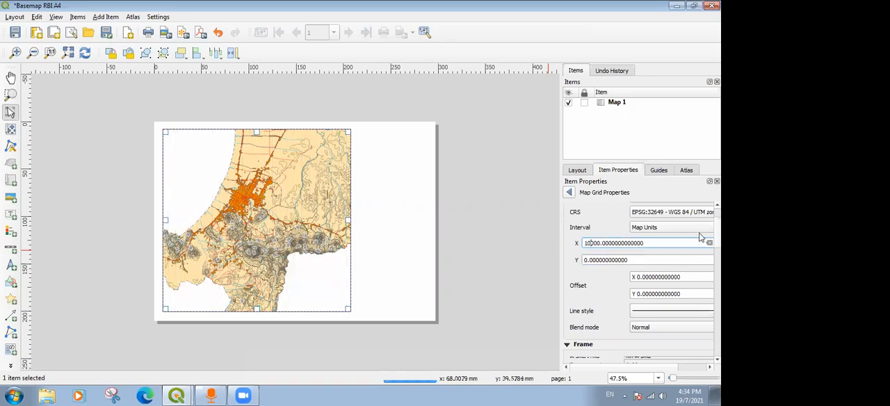
{"action": "key", "text": "Return"}
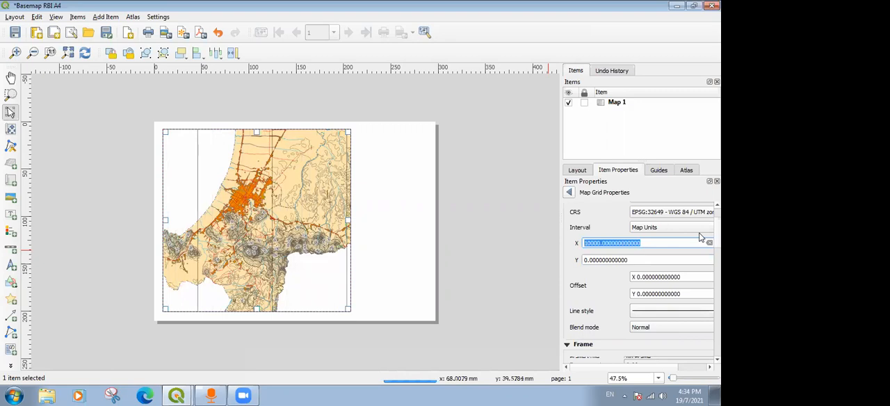
{"action": "double_click", "coordinate": [613, 260]}
{"action": "type", "text": "100"}
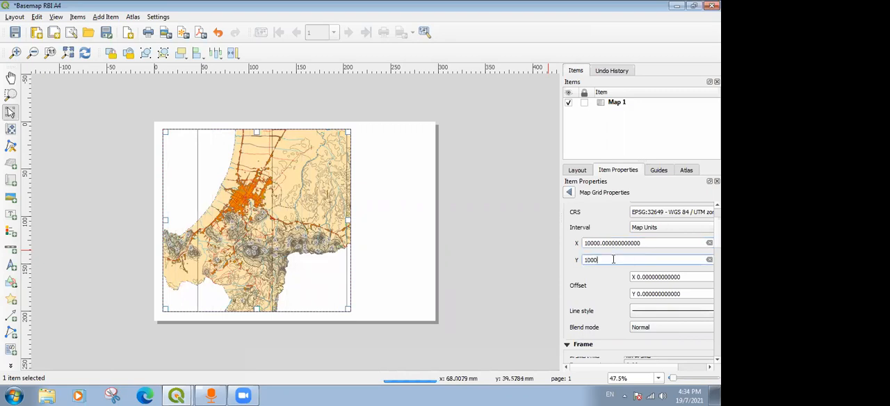
{"action": "key", "text": "Return"}
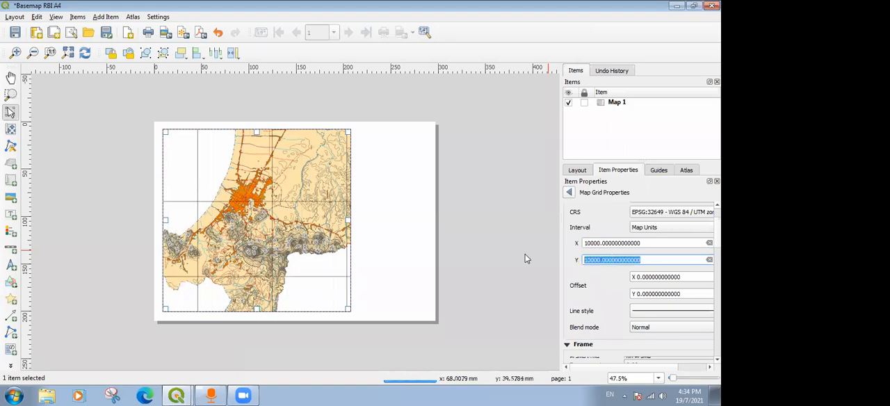
Deselect the map item to view the grid, reselect it and reopen Grid 1's properties at the frame settings.
{"action": "left_click", "coordinate": [495, 197]}
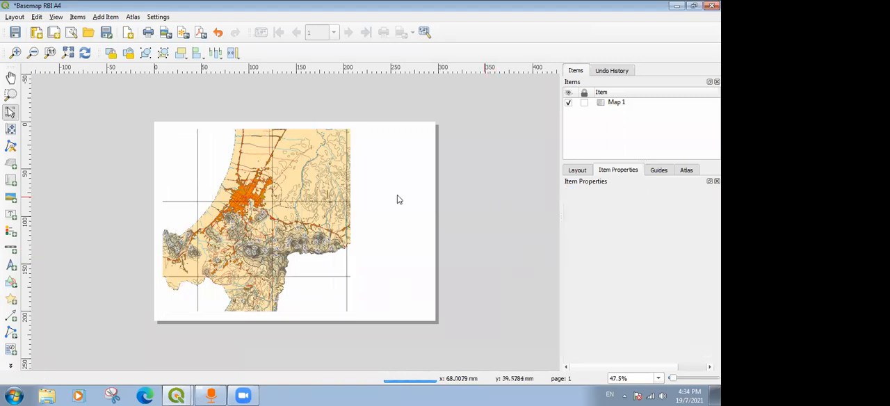
{"action": "left_click", "coordinate": [293, 200]}
{"action": "scroll", "coordinate": [640, 288], "scroll_direction": "down", "scroll_amount": 10}
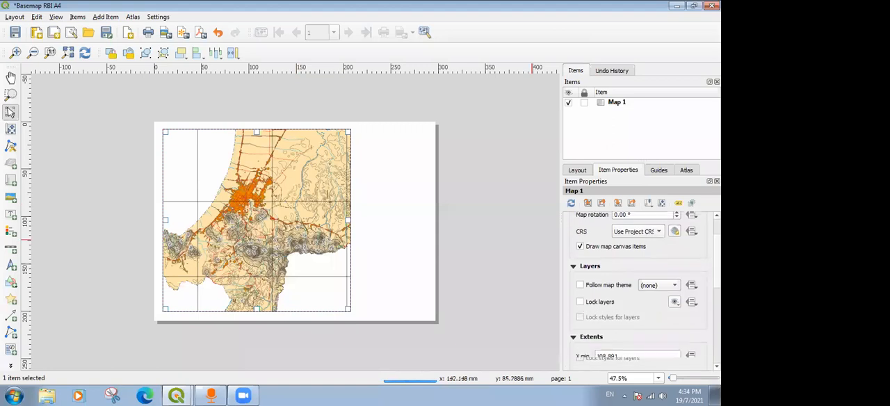
{"action": "scroll", "coordinate": [607, 314], "scroll_direction": "down", "scroll_amount": 1}
{"action": "scroll", "coordinate": [607, 314], "scroll_direction": "up", "scroll_amount": 6}
{"action": "scroll", "coordinate": [607, 314], "scroll_direction": "down", "scroll_amount": 5}
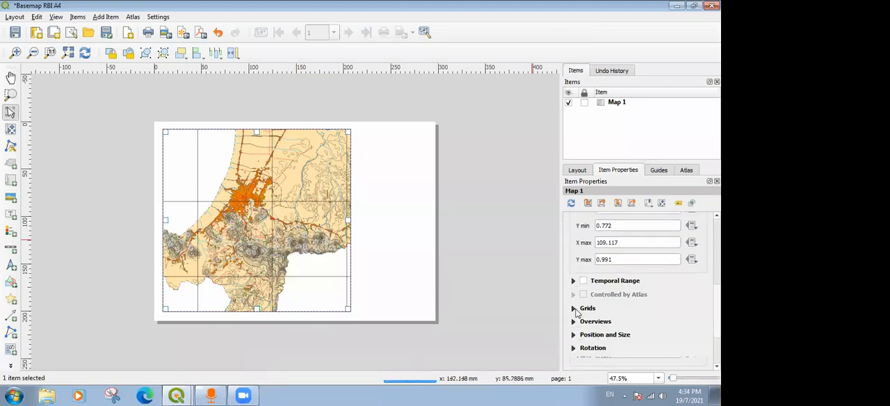
{"action": "left_click", "coordinate": [583, 310]}
{"action": "left_click", "coordinate": [615, 292]}
{"action": "left_click", "coordinate": [626, 332]}
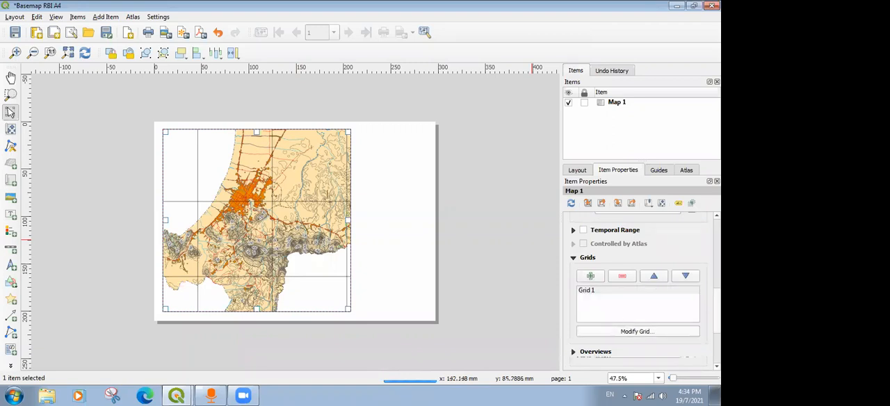
{"action": "scroll", "coordinate": [654, 255], "scroll_direction": "down", "scroll_amount": 10}
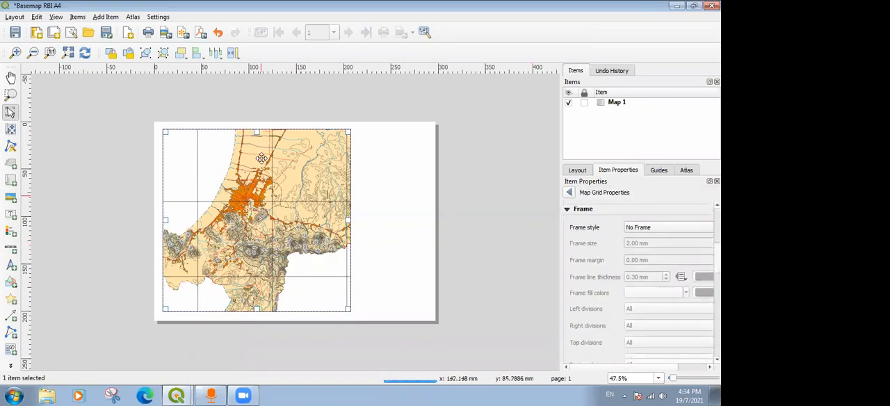
Try the Zebra, Interior Ticks and Exterior Ticks frame styles on the grid and inspect the map's edge up close.
{"action": "left_click", "coordinate": [632, 228]}
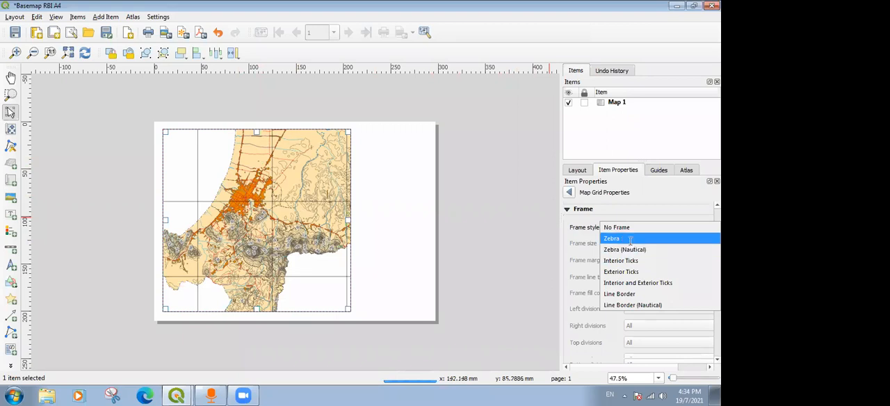
{"action": "left_click", "coordinate": [628, 239]}
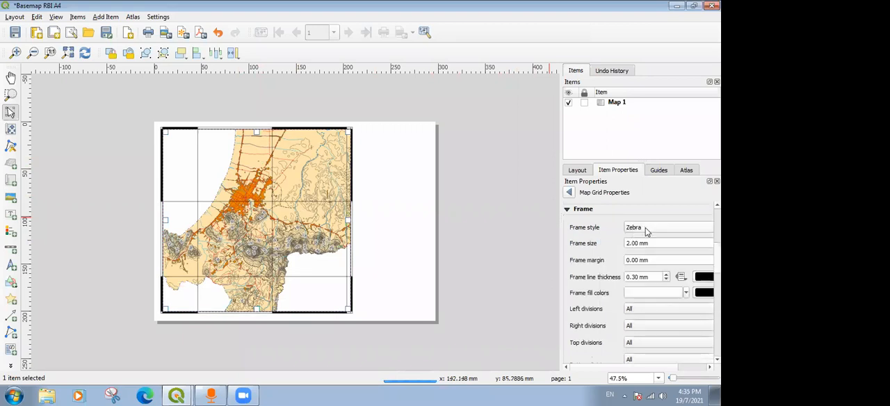
{"action": "left_click", "coordinate": [646, 229]}
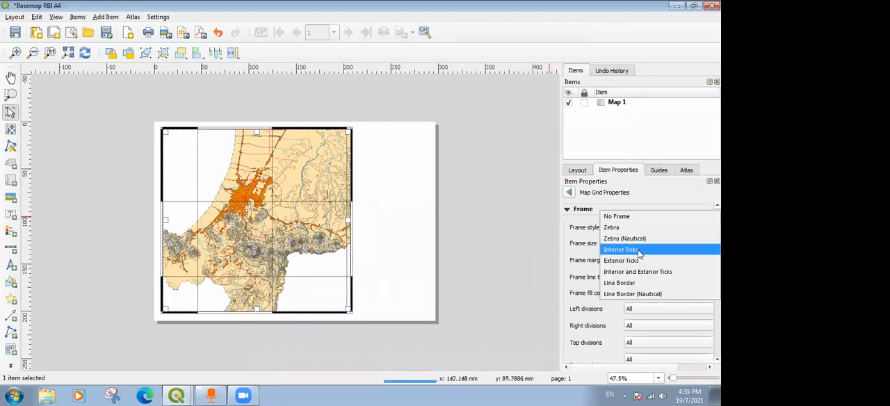
{"action": "left_click", "coordinate": [639, 251]}
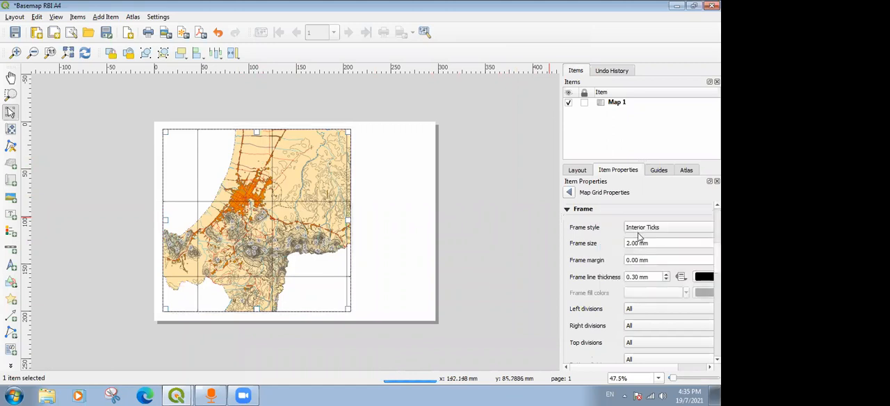
{"action": "left_click", "coordinate": [646, 229]}
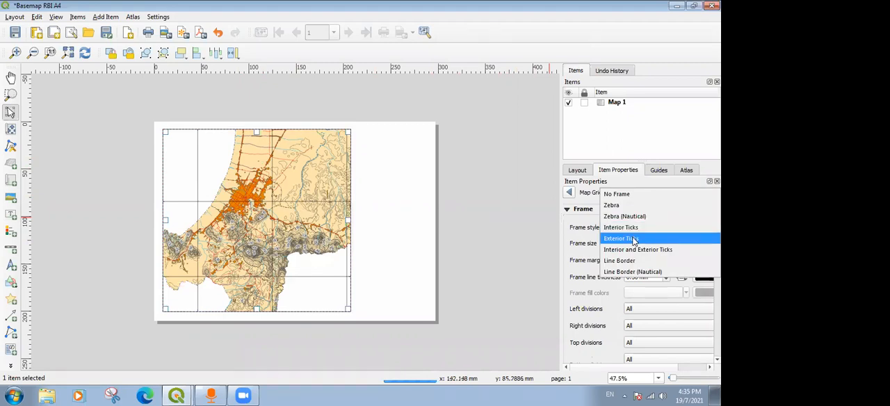
{"action": "left_click", "coordinate": [634, 240]}
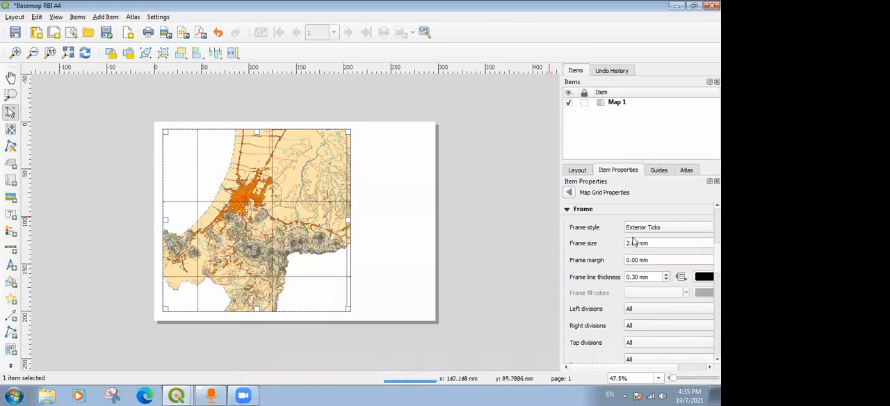
{"action": "left_click", "coordinate": [357, 202]}
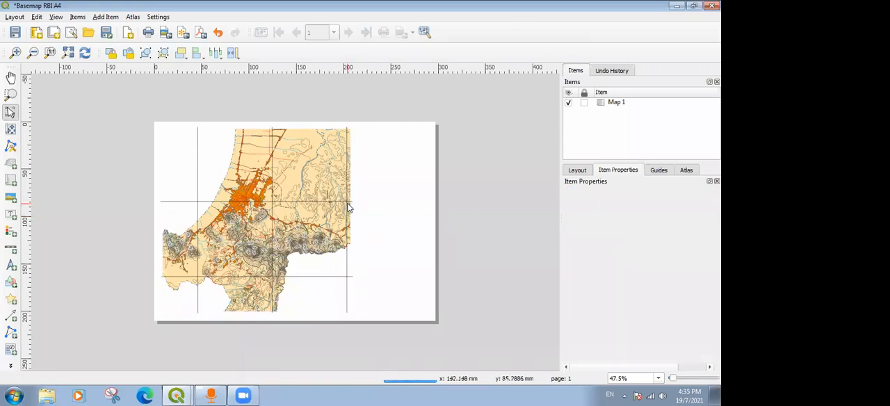
{"action": "scroll", "coordinate": [350, 207], "scroll_direction": "up", "scroll_amount": 2}
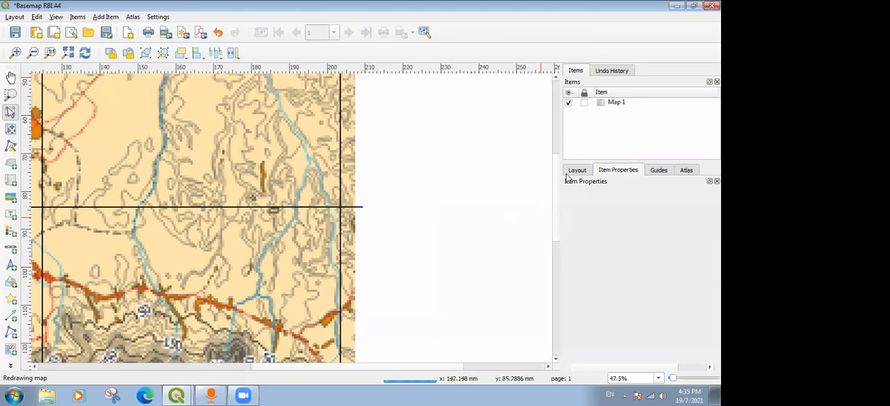
Select the map item, reopen Grid 1's properties and set the frame style to Zebra.
{"action": "left_click", "coordinate": [316, 219]}
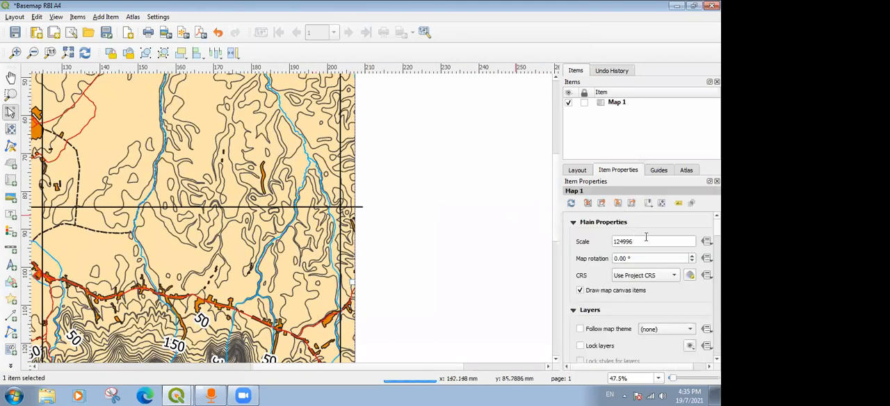
{"action": "scroll", "coordinate": [658, 300], "scroll_direction": "down", "scroll_amount": 10}
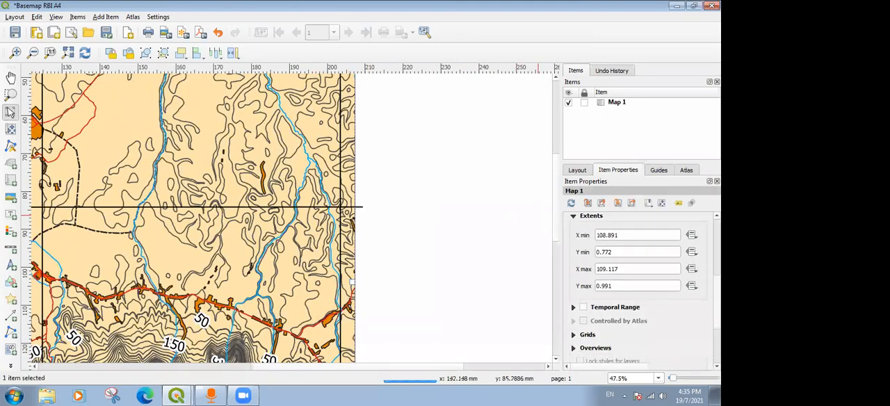
{"action": "left_click", "coordinate": [574, 263]}
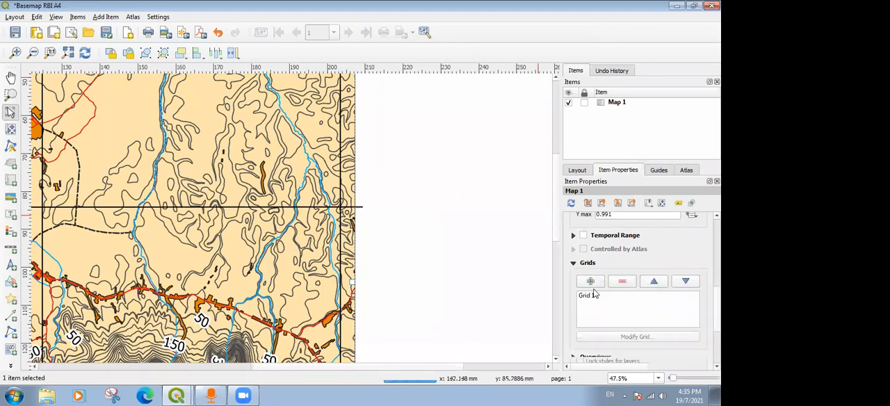
{"action": "left_click", "coordinate": [646, 337]}
{"action": "scroll", "coordinate": [639, 292], "scroll_direction": "down", "scroll_amount": 10}
{"action": "scroll", "coordinate": [651, 278], "scroll_direction": "up", "scroll_amount": 5}
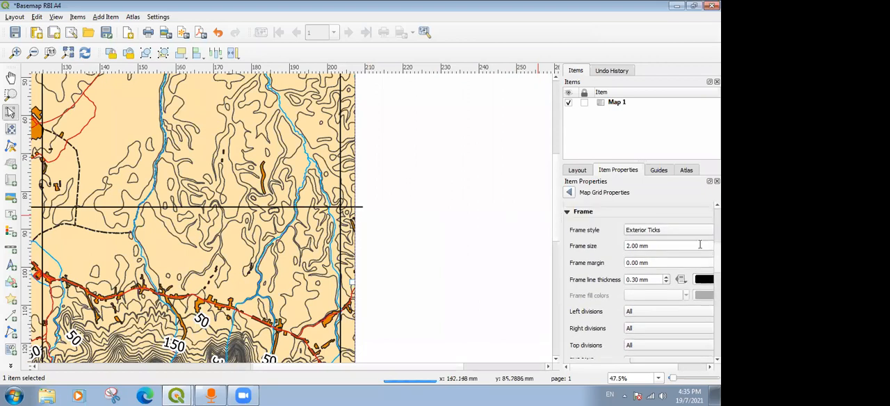
{"action": "left_click", "coordinate": [650, 229]}
{"action": "left_click", "coordinate": [639, 198]}
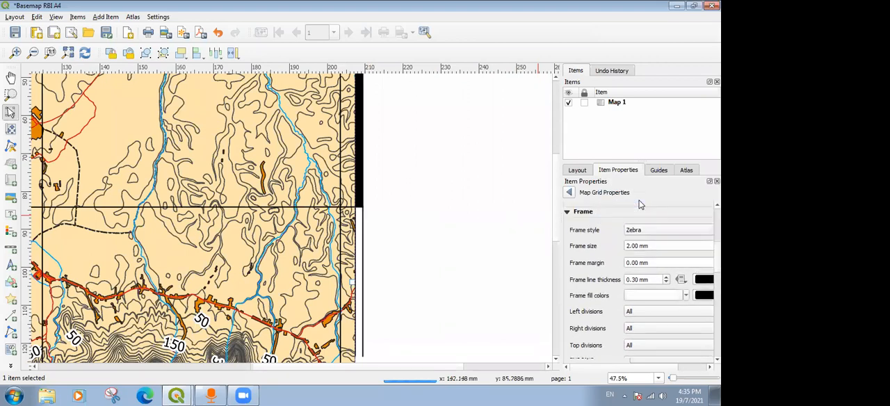
Enable Draw Coordinates for the grid and review the labels around the map and the display settings for each side.
{"action": "scroll", "coordinate": [578, 266], "scroll_direction": "down", "scroll_amount": 5}
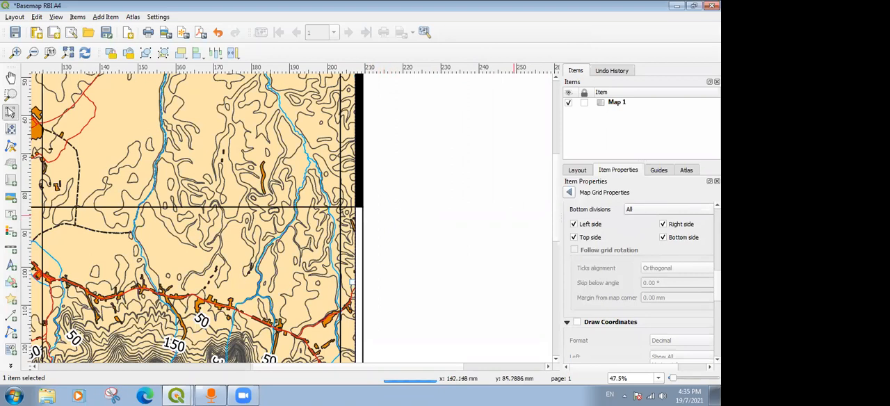
{"action": "scroll", "coordinate": [612, 293], "scroll_direction": "down", "scroll_amount": 5}
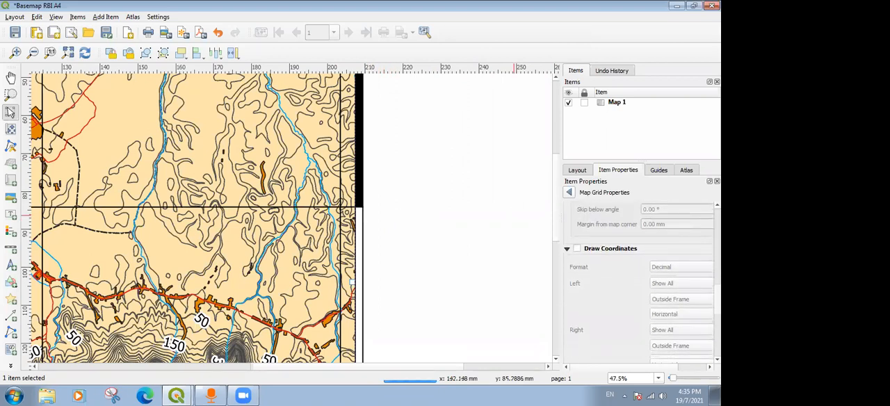
{"action": "left_click", "coordinate": [576, 249]}
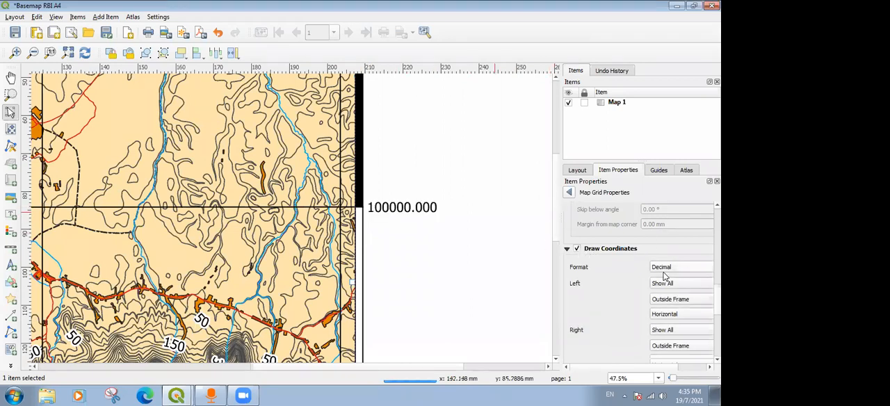
{"action": "scroll", "coordinate": [334, 209], "scroll_direction": "down", "scroll_amount": 2}
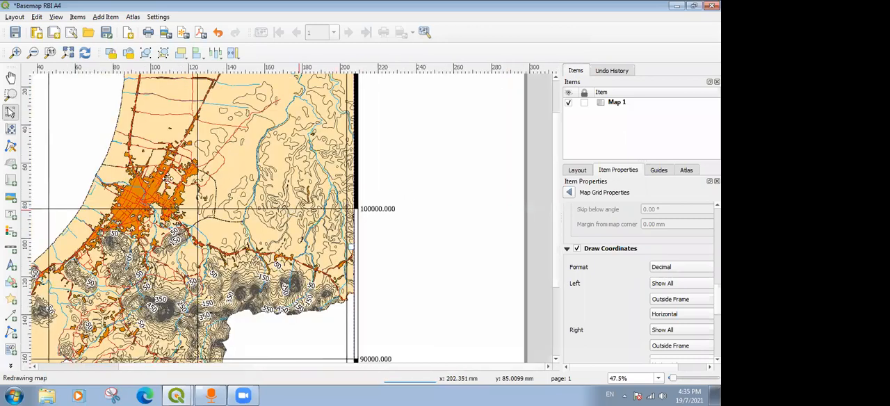
{"action": "scroll", "coordinate": [172, 176], "scroll_direction": "up", "scroll_amount": 2}
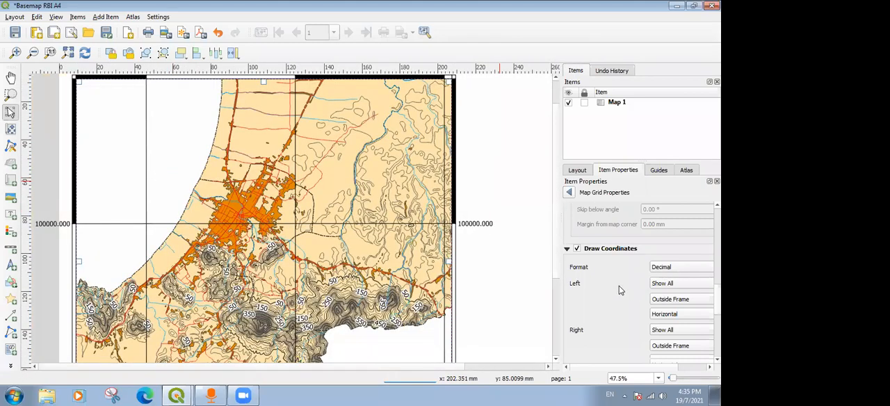
{"action": "scroll", "coordinate": [621, 290], "scroll_direction": "down", "scroll_amount": 3}
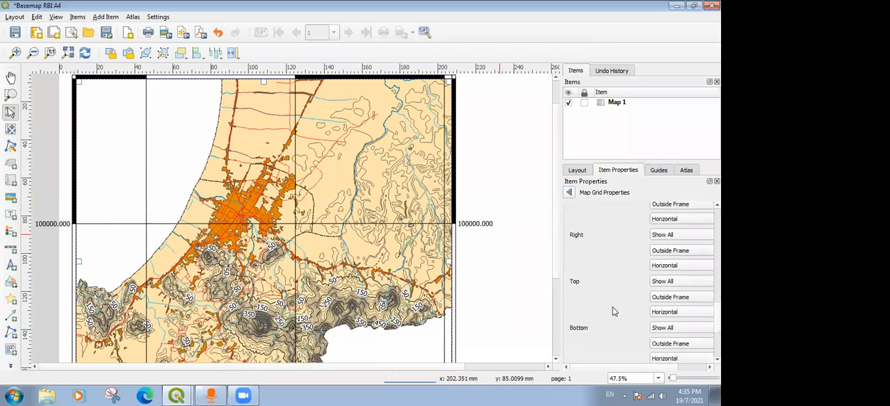
{"action": "scroll", "coordinate": [616, 295], "scroll_direction": "up", "scroll_amount": 3}
{"action": "scroll", "coordinate": [615, 295], "scroll_direction": "down", "scroll_amount": 1}
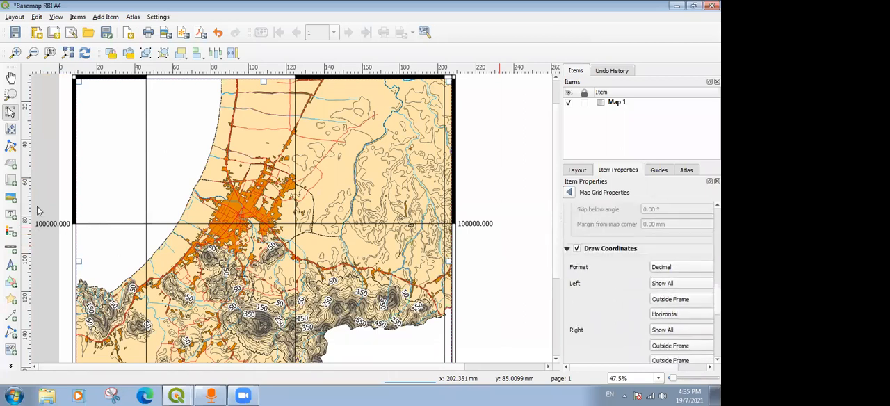
Set the grid's coordinate format to Decimal with Suffix and review the display settings for each side.
{"action": "left_click", "coordinate": [671, 270]}
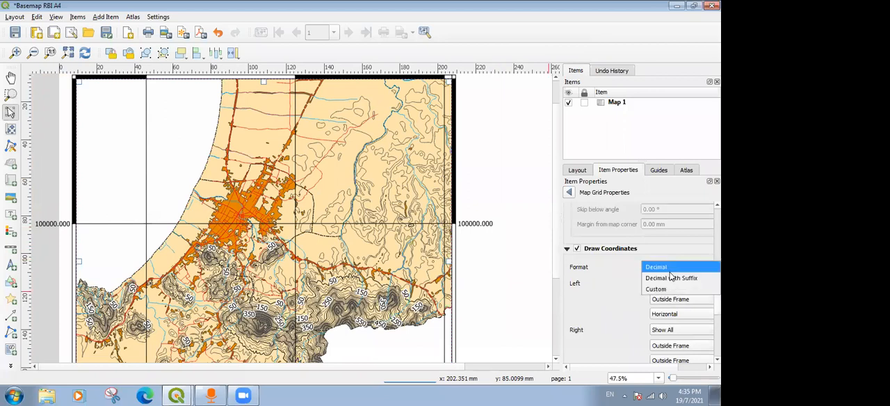
{"action": "left_click", "coordinate": [669, 278]}
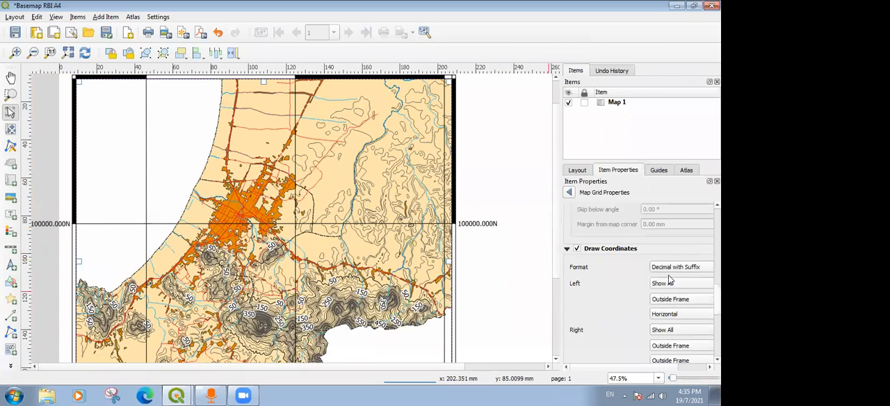
{"action": "left_click", "coordinate": [678, 270]}
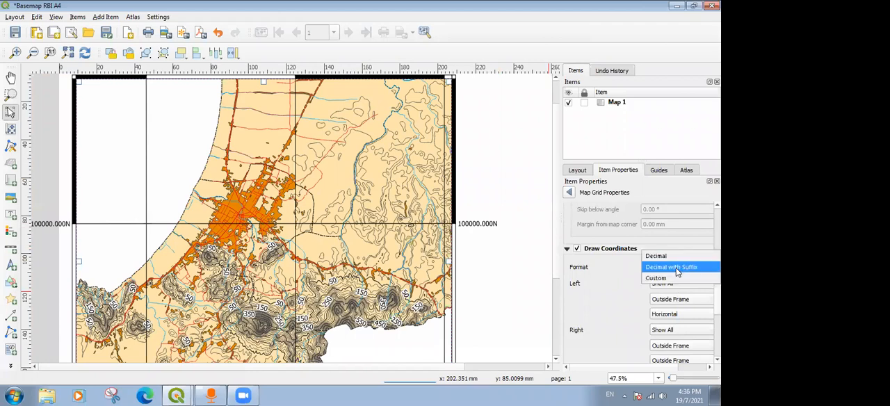
{"action": "left_click", "coordinate": [678, 269]}
{"action": "scroll", "coordinate": [640, 279], "scroll_direction": "up", "scroll_amount": 3}
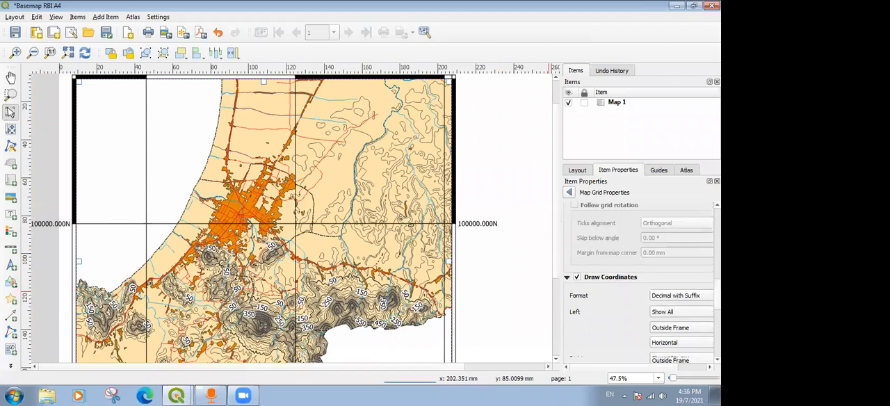
{"action": "scroll", "coordinate": [639, 278], "scroll_direction": "down", "scroll_amount": 5}
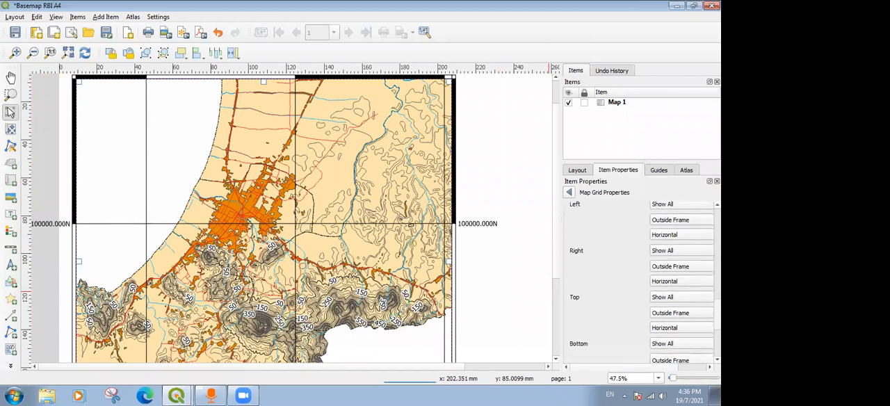
Set the grid's left coordinate labels to Vertical Ascending and the right ones to Vertical Descending.
{"action": "scroll", "coordinate": [678, 295], "scroll_direction": "up", "scroll_amount": 2}
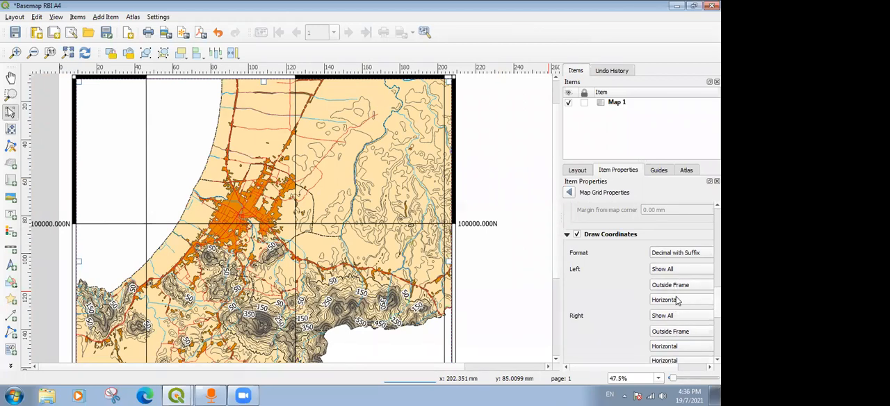
{"action": "left_click", "coordinate": [665, 301]}
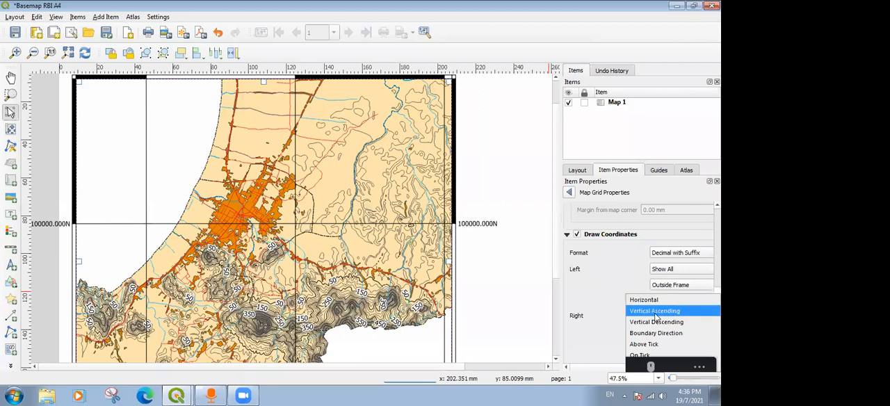
{"action": "left_click", "coordinate": [655, 312]}
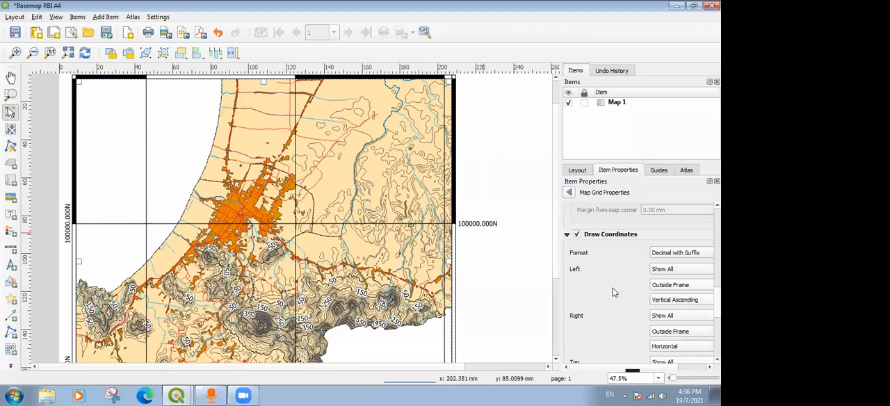
{"action": "scroll", "coordinate": [630, 293], "scroll_direction": "down", "scroll_amount": 1}
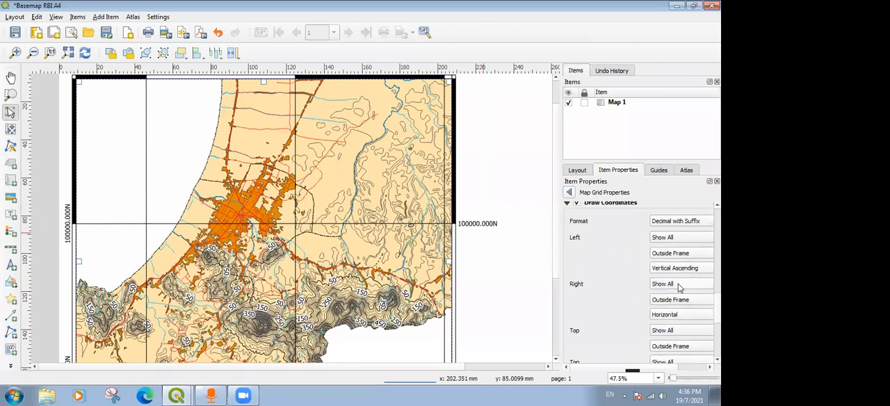
{"action": "left_click", "coordinate": [670, 287]}
{"action": "left_click", "coordinate": [669, 285]}
{"action": "left_click", "coordinate": [675, 316]}
{"action": "left_click", "coordinate": [672, 338]}
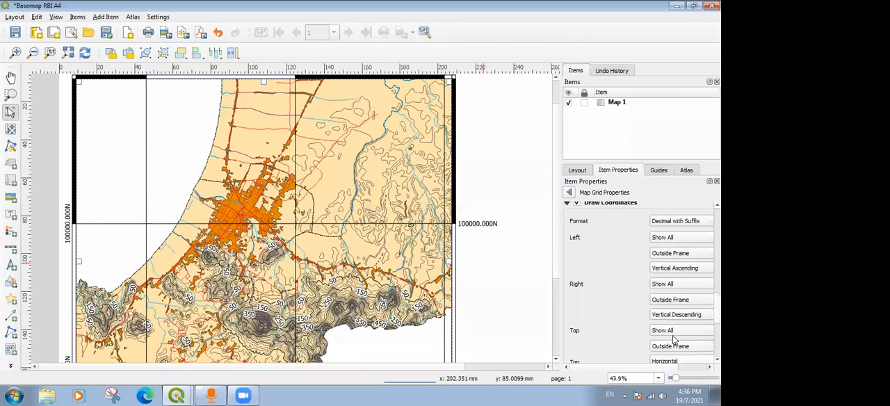
Set the grid's coordinate precision to 0 and check the labels around the map.
{"action": "scroll", "coordinate": [640, 278], "scroll_direction": "down", "scroll_amount": 3}
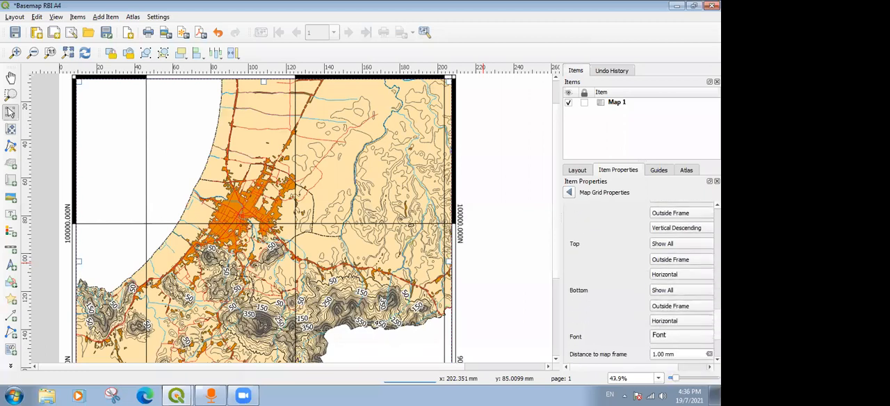
{"action": "scroll", "coordinate": [640, 278], "scroll_direction": "down", "scroll_amount": 5}
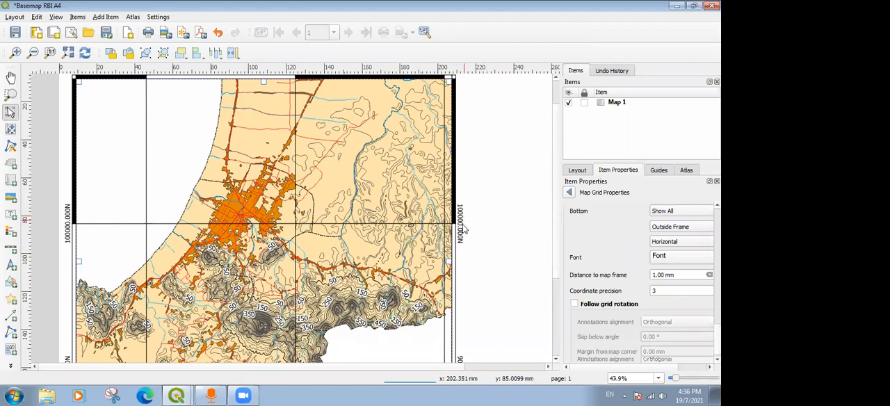
{"action": "left_click", "coordinate": [665, 289]}
{"action": "key", "text": "BackSpace"}
{"action": "type", "text": "0"}
{"action": "left_click_drag", "start_coordinate": [557, 253], "coordinate": [560, 228]}
{"action": "scroll", "coordinate": [559, 228], "scroll_direction": "down", "scroll_amount": 4}
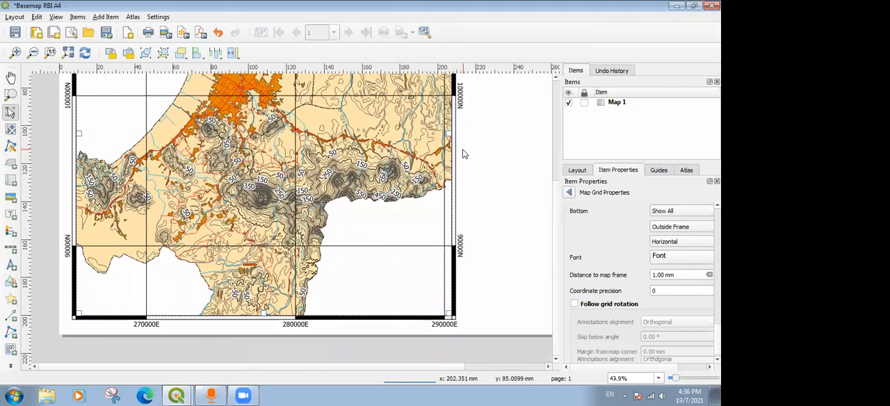
{"action": "key", "text": "ctrl+0"}
{"action": "scroll", "coordinate": [308, 170], "scroll_direction": "up", "scroll_amount": 1}
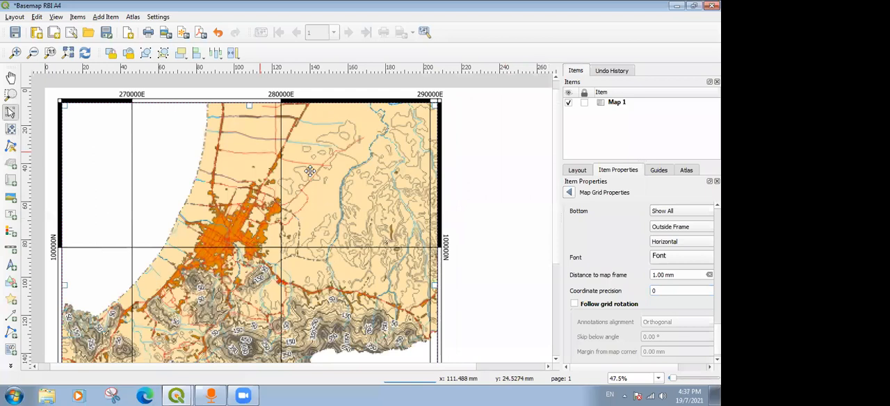
Add a scale bar in the blank page area beside the map, then deselect it.
{"action": "scroll", "coordinate": [309, 170], "scroll_direction": "down", "scroll_amount": 1}
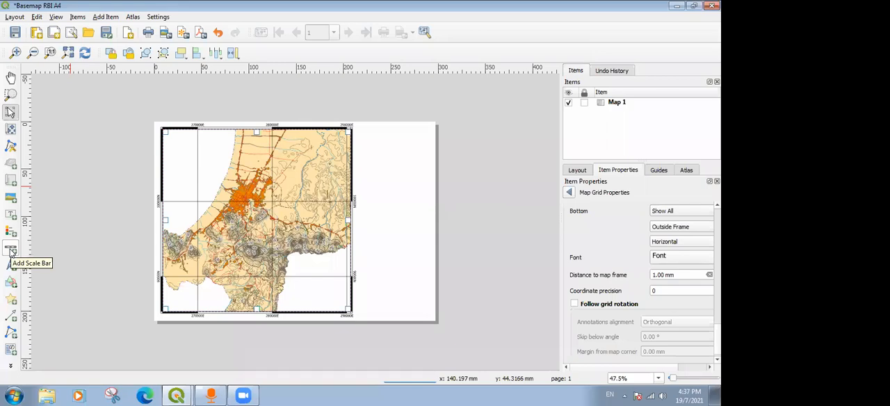
{"action": "left_click", "coordinate": [11, 250]}
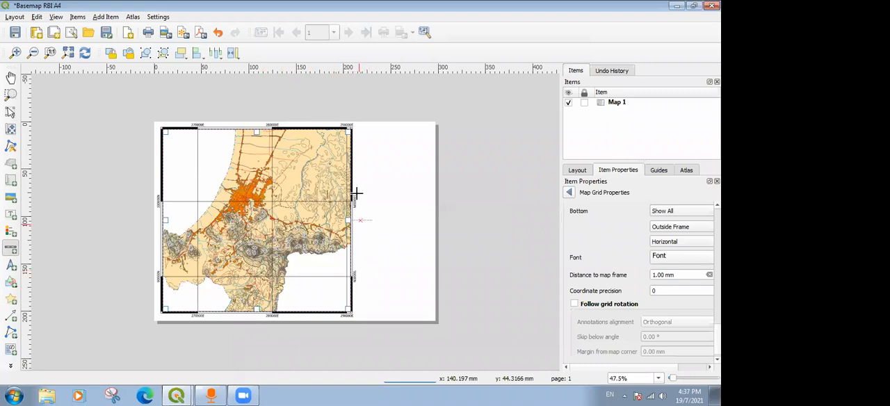
{"action": "left_click_drag", "start_coordinate": [364, 184], "coordinate": [422, 197]}
{"action": "left_click", "coordinate": [453, 198]}
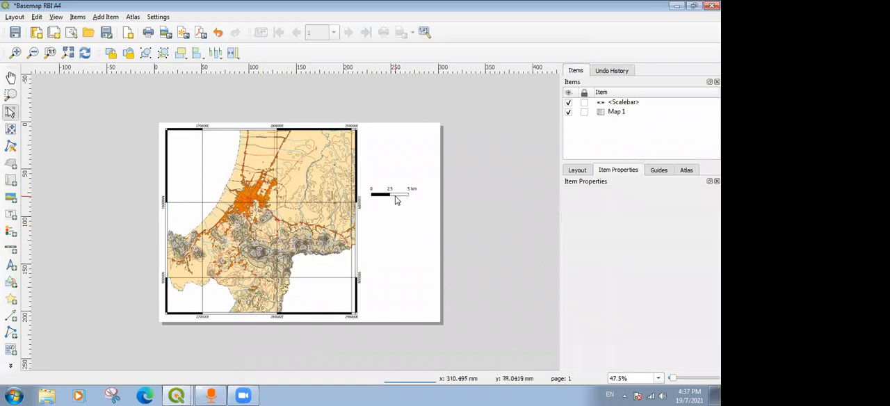
Select the scale bar and look through its available units, leaving it in kilometers.
{"action": "left_click", "coordinate": [397, 195]}
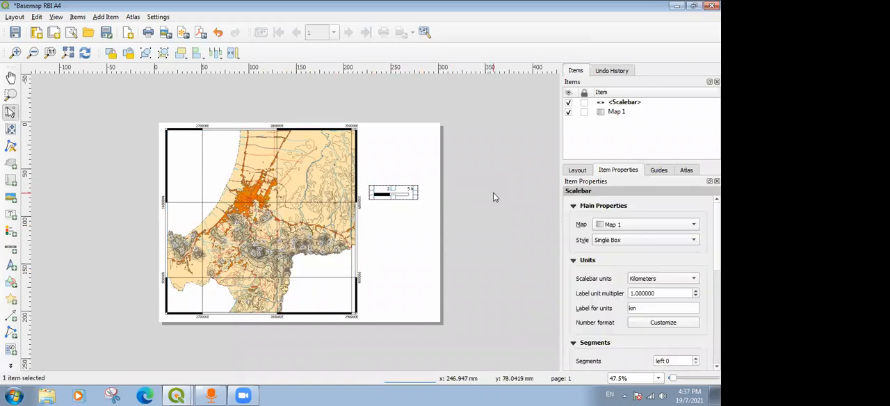
{"action": "left_click", "coordinate": [493, 195]}
{"action": "left_click", "coordinate": [400, 196]}
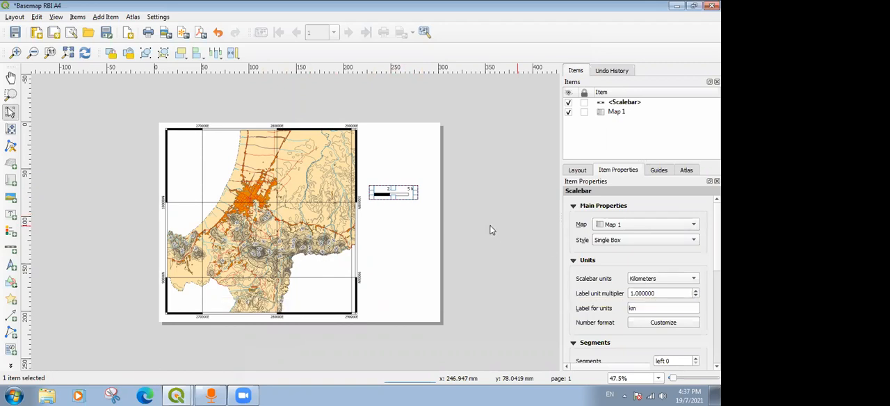
{"action": "left_click", "coordinate": [453, 223]}
{"action": "left_click", "coordinate": [401, 194]}
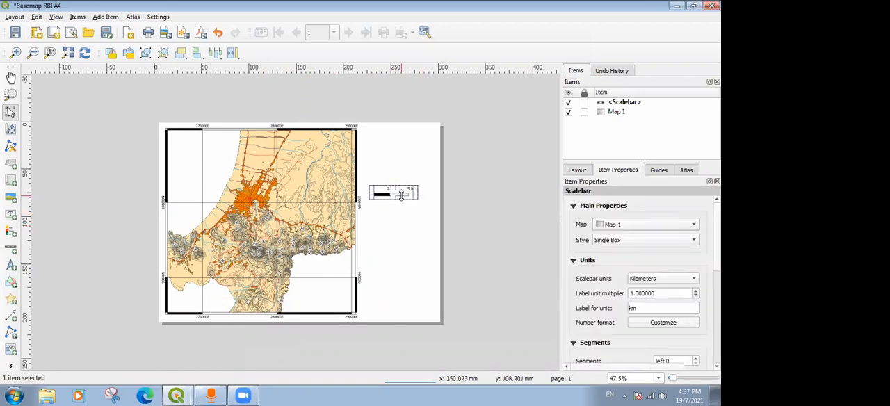
{"action": "left_click", "coordinate": [677, 279]}
{"action": "left_click", "coordinate": [676, 270]}
{"action": "left_click", "coordinate": [678, 278]}
{"action": "left_click", "coordinate": [657, 290]}
{"action": "left_click", "coordinate": [464, 236]}
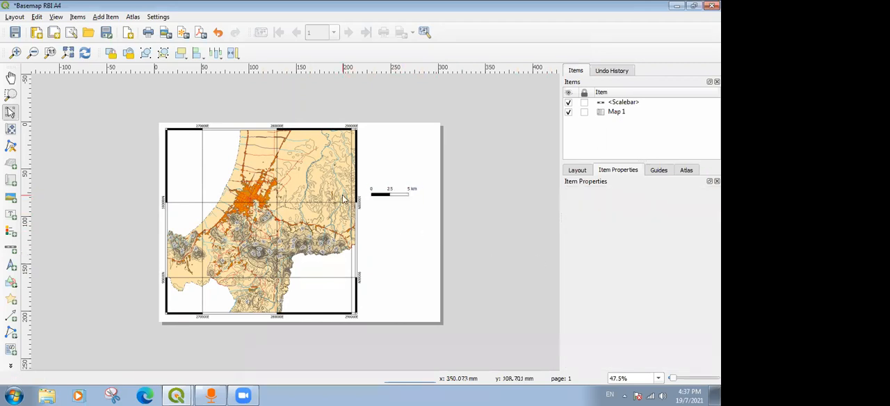
Set the scale bar's left segments to 1 and deselect it.
{"action": "scroll", "coordinate": [343, 200], "scroll_direction": "up", "scroll_amount": 2}
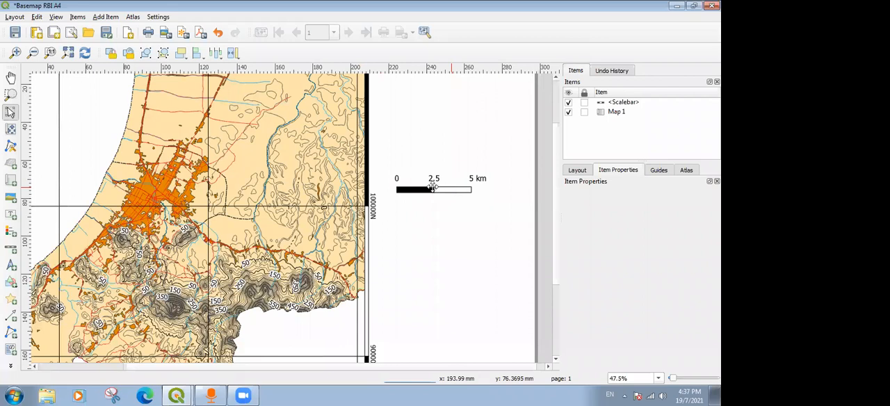
{"action": "left_click", "coordinate": [432, 186]}
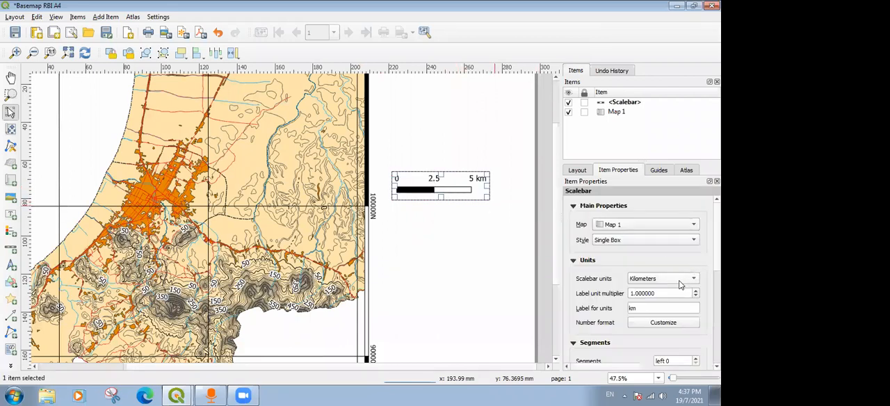
{"action": "scroll", "coordinate": [695, 265], "scroll_direction": "down", "scroll_amount": 1}
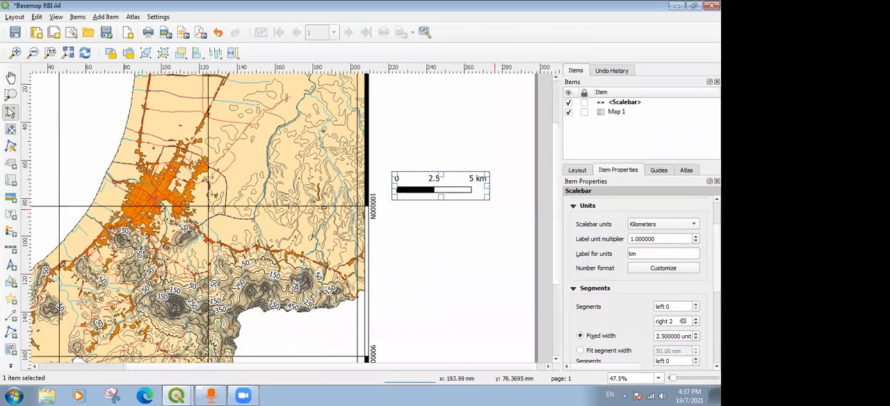
{"action": "scroll", "coordinate": [702, 270], "scroll_direction": "down", "scroll_amount": 1}
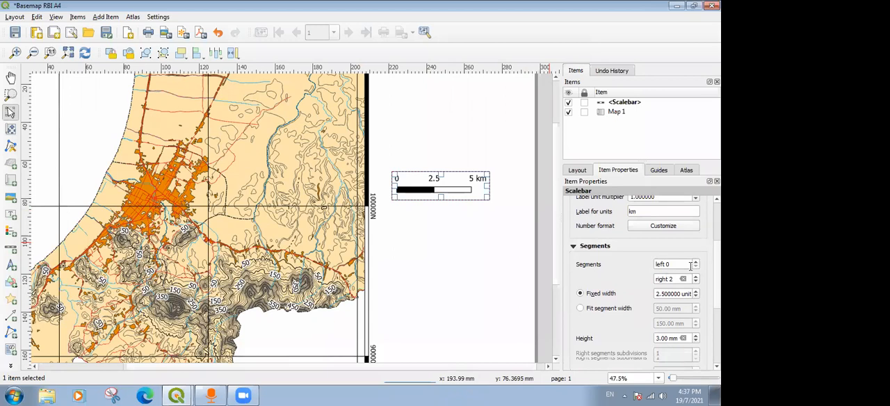
{"action": "left_click", "coordinate": [696, 262]}
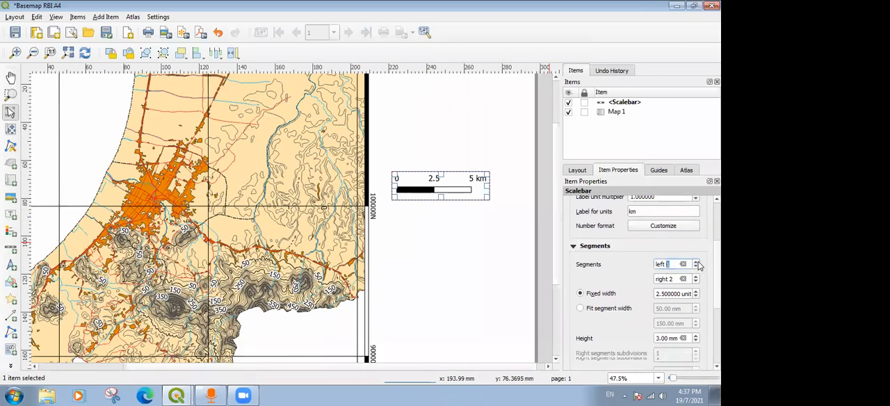
{"action": "left_click", "coordinate": [517, 264]}
Move the scale bar slightly down and closer to the map's edge.
{"action": "left_click", "coordinate": [473, 191]}
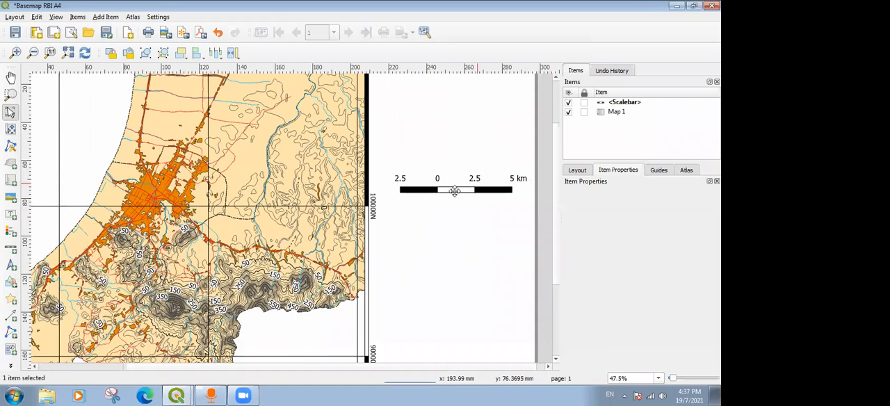
{"action": "left_click_drag", "start_coordinate": [435, 193], "coordinate": [427, 196]}
{"action": "left_click", "coordinate": [459, 153]}
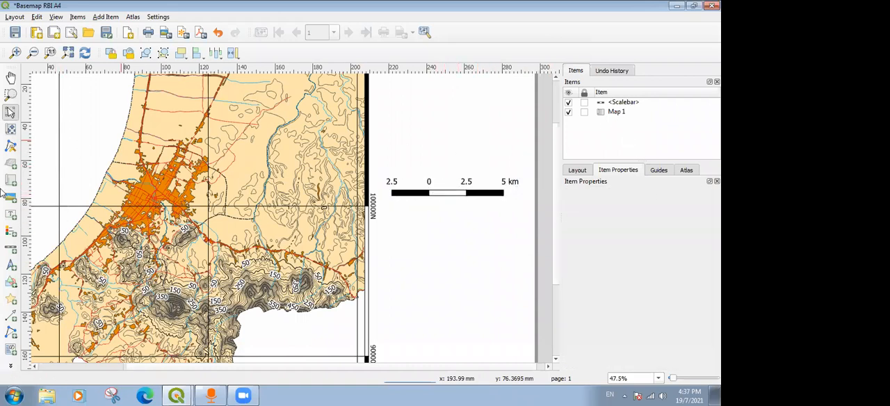
Add a legend in the blank page area below the scale bar and view it on the page.
{"action": "left_click", "coordinate": [11, 233]}
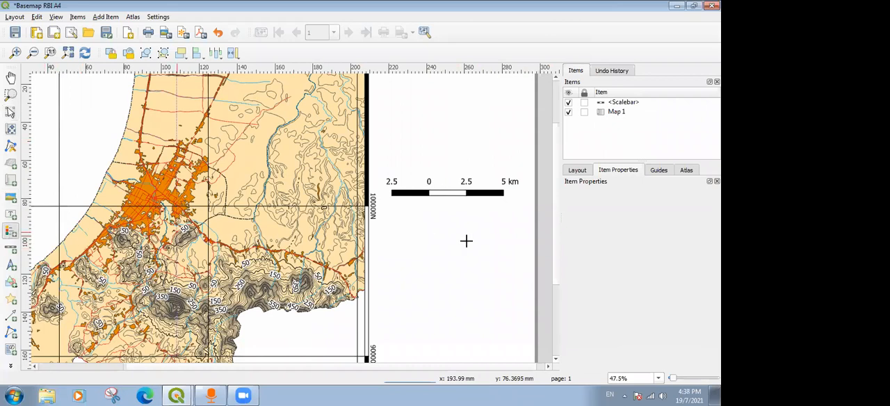
{"action": "left_click_drag", "start_coordinate": [390, 209], "coordinate": [523, 357]}
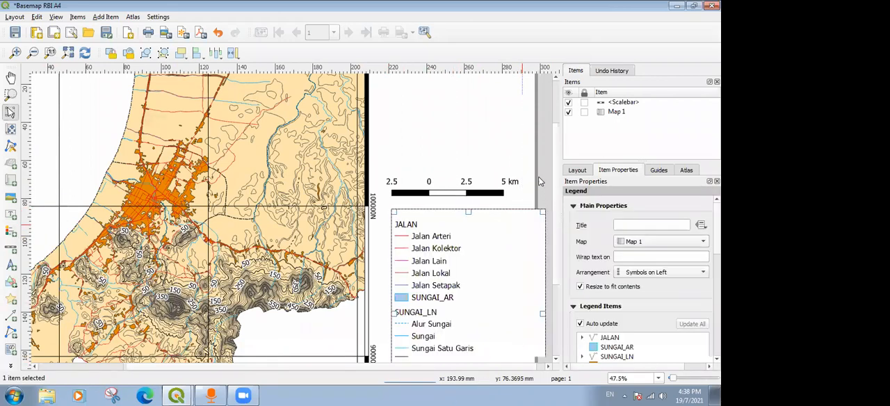
{"action": "left_click", "coordinate": [534, 148]}
{"action": "scroll", "coordinate": [534, 151], "scroll_direction": "down", "scroll_amount": 1}
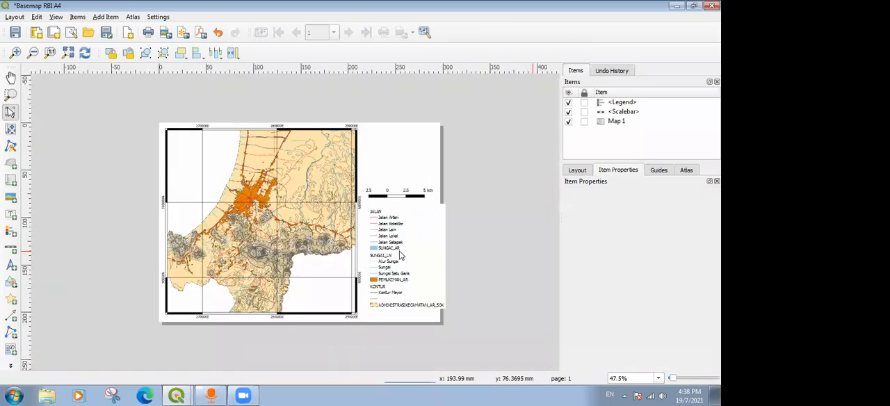
{"action": "scroll", "coordinate": [400, 256], "scroll_direction": "up", "scroll_amount": 1}
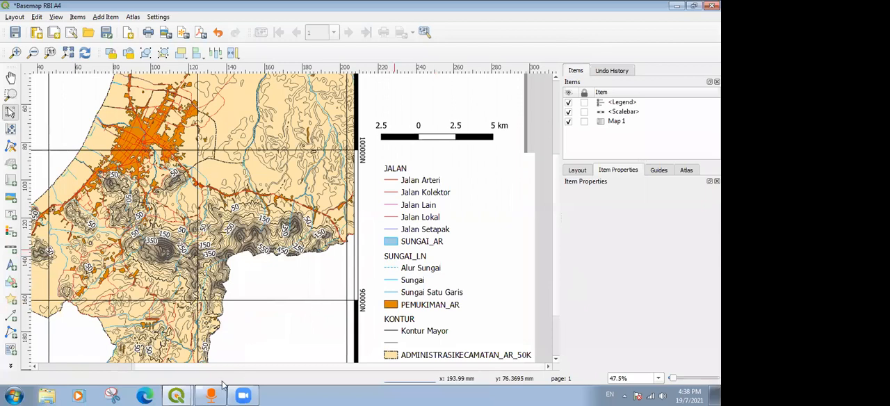
Switch to the main QGIS project window to check the layer names, then return to the Basemap RBI A4 layout.
{"action": "left_click", "coordinate": [186, 392]}
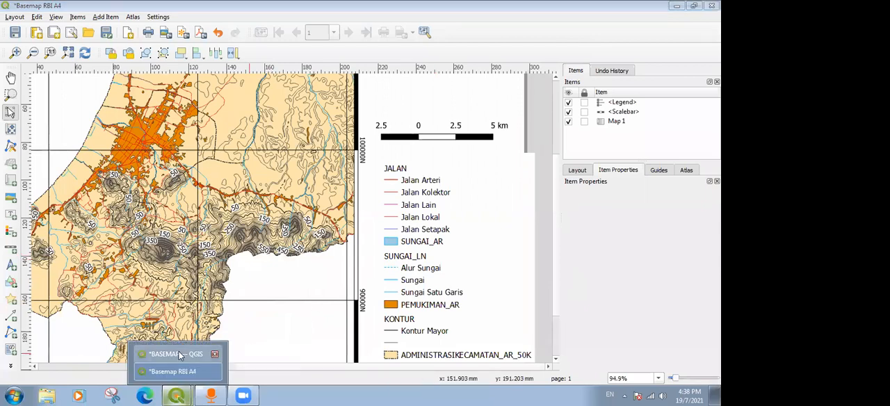
{"action": "left_click", "coordinate": [177, 354]}
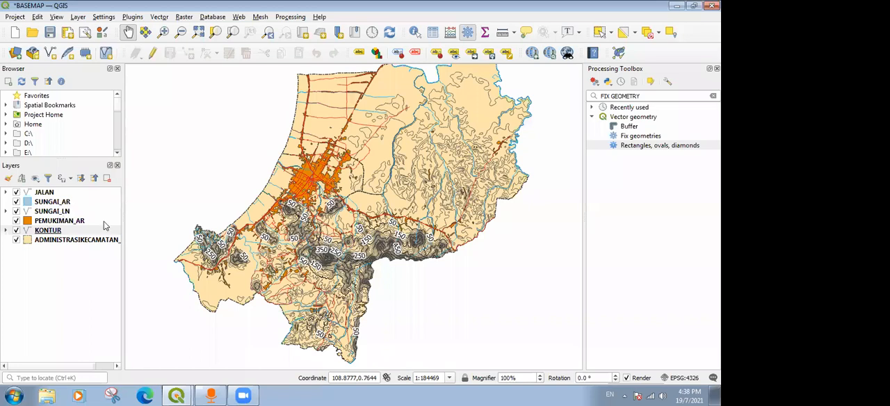
{"action": "left_click", "coordinate": [179, 395]}
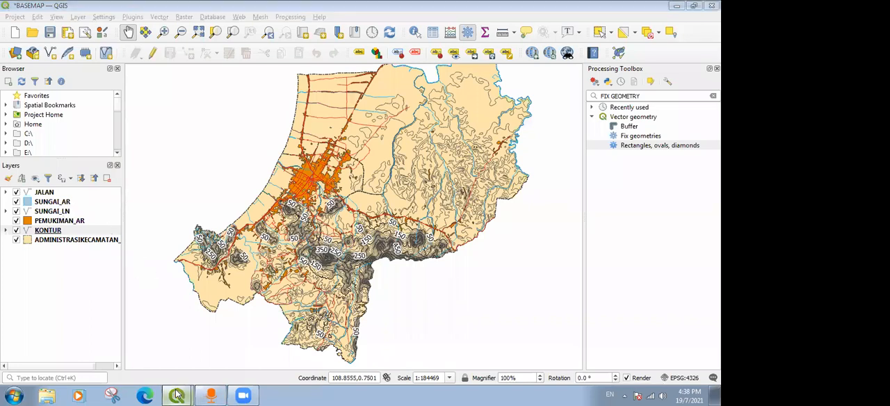
{"action": "left_click", "coordinate": [173, 372]}
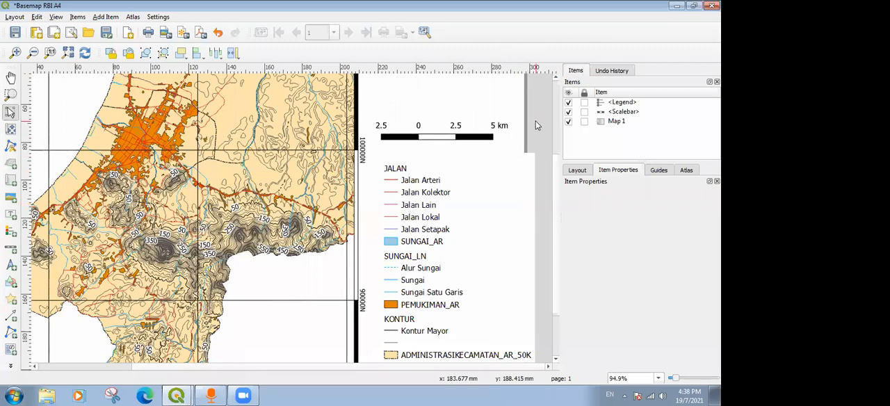
Select the layout's legend, switch to the main QGIS project window and select the ADMINISTRASIKECAMATAN layer.
{"action": "scroll", "coordinate": [484, 248], "scroll_direction": "down", "scroll_amount": 1}
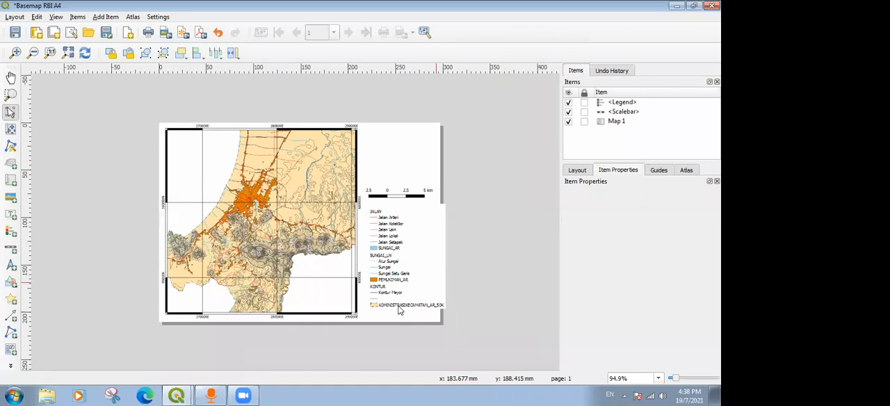
{"action": "scroll", "coordinate": [410, 319], "scroll_direction": "up", "scroll_amount": 1}
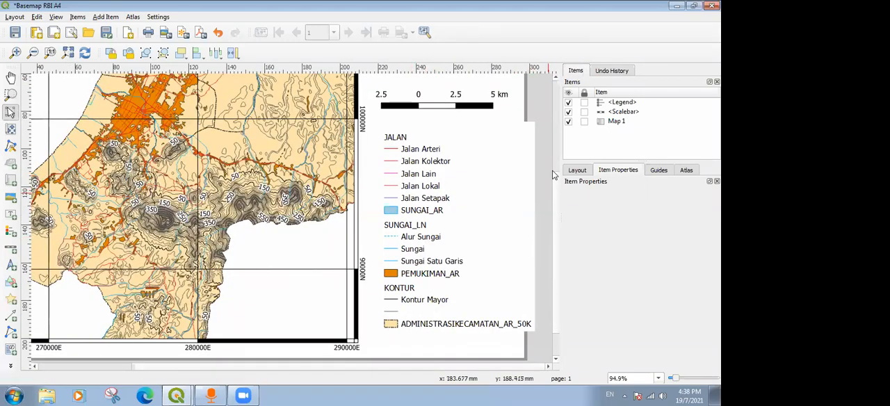
{"action": "left_click", "coordinate": [447, 189]}
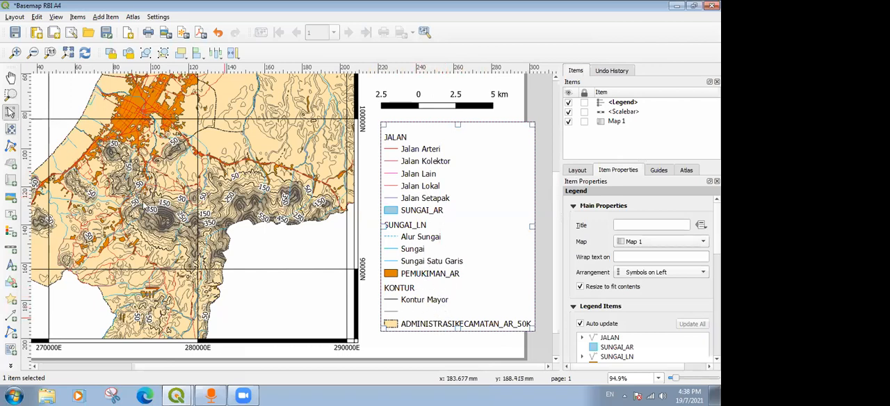
{"action": "left_click", "coordinate": [177, 396]}
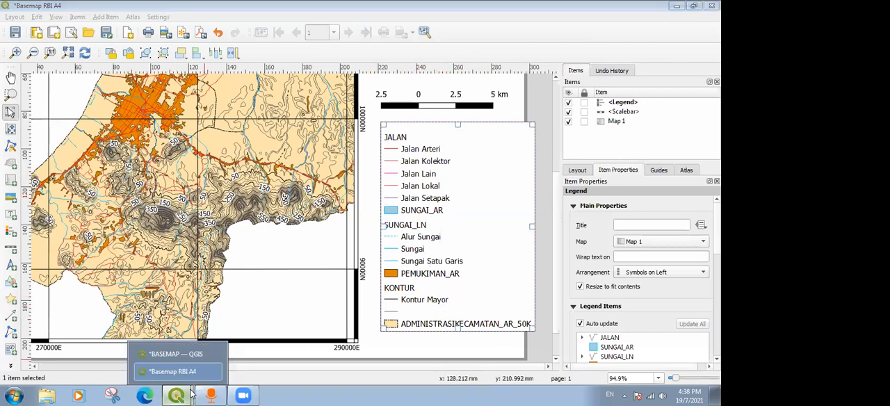
{"action": "left_click", "coordinate": [175, 355]}
{"action": "left_click", "coordinate": [53, 241]}
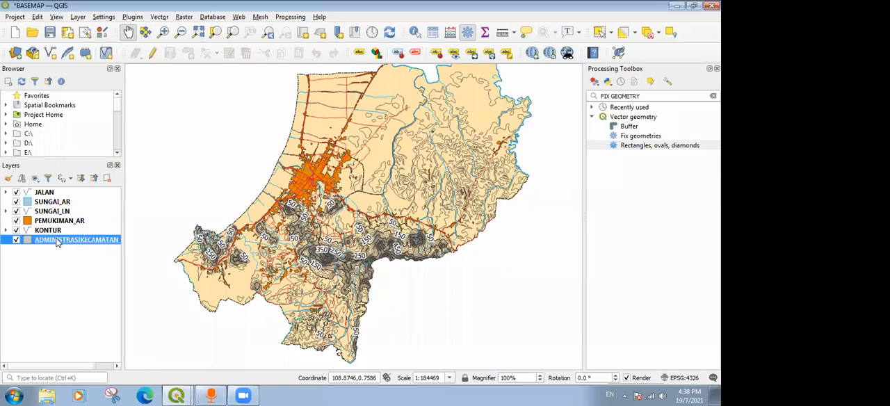
{"action": "right_click", "coordinate": [54, 241]}
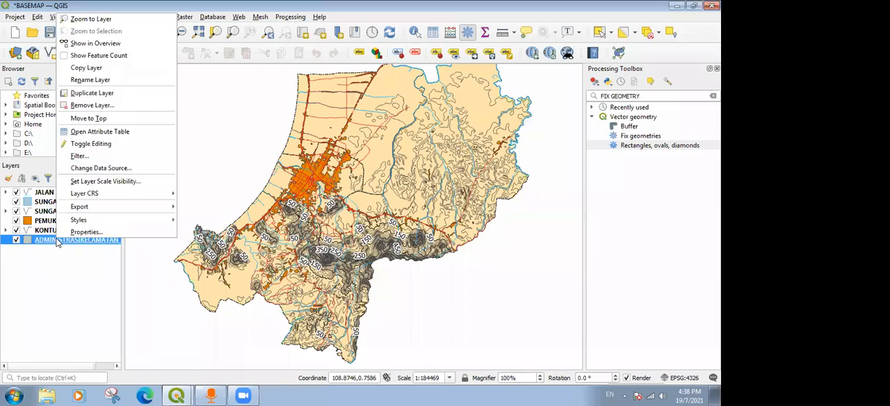
{"action": "left_click", "coordinate": [91, 80]}
{"action": "type", "text": "A"}
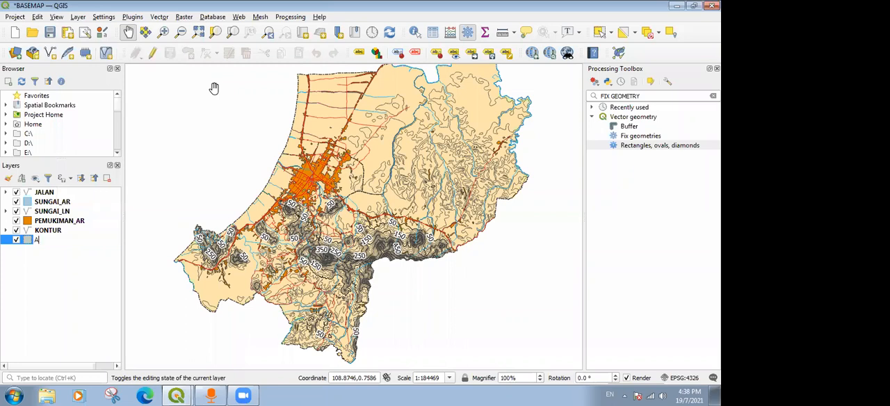
{"action": "key", "text": "Return"}
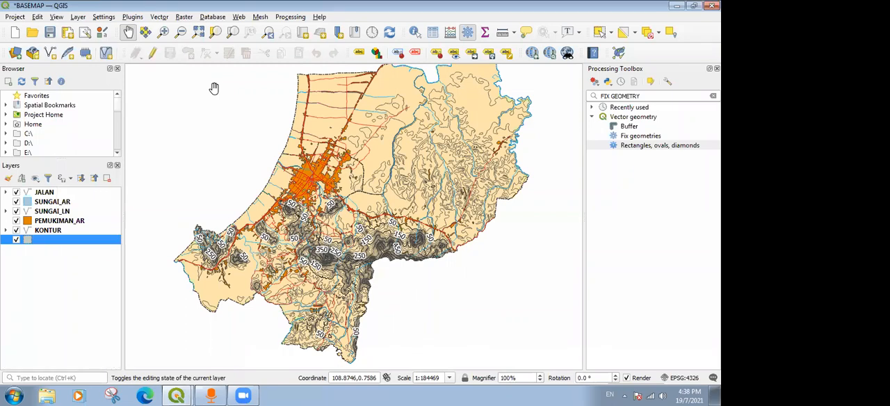
Rename the administrative area layer as Area Kecamatan.
{"action": "right_click", "coordinate": [48, 240]}
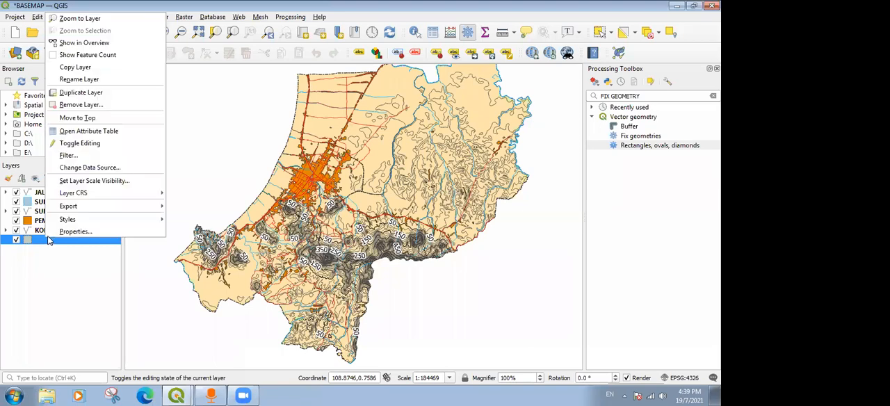
{"action": "left_click", "coordinate": [89, 80]}
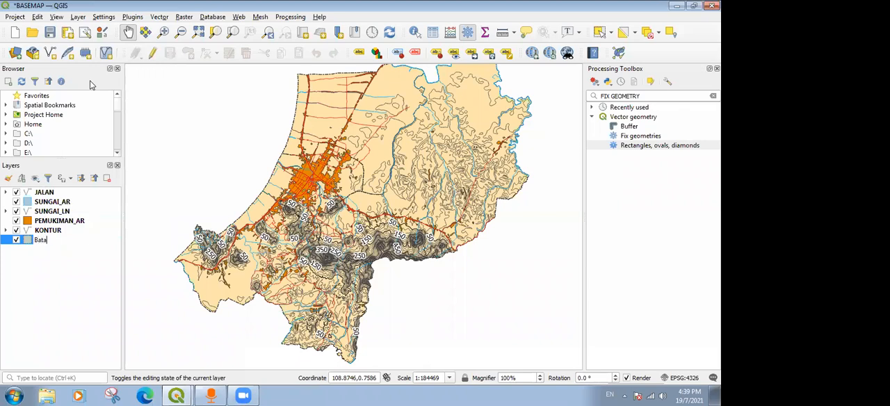
{"action": "key", "text": "BackSpace"}
{"action": "key", "text": "BackSpace"}
{"action": "key", "text": "BackSpace"}
{"action": "key", "text": "BackSpace"}
{"action": "key", "text": "BackSpace"}
{"action": "type", "text": "Area Kecamatan"}
{"action": "key", "text": "Return"}
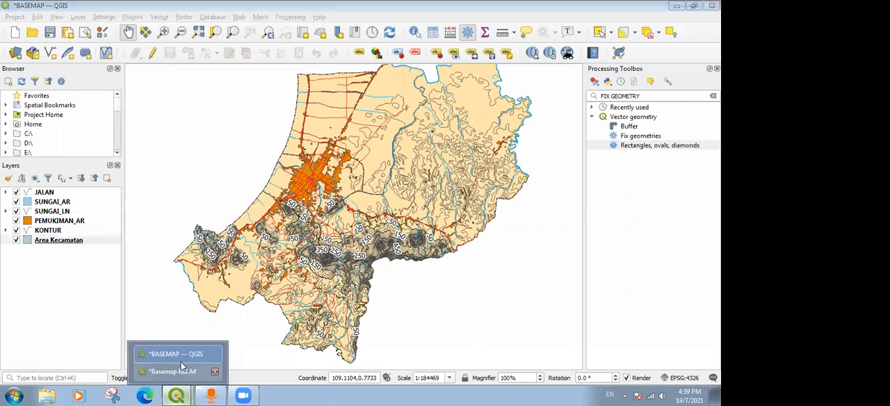
Return to the Basemap RBI A4 layout and refresh the legend by turning its auto update off and on again.
{"action": "mouse_move", "coordinate": [179, 395]}
{"action": "left_click", "coordinate": [181, 372]}
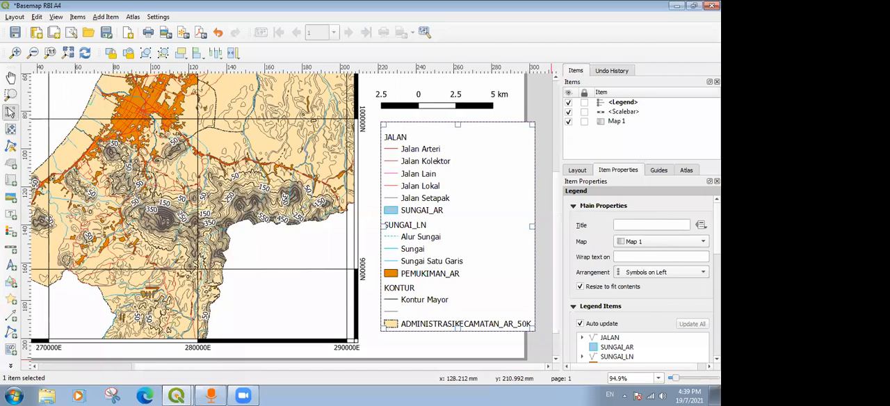
{"action": "left_click", "coordinate": [580, 324]}
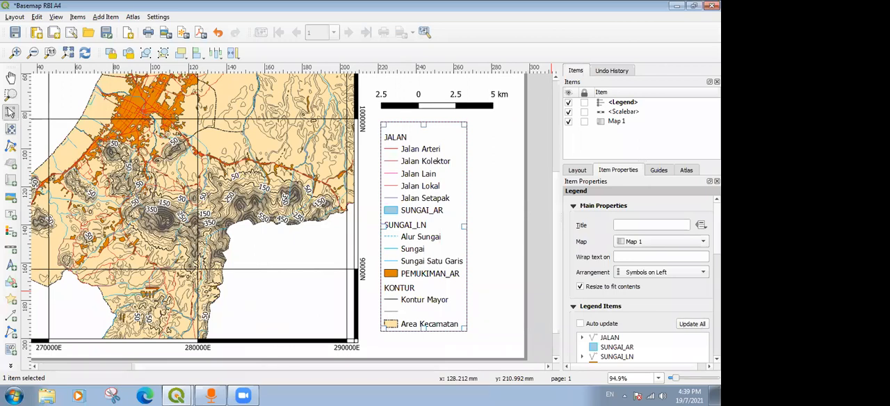
{"action": "left_click", "coordinate": [580, 323]}
{"action": "left_click", "coordinate": [587, 171]}
{"action": "left_click", "coordinate": [618, 171]}
{"action": "left_click", "coordinate": [520, 183]}
{"action": "left_click", "coordinate": [453, 216]}
Turn off auto update for the legend items so they can be edited by hand.
{"action": "scroll", "coordinate": [644, 278], "scroll_direction": "down", "scroll_amount": 5}
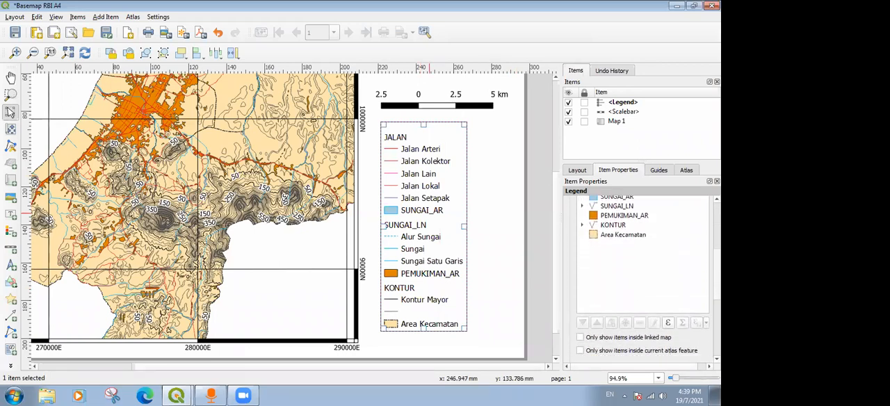
{"action": "scroll", "coordinate": [616, 243], "scroll_direction": "up", "scroll_amount": 2}
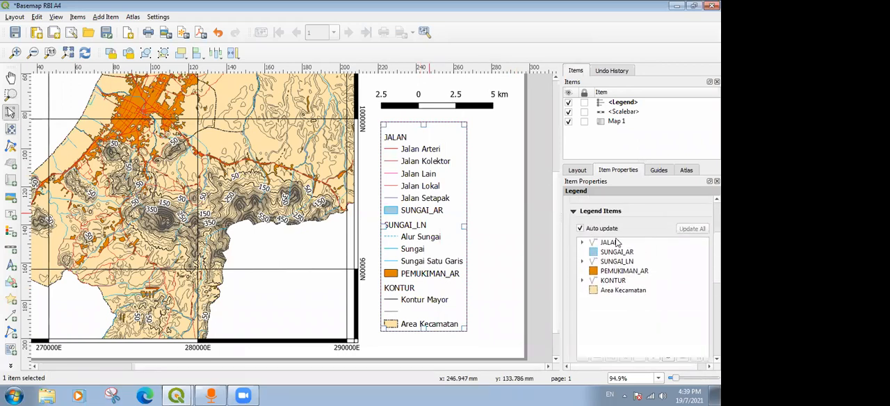
{"action": "scroll", "coordinate": [643, 278], "scroll_direction": "down", "scroll_amount": 2}
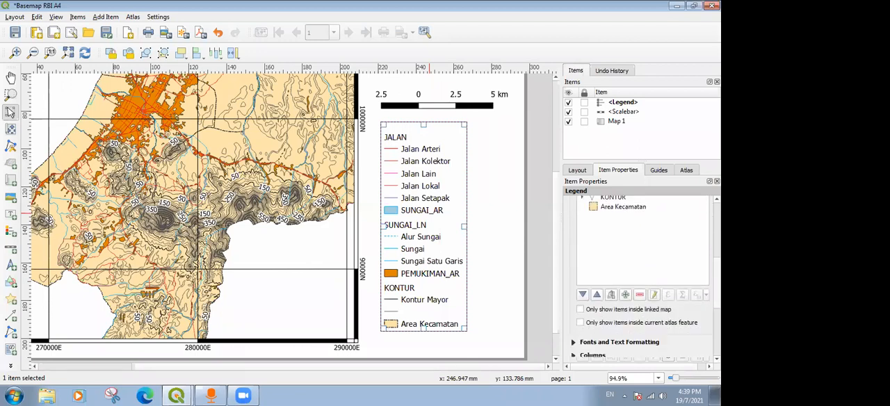
{"action": "scroll", "coordinate": [643, 279], "scroll_direction": "up", "scroll_amount": 3}
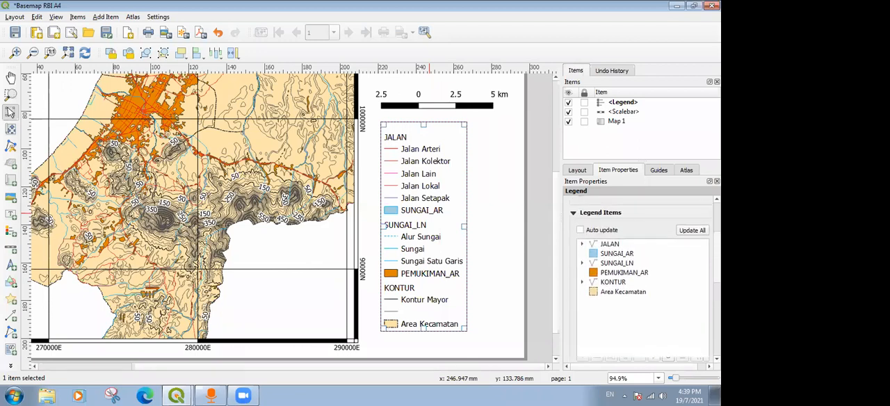
{"action": "scroll", "coordinate": [643, 279], "scroll_direction": "down", "scroll_amount": 3}
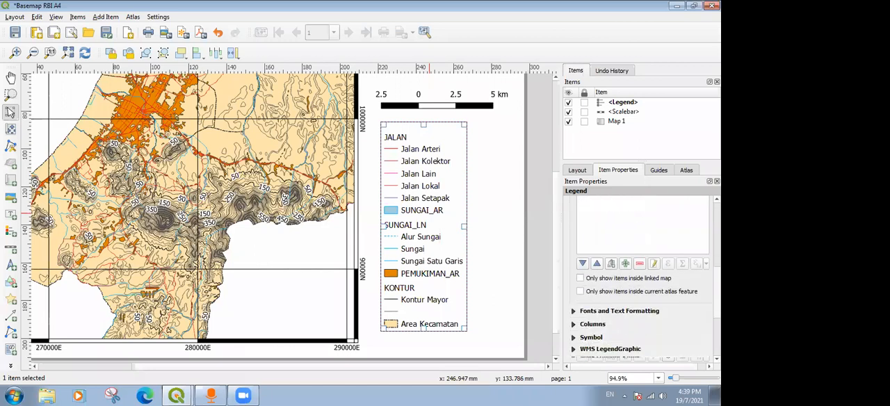
{"action": "scroll", "coordinate": [644, 278], "scroll_direction": "up", "scroll_amount": 4}
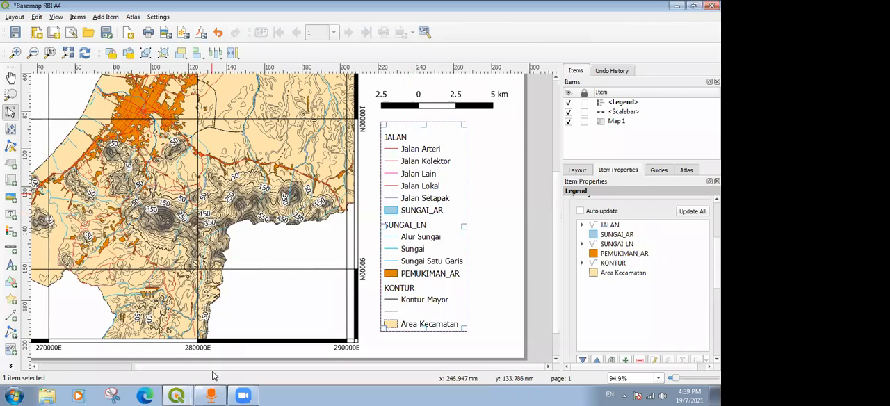
Check the layer list in the main QGIS project window and return to the Basemap RBI A4 layout.
{"action": "left_click", "coordinate": [176, 395]}
{"action": "left_click", "coordinate": [171, 359]}
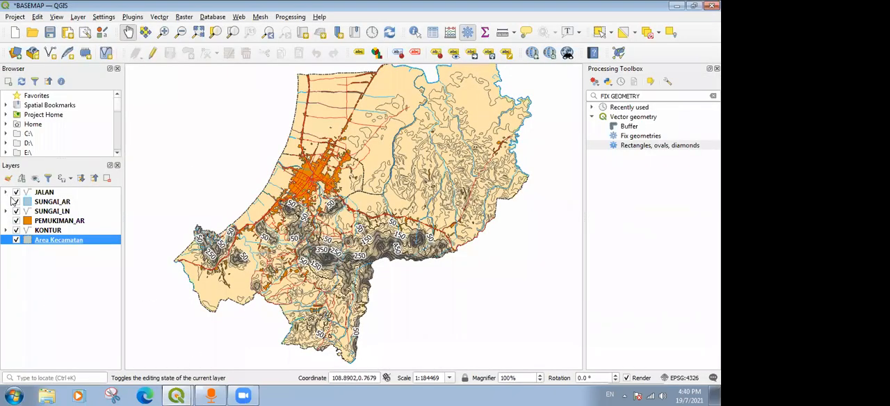
{"action": "left_click", "coordinate": [167, 395]}
{"action": "left_click", "coordinate": [176, 371]}
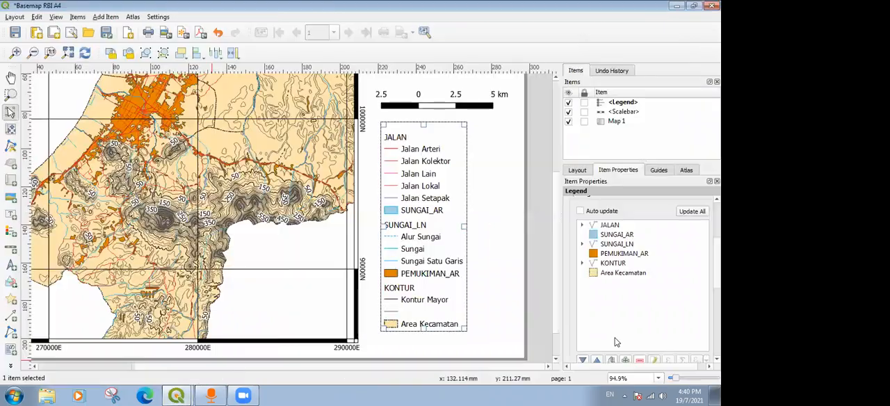
Limit the legend to items inside the linked map and deselect it.
{"action": "scroll", "coordinate": [642, 285], "scroll_direction": "down", "scroll_amount": 4}
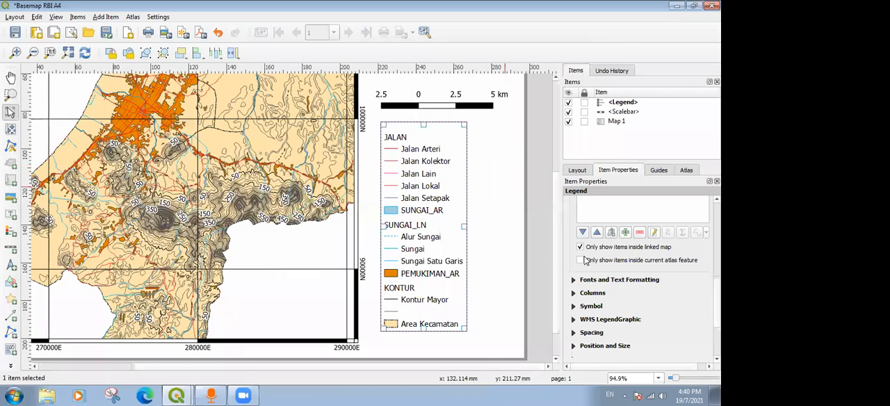
{"action": "left_click", "coordinate": [581, 248]}
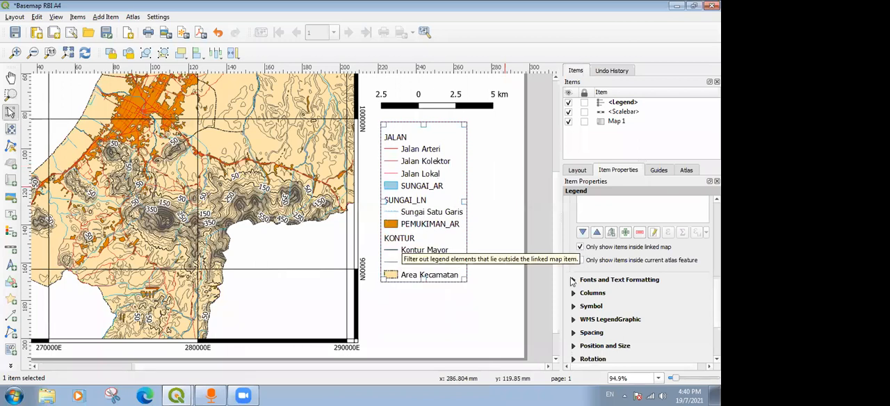
{"action": "left_click", "coordinate": [511, 198]}
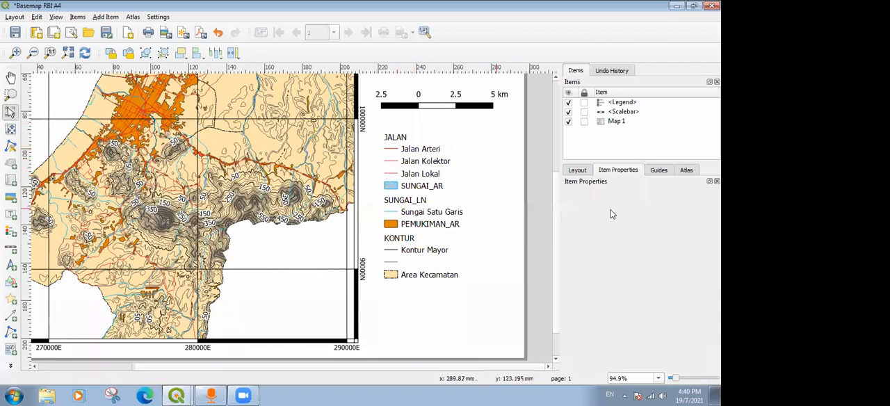
Remove the KONTUR group with its contour entries from the legend items.
{"action": "left_click", "coordinate": [421, 194]}
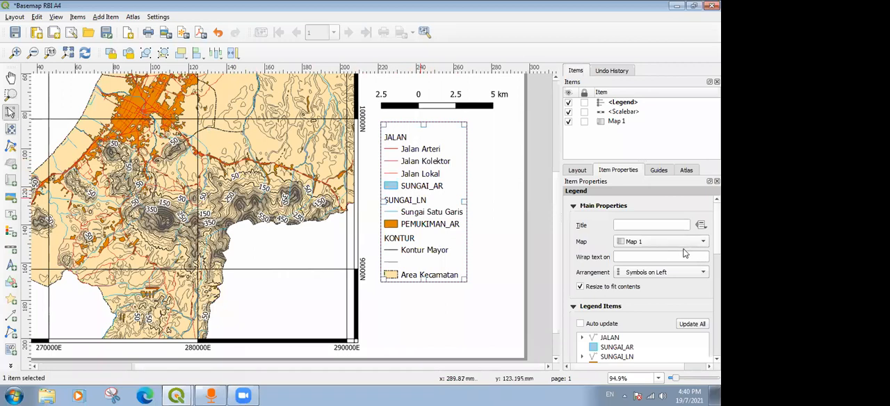
{"action": "scroll", "coordinate": [617, 275], "scroll_direction": "down", "scroll_amount": 5}
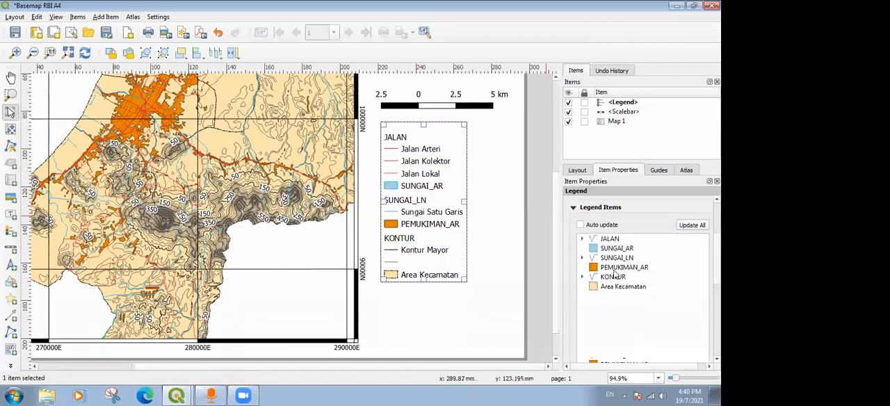
{"action": "left_click", "coordinate": [583, 277]}
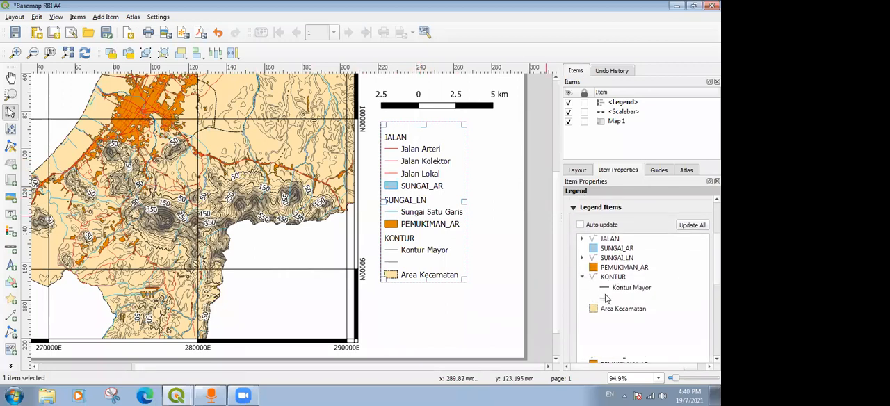
{"action": "left_click", "coordinate": [607, 298]}
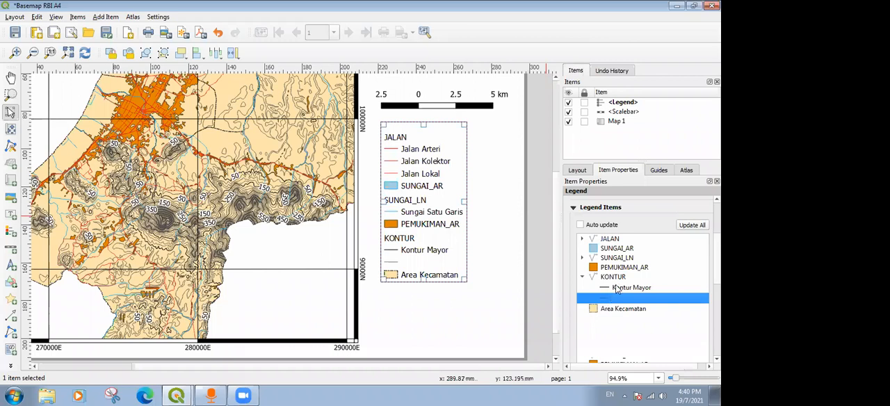
{"action": "left_click", "coordinate": [614, 278]}
{"action": "scroll", "coordinate": [643, 278], "scroll_direction": "down", "scroll_amount": 2}
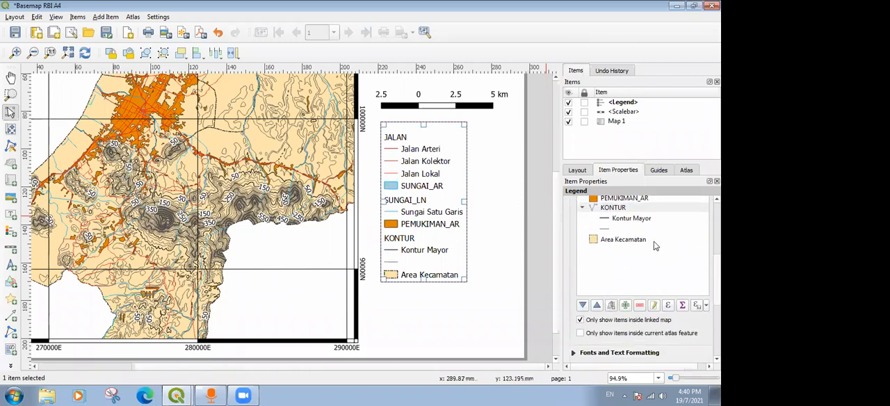
{"action": "left_click", "coordinate": [615, 209]}
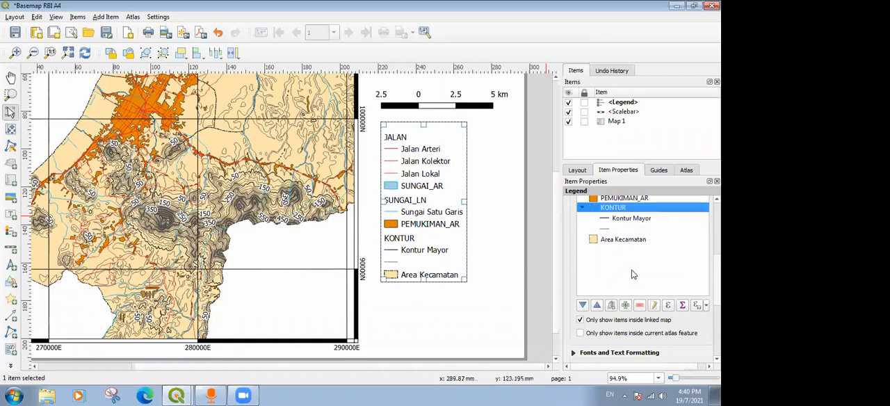
{"action": "left_click", "coordinate": [640, 306]}
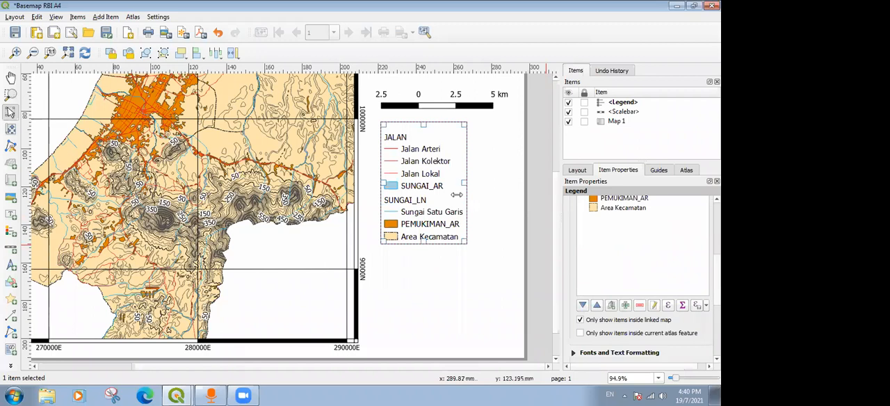
Give the legend the title Legenda.
{"action": "scroll", "coordinate": [643, 278], "scroll_direction": "up", "scroll_amount": 10}
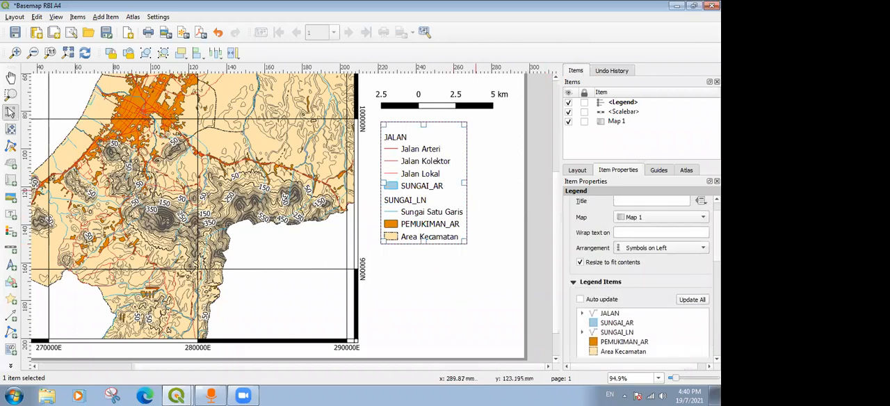
{"action": "left_click", "coordinate": [660, 224]}
{"action": "type", "text": "Legenda"}
{"action": "left_click", "coordinate": [460, 166]}
Add a label across the blank area above the scale bar with the text PETA RUPABUMI KOTA SINGKAWANG.
{"action": "left_click_drag", "start_coordinate": [556, 204], "coordinate": [557, 121]}
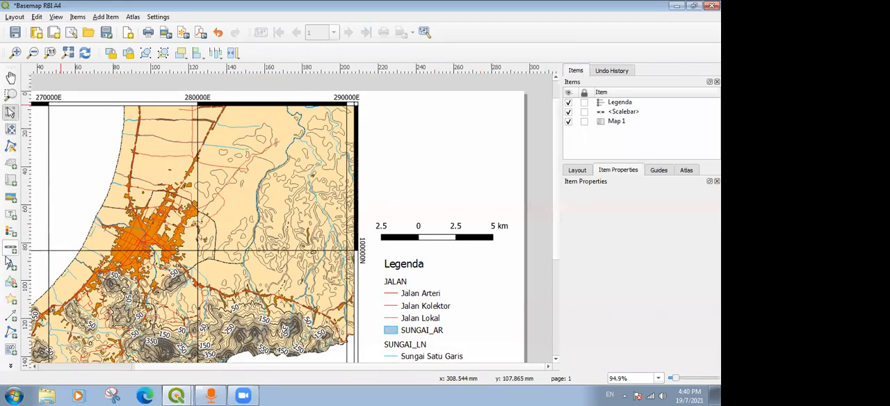
{"action": "left_click", "coordinate": [10, 216]}
{"action": "left_click_drag", "start_coordinate": [369, 106], "coordinate": [442, 139]}
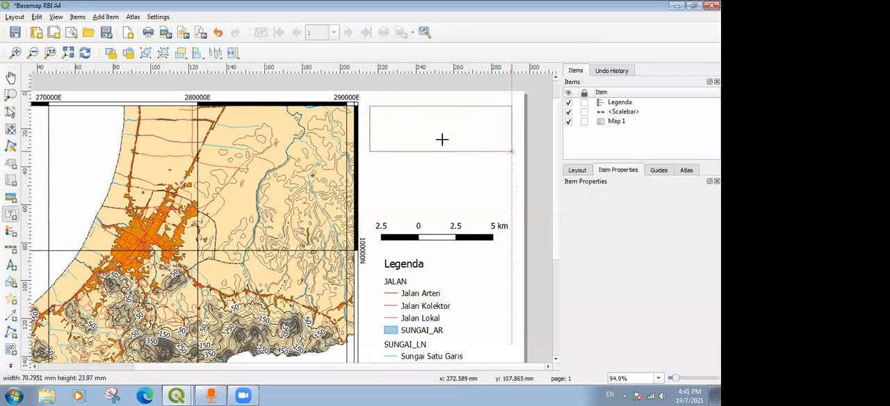
{"action": "left_click", "coordinate": [617, 230]}
{"action": "key", "text": "ctrl+a"}
{"action": "type", "text": "P"}
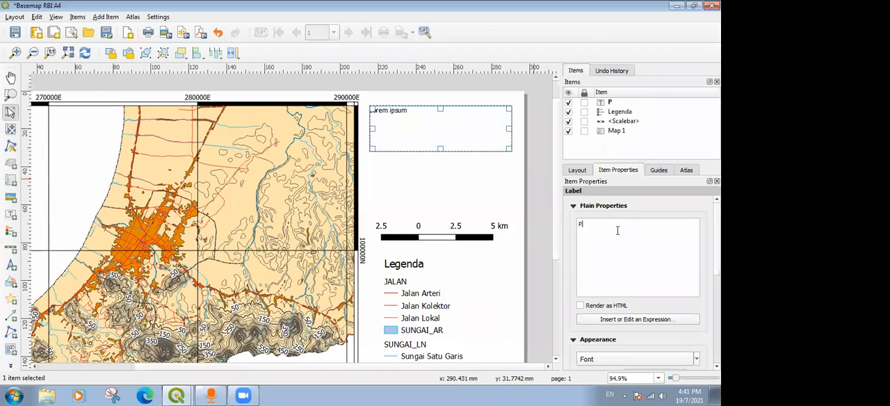
{"action": "type", "text": "ETA RUPABUMI"}
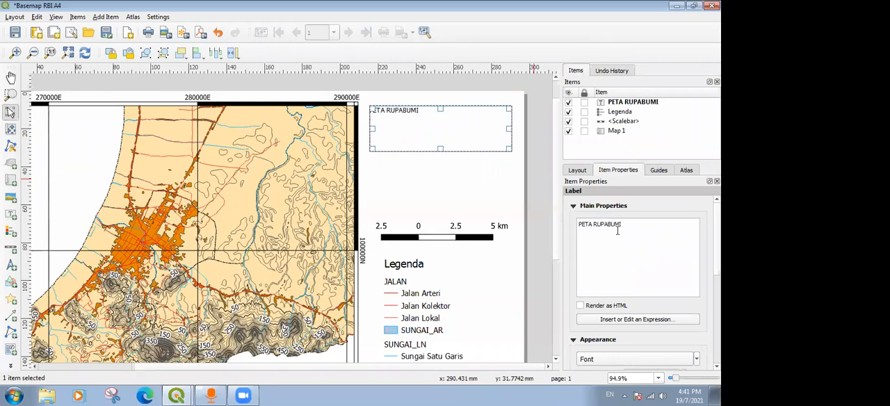
{"action": "type", "text": " KOTA SINGKAW"}
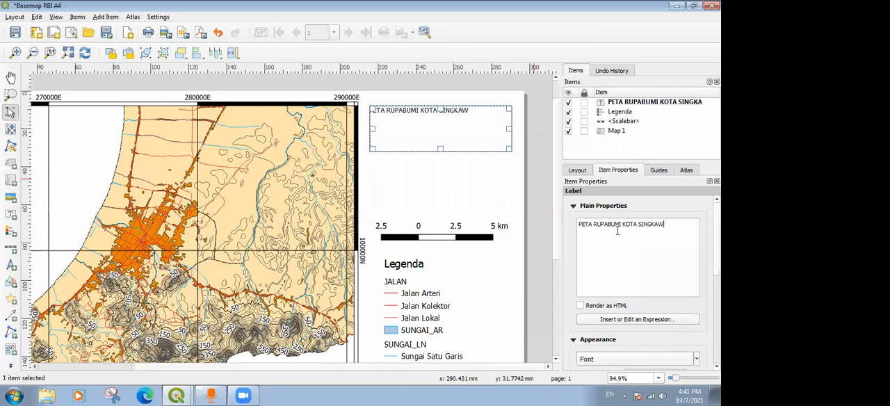
{"action": "type", "text": "ANG"}
Format the title label's font as bold at size 18 and deselect the label.
{"action": "scroll", "coordinate": [605, 279], "scroll_direction": "down", "scroll_amount": 3}
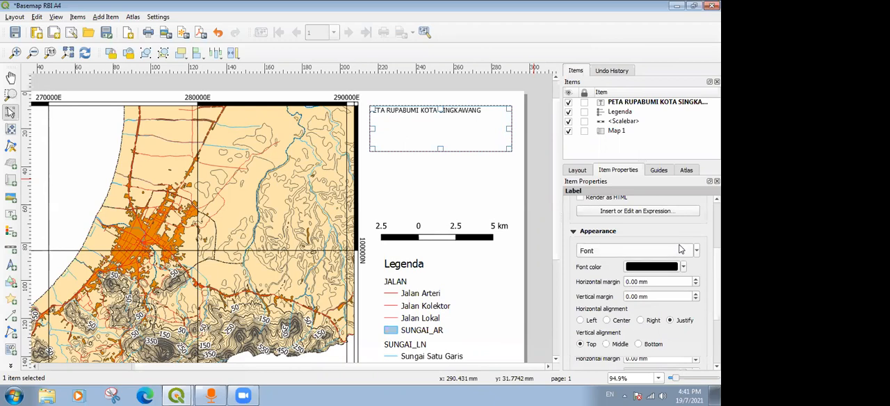
{"action": "left_click", "coordinate": [680, 249]}
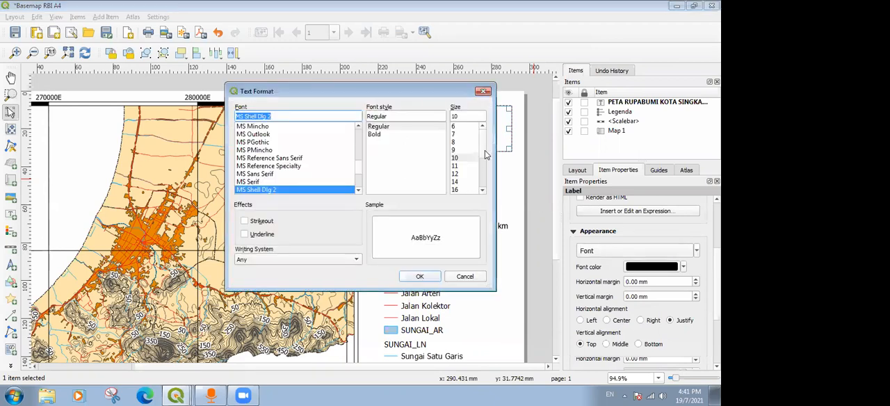
{"action": "scroll", "coordinate": [486, 155], "scroll_direction": "down", "scroll_amount": 1}
{"action": "left_click", "coordinate": [457, 174]}
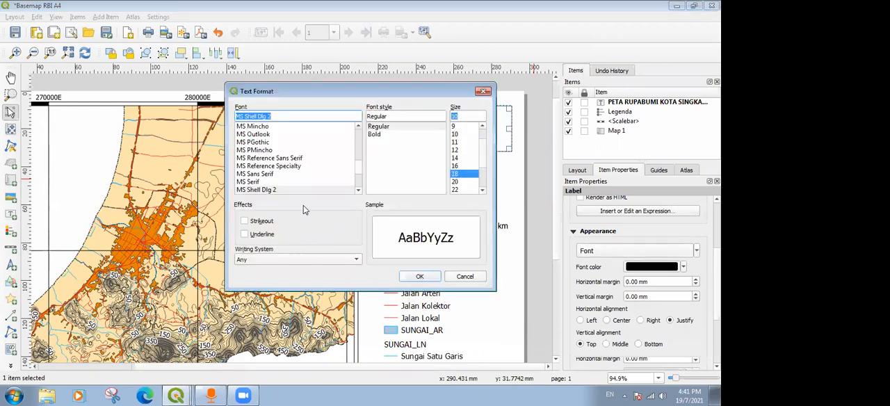
{"action": "left_click", "coordinate": [375, 134]}
{"action": "left_click", "coordinate": [420, 276]}
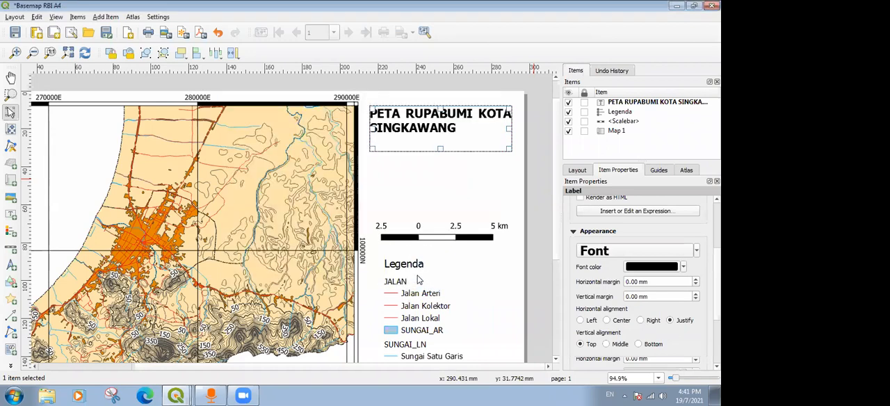
{"action": "left_click", "coordinate": [372, 174]}
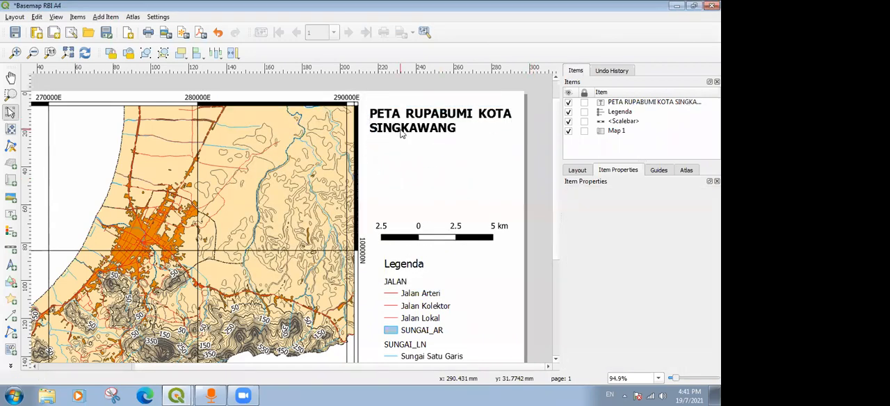
Add a north arrow between the map title and the scale bar.
{"action": "left_click", "coordinate": [9, 267]}
{"action": "left_click_drag", "start_coordinate": [420, 148], "coordinate": [466, 205]}
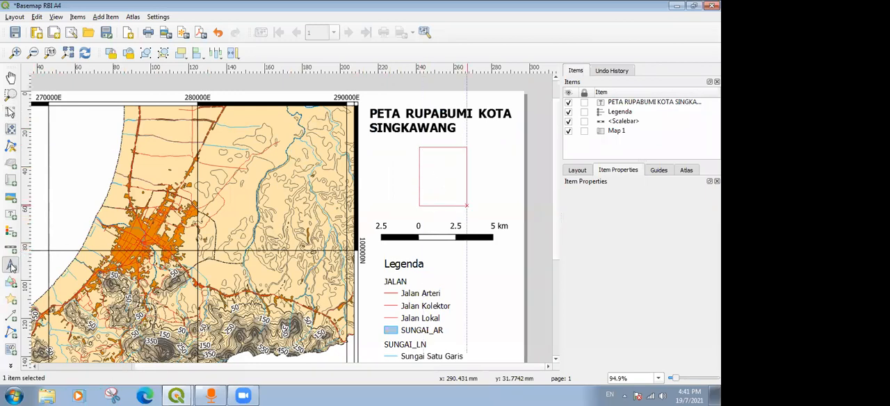
{"action": "left_click", "coordinate": [501, 168]}
{"action": "left_click", "coordinate": [446, 174]}
{"action": "scroll", "coordinate": [675, 279], "scroll_direction": "down", "scroll_amount": 3}
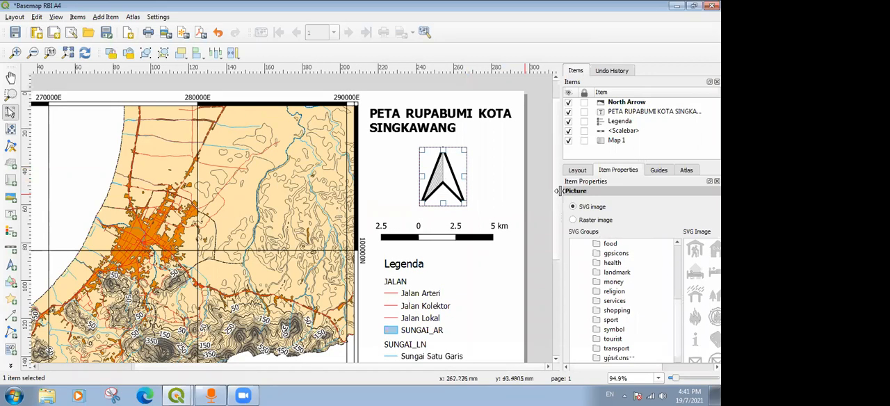
Try the circled N symbol for the north arrow, and go back to the plain arrowhead symbol.
{"action": "left_click_drag", "start_coordinate": [560, 191], "coordinate": [490, 185]}
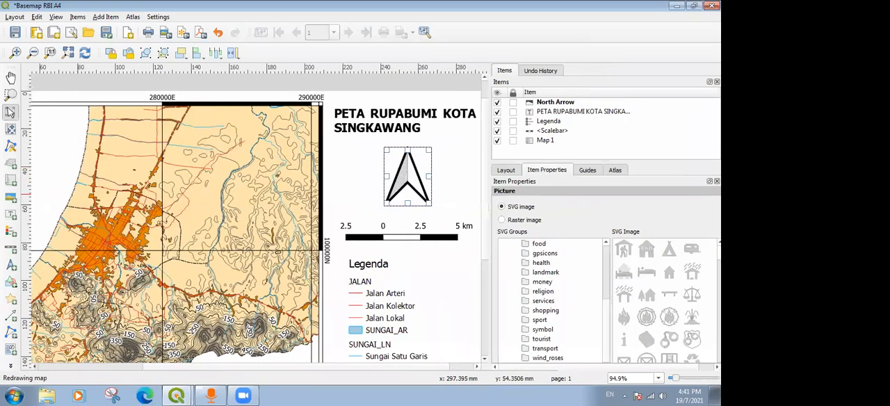
{"action": "left_click_drag", "start_coordinate": [607, 289], "coordinate": [608, 245]}
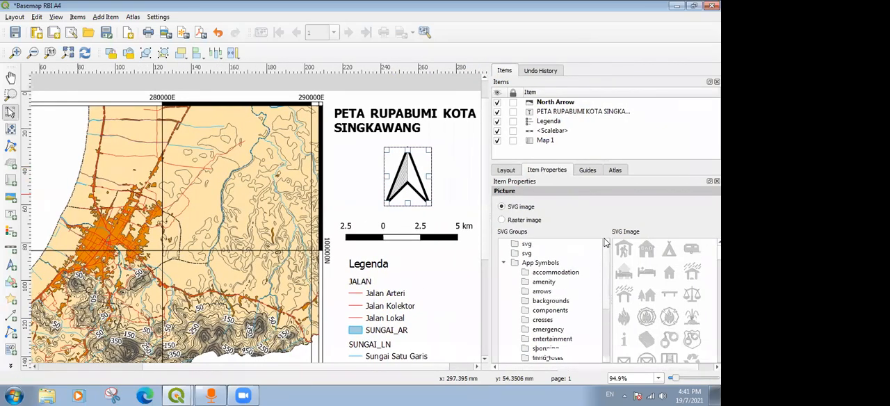
{"action": "left_click", "coordinate": [503, 264]}
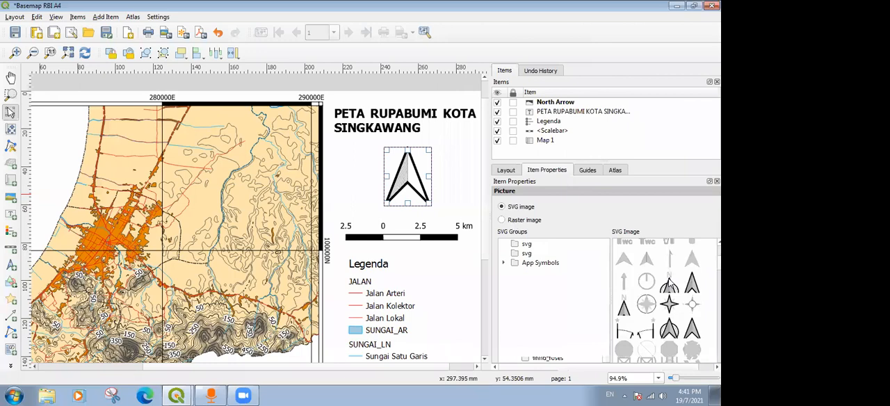
{"action": "left_click", "coordinate": [669, 285]}
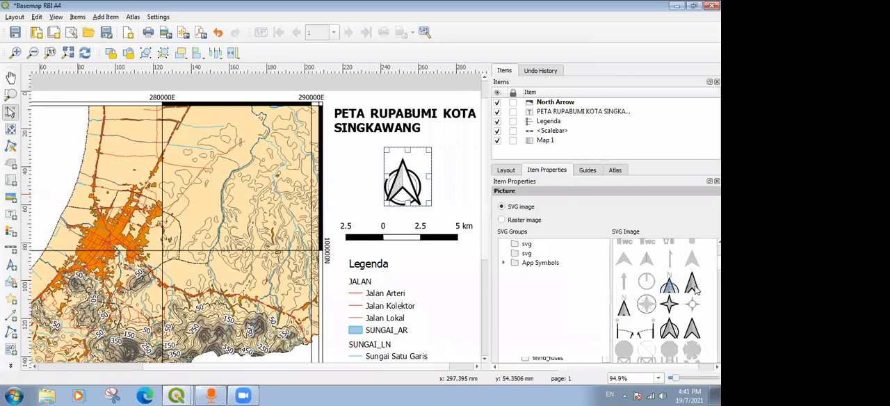
{"action": "left_click", "coordinate": [692, 327]}
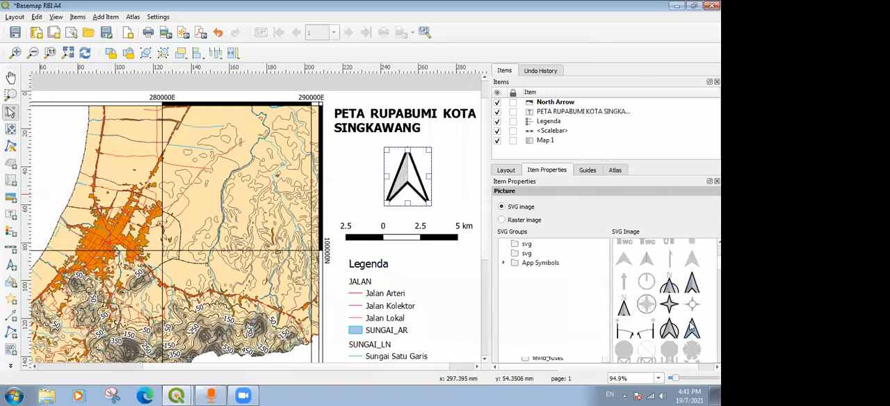
Nudge the north arrow slightly left to sit more centrally above the scale bar, and deselect it.
{"action": "left_click", "coordinate": [445, 178]}
{"action": "left_click_drag", "start_coordinate": [412, 174], "coordinate": [401, 168]}
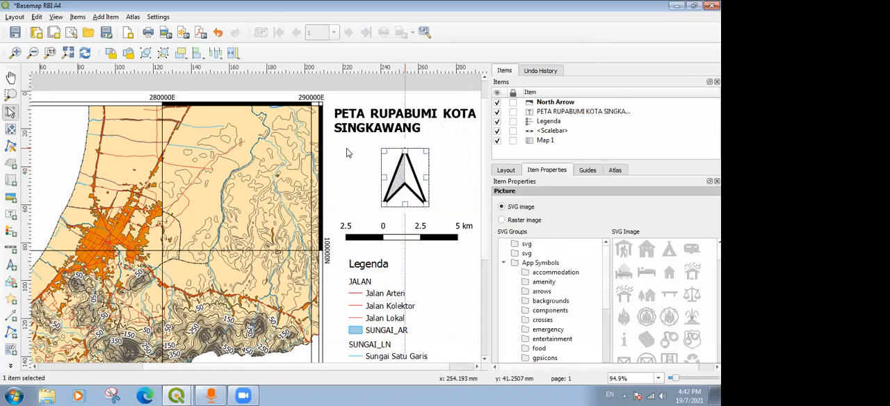
{"action": "left_click", "coordinate": [371, 94]}
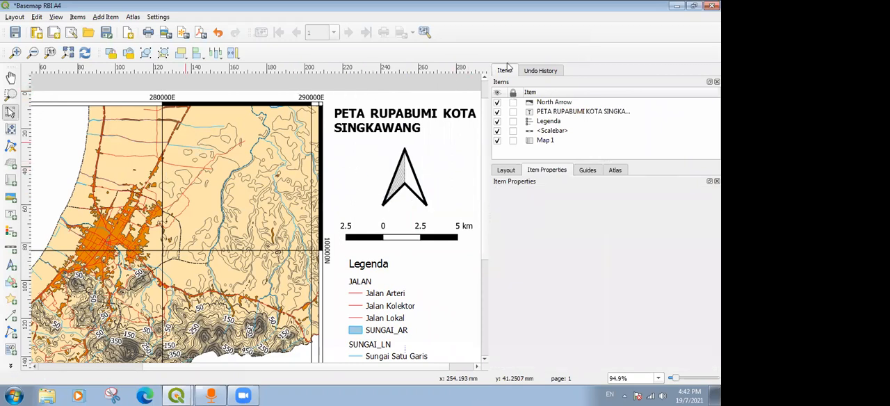
Move the legend up closer to the scale bar, line it up with the bar's left end, and deselect it.
{"action": "left_click", "coordinate": [52, 53]}
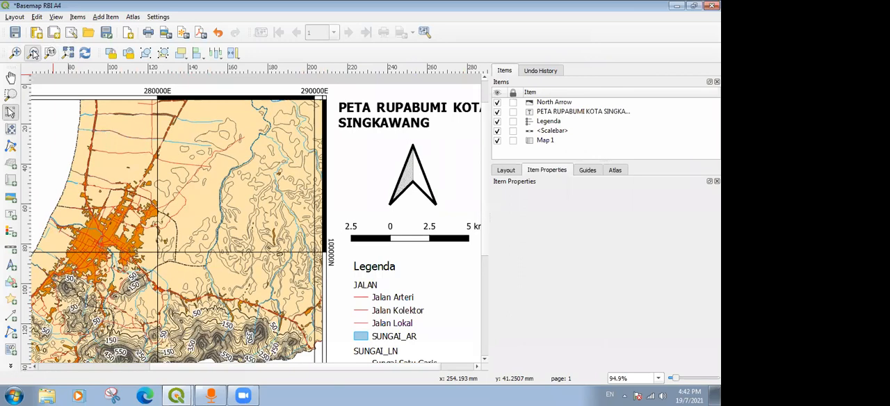
{"action": "left_click", "coordinate": [33, 54]}
{"action": "left_click", "coordinate": [350, 234]}
{"action": "left_click_drag", "start_coordinate": [360, 230], "coordinate": [365, 227]}
{"action": "left_click", "coordinate": [411, 218]}
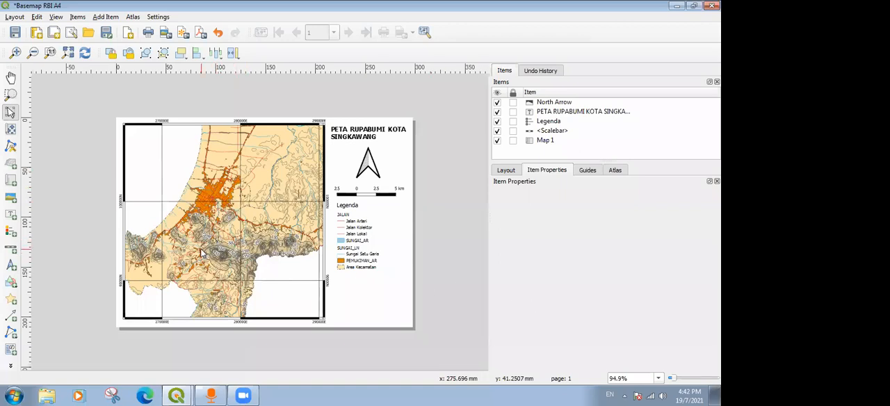
Examine the contour labels, roads, rivers and settlement areas on the map up close.
{"action": "scroll", "coordinate": [201, 251], "scroll_direction": "up", "scroll_amount": 2}
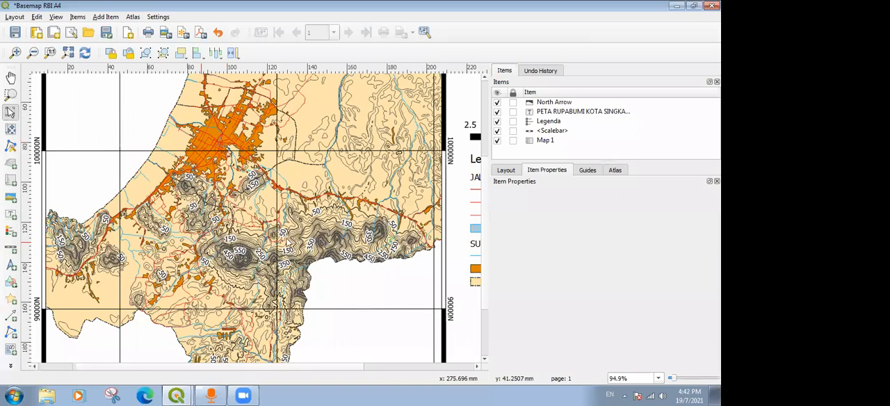
{"action": "scroll", "coordinate": [243, 259], "scroll_direction": "up", "scroll_amount": 1}
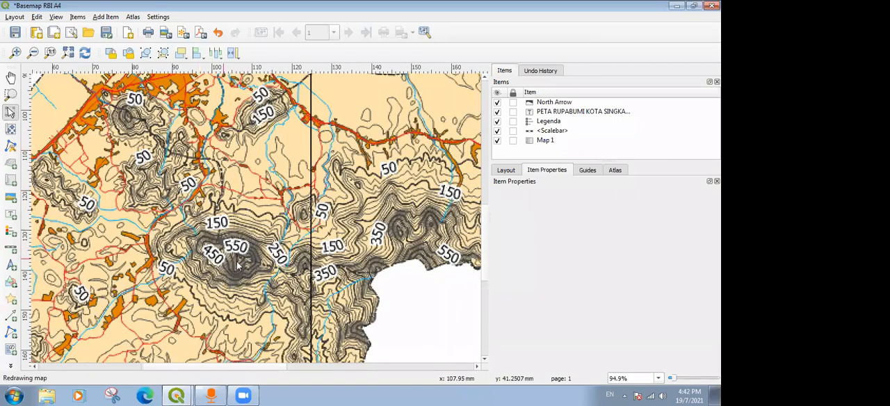
{"action": "scroll", "coordinate": [223, 262], "scroll_direction": "down", "scroll_amount": 1}
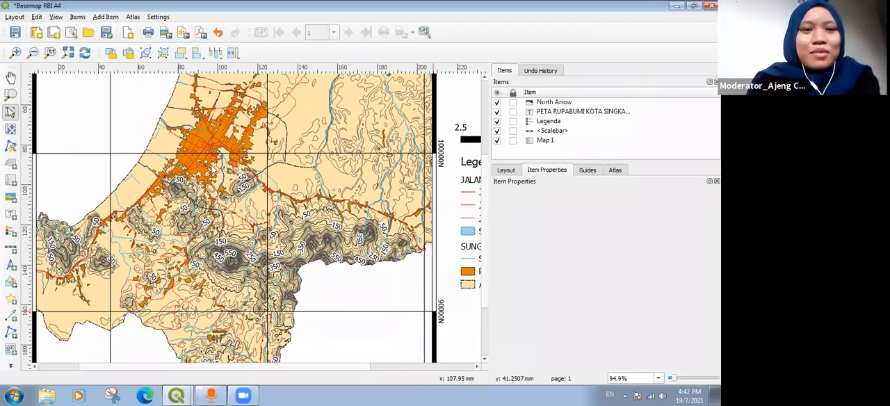
{"action": "scroll", "coordinate": [194, 212], "scroll_direction": "down", "scroll_amount": 1}
{"action": "scroll", "coordinate": [212, 241], "scroll_direction": "up", "scroll_amount": 1}
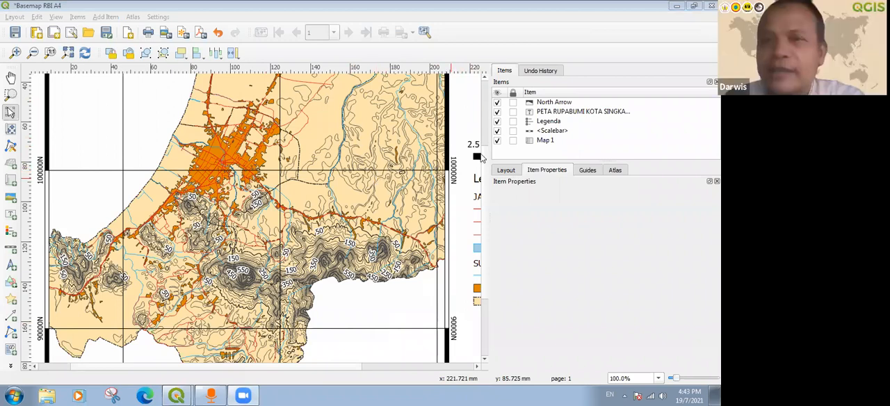
{"action": "scroll", "coordinate": [485, 159], "scroll_direction": "up", "scroll_amount": 4}
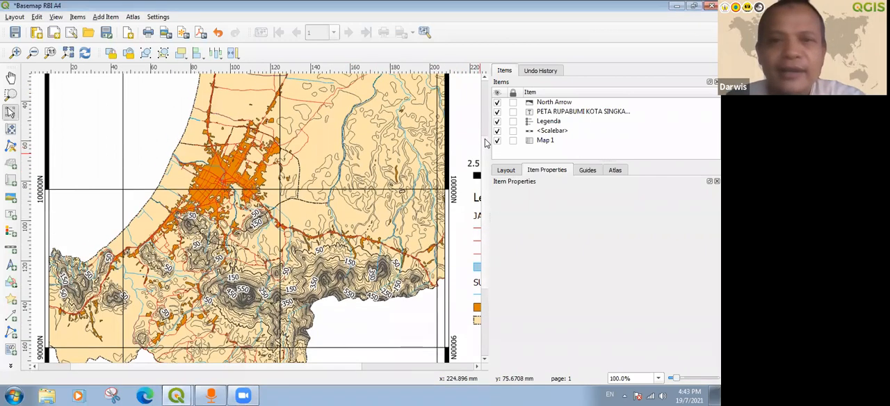
{"action": "scroll", "coordinate": [487, 125], "scroll_direction": "up", "scroll_amount": 2}
{"action": "scroll", "coordinate": [487, 125], "scroll_direction": "down", "scroll_amount": 6}
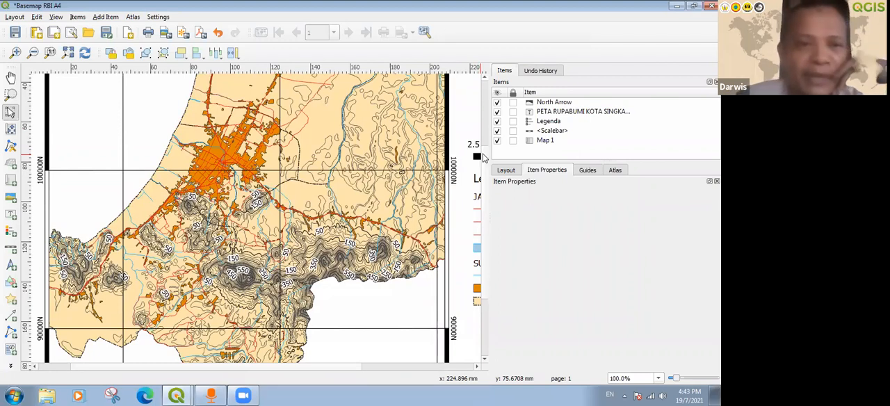
{"action": "scroll", "coordinate": [485, 159], "scroll_direction": "up", "scroll_amount": 4}
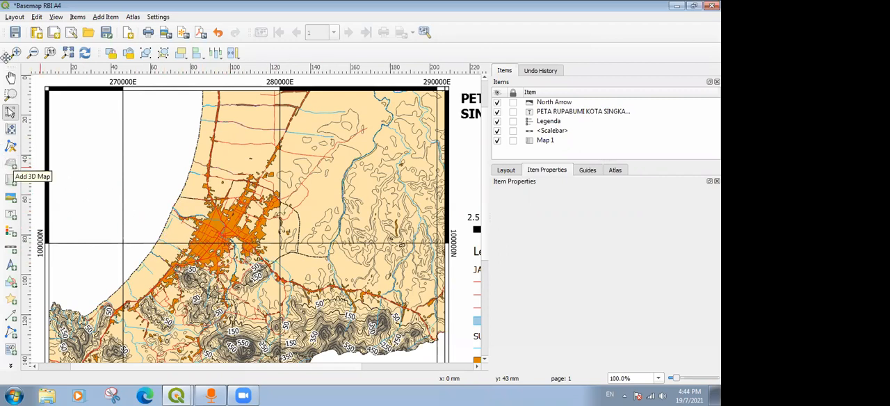
Save the project and create a new print layout titled 3D.
{"action": "left_click", "coordinate": [15, 32]}
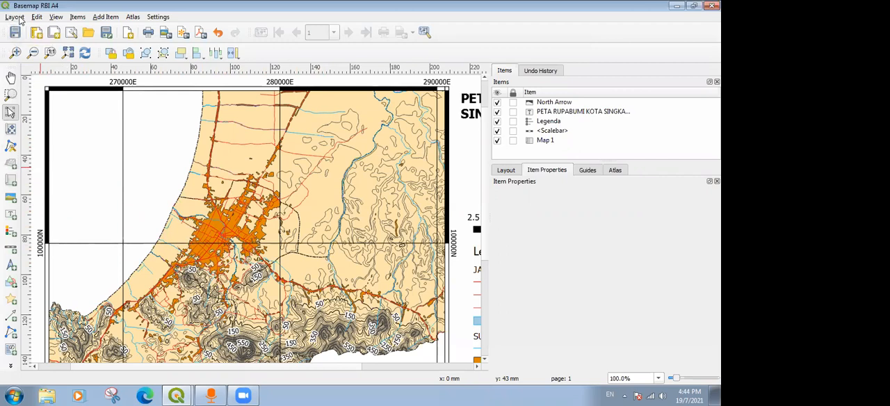
{"action": "left_click", "coordinate": [15, 16]}
{"action": "left_click", "coordinate": [31, 42]}
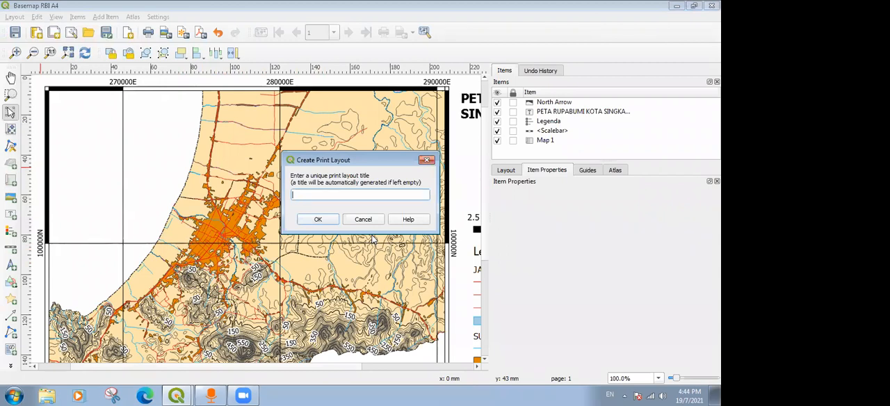
{"action": "type", "text": "3D"}
{"action": "left_click", "coordinate": [318, 219]}
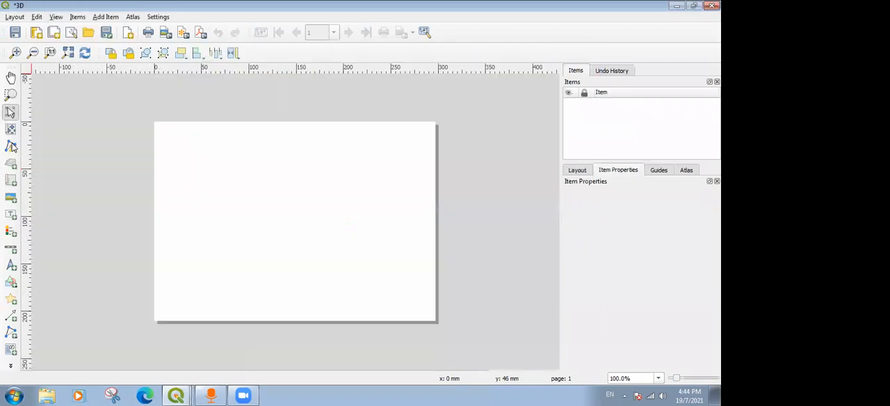
Place a 3D map item over the left part of the page and try to copy its scene settings from a 3D view.
{"action": "left_click", "coordinate": [10, 163]}
{"action": "left_click_drag", "start_coordinate": [164, 133], "coordinate": [335, 307]}
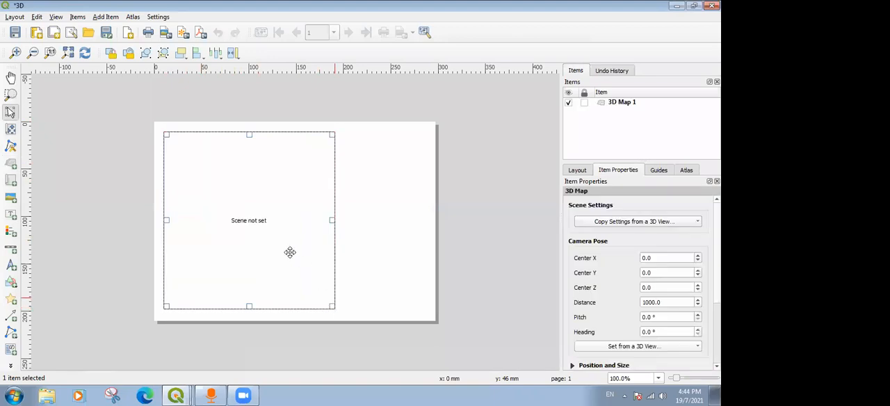
{"action": "left_click", "coordinate": [625, 222]}
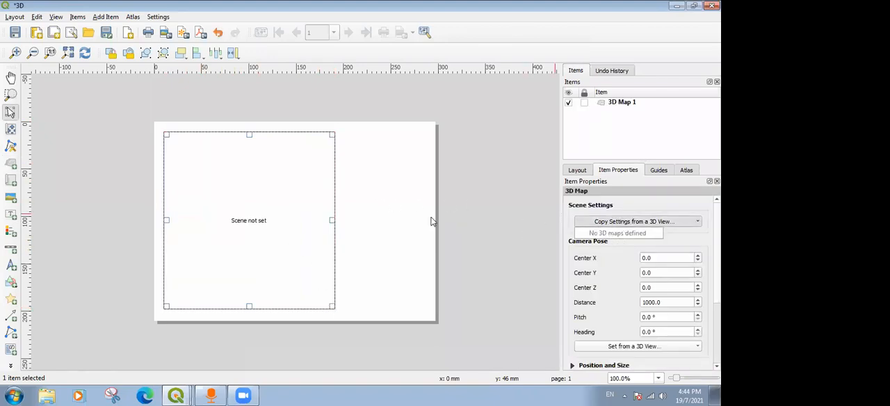
{"action": "left_click", "coordinate": [619, 249]}
{"action": "left_click", "coordinate": [625, 223]}
{"action": "left_click", "coordinate": [625, 261]}
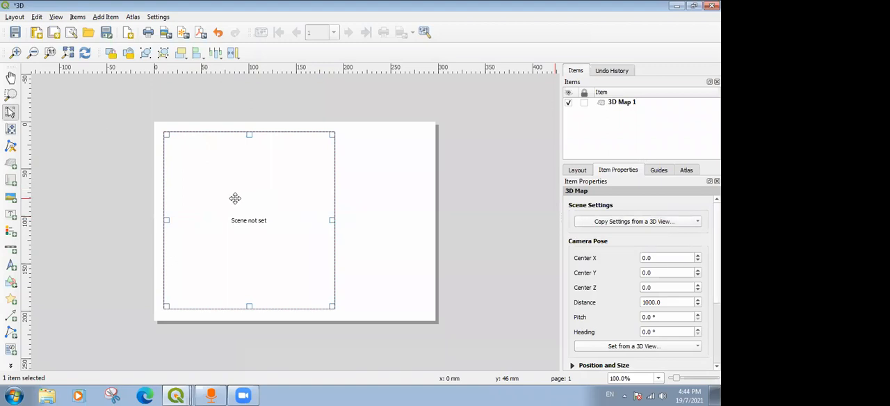
{"action": "left_click", "coordinate": [176, 396]}
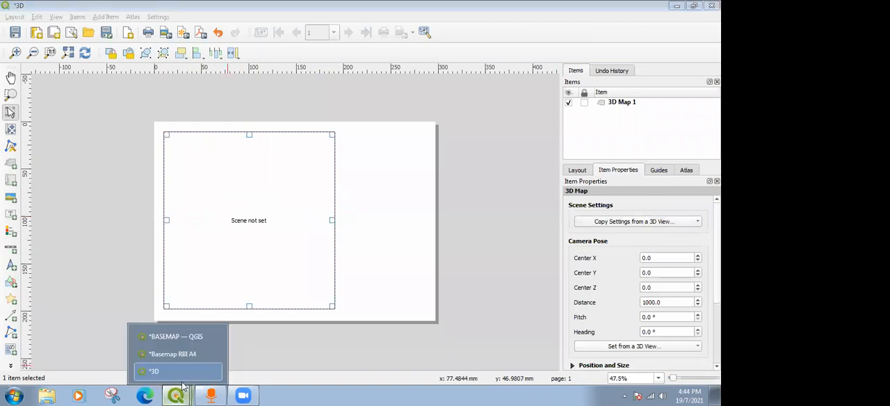
{"action": "left_click", "coordinate": [173, 337]}
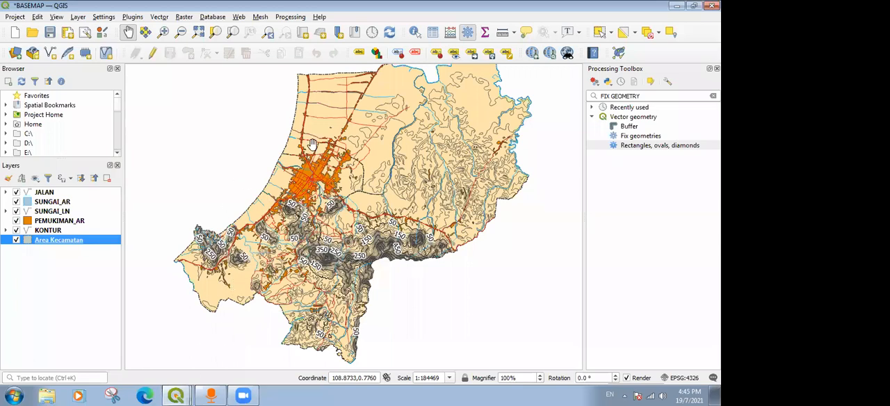
{"action": "left_click", "coordinate": [176, 395]}
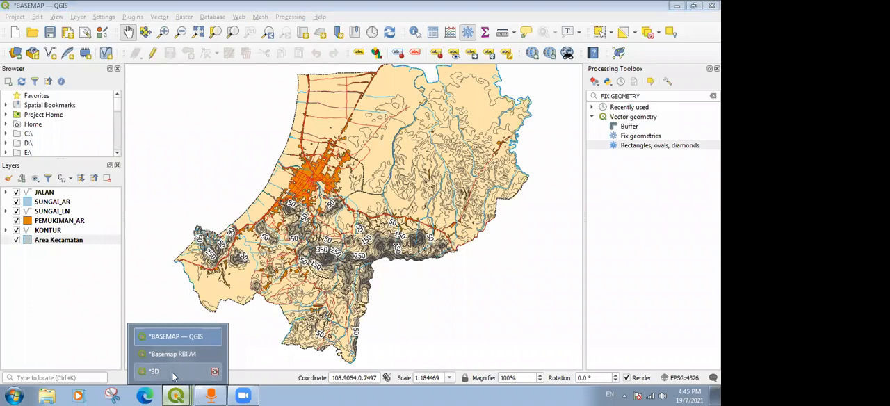
{"action": "left_click", "coordinate": [173, 372]}
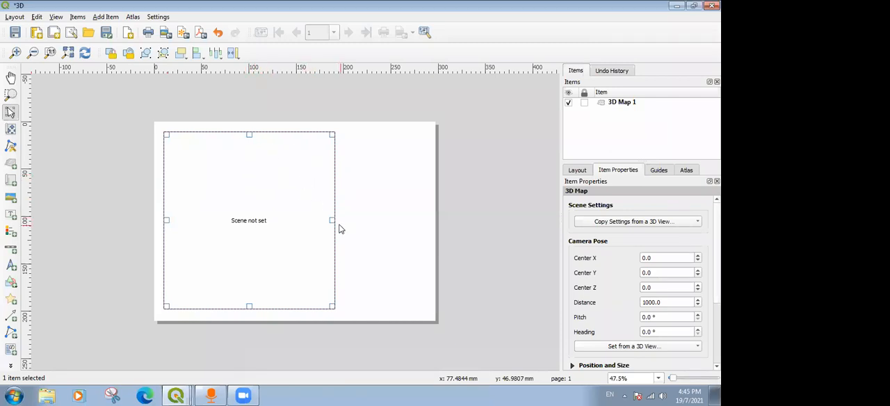
Widen the 3D map item slightly on the page and try to copy its scene settings from a 3D view.
{"action": "left_click_drag", "start_coordinate": [331, 219], "coordinate": [337, 220]}
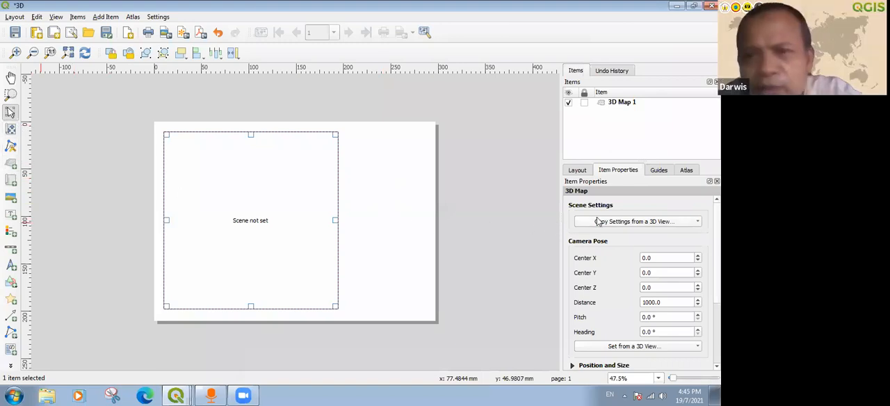
{"action": "mouse_move", "coordinate": [176, 396]}
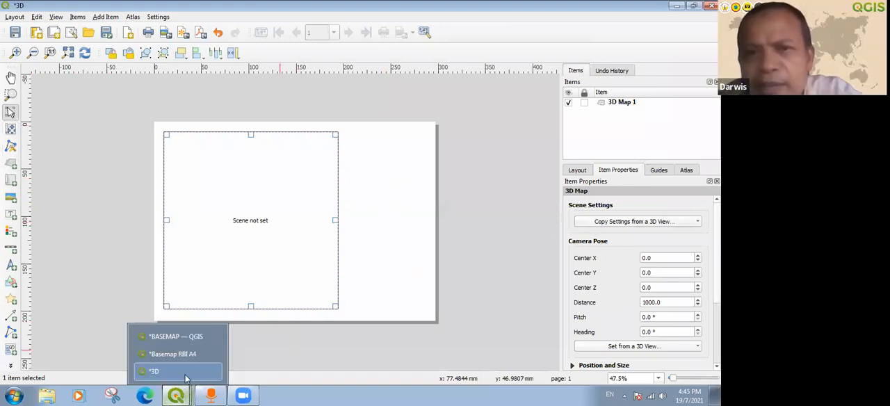
{"action": "left_click", "coordinate": [191, 338]}
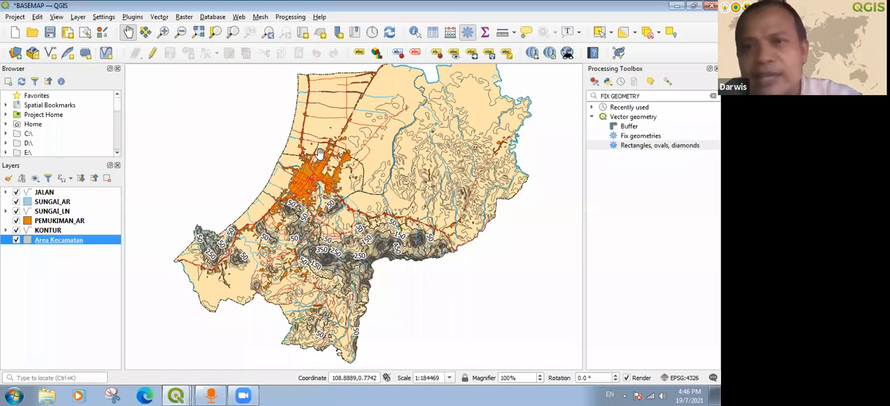
{"action": "left_click", "coordinate": [179, 393]}
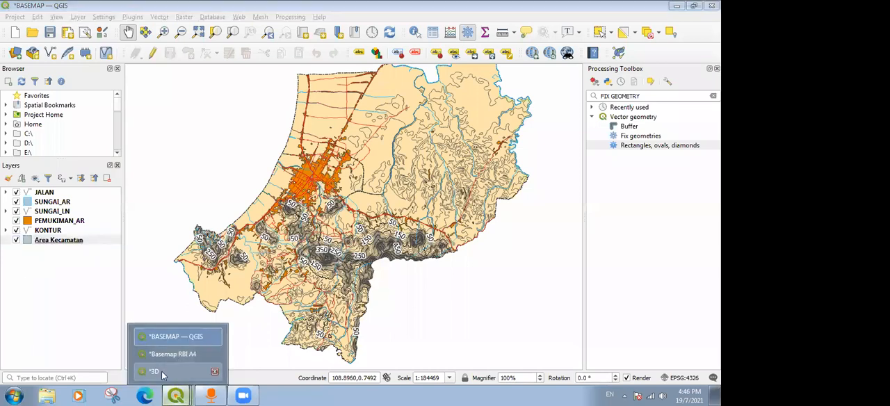
{"action": "left_click", "coordinate": [158, 372]}
{"action": "left_click", "coordinate": [671, 223]}
{"action": "left_click", "coordinate": [670, 261]}
{"action": "scroll", "coordinate": [661, 270], "scroll_direction": "down", "scroll_amount": 1}
{"action": "scroll", "coordinate": [661, 269], "scroll_direction": "down", "scroll_amount": 1}
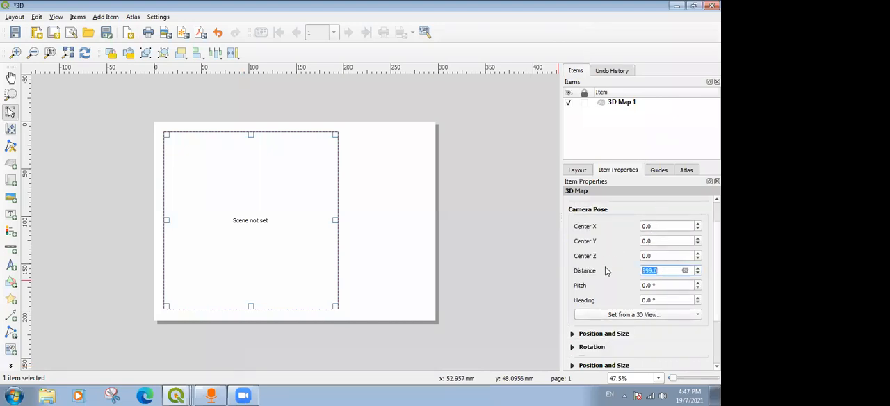
{"action": "scroll", "coordinate": [617, 290], "scroll_direction": "down", "scroll_amount": 2}
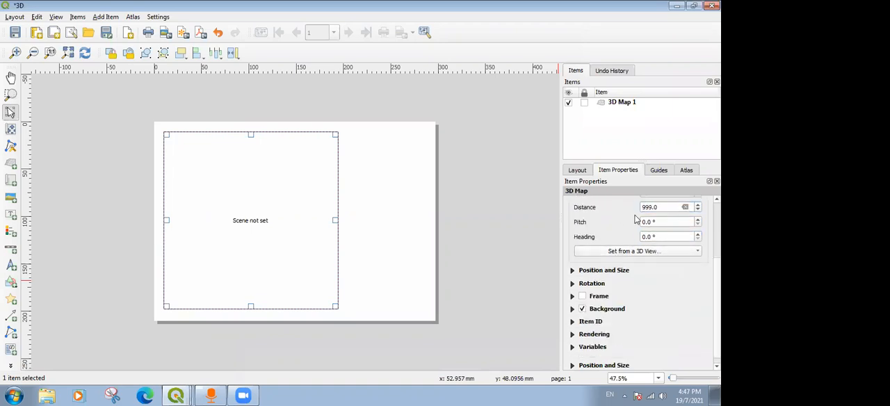
{"action": "scroll", "coordinate": [635, 219], "scroll_direction": "up", "scroll_amount": 1}
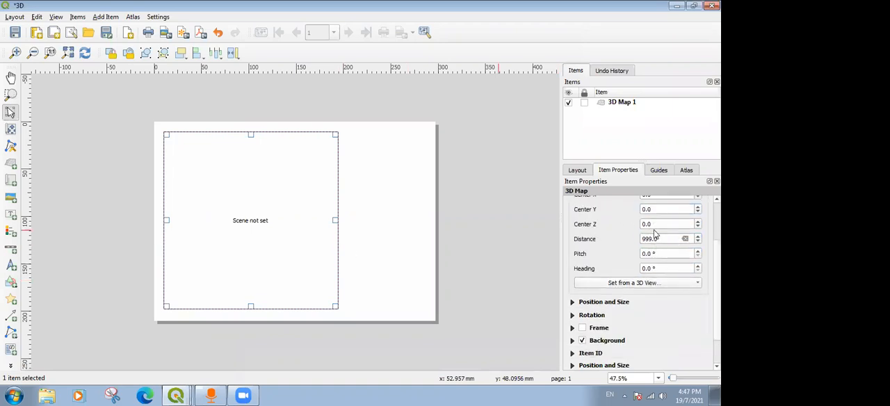
{"action": "scroll", "coordinate": [623, 227], "scroll_direction": "up", "scroll_amount": 1}
{"action": "scroll", "coordinate": [654, 242], "scroll_direction": "down", "scroll_amount": 1}
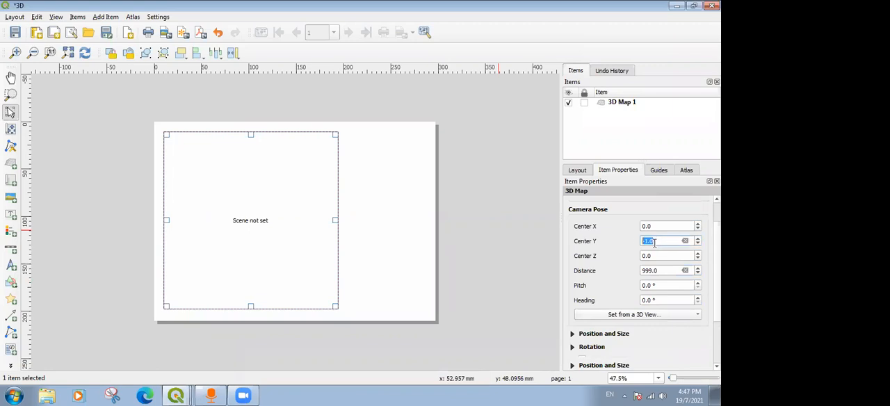
Reset the 3D map's camera Center Y to 0.0 and set its distance to 0, keeping the item selected.
{"action": "left_click", "coordinate": [621, 255]}
{"action": "left_click", "coordinate": [698, 244]}
{"action": "left_click", "coordinate": [698, 240]}
{"action": "left_click", "coordinate": [698, 240]}
{"action": "left_click", "coordinate": [654, 228]}
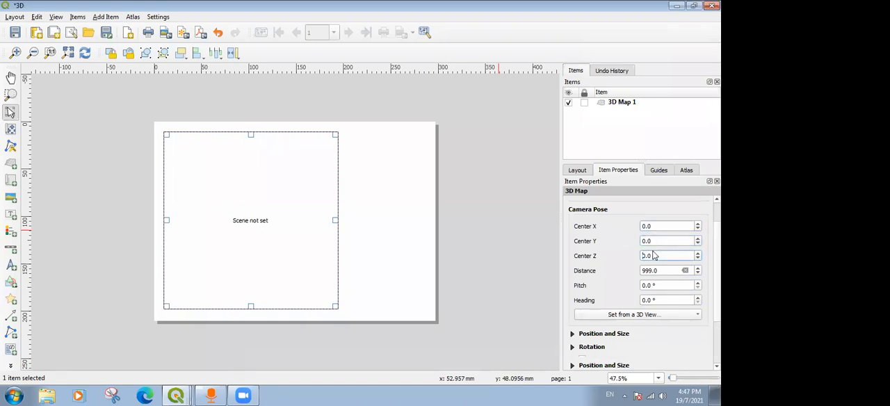
{"action": "left_click", "coordinate": [698, 273]}
{"action": "left_click", "coordinate": [698, 269]}
{"action": "left_click", "coordinate": [698, 269]}
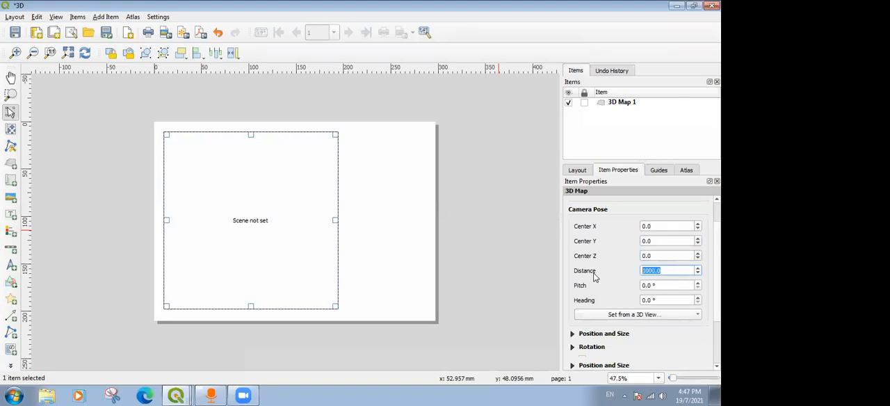
{"action": "type", "text": "0"}
{"action": "left_click", "coordinate": [528, 198]}
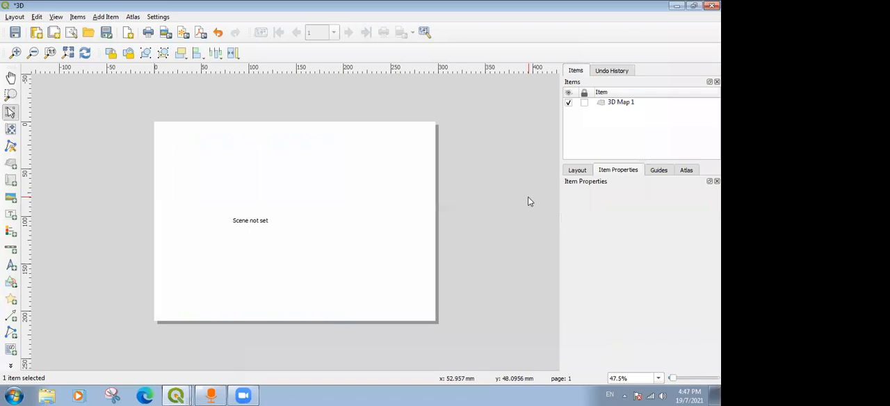
{"action": "left_click", "coordinate": [278, 218]}
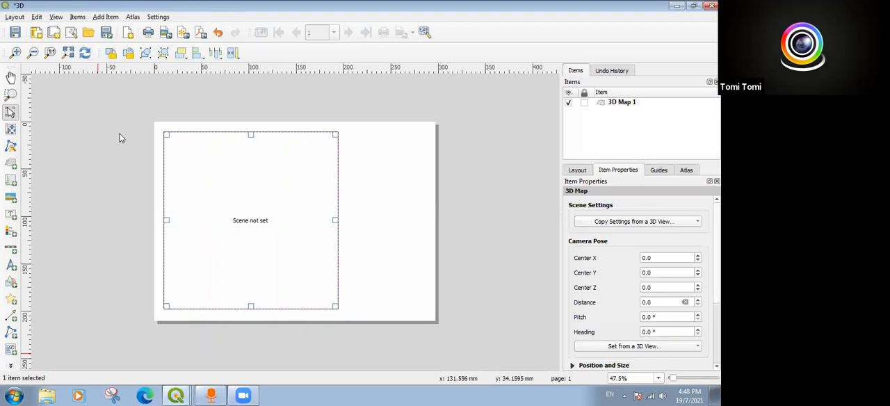
Switch from the 3D layout to the main BASEMAP project window.
{"action": "left_click", "coordinate": [181, 396]}
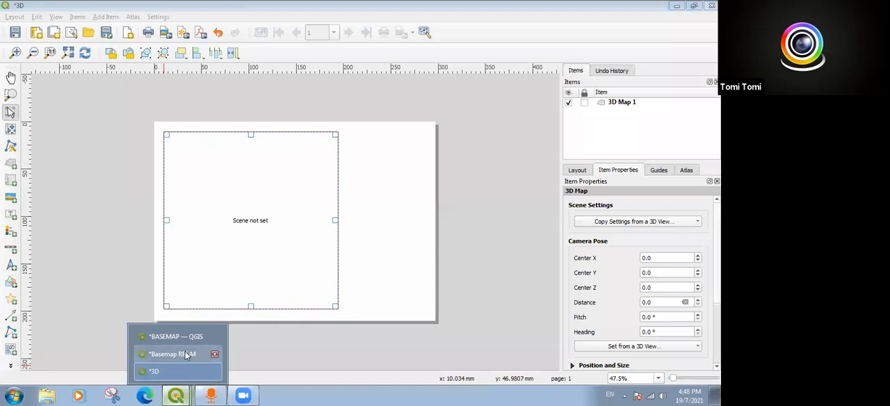
{"action": "left_click", "coordinate": [185, 354]}
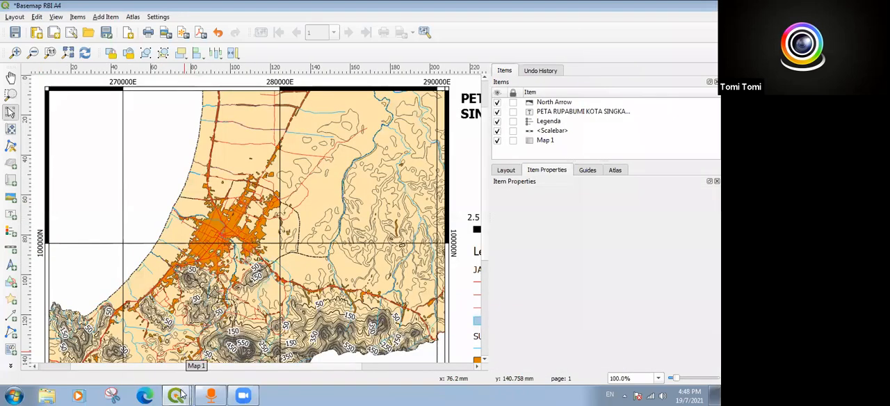
{"action": "left_click", "coordinate": [180, 395]}
{"action": "left_click", "coordinate": [185, 336]}
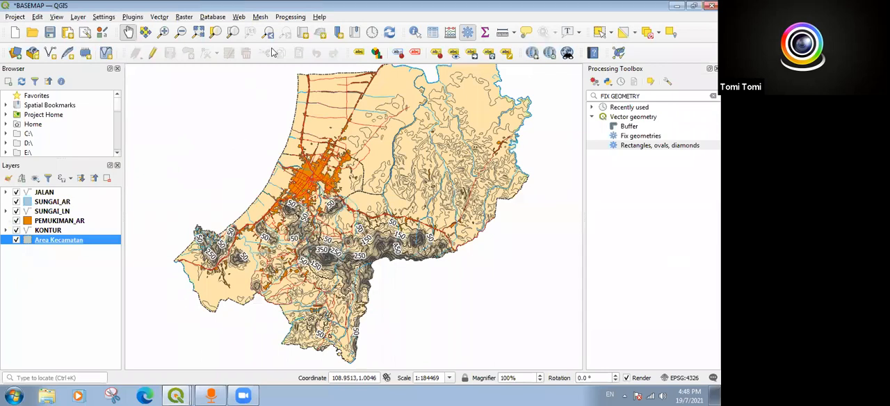
{"action": "left_click", "coordinate": [238, 18]}
{"action": "left_click_drag", "start_coordinate": [188, 186], "coordinate": [353, 217]}
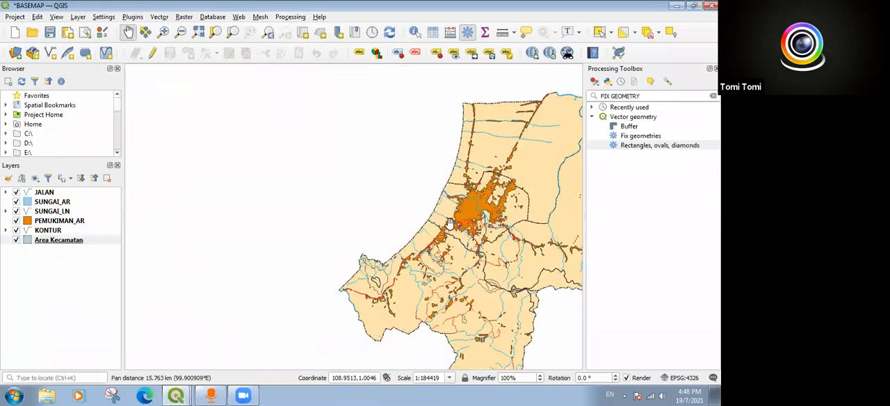
{"action": "left_click_drag", "start_coordinate": [490, 248], "coordinate": [326, 261]}
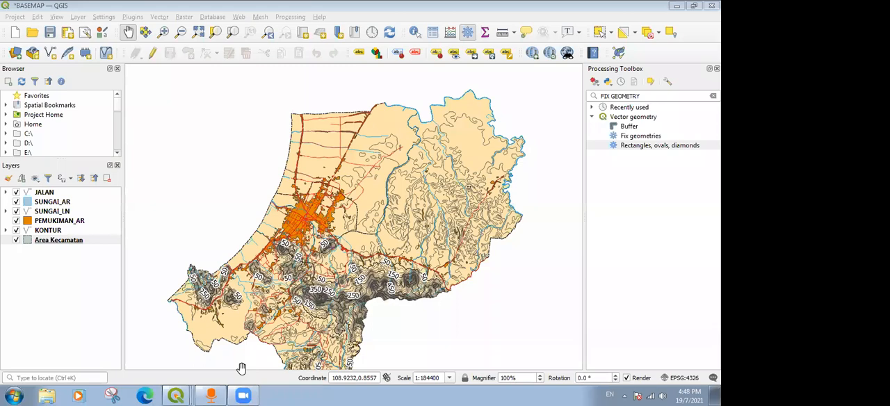
{"action": "left_click", "coordinate": [143, 16]}
{"action": "left_click", "coordinate": [149, 13]}
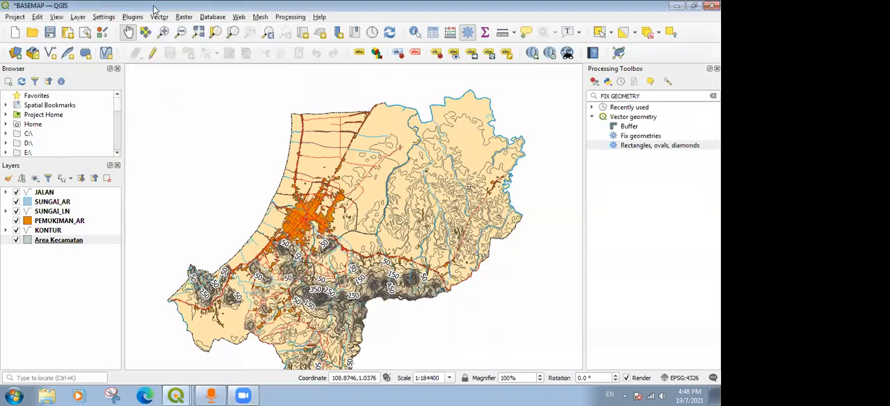
{"action": "left_click", "coordinate": [239, 16]}
{"action": "left_click", "coordinate": [201, 7]}
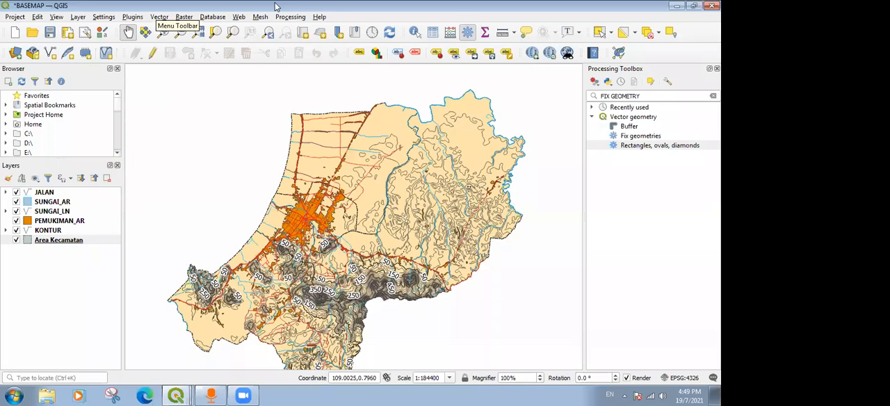
{"action": "left_click_drag", "start_coordinate": [365, 195], "coordinate": [379, 175]}
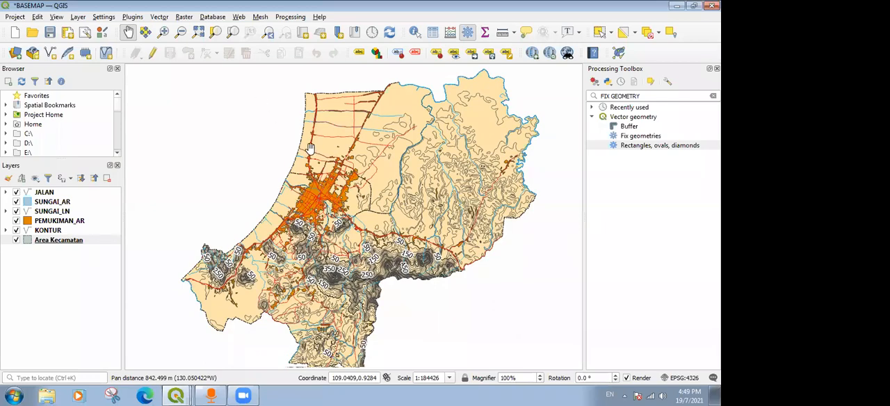
{"action": "scroll", "coordinate": [310, 148], "scroll_direction": "down", "scroll_amount": 1}
{"action": "scroll", "coordinate": [309, 148], "scroll_direction": "up", "scroll_amount": 1}
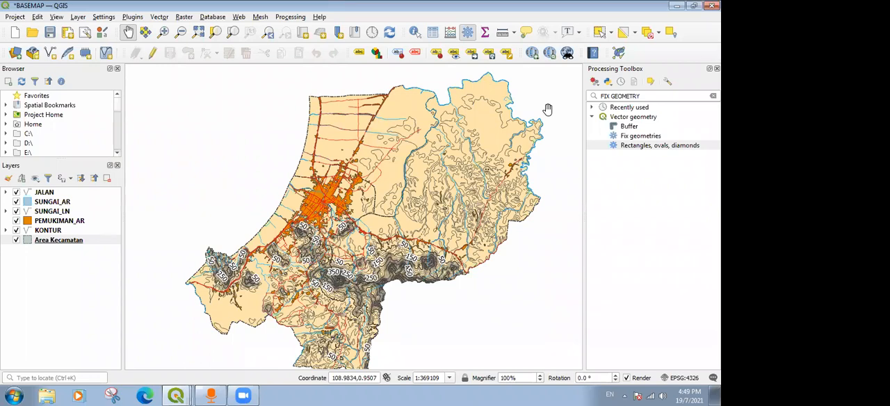
Add the Google Satellite basemap to the project through QuickMapServices.
{"action": "left_click", "coordinate": [243, 18]}
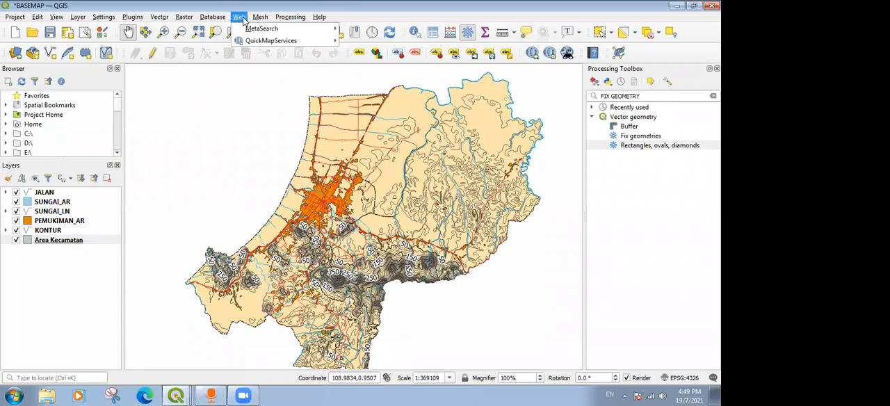
{"action": "mouse_move", "coordinate": [217, 19]}
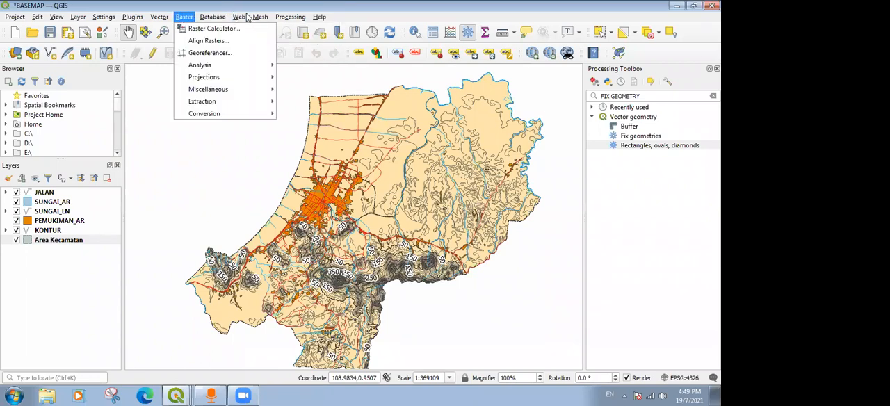
{"action": "mouse_move", "coordinate": [280, 44]}
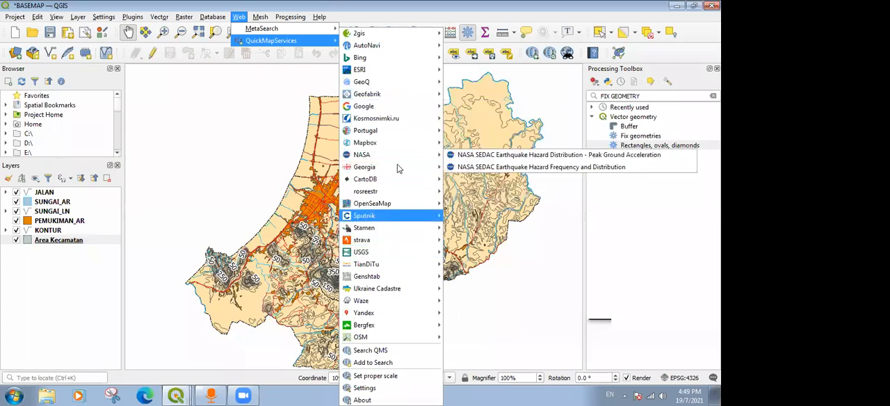
{"action": "mouse_move", "coordinate": [400, 108]}
{"action": "left_click", "coordinate": [479, 143]}
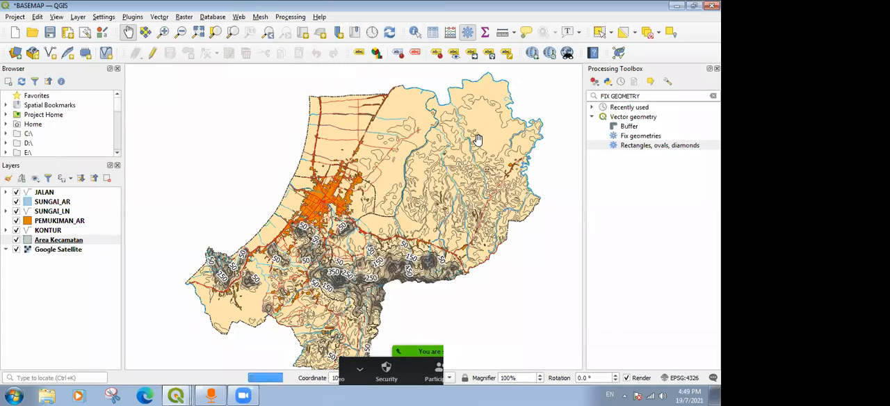
Hide the SUNGAI_AR, SUNGAI_LN, PEMUKIMAN_AR, KONTUR and Area Kecamatan layers over the satellite imagery.
{"action": "left_click", "coordinate": [25, 239]}
{"action": "left_click", "coordinate": [16, 203]}
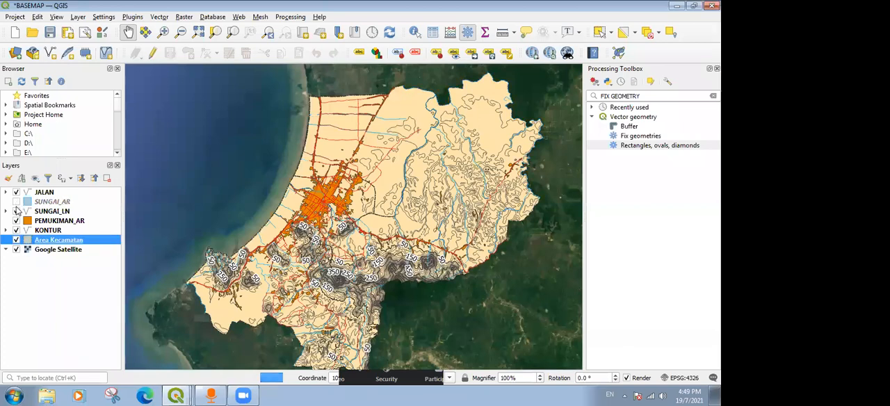
{"action": "left_click", "coordinate": [16, 210]}
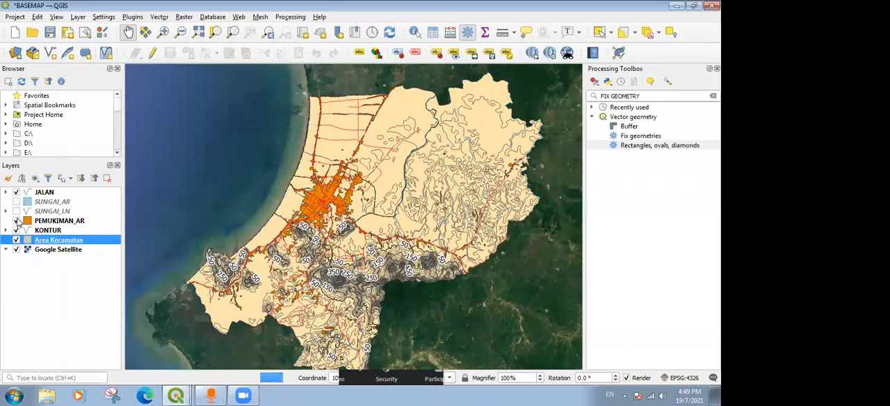
{"action": "left_click", "coordinate": [16, 221]}
{"action": "left_click", "coordinate": [16, 231]}
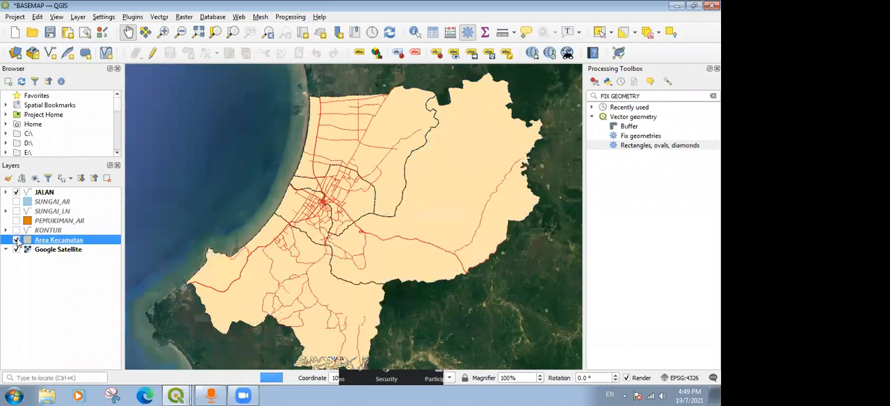
{"action": "left_click", "coordinate": [16, 240]}
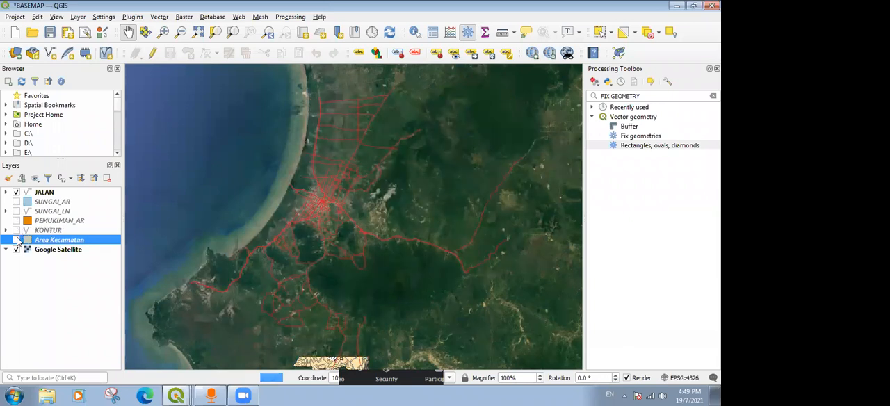
Show the SUNGAI_AR, SUNGAI_LN and PEMUKIMAN_AR layers again on top of the satellite imagery.
{"action": "left_click", "coordinate": [17, 201]}
{"action": "left_click", "coordinate": [17, 212]}
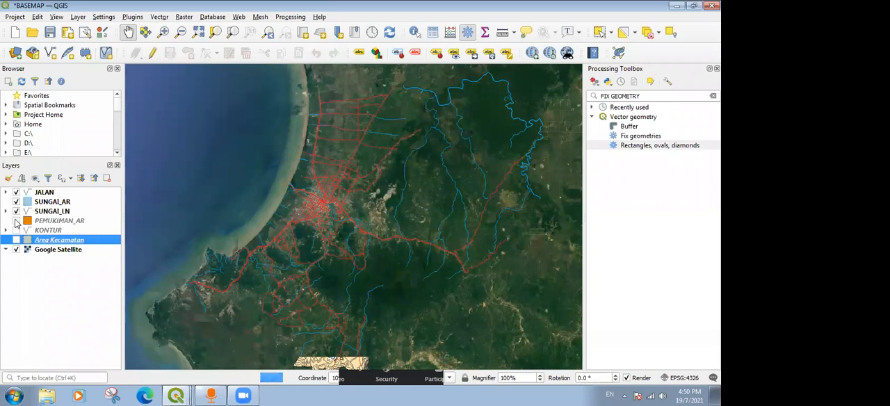
{"action": "left_click", "coordinate": [17, 220]}
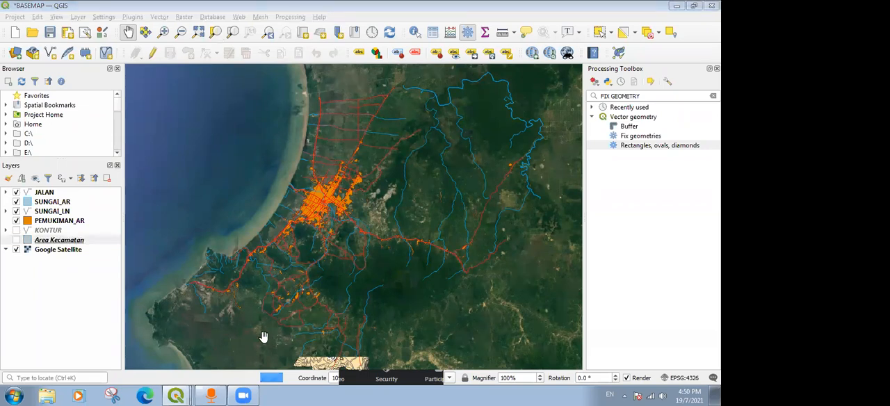
Switch to the Basemap RBI A4 layout and refresh Map 1 with the current satellite imagery and visible layers.
{"action": "mouse_move", "coordinate": [176, 394]}
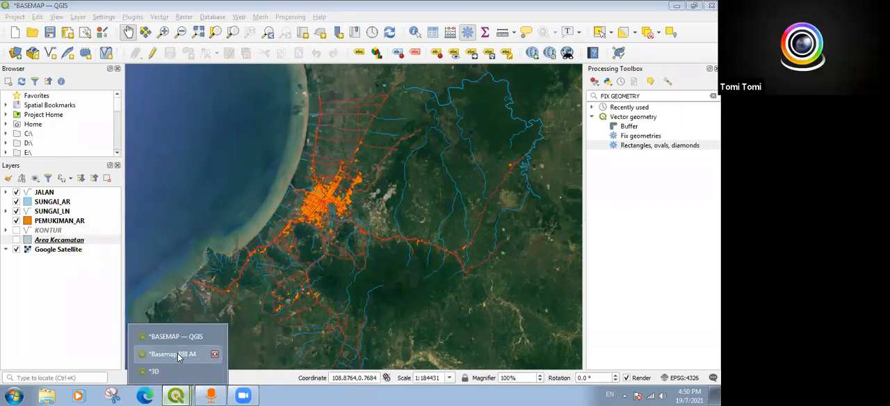
{"action": "left_click", "coordinate": [177, 353]}
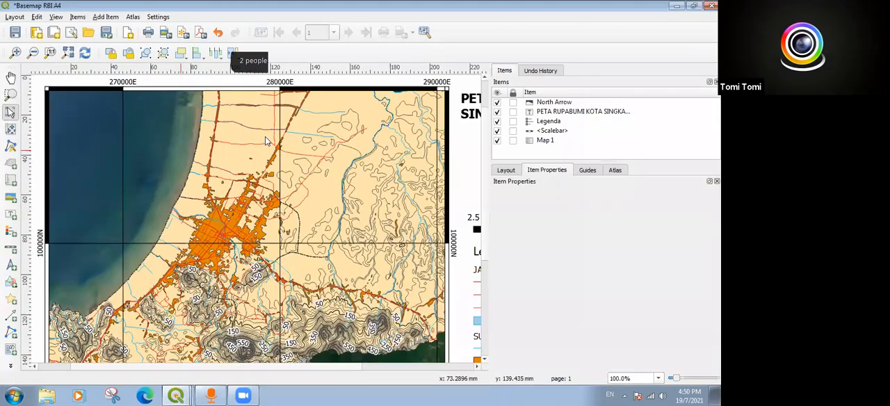
{"action": "left_click", "coordinate": [470, 135]}
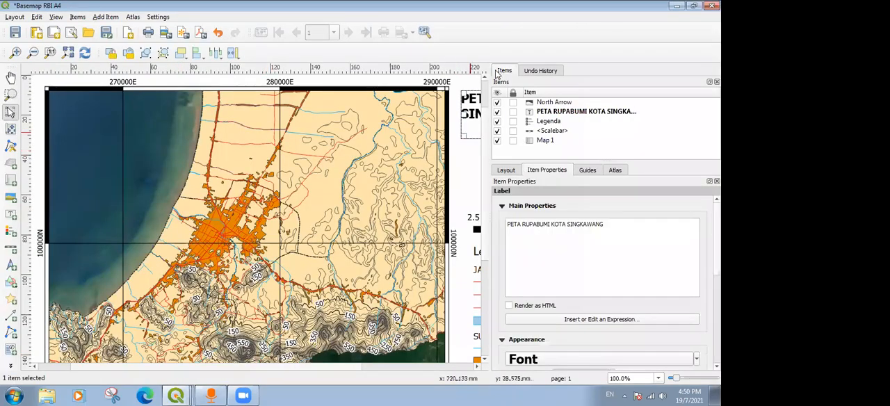
{"action": "left_click", "coordinate": [475, 176]}
{"action": "left_click", "coordinate": [410, 177]}
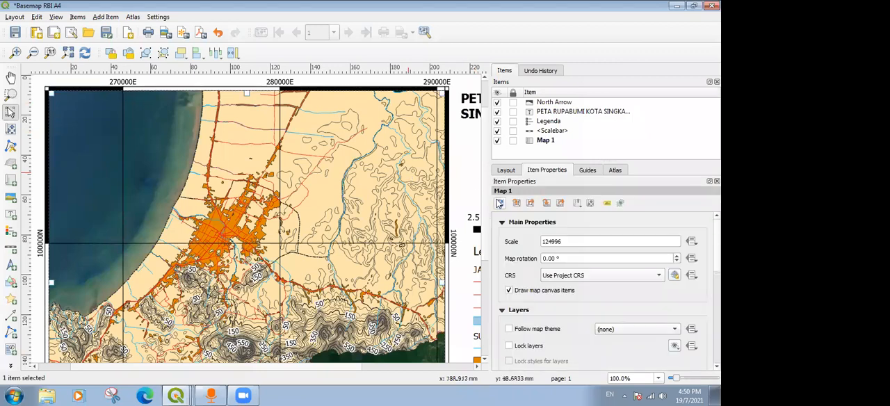
{"action": "left_click", "coordinate": [499, 202]}
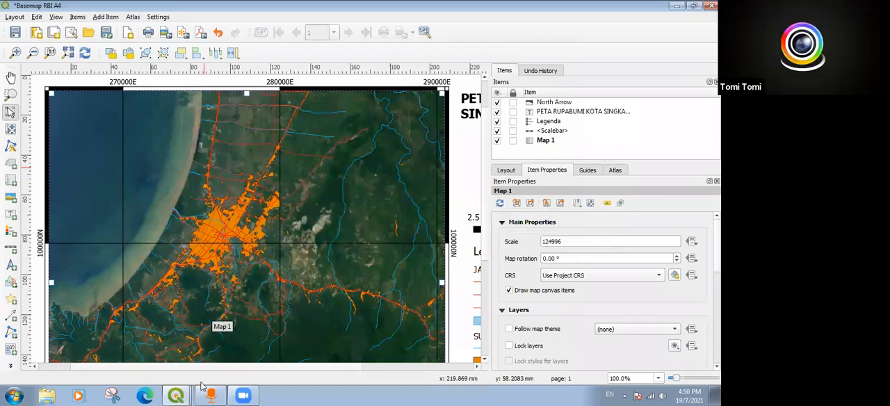
{"action": "left_click", "coordinate": [405, 5]}
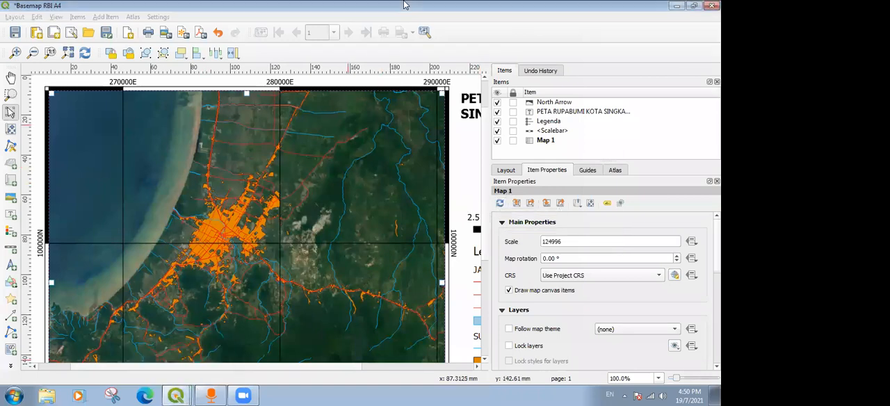
{"action": "left_click", "coordinate": [38, 85]}
{"action": "left_click", "coordinate": [10, 78]}
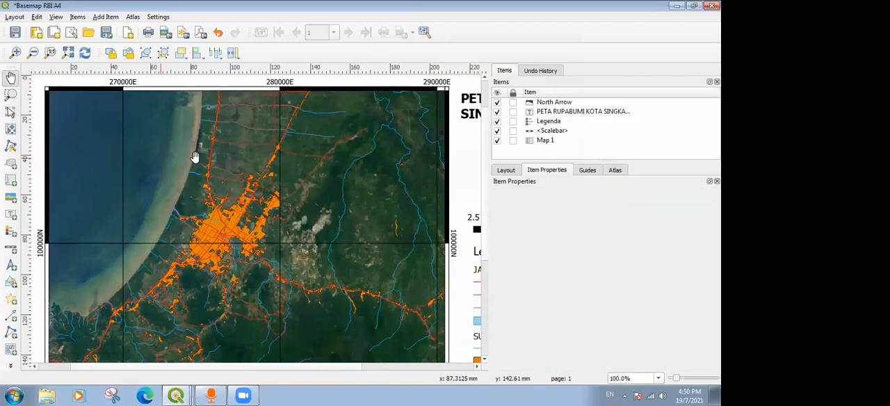
{"action": "scroll", "coordinate": [180, 195], "scroll_direction": "down", "scroll_amount": 1}
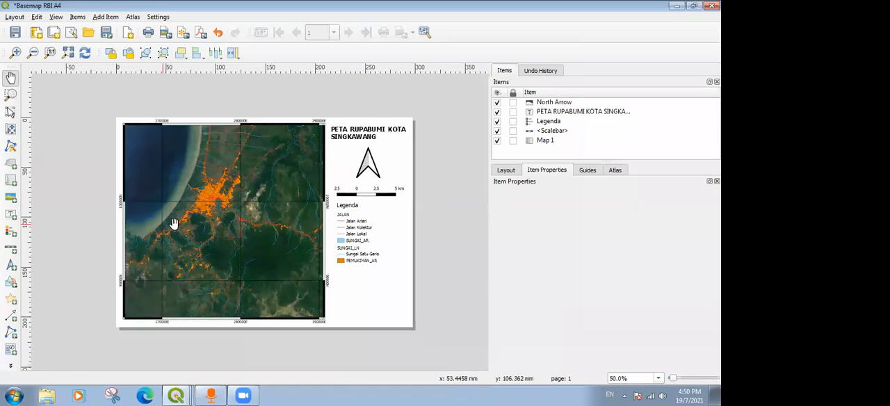
{"action": "scroll", "coordinate": [174, 223], "scroll_direction": "up", "scroll_amount": 1}
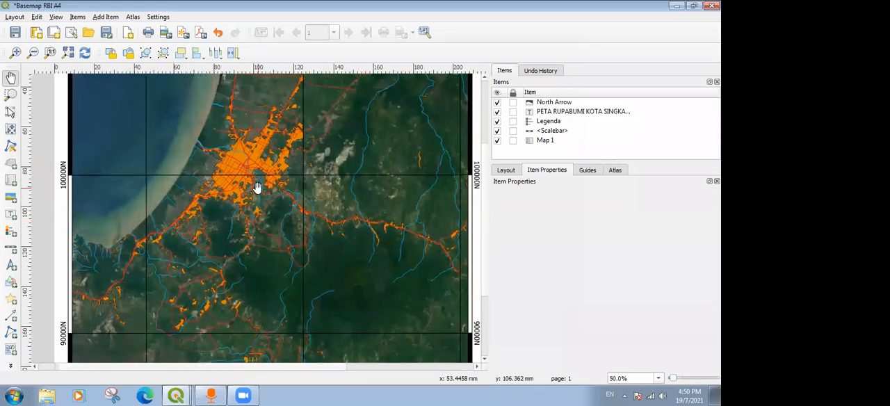
{"action": "scroll", "coordinate": [258, 188], "scroll_direction": "down", "scroll_amount": 1}
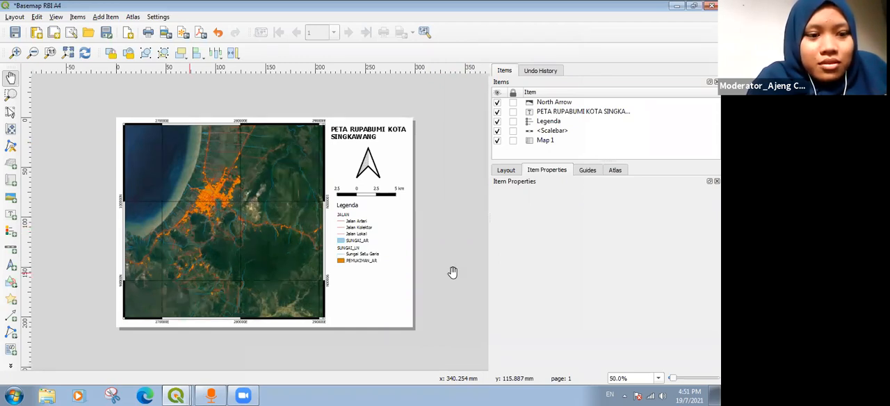
Close the 3D layout window and save the project from the Basemap RBI A4 layout.
{"action": "left_click", "coordinate": [177, 395]}
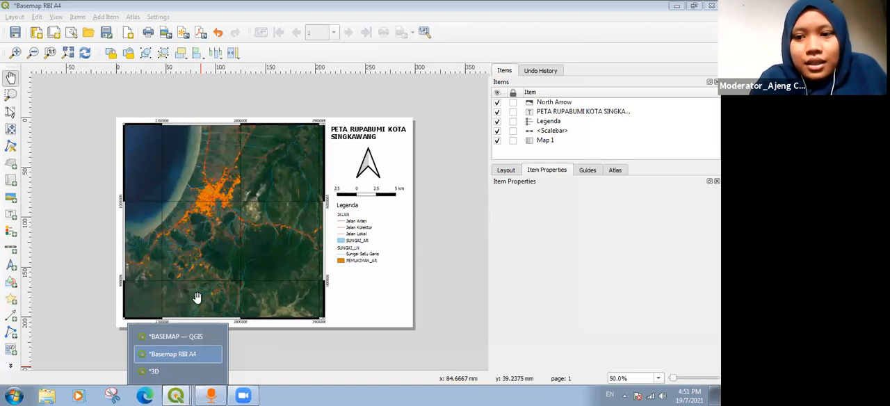
{"action": "left_click", "coordinate": [457, 237]}
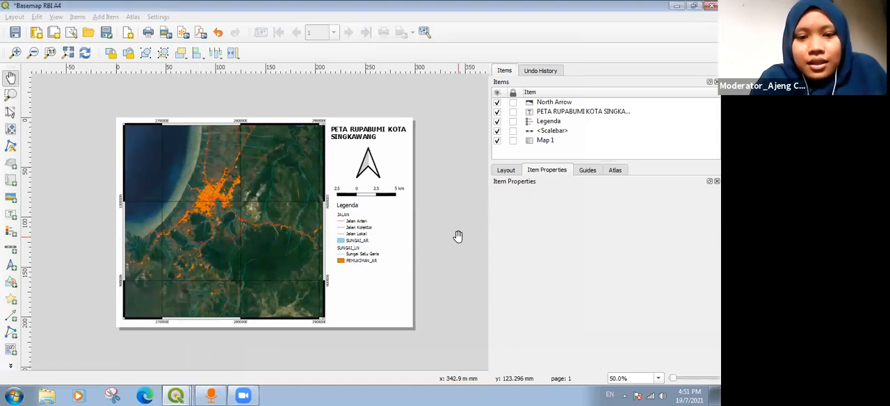
{"action": "left_click", "coordinate": [180, 395]}
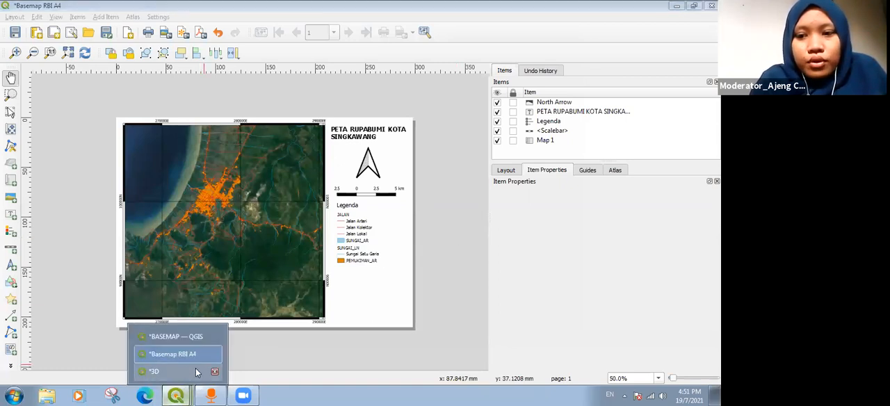
{"action": "left_click", "coordinate": [214, 371]}
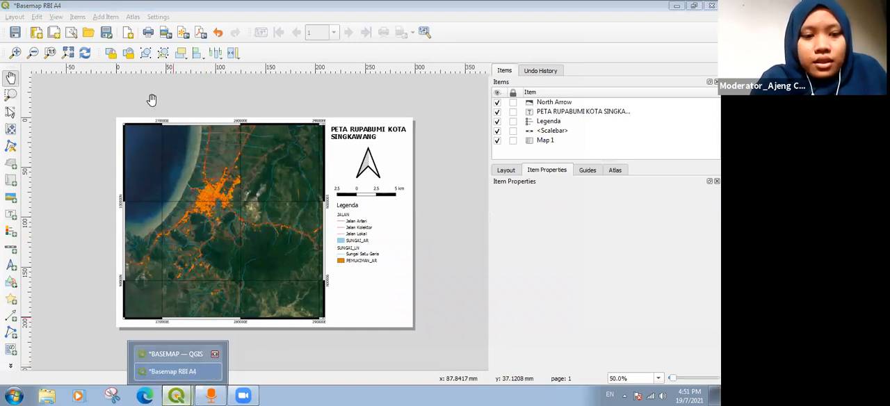
{"action": "left_click", "coordinate": [15, 32]}
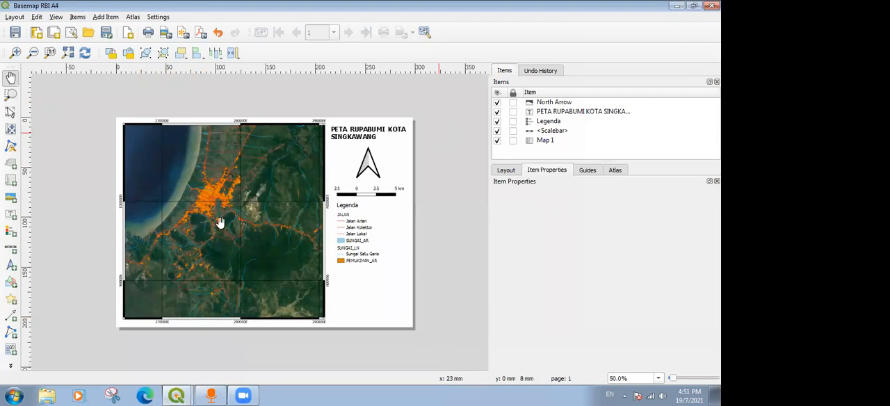
{"action": "left_click", "coordinate": [12, 17]}
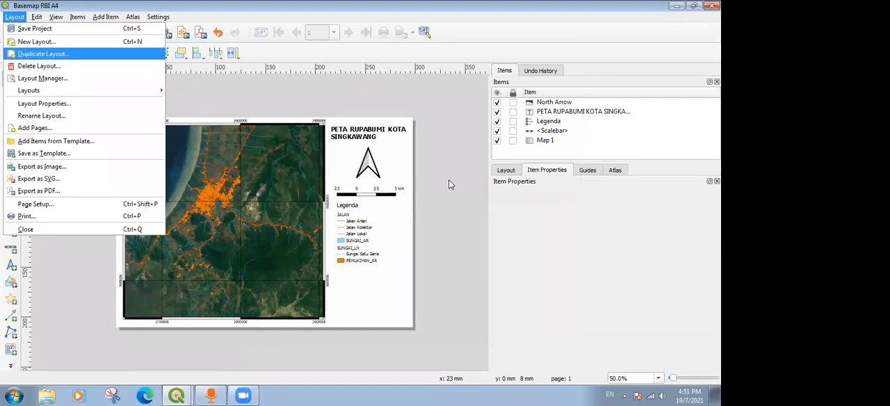
{"action": "left_click", "coordinate": [273, 105]}
{"action": "left_click", "coordinate": [7, 17]}
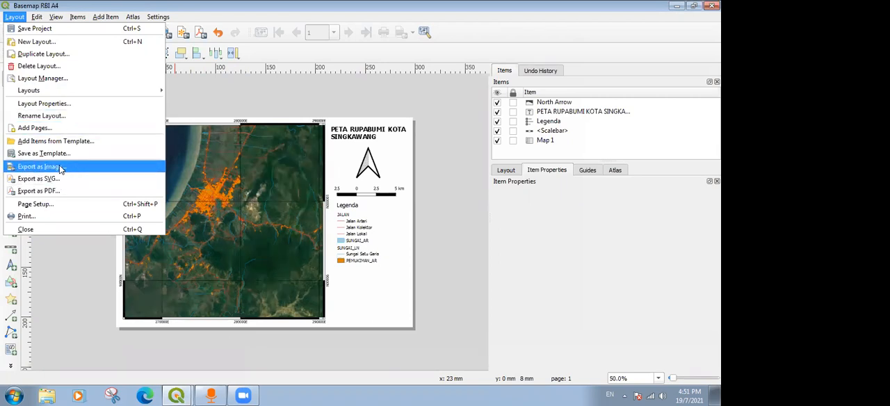
{"action": "left_click", "coordinate": [310, 105]}
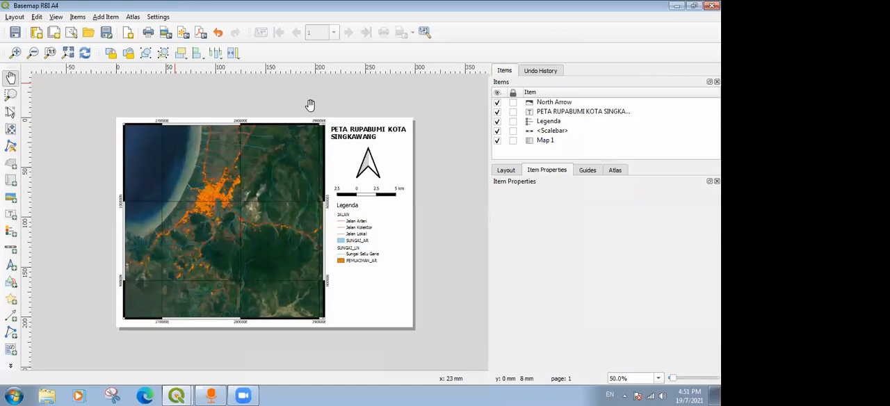
Switch to the main BASEMAP project window and show the KONTUR and Area Kecamatan layers together with Google Satellite.
{"action": "left_click", "coordinate": [183, 394]}
{"action": "left_click", "coordinate": [175, 354]}
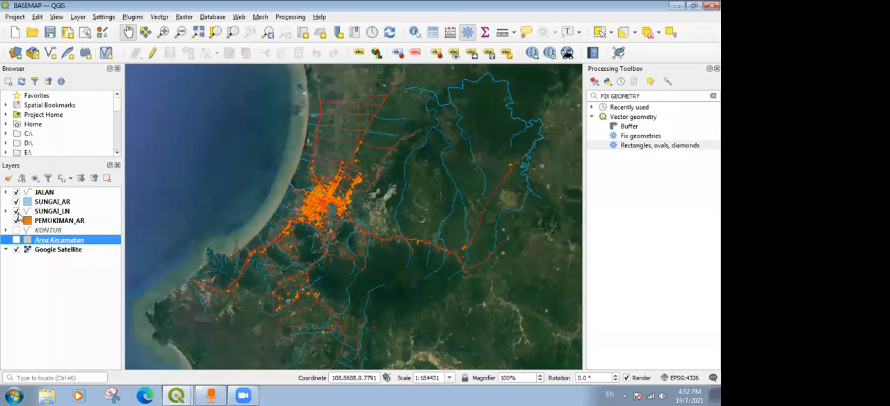
{"action": "left_click", "coordinate": [16, 231]}
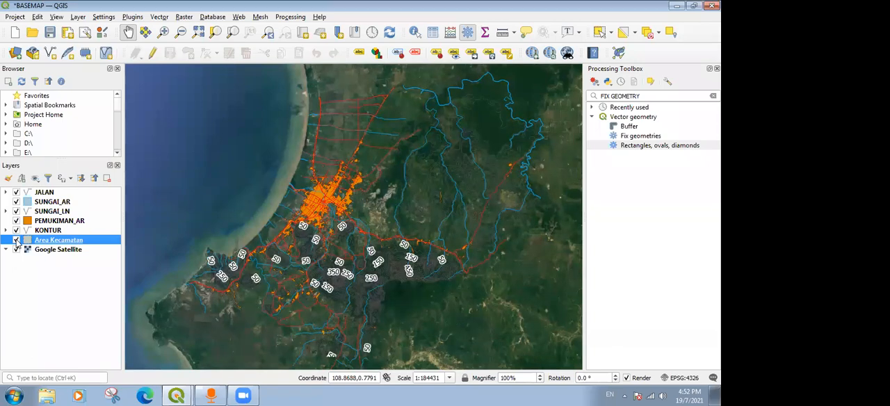
{"action": "left_click", "coordinate": [16, 240]}
{"action": "left_click", "coordinate": [17, 250]}
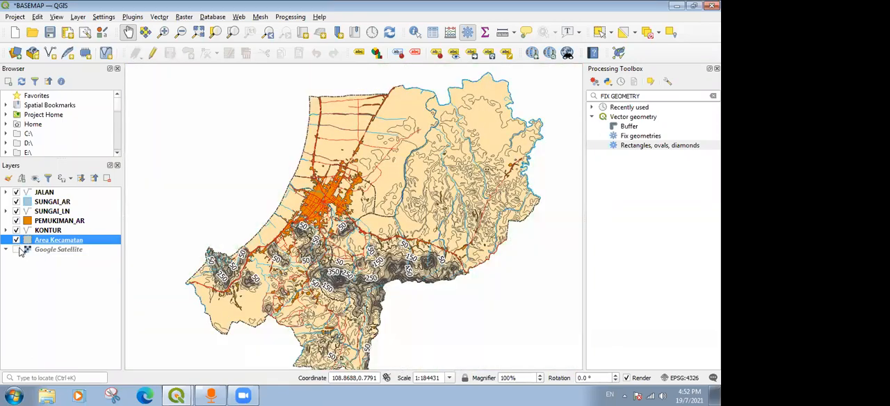
{"action": "left_click", "coordinate": [16, 250]}
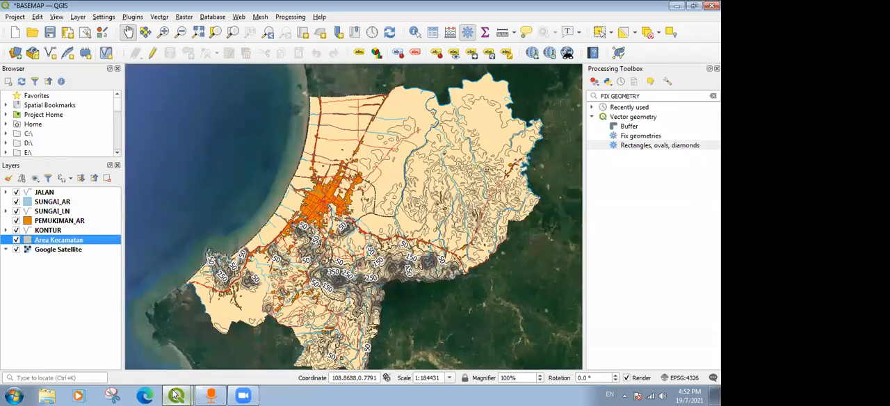
Return to the Basemap RBI A4 layout and refresh Map 1 with the contour and district area layers.
{"action": "left_click", "coordinate": [175, 396]}
{"action": "left_click", "coordinate": [172, 372]}
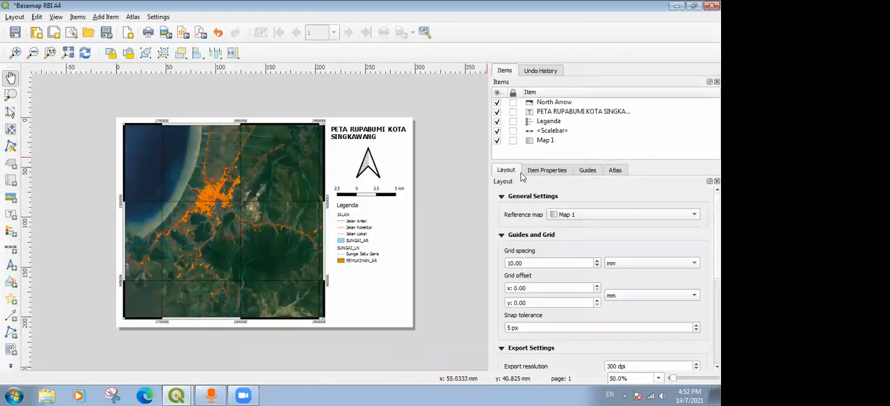
{"action": "left_click", "coordinate": [11, 114]}
{"action": "left_click", "coordinate": [192, 166]}
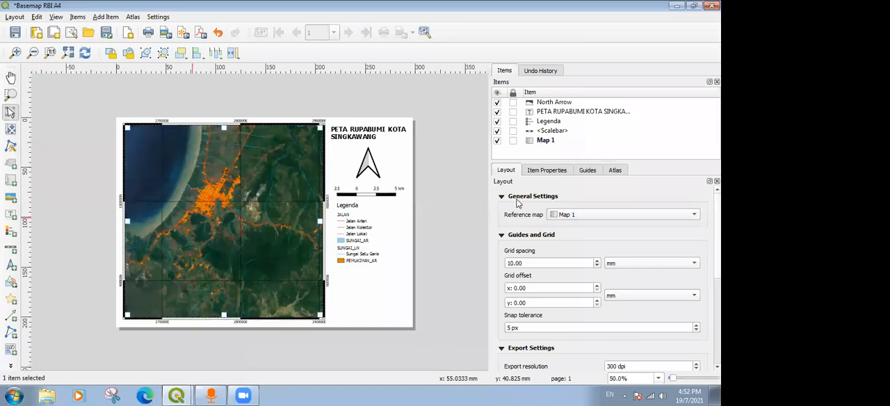
{"action": "left_click", "coordinate": [535, 171]}
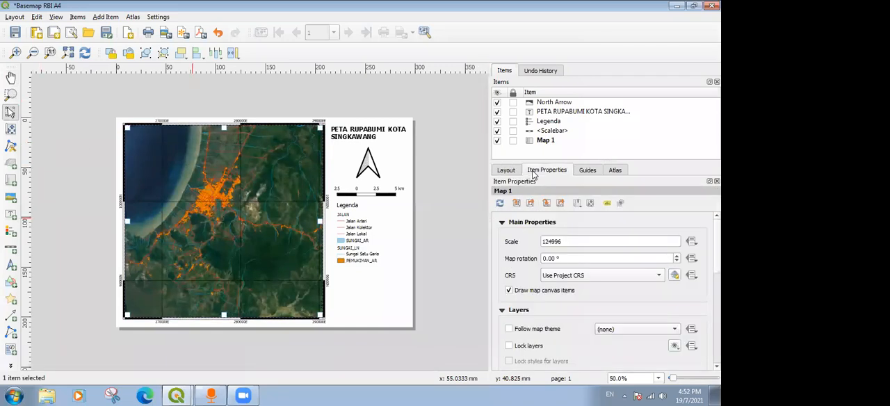
{"action": "left_click", "coordinate": [500, 203]}
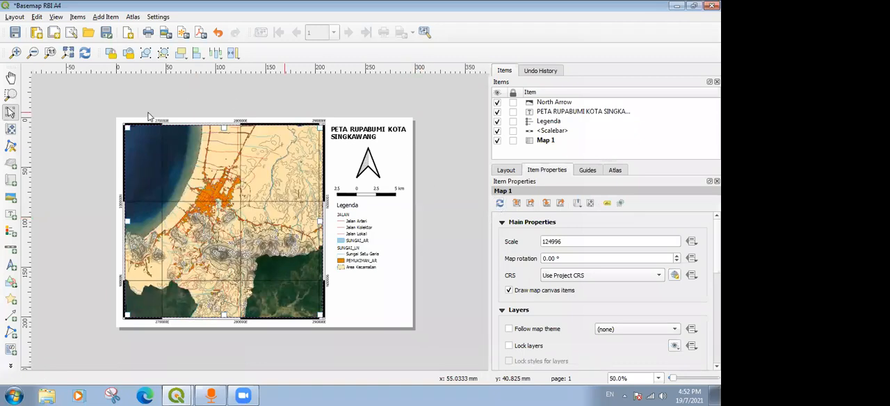
Start exporting the layout as the JPEG image Basemap RBI A4.jpeg in the TUTORIAL QGIS 20210717 folder.
{"action": "left_click", "coordinate": [15, 16]}
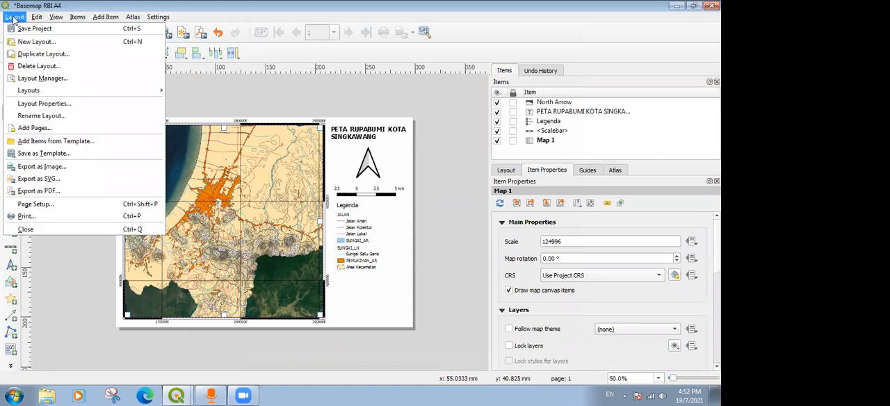
{"action": "left_click", "coordinate": [70, 169]}
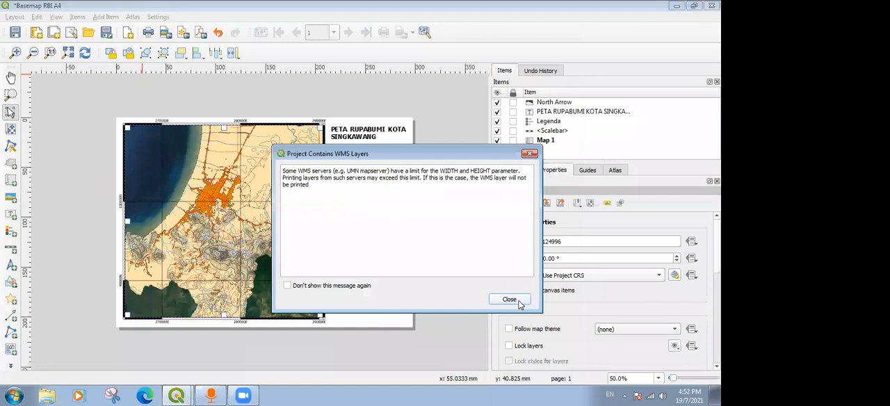
{"action": "left_click", "coordinate": [520, 302]}
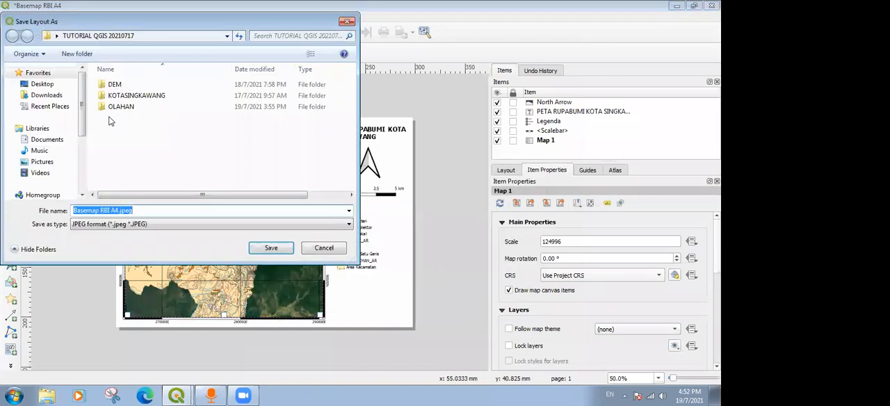
{"action": "left_click", "coordinate": [145, 228]}
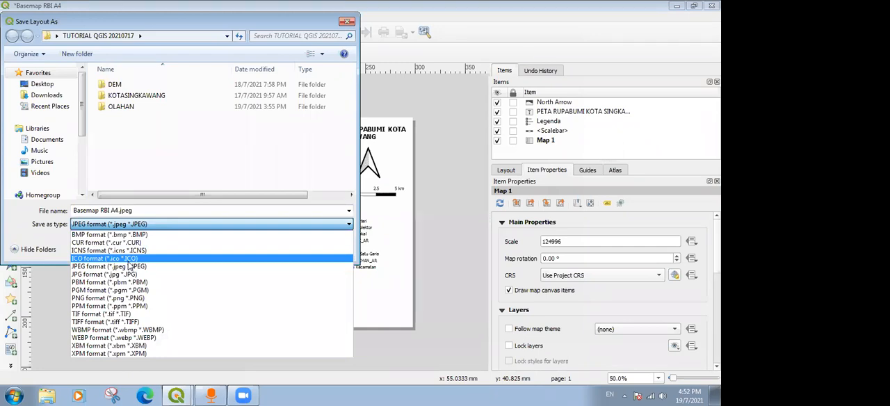
{"action": "left_click", "coordinate": [129, 259]}
{"action": "left_click", "coordinate": [133, 224]}
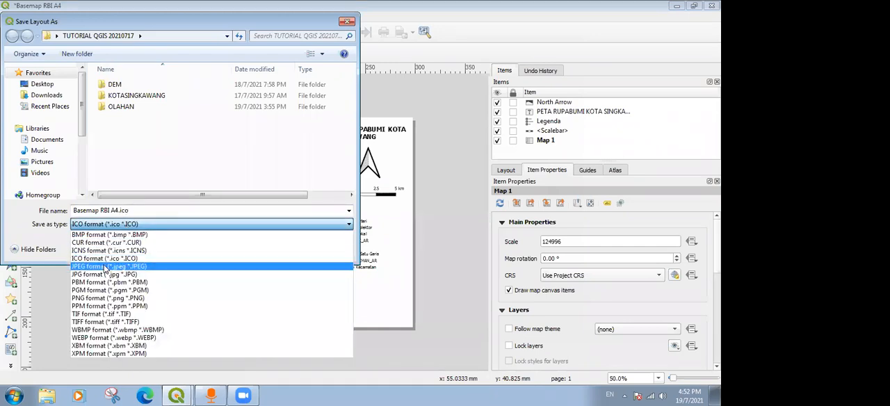
{"action": "left_click", "coordinate": [108, 266]}
{"action": "left_click", "coordinate": [277, 251]}
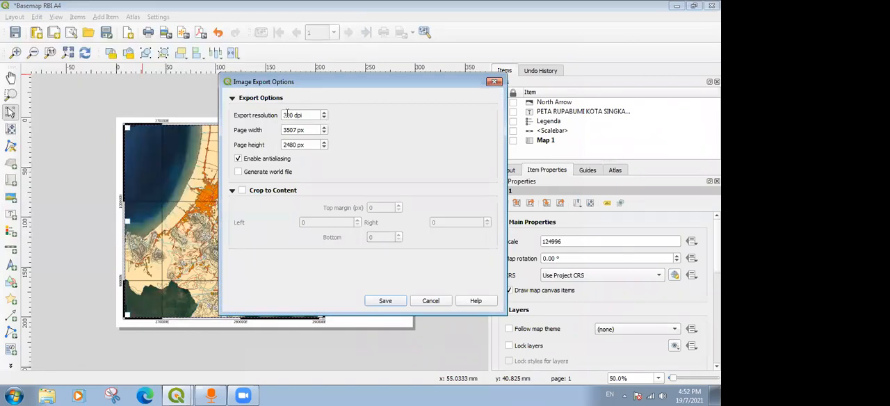
Review the resolution, page size and world file options, and complete the image export at 300 dpi.
{"action": "double_click", "coordinate": [285, 115]}
{"action": "left_click", "coordinate": [305, 131]}
{"action": "left_click", "coordinate": [269, 173]}
{"action": "left_click", "coordinate": [269, 173]}
{"action": "left_click", "coordinate": [244, 174]}
{"action": "left_click", "coordinate": [387, 302]}
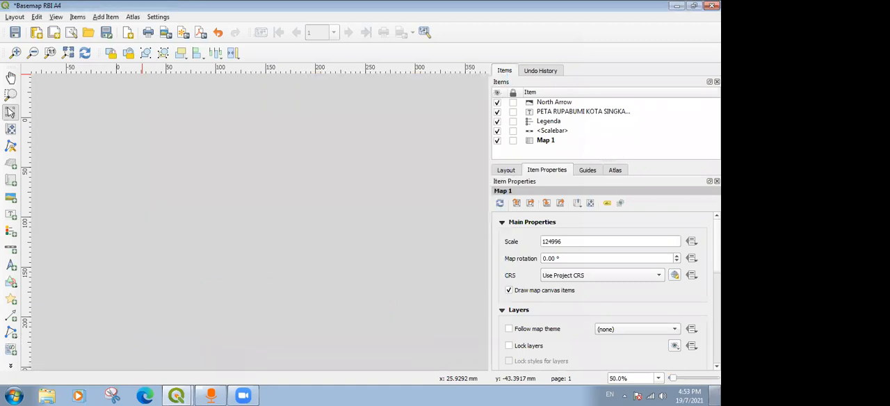
Show the desktop and open the TUTORIAL QGIS 20210717 folder.
{"action": "left_click", "coordinate": [716, 396]}
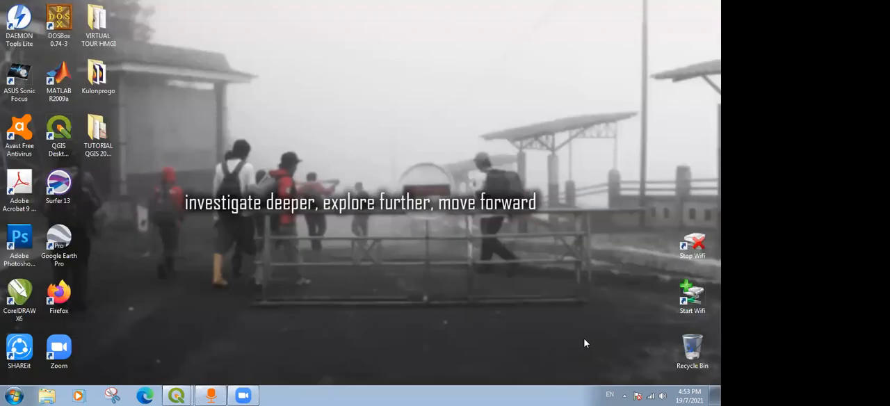
{"action": "left_click", "coordinate": [98, 132]}
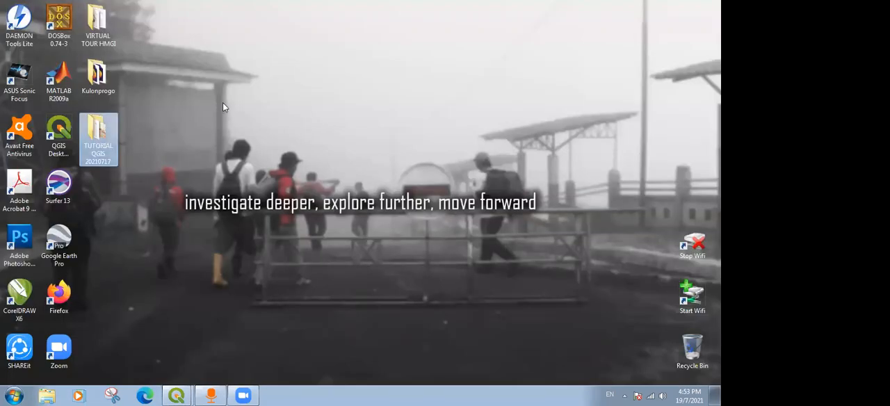
{"action": "double_click", "coordinate": [103, 124]}
{"action": "left_click_drag", "start_coordinate": [459, 72], "coordinate": [297, 45]}
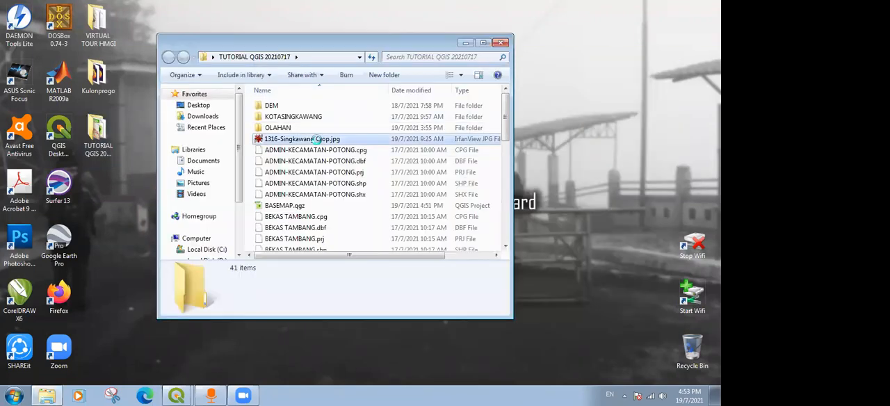
Find the exported Basemap RBI A4.jpeg and its .jgw world file in the folder and check the image's file details.
{"action": "scroll", "coordinate": [331, 179], "scroll_direction": "down", "scroll_amount": 9}
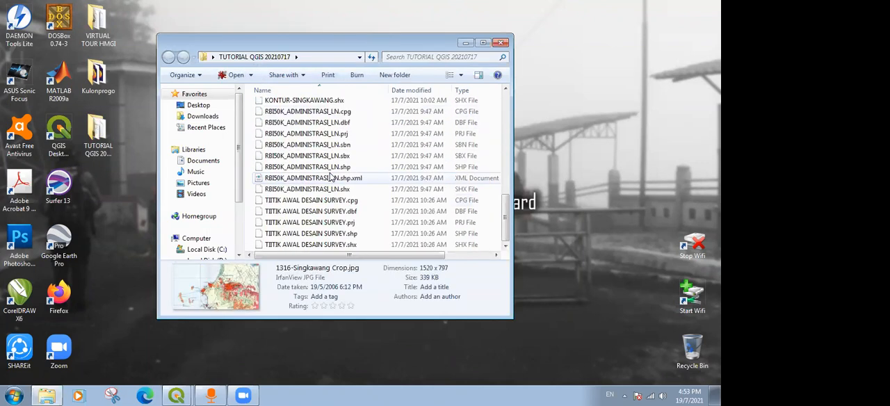
{"action": "scroll", "coordinate": [331, 179], "scroll_direction": "up", "scroll_amount": 7}
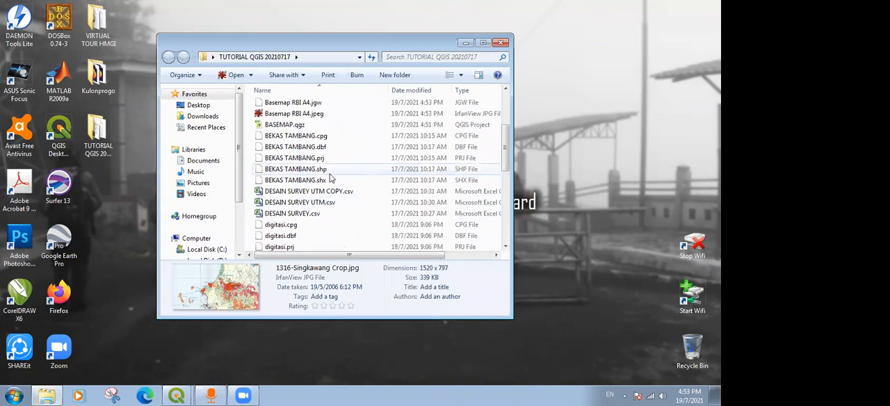
{"action": "scroll", "coordinate": [331, 179], "scroll_direction": "up", "scroll_amount": 4}
{"action": "scroll", "coordinate": [331, 178], "scroll_direction": "down", "scroll_amount": 4}
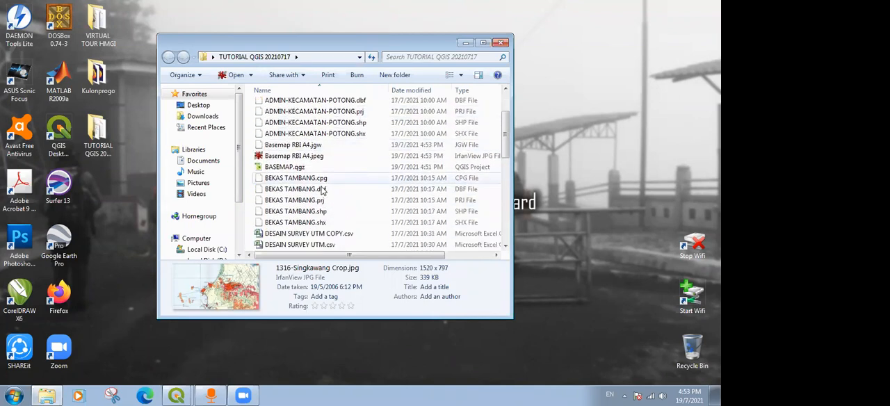
{"action": "left_click", "coordinate": [307, 159]}
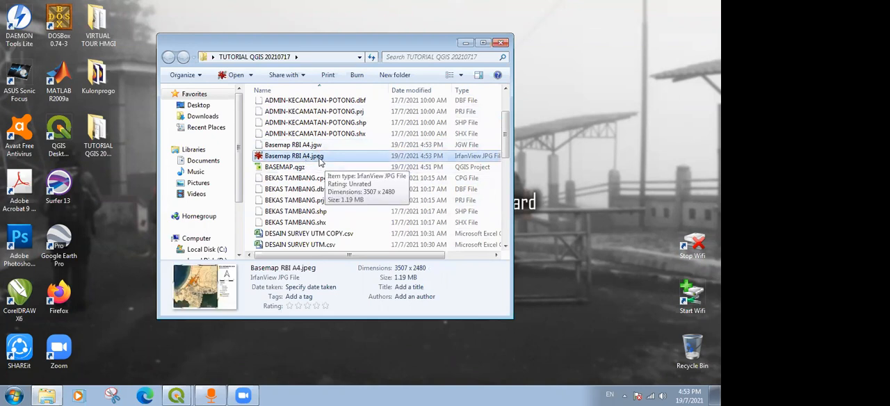
{"action": "left_click", "coordinate": [321, 146]}
{"action": "left_click", "coordinate": [317, 155]}
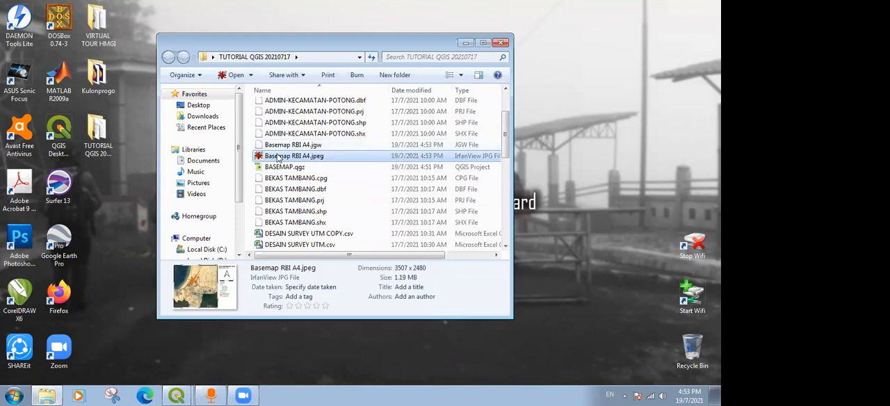
Add Basemap RBI A4.jpeg from the folder to the BASEMAP project and check its alignment with the existing layers.
{"action": "left_click_drag", "start_coordinate": [282, 159], "coordinate": [247, 181]}
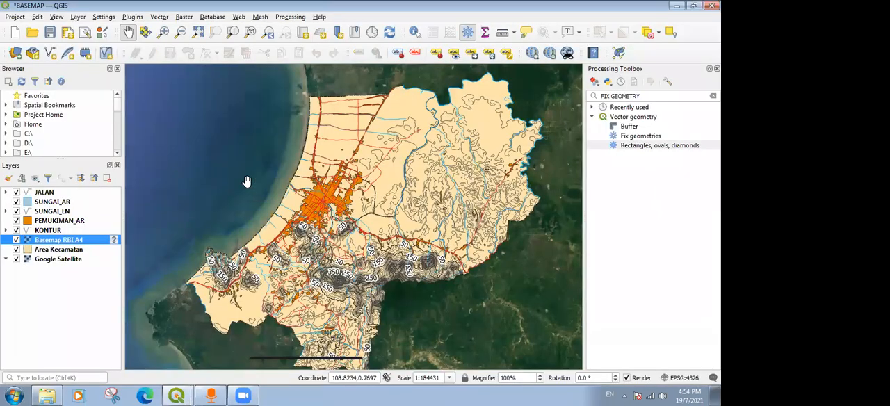
{"action": "scroll", "coordinate": [350, 137], "scroll_direction": "down", "scroll_amount": 1}
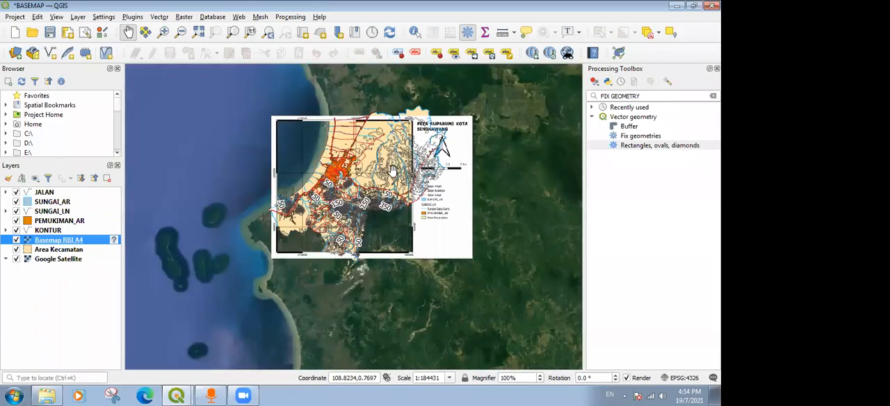
{"action": "scroll", "coordinate": [392, 171], "scroll_direction": "up", "scroll_amount": 1}
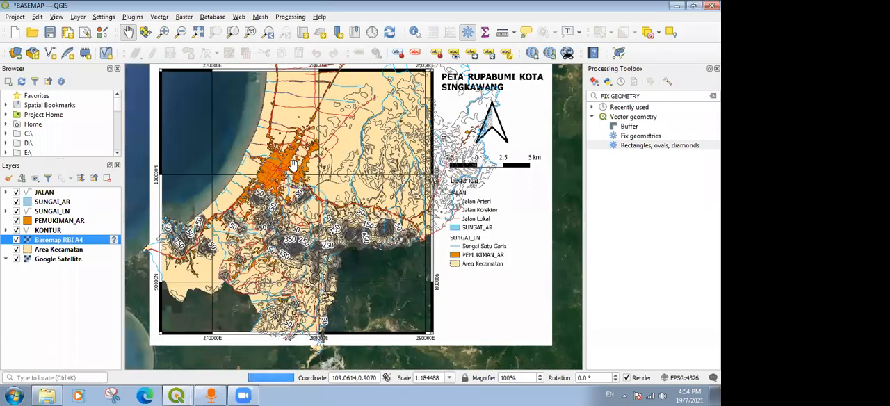
{"action": "scroll", "coordinate": [292, 165], "scroll_direction": "down", "scroll_amount": 1}
Hide Area Kecamatan, Google Satellite, KONTUR, PEMUKIMAN_AR, SUNGAI_LN, SUNGAI_AR and JALAN so that only Basemap RBI A4 is shown.
{"action": "left_click", "coordinate": [16, 249]}
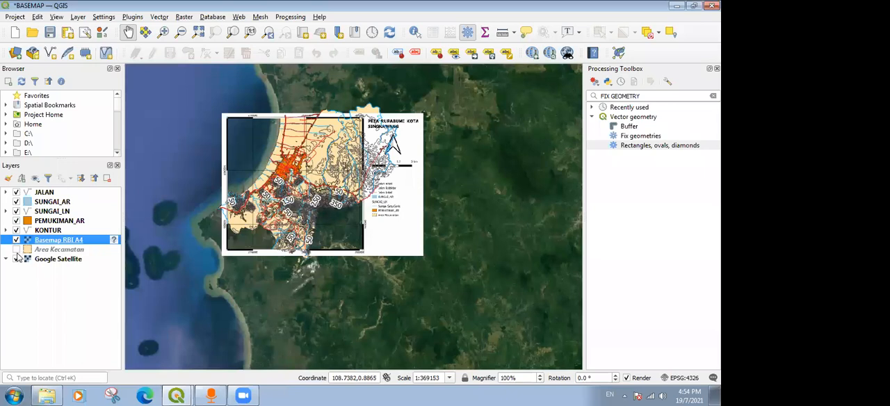
{"action": "left_click", "coordinate": [16, 259]}
{"action": "left_click", "coordinate": [16, 230]}
{"action": "left_click", "coordinate": [16, 221]}
{"action": "left_click", "coordinate": [16, 211]}
{"action": "left_click", "coordinate": [16, 202]}
{"action": "left_click", "coordinate": [16, 192]}
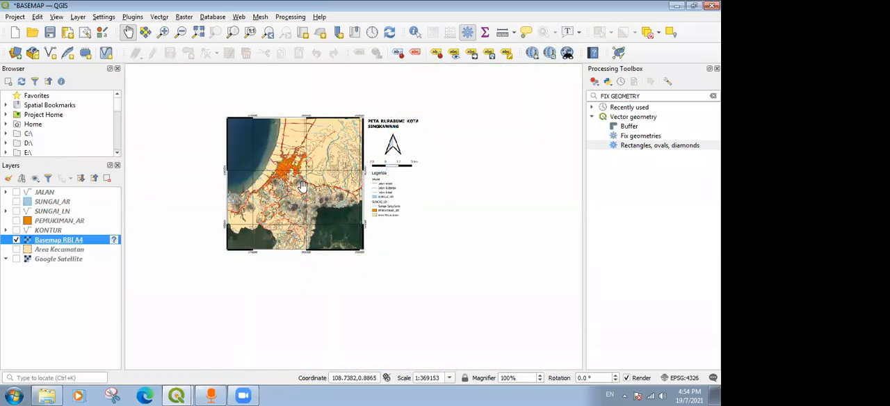
{"action": "scroll", "coordinate": [303, 186], "scroll_direction": "up", "scroll_amount": 1}
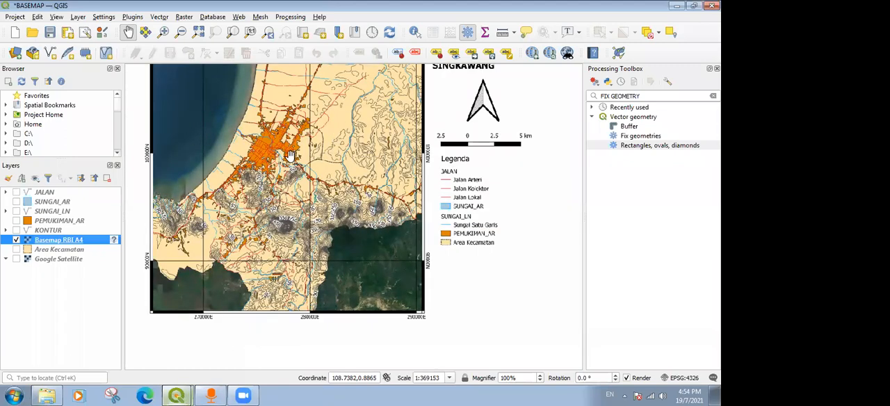
Return to the Basemap RBI A4 layout and export it as the image Basemap RBI A4.tif at 300 dpi with a world file.
{"action": "left_click", "coordinate": [176, 395]}
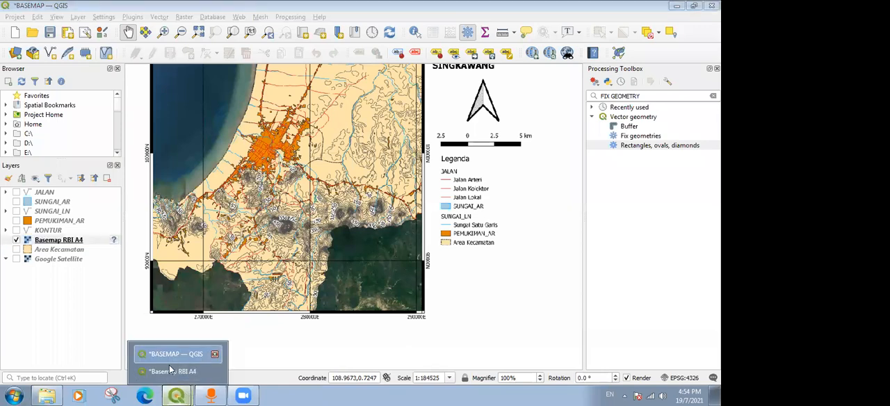
{"action": "left_click", "coordinate": [171, 370]}
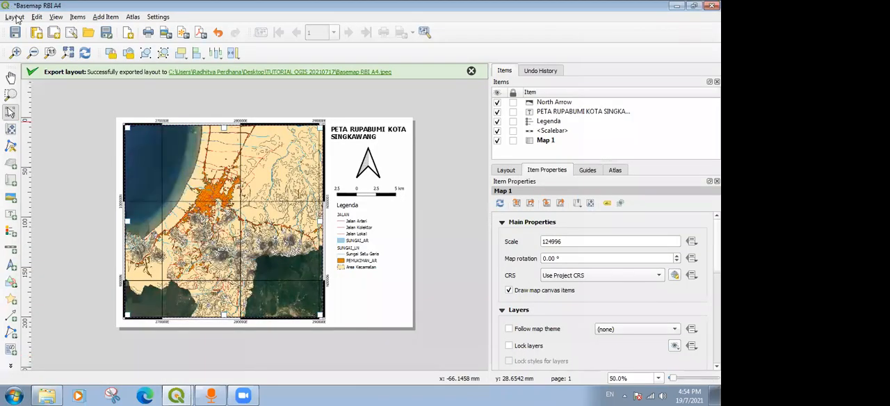
{"action": "left_click", "coordinate": [15, 17]}
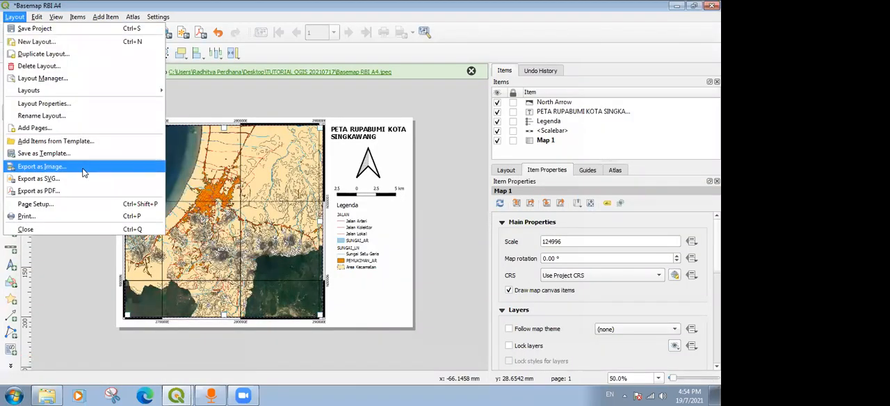
{"action": "left_click", "coordinate": [83, 173]}
{"action": "left_click", "coordinate": [146, 224]}
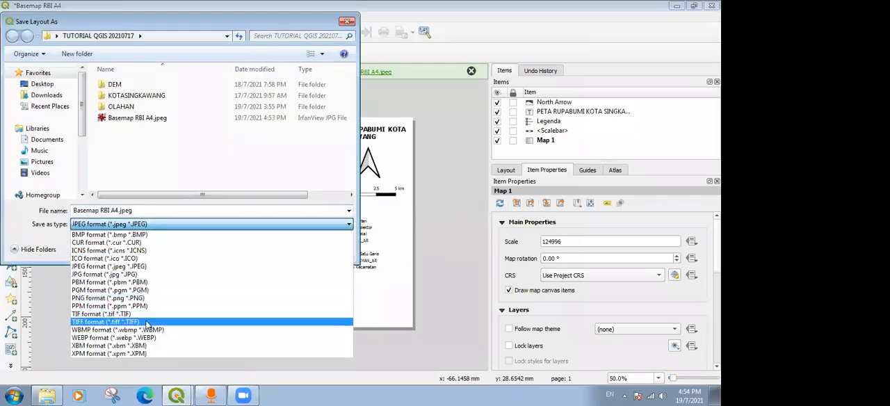
{"action": "left_click", "coordinate": [145, 322]}
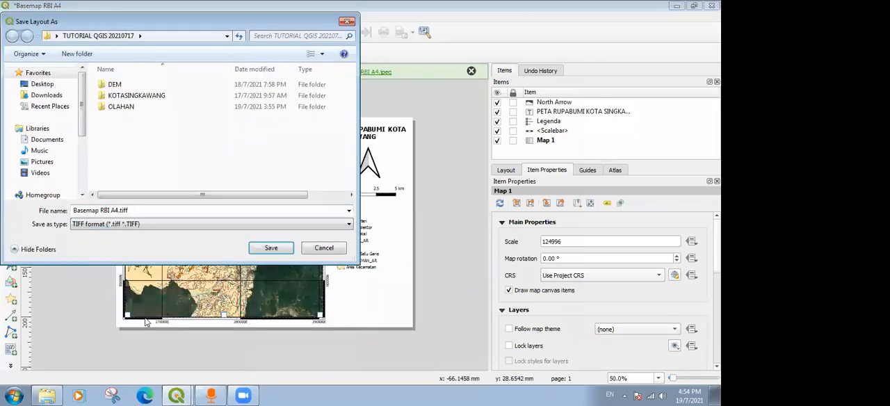
{"action": "left_click", "coordinate": [264, 223]}
{"action": "left_click", "coordinate": [148, 311]}
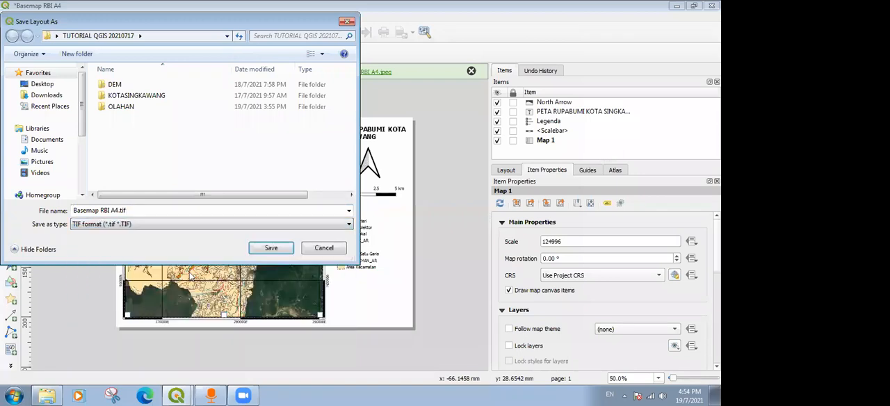
{"action": "left_click", "coordinate": [281, 248]}
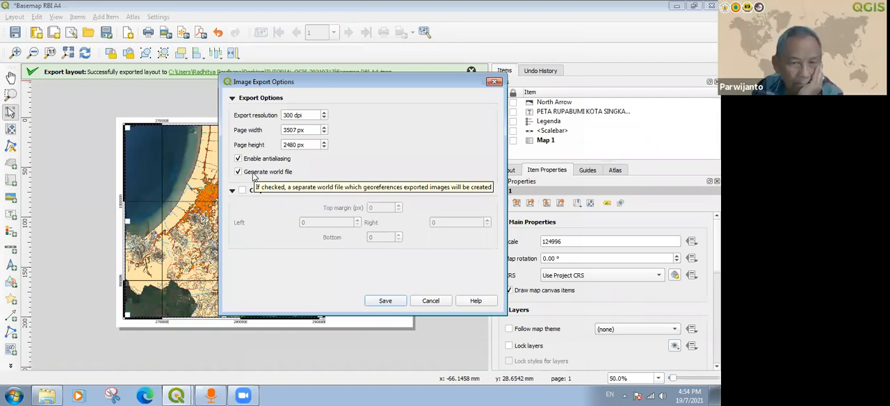
{"action": "left_click", "coordinate": [386, 301]}
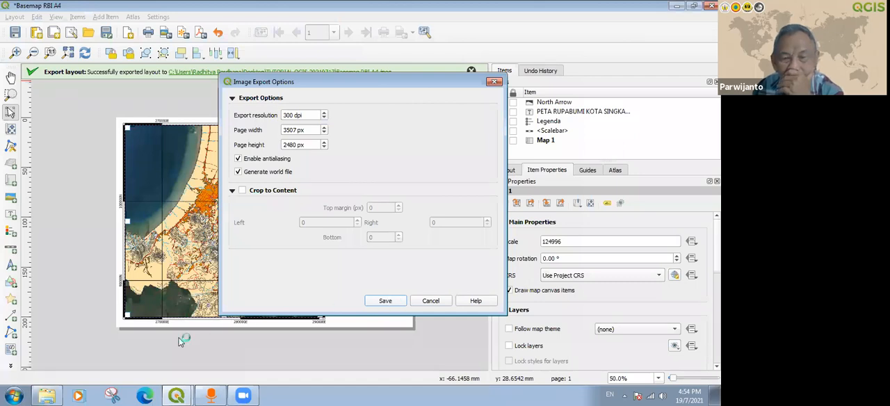
Compare the file details of Basemap RBI A4.tif and Basemap RBI A4.jpeg, close the folder, and dismiss the layout's export message.
{"action": "left_click", "coordinate": [46, 394]}
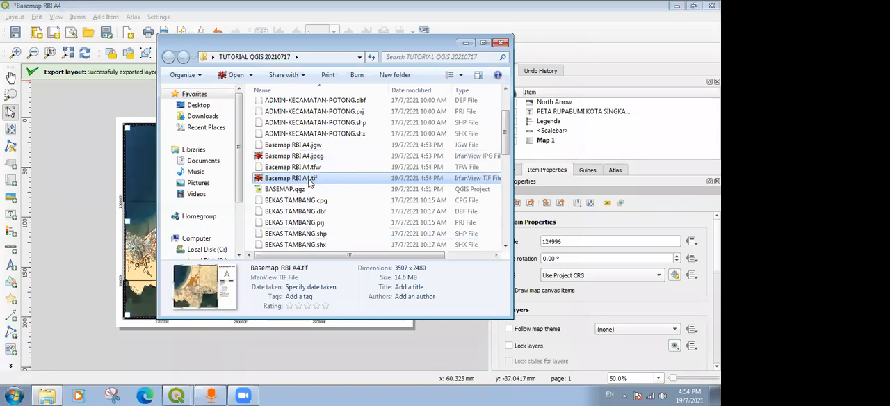
{"action": "left_click", "coordinate": [309, 178]}
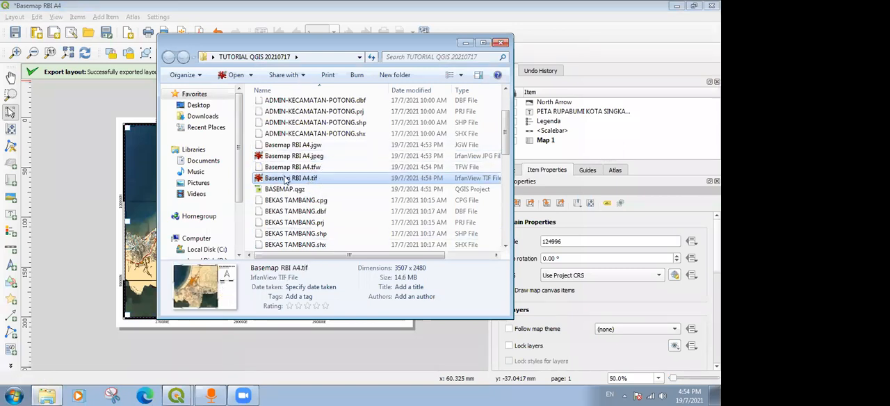
{"action": "left_click", "coordinate": [317, 157]}
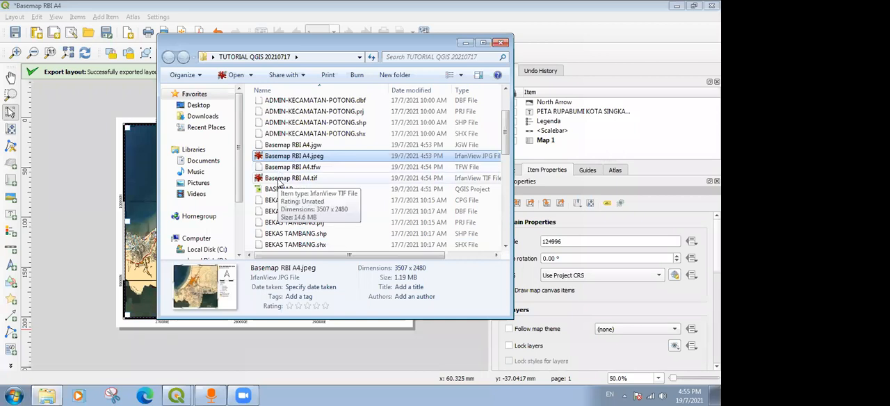
{"action": "left_click", "coordinate": [281, 180]}
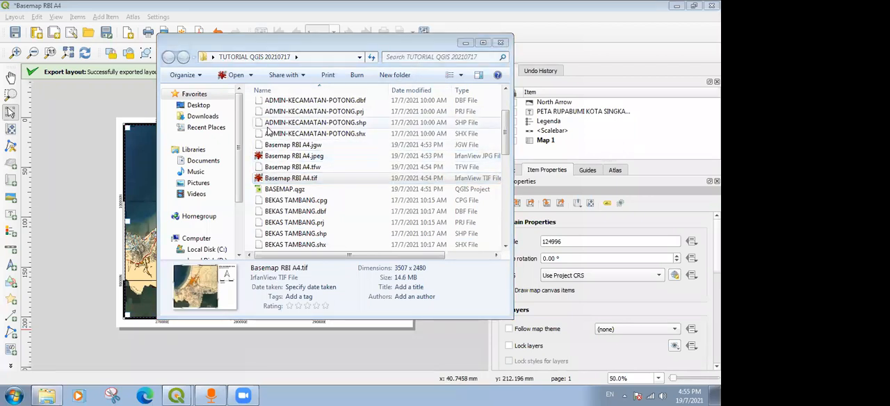
{"action": "left_click", "coordinate": [502, 44]}
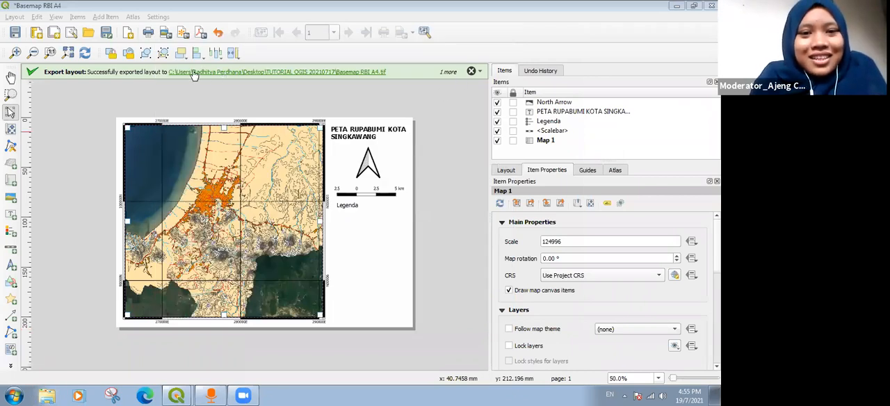
{"action": "left_click", "coordinate": [471, 72]}
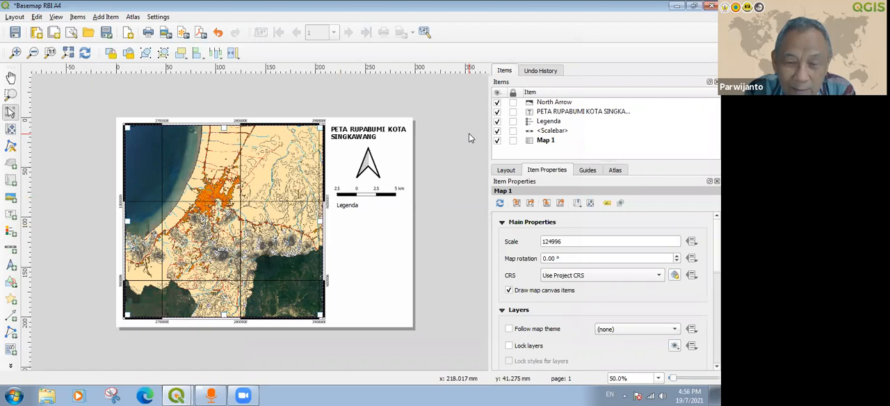
{"action": "left_click", "coordinate": [400, 103]}
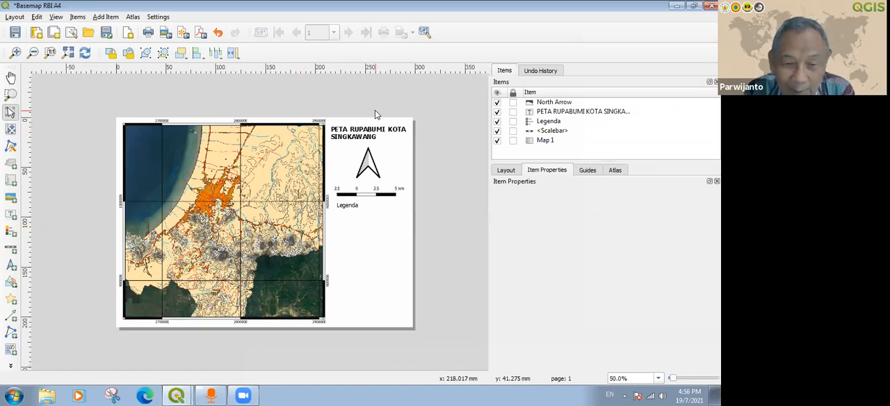
{"action": "left_click", "coordinate": [176, 396]}
{"action": "left_click", "coordinate": [176, 356]}
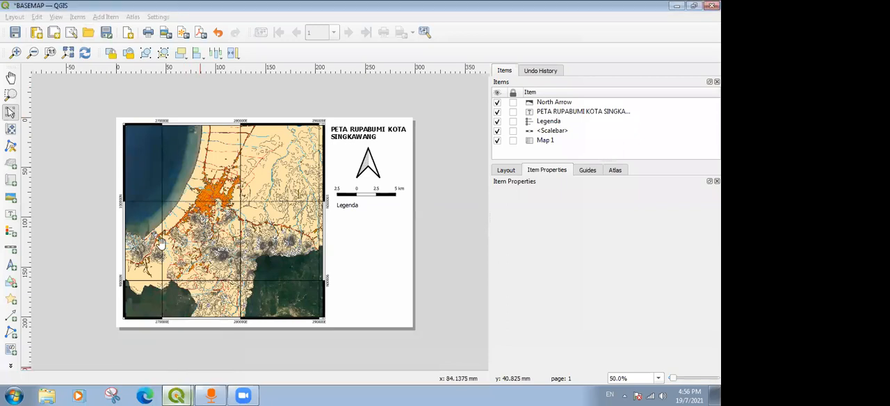
{"action": "left_click", "coordinate": [178, 395]}
{"action": "left_click", "coordinate": [176, 370]}
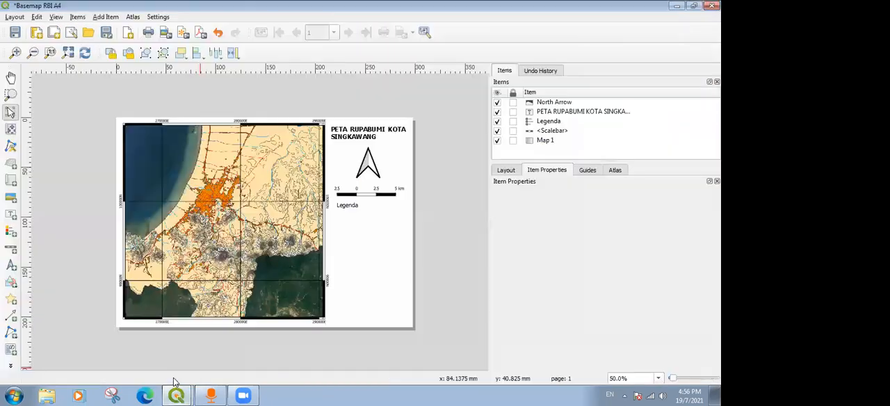
{"action": "left_click", "coordinate": [14, 17]}
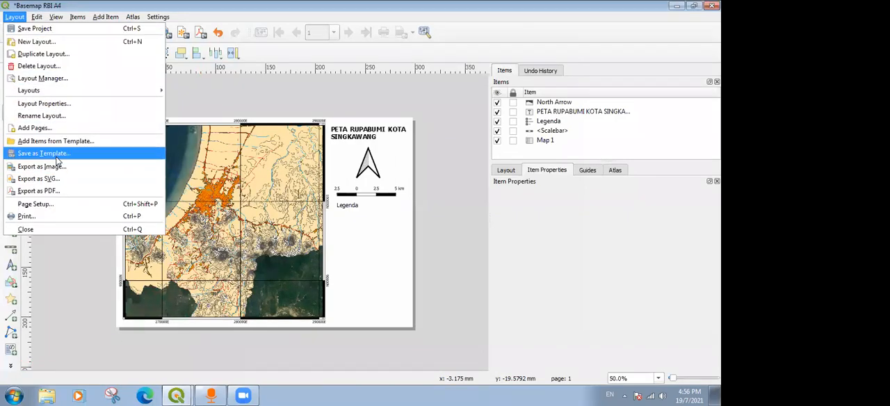
{"action": "left_click", "coordinate": [205, 111]}
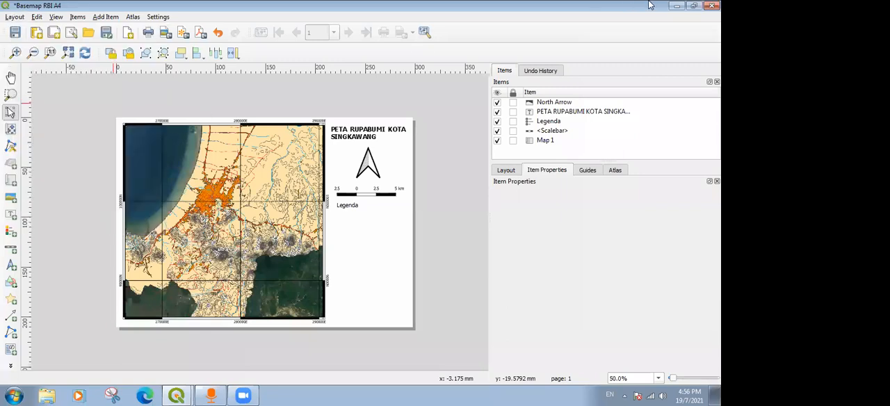
Return to the BASEMAP project and review the vector export formats offered for the SUNGAI_LN layer without saving a file.
{"action": "left_click", "coordinate": [674, 7]}
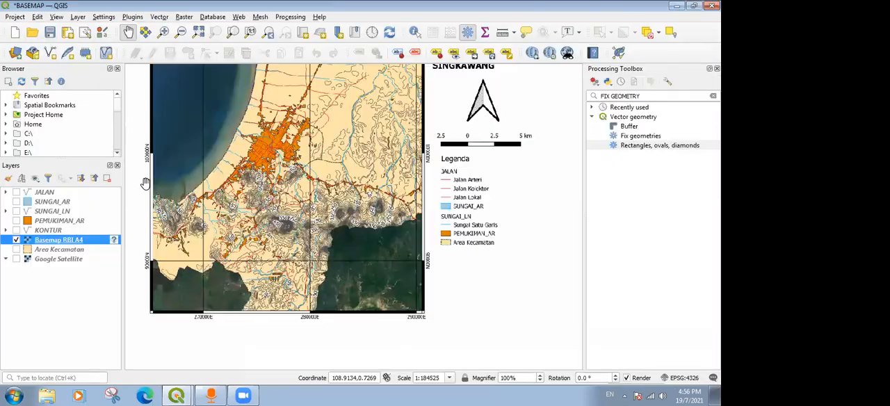
{"action": "left_click", "coordinate": [61, 232]}
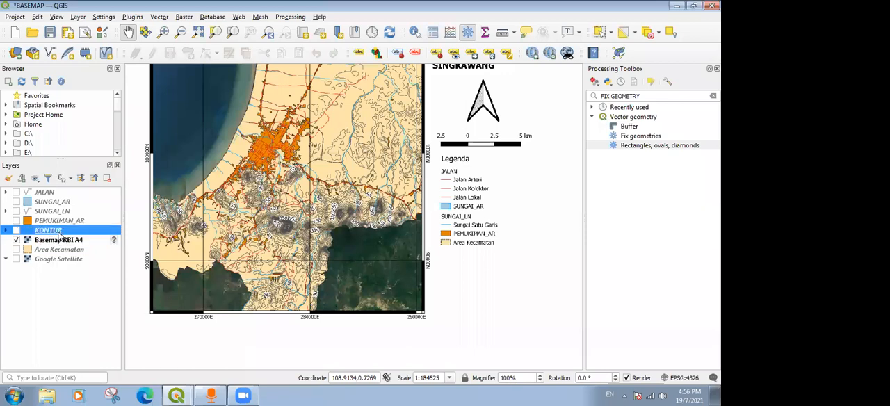
{"action": "right_click", "coordinate": [54, 212]}
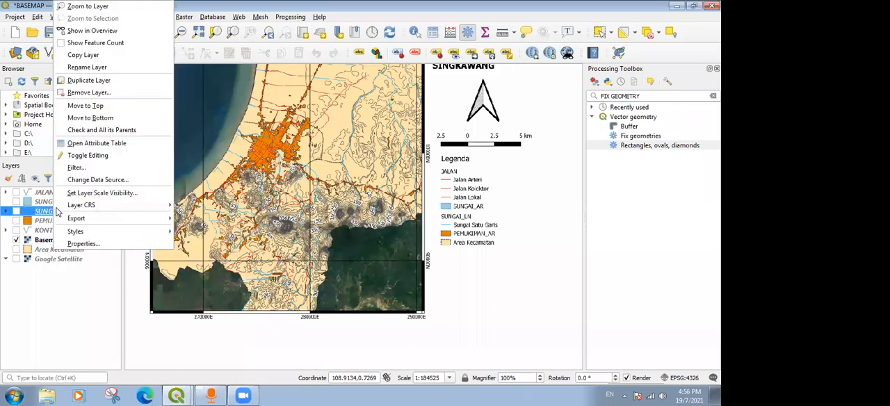
{"action": "mouse_move", "coordinate": [82, 220]}
{"action": "left_click", "coordinate": [190, 221]}
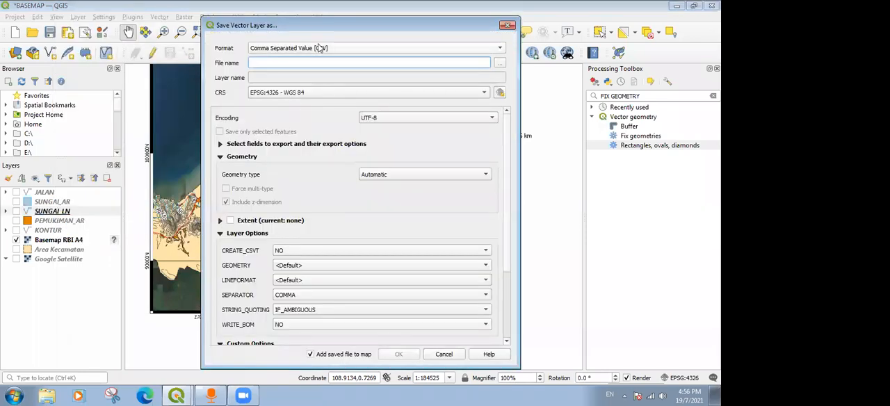
{"action": "left_click", "coordinate": [319, 48]}
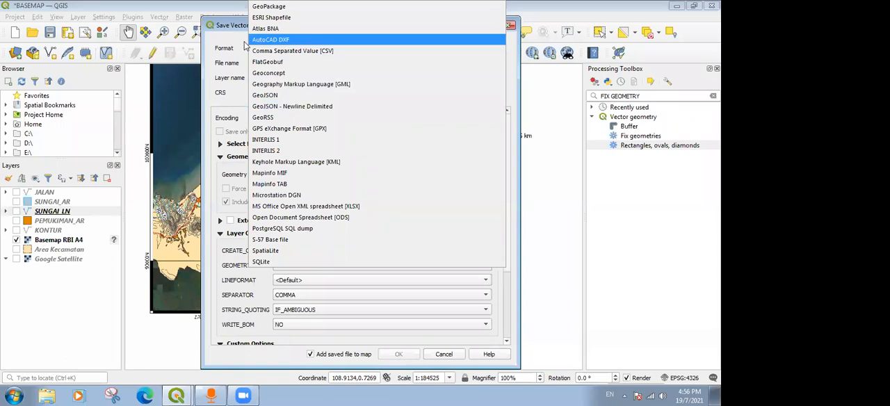
{"action": "left_click", "coordinate": [224, 47]}
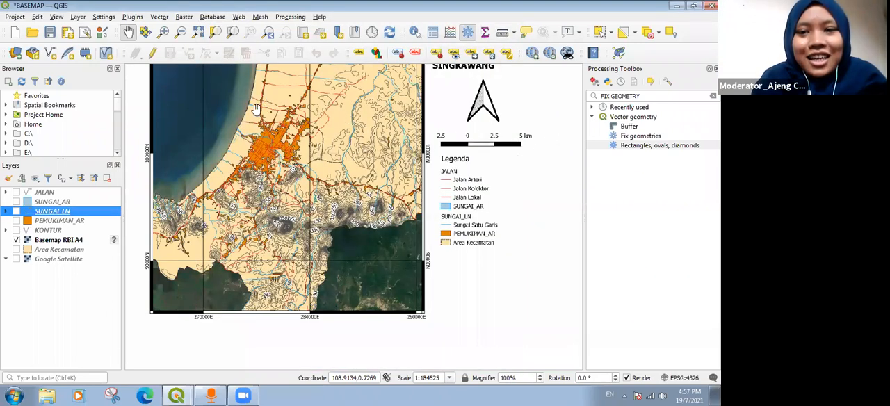
Hide Basemap RBI A4, show Google Satellite, and remove the Google Satellite layer from the project.
{"action": "left_click_drag", "start_coordinate": [248, 114], "coordinate": [247, 144]}
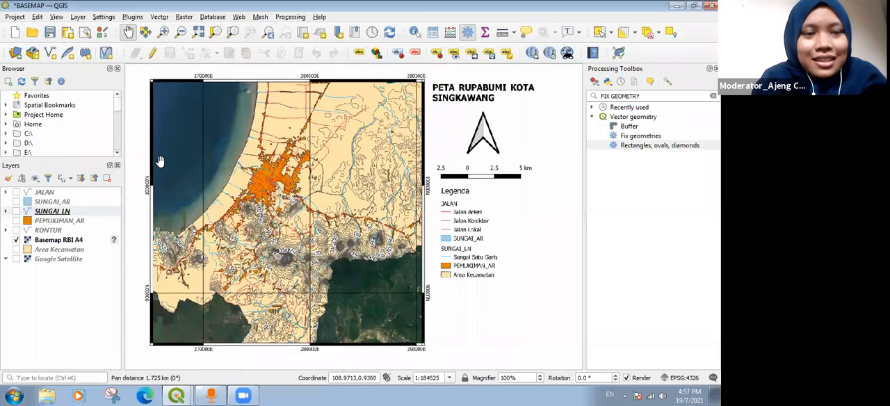
{"action": "left_click", "coordinate": [16, 240]}
{"action": "left_click", "coordinate": [16, 259]}
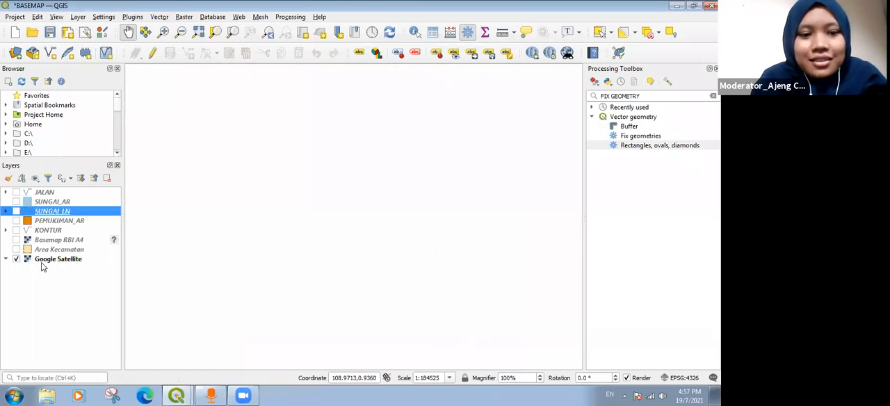
{"action": "left_click", "coordinate": [50, 260]}
{"action": "right_click", "coordinate": [51, 258]}
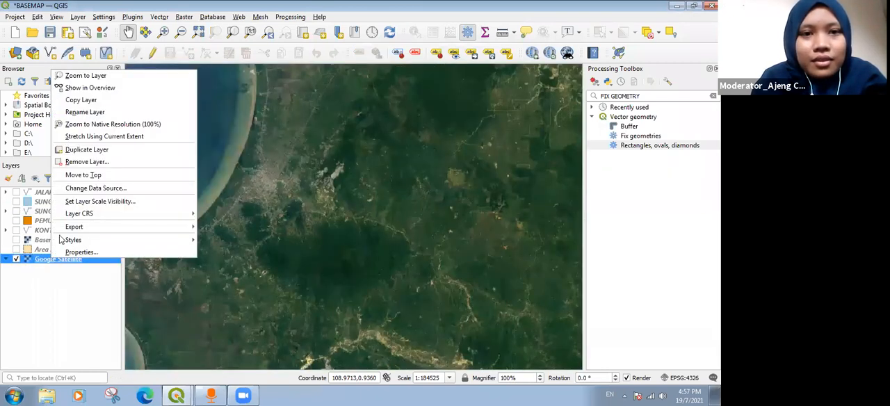
{"action": "left_click", "coordinate": [87, 162]}
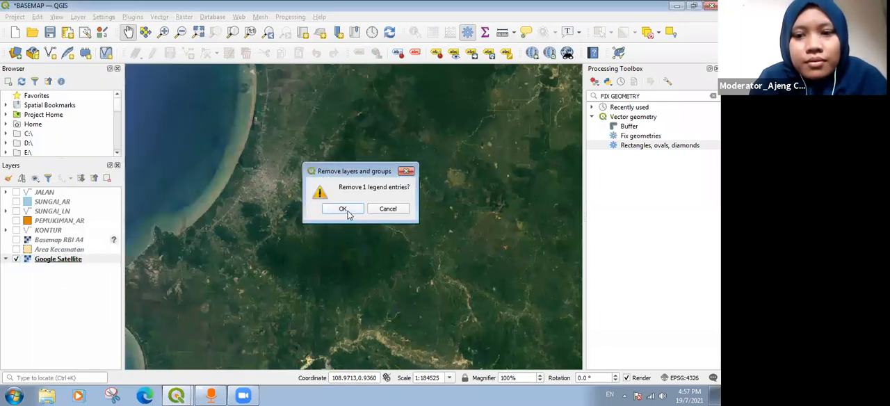
{"action": "left_click", "coordinate": [345, 210]}
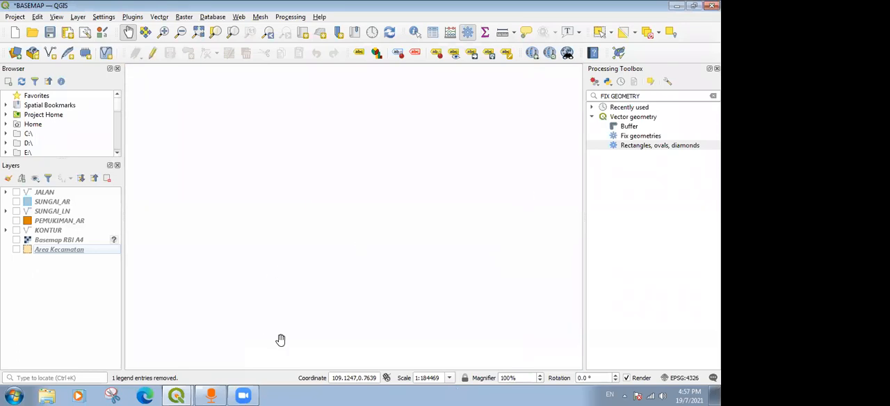
Show the JALAN, SUNGAI_AR, SUNGAI_LN, PEMUKIMAN_AR and KONTUR layers on the map.
{"action": "left_click", "coordinate": [17, 193]}
{"action": "left_click", "coordinate": [16, 201]}
{"action": "left_click", "coordinate": [16, 211]}
{"action": "left_click", "coordinate": [9, 220]}
{"action": "left_click", "coordinate": [16, 230]}
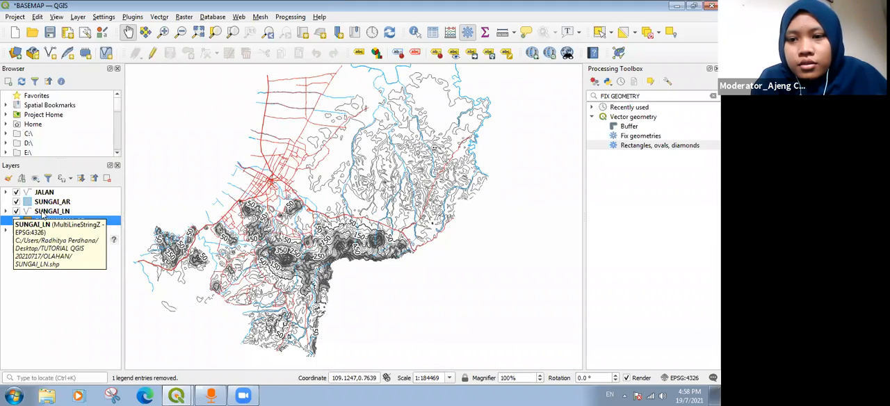
{"action": "left_click", "coordinate": [16, 220]}
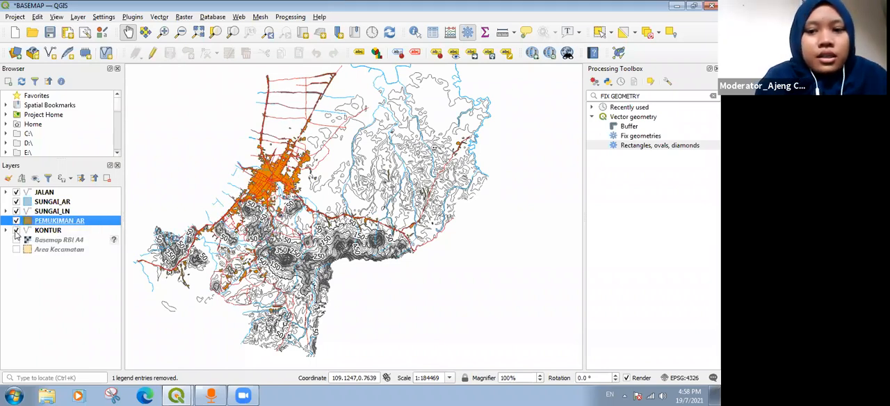
Remove the Basemap RBI A4 image layer from the project and show Area Kecamatan.
{"action": "left_click", "coordinate": [16, 240]}
{"action": "left_click", "coordinate": [16, 240]}
{"action": "left_click", "coordinate": [45, 241]}
{"action": "right_click", "coordinate": [45, 241]}
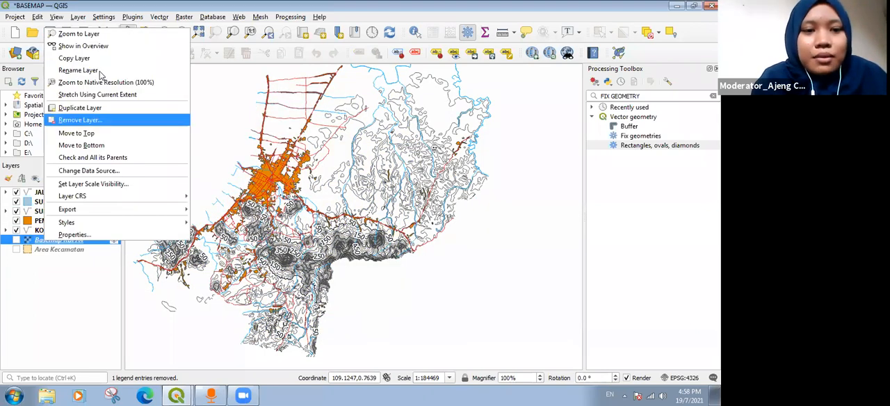
{"action": "left_click", "coordinate": [95, 121]}
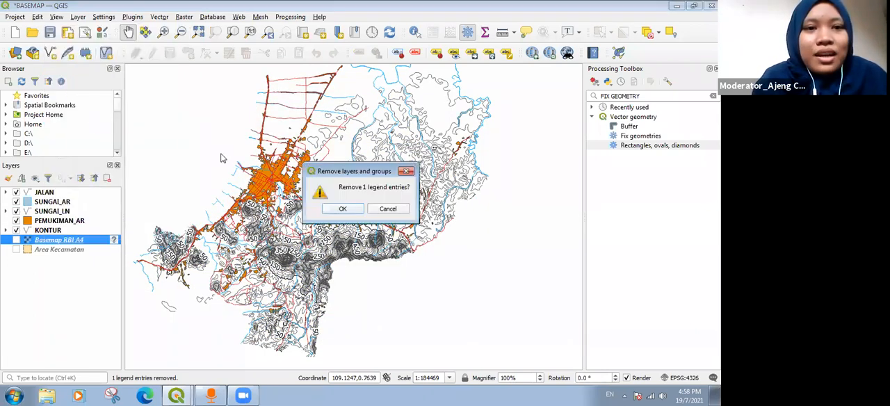
{"action": "left_click", "coordinate": [340, 208]}
{"action": "left_click", "coordinate": [16, 240]}
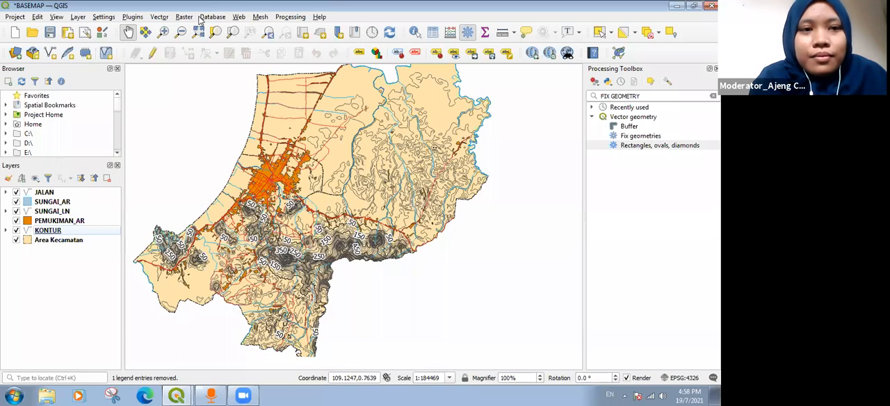
{"action": "left_click", "coordinate": [159, 18]}
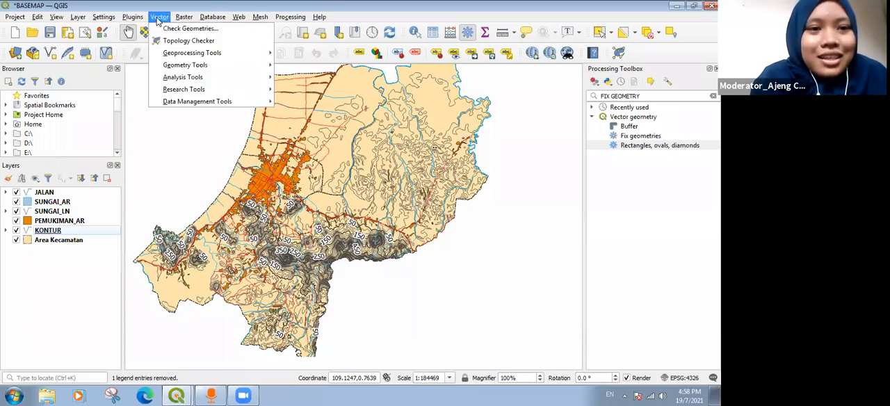
{"action": "mouse_move", "coordinate": [263, 21]}
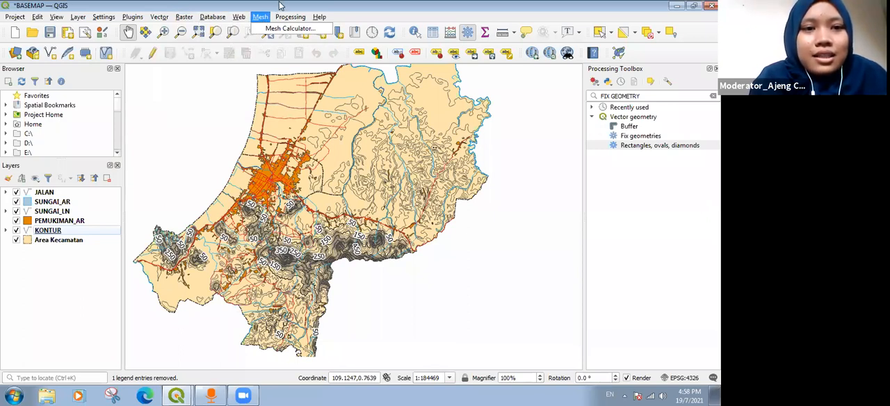
{"action": "left_click", "coordinate": [280, 6]}
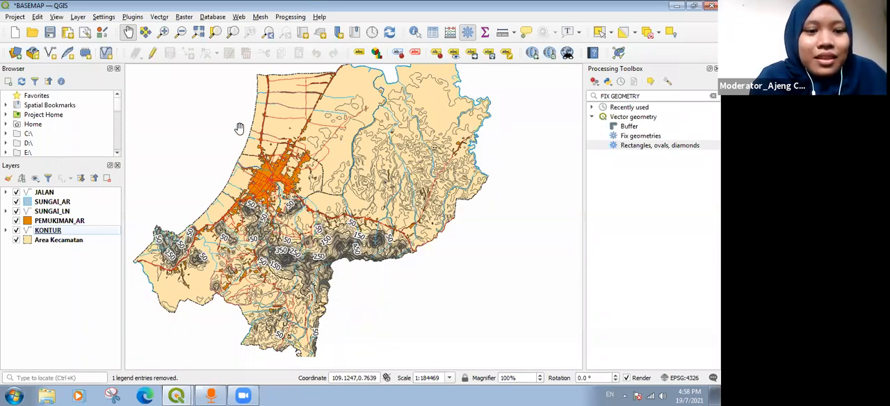
Examine the contours, rivers, roads and settlements up close, from the southwestern hills to the map's northeastern and eastern edges.
{"action": "left_click_drag", "start_coordinate": [232, 148], "coordinate": [295, 155]}
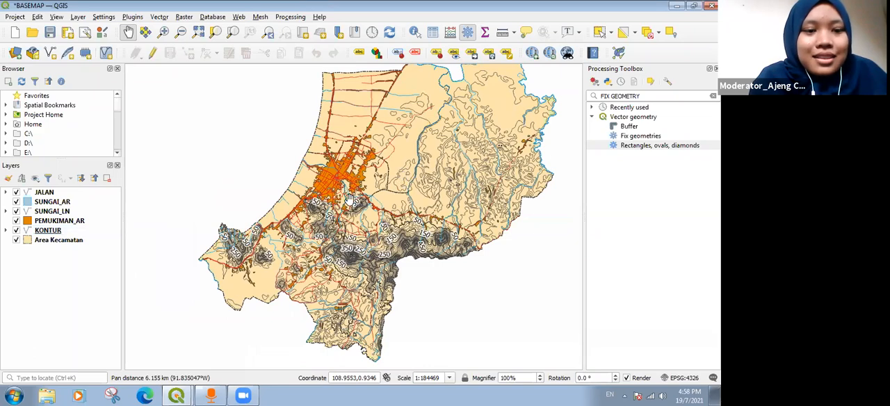
{"action": "scroll", "coordinate": [350, 200], "scroll_direction": "up", "scroll_amount": 2}
{"action": "left_click_drag", "start_coordinate": [215, 230], "coordinate": [287, 199]}
{"action": "left_click_drag", "start_coordinate": [206, 242], "coordinate": [286, 205]}
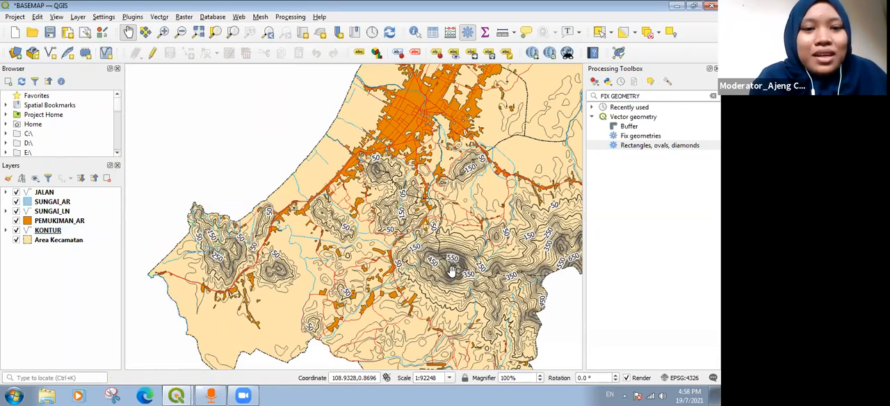
{"action": "scroll", "coordinate": [452, 275], "scroll_direction": "up", "scroll_amount": 2}
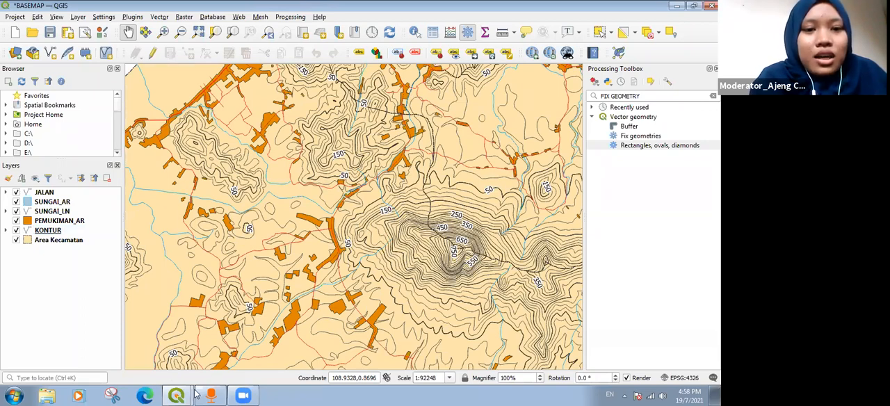
{"action": "left_click_drag", "start_coordinate": [245, 165], "coordinate": [489, 224]}
{"action": "left_click_drag", "start_coordinate": [480, 189], "coordinate": [345, 209]}
{"action": "left_click_drag", "start_coordinate": [414, 219], "coordinate": [373, 239]}
{"action": "left_click_drag", "start_coordinate": [464, 189], "coordinate": [354, 259]}
{"action": "left_click_drag", "start_coordinate": [444, 120], "coordinate": [358, 235]}
{"action": "left_click_drag", "start_coordinate": [491, 155], "coordinate": [386, 278]}
{"action": "left_click_drag", "start_coordinate": [320, 171], "coordinate": [325, 310]}
{"action": "left_click_drag", "start_coordinate": [412, 169], "coordinate": [412, 222]}
{"action": "left_click_drag", "start_coordinate": [491, 244], "coordinate": [299, 173]}
{"action": "left_click_drag", "start_coordinate": [418, 194], "coordinate": [297, 169]}
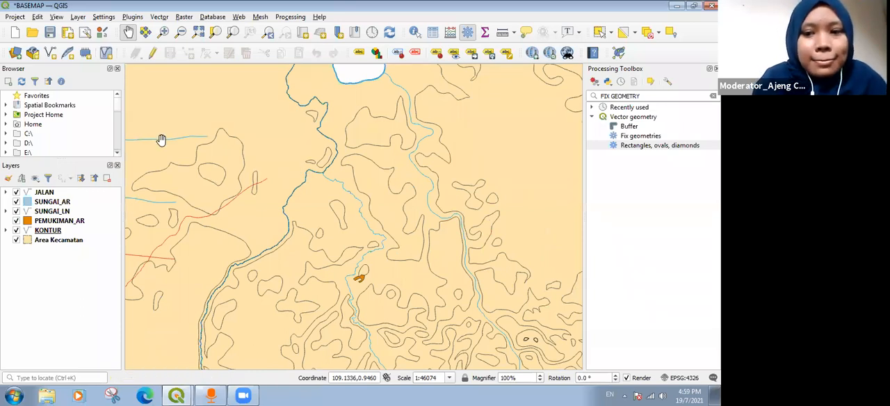
{"action": "left_click_drag", "start_coordinate": [417, 216], "coordinate": [293, 197]}
{"action": "left_click_drag", "start_coordinate": [478, 269], "coordinate": [302, 136]}
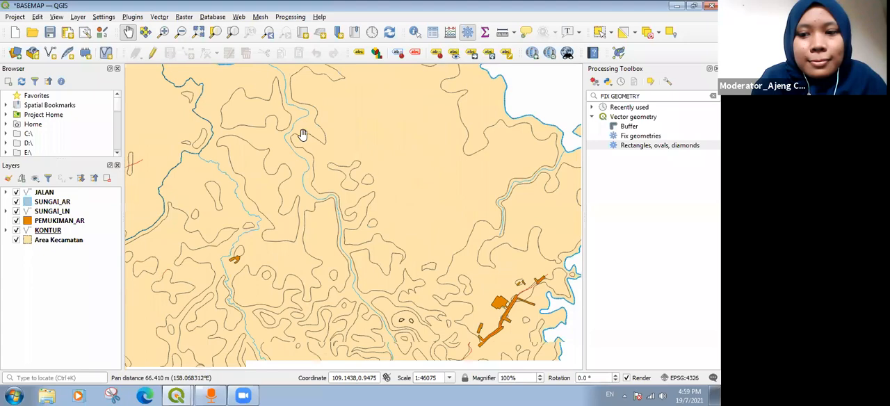
{"action": "left_click_drag", "start_coordinate": [333, 284], "coordinate": [345, 230]}
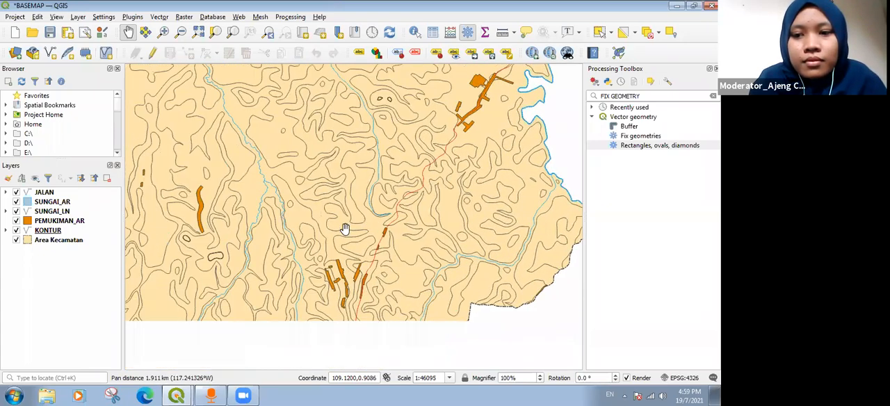
{"action": "left_click_drag", "start_coordinate": [236, 253], "coordinate": [324, 230]}
{"action": "left_click_drag", "start_coordinate": [257, 266], "coordinate": [420, 186]}
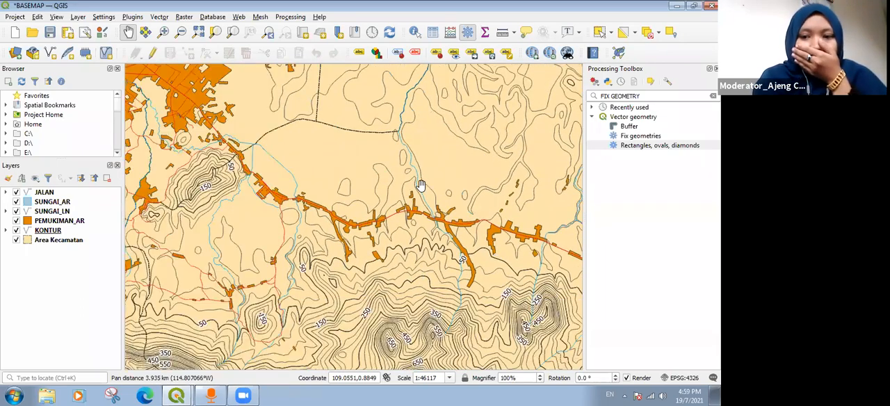
{"action": "left_click", "coordinate": [133, 16]}
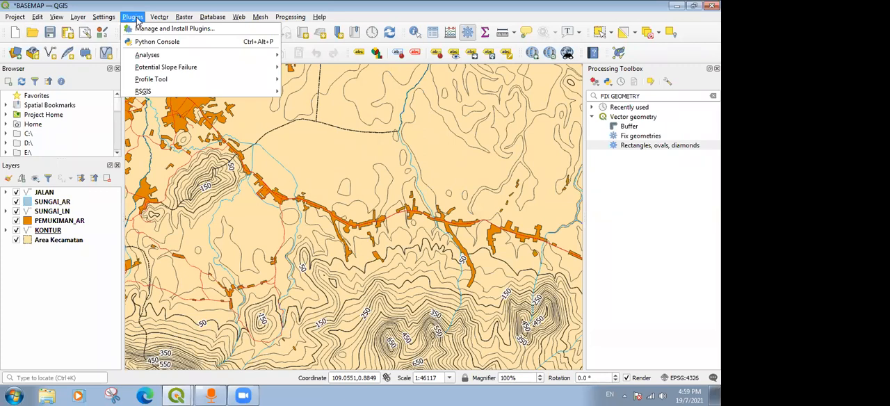
{"action": "mouse_move", "coordinate": [159, 18]}
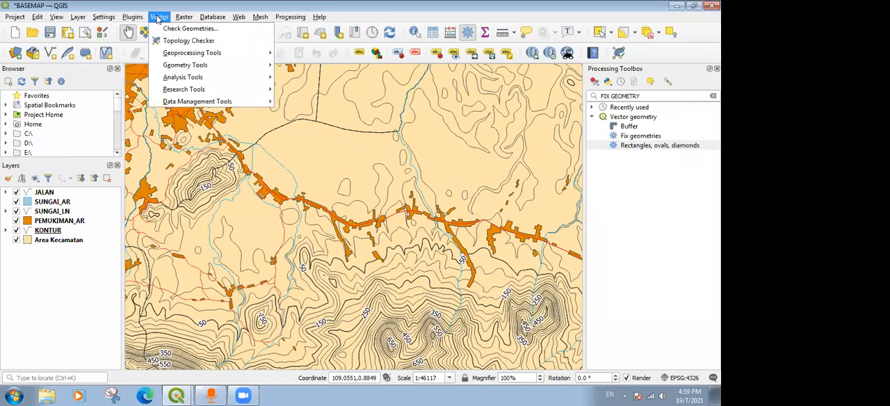
Examine the city's settlement area, the northern roads, the coastline and the northeastern boundary at a wider scale.
{"action": "left_click_drag", "start_coordinate": [239, 184], "coordinate": [350, 192]}
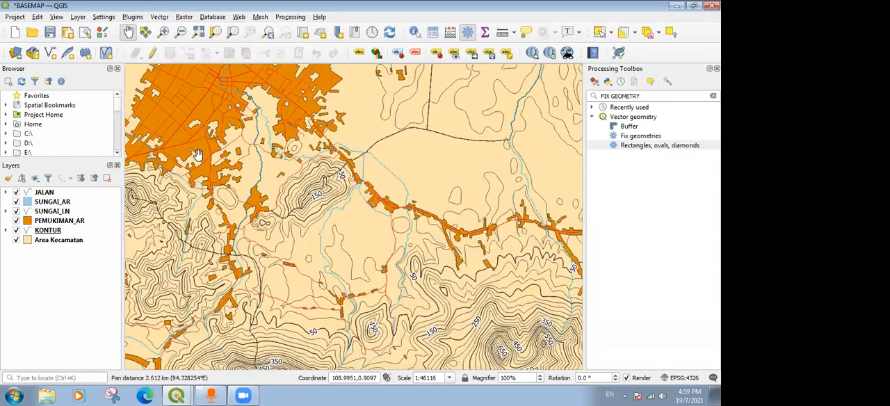
{"action": "scroll", "coordinate": [197, 155], "scroll_direction": "down", "scroll_amount": 1}
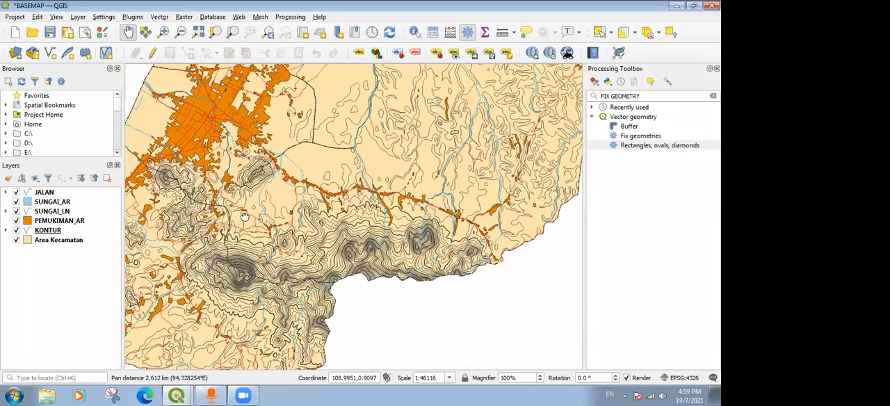
{"action": "left_click_drag", "start_coordinate": [245, 220], "coordinate": [259, 233]}
{"action": "left_click_drag", "start_coordinate": [294, 154], "coordinate": [288, 201]}
{"action": "left_click_drag", "start_coordinate": [219, 199], "coordinate": [348, 286]}
{"action": "left_click_drag", "start_coordinate": [285, 255], "coordinate": [346, 248]}
{"action": "left_click_drag", "start_coordinate": [210, 223], "coordinate": [327, 167]}
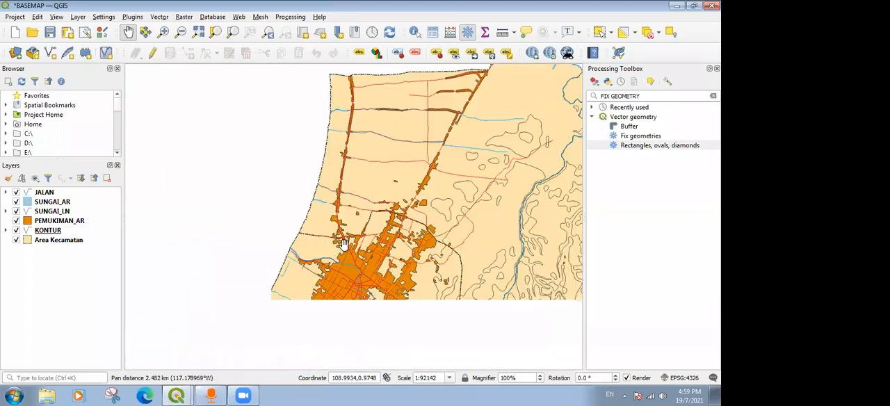
{"action": "left_click_drag", "start_coordinate": [182, 279], "coordinate": [210, 221]}
{"action": "left_click_drag", "start_coordinate": [157, 287], "coordinate": [189, 232]}
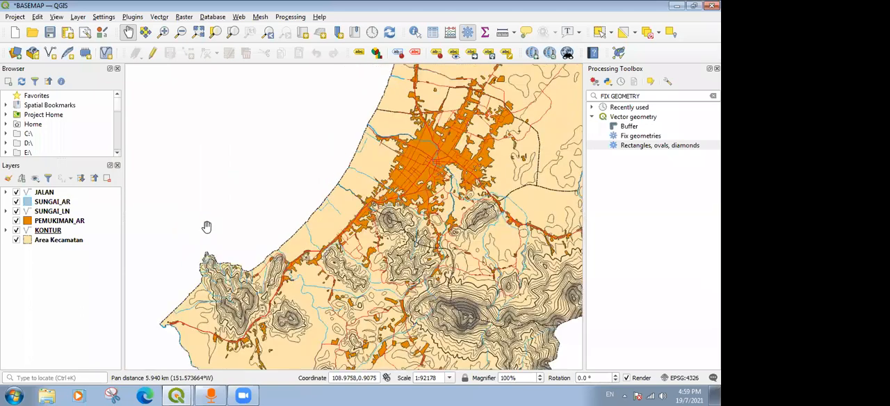
{"action": "left_click_drag", "start_coordinate": [362, 290], "coordinate": [360, 270]}
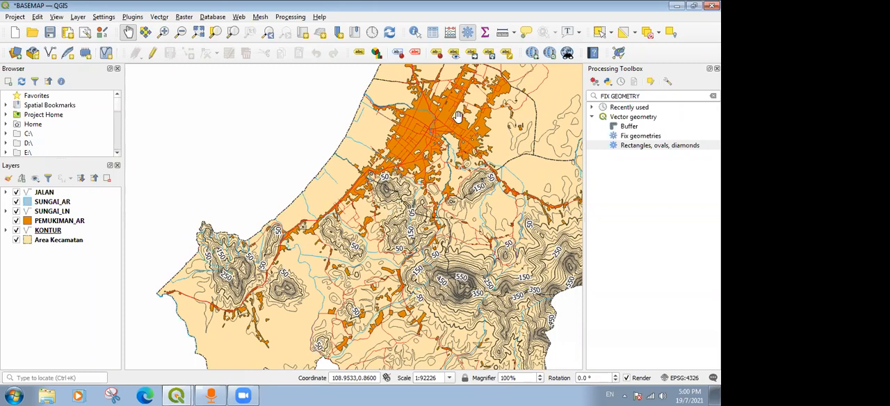
{"action": "left_click_drag", "start_coordinate": [569, 282], "coordinate": [569, 281]}
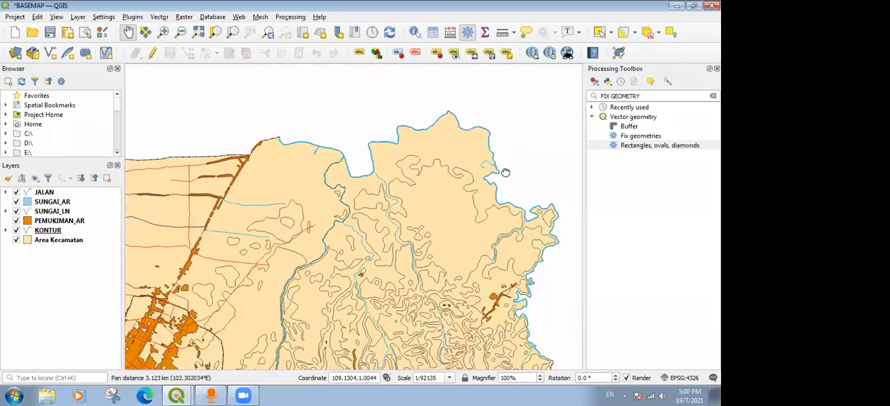
{"action": "left_click_drag", "start_coordinate": [223, 236], "coordinate": [350, 188]}
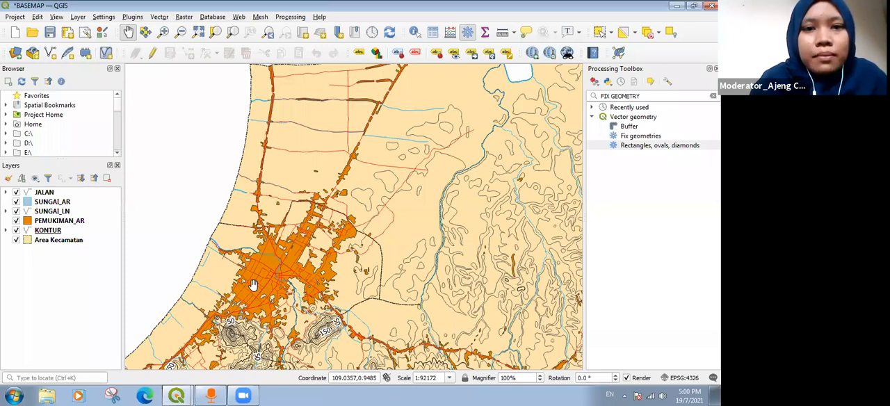
{"action": "left_click_drag", "start_coordinate": [253, 286], "coordinate": [332, 206]}
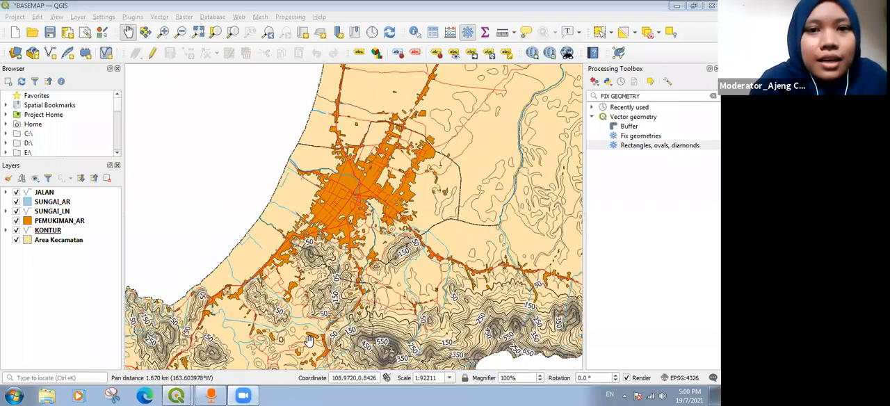